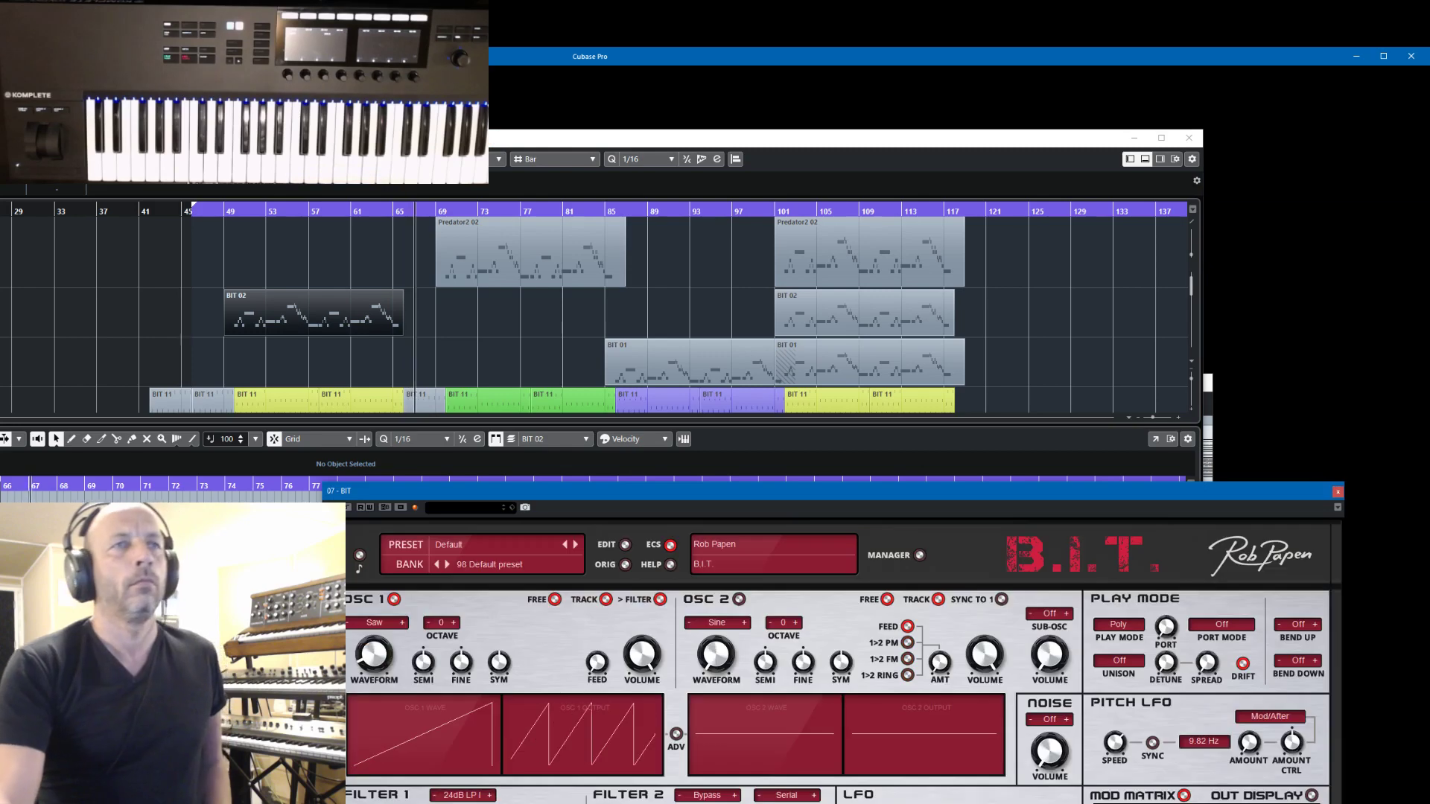
- Turn on the B.I.T. synth's delay with tempo sync and adjust the right delay length
drag(972, 494, 1003, 218)
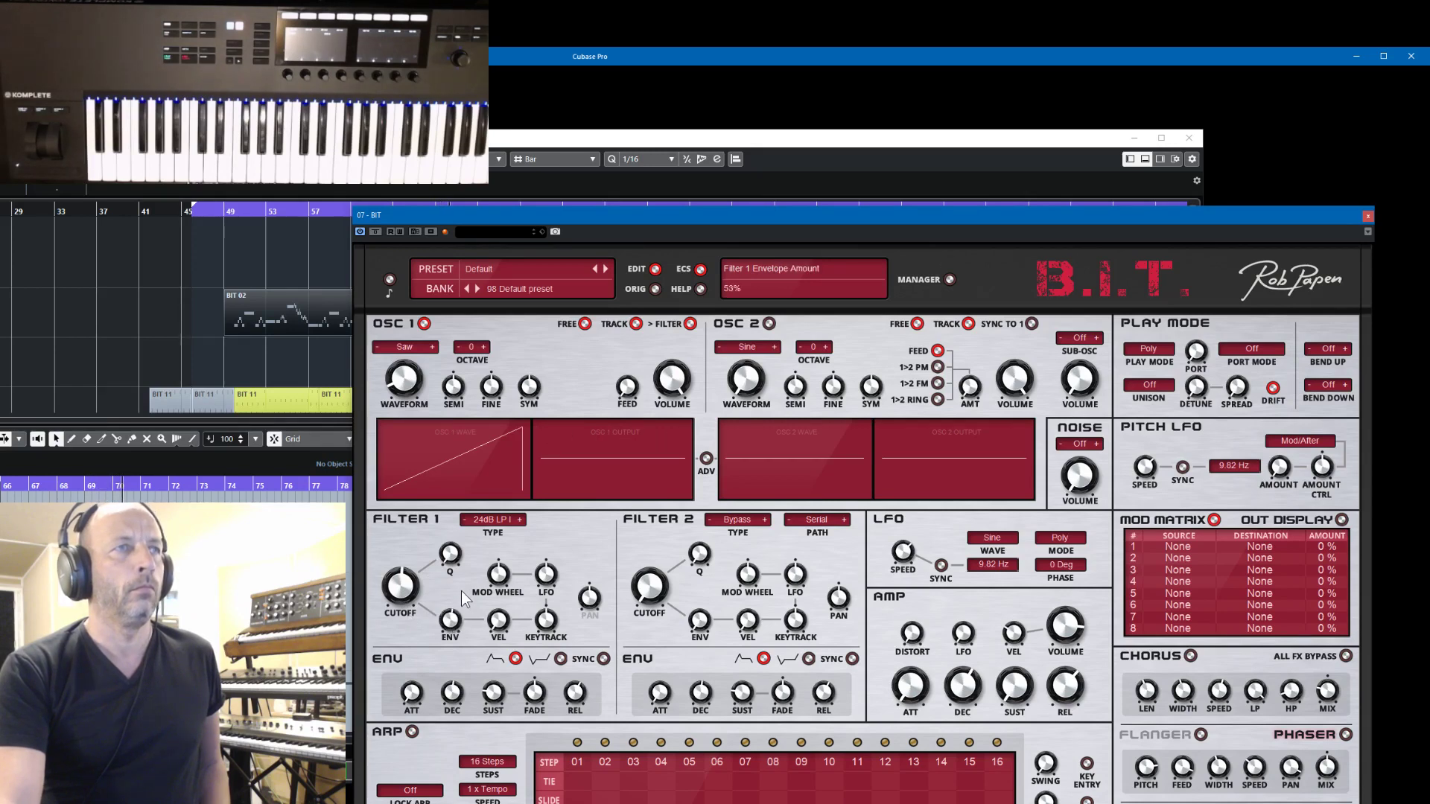
drag(851, 212, 813, 155)
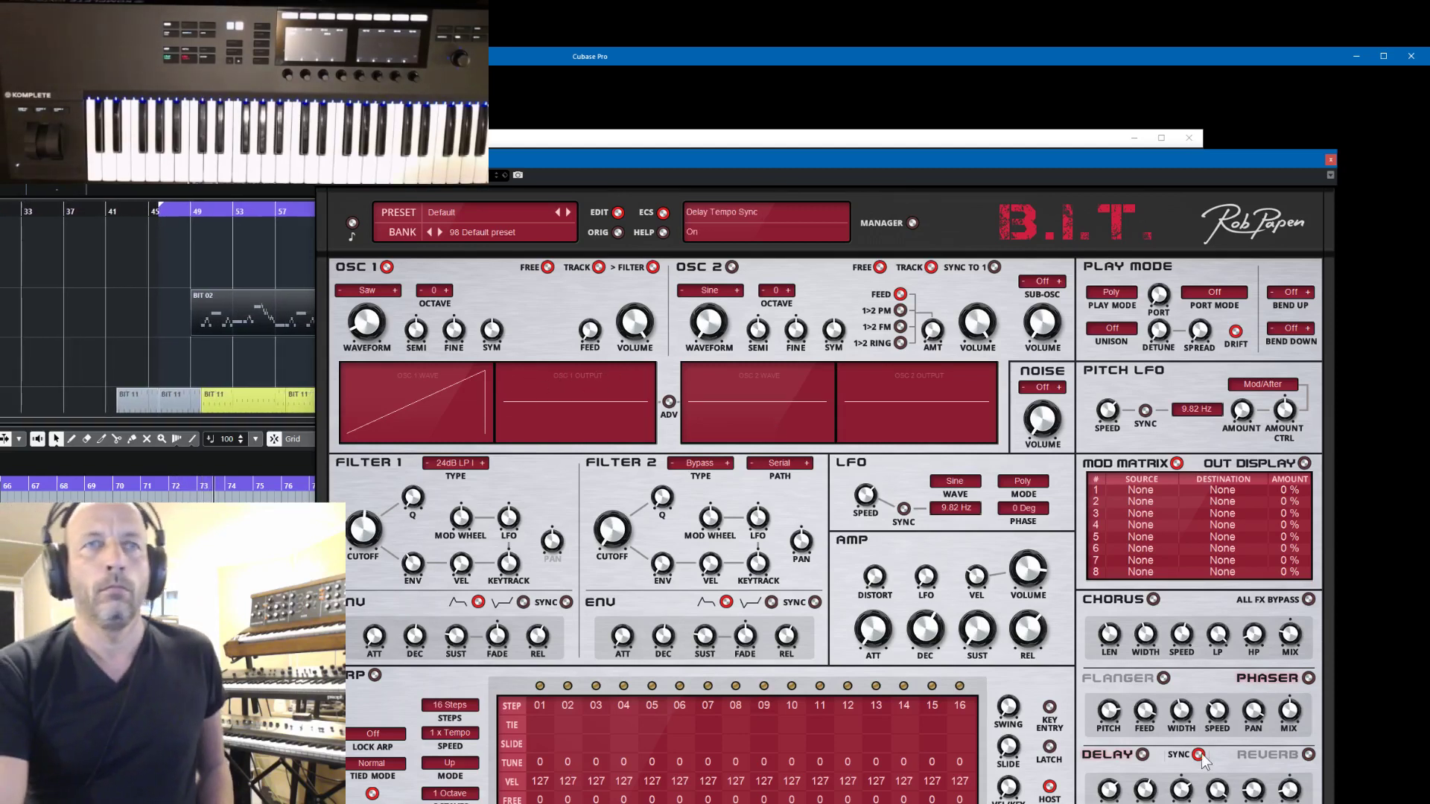
click(1142, 755)
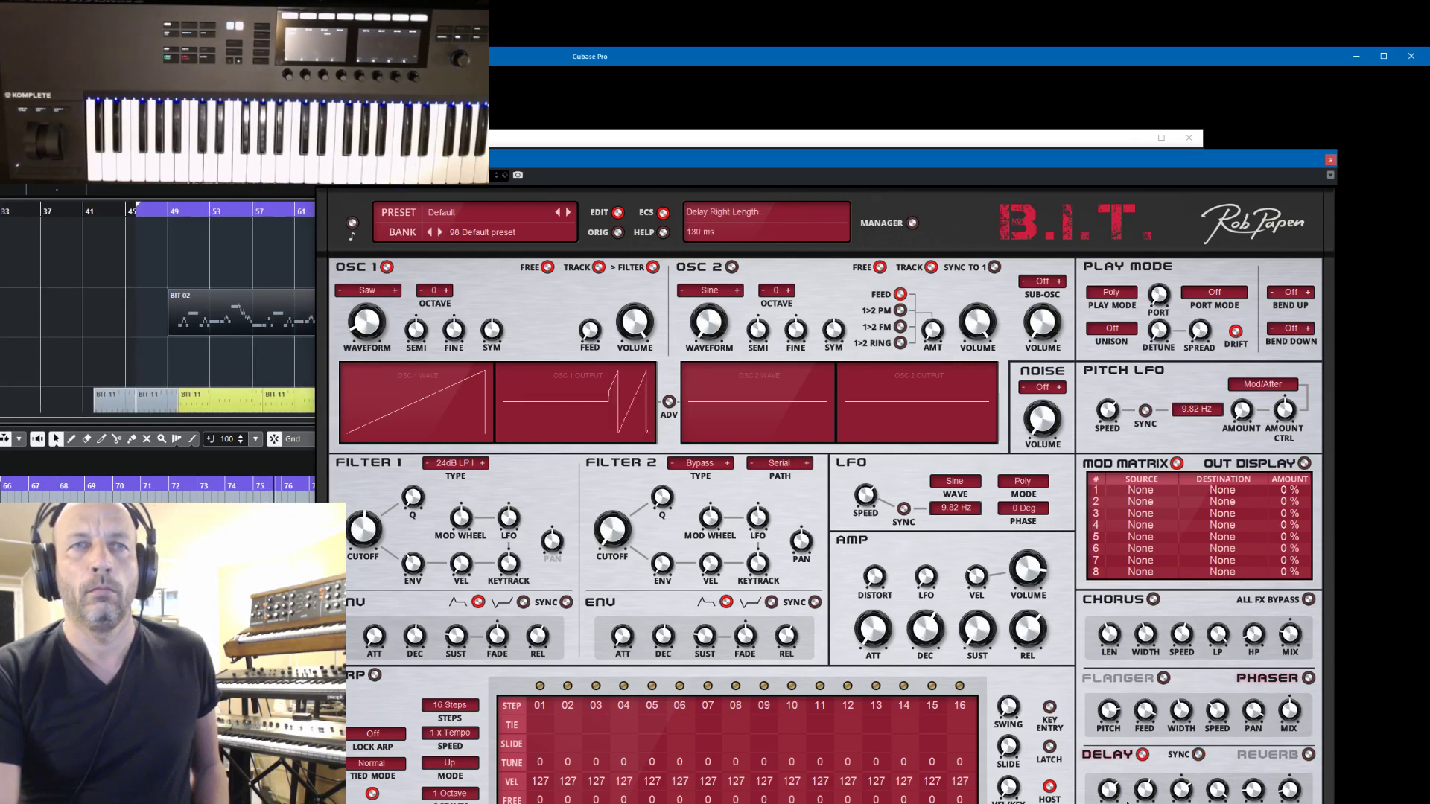
click(1198, 755)
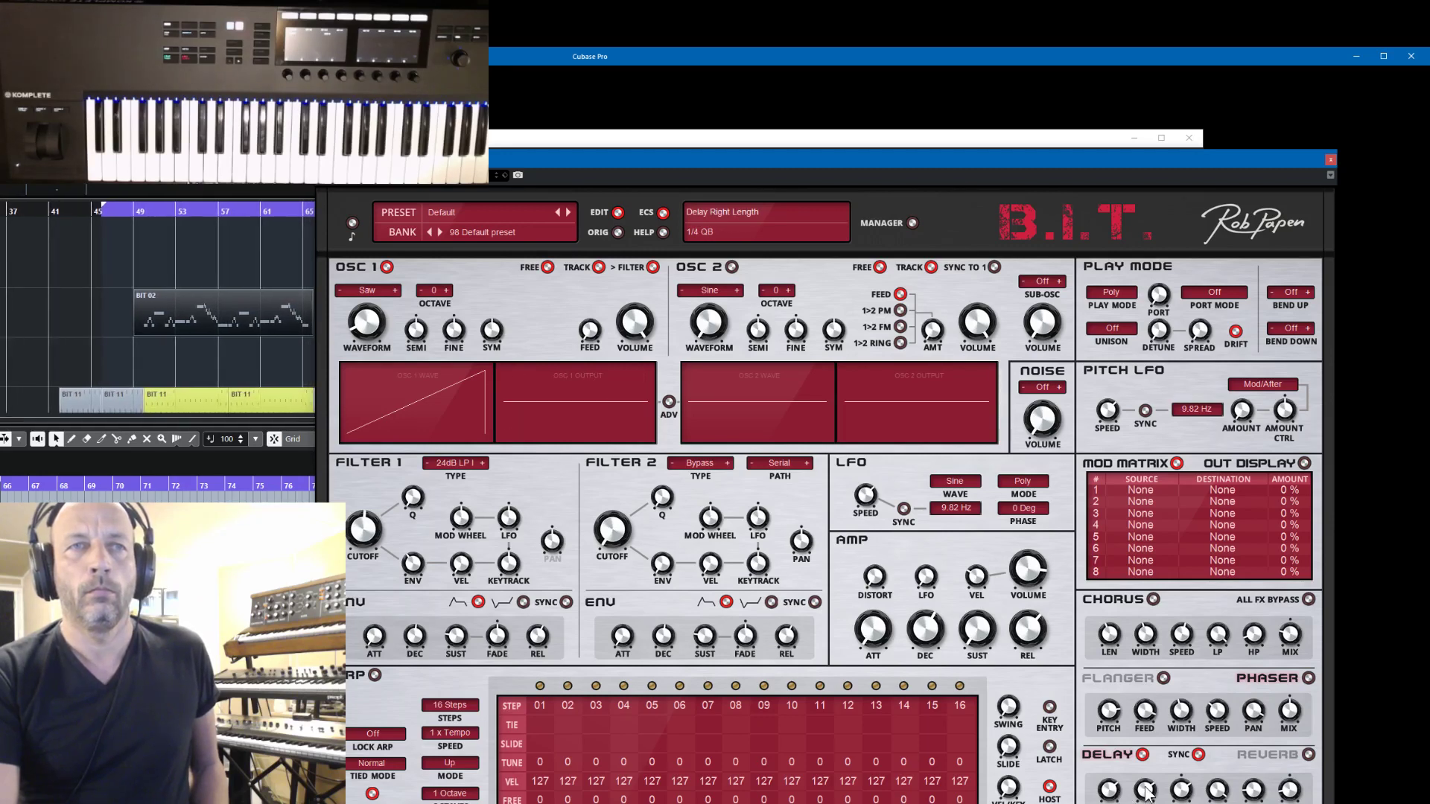
drag(1145, 787, 1123, 799)
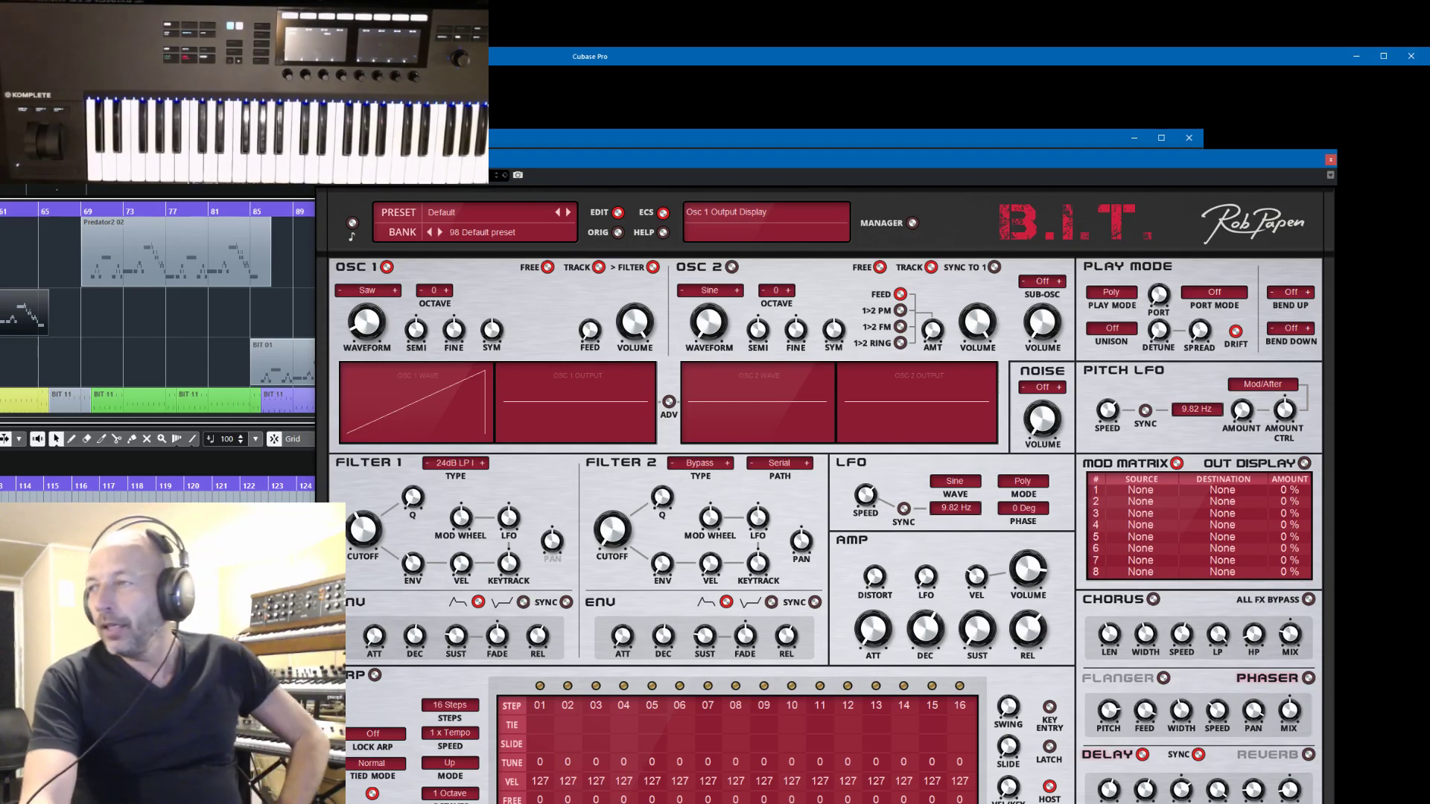
- Close the B.I.T. window and fit the project window on screen with its lower editor zone hidden
drag(903, 171, 966, 131)
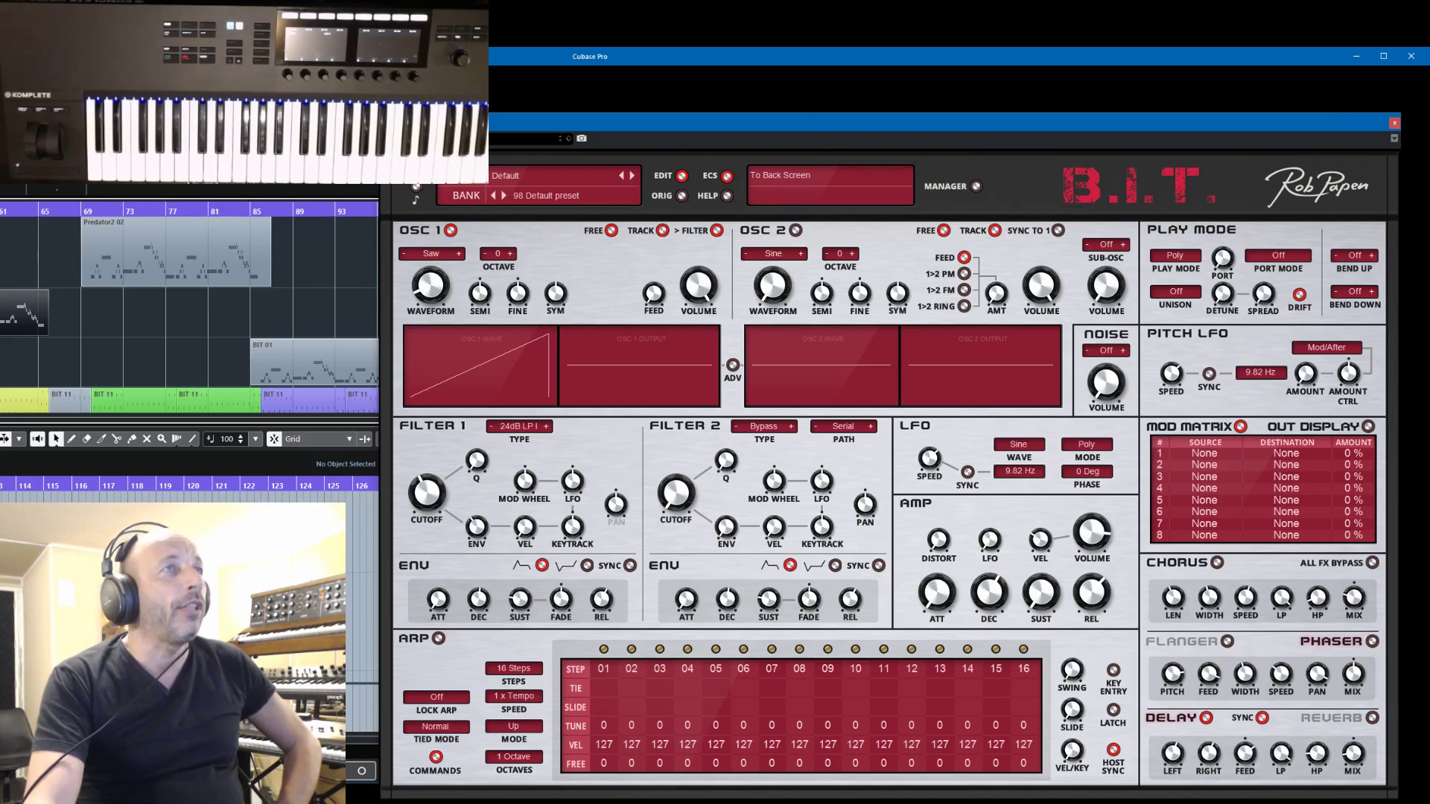
click(1392, 123)
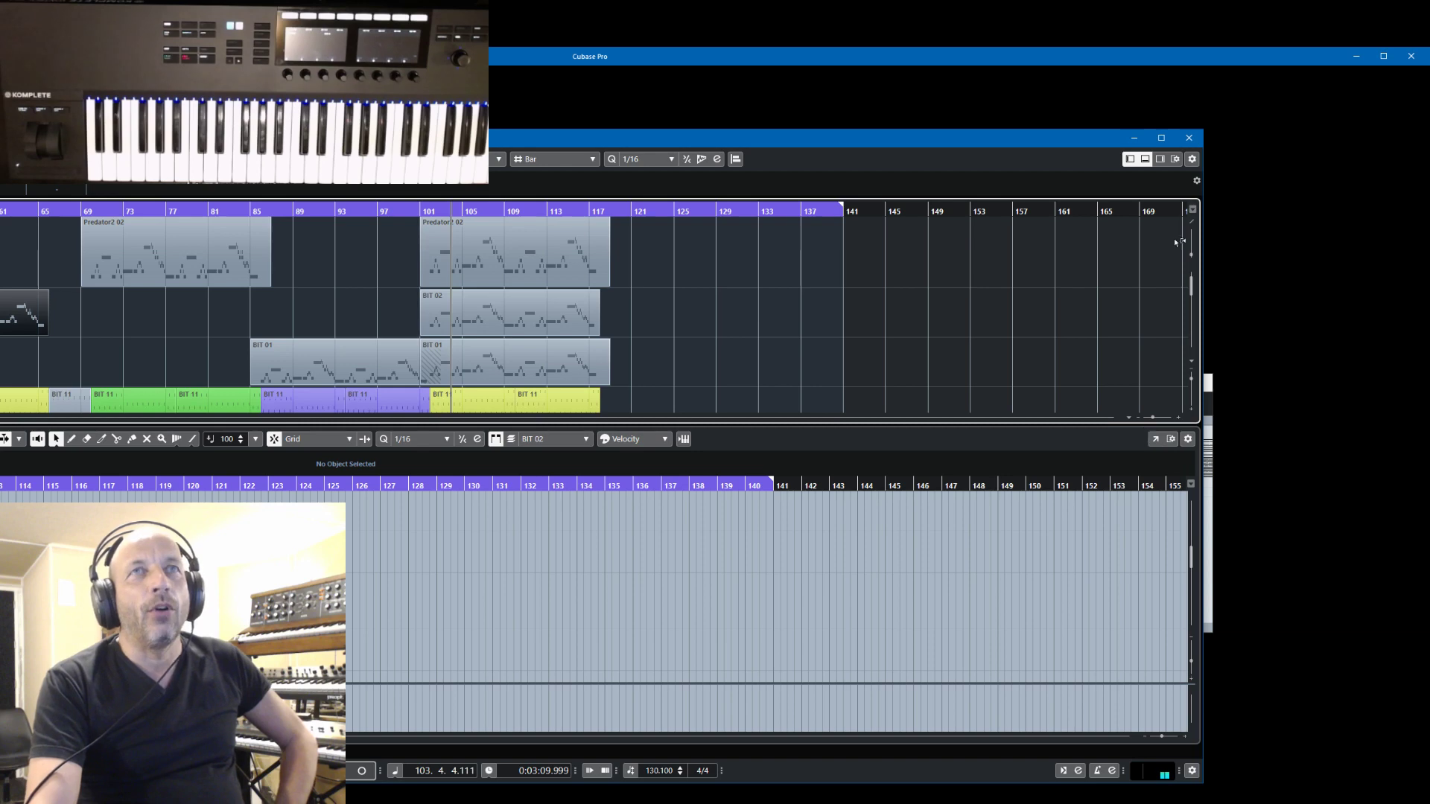
drag(1203, 308, 1009, 313)
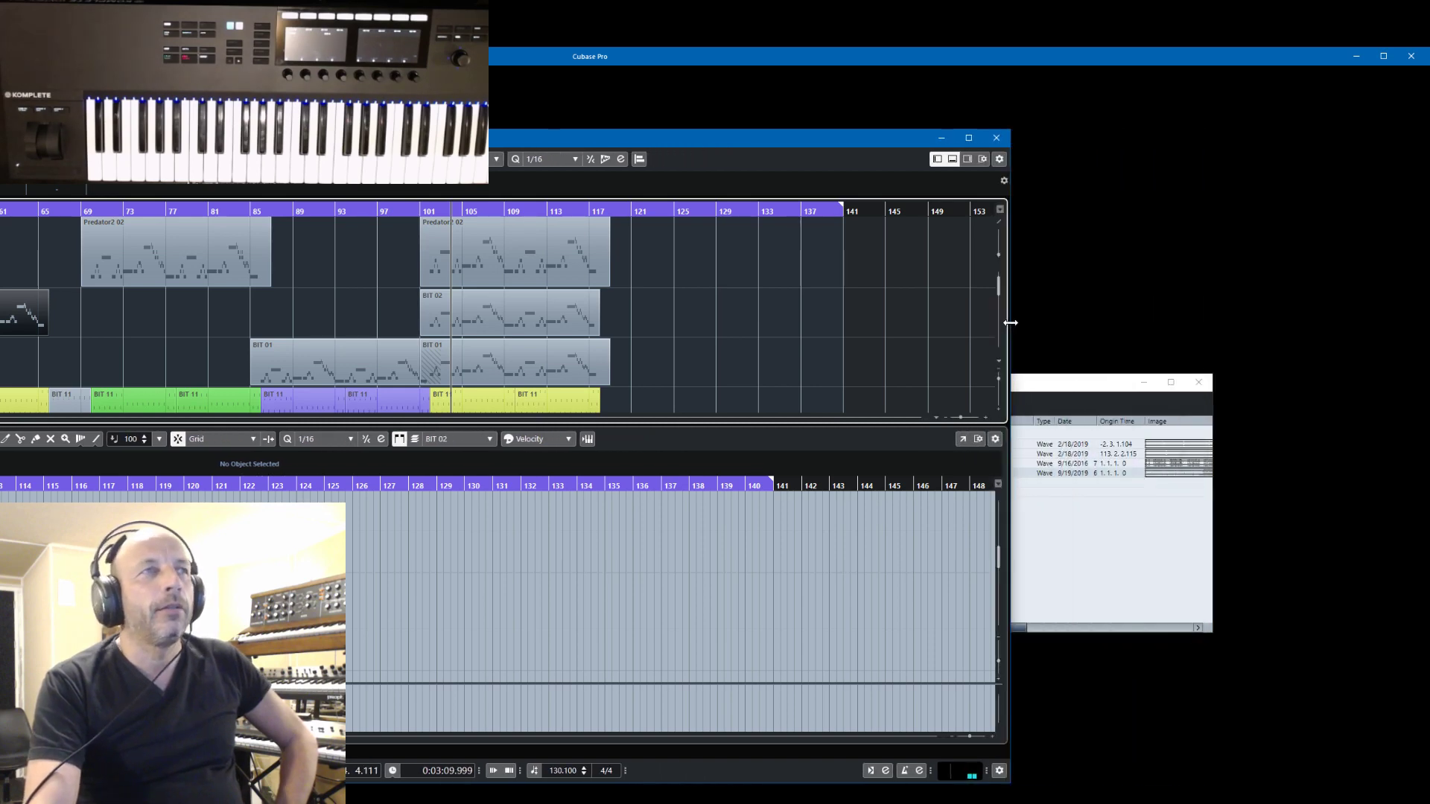
drag(606, 138, 1001, 101)
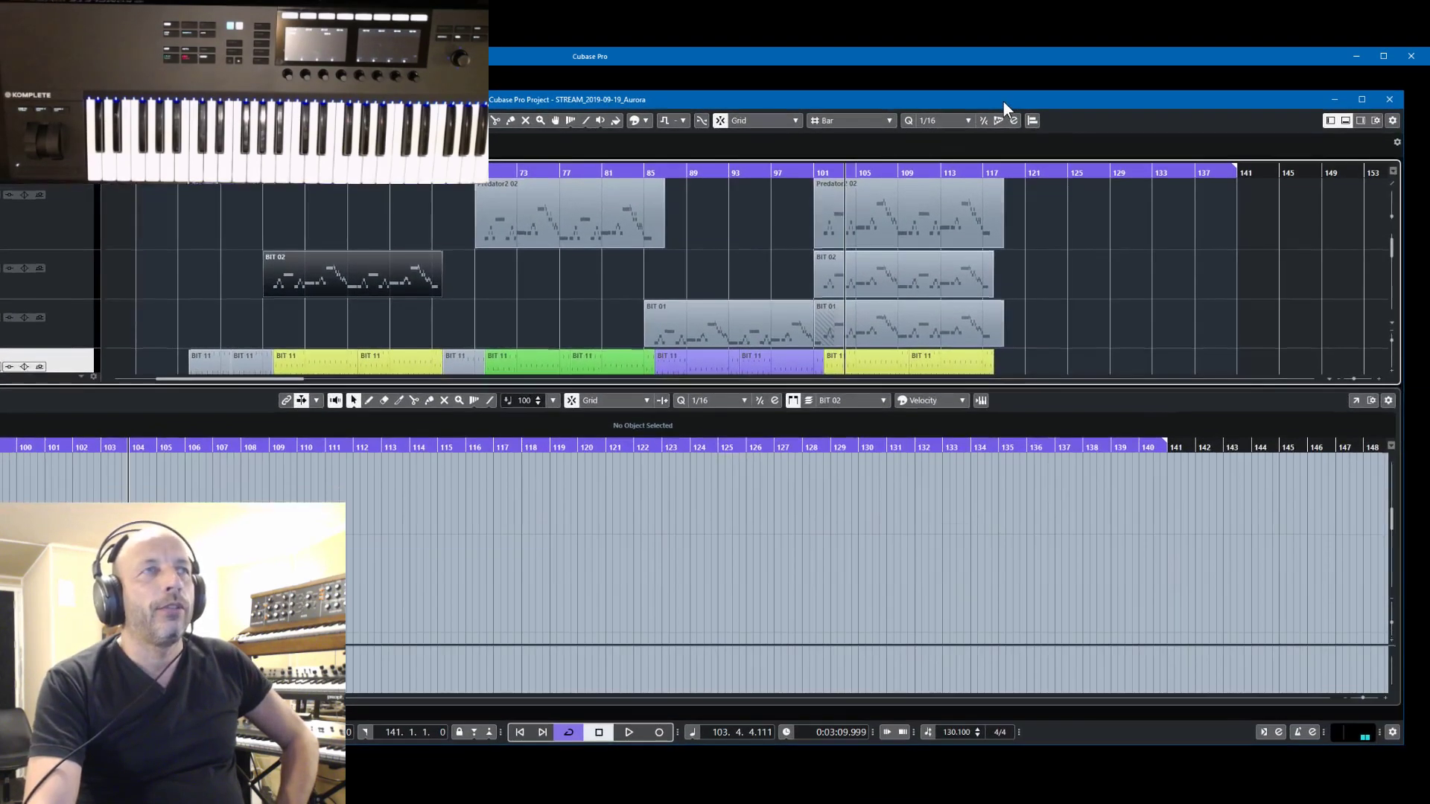
click(1344, 121)
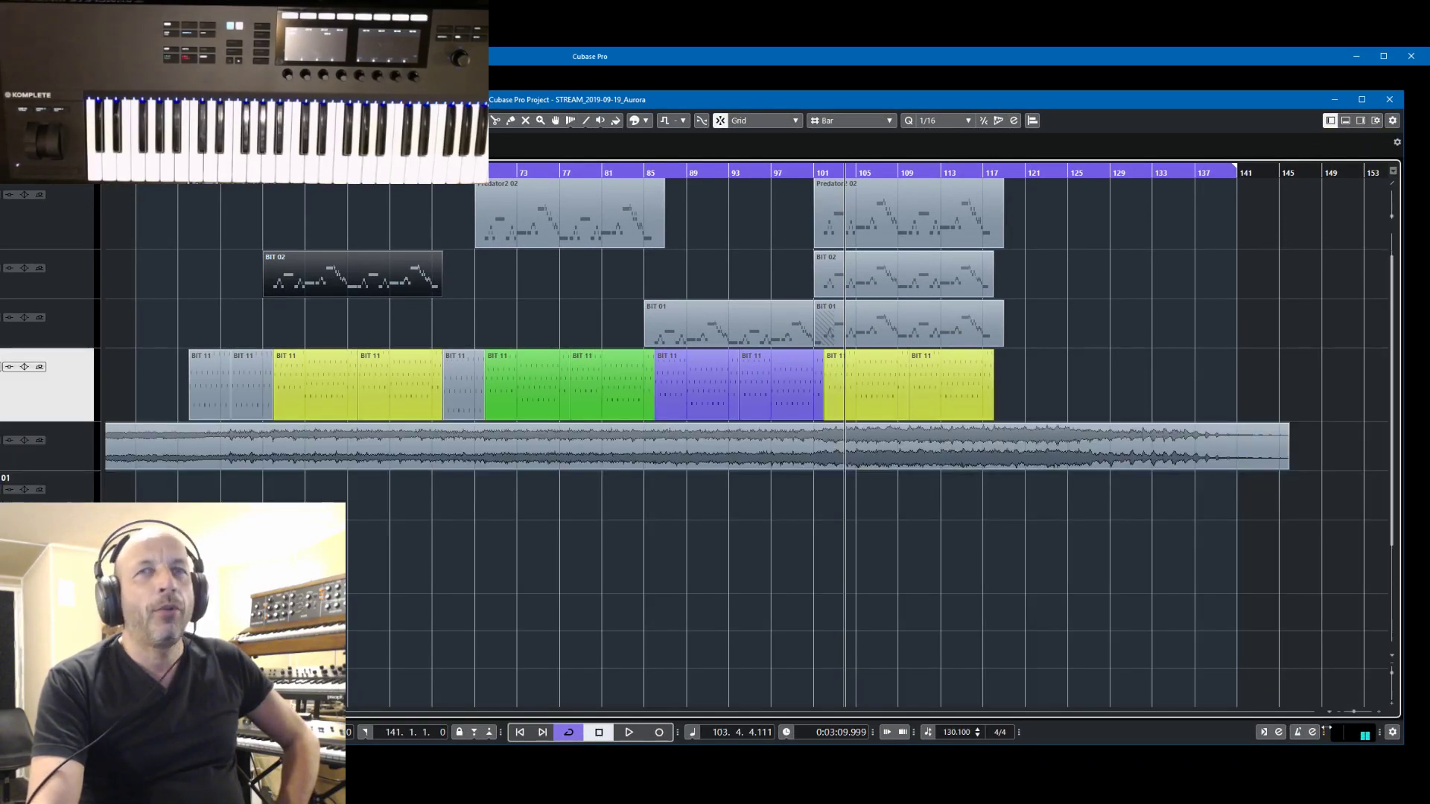
drag(1405, 672, 1331, 672)
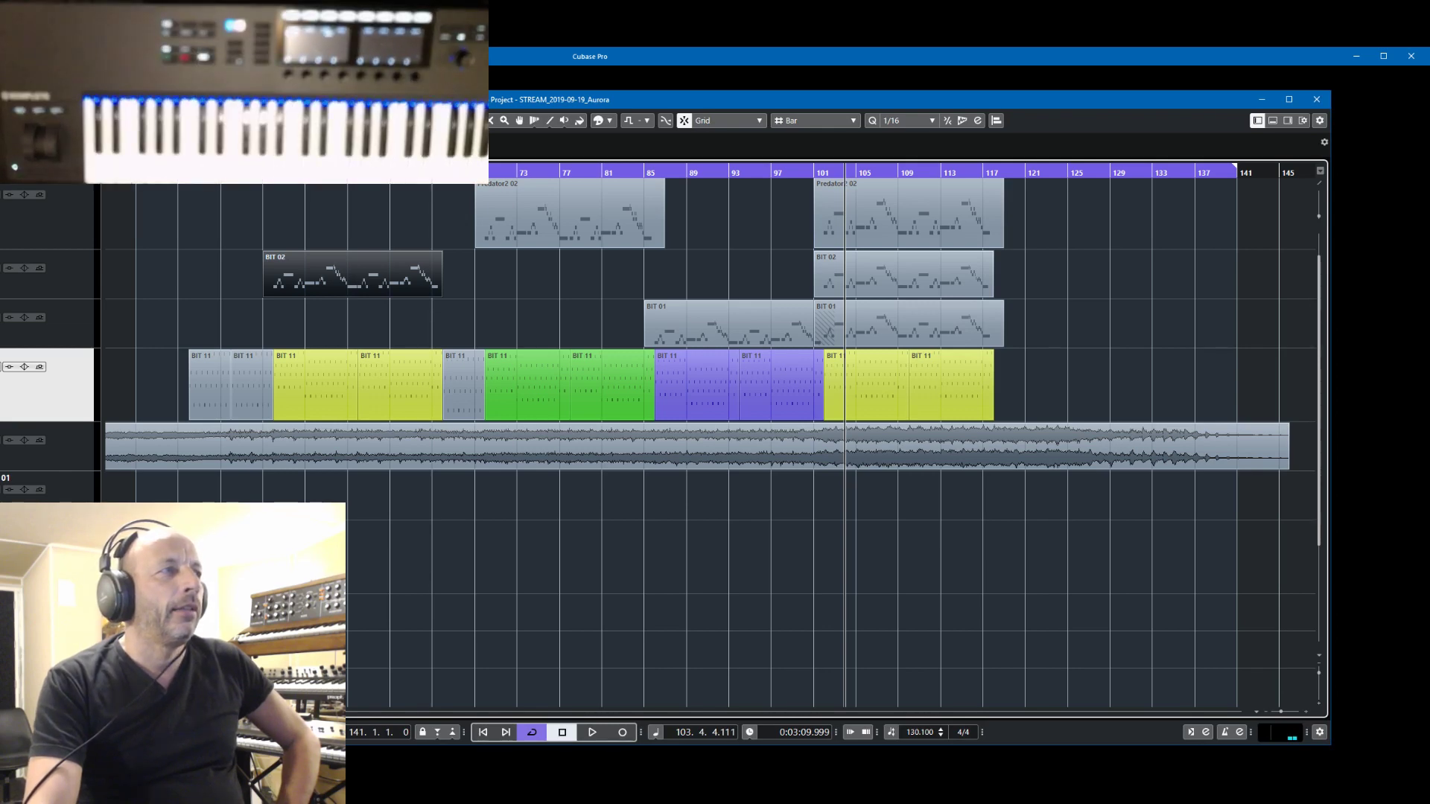
drag(0, 633, 123, 633)
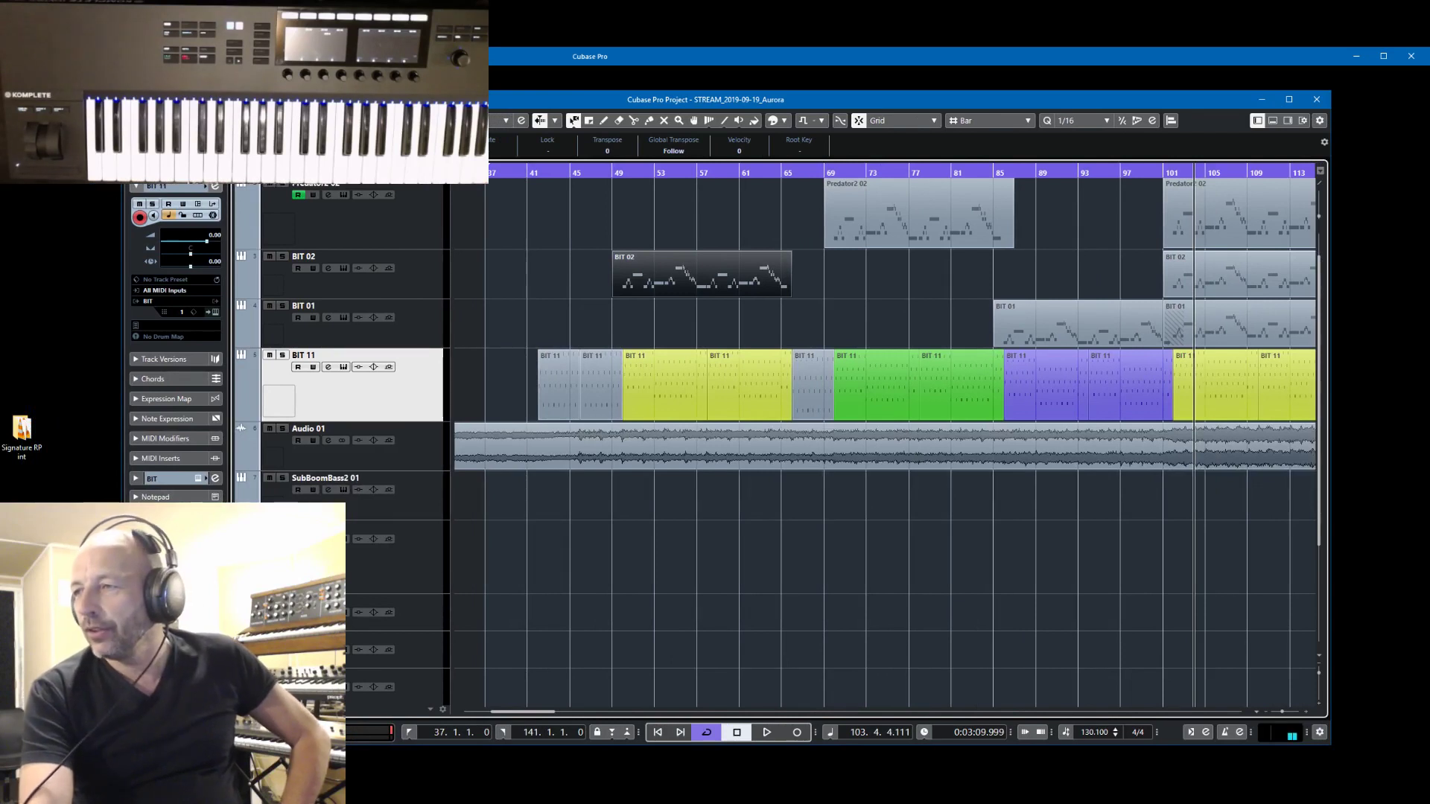
drag(123, 633, 125, 633)
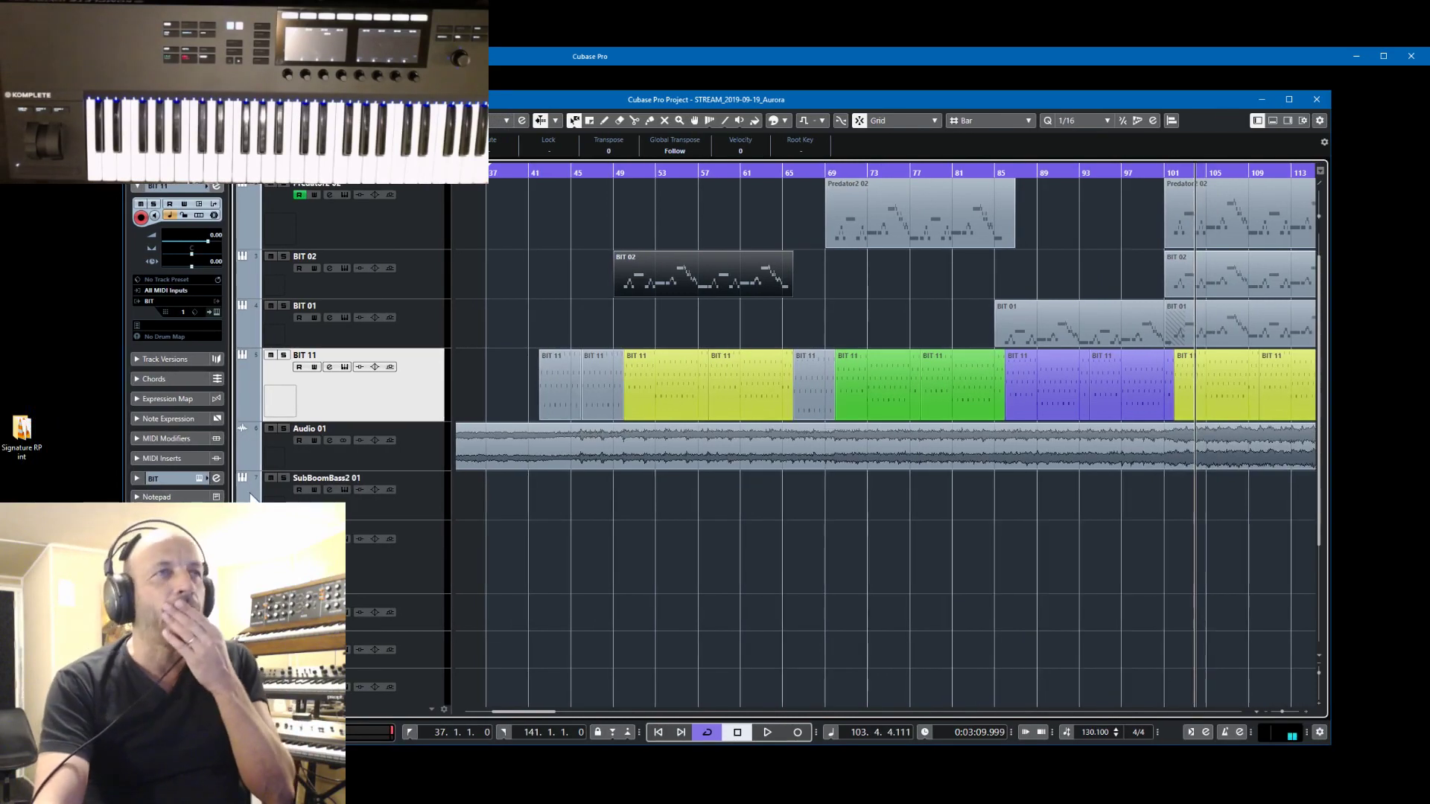
- Play the Audio 01 track soloed from bar 36 to listen through it, and switch its solo off
click(418, 450)
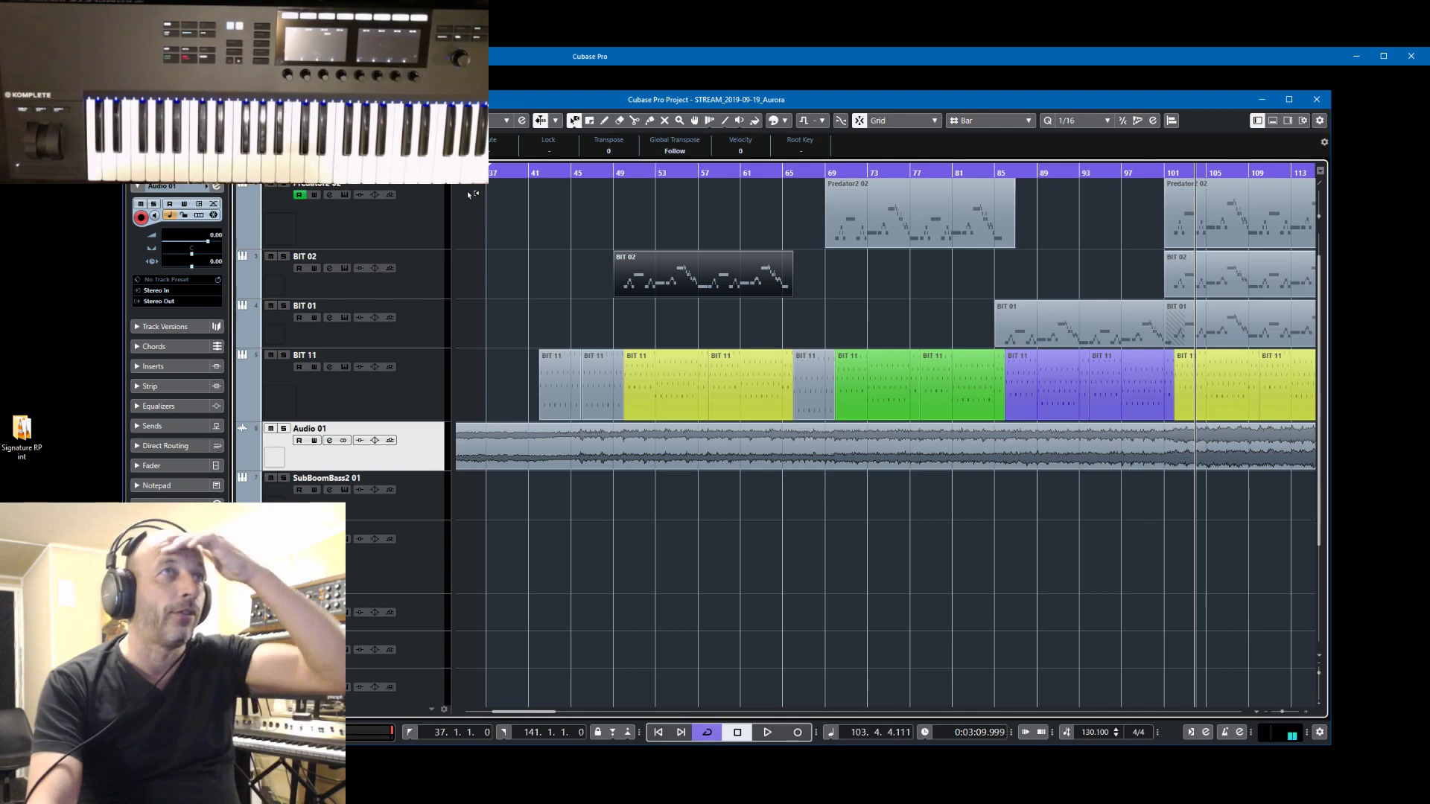
key(KP_0)
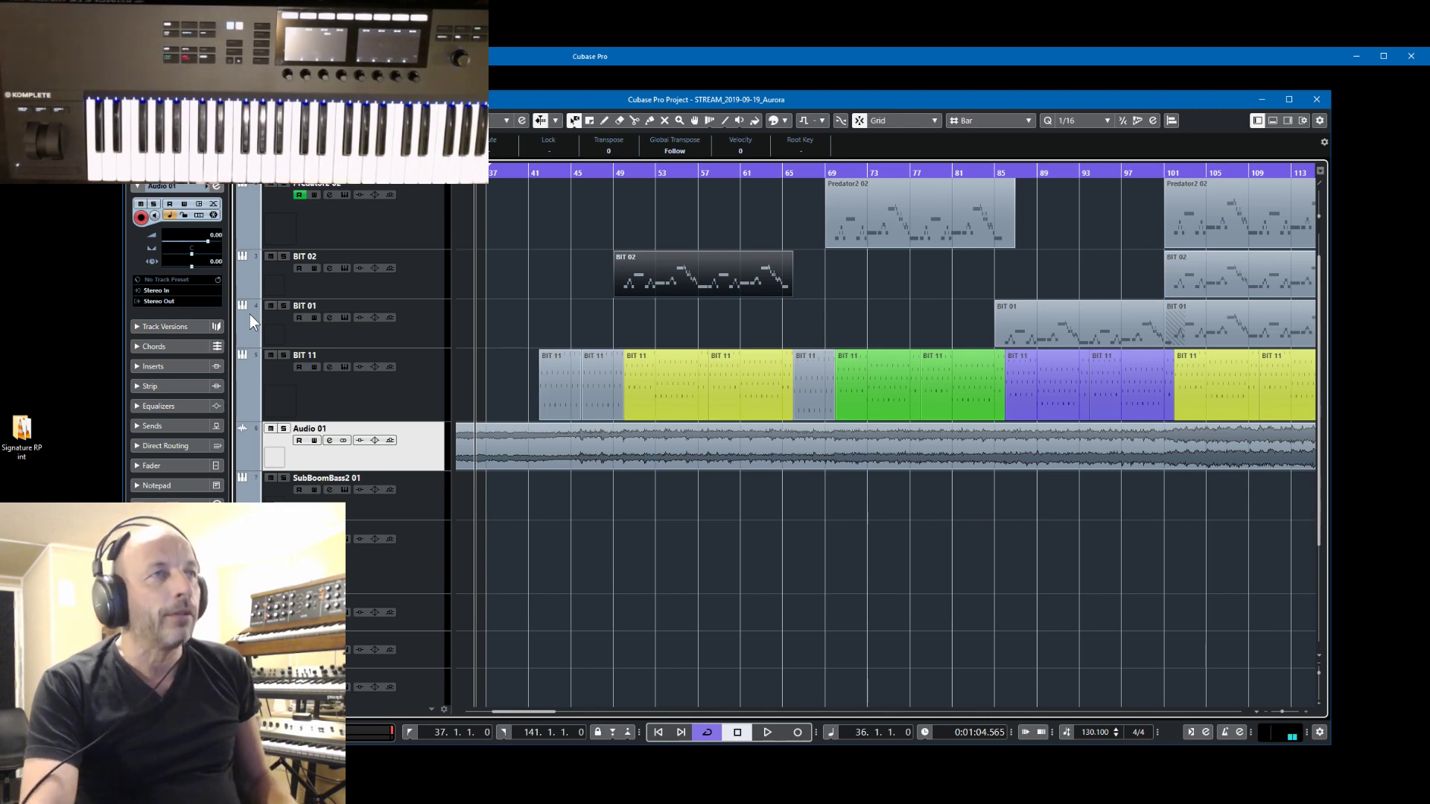
key(s)
key(space)
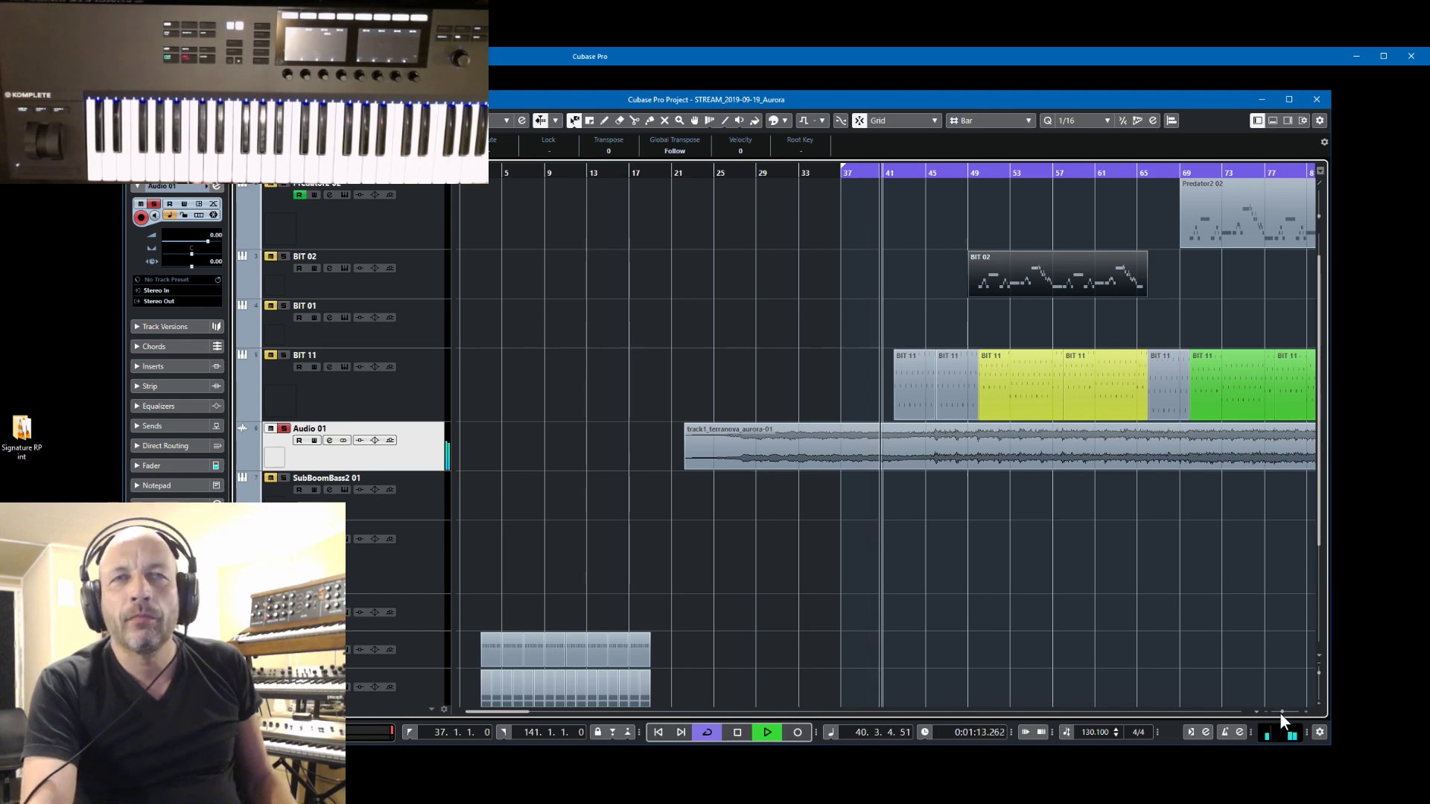
drag(1280, 713, 1277, 710)
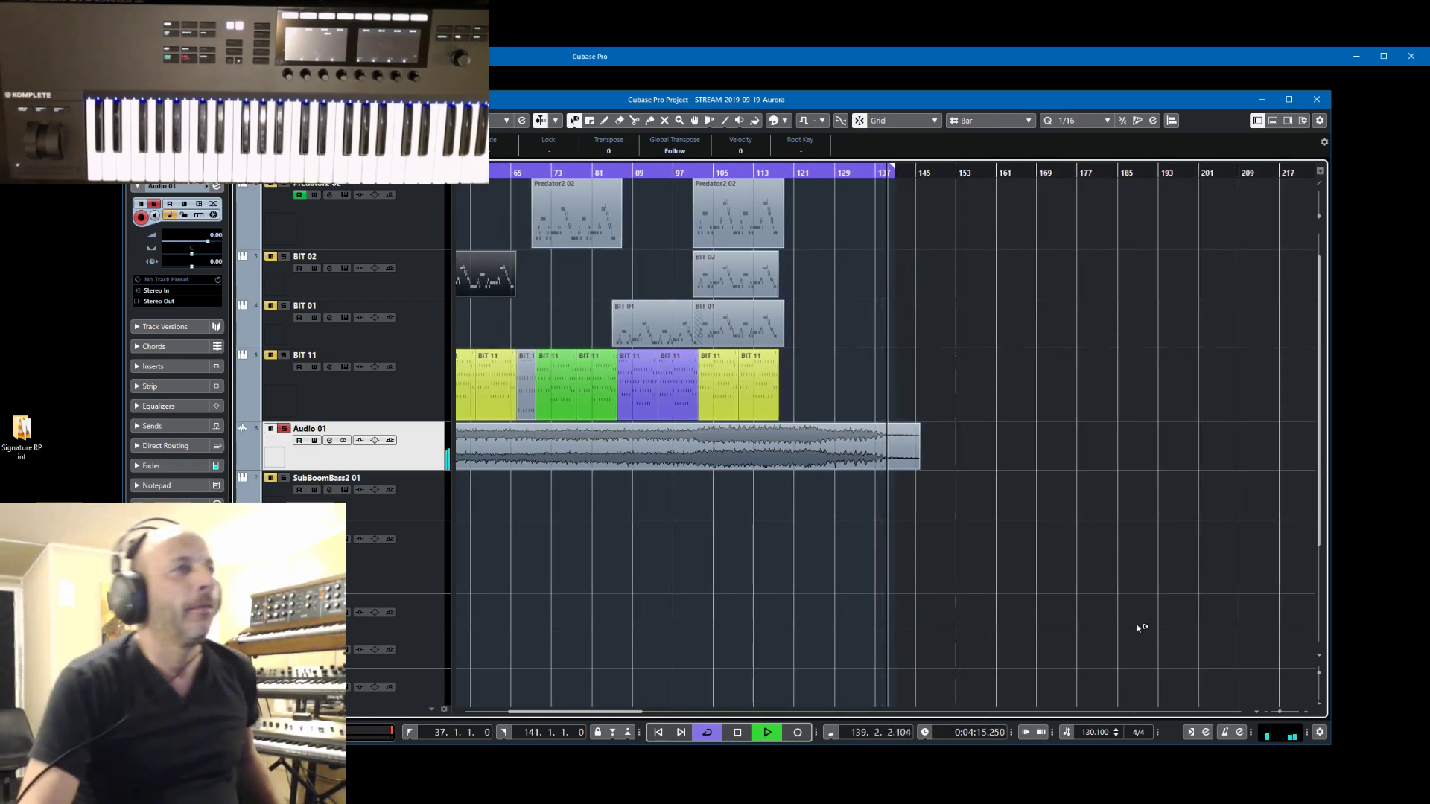
click(284, 429)
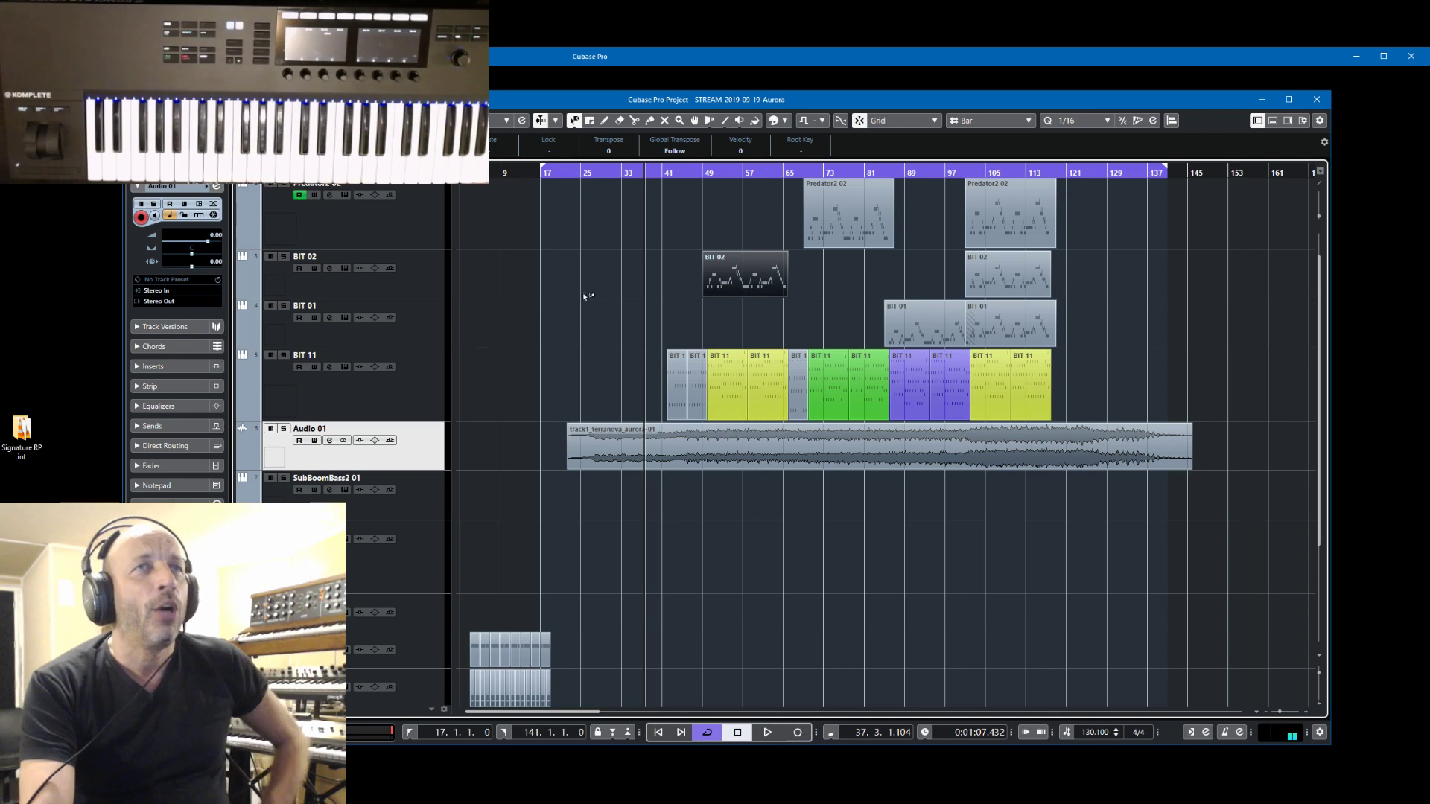
- Mute the BIT 01 and BIT 02 tracks
click(433, 327)
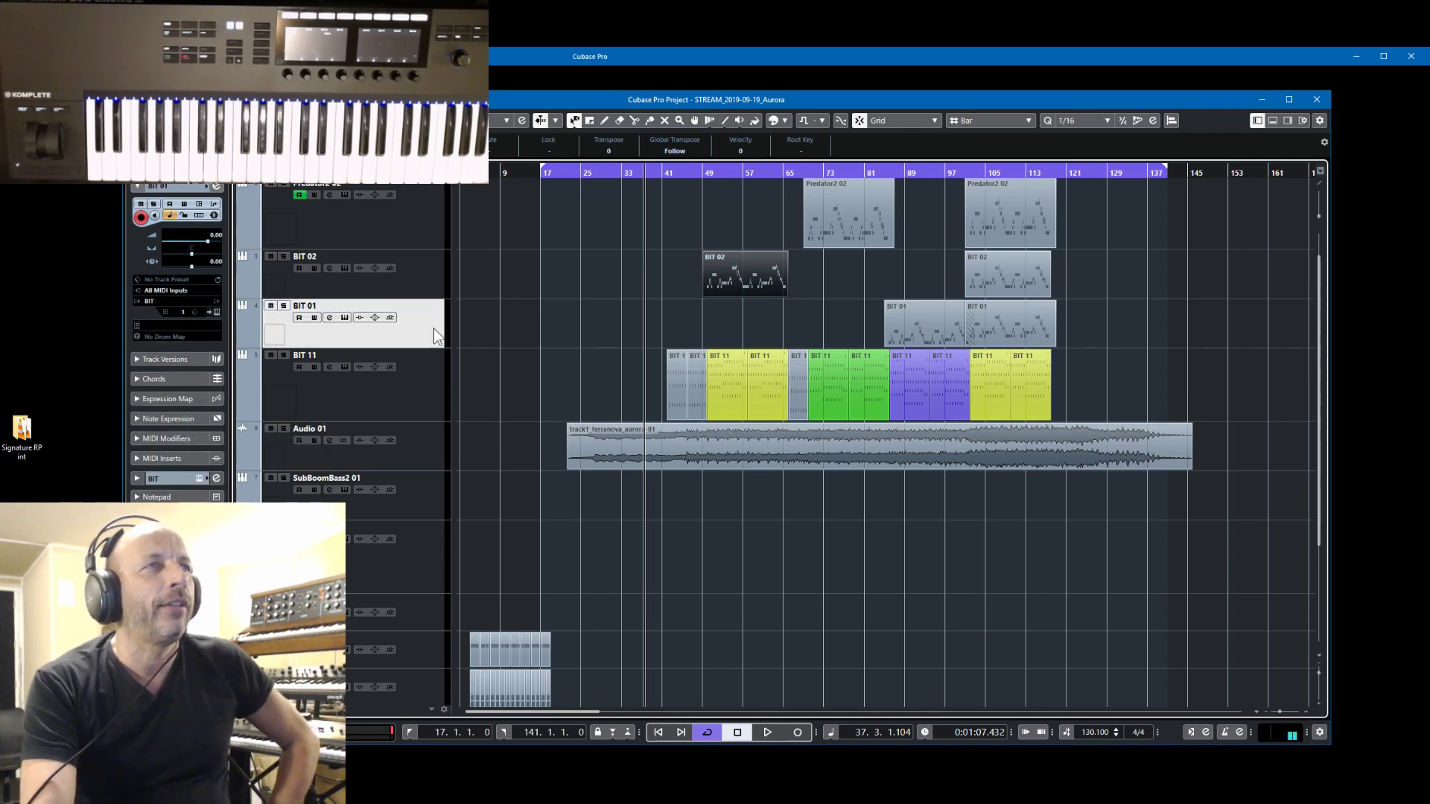
click(271, 258)
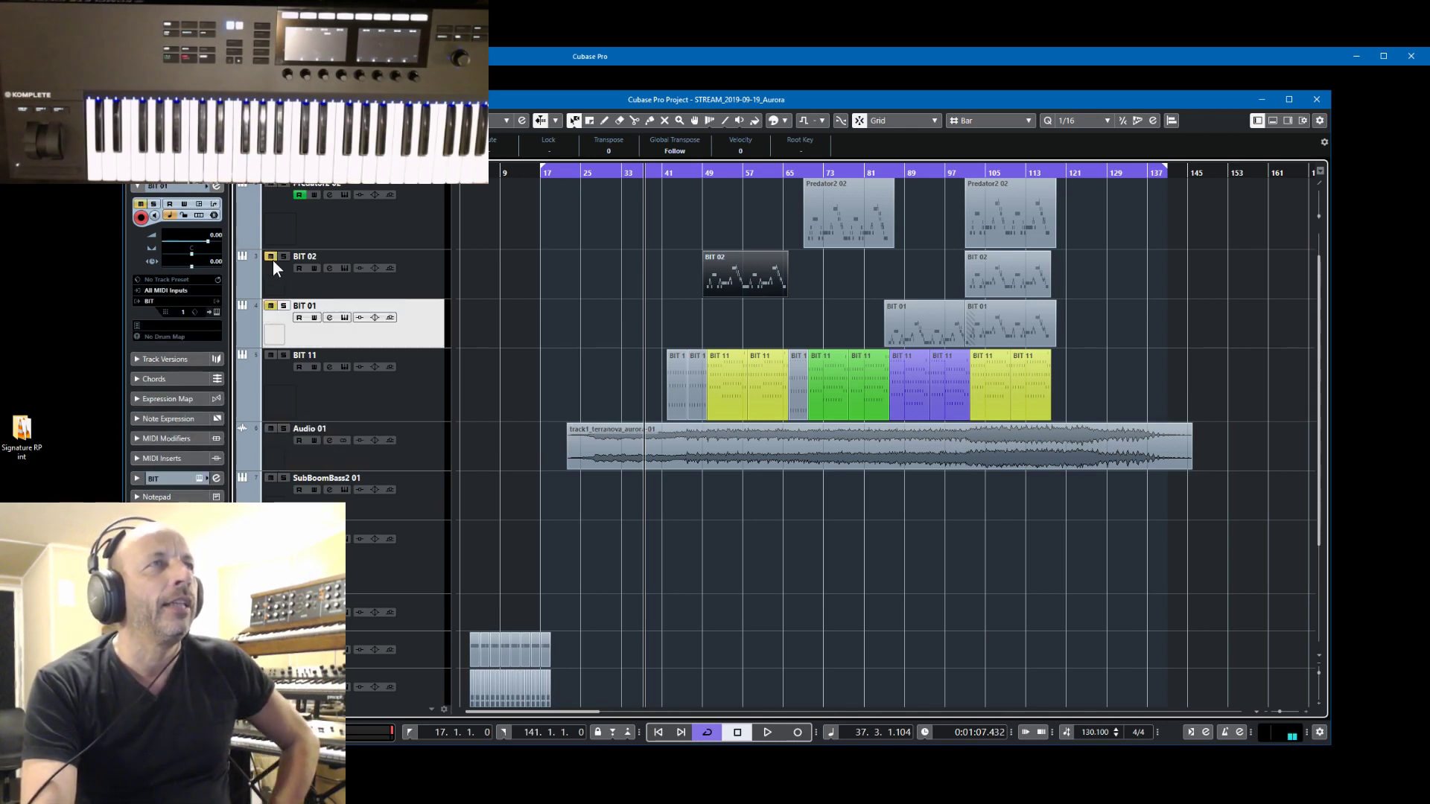
scroll(434, 266, up, 1)
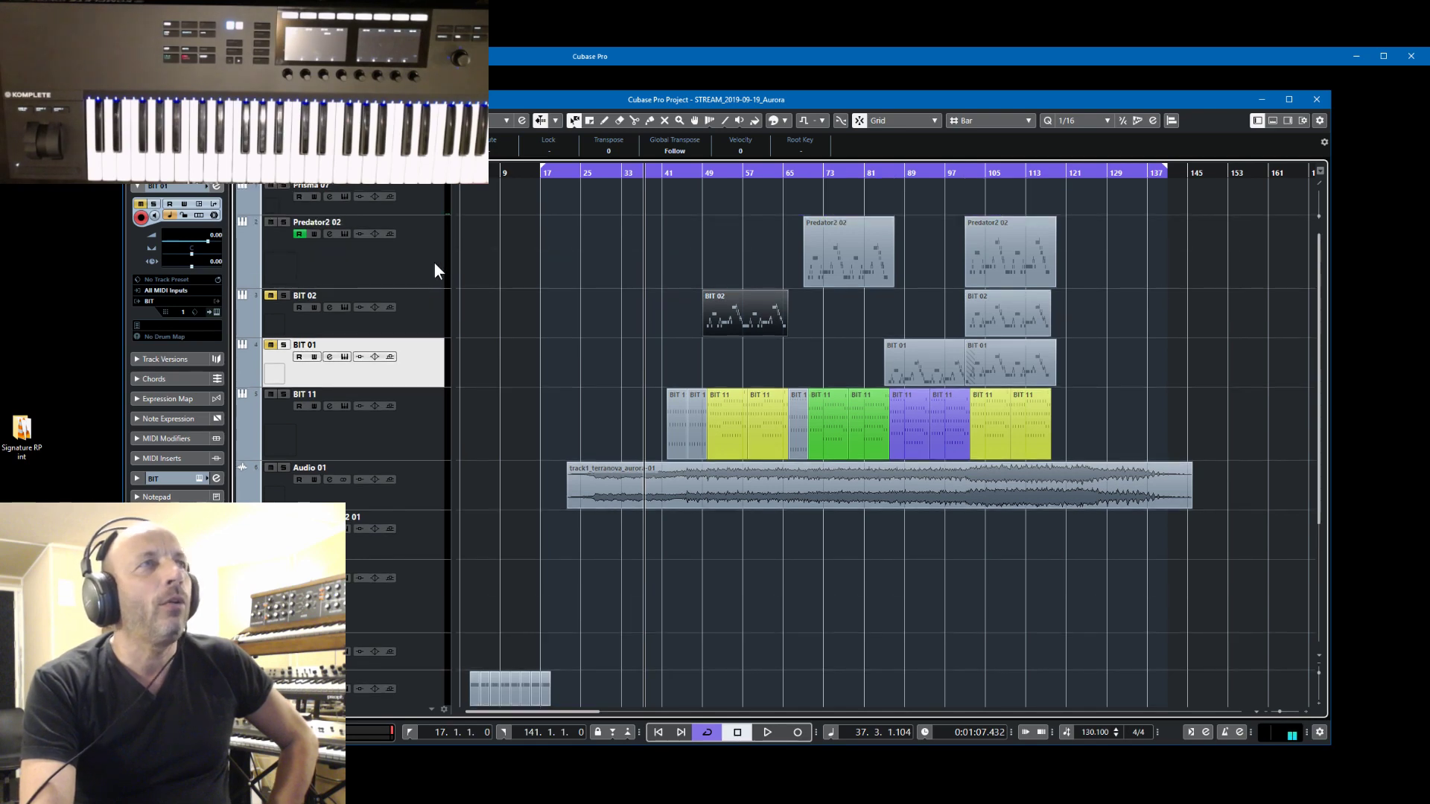
scroll(433, 261, down, 1)
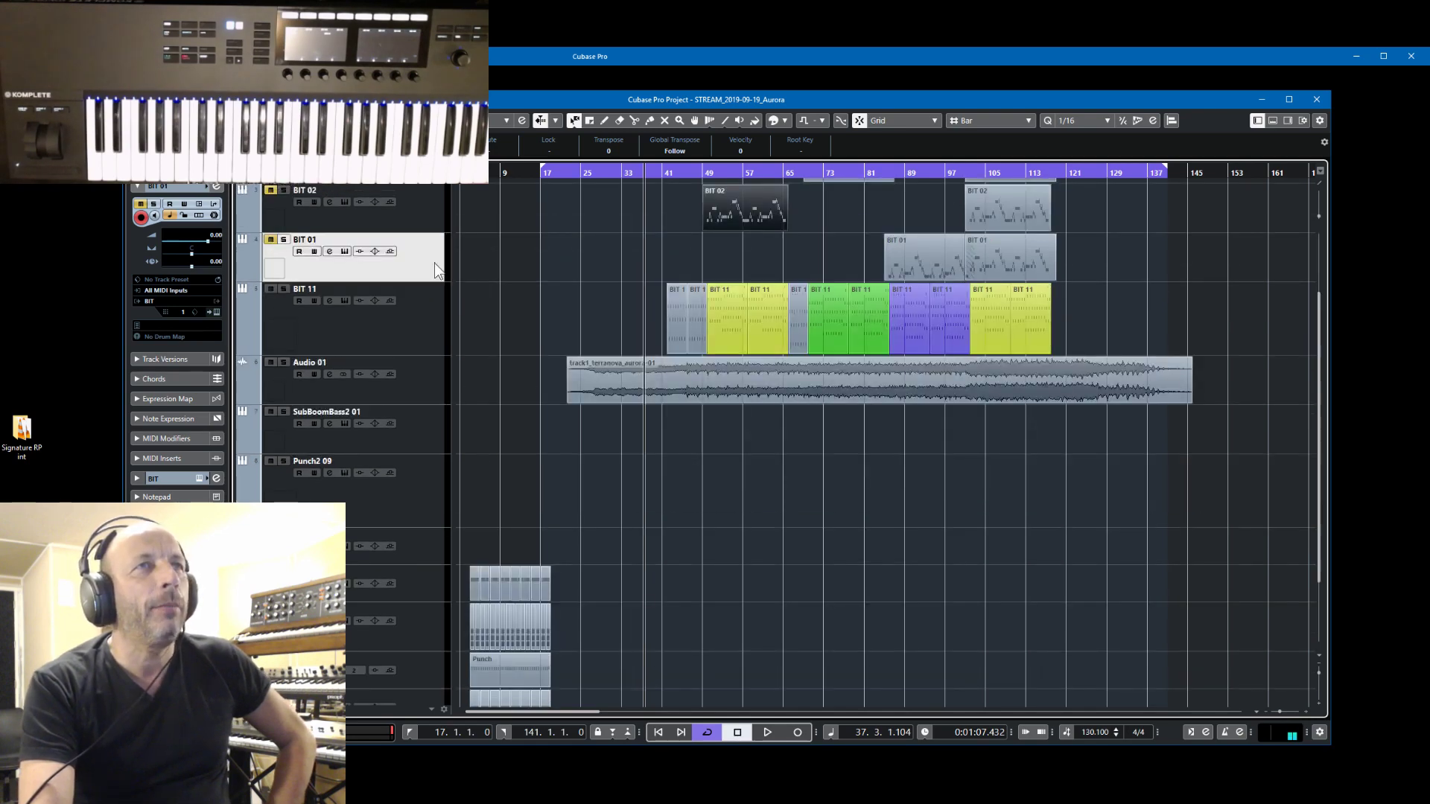
scroll(433, 261, up, 1)
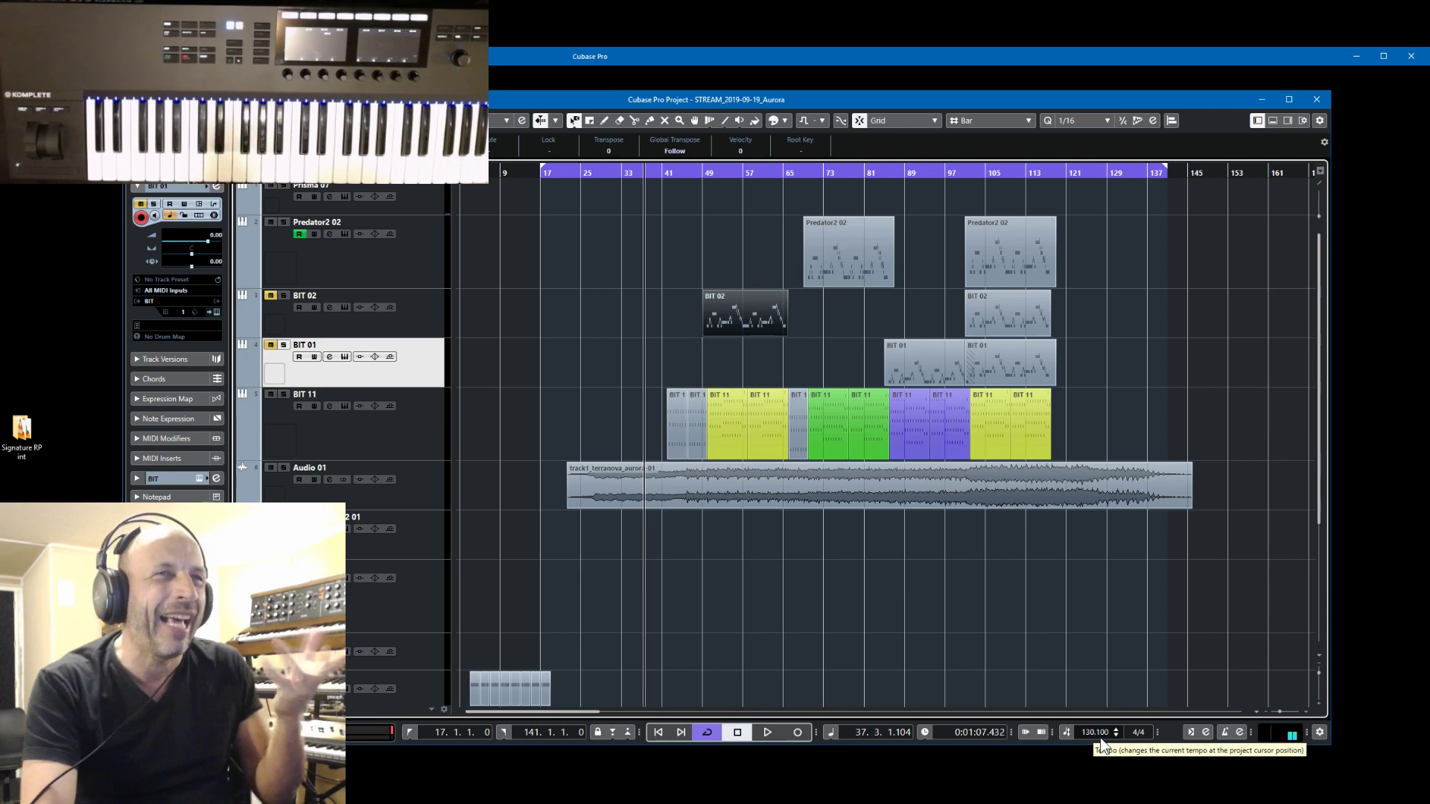
- Play the project from just before bar 41 and open the instrument editor of the BIT 11 track
click(426, 431)
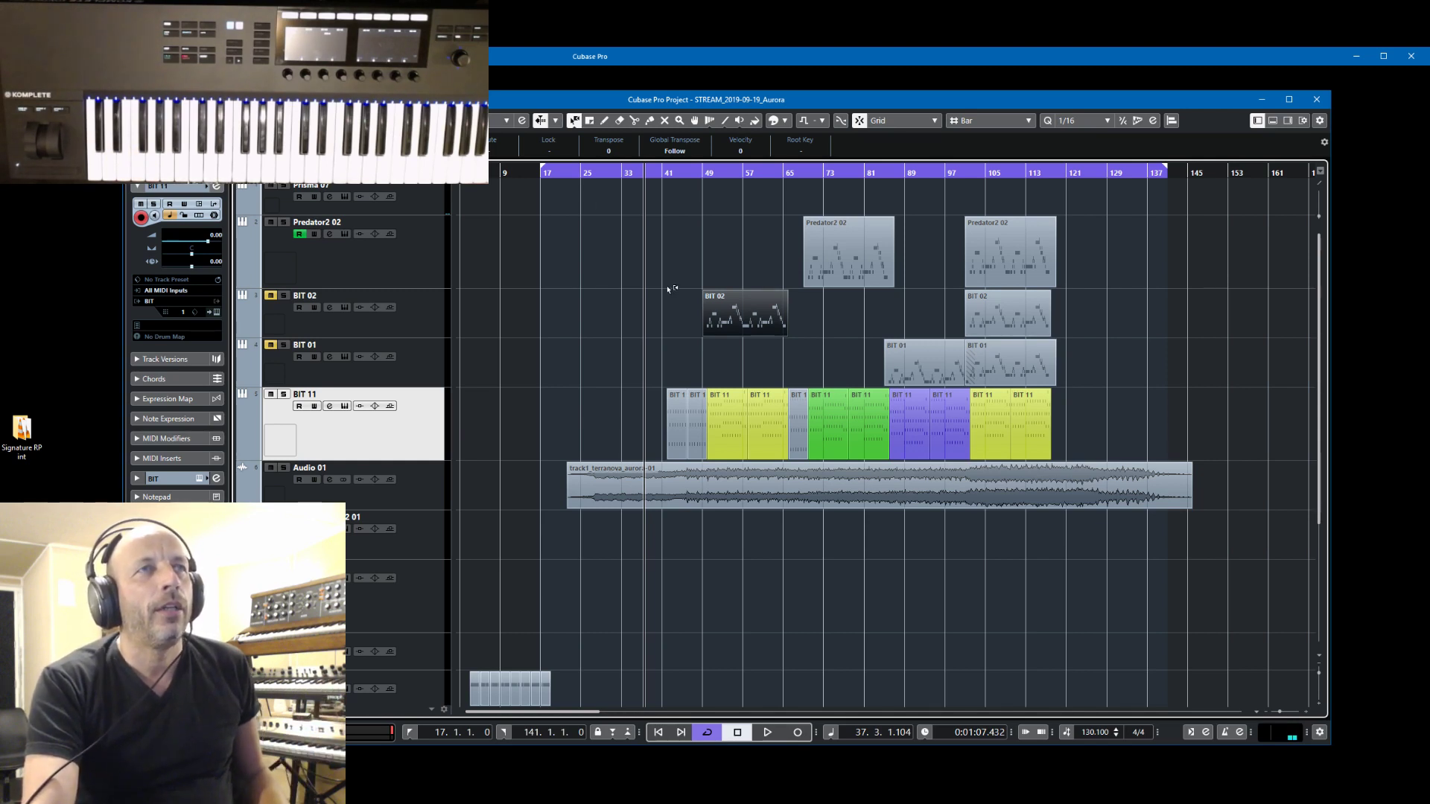
click(658, 173)
key(space)
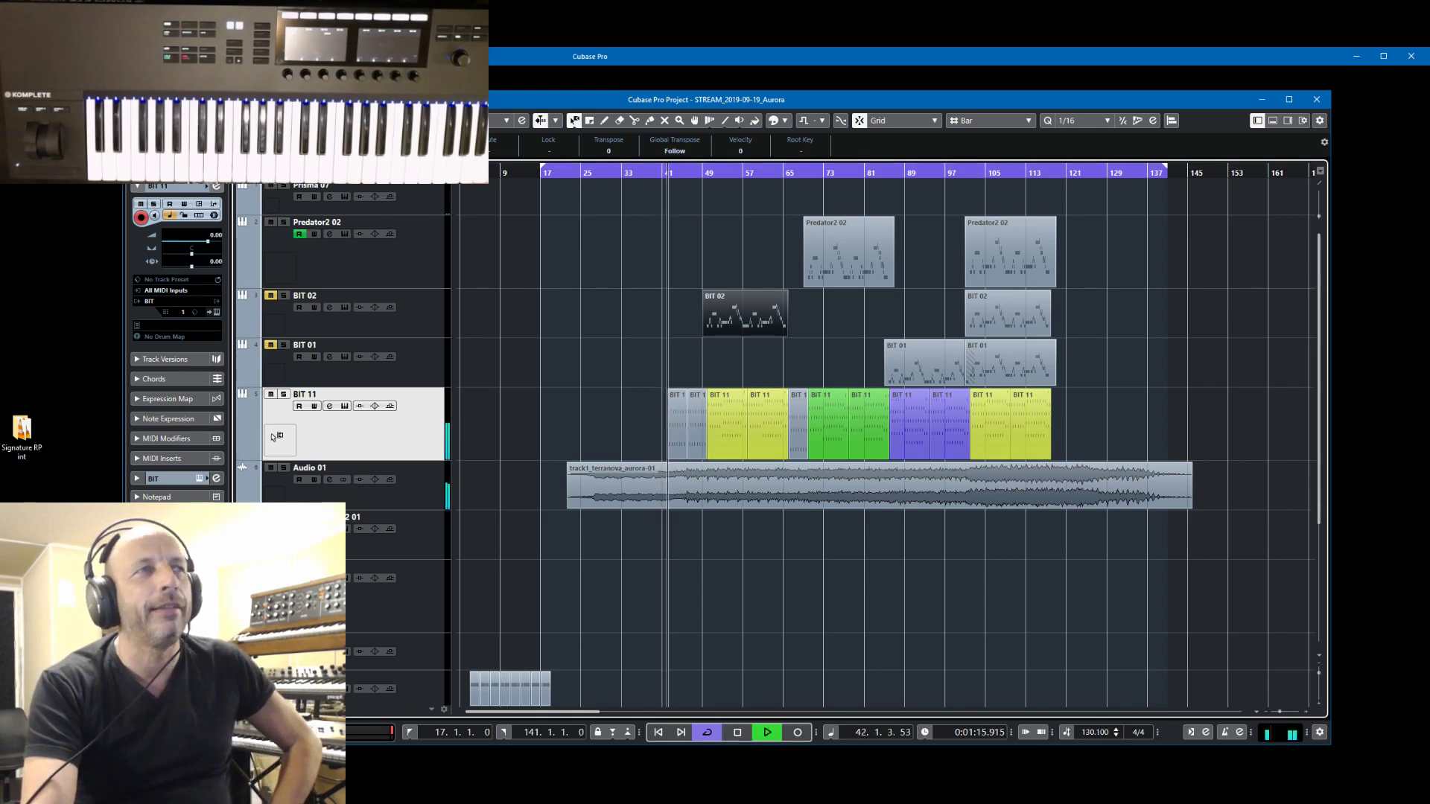
click(217, 310)
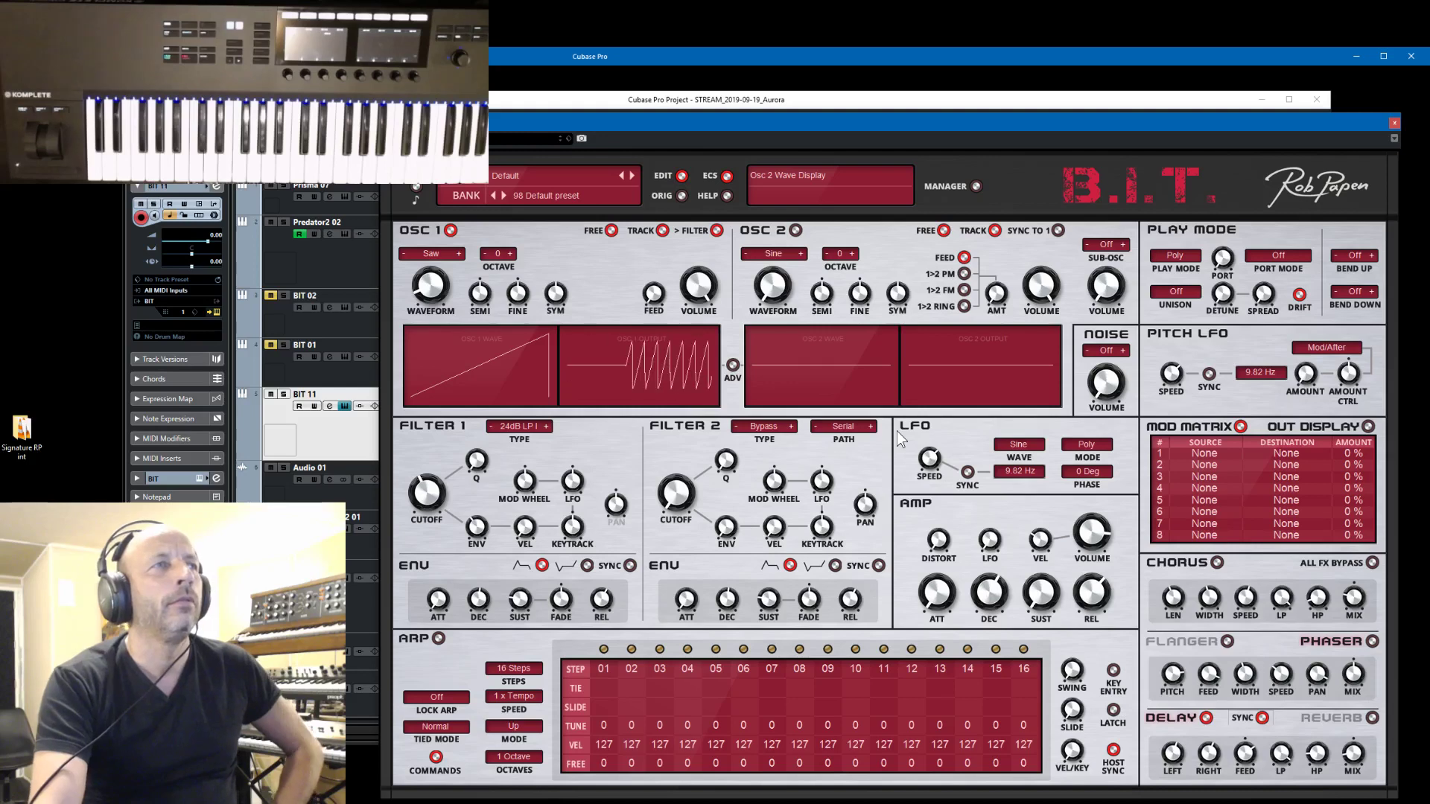
- Lower the Audio 01 track's volume well below 0 dB
click(283, 488)
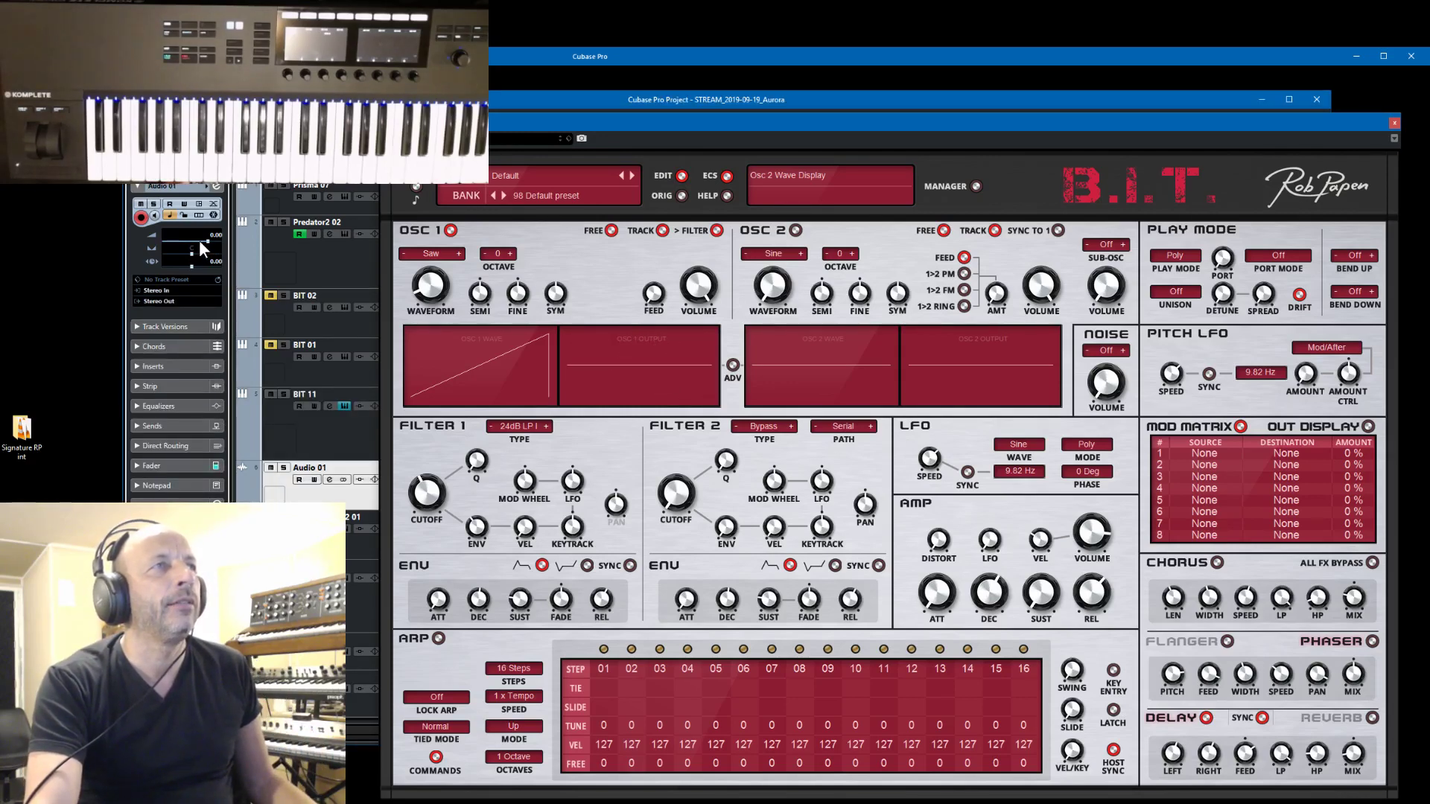
drag(209, 244, 176, 240)
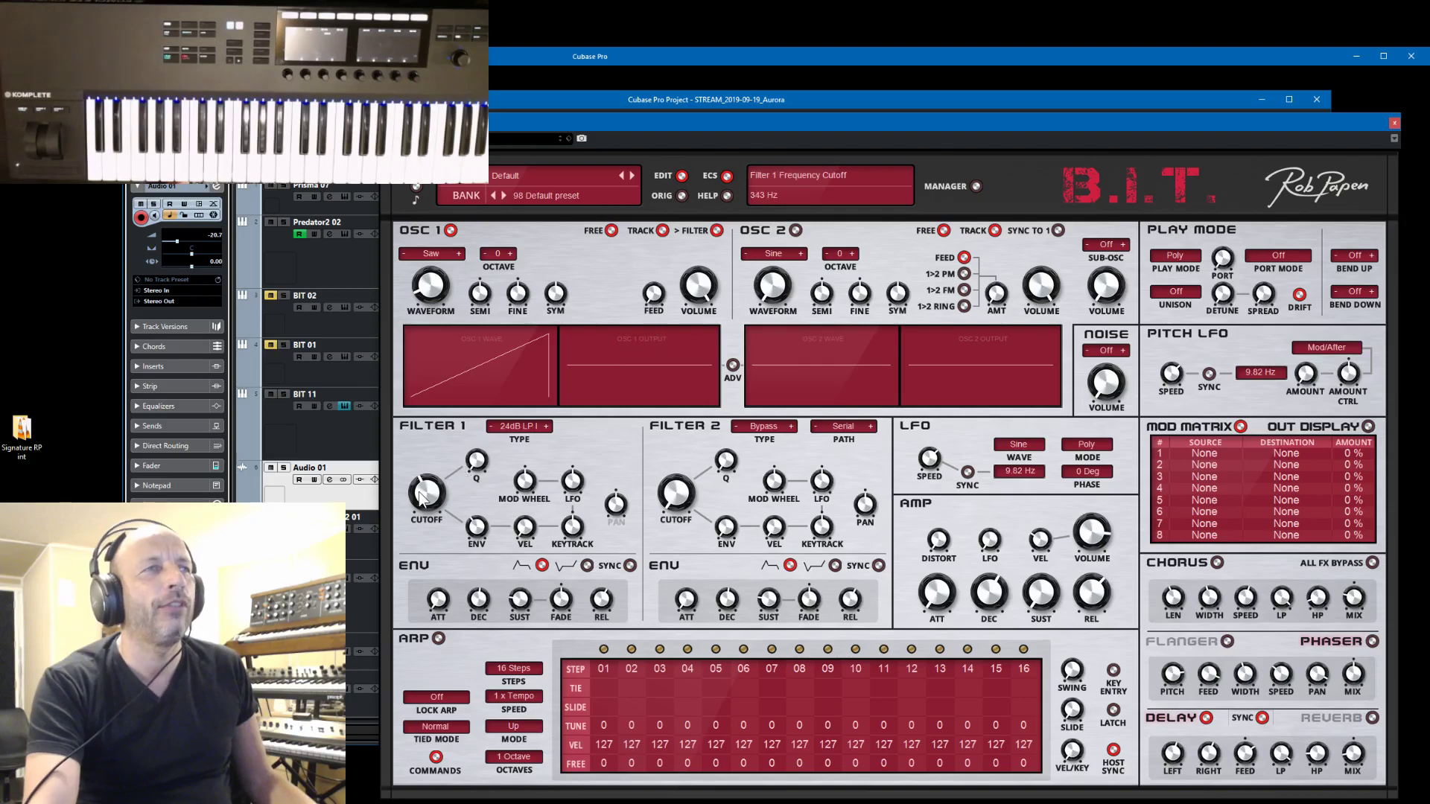
- Set Filter 1's cutoff frequency to 640 Hz and the amp envelope's release to 354 ms
drag(421, 498, 424, 493)
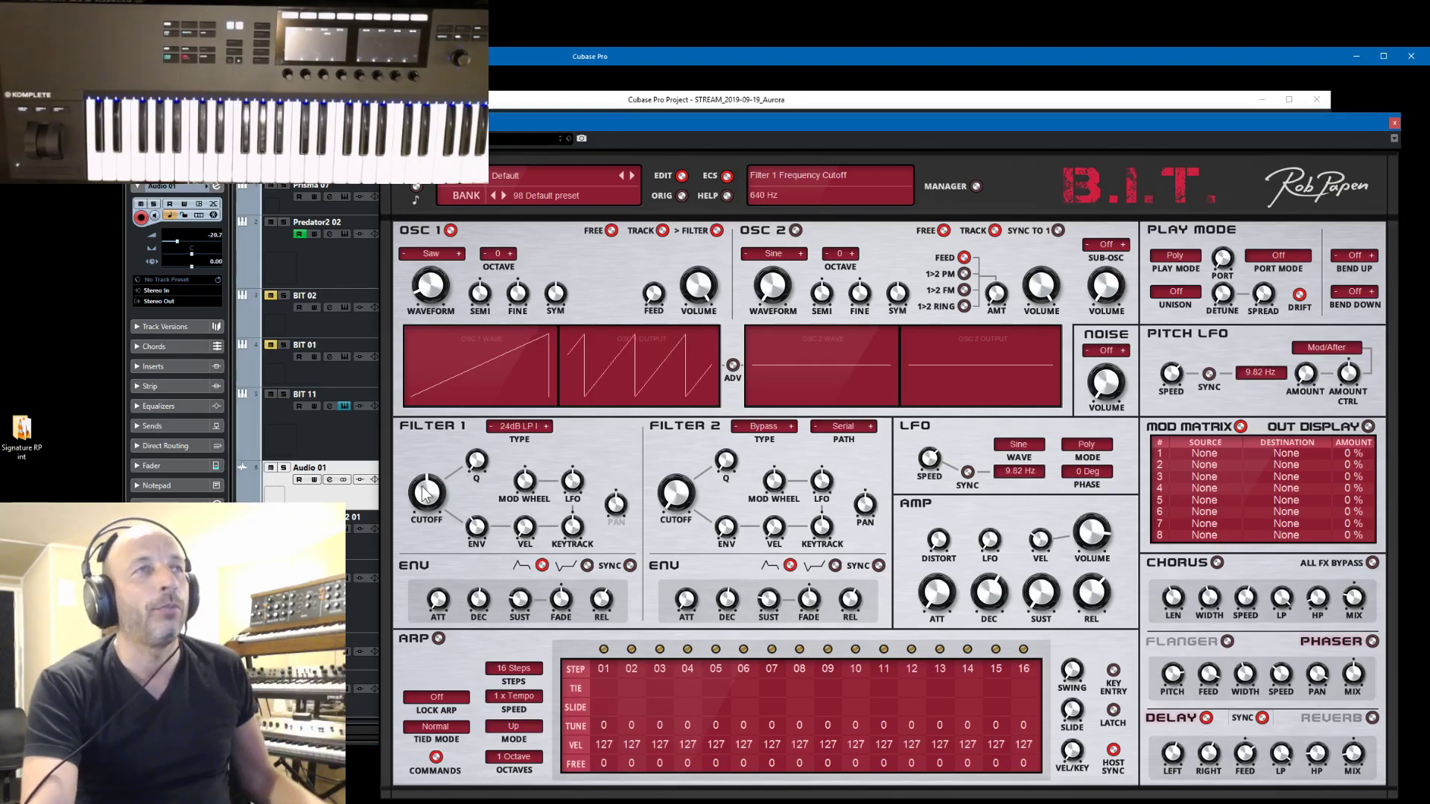
drag(1089, 598, 1085, 609)
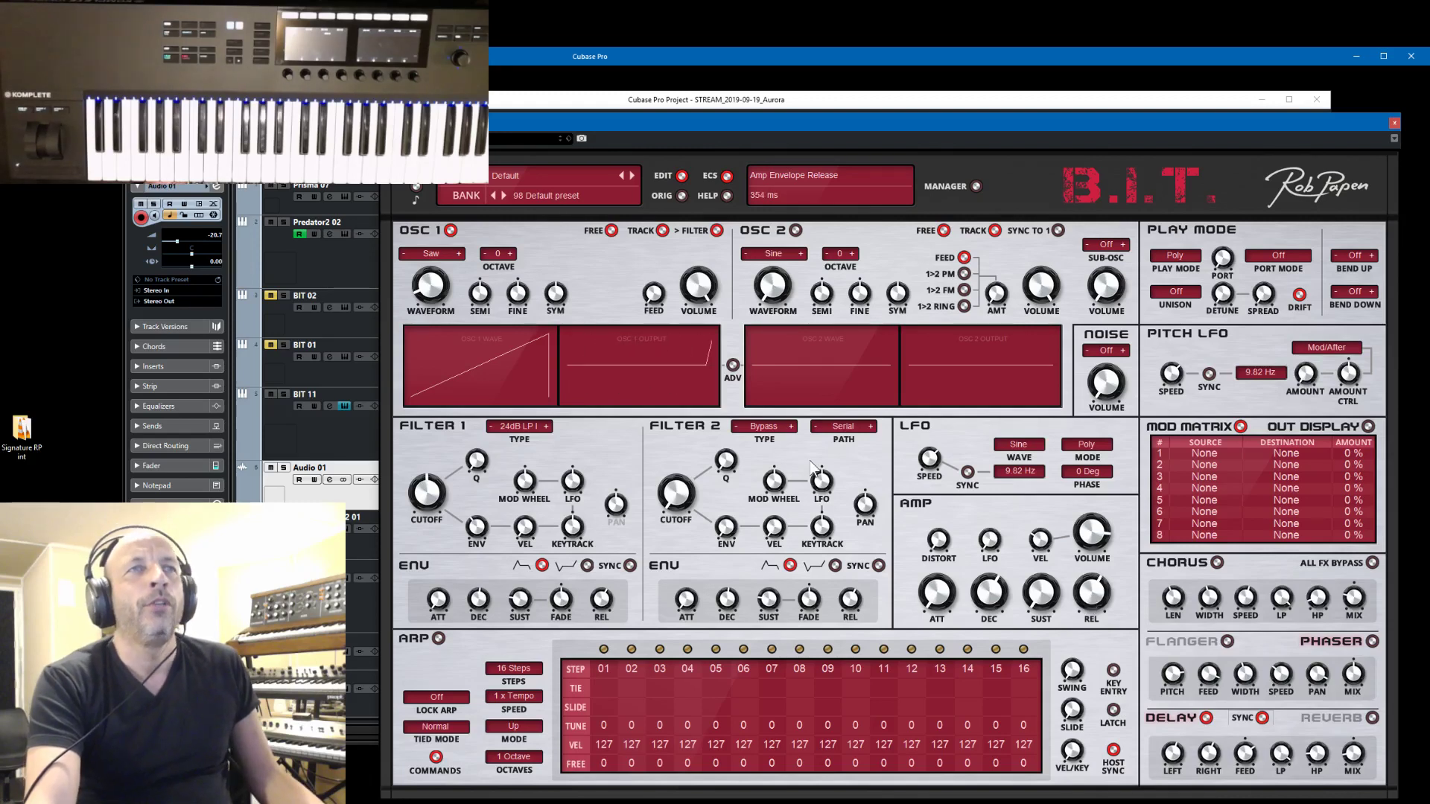
- Set Filter 2's type to 12dB HP and adjust its cutoff frequency
click(779, 429)
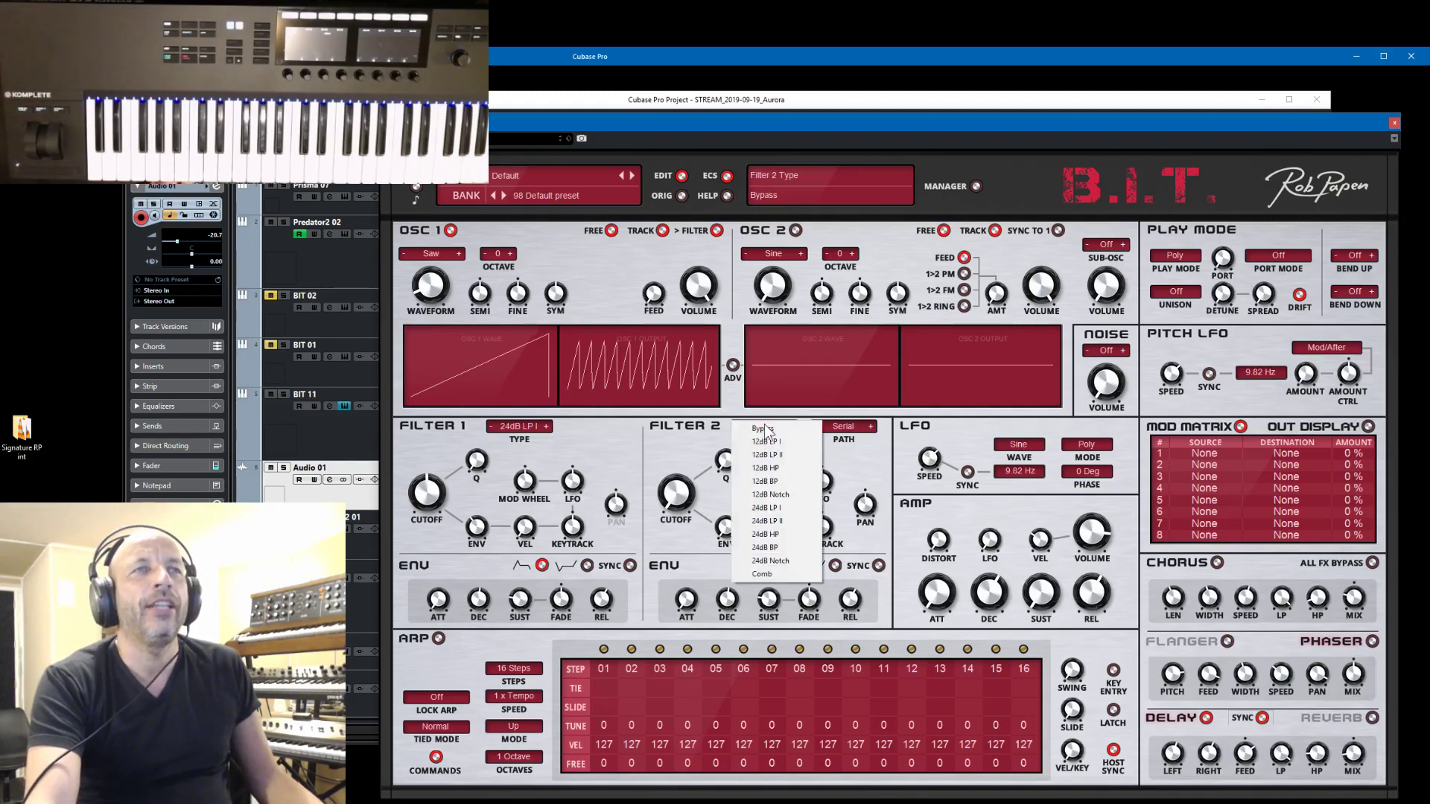
click(767, 467)
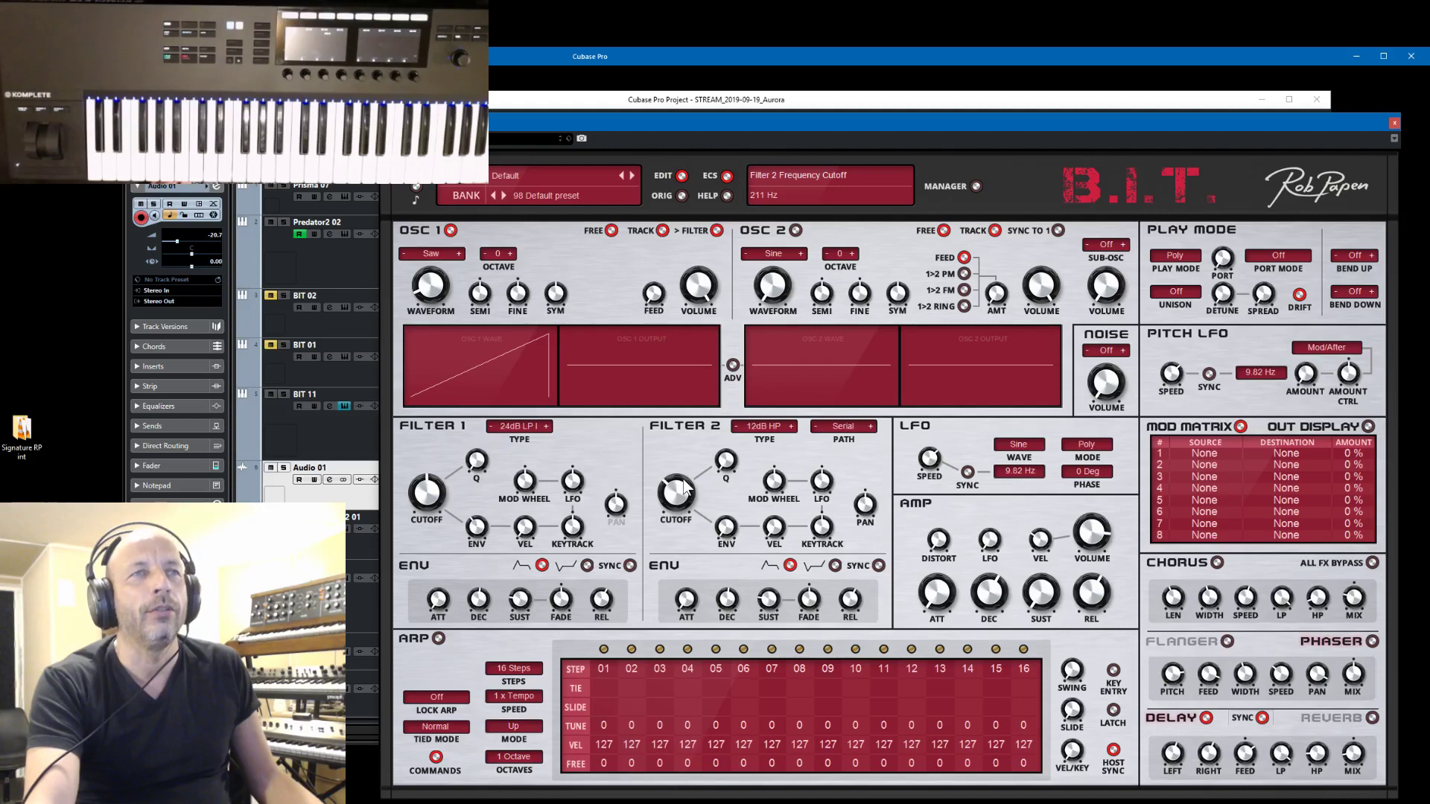
scroll(685, 489, up, 3)
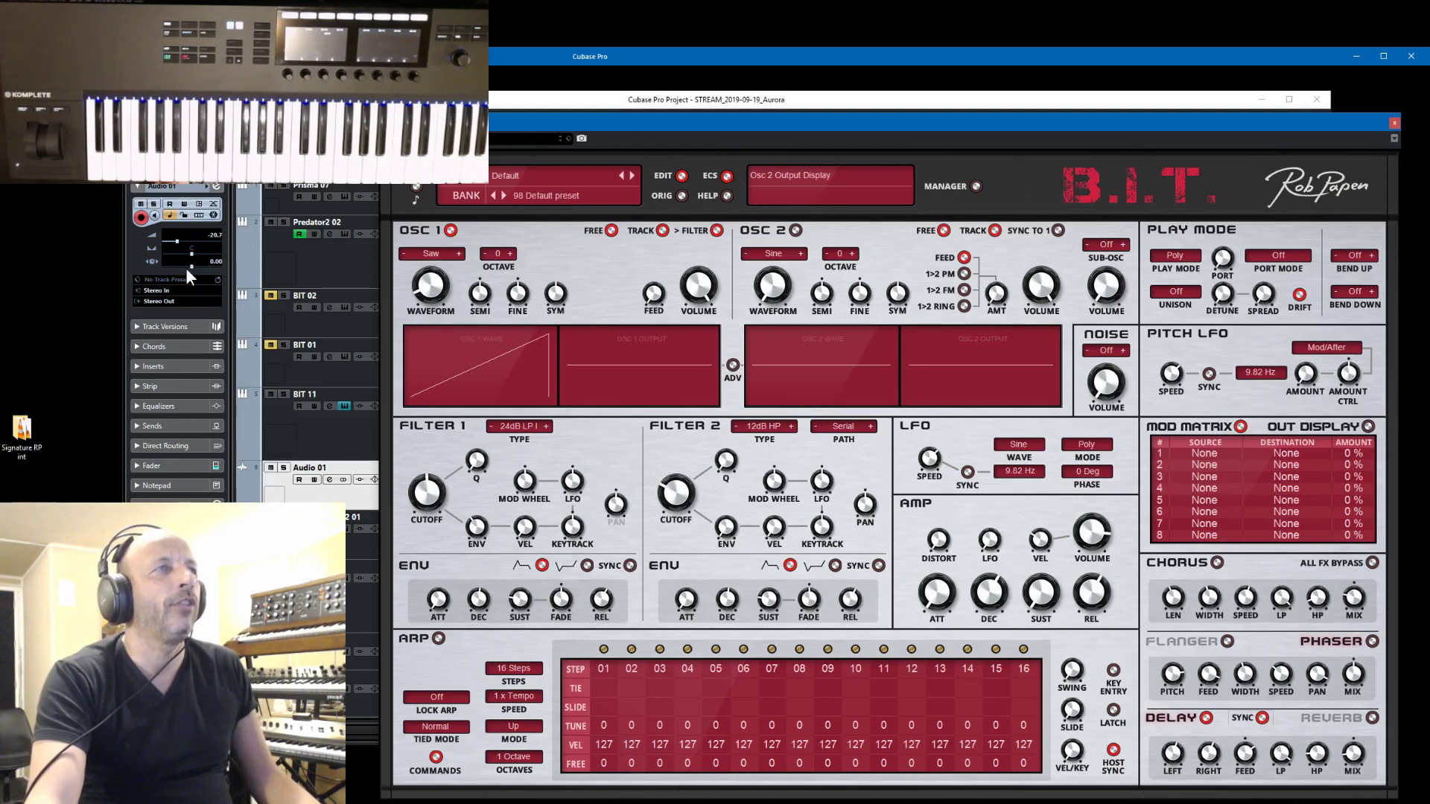
- Raise the Audio 01 track's volume to about -8.3 dB
click(176, 241)
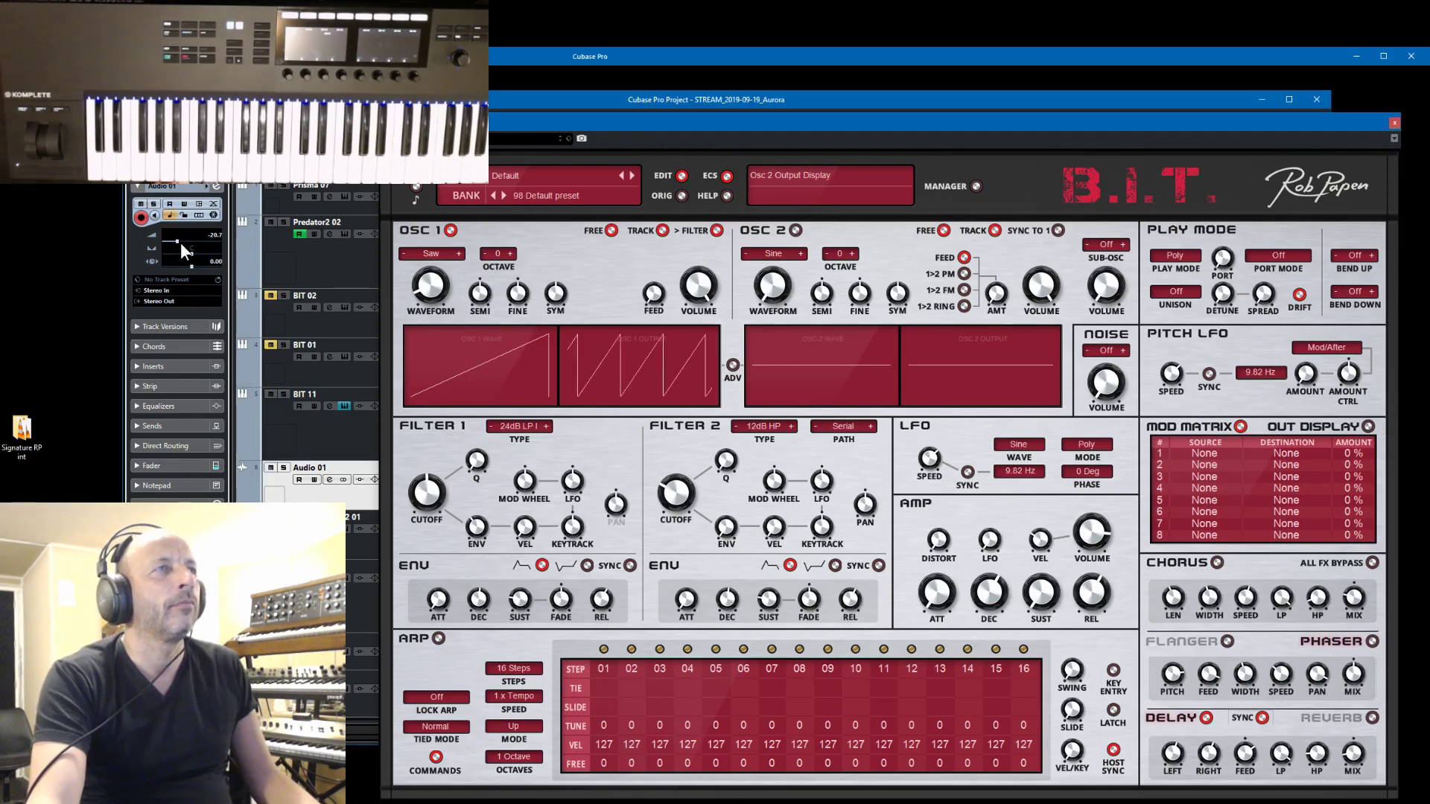
drag(177, 240, 192, 242)
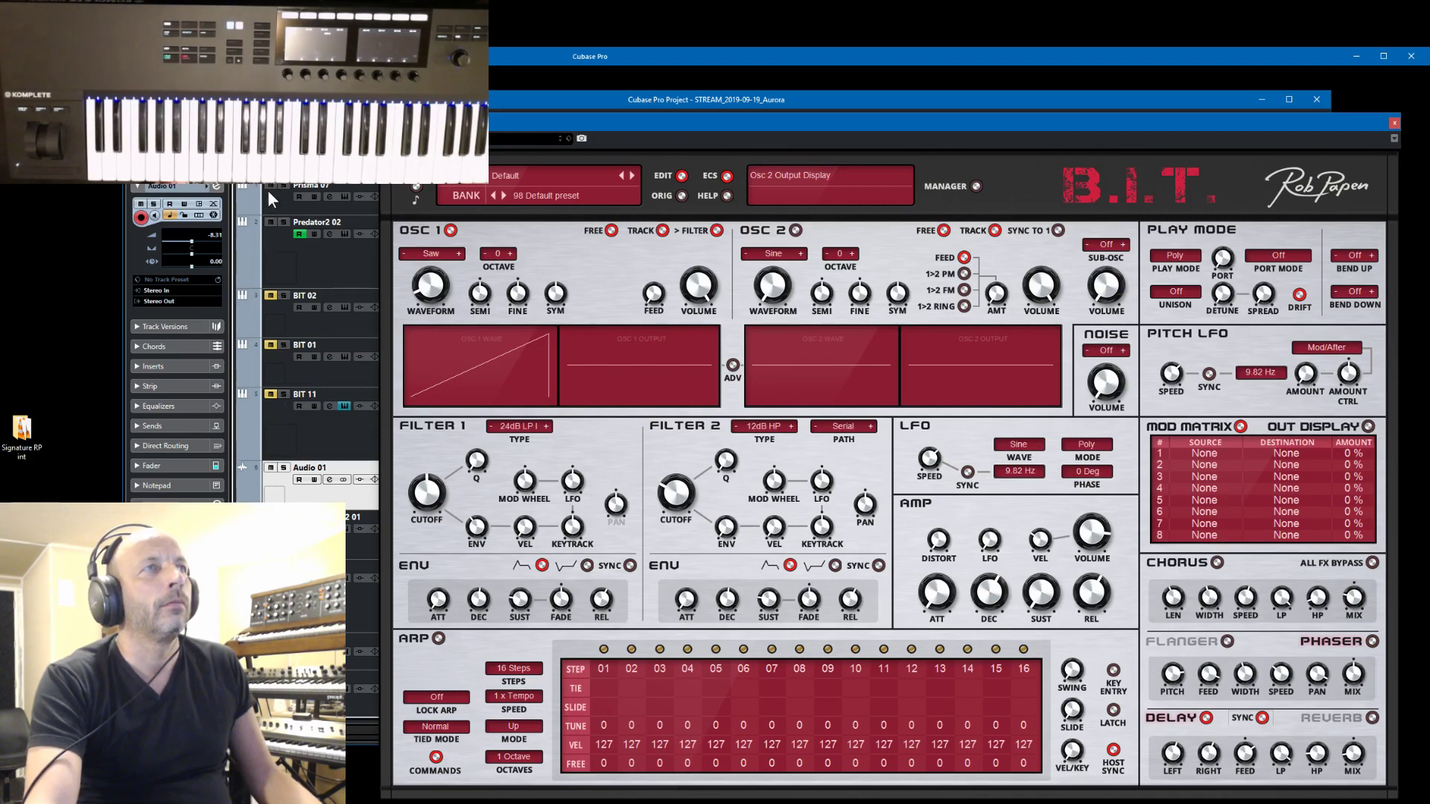
- Close the B.I.T. plug-in window and select the BIT 11 track
click(338, 266)
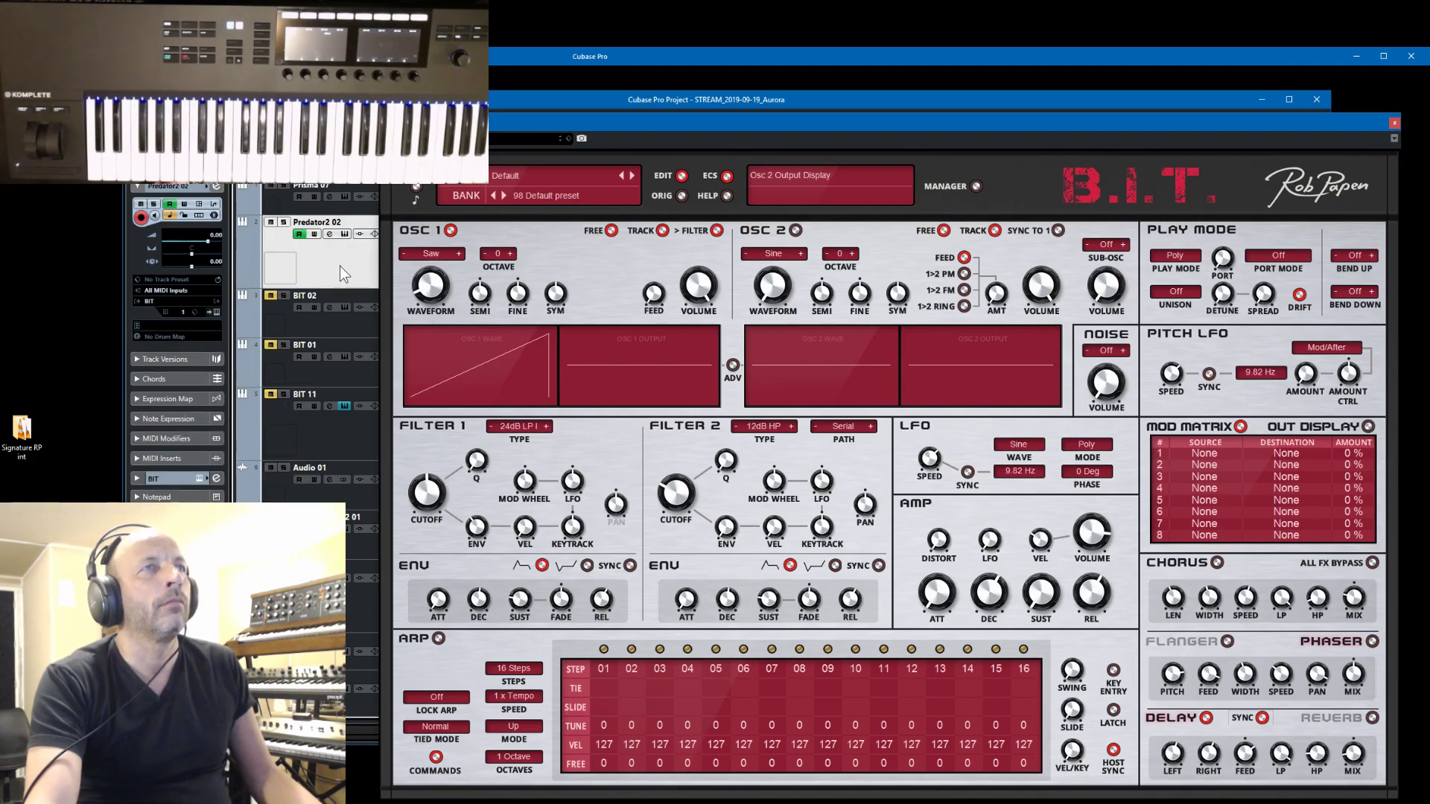
click(1392, 125)
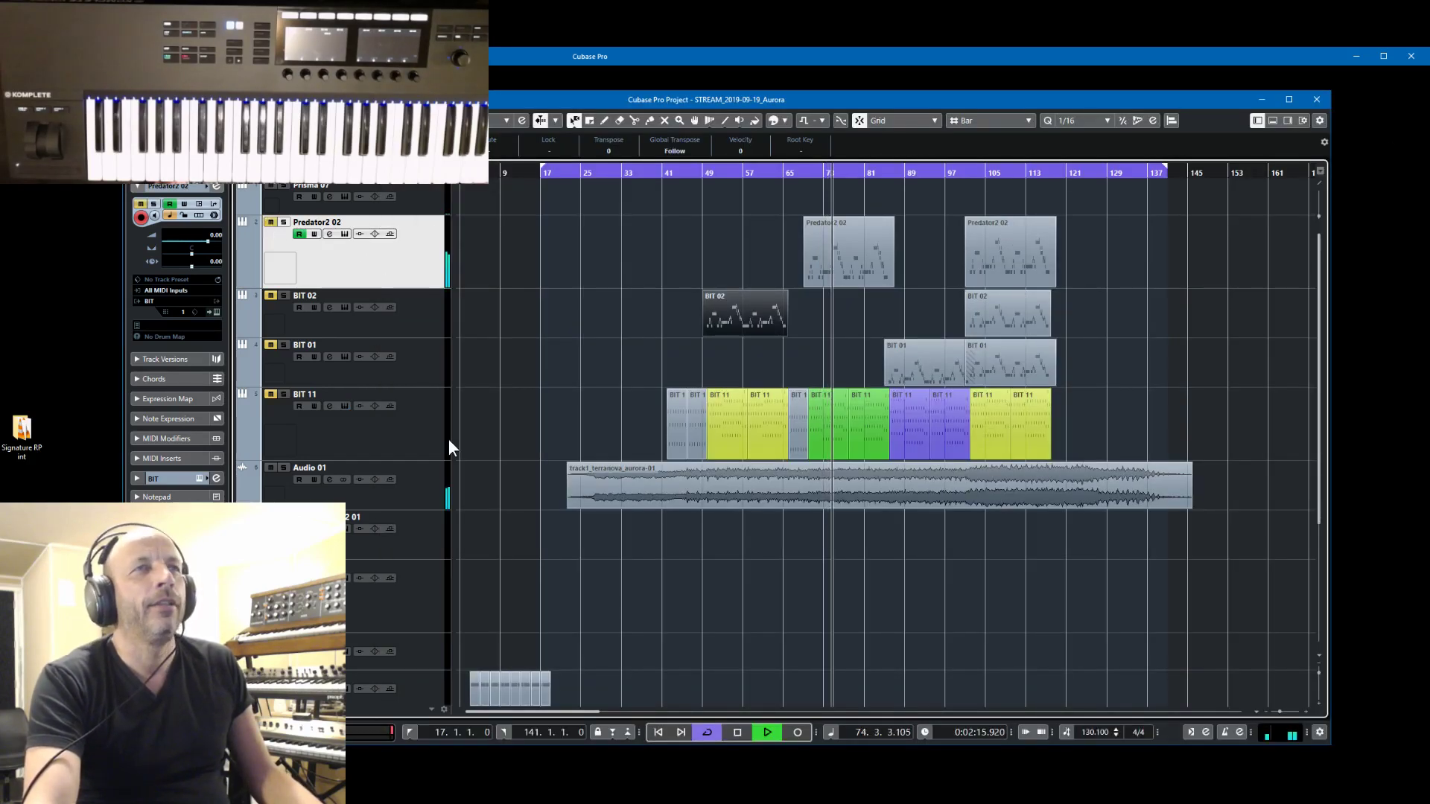
click(423, 412)
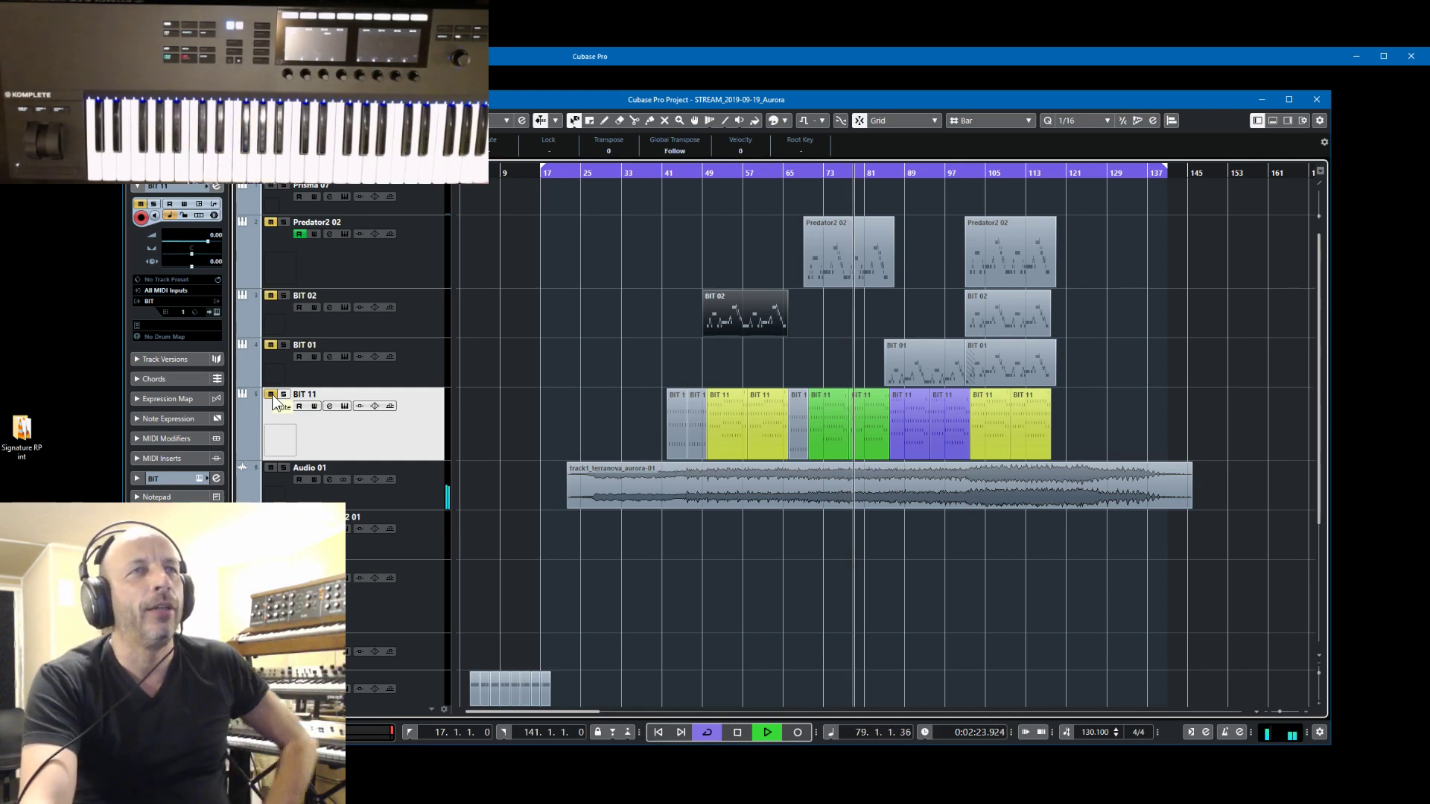
- Play the reference audio from about bar 41
key(space)
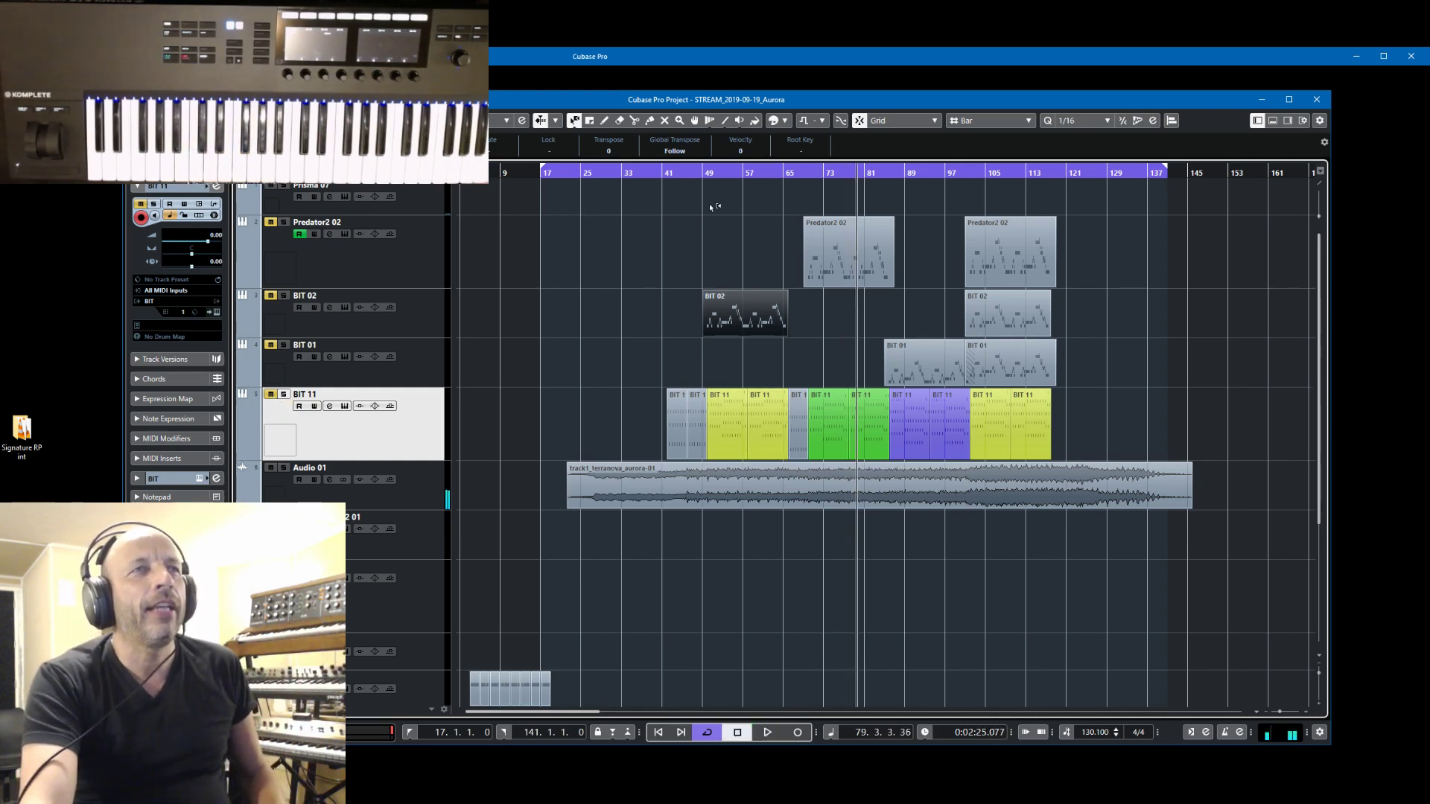
click(661, 174)
key(space)
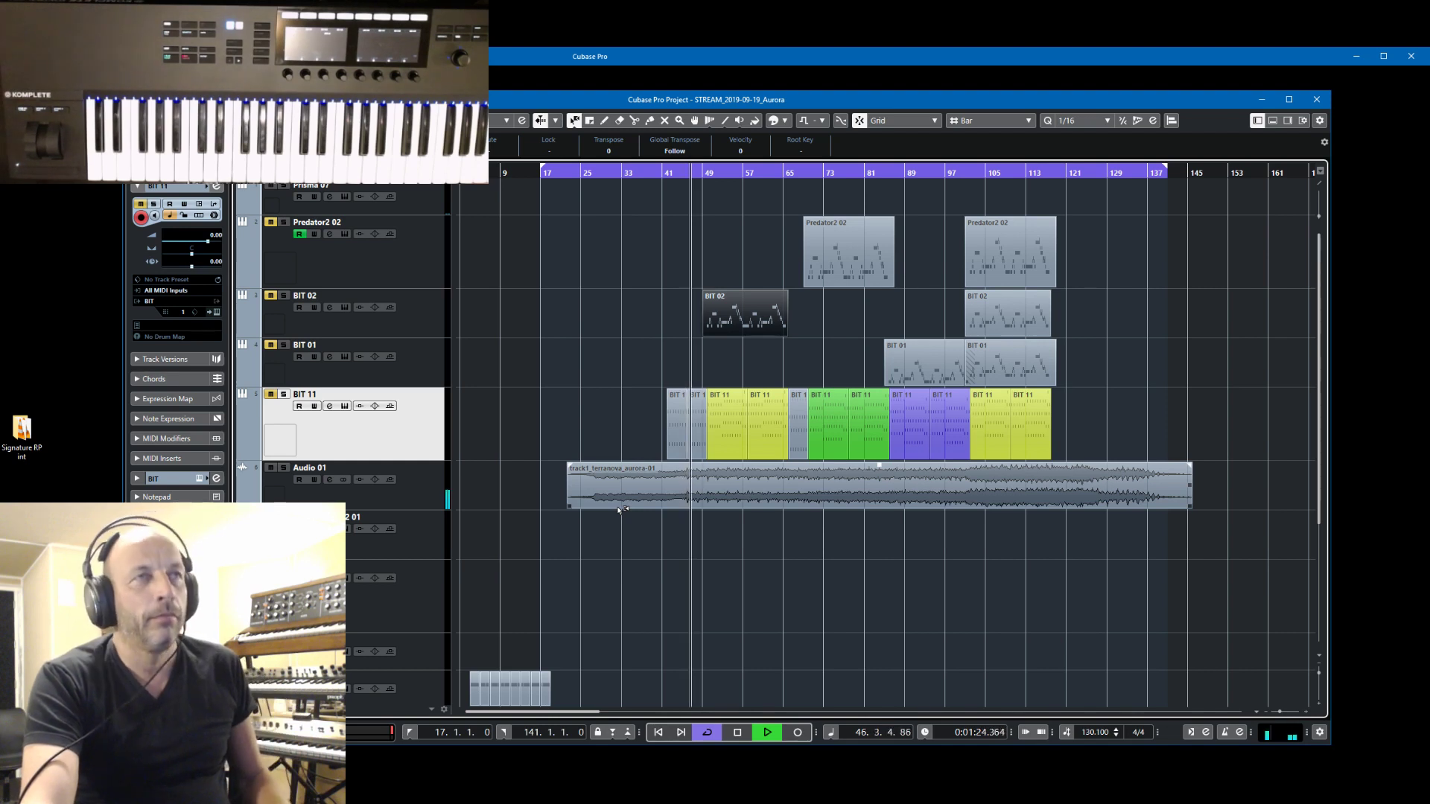
- Unmute the BIT 11 track and listen to it together with the reference audio from bar 47
key(space)
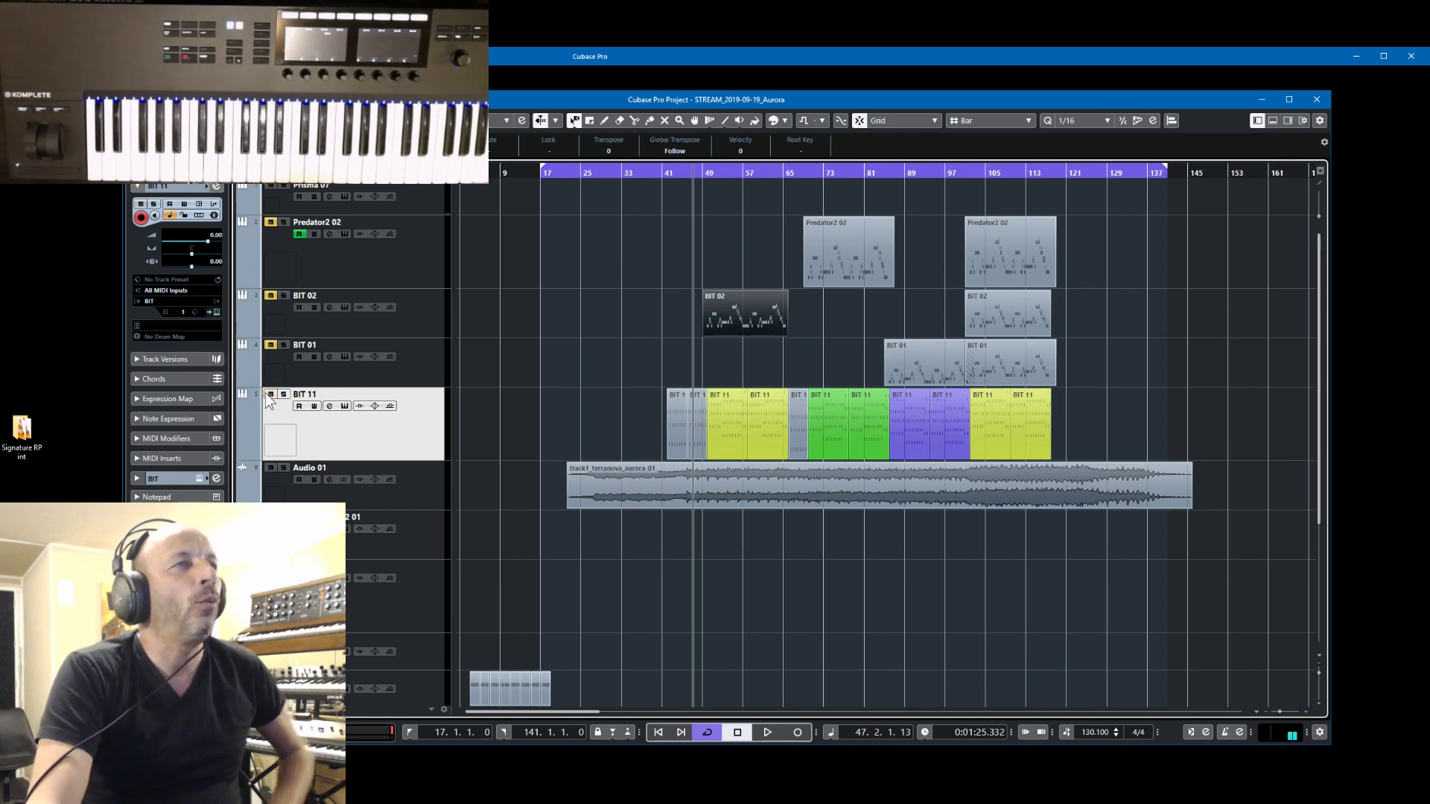
key(space)
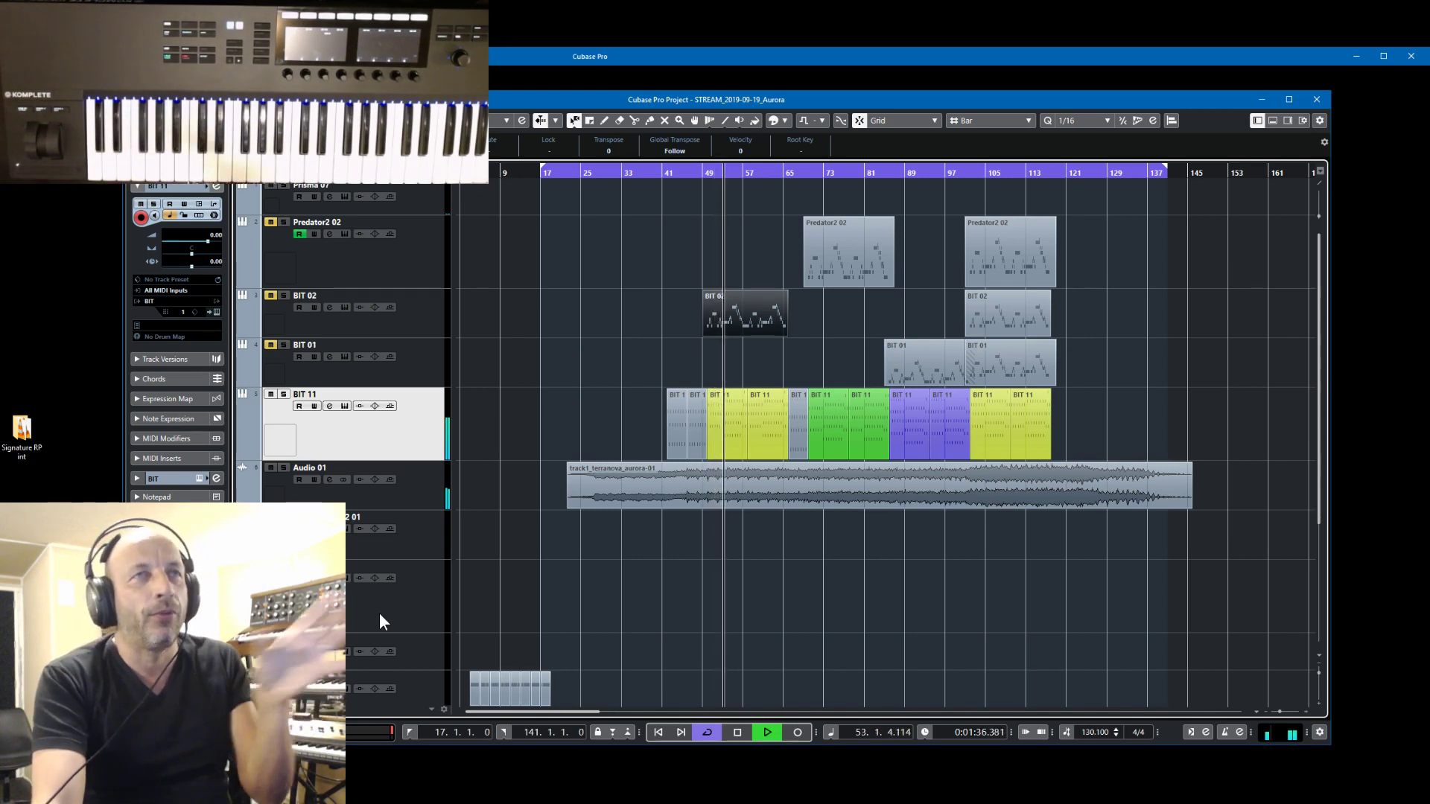
key(space)
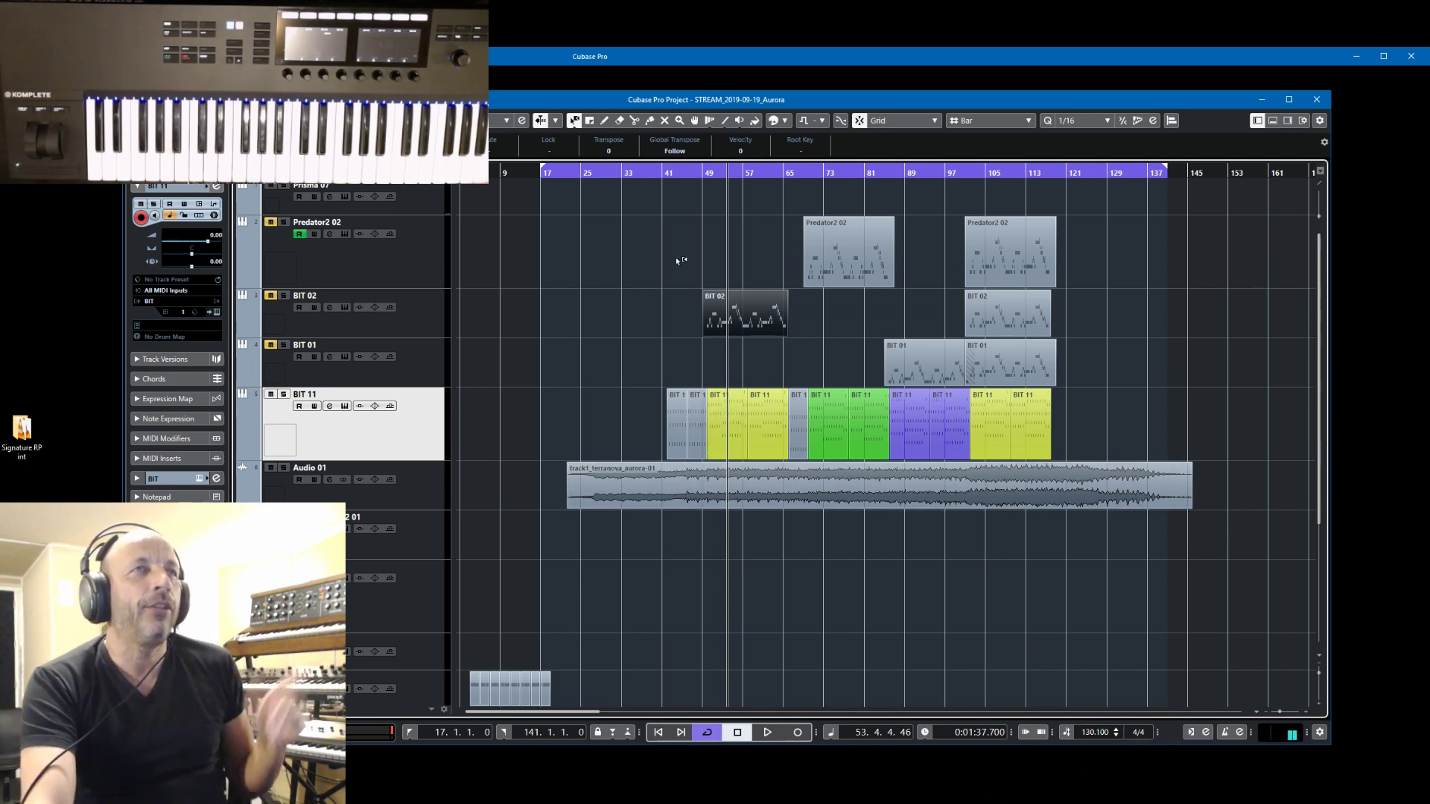
- Solo the BIT 11 track and listen to its chord parts from bar 43 and again from about bar 65
click(669, 178)
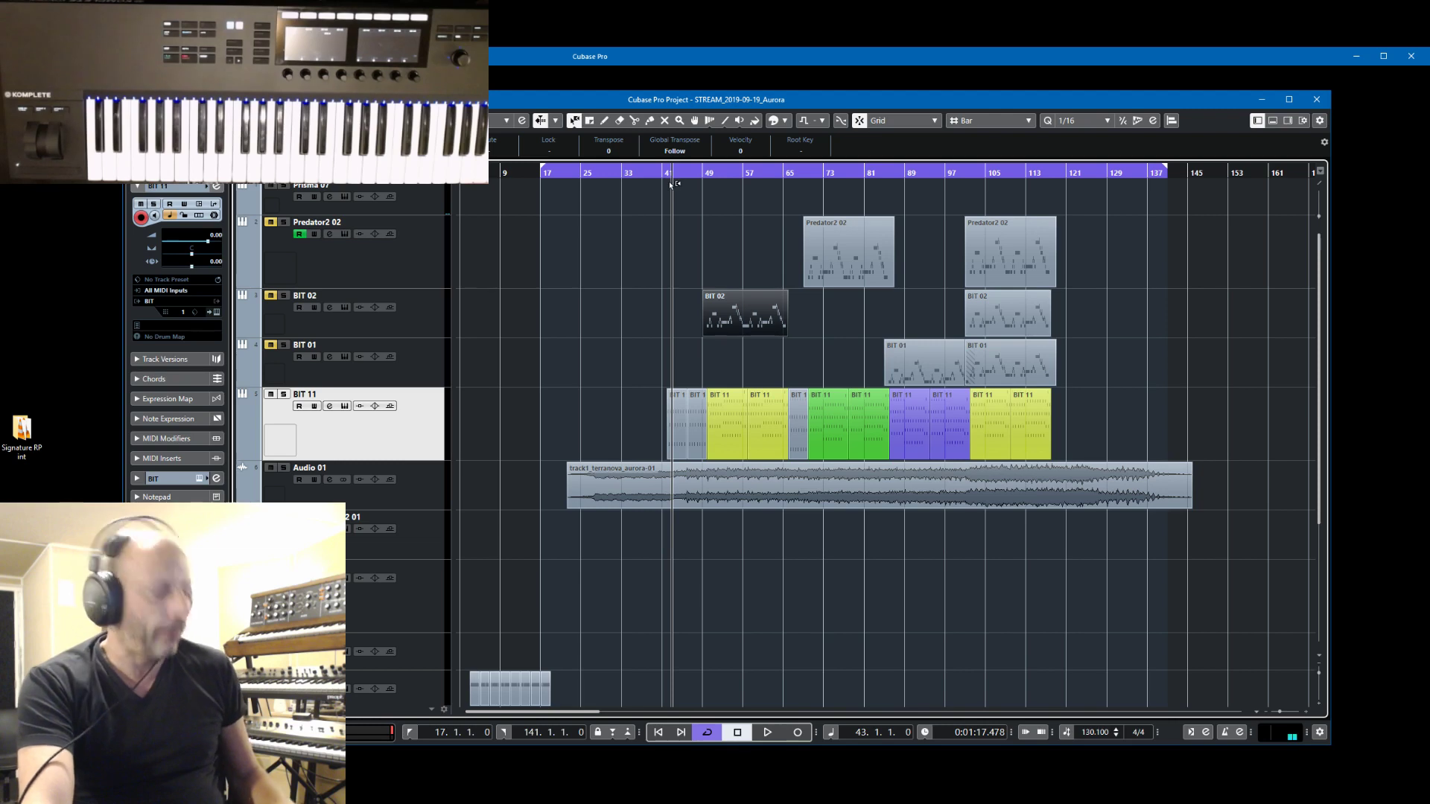
key(space)
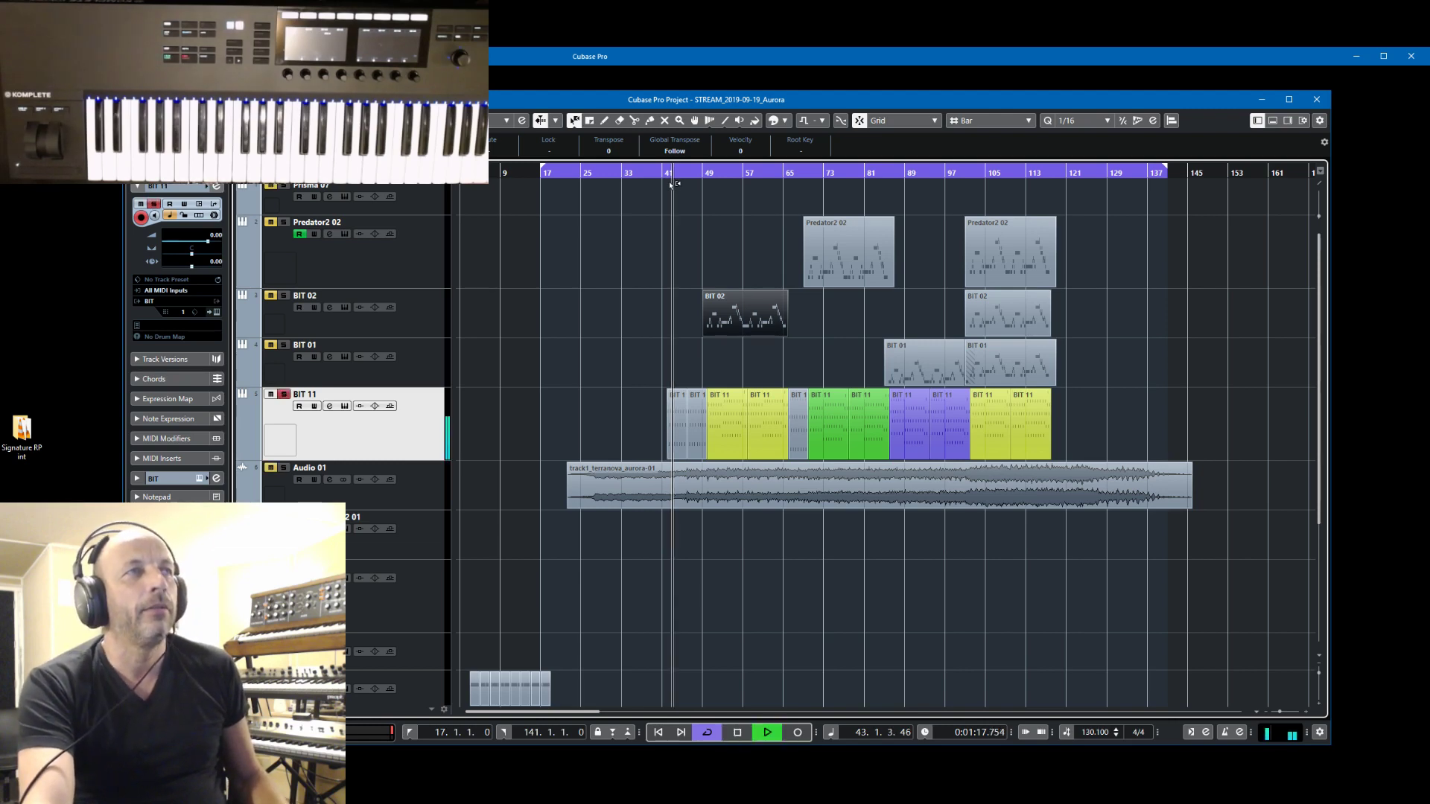
scroll(350, 663, down, 3)
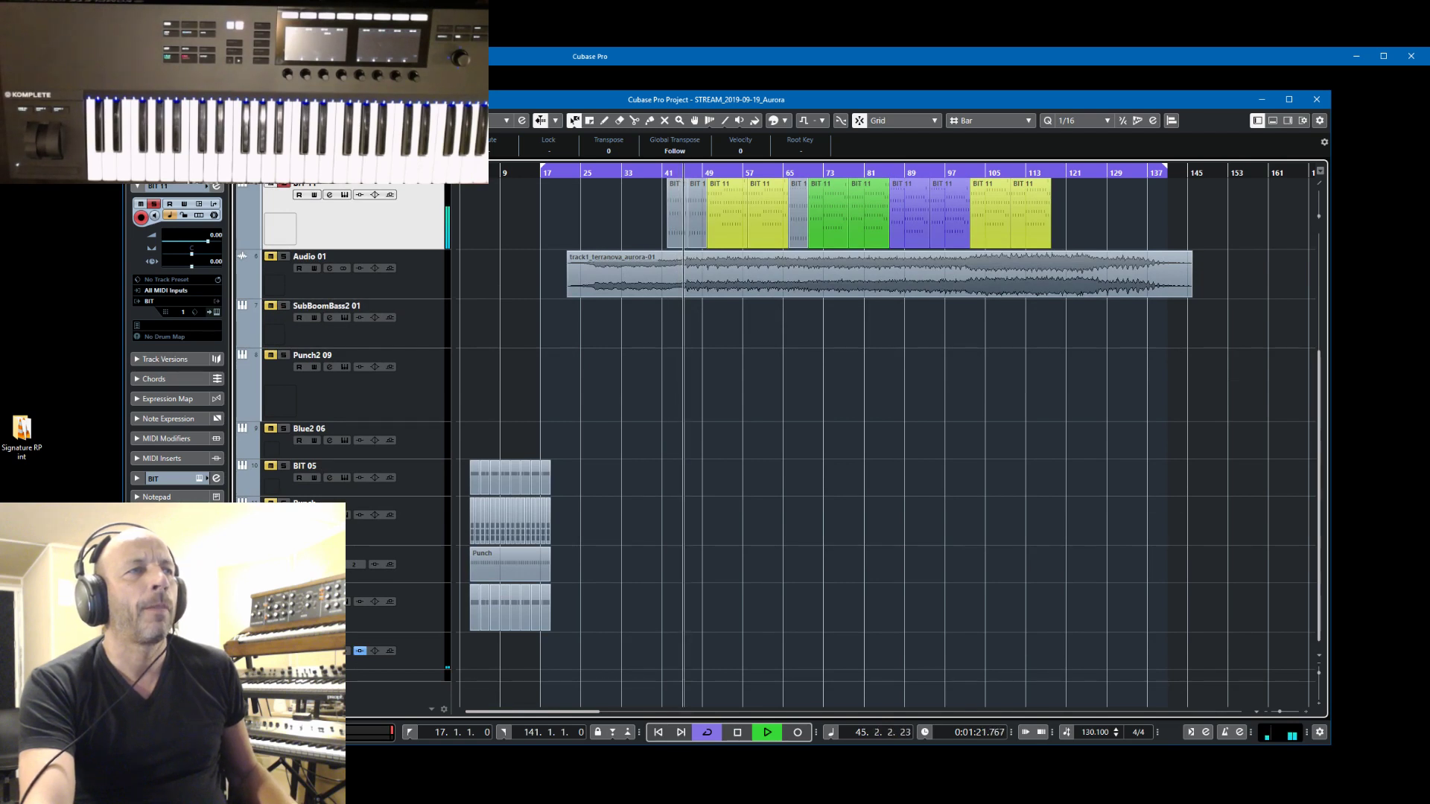
scroll(467, 458, up, 3)
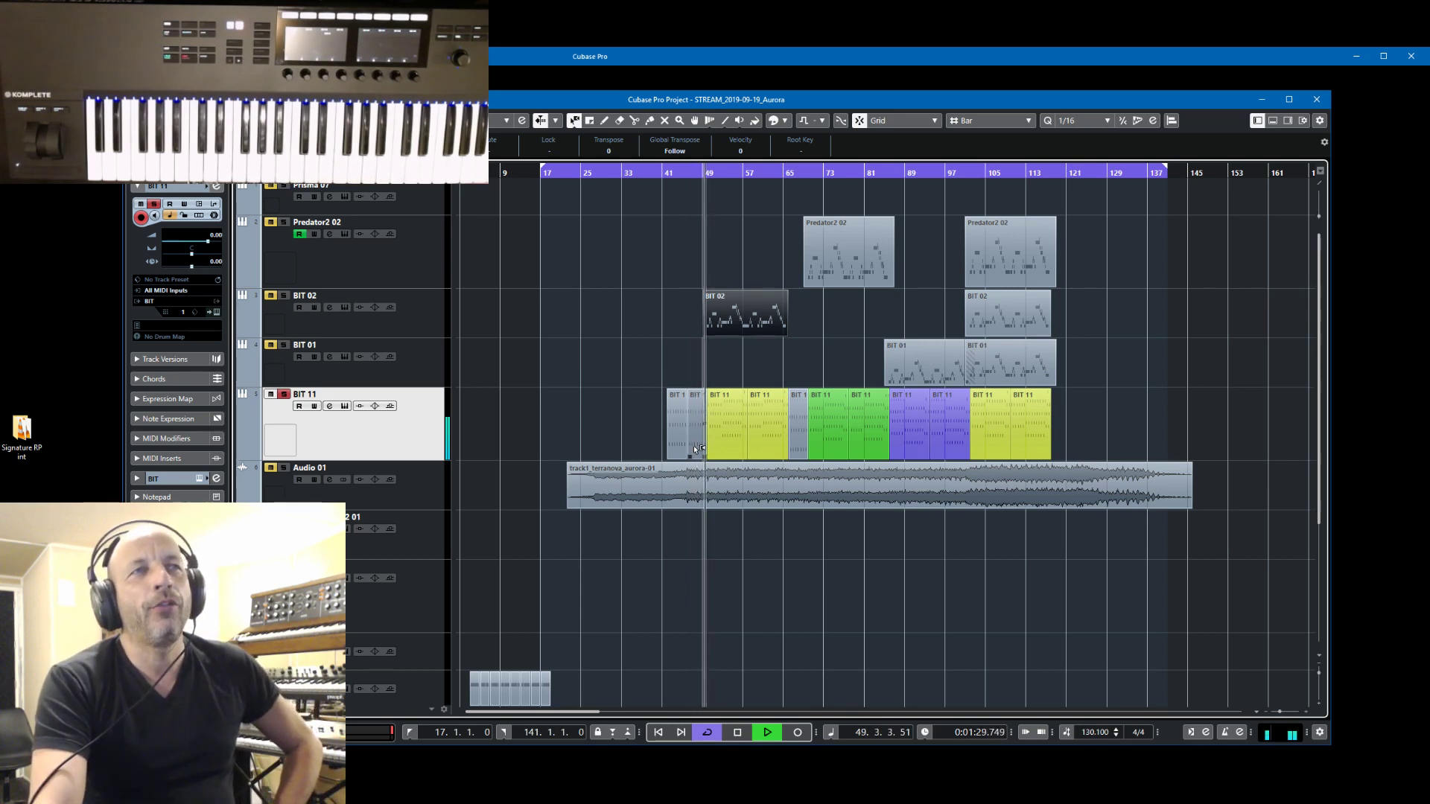
click(782, 174)
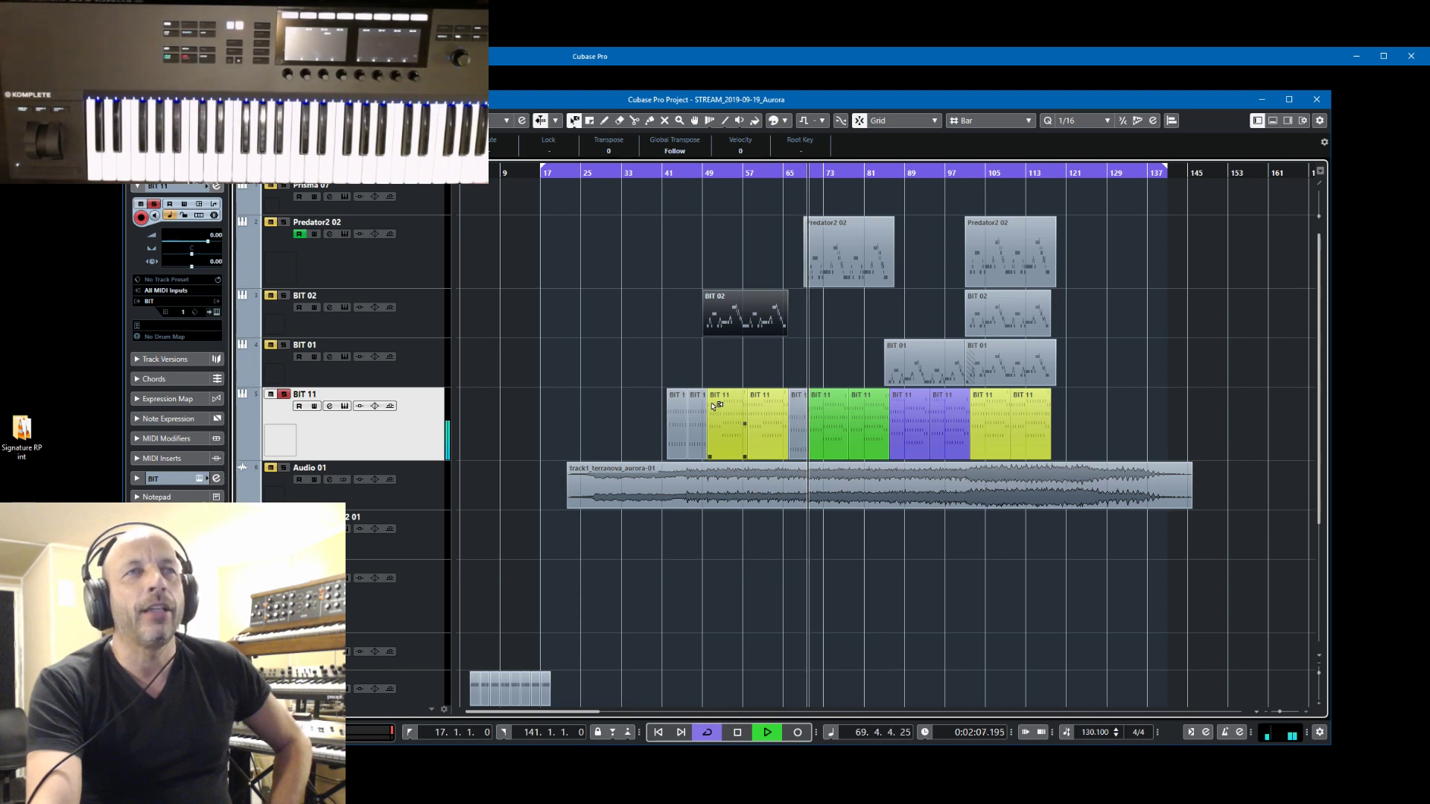
click(878, 396)
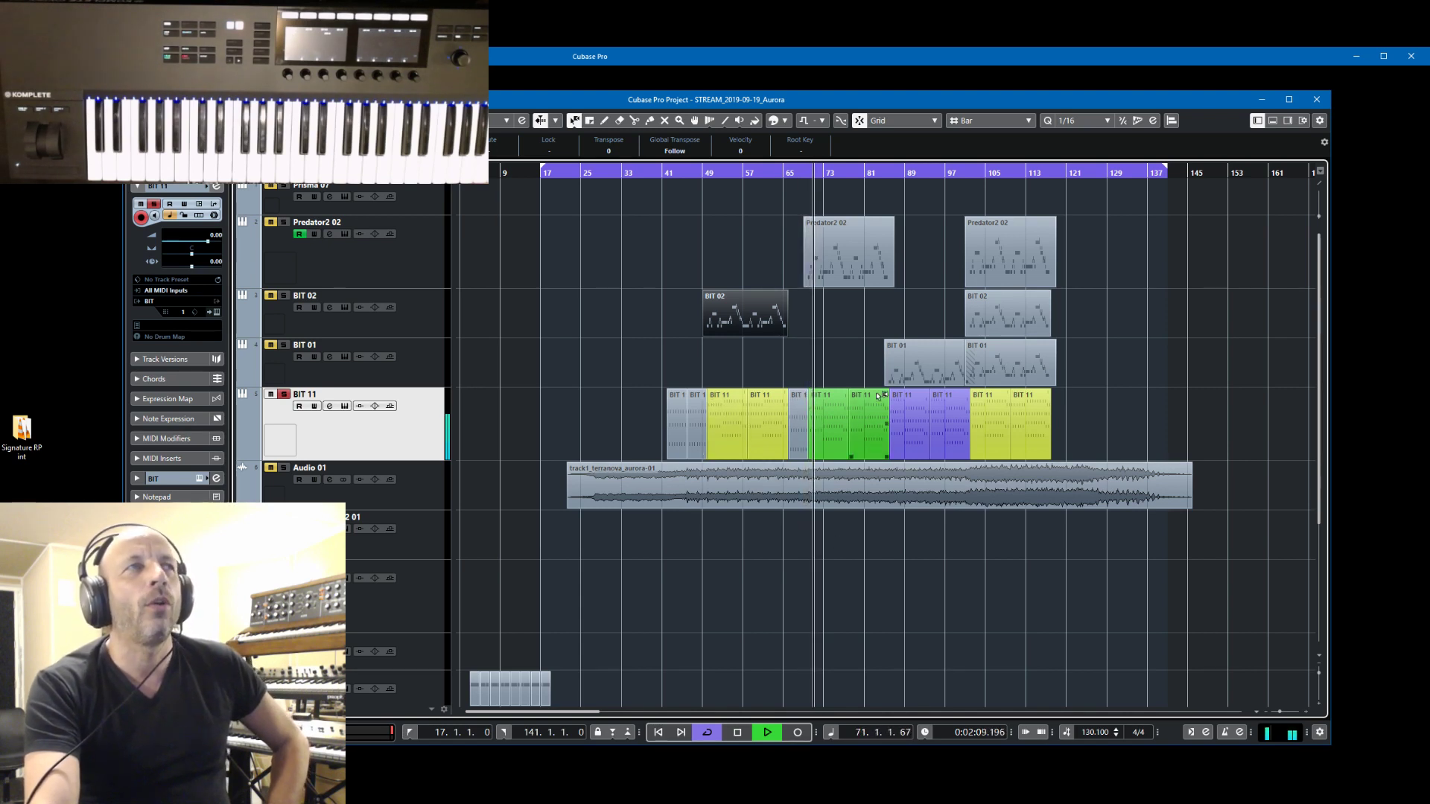
- Audition the BIT 01, BIT 02 and Predator2 02 tracks alongside BIT 11 by soloing and unsoloing them, ending with playback stopped
click(284, 222)
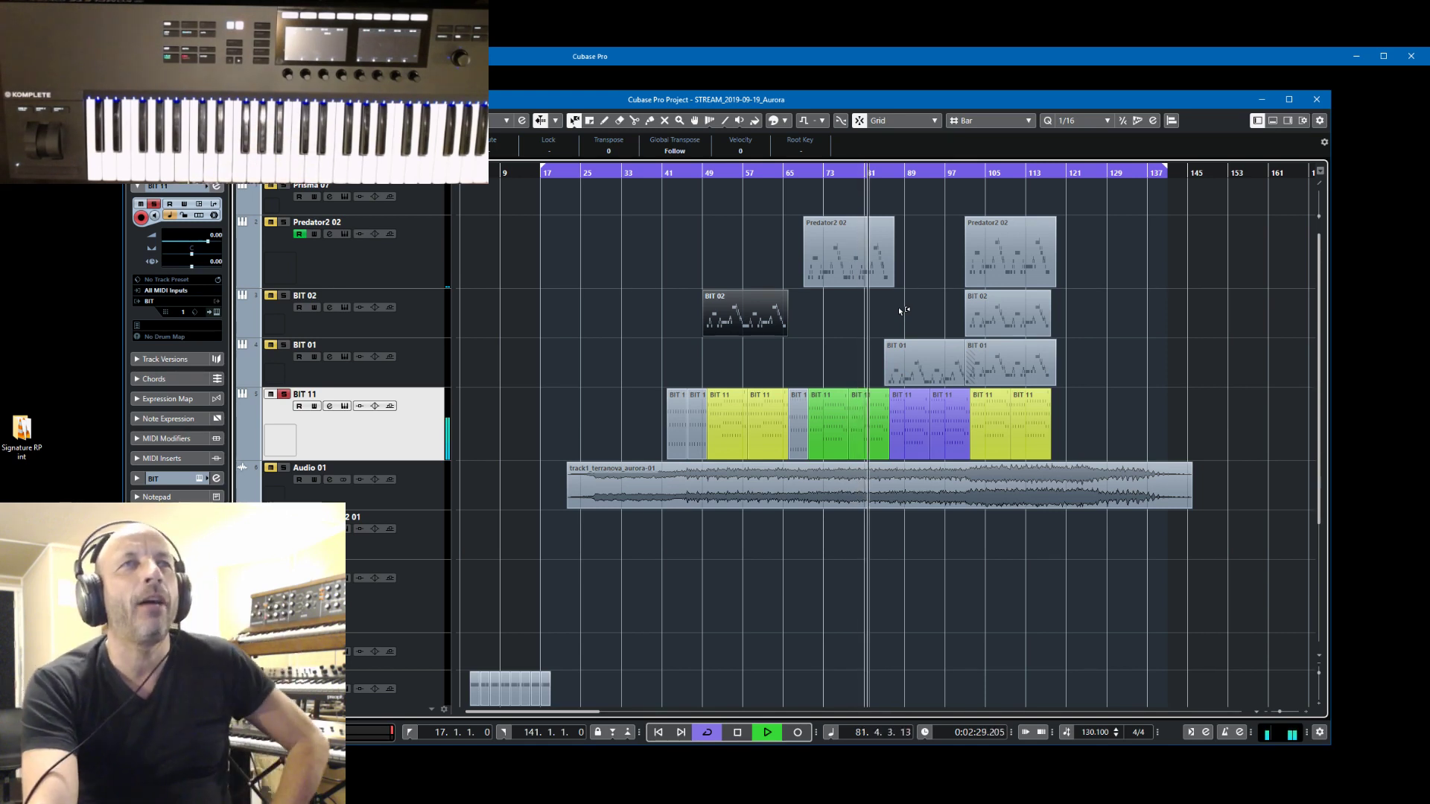
click(284, 345)
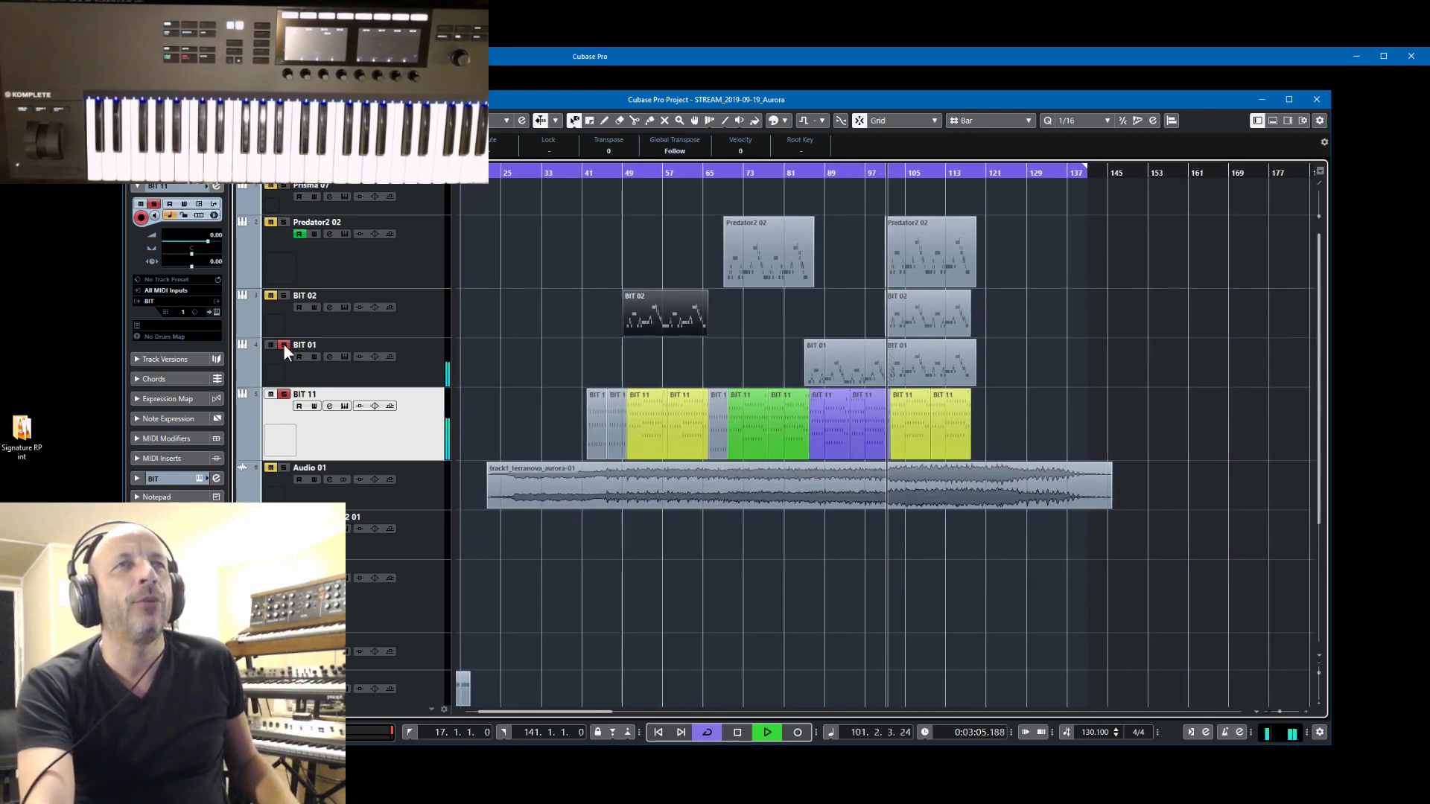
click(284, 346)
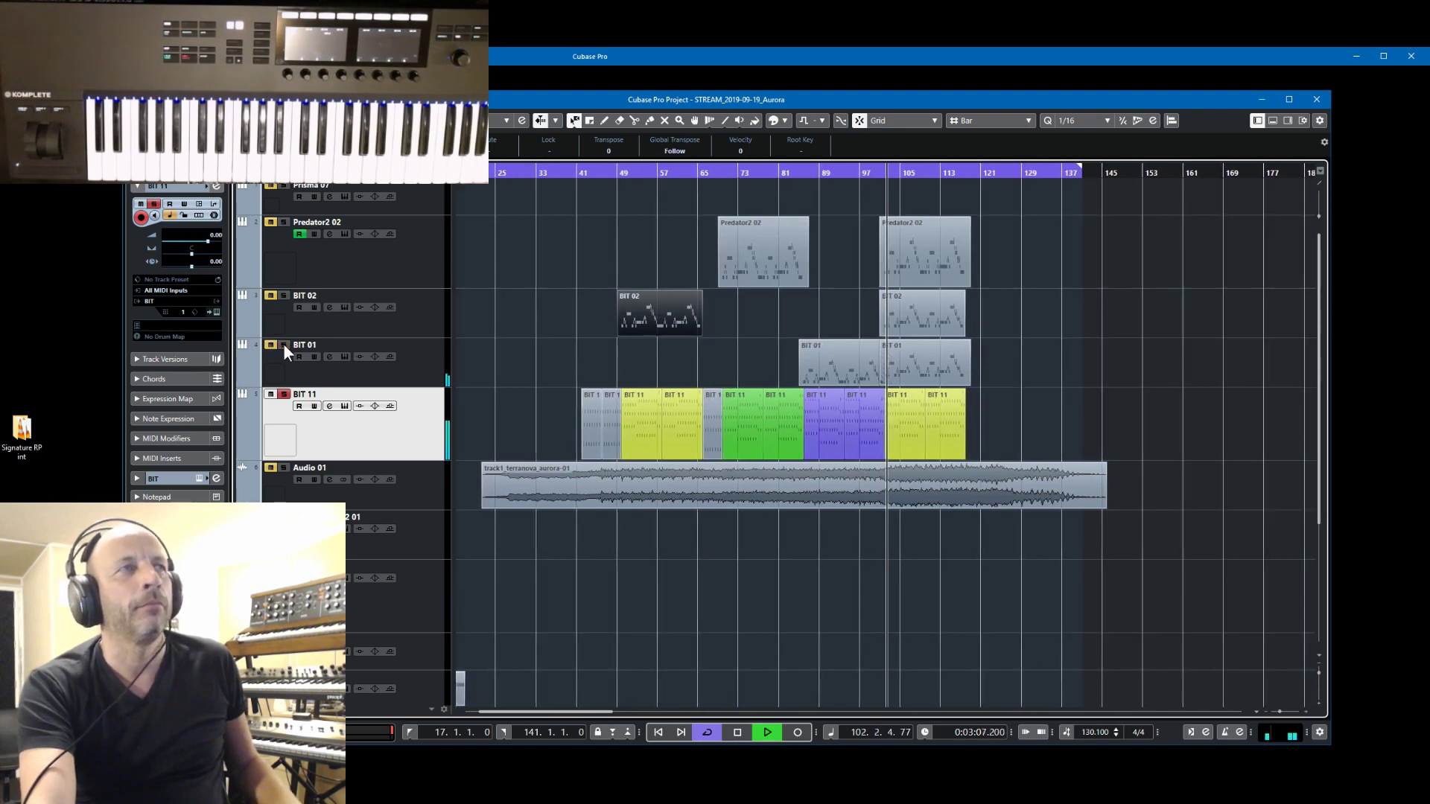
click(282, 295)
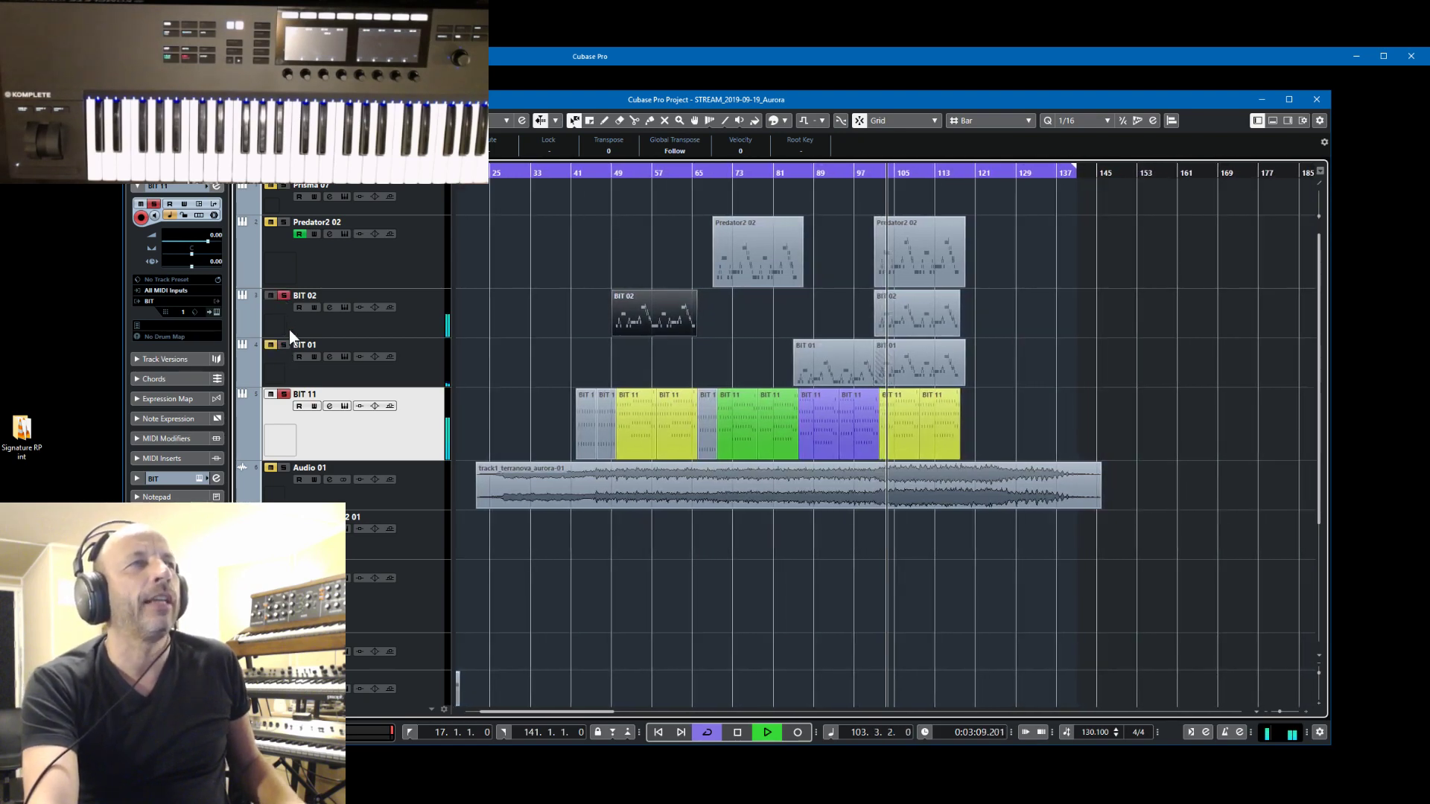
click(284, 222)
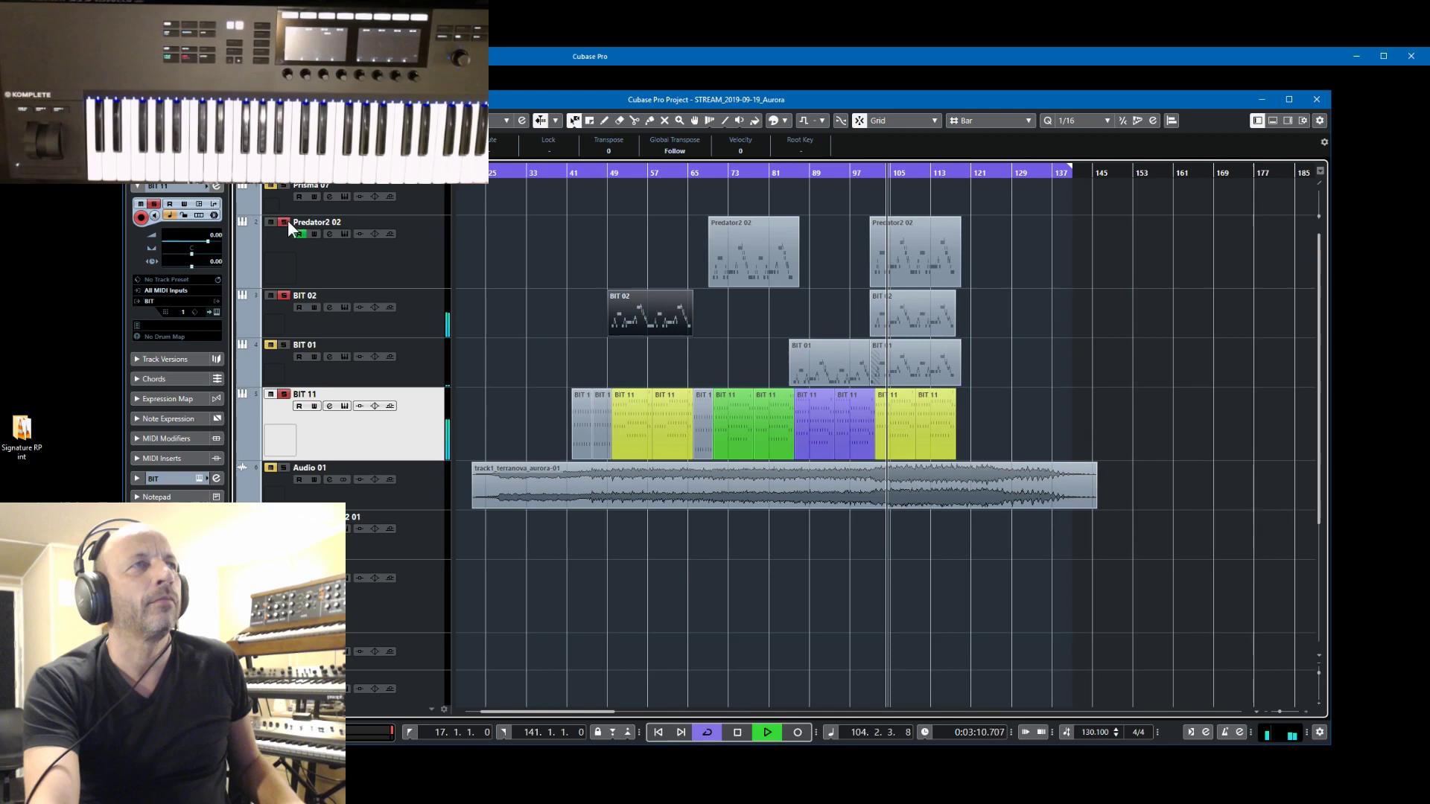
click(281, 346)
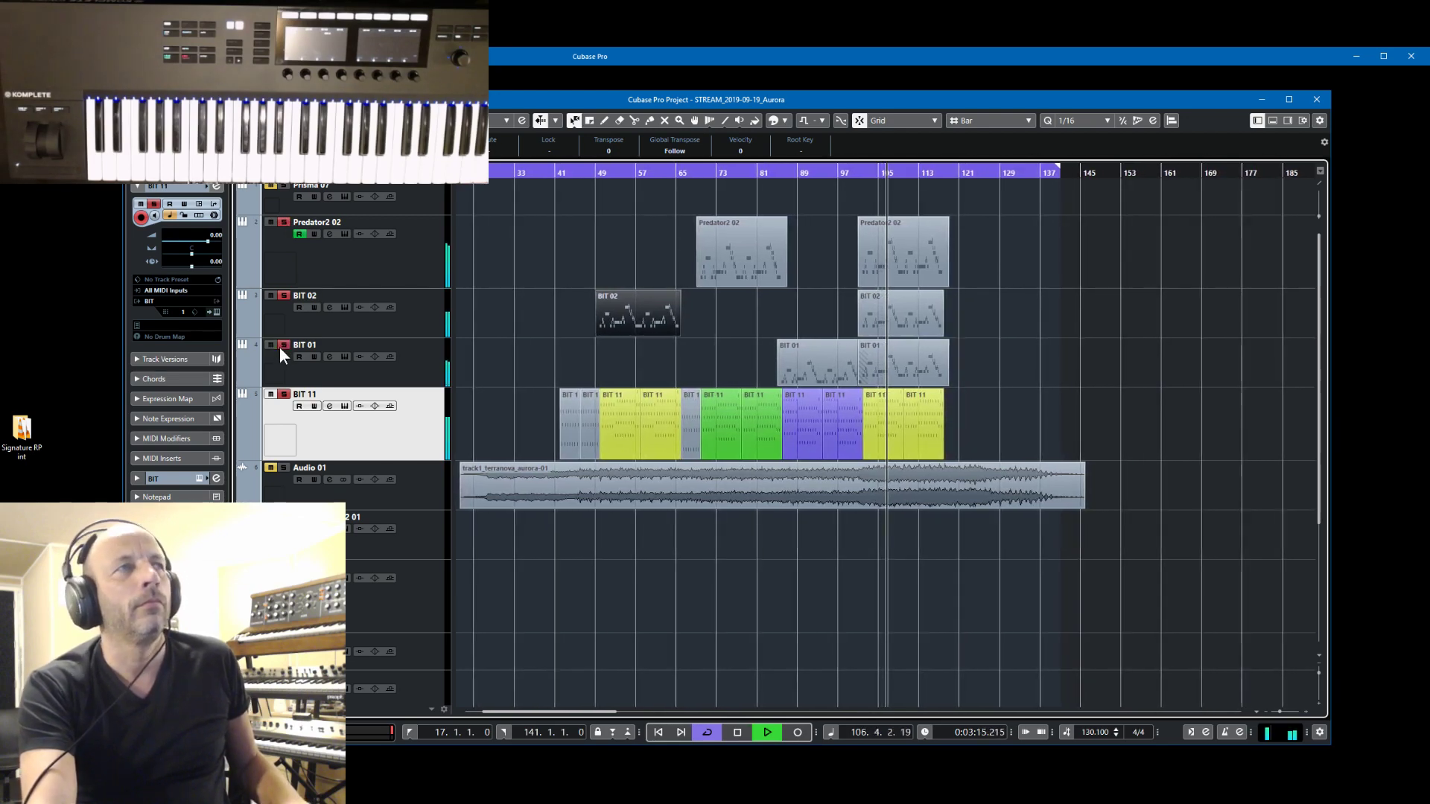
click(281, 345)
click(281, 296)
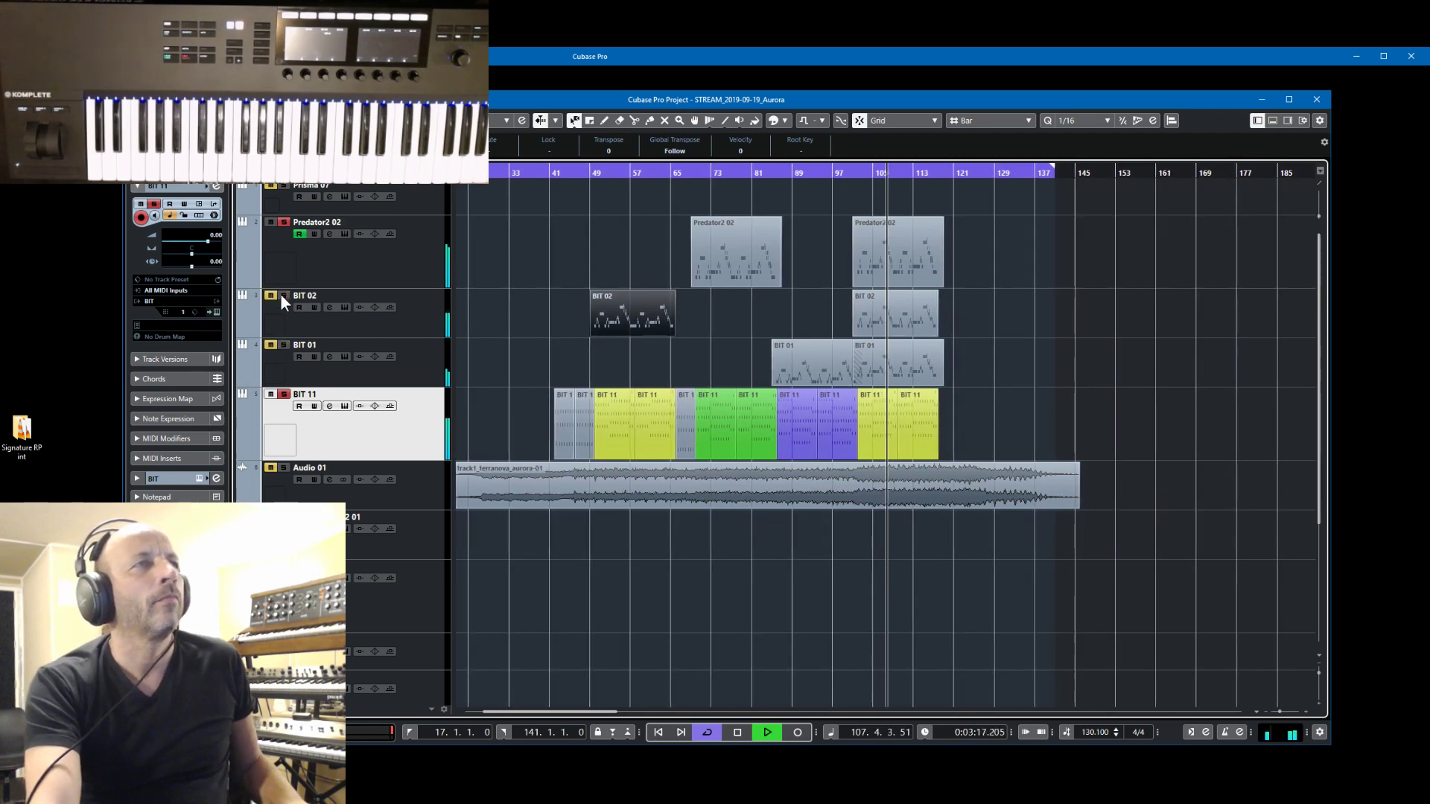
key(space)
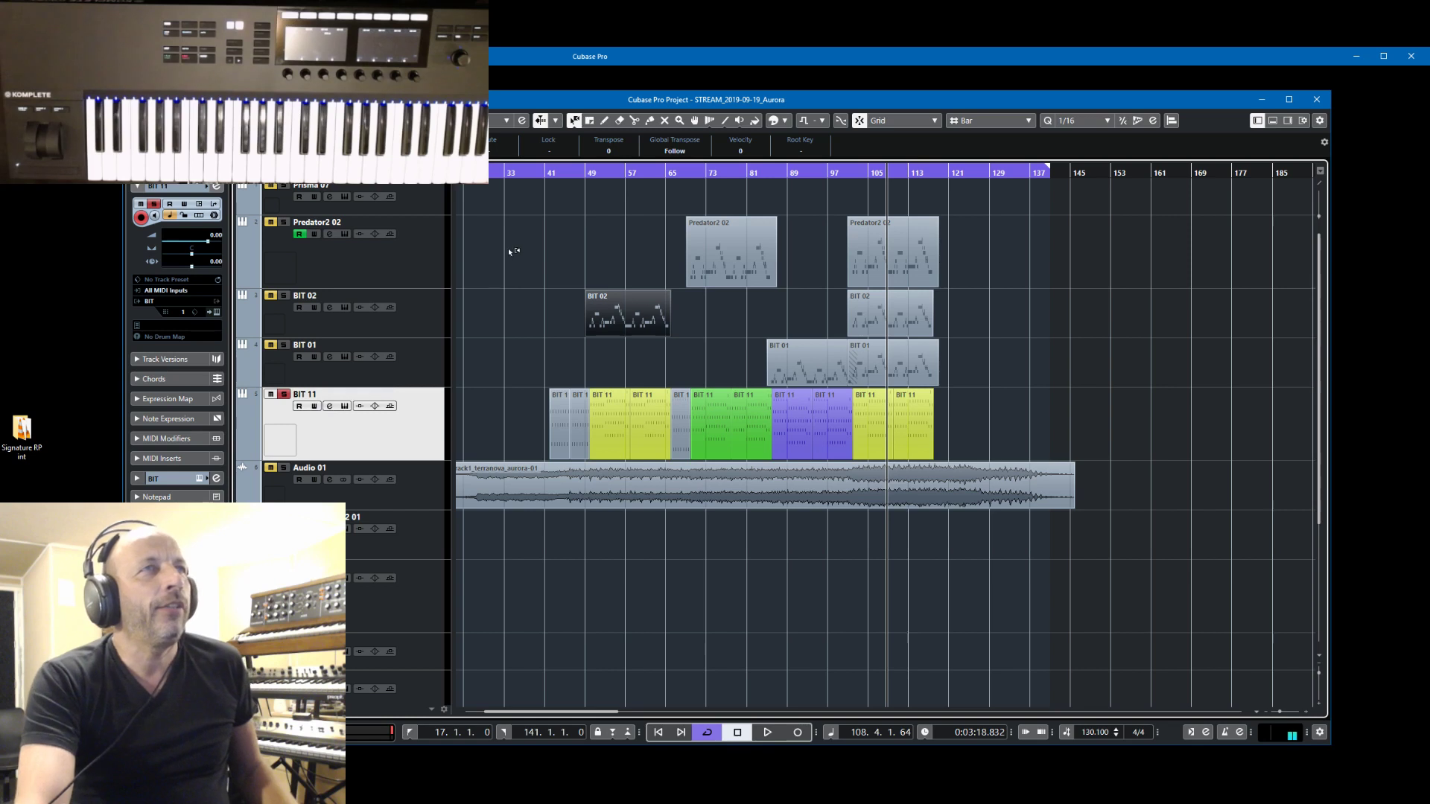
- Play the soloed BIT 11 part from bar 39 and stop playback around bar 42
click(534, 183)
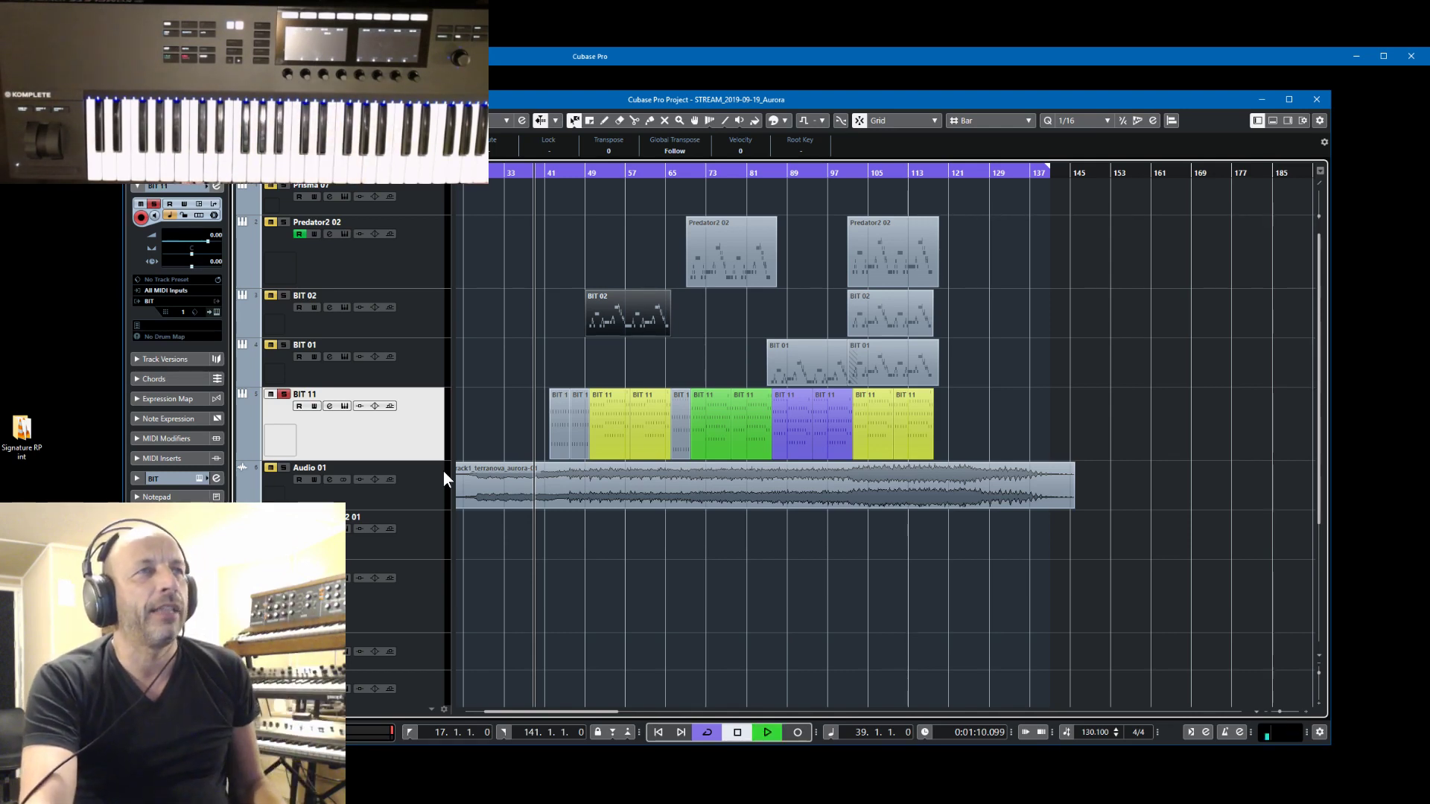
key(space)
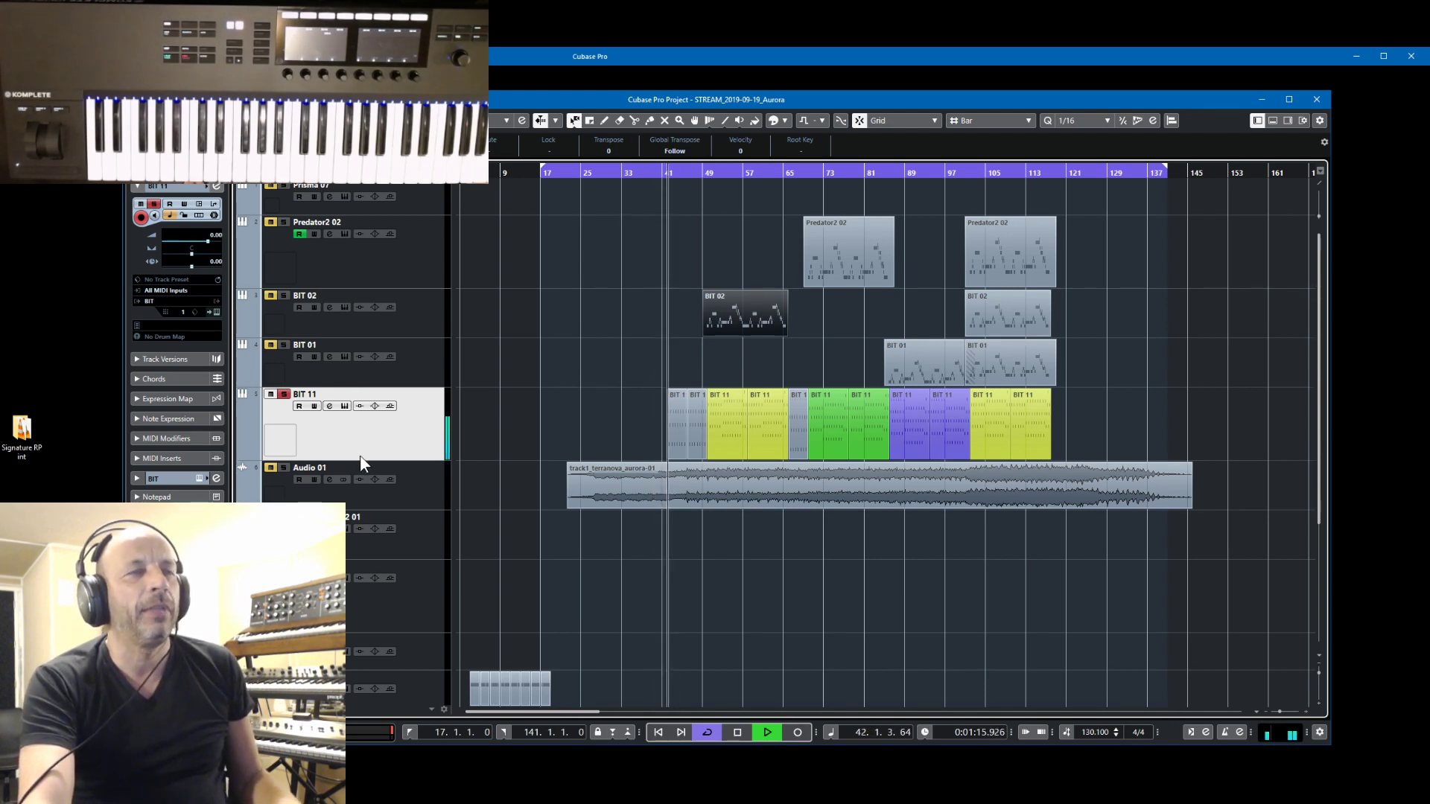
key(space)
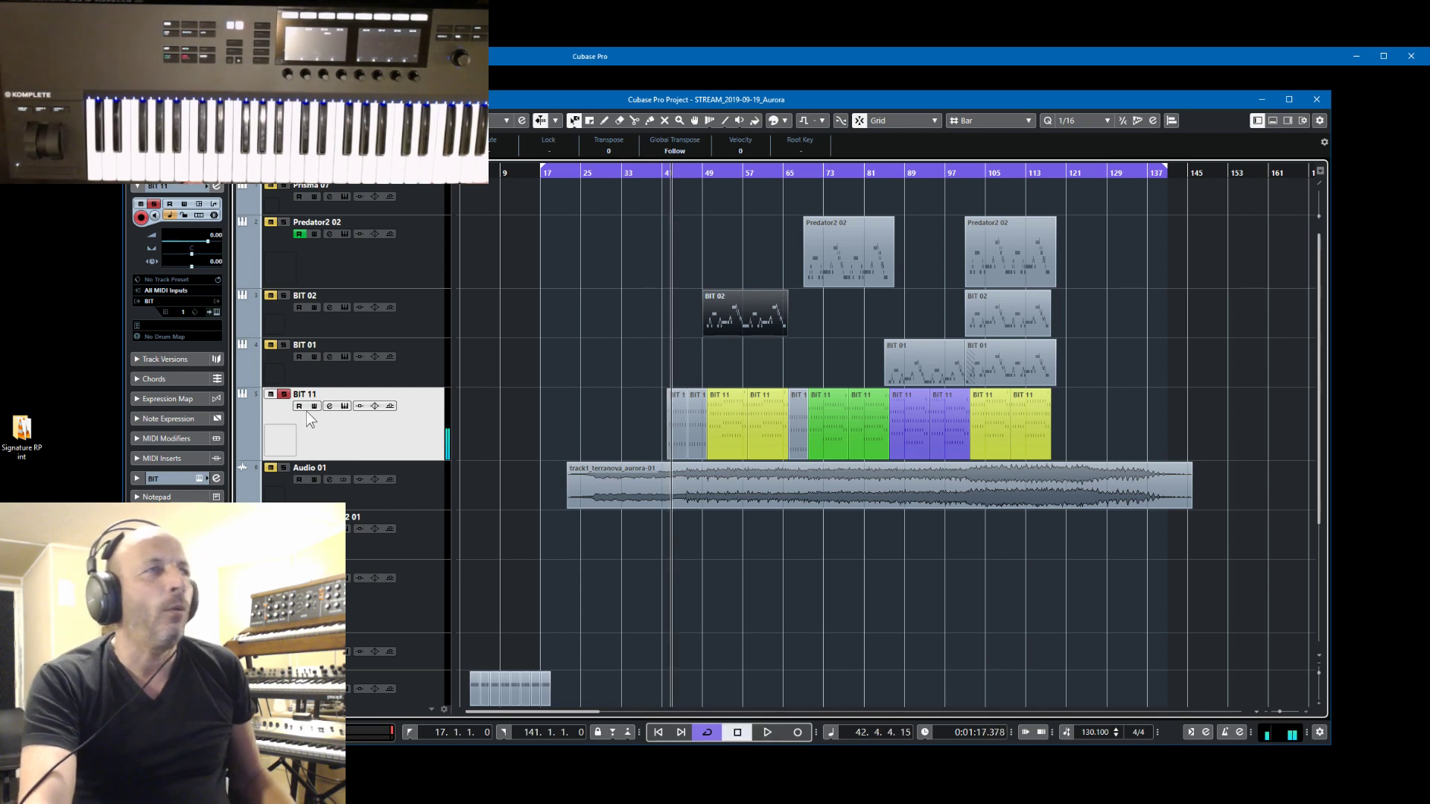
- Solo the Audio 01 track to compare it with BIT 11, and unsolo BIT 11 to hear the reference alone
click(284, 469)
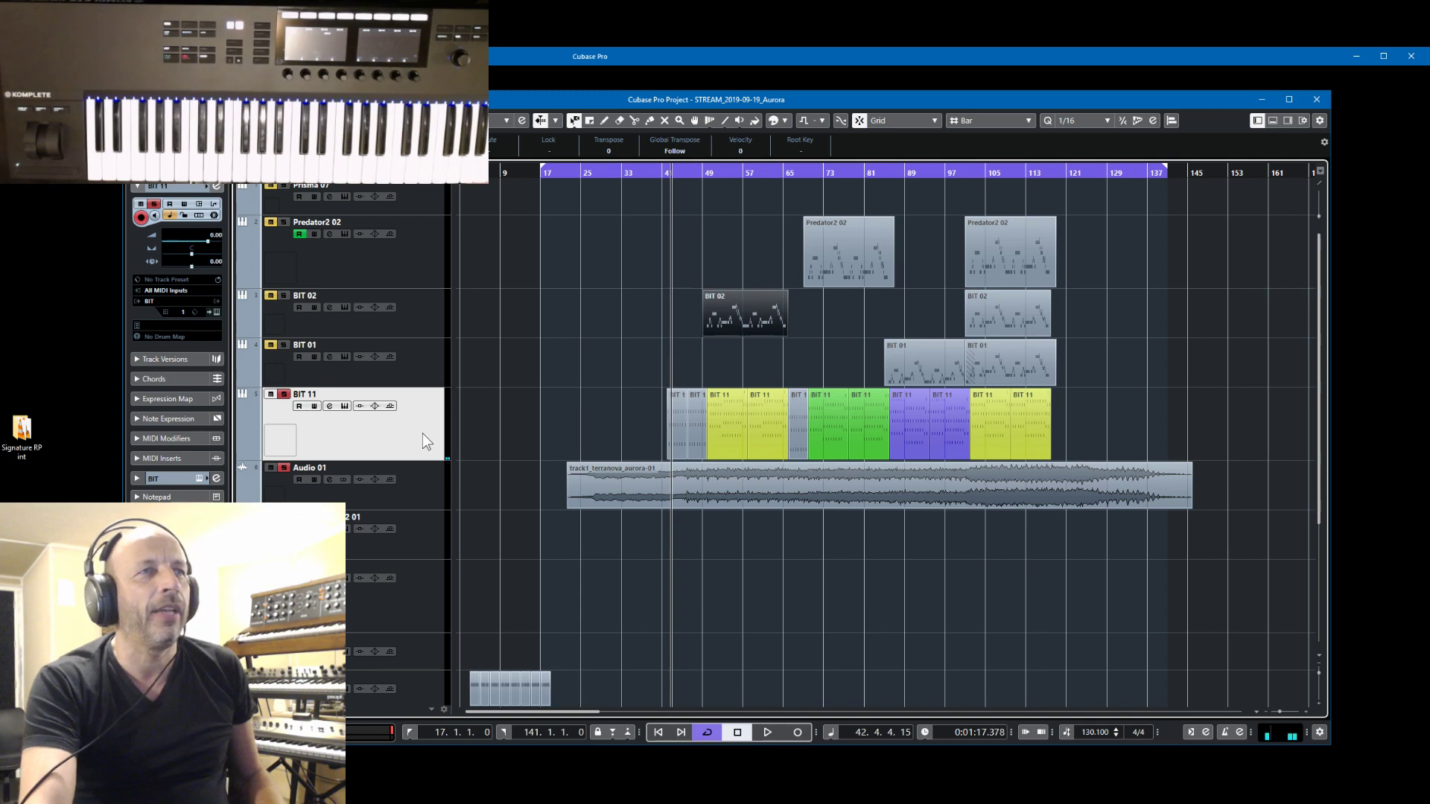
key(space)
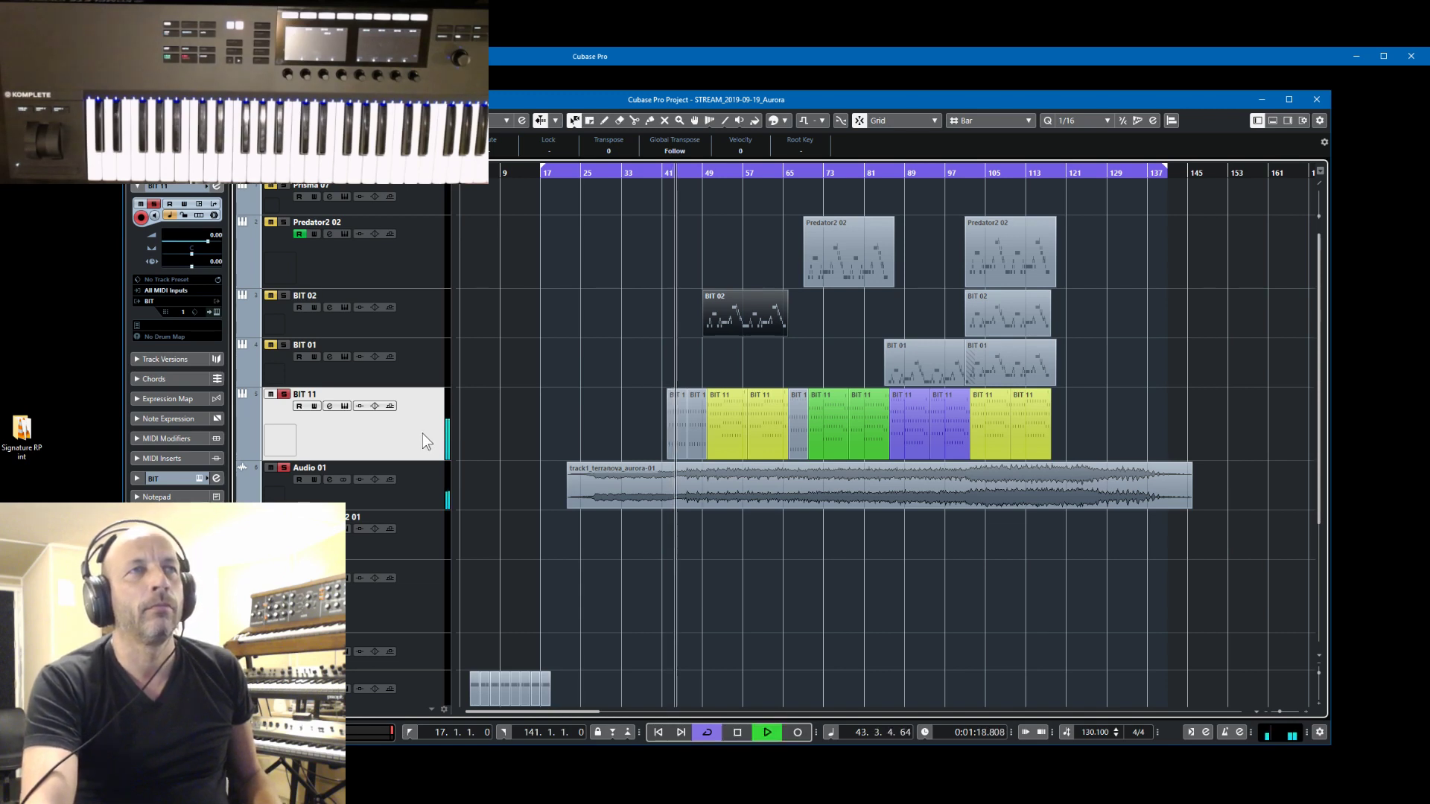
click(283, 395)
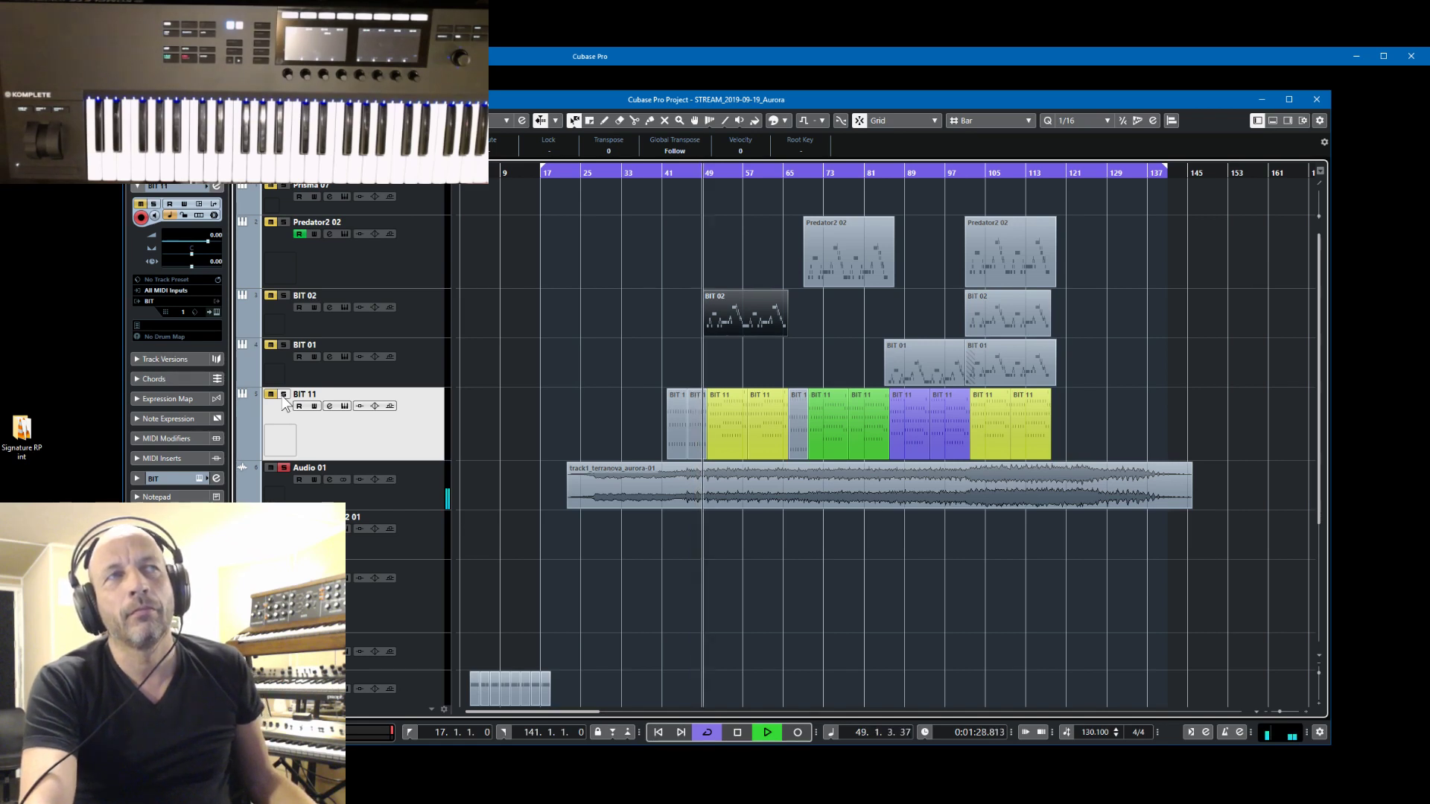
key(space)
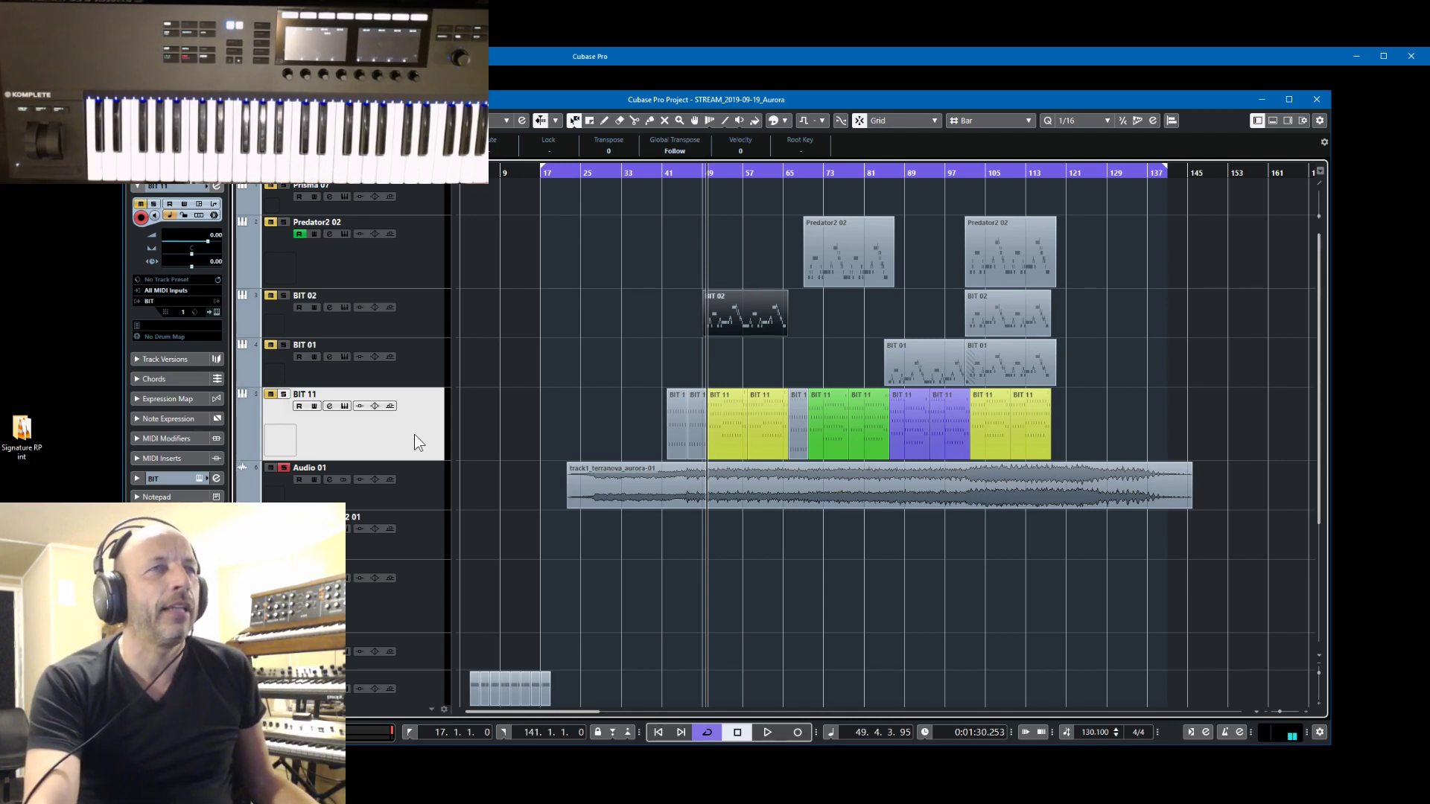
- Add a new B.I.T. instrument track below the BIT 11 track
right_click(425, 397)
mouse_move(445, 404)
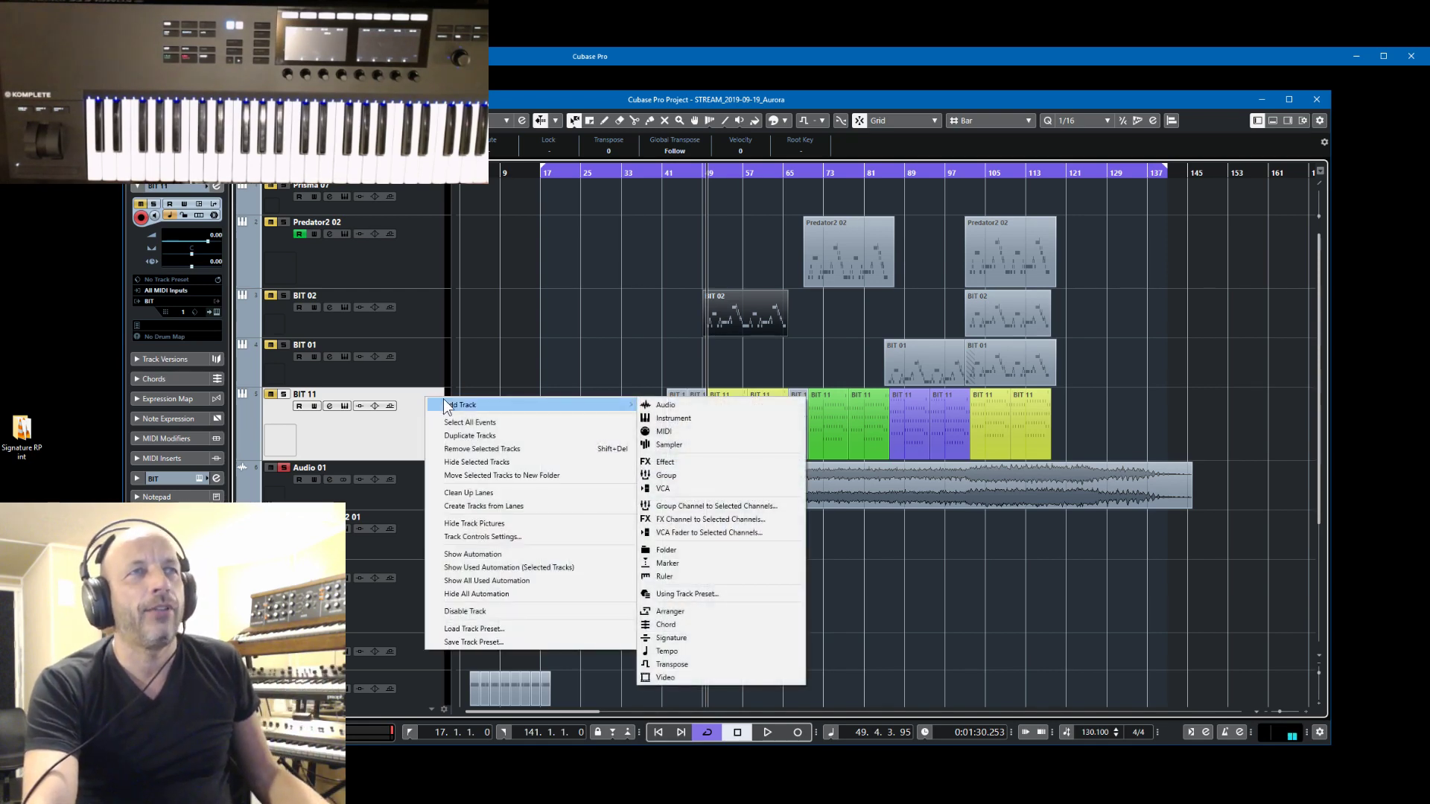
click(687, 416)
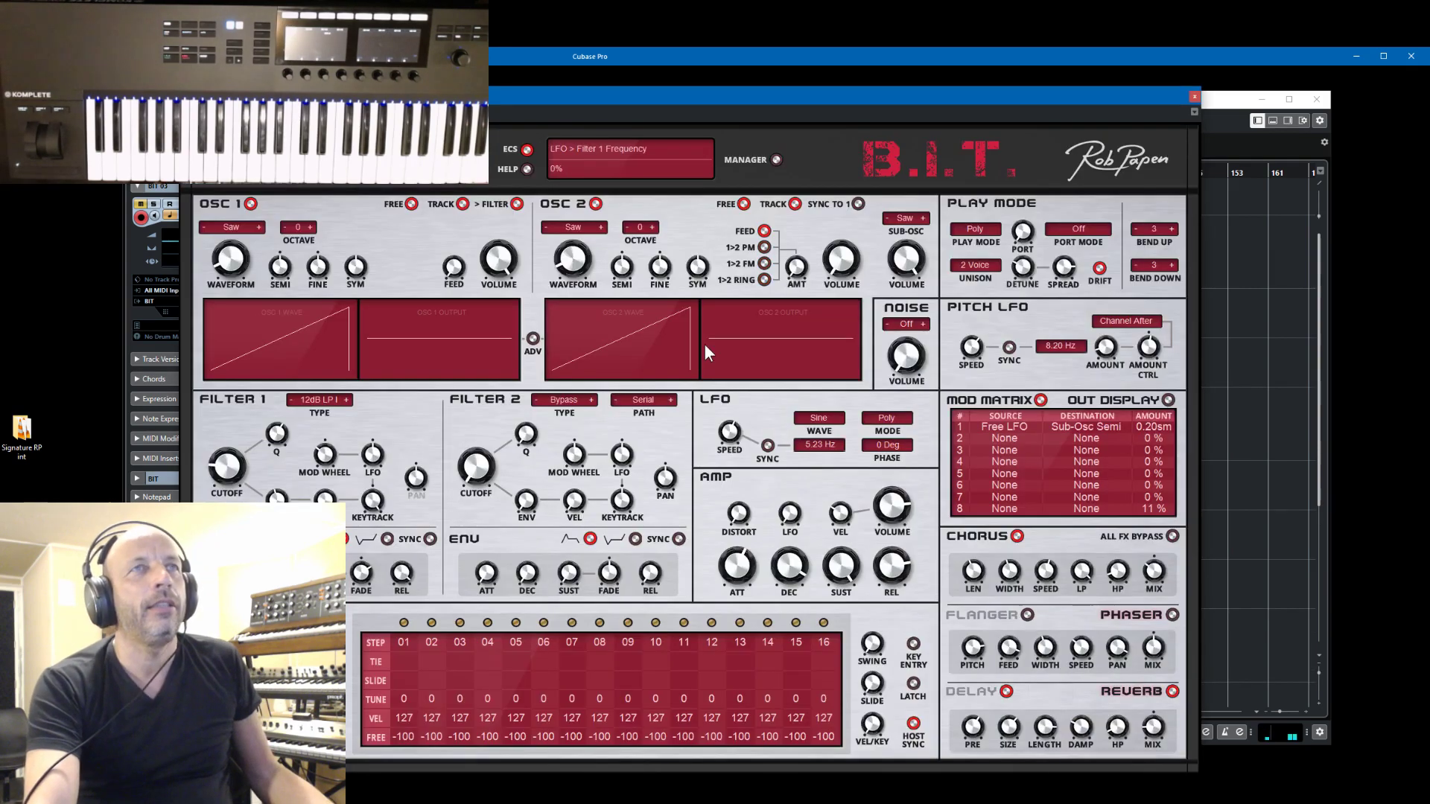
- Load the Default preset from the 98 Default preset bank into the new B.I.T. instance and close its window
click(776, 159)
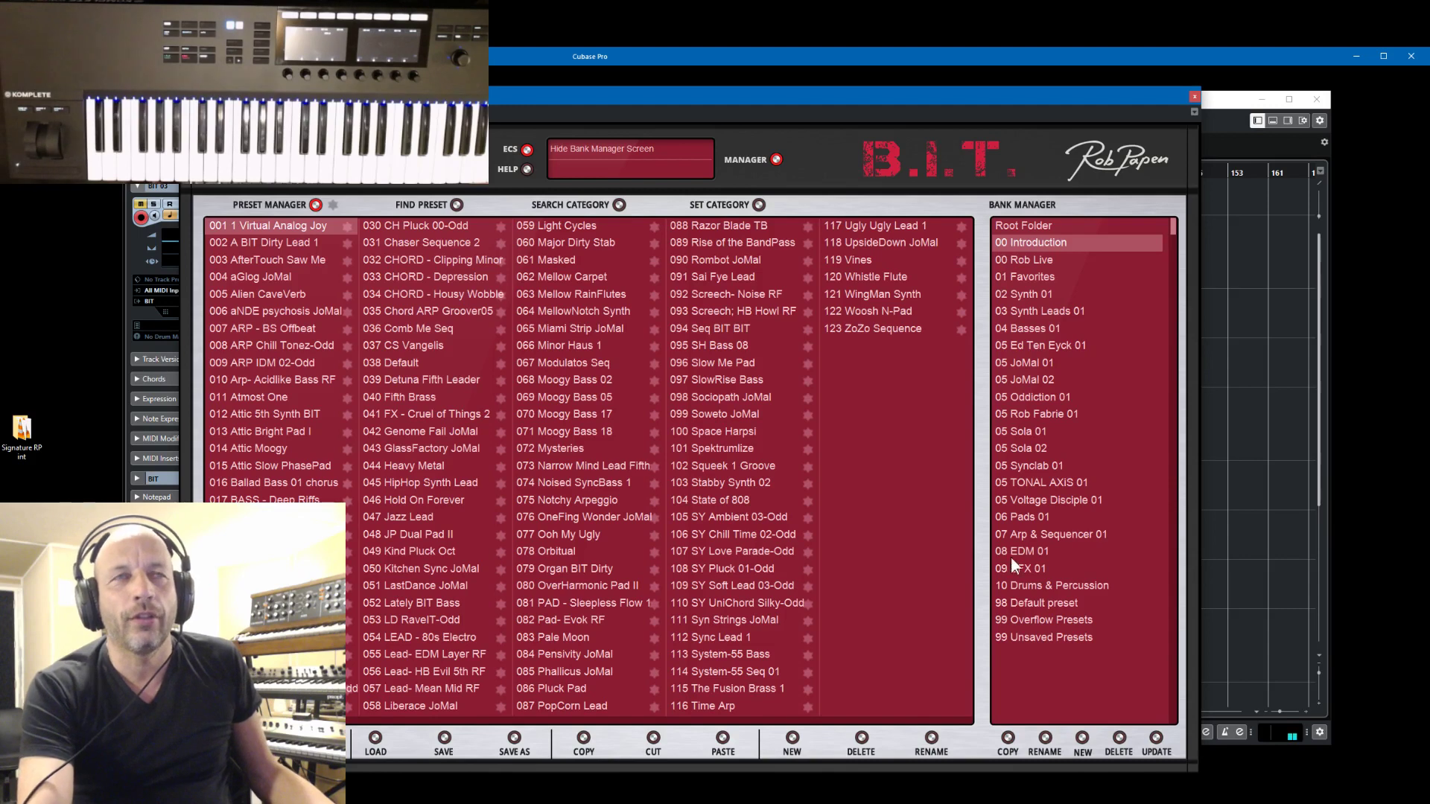
click(1026, 606)
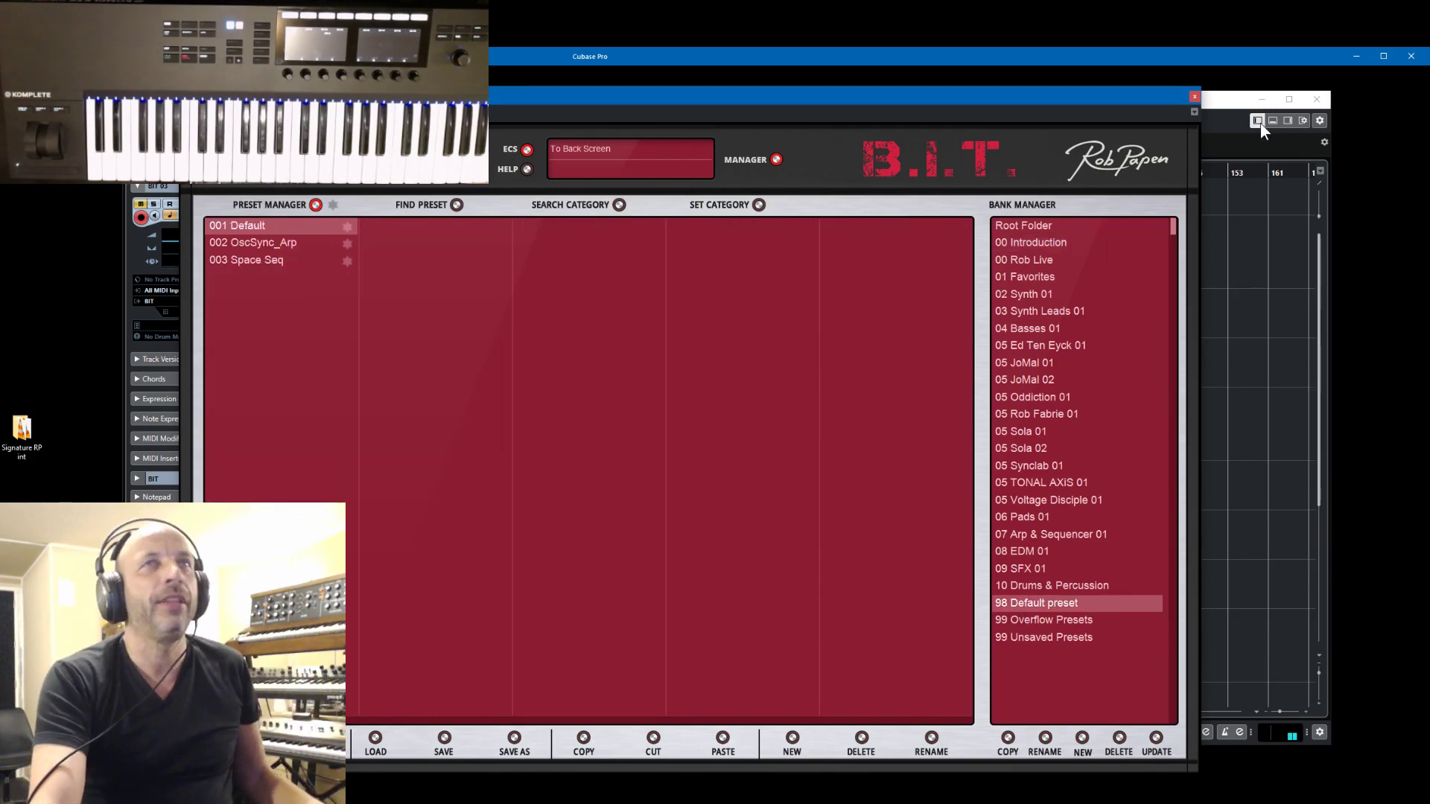
drag(1130, 96, 429, 393)
drag(589, 137, 1277, 184)
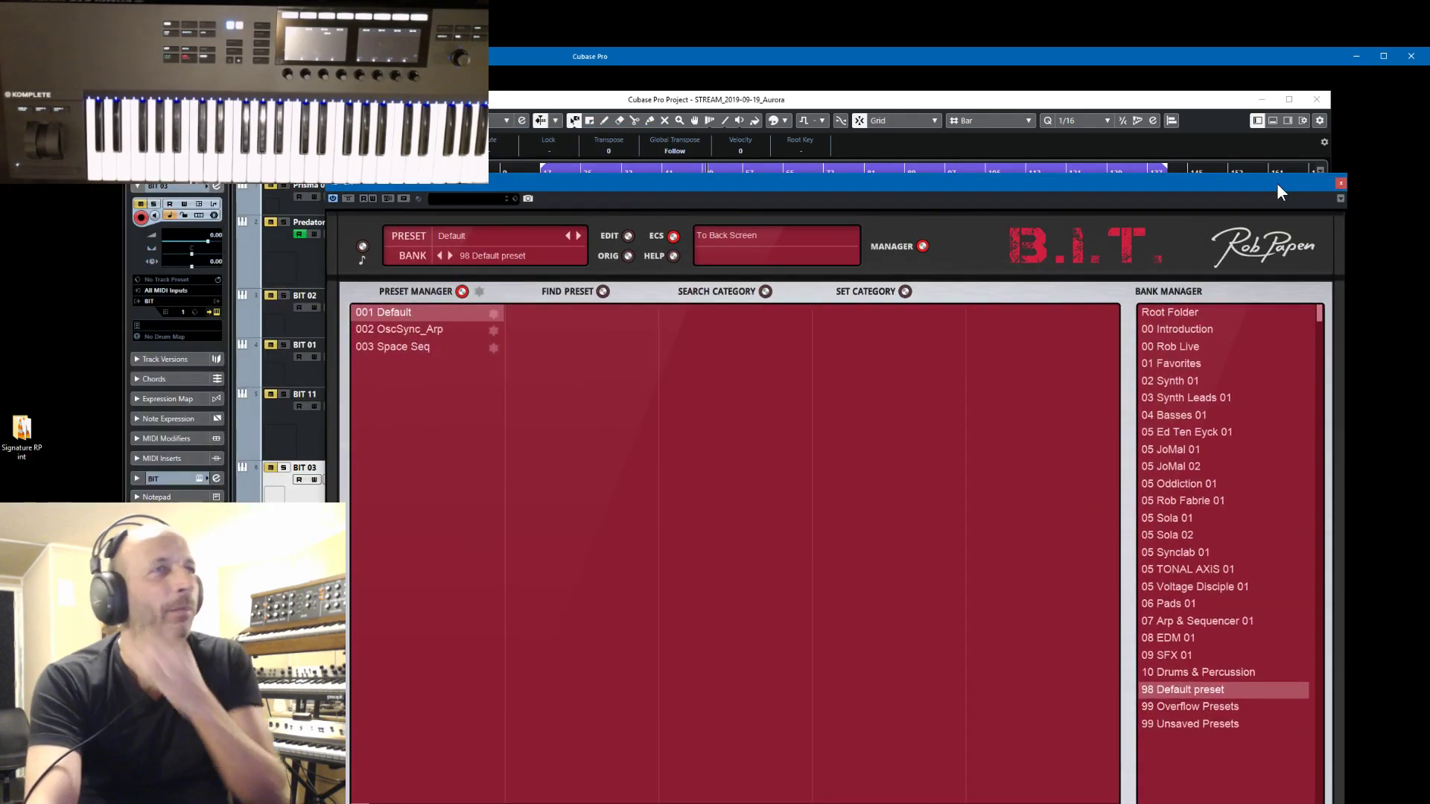
click(1341, 182)
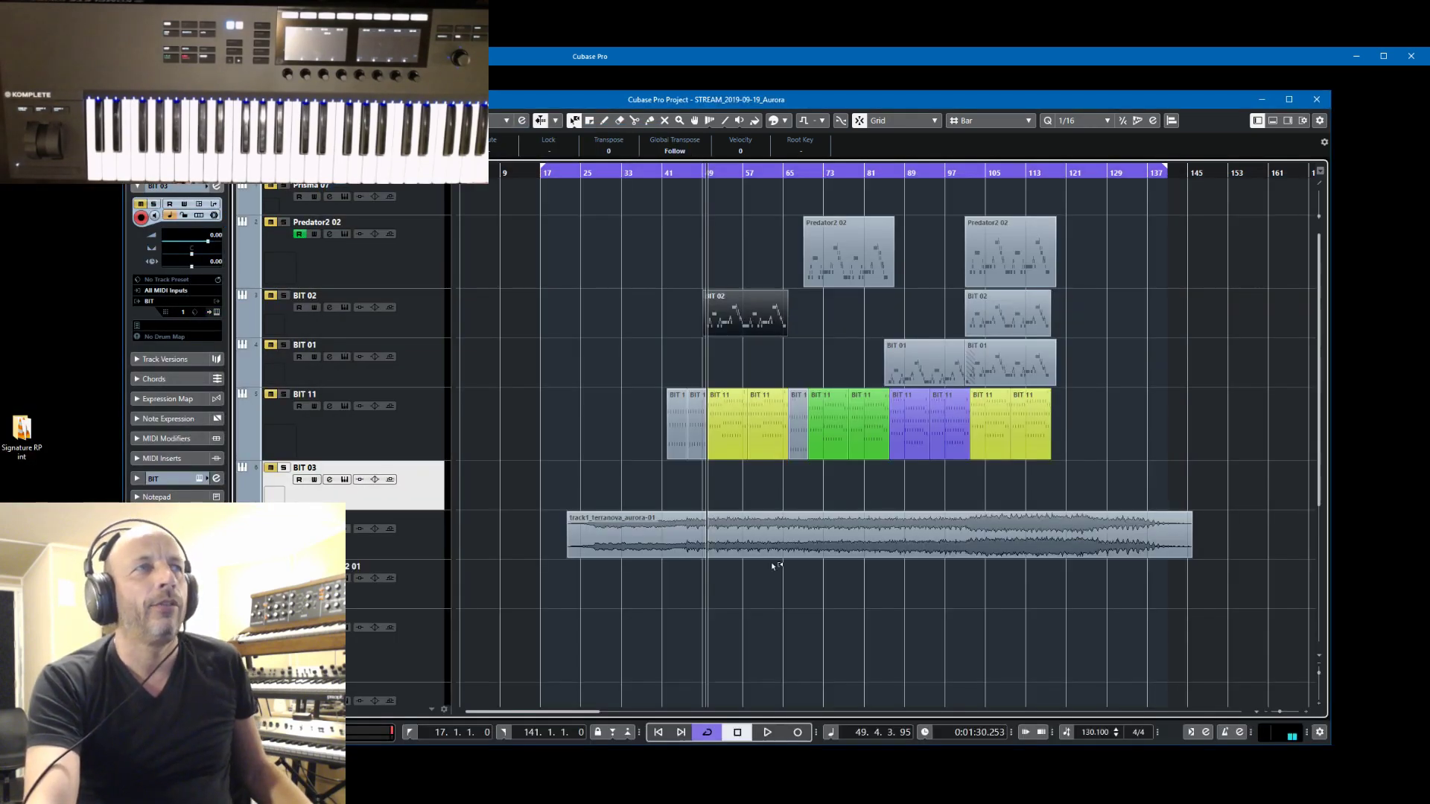
- Copy all the BIT 11 events down onto the new BIT 03 track at the same bar positions
drag(605, 422, 1109, 447)
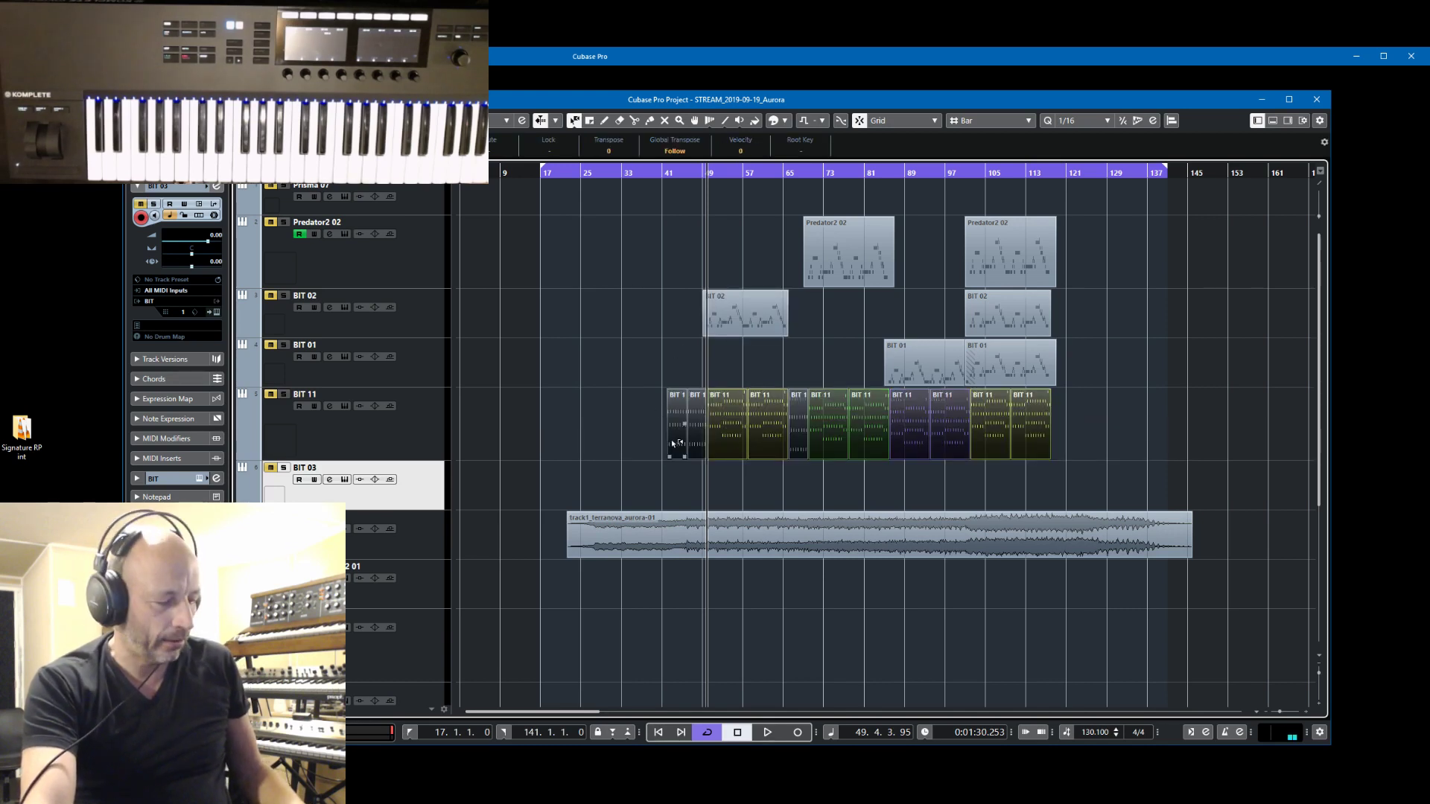
drag(678, 443, 678, 476)
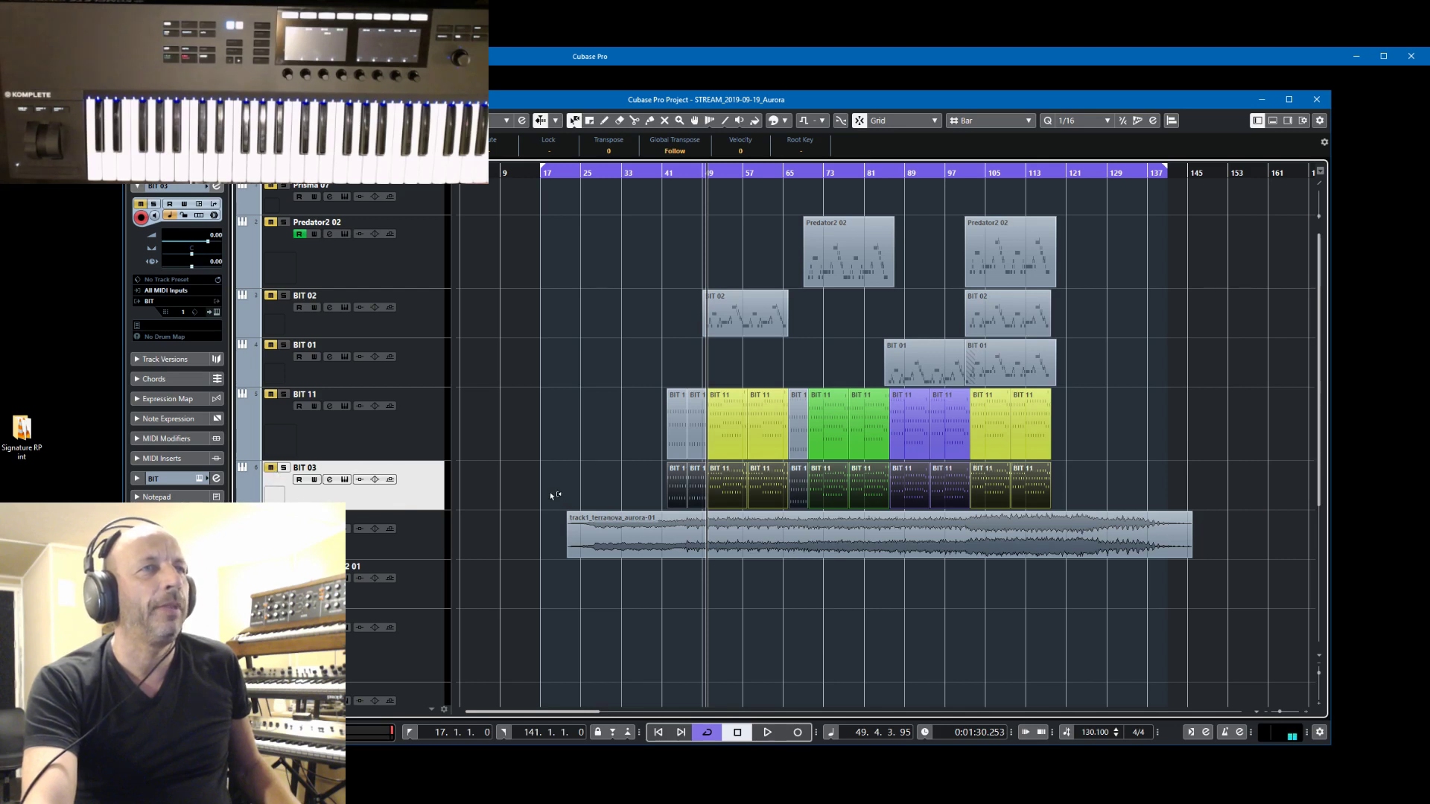
- Solo BIT 03 and play it from bar 49, and unsolo it during playback to compare with the reference audio
click(283, 469)
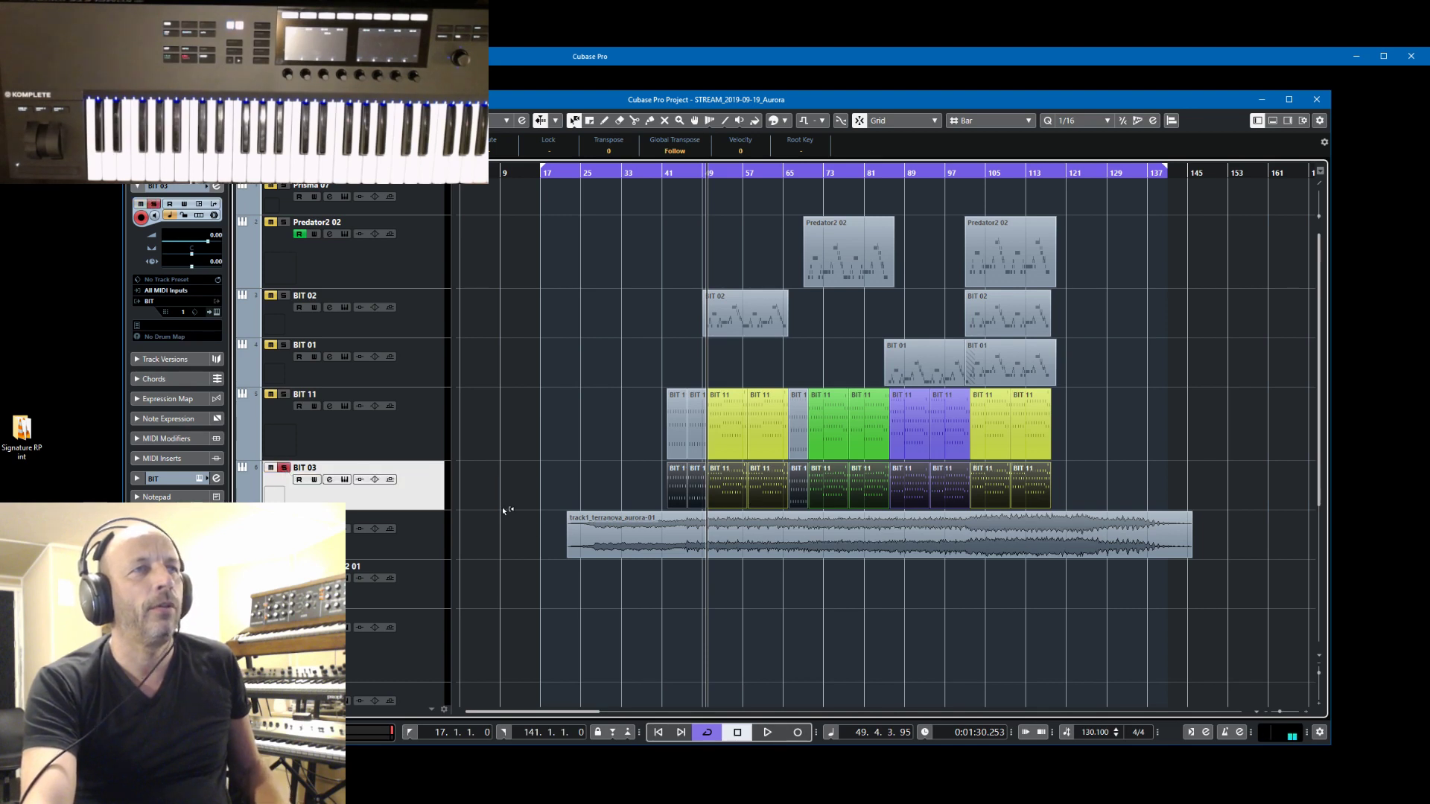
key(space)
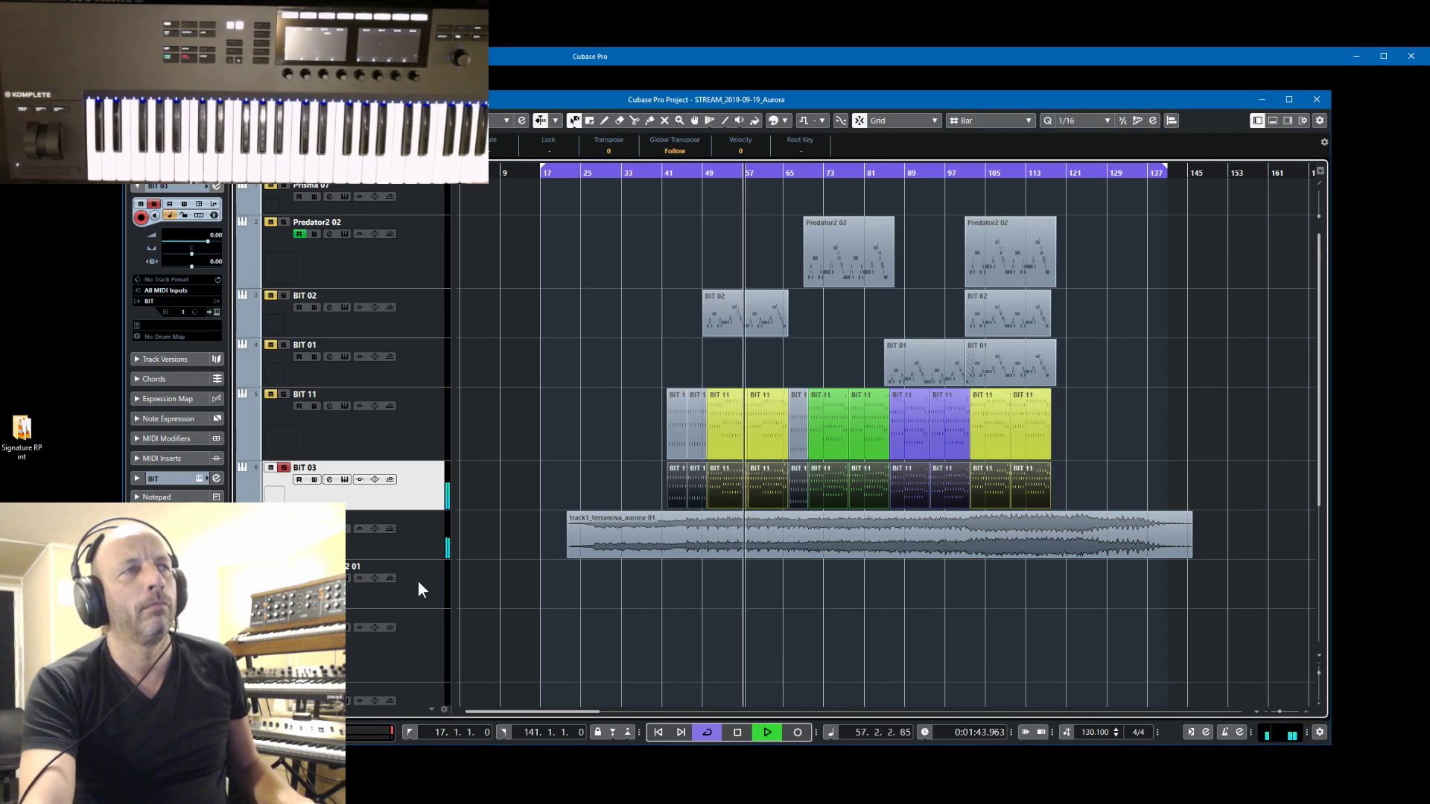
click(282, 470)
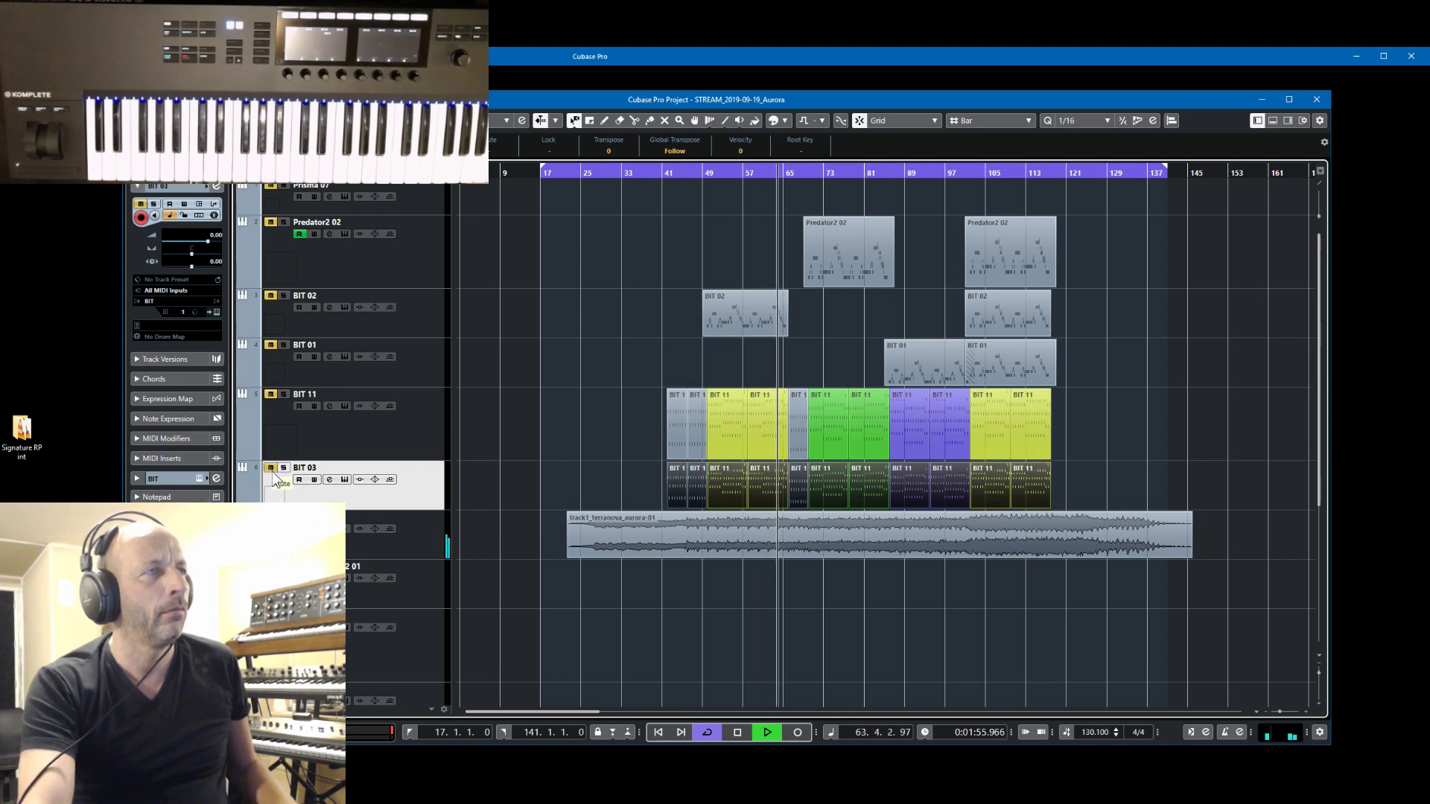
- Open the BIT 03 synth, solo its track again and set the Osc 1 waveform to Square
click(214, 311)
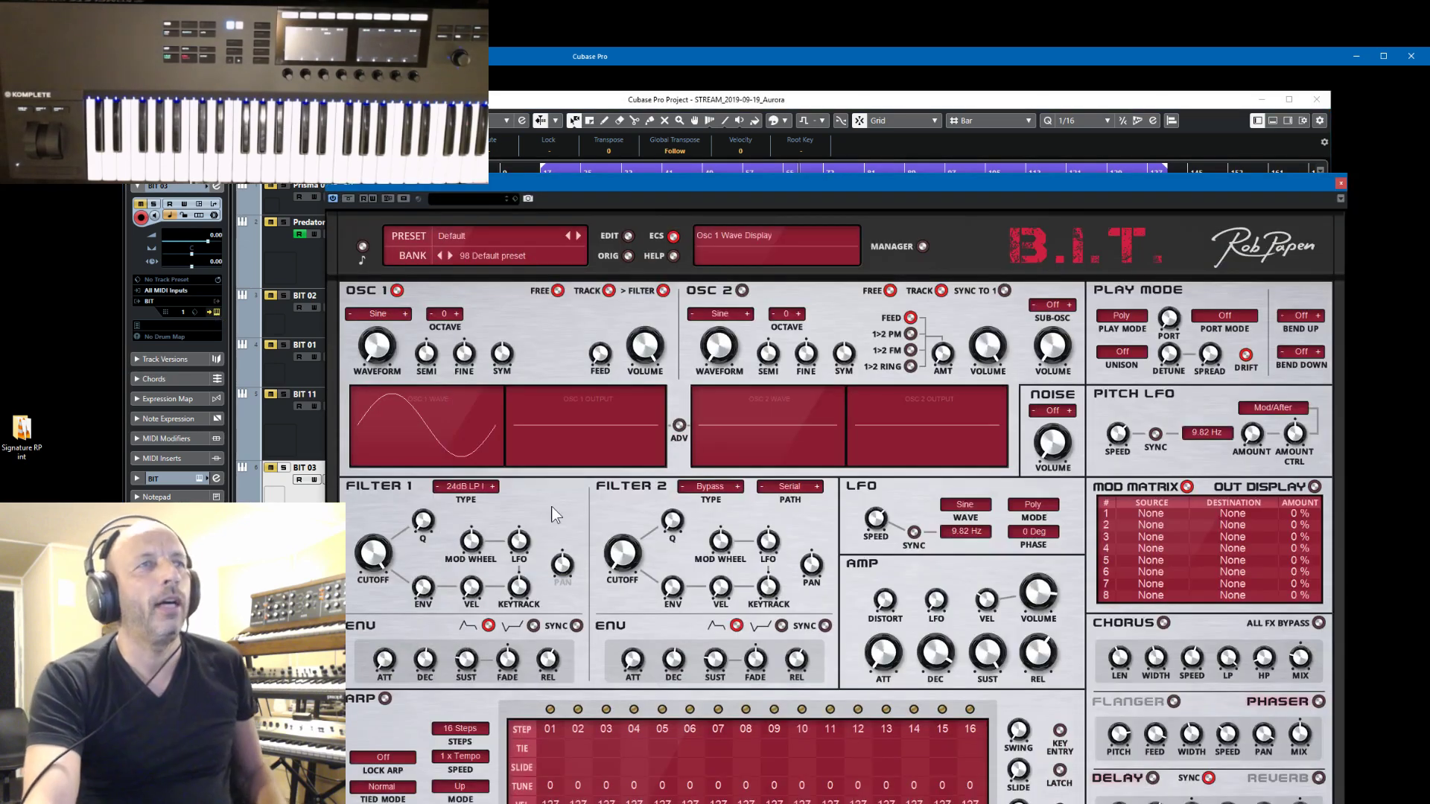
click(283, 468)
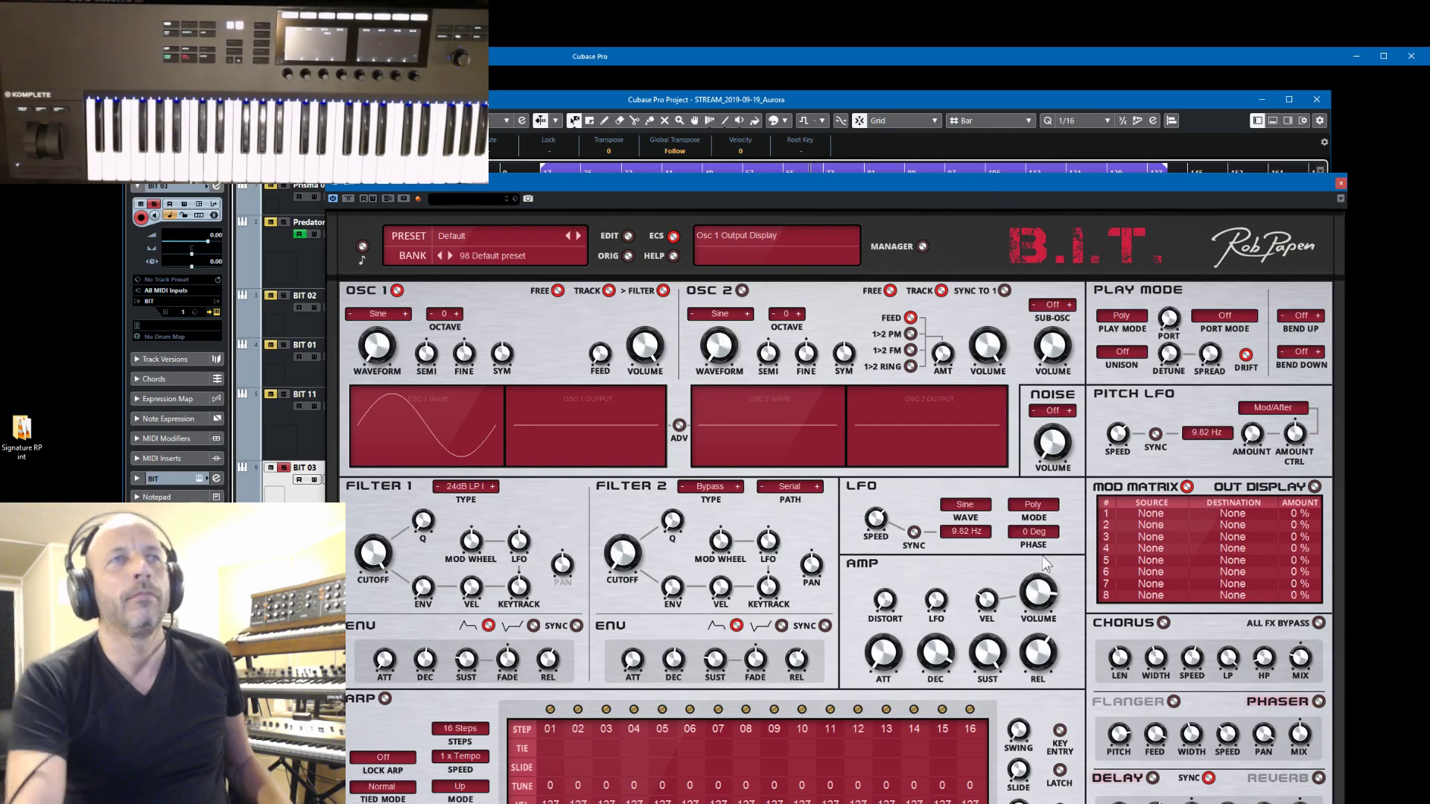
click(405, 314)
click(405, 314)
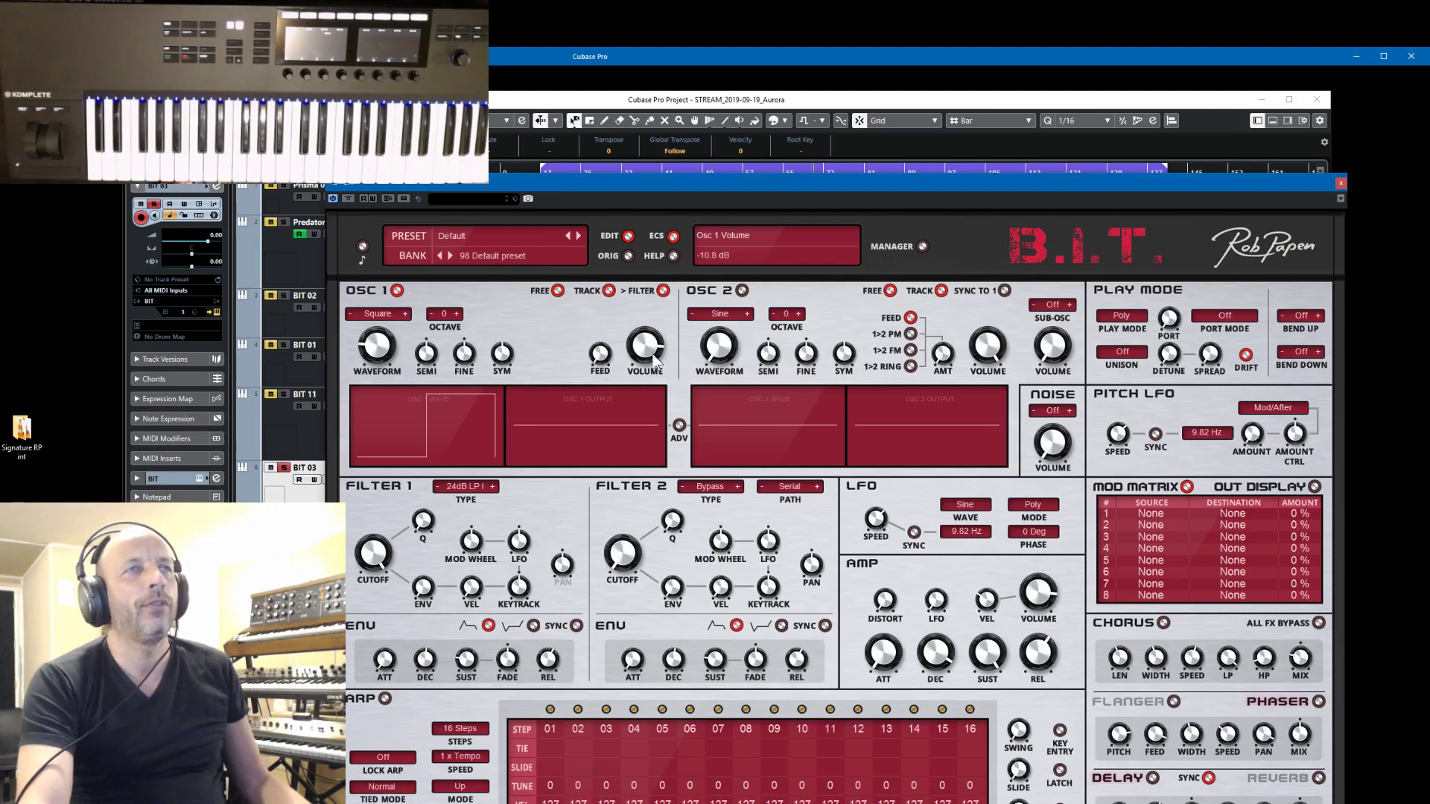
- Set the Osc 2 waveform to WhiteNoise
click(747, 314)
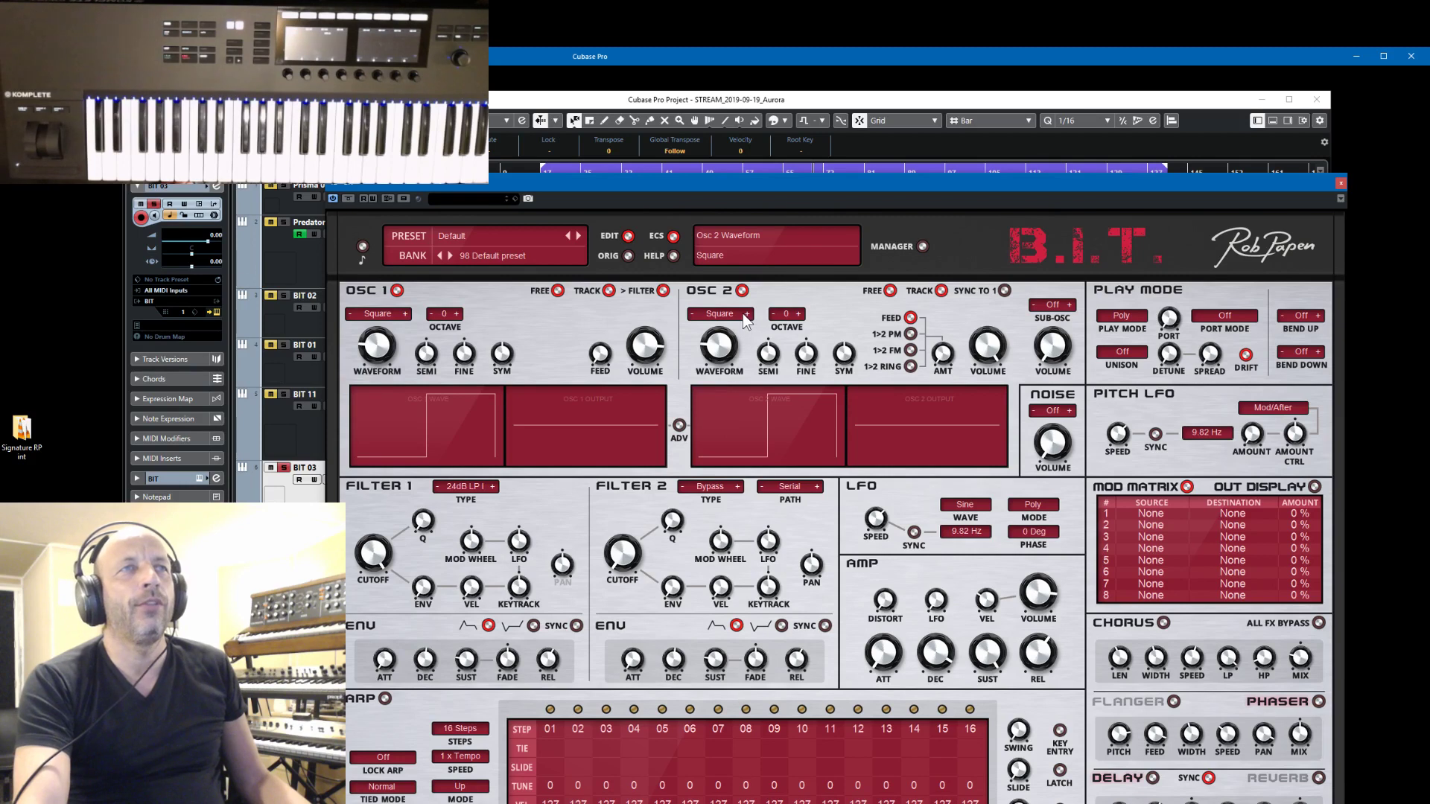
click(748, 314)
click(747, 314)
click(747, 314)
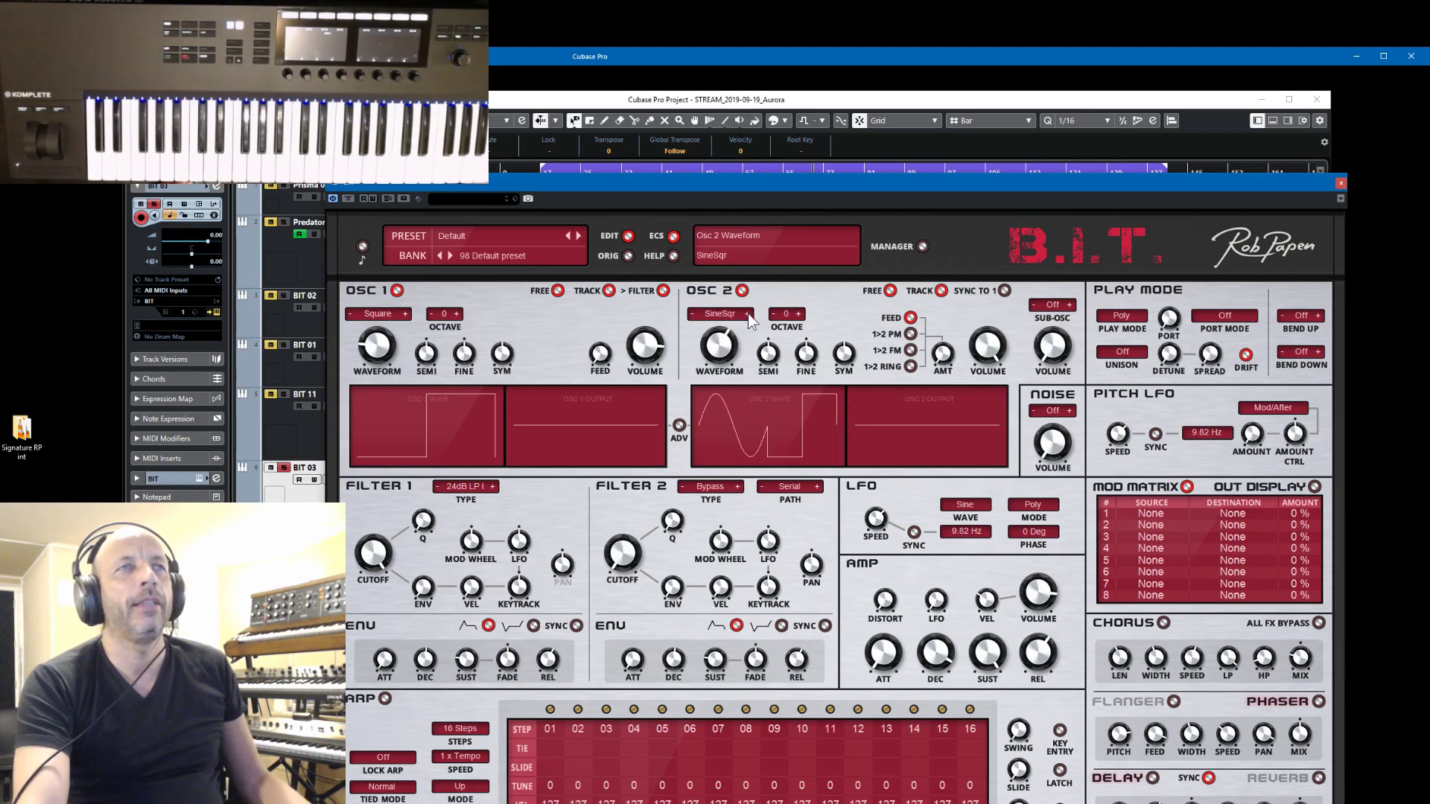
click(748, 315)
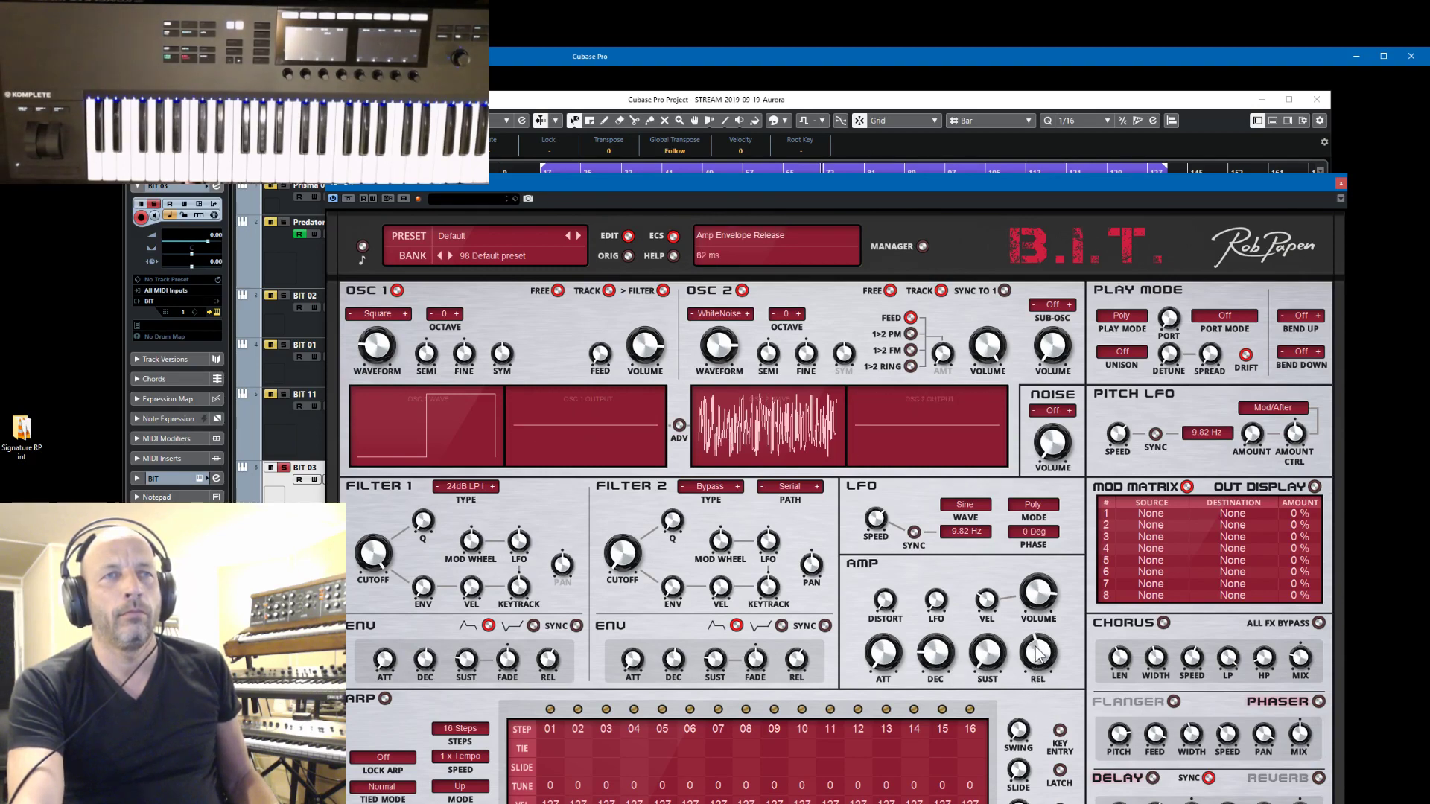
- Adjust the amp envelope decay and set the LFO mode to Free
drag(934, 645, 972, 661)
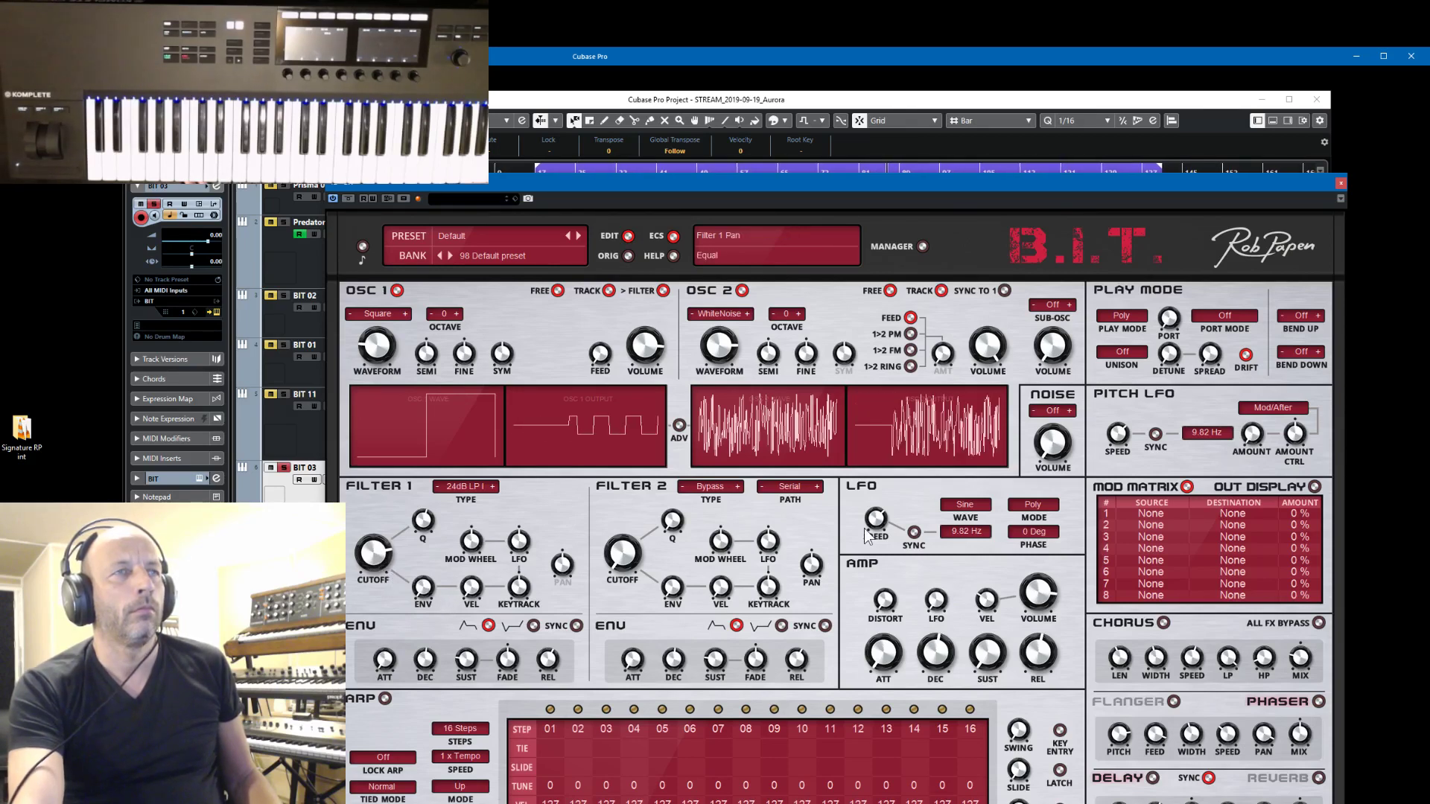
click(1030, 511)
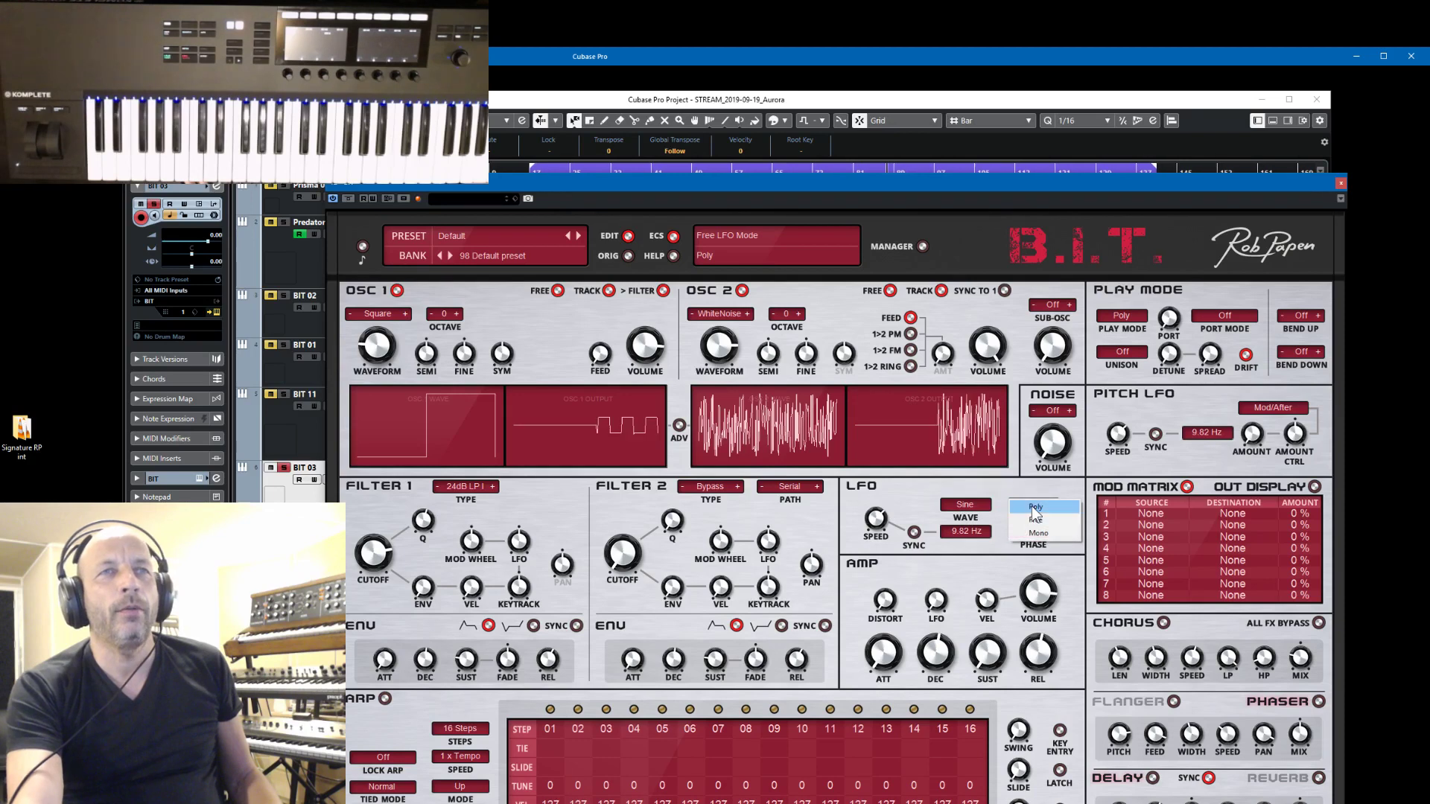
click(1036, 523)
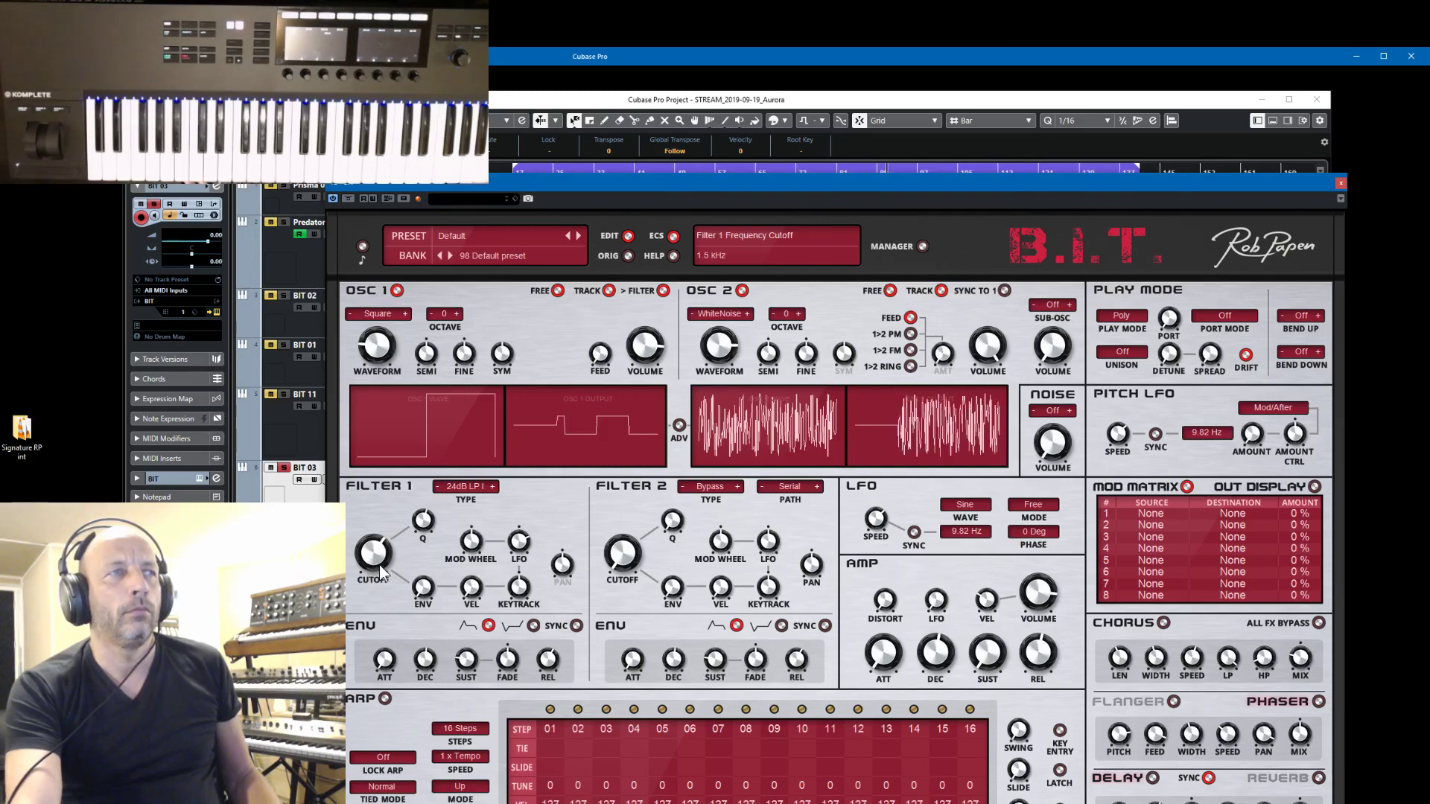
- Lower the Filter 1 cutoff to about 520 Hz and move the synth window up so its lower controls are reachable
drag(378, 564, 383, 575)
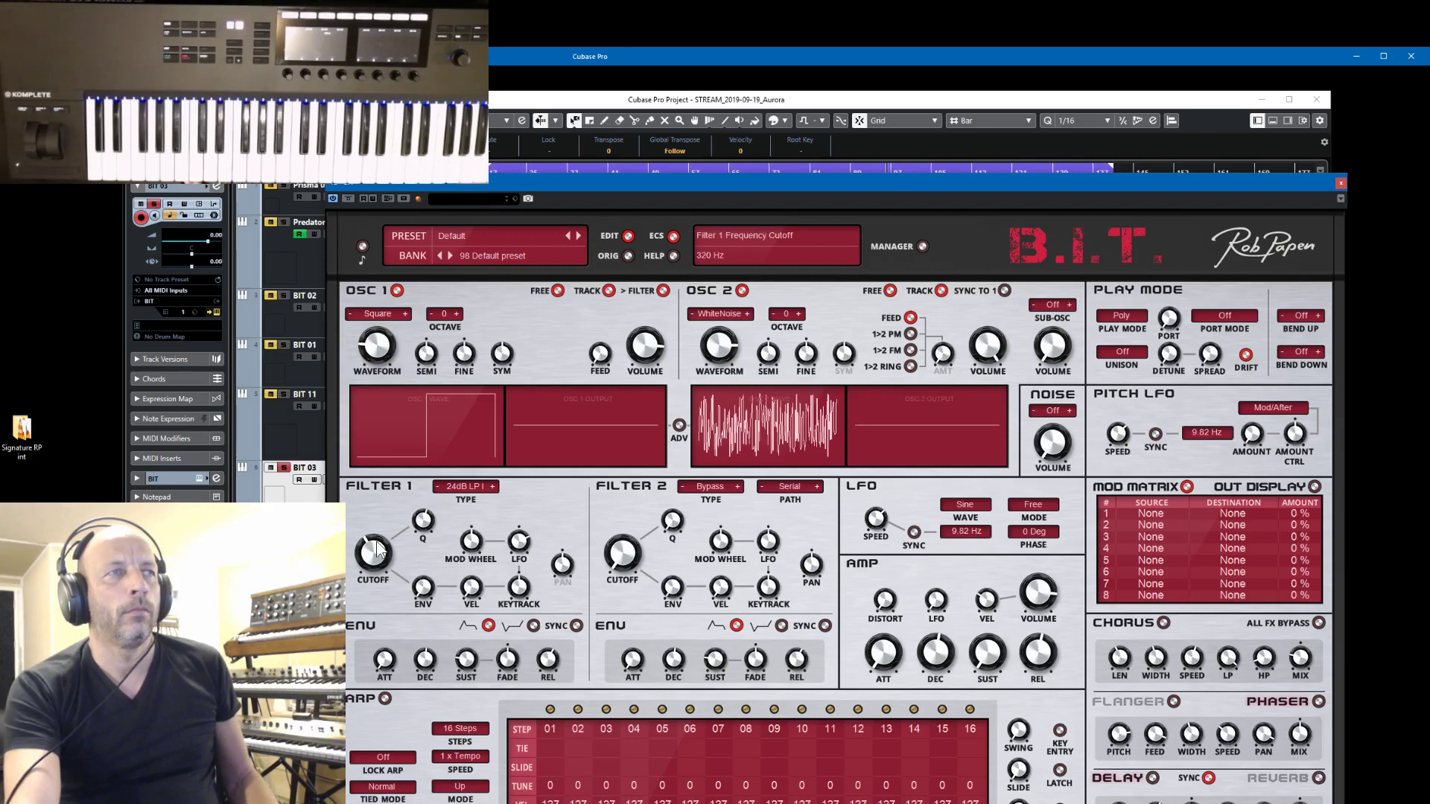
drag(1222, 179, 1205, 118)
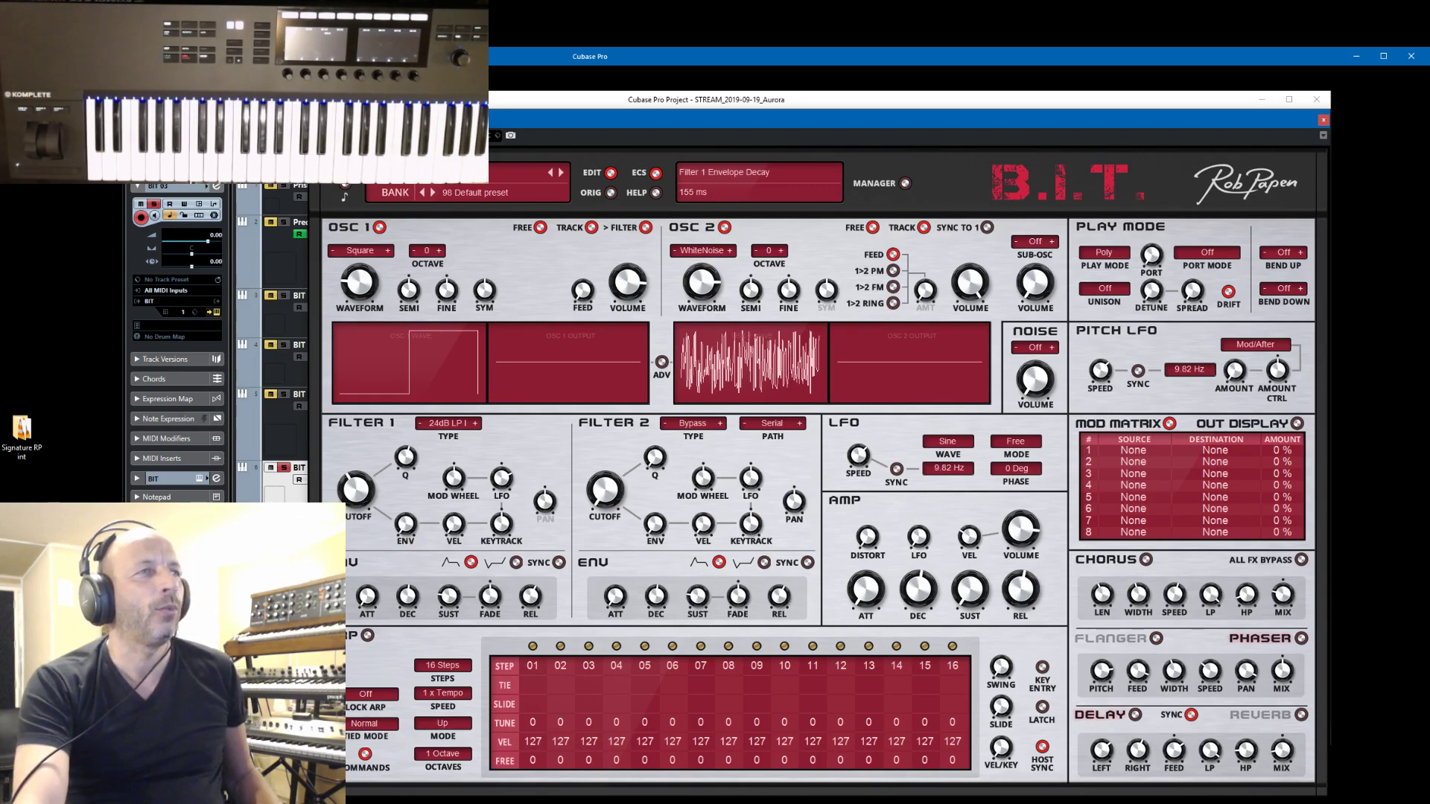
click(287, 514)
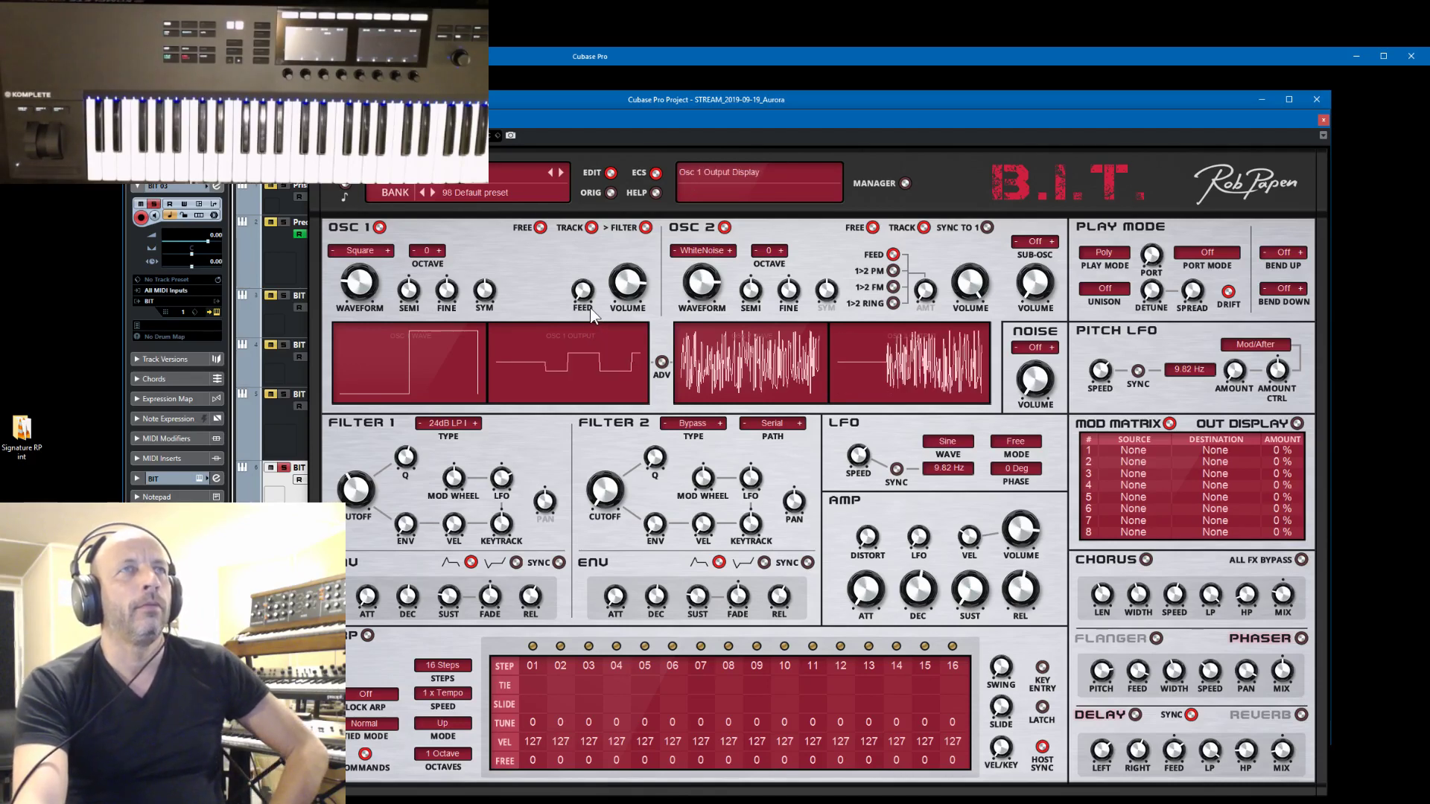
click(354, 491)
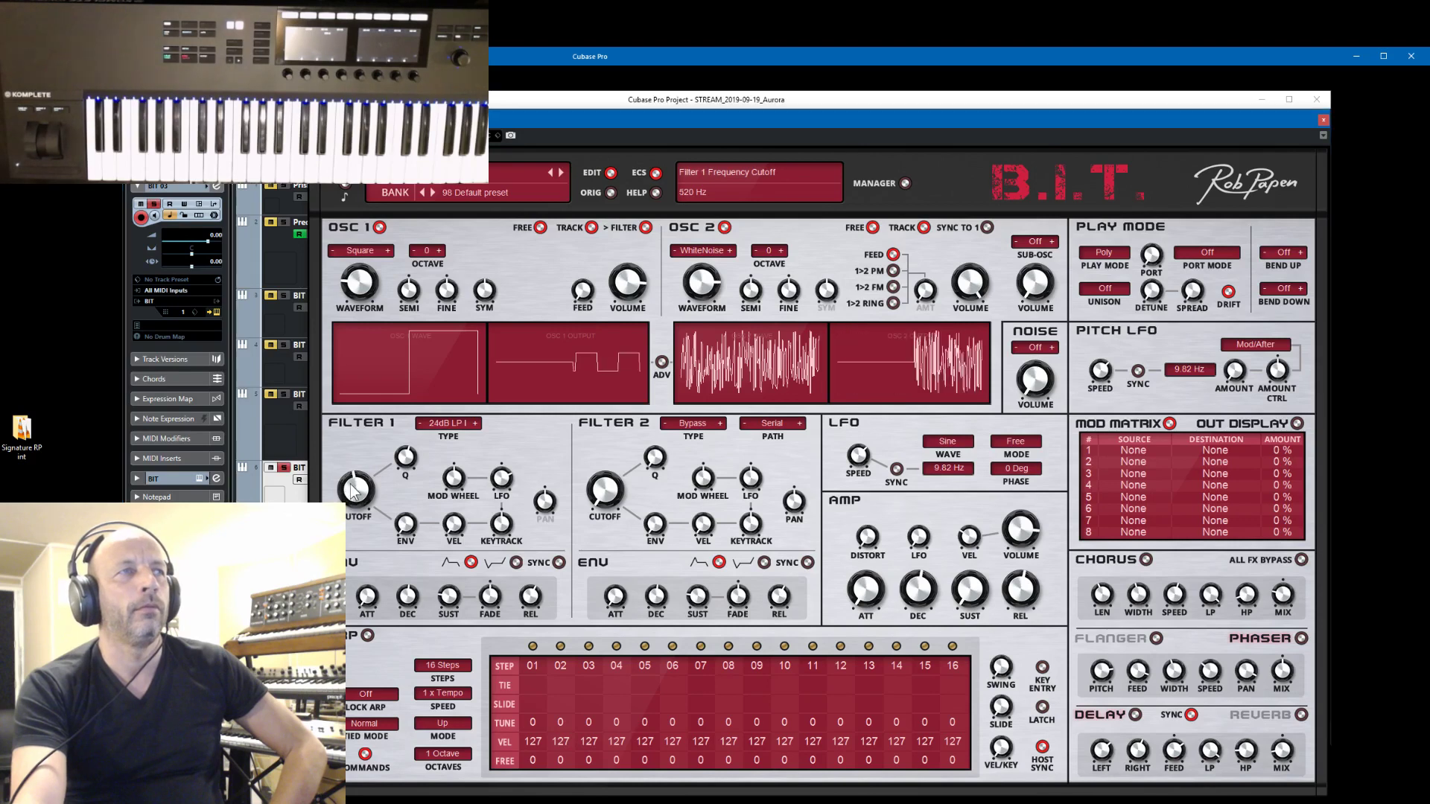
drag(354, 491, 355, 484)
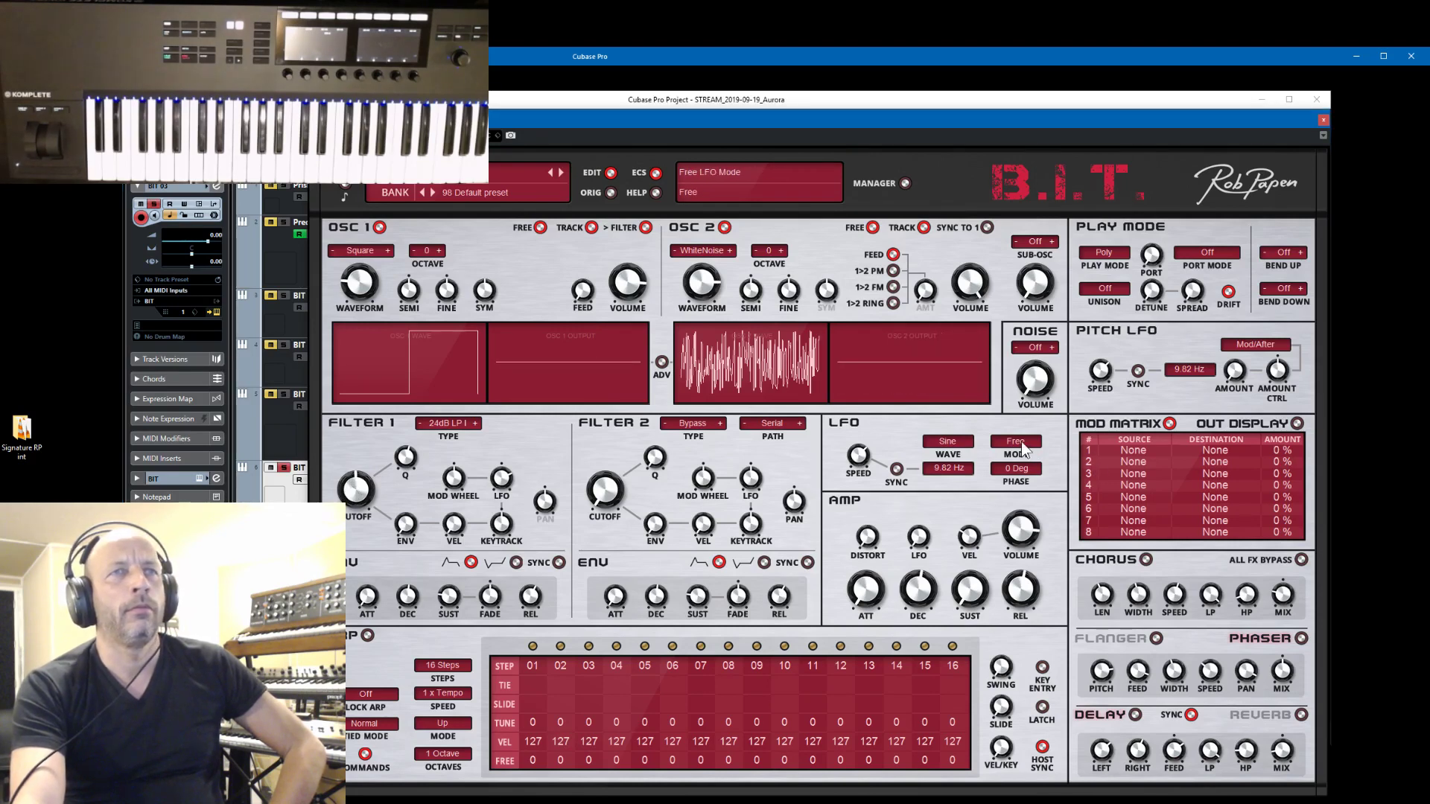
- Slow the LFO speed to 0.55 Hz
drag(866, 458, 867, 470)
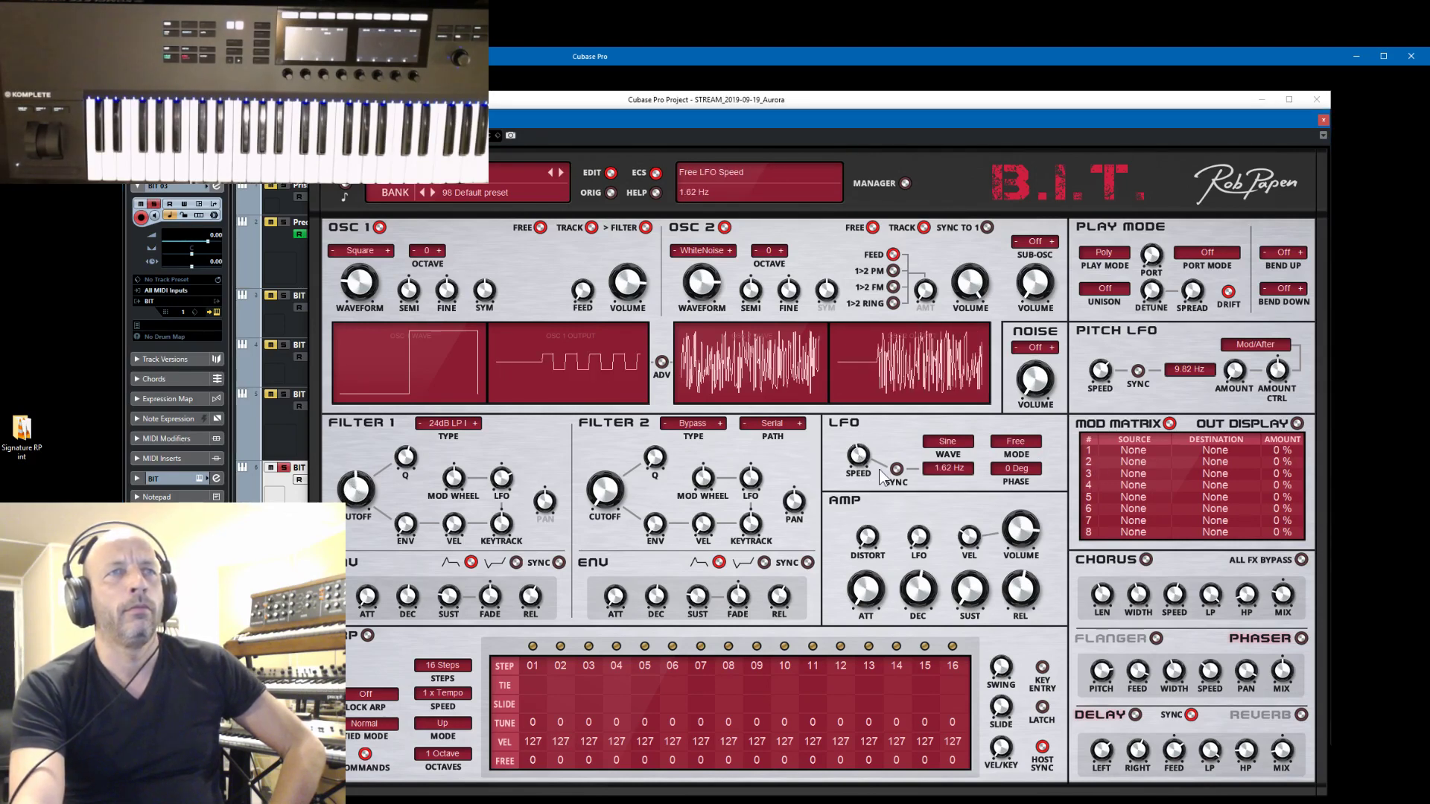
drag(867, 473, 869, 480)
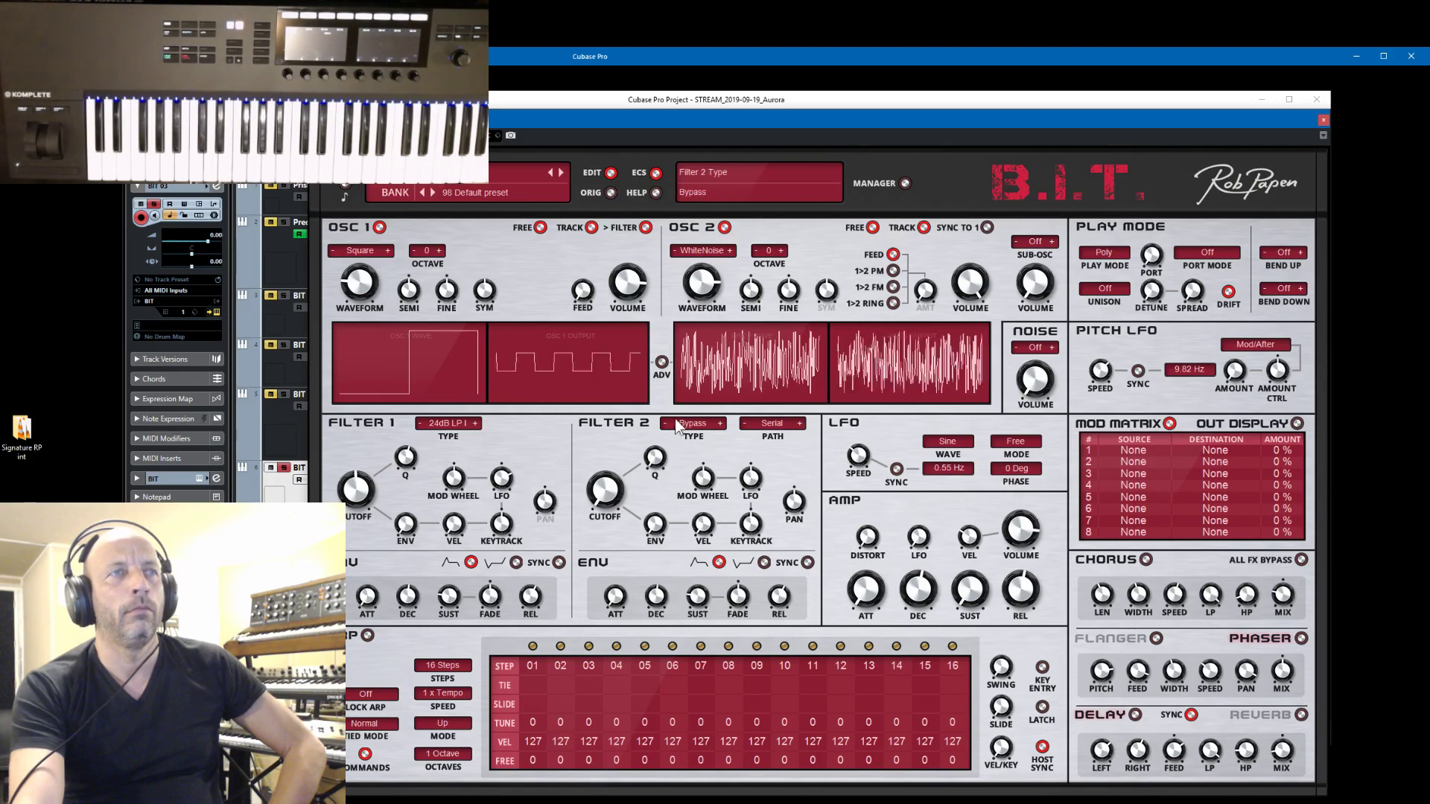
- Set Filter 2 to 12dB HP with a cutoff of about 211 Hz and close the synth window
click(704, 431)
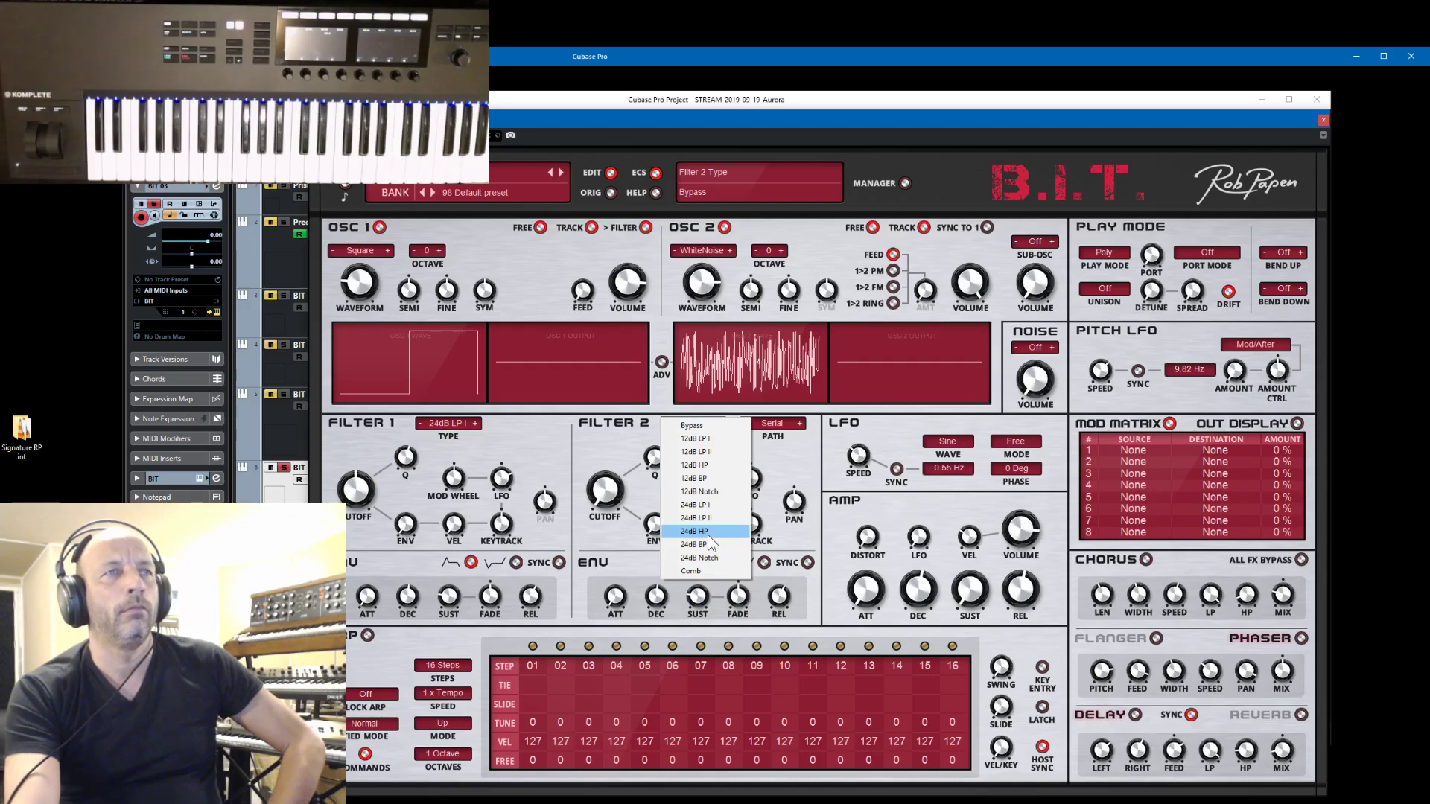
click(712, 466)
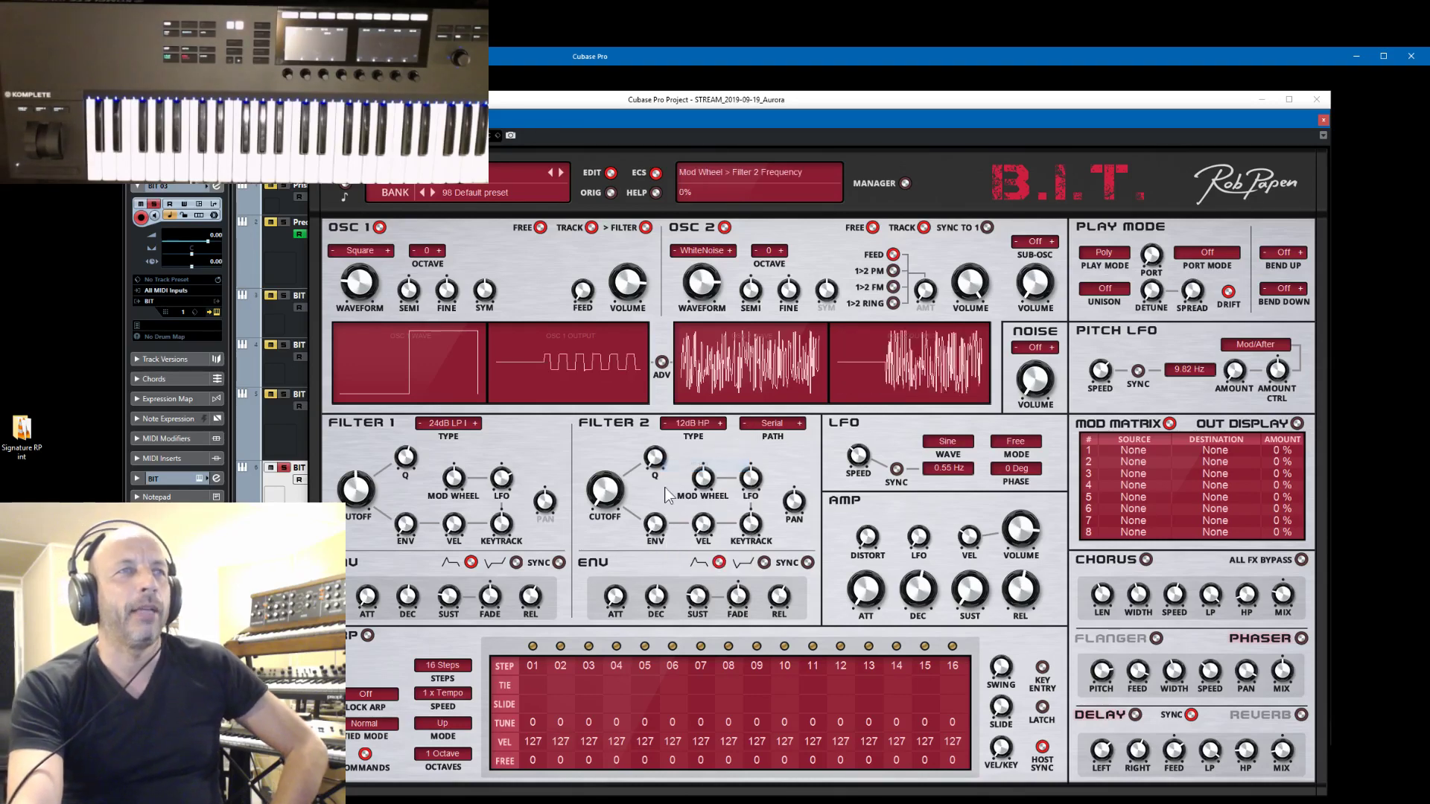
drag(617, 446, 618, 467)
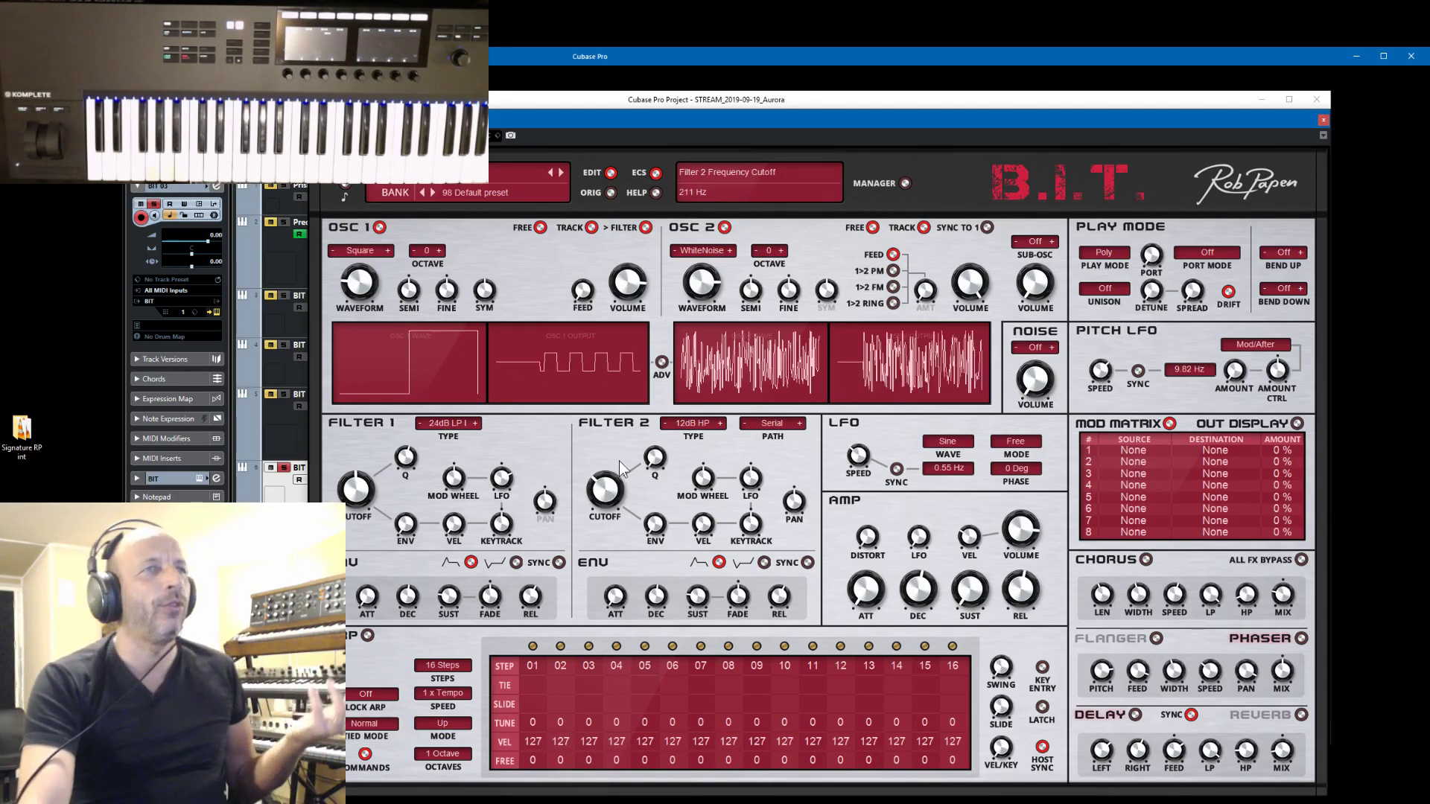
drag(616, 481, 620, 484)
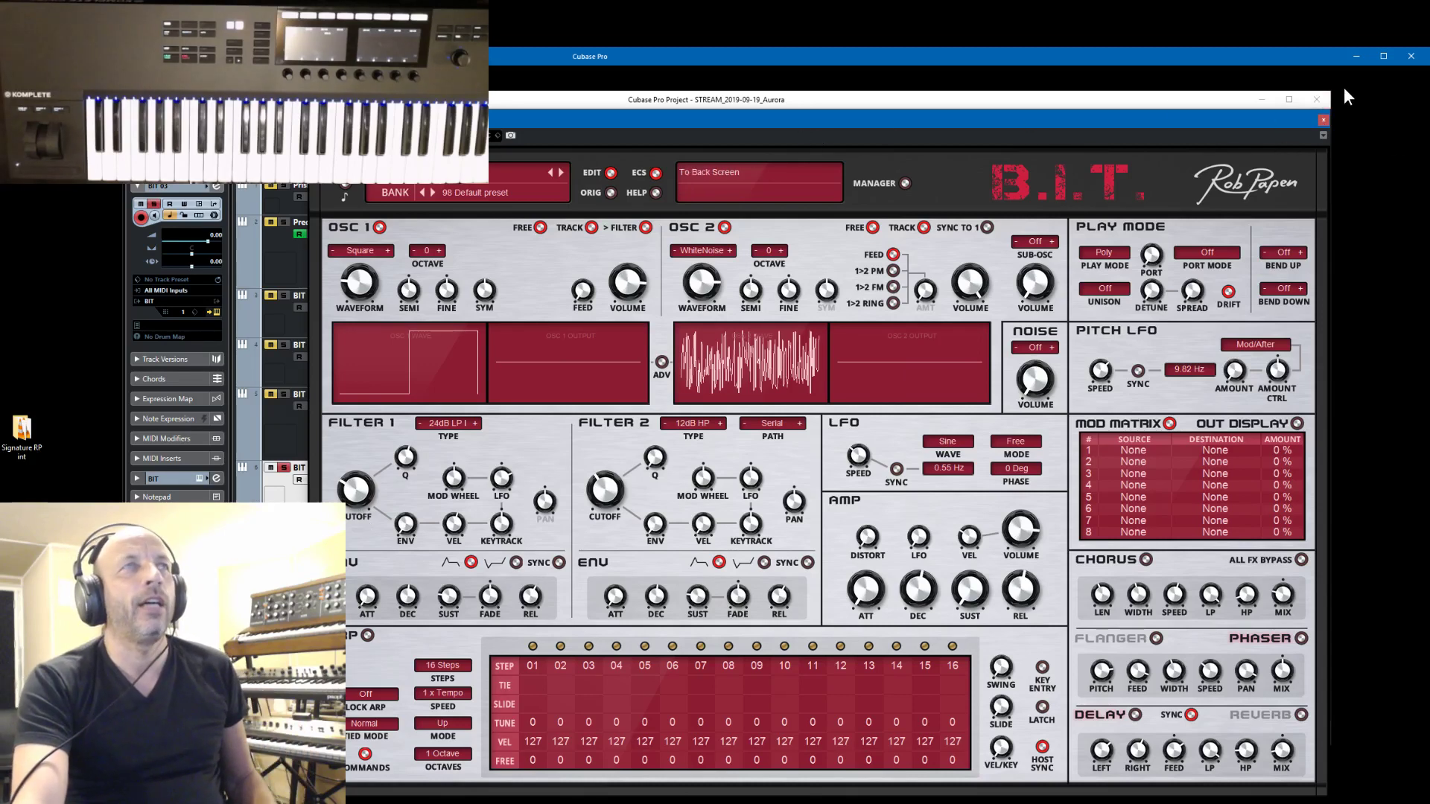
click(1322, 120)
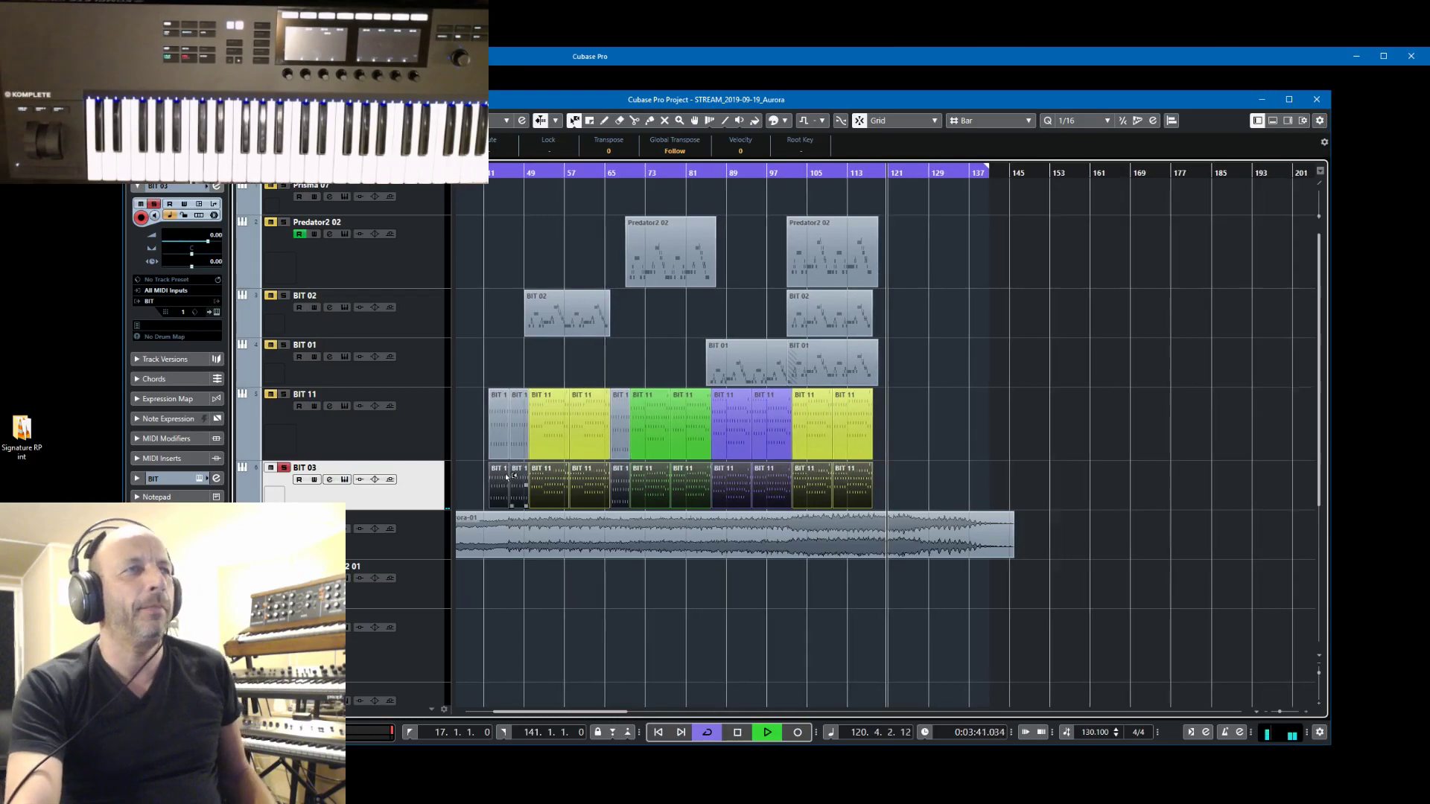
- Solo BIT 11 alongside BIT 03 and play both parts from around bar 45
click(427, 436)
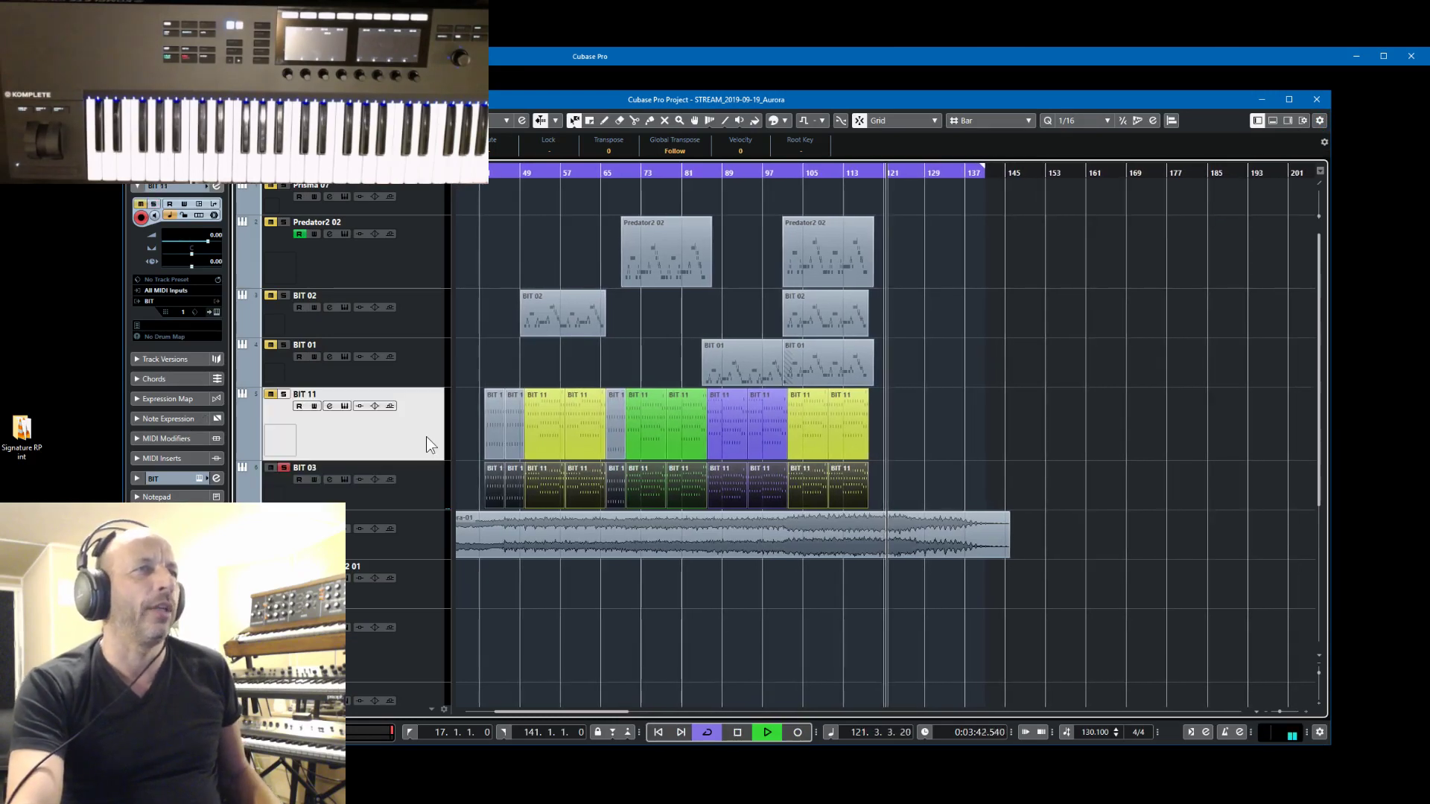
click(283, 395)
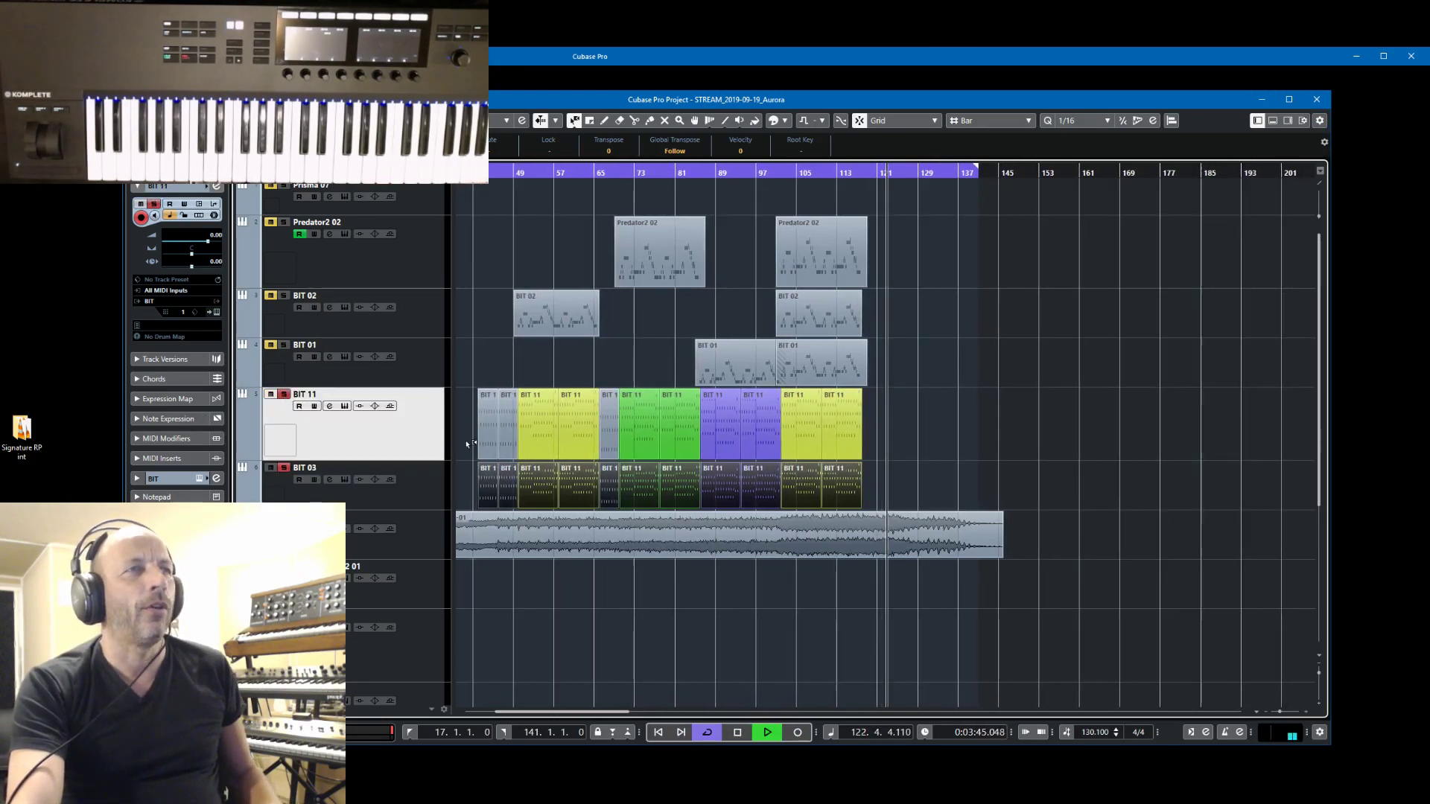
click(499, 172)
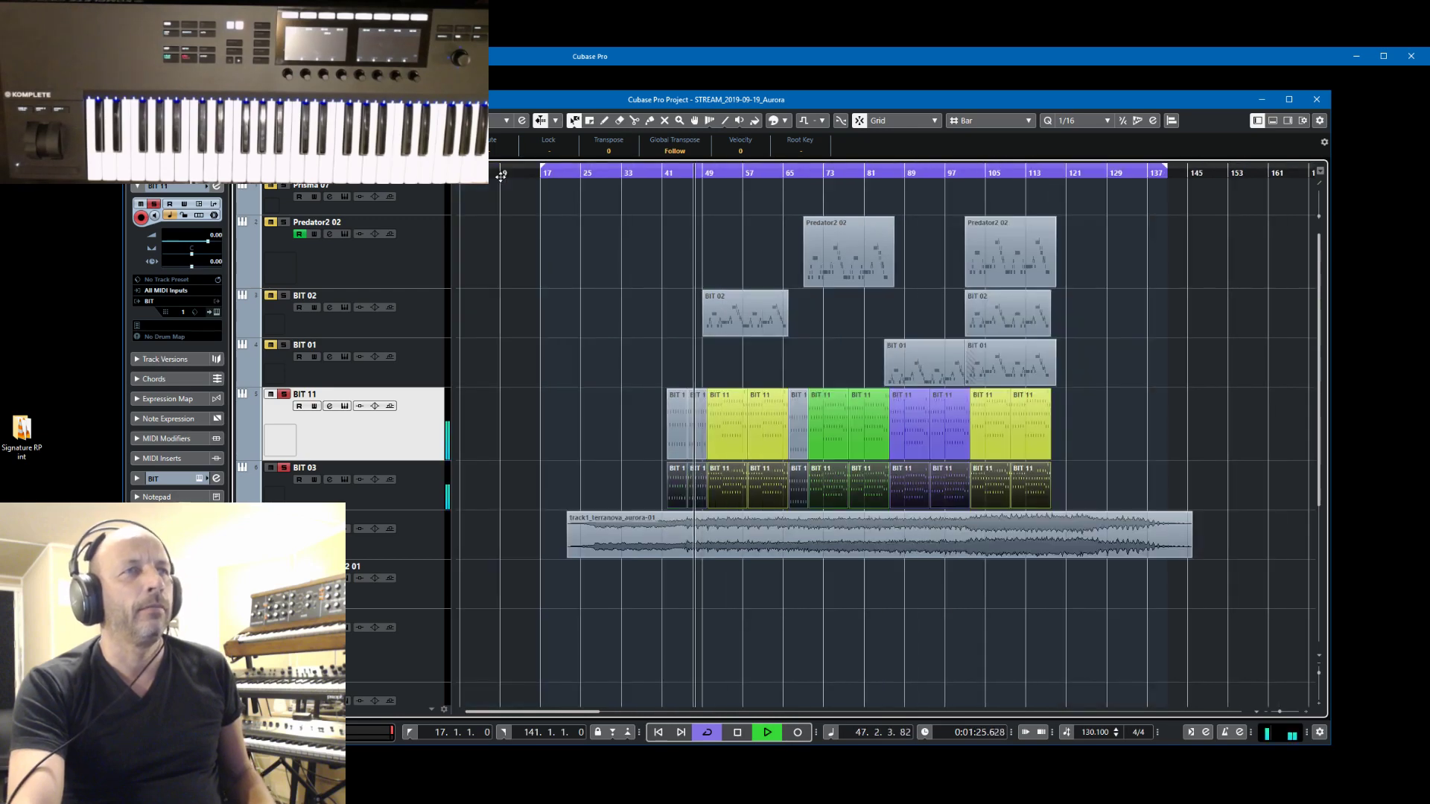
- Reopen the BIT 03 synth, lower the Osc 2 noise volume and raise the Osc 1 volume
click(420, 500)
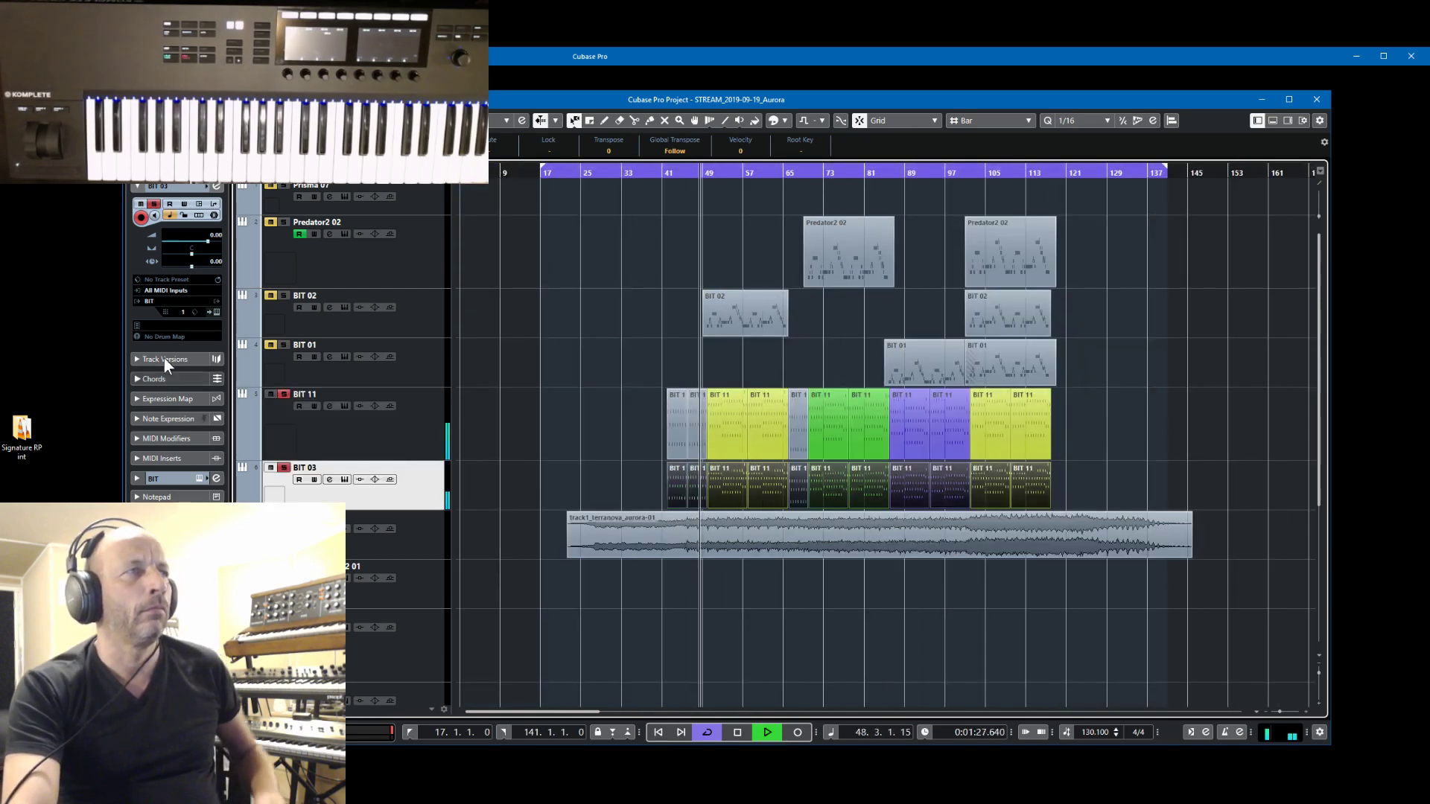
click(216, 313)
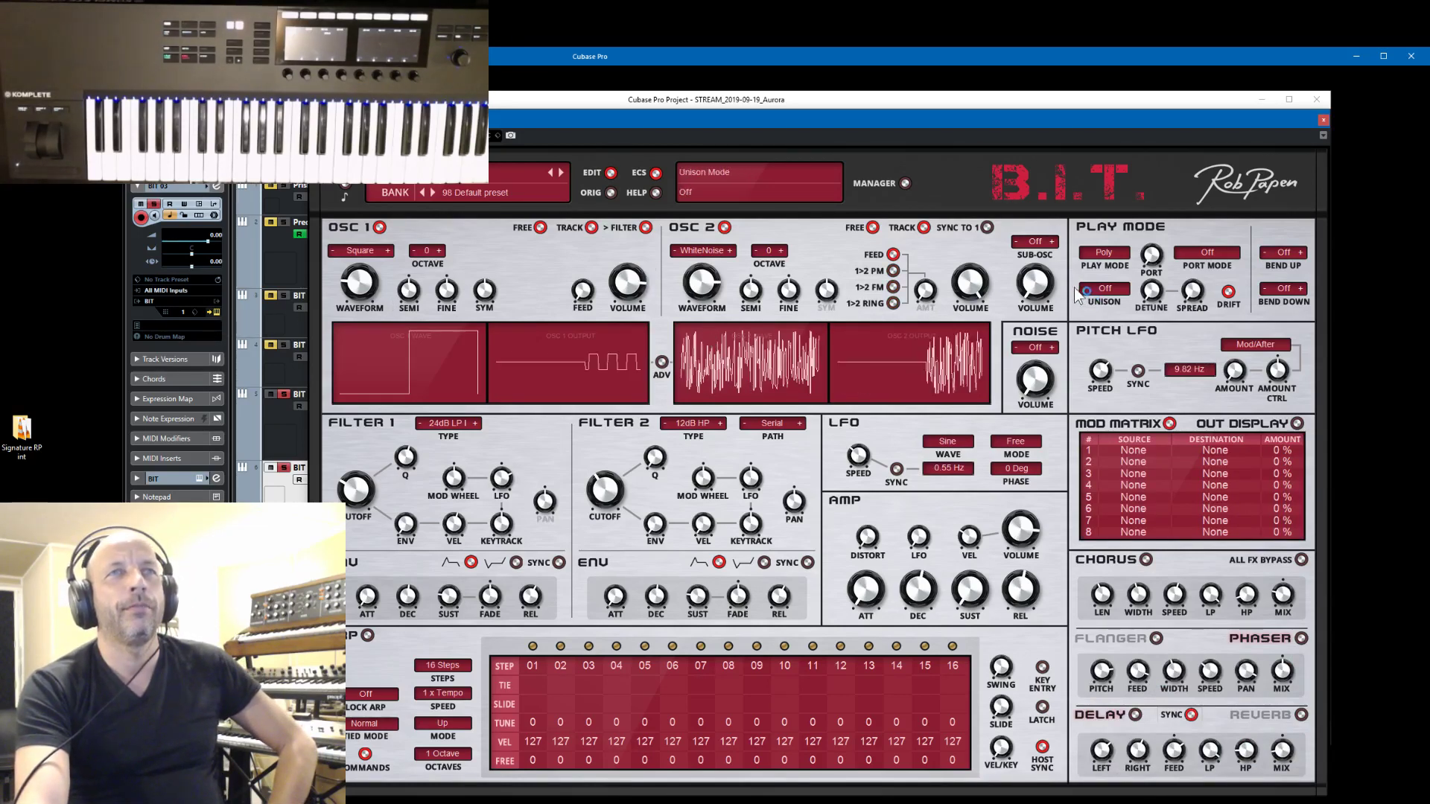
drag(976, 284, 985, 319)
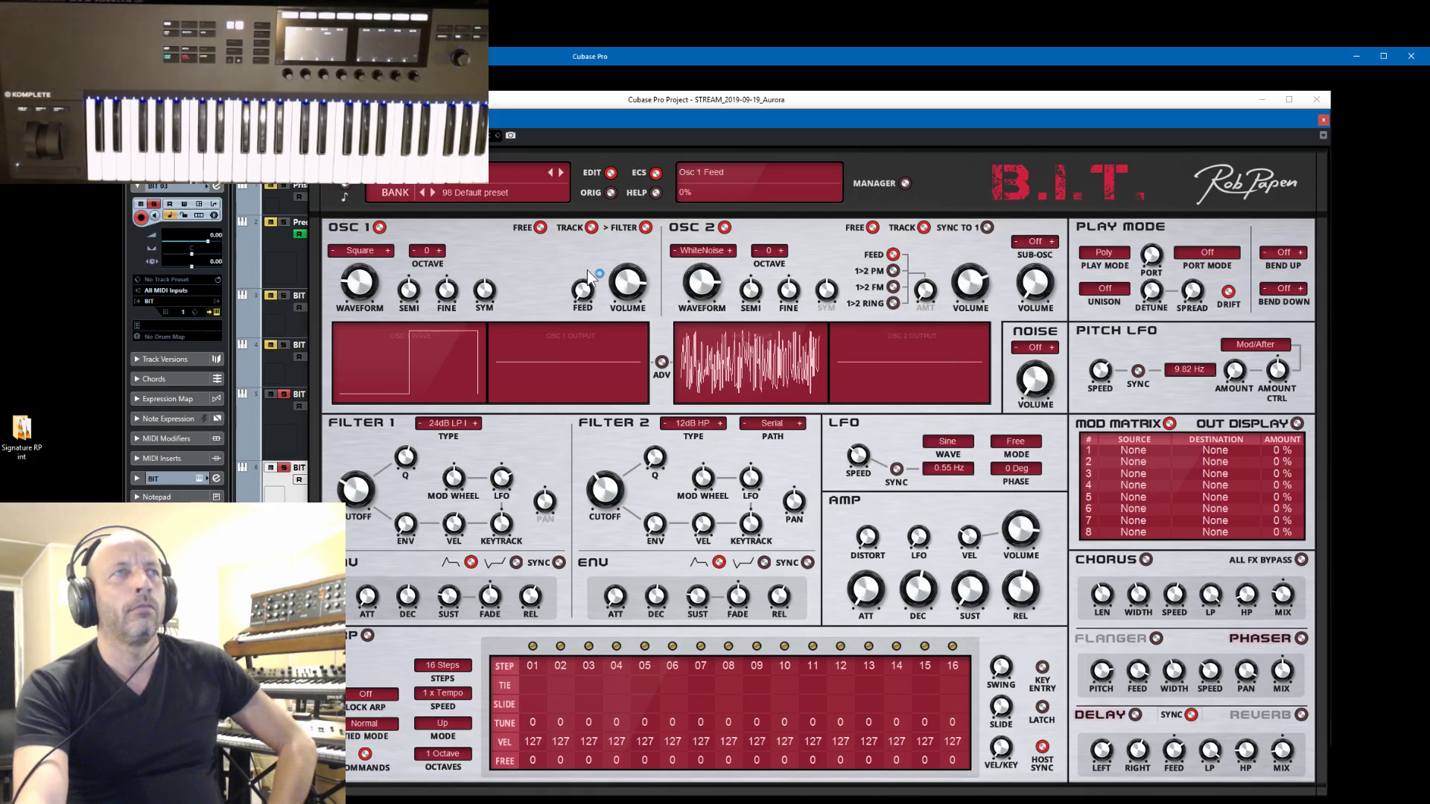
scroll(624, 285, up, 5)
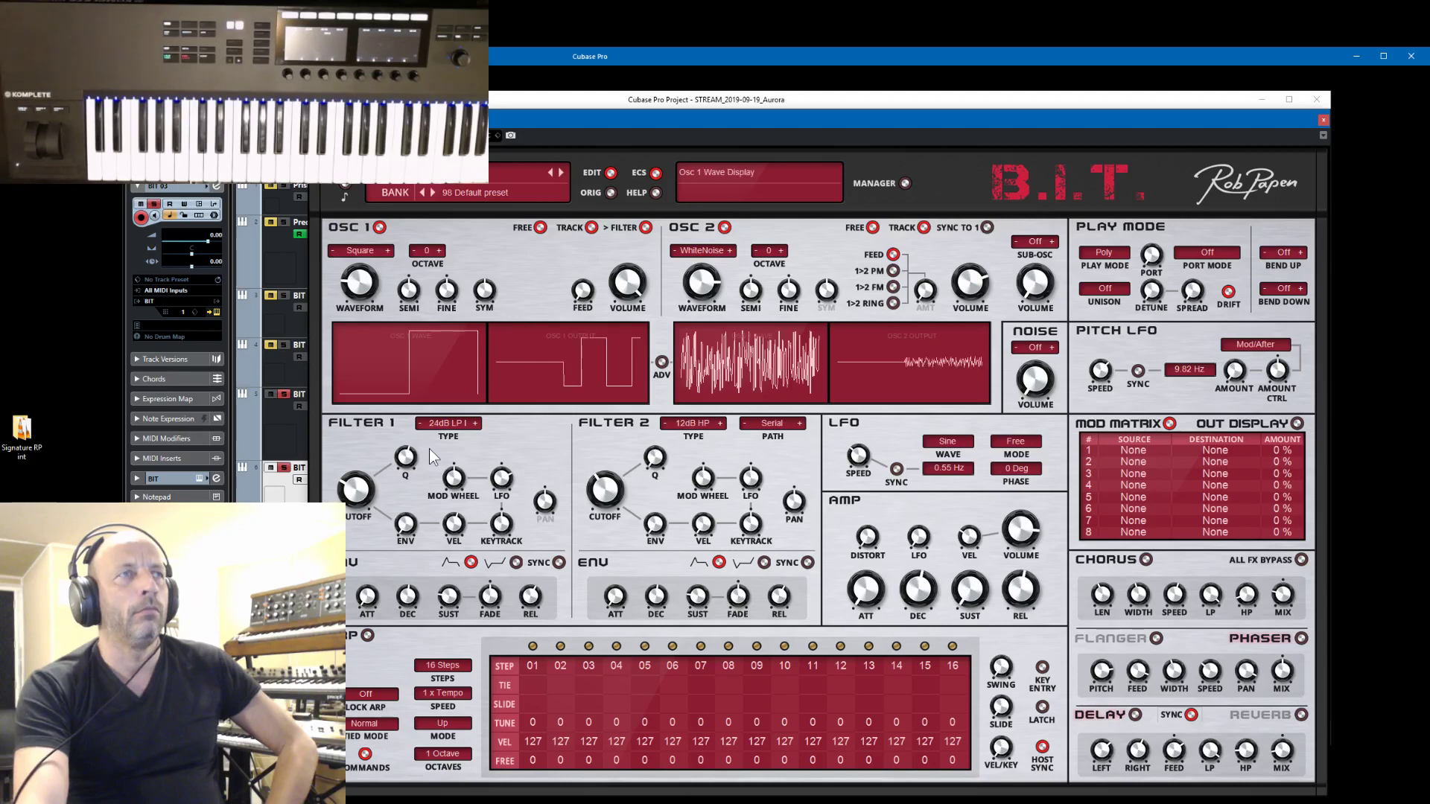
- Try the Osc 1 octave at +1 and return it to 0
click(440, 251)
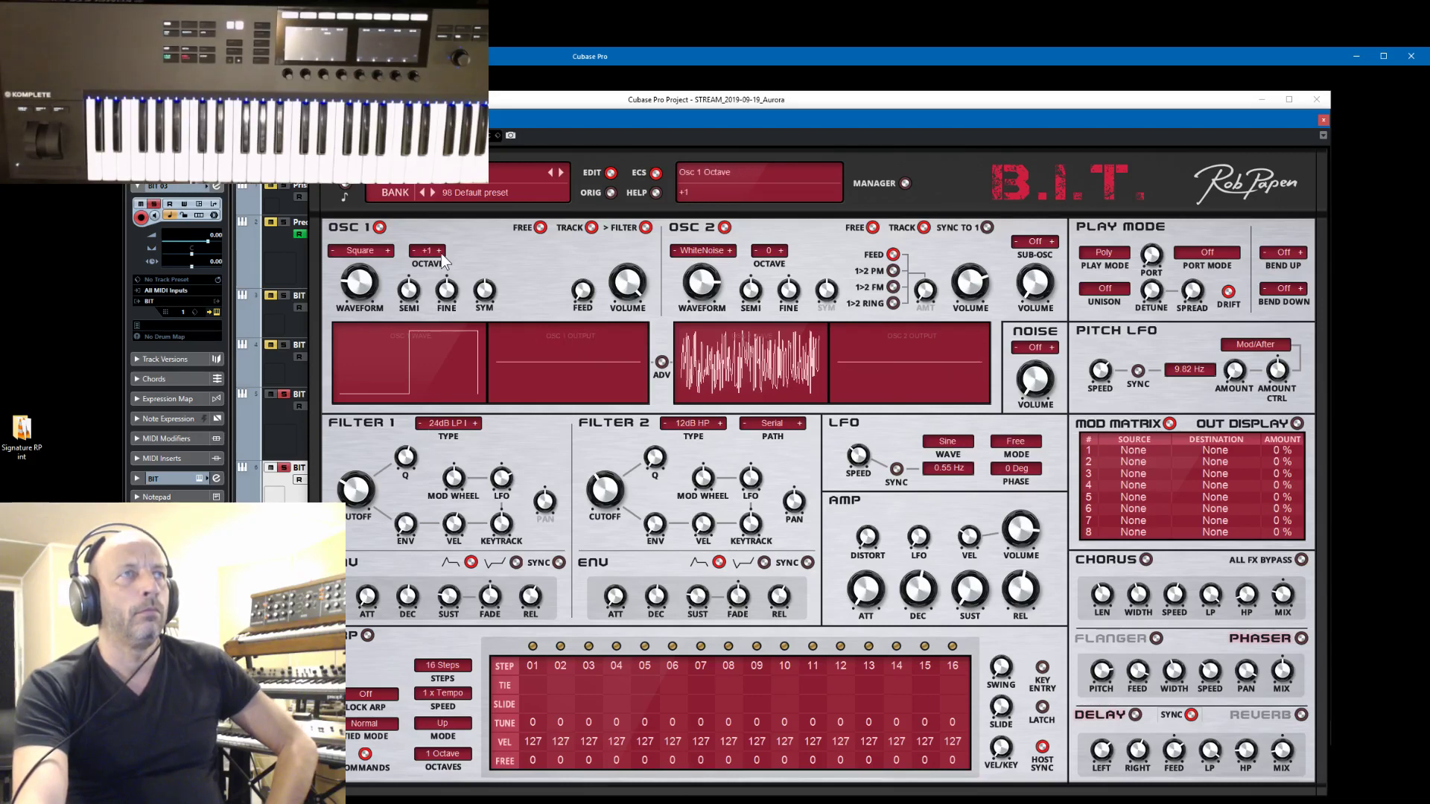
click(413, 253)
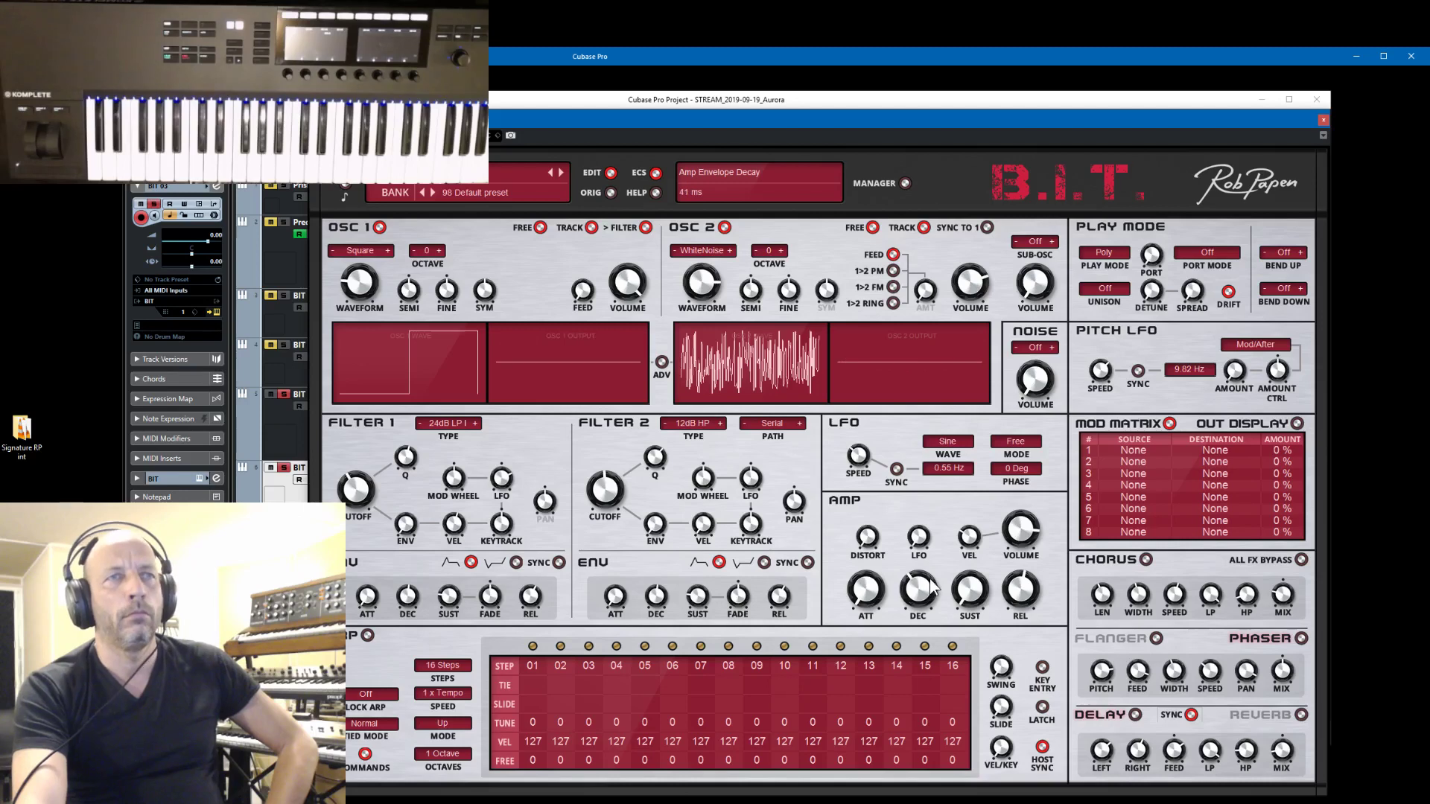
- Set the amp envelope decay to about 134 ms and close the BIT 03 synth window
drag(1017, 598, 1022, 591)
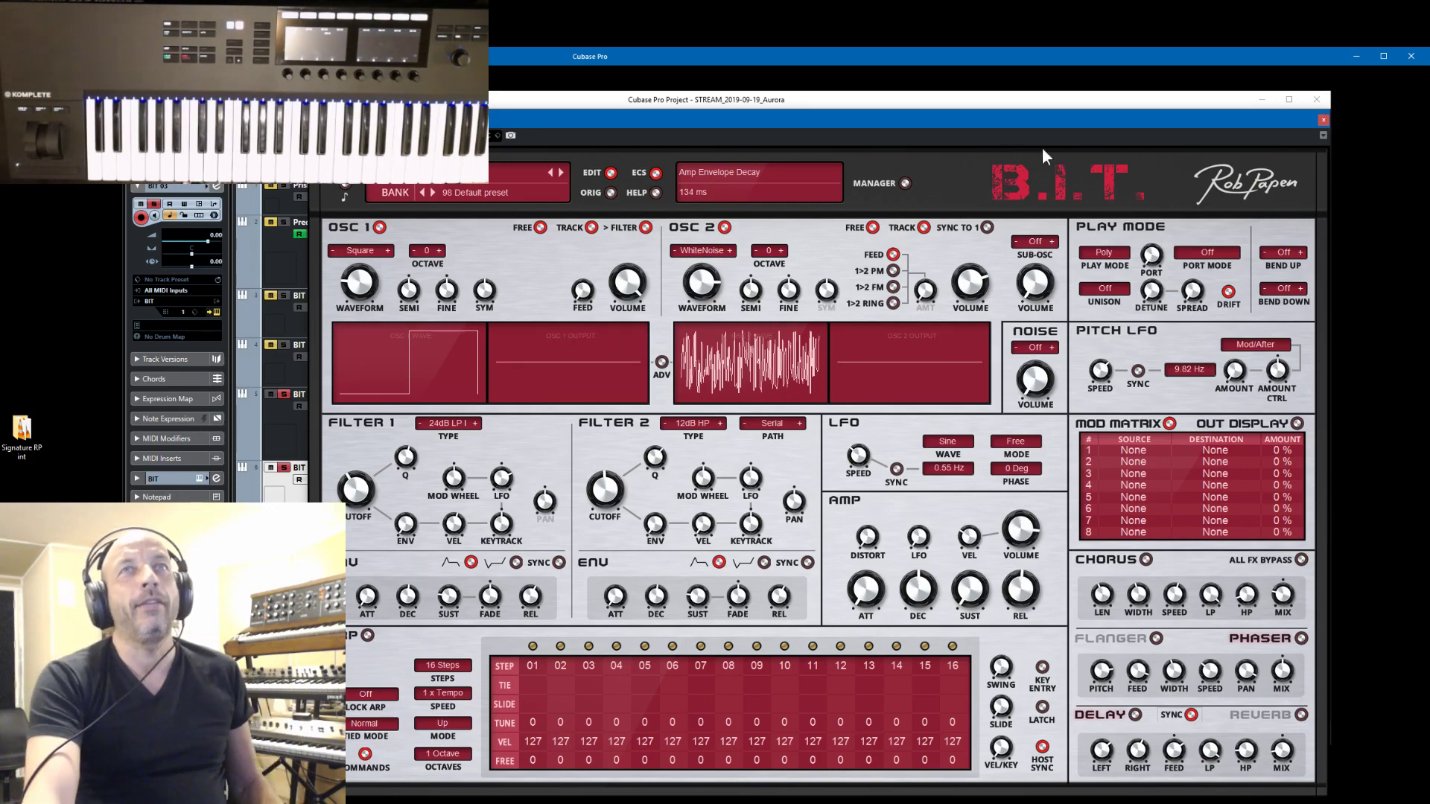
click(1322, 120)
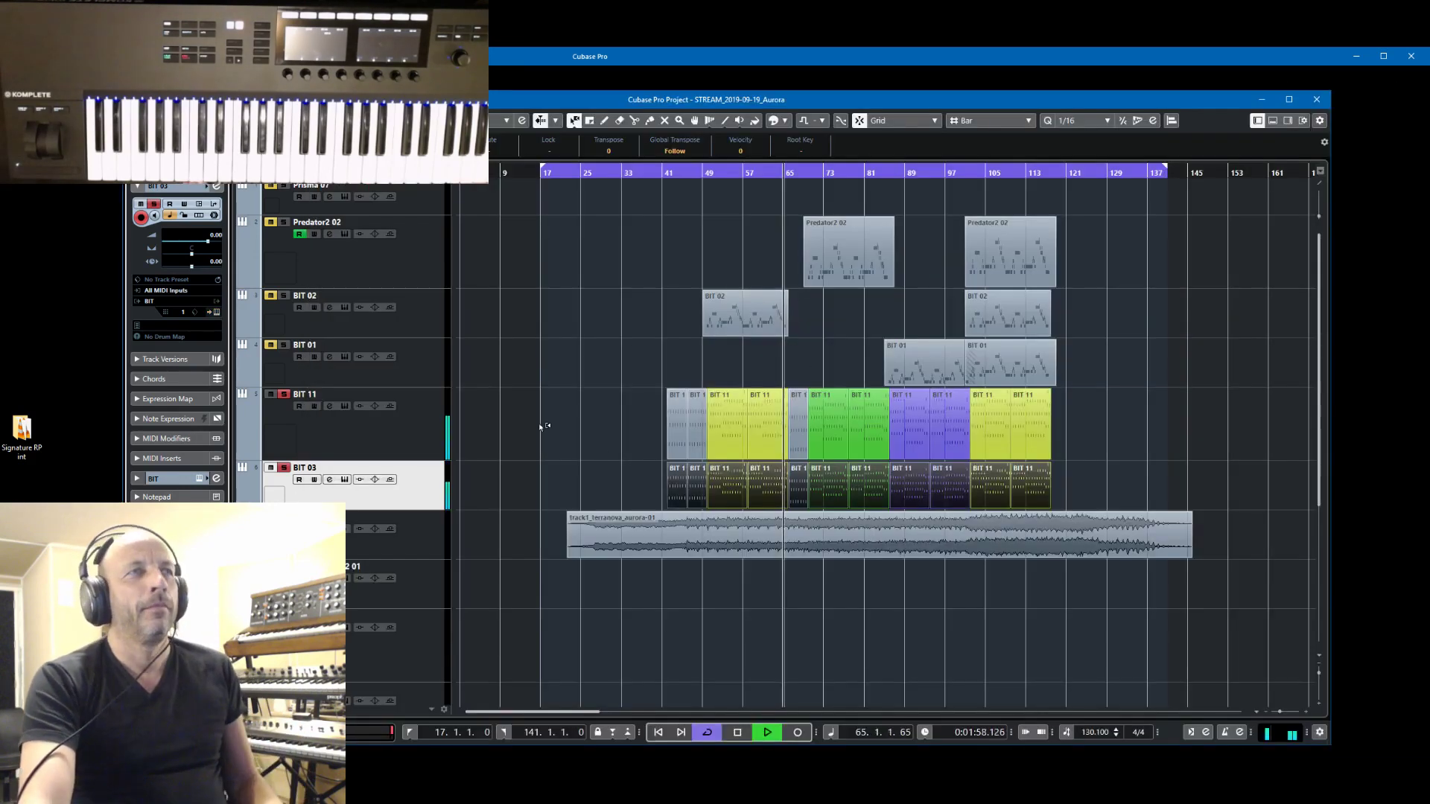
- Unsolo BIT 03 and play the reference track alone from bar 43 to around bar 49
click(284, 468)
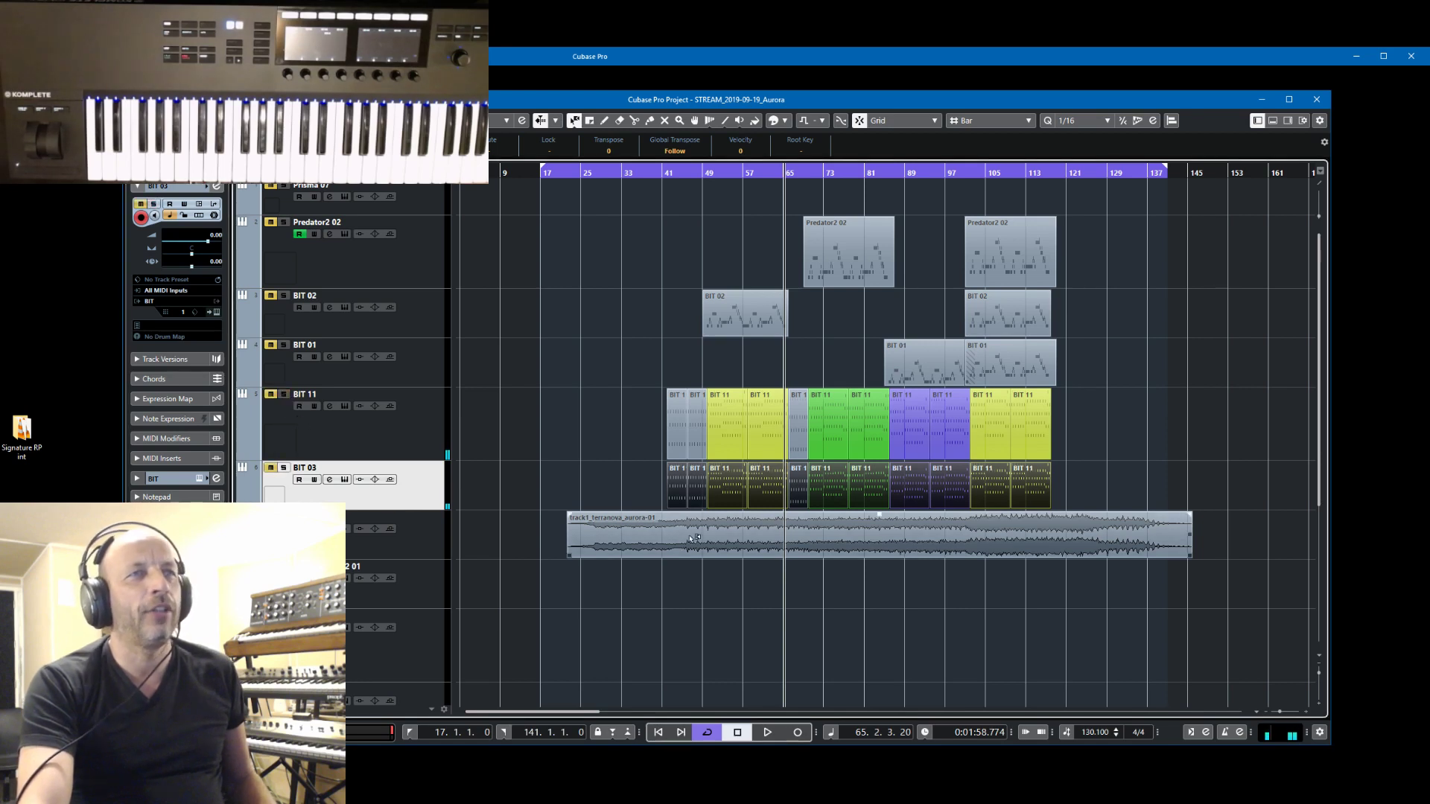
click(671, 173)
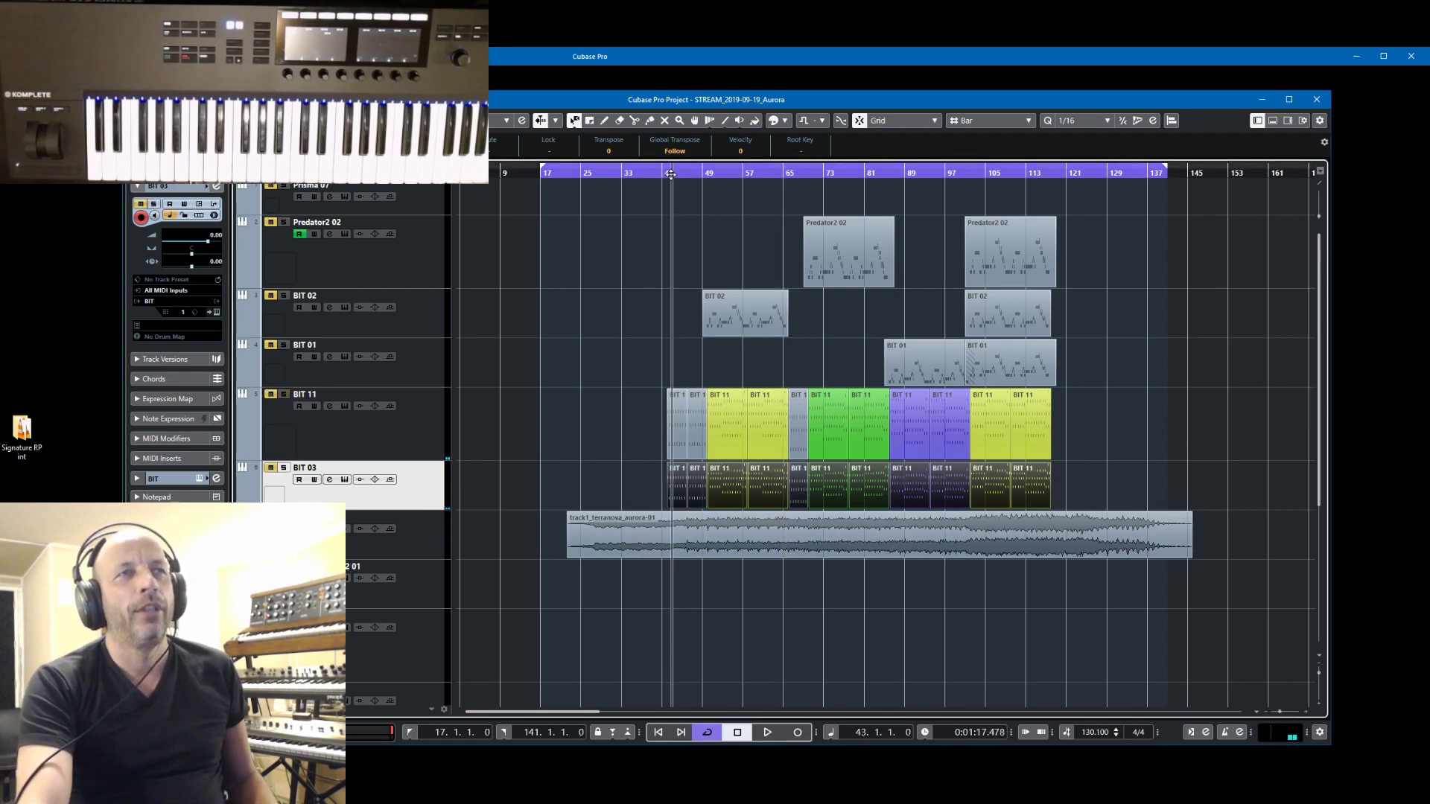
key(space)
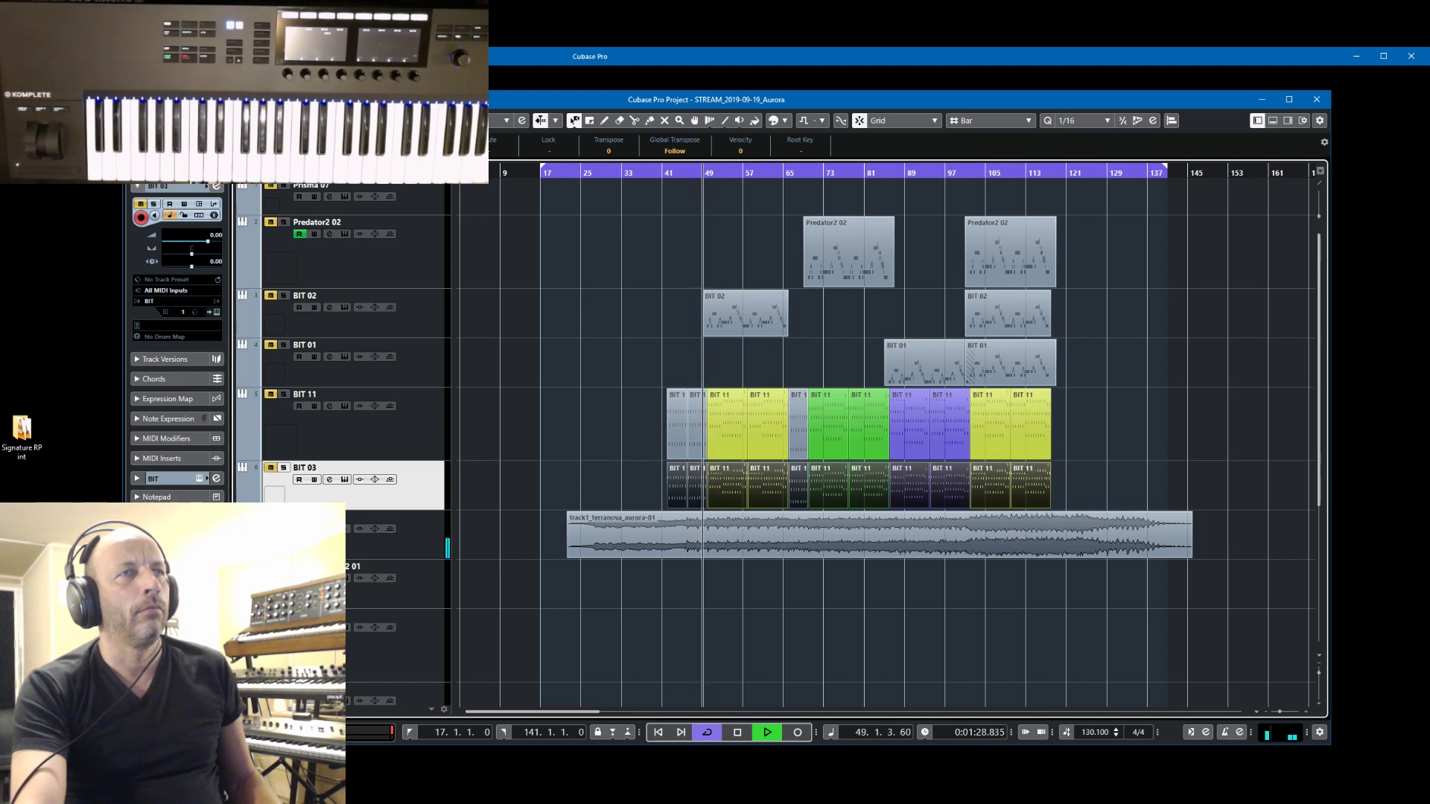
key(space)
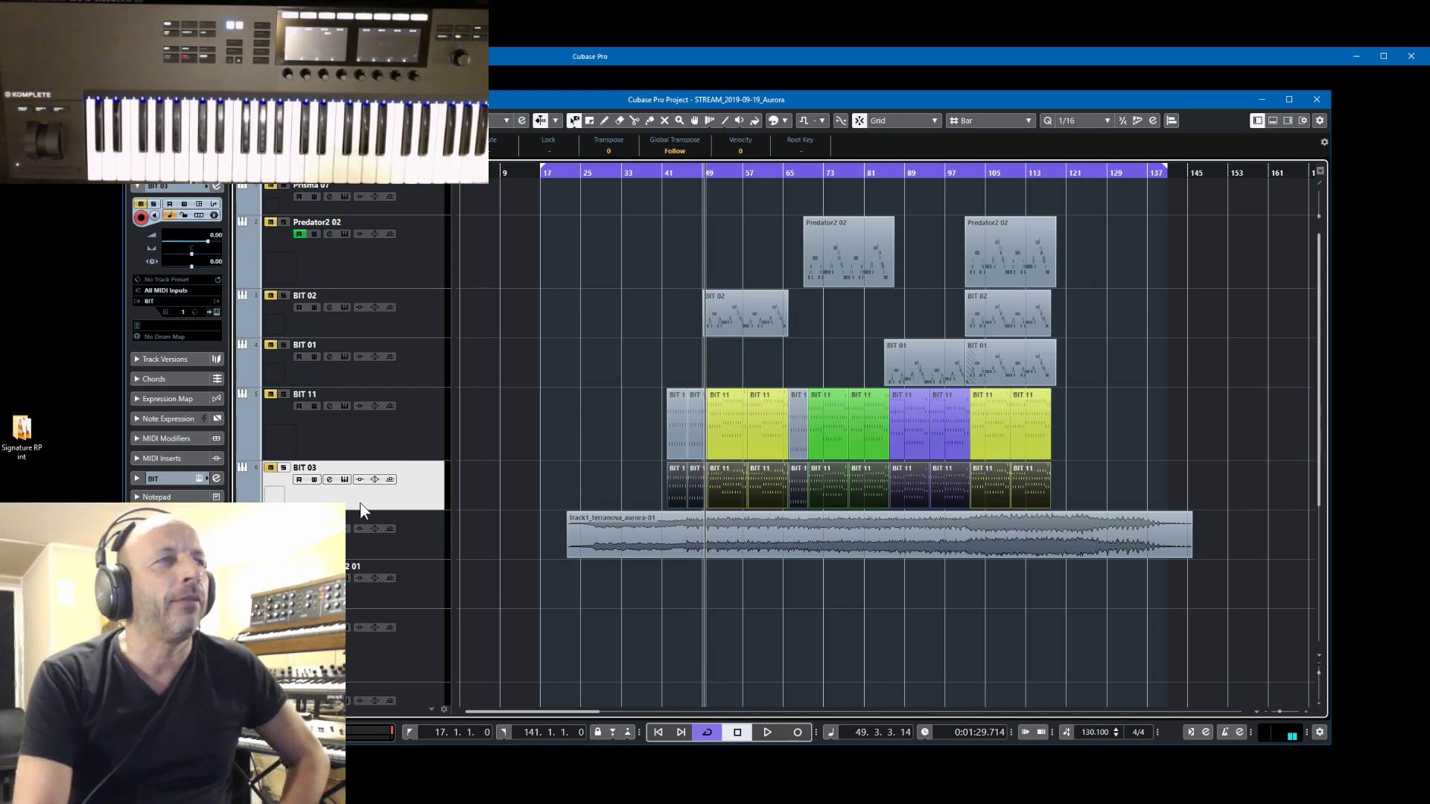
- Select only the first BIT 03 part and listen to the reference from just before bar 41
click(654, 476)
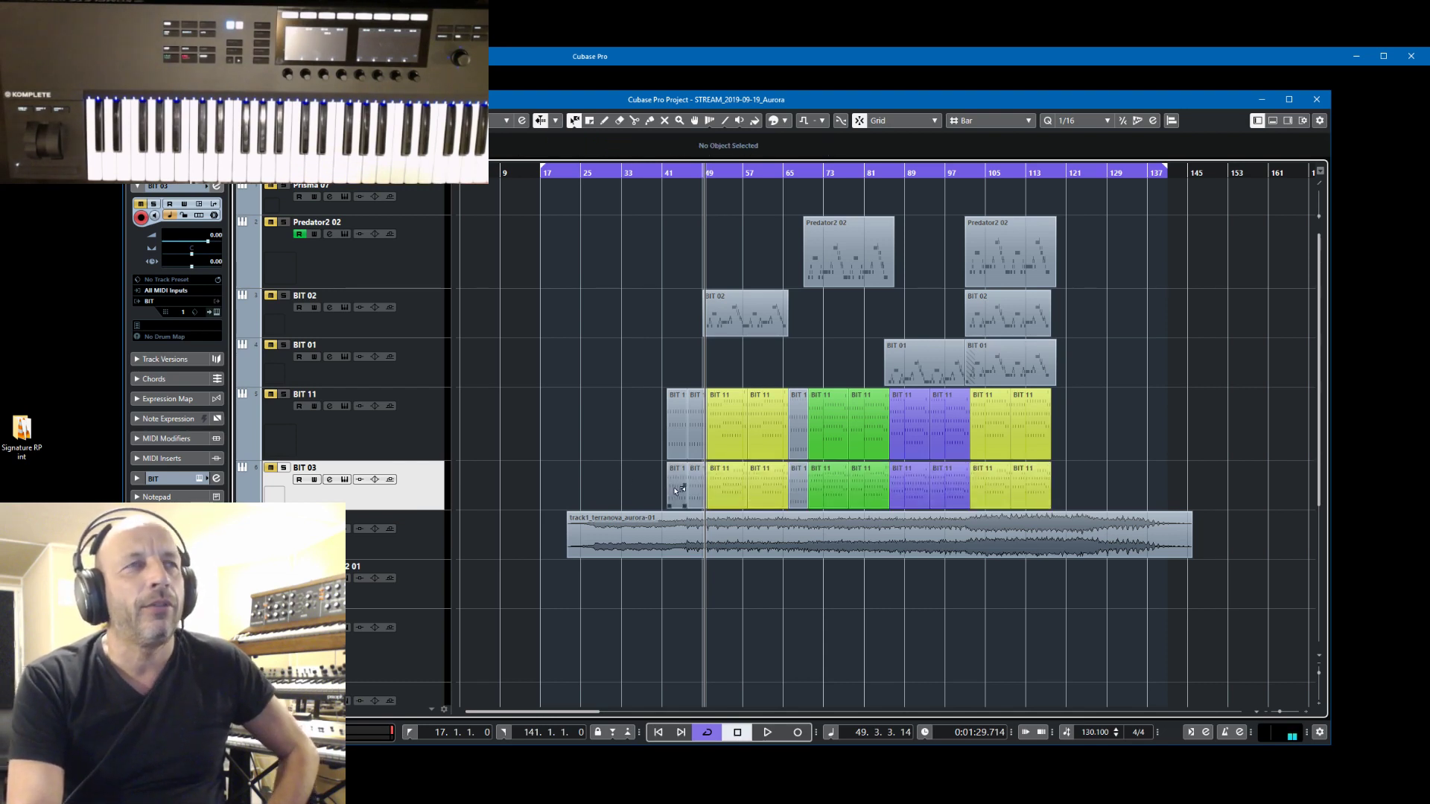
click(675, 491)
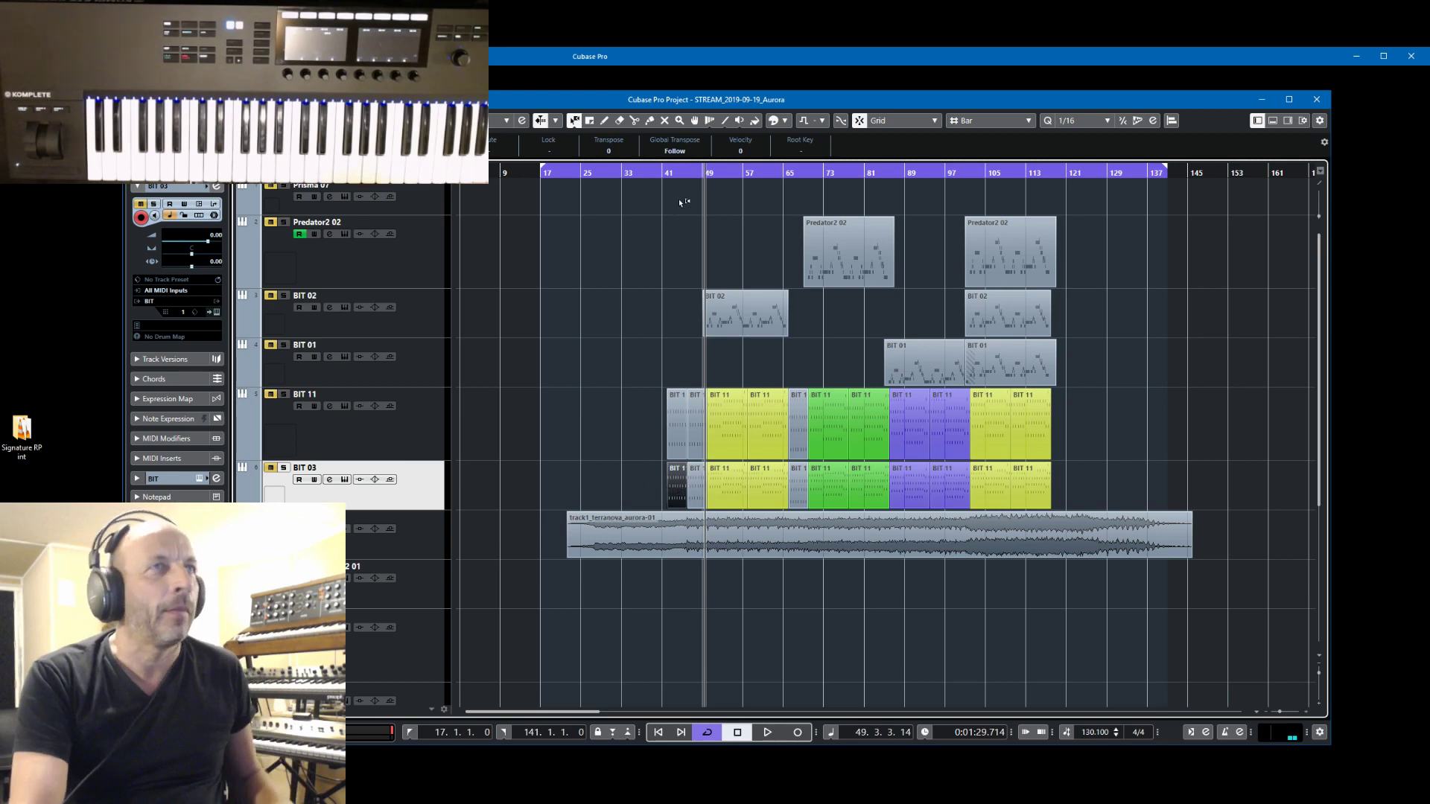
click(656, 174)
key(space)
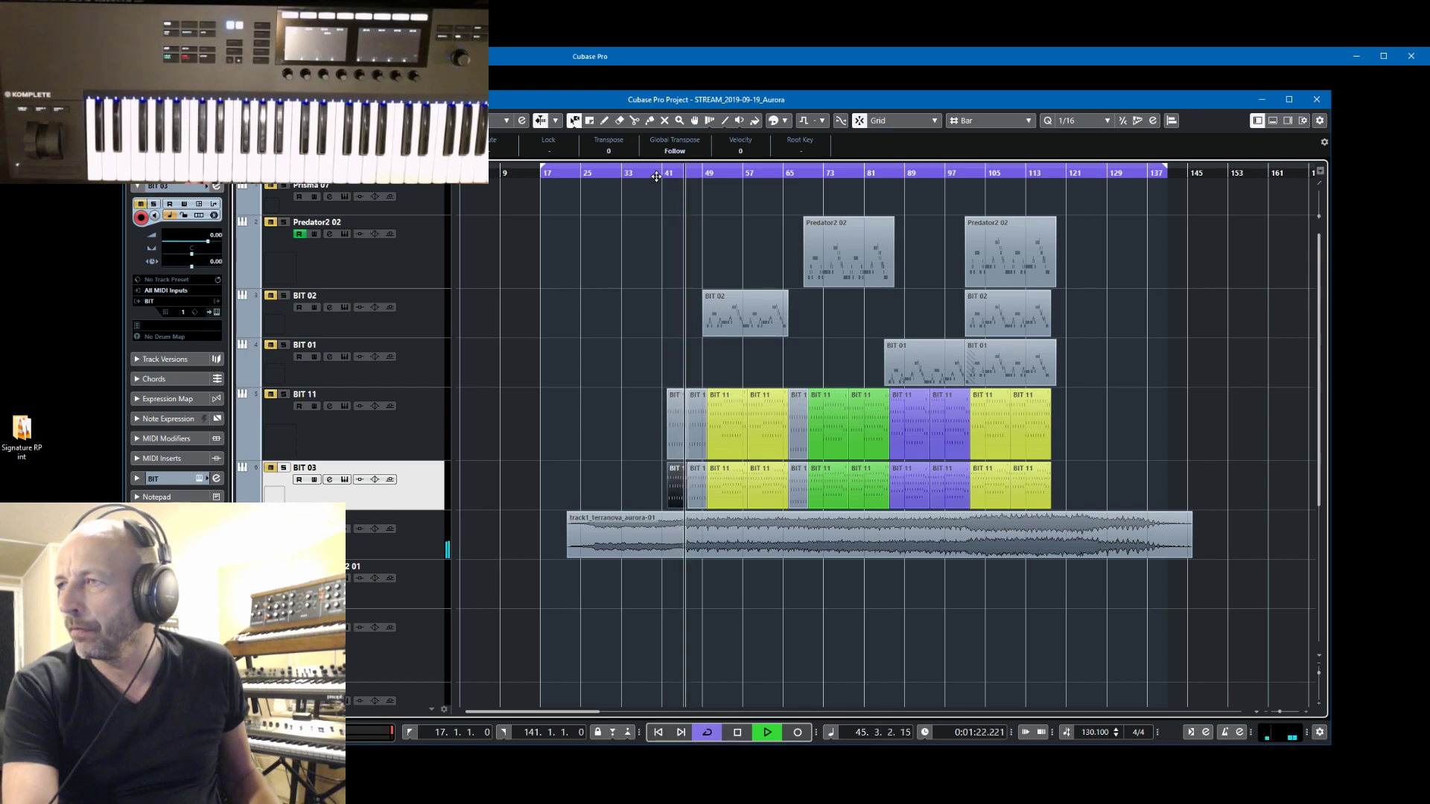
key(space)
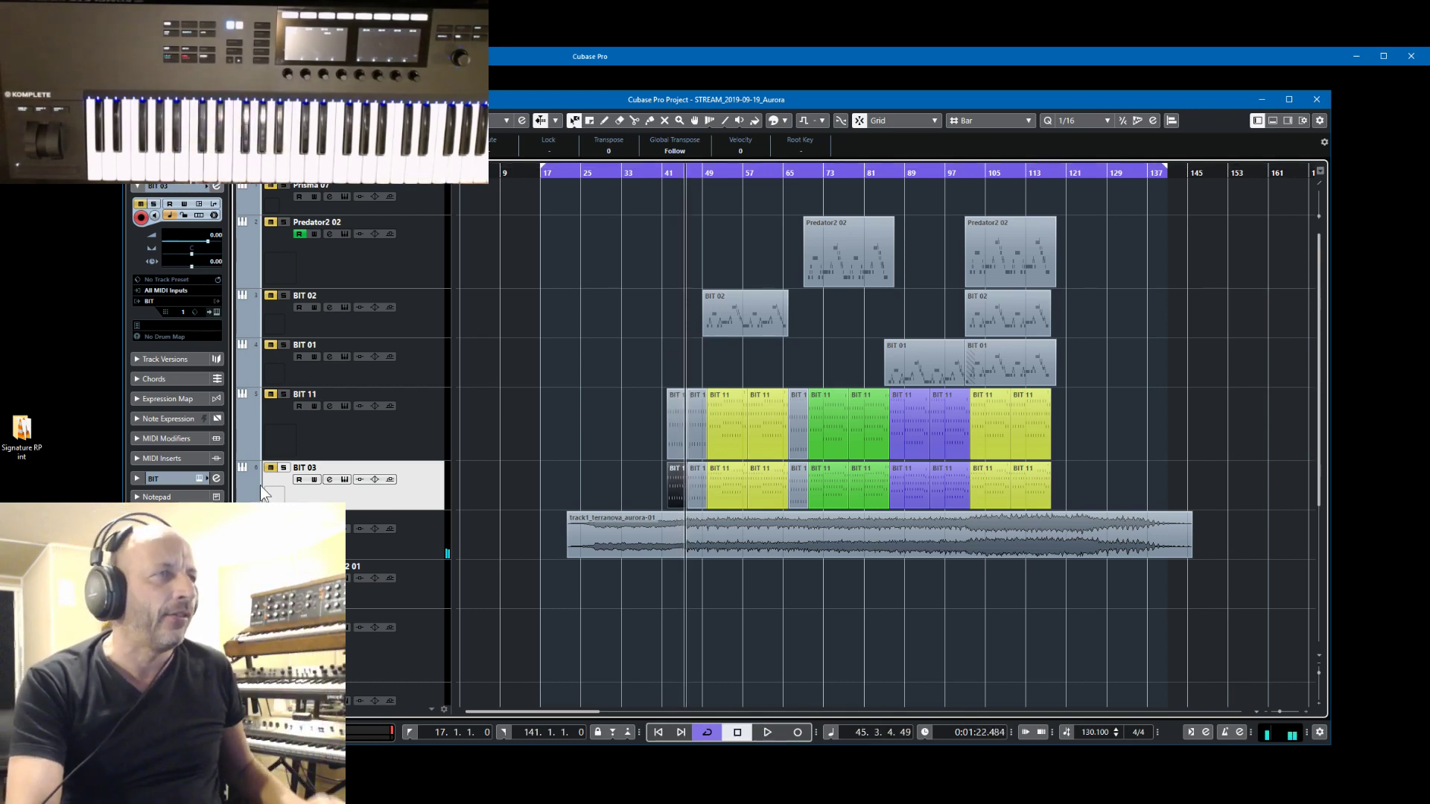
- Solo BIT 03 alongside the reference, resume playback and reopen the BIT 03 synth
click(283, 468)
key(space)
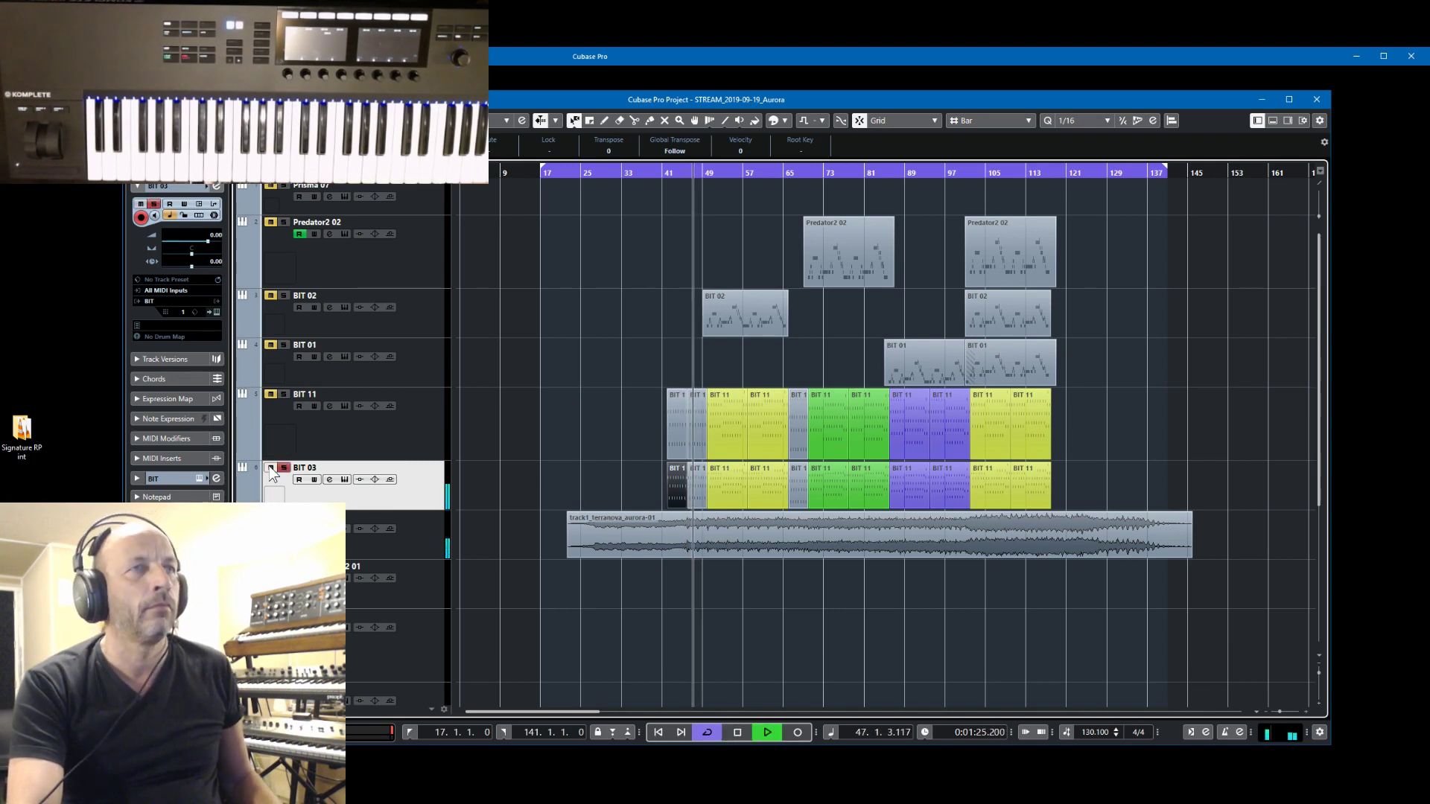
click(214, 312)
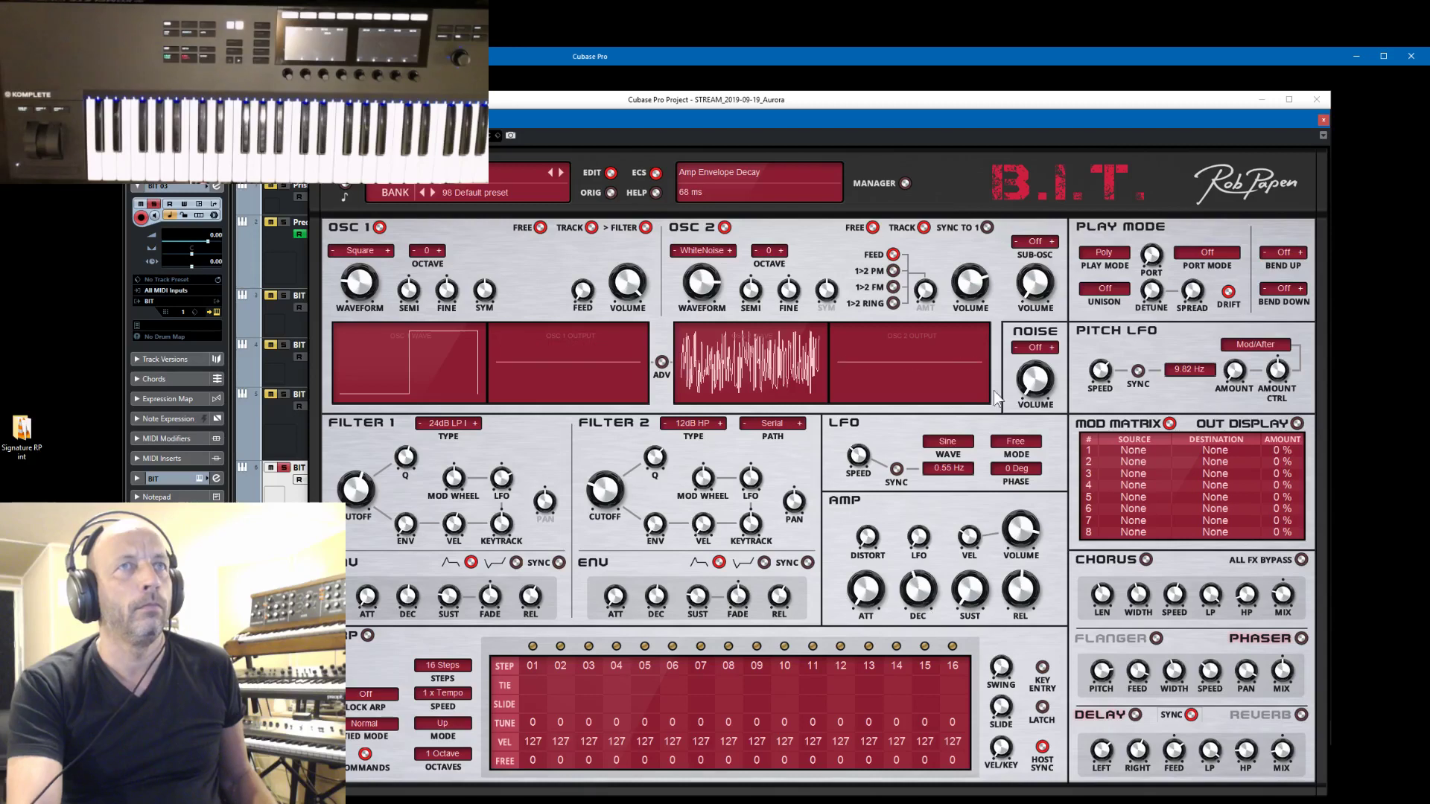
- Fine-tune the amp envelope decay and the Osc 1 volume while the parts play
drag(919, 593, 916, 615)
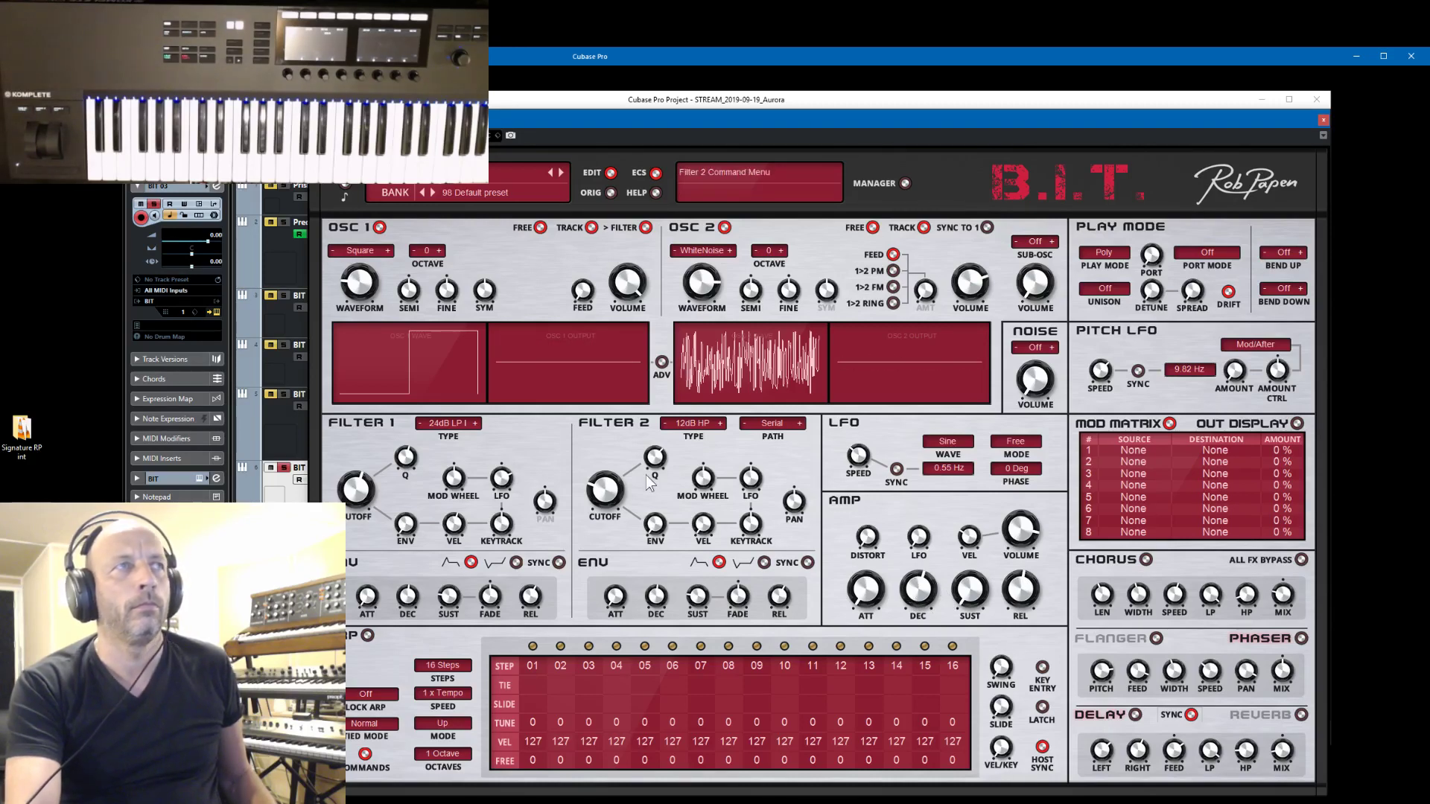
drag(628, 287, 627, 265)
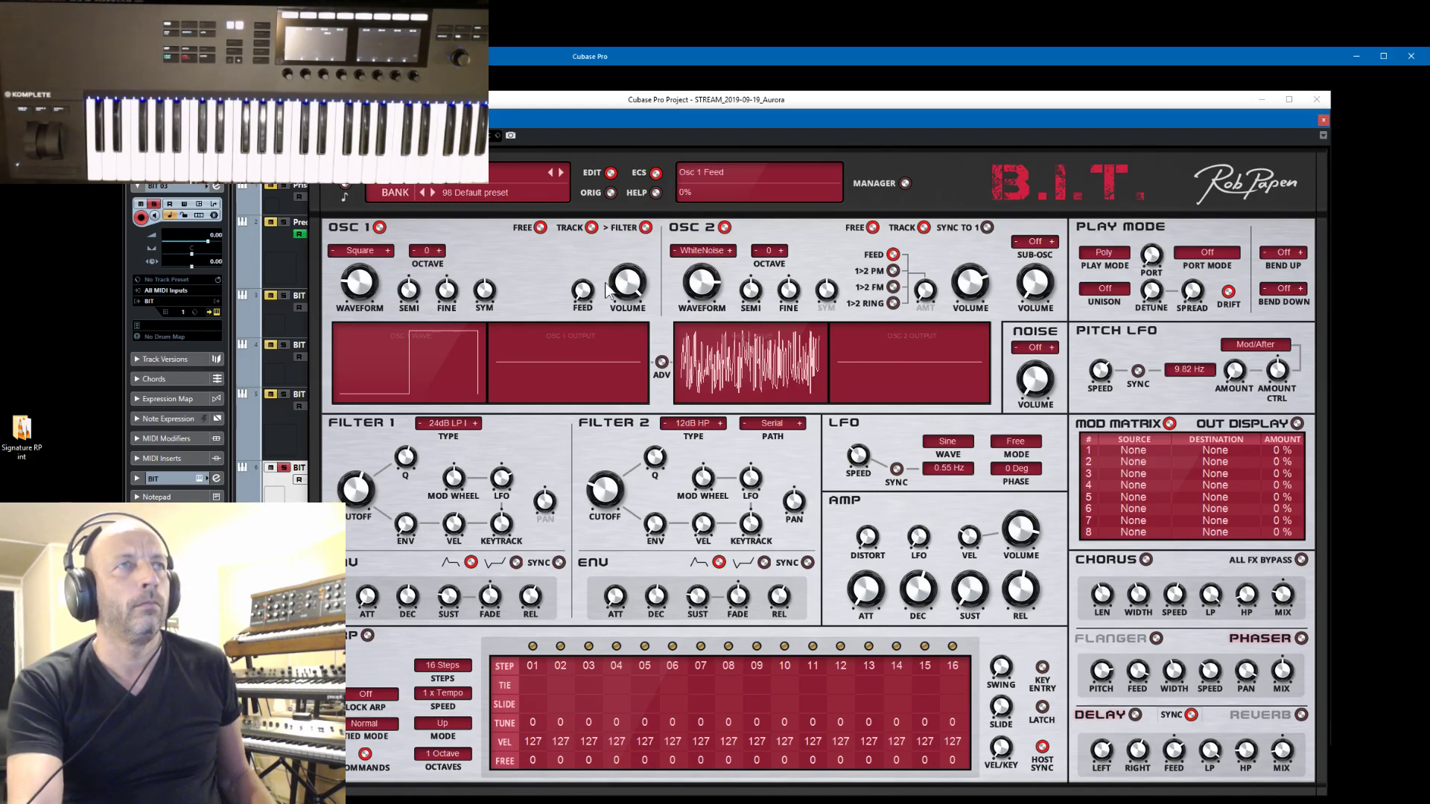
drag(631, 314, 631, 300)
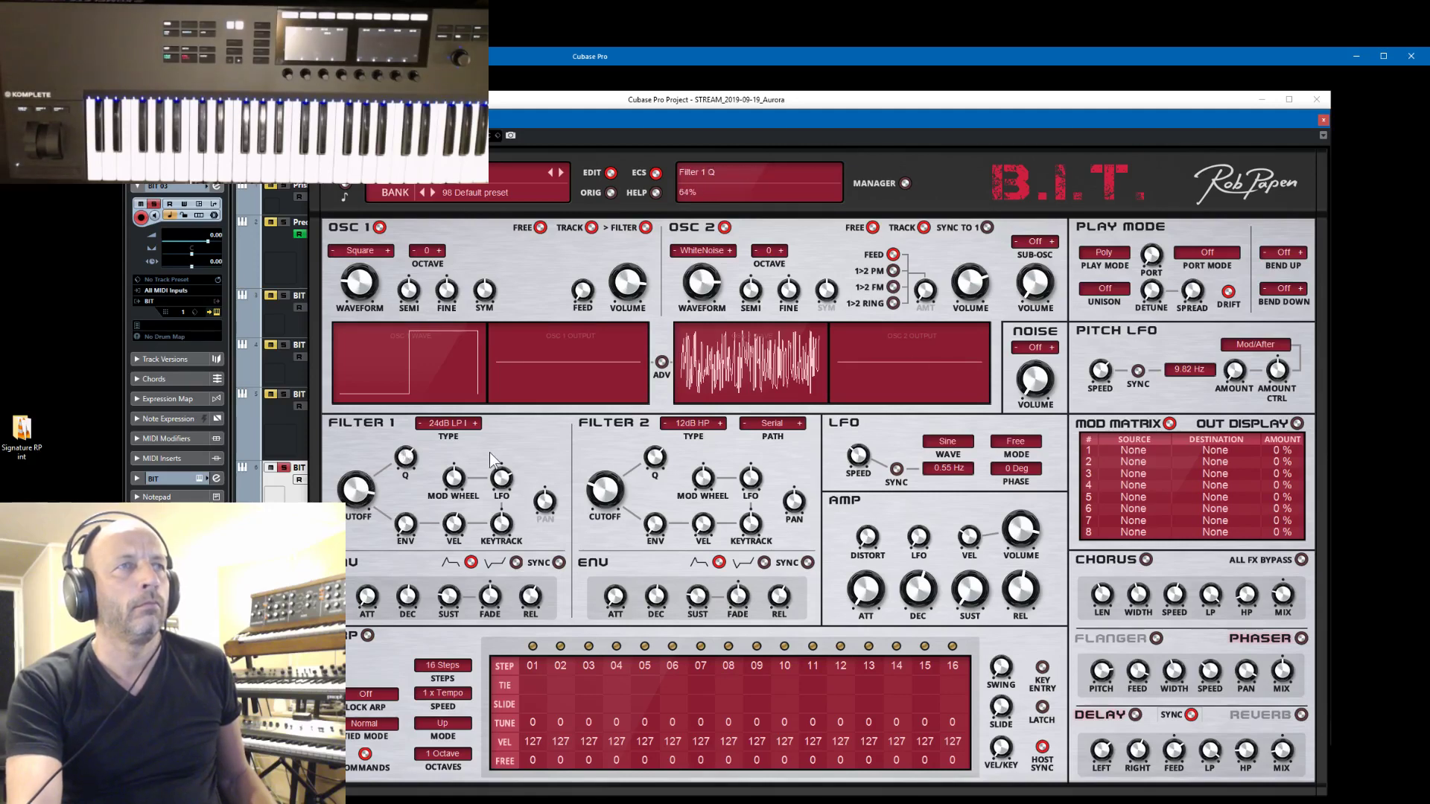
- Adjust the Filter 2 cutoff and try the envelope amount settings of both filters
mouse_move(596, 485)
mouse_down()
mouse_move(606, 462)
mouse_move(610, 497)
mouse_up()
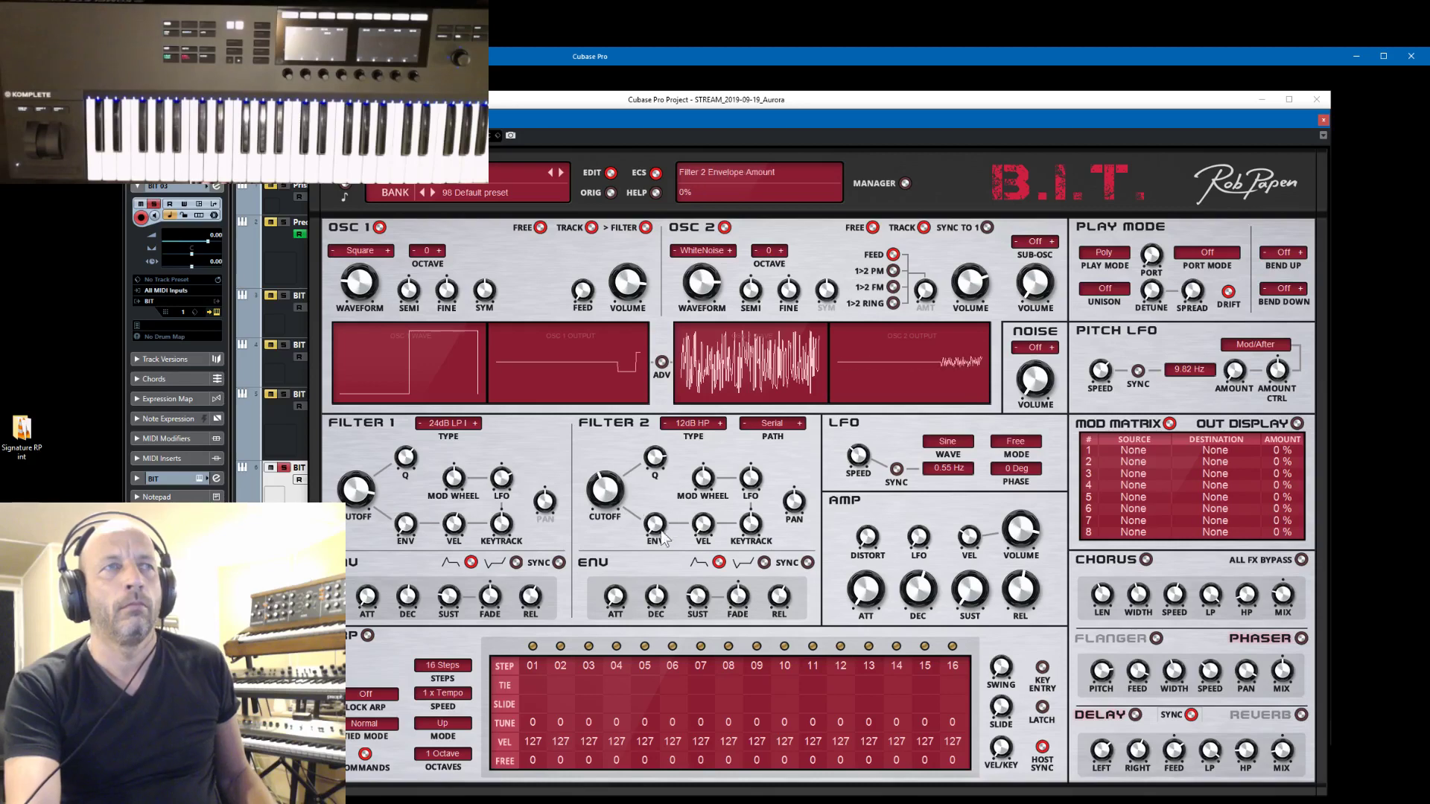
scroll(713, 505, up, 3)
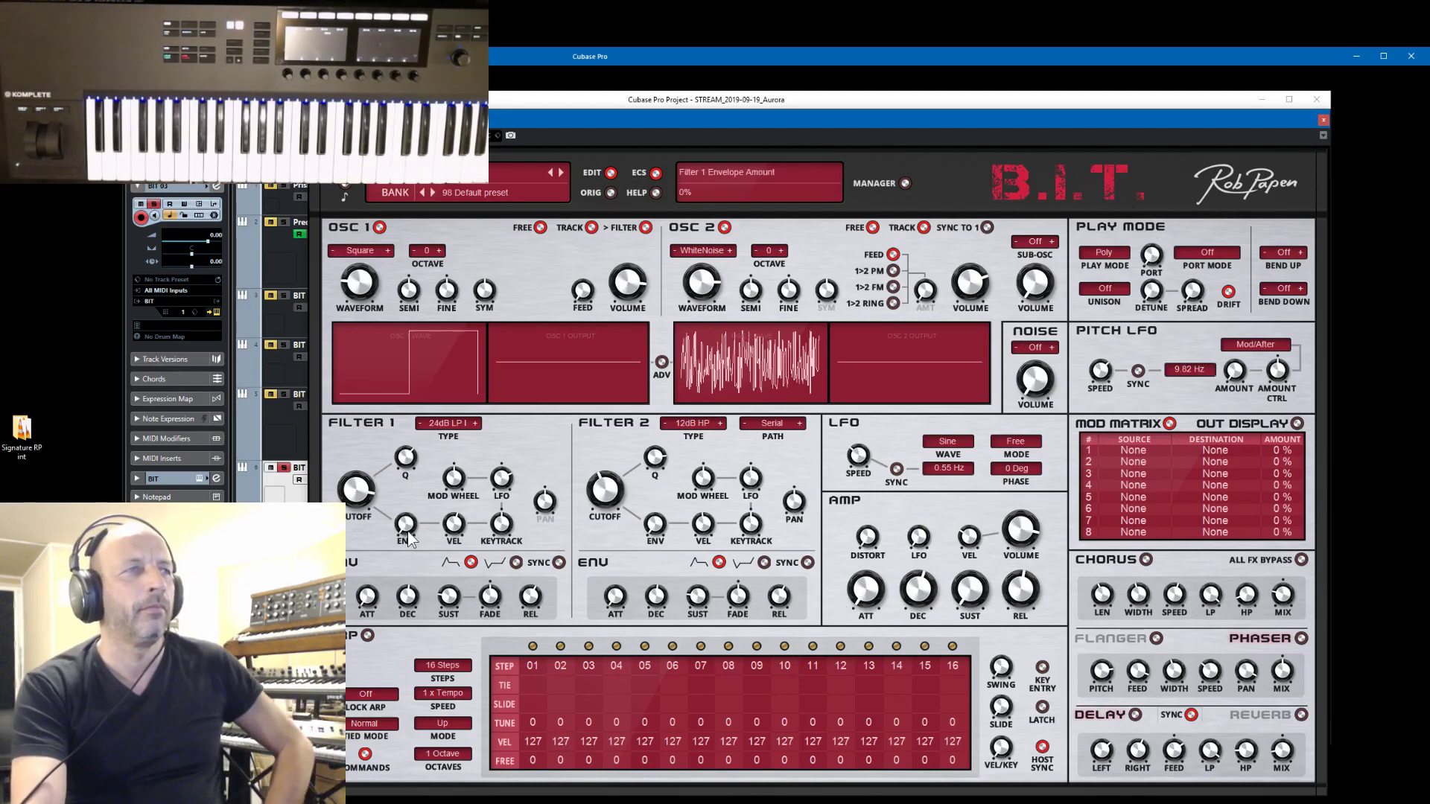
drag(412, 506, 414, 498)
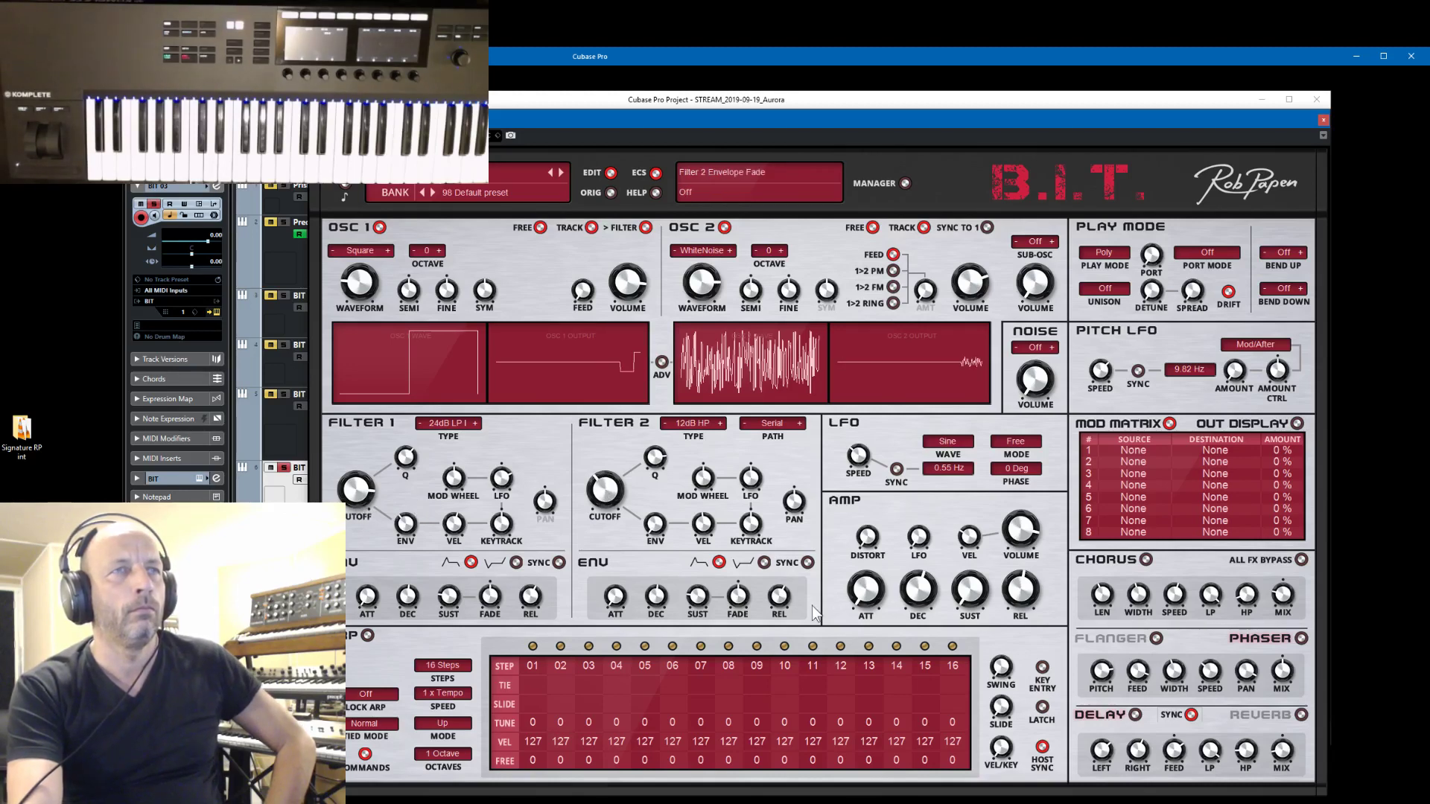
- Lengthen the amp envelope decay to about 218 ms, enable the Delay and shorten its left length to a 1/8 value
scroll(924, 591, down, 2)
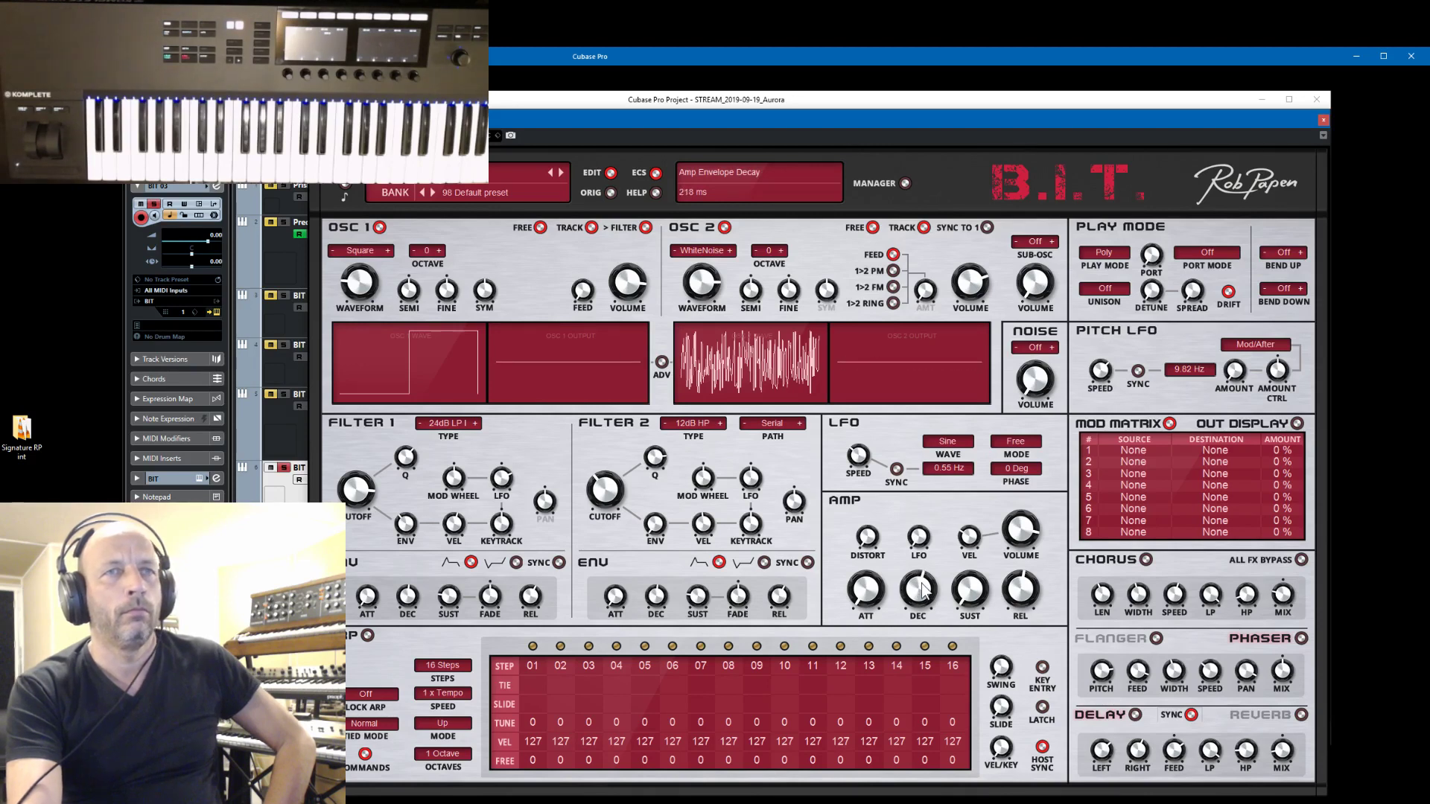
scroll(923, 590, up, 3)
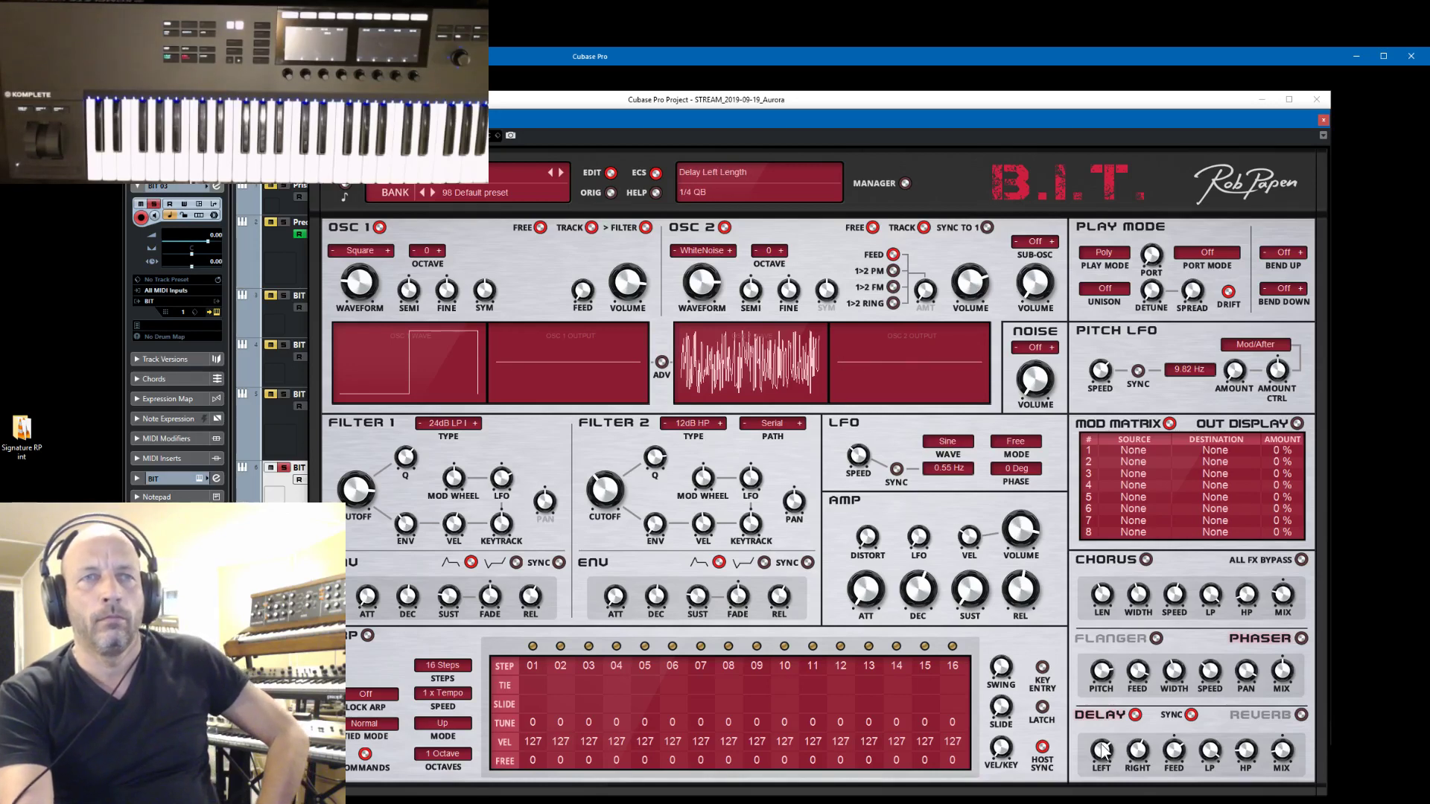
scroll(1102, 750, down, 1)
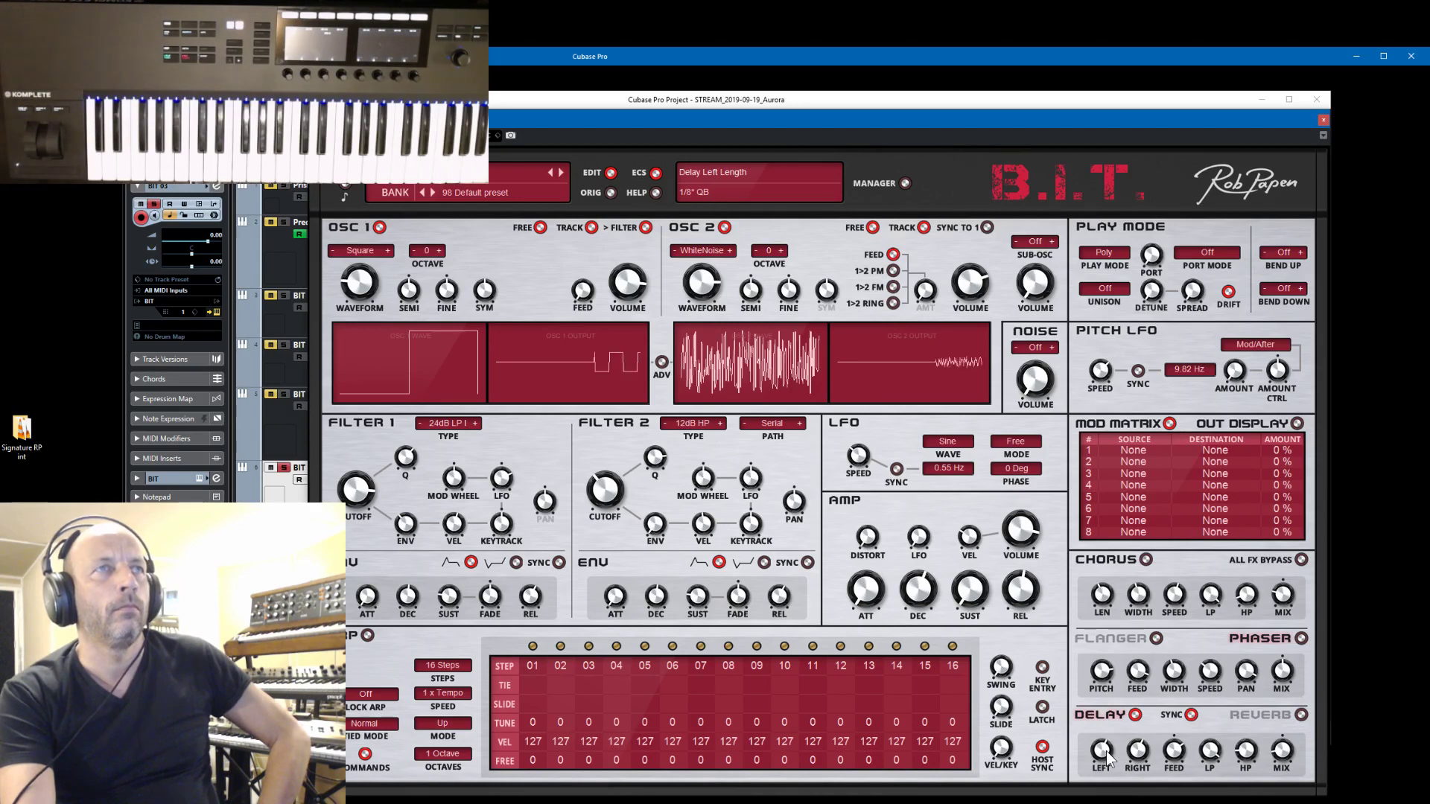
scroll(1108, 755, down, 1)
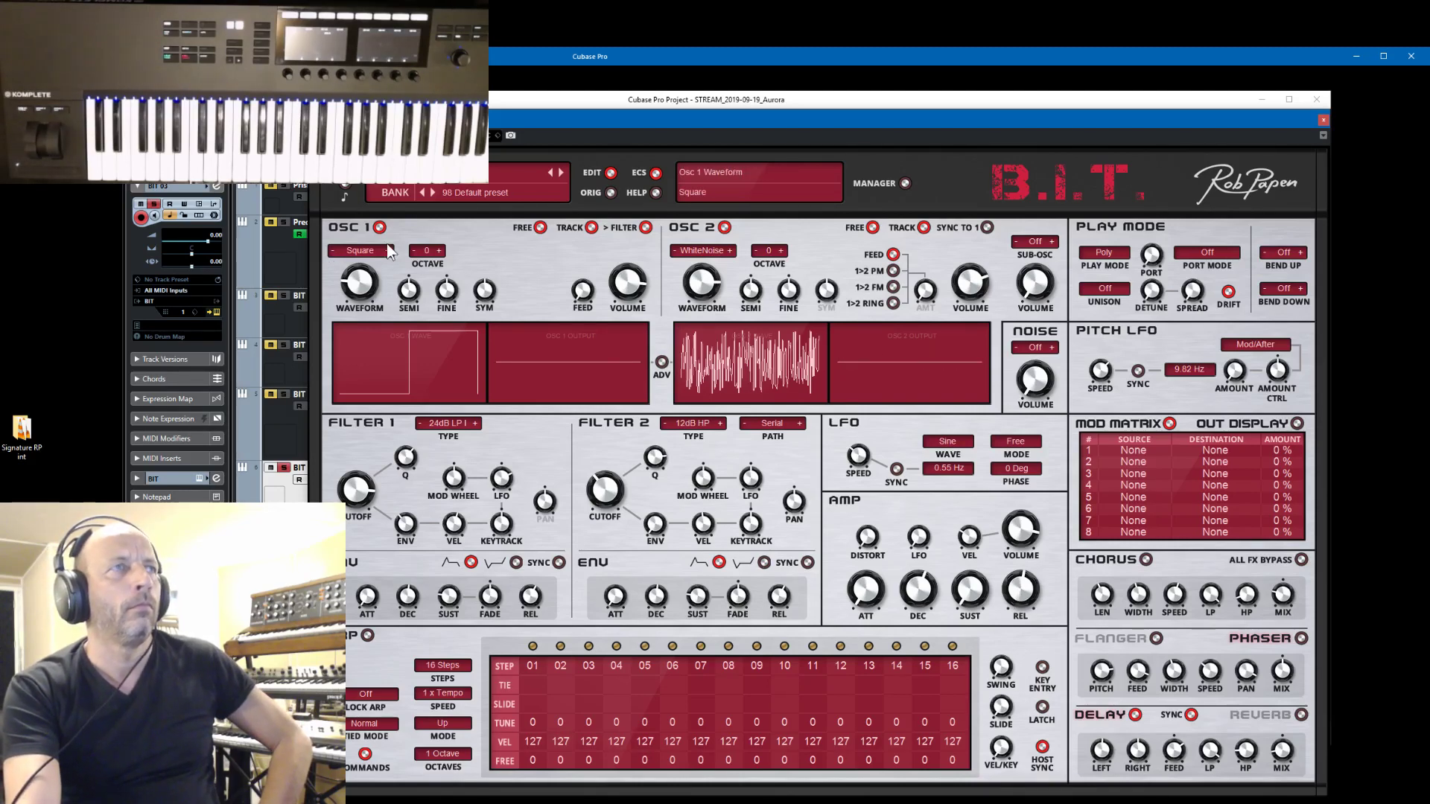
- Try the Osc 1 octave at -1, set it to +1 with an amp decay of about 148 ms, and stop playback at bar 39
click(413, 251)
click(439, 252)
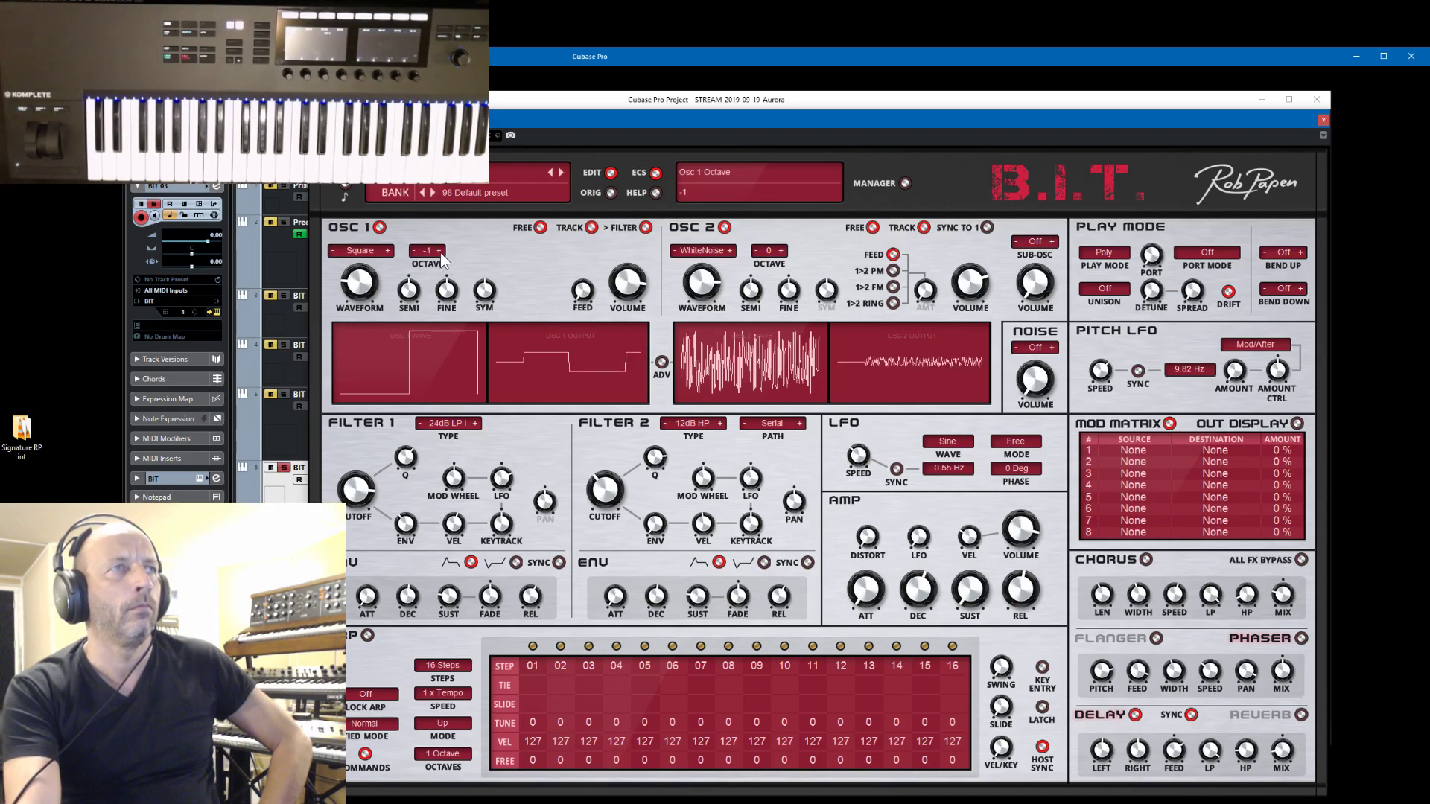
click(439, 252)
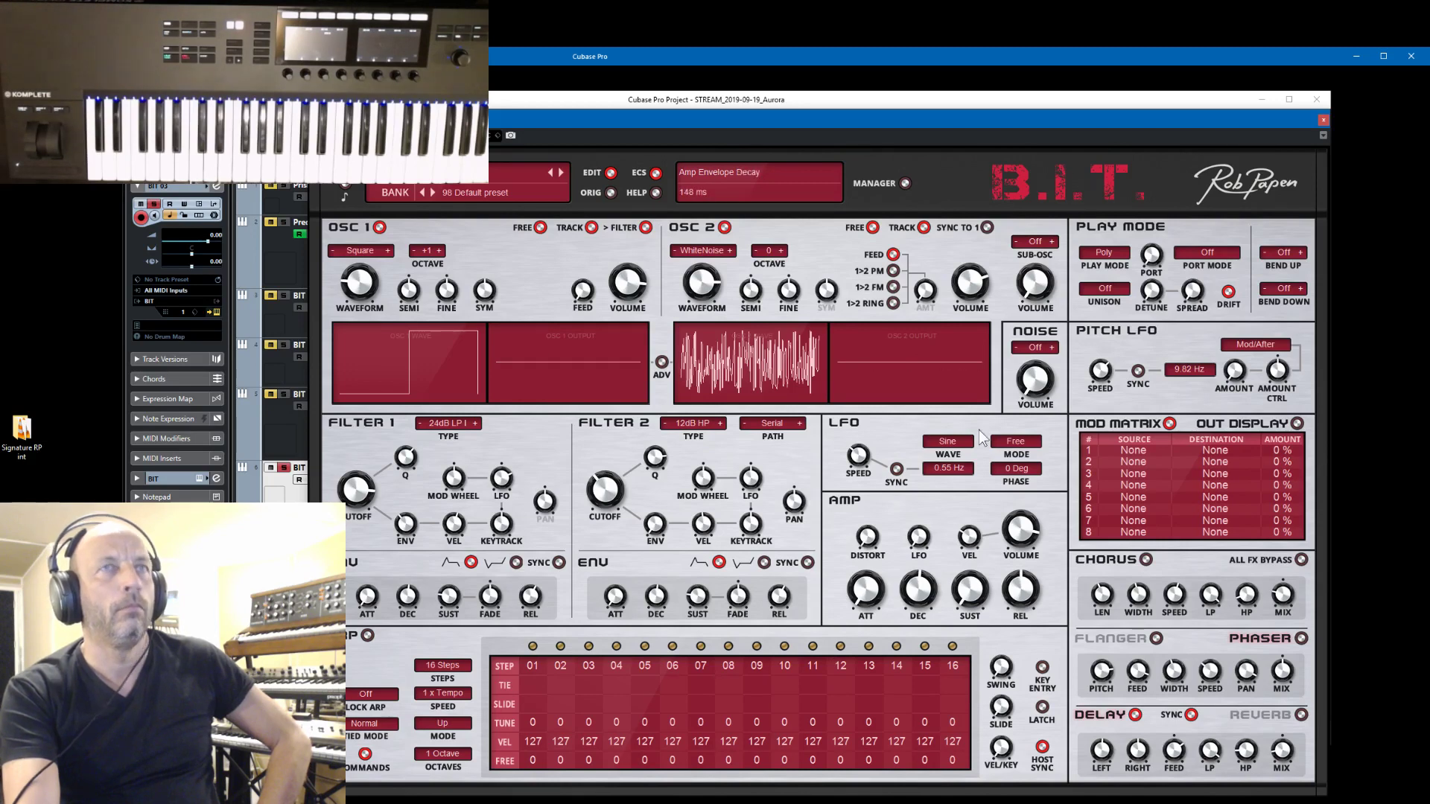
click(1323, 121)
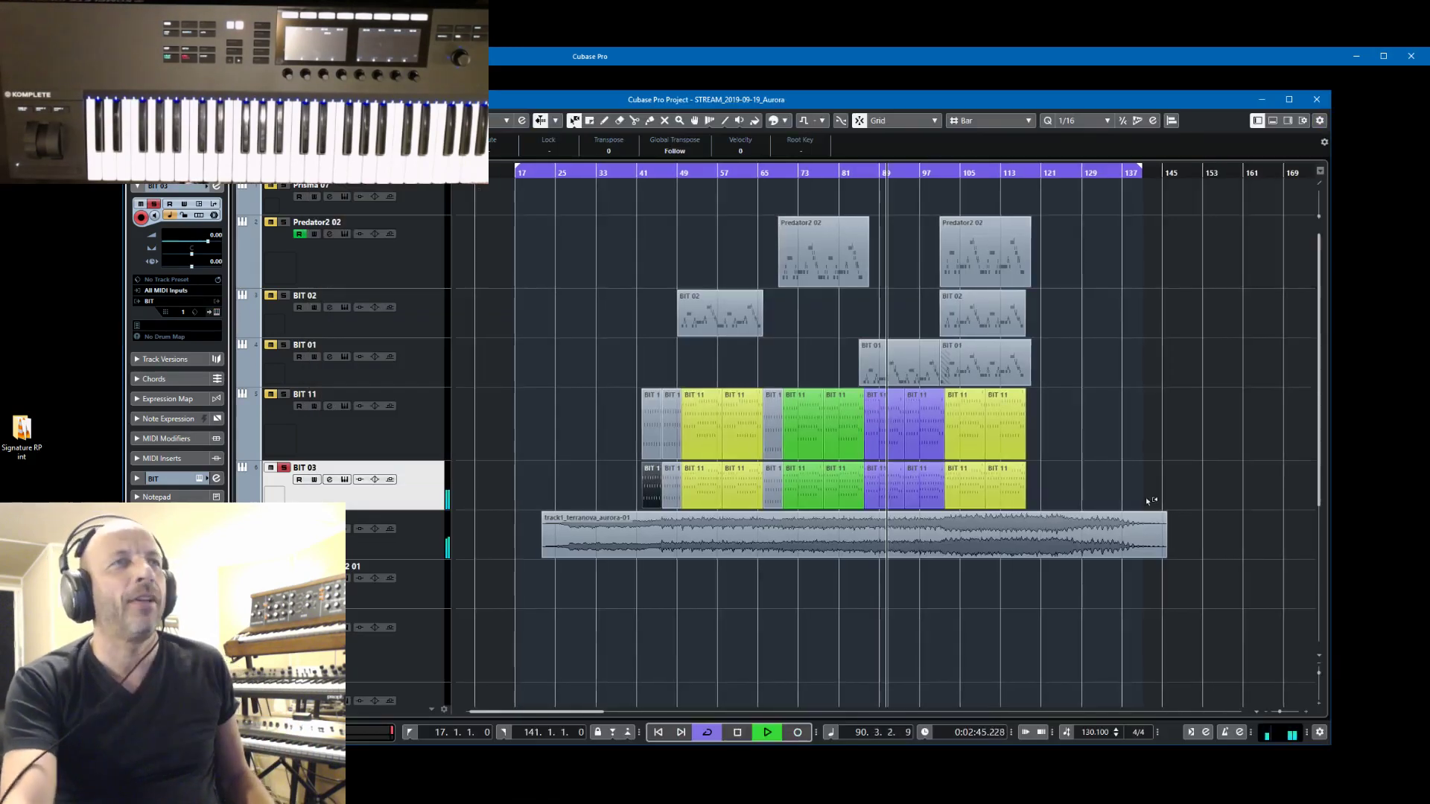
key(space)
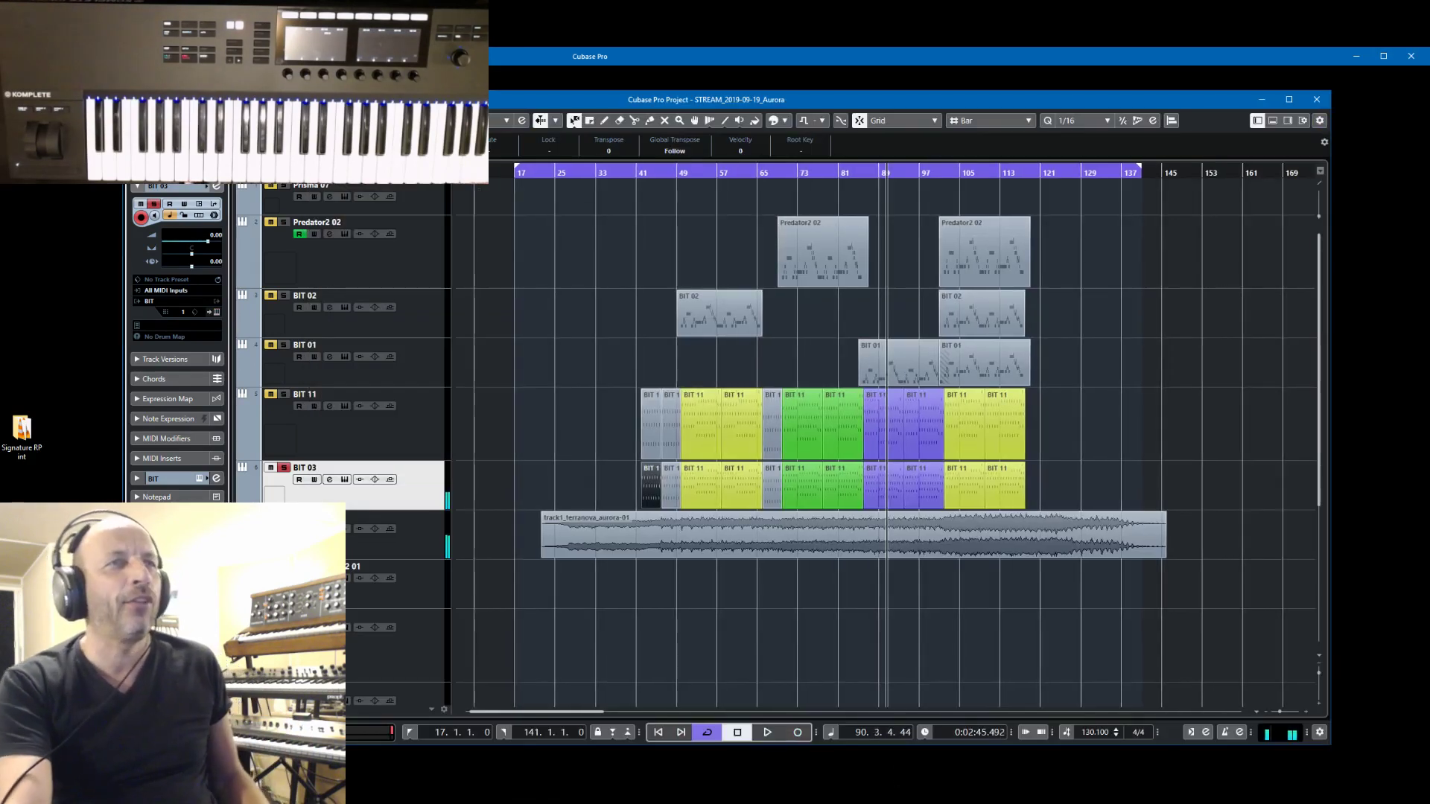
click(624, 171)
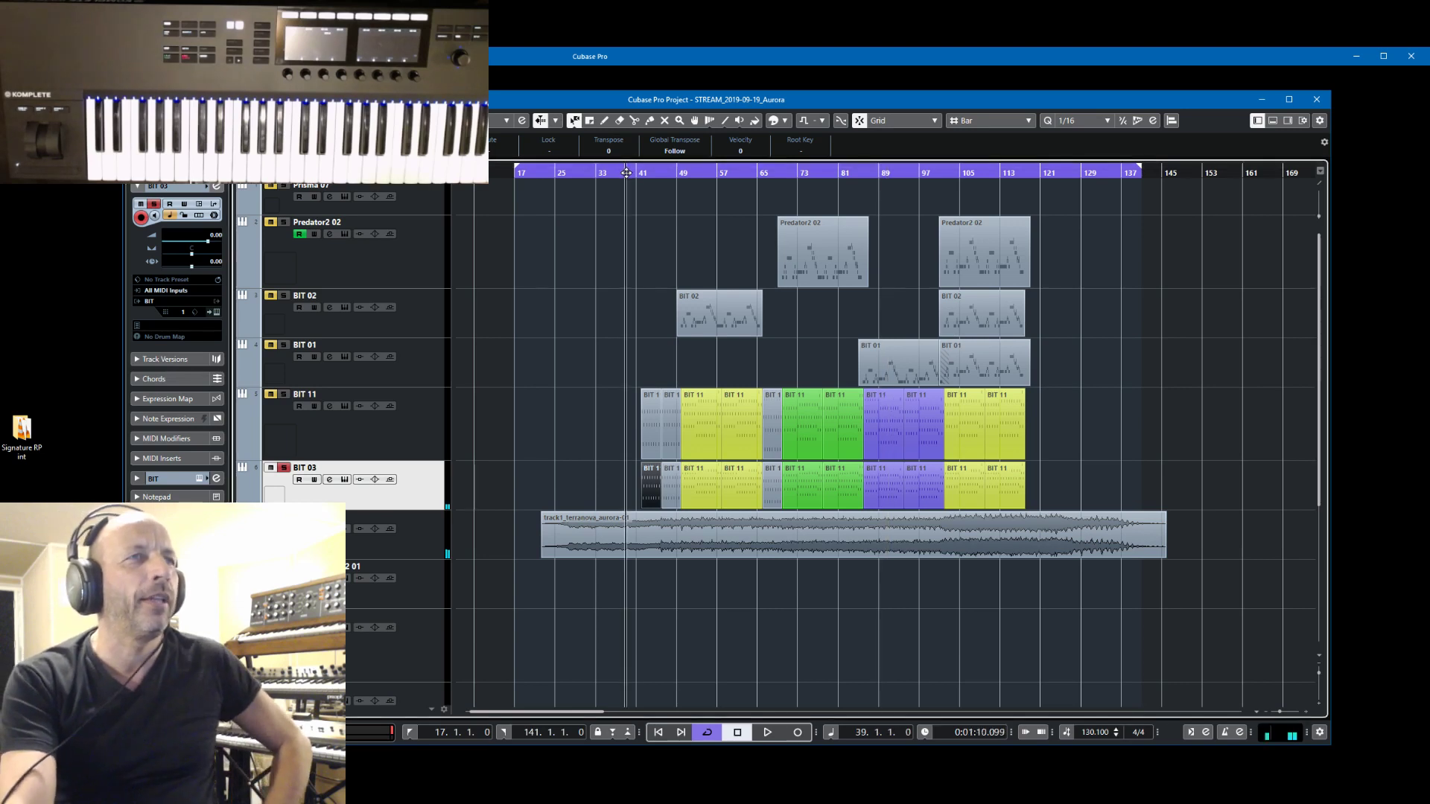
- Open the synth of the BIT 02 track with The Fusion Brass 2 preset and move its window fully into view
click(417, 438)
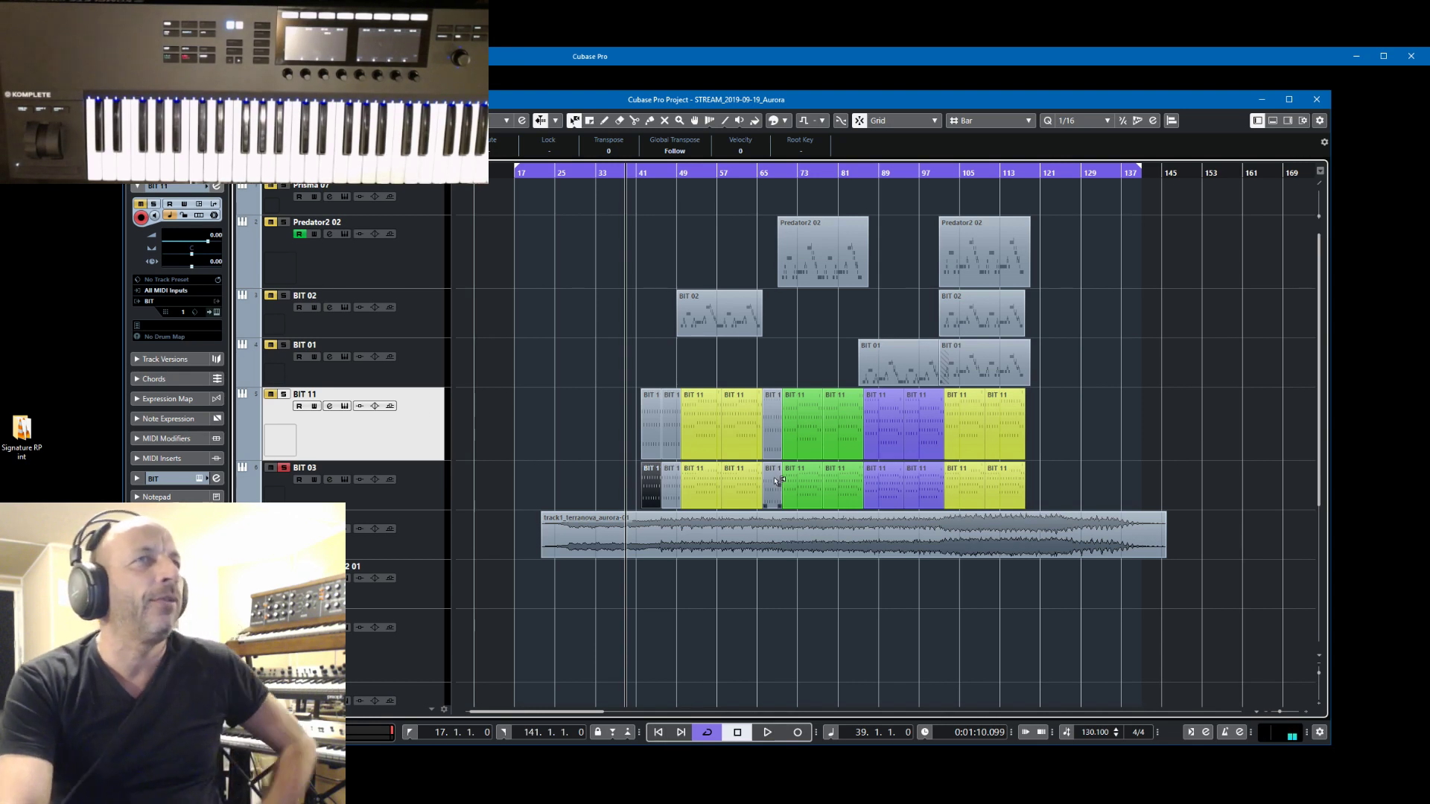
click(421, 320)
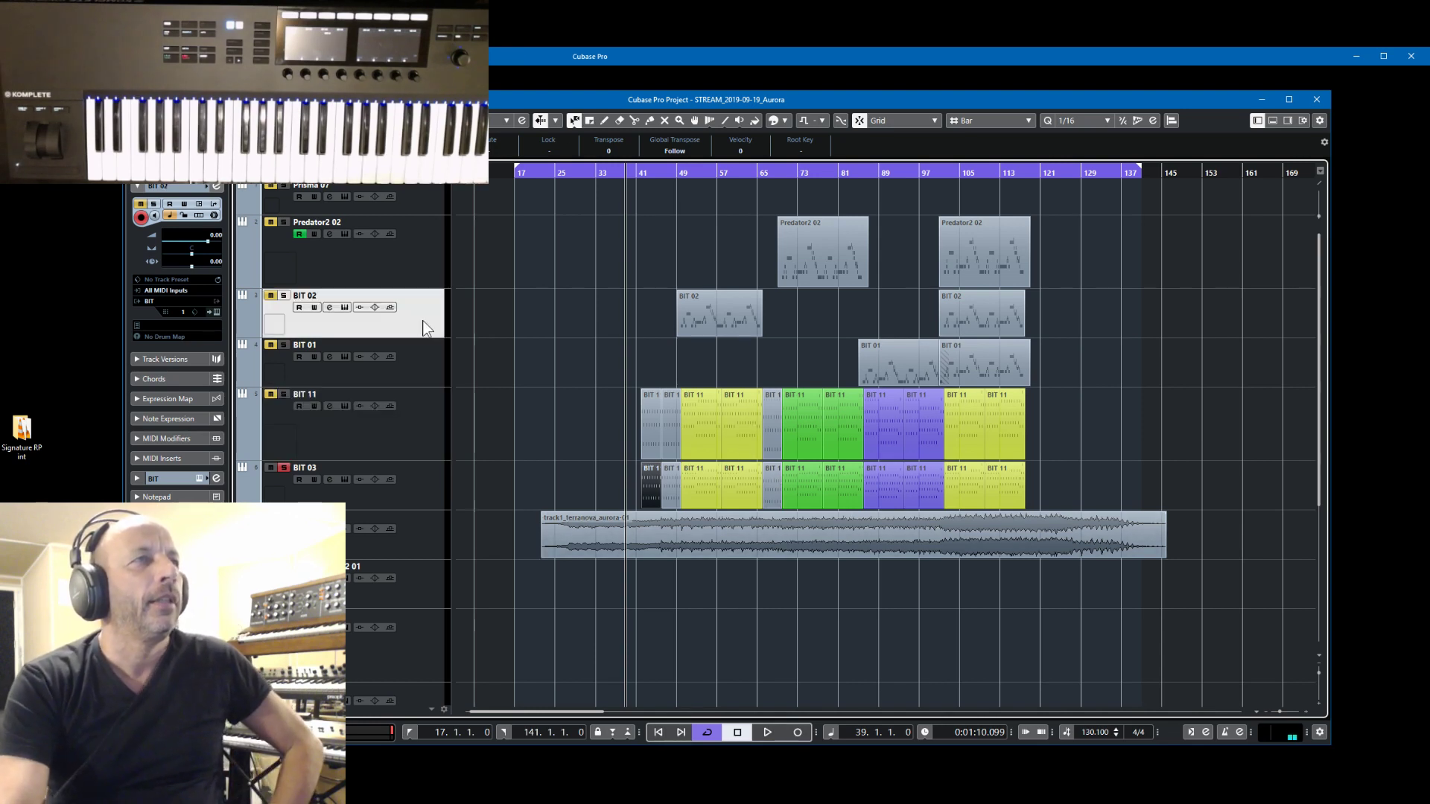
click(215, 312)
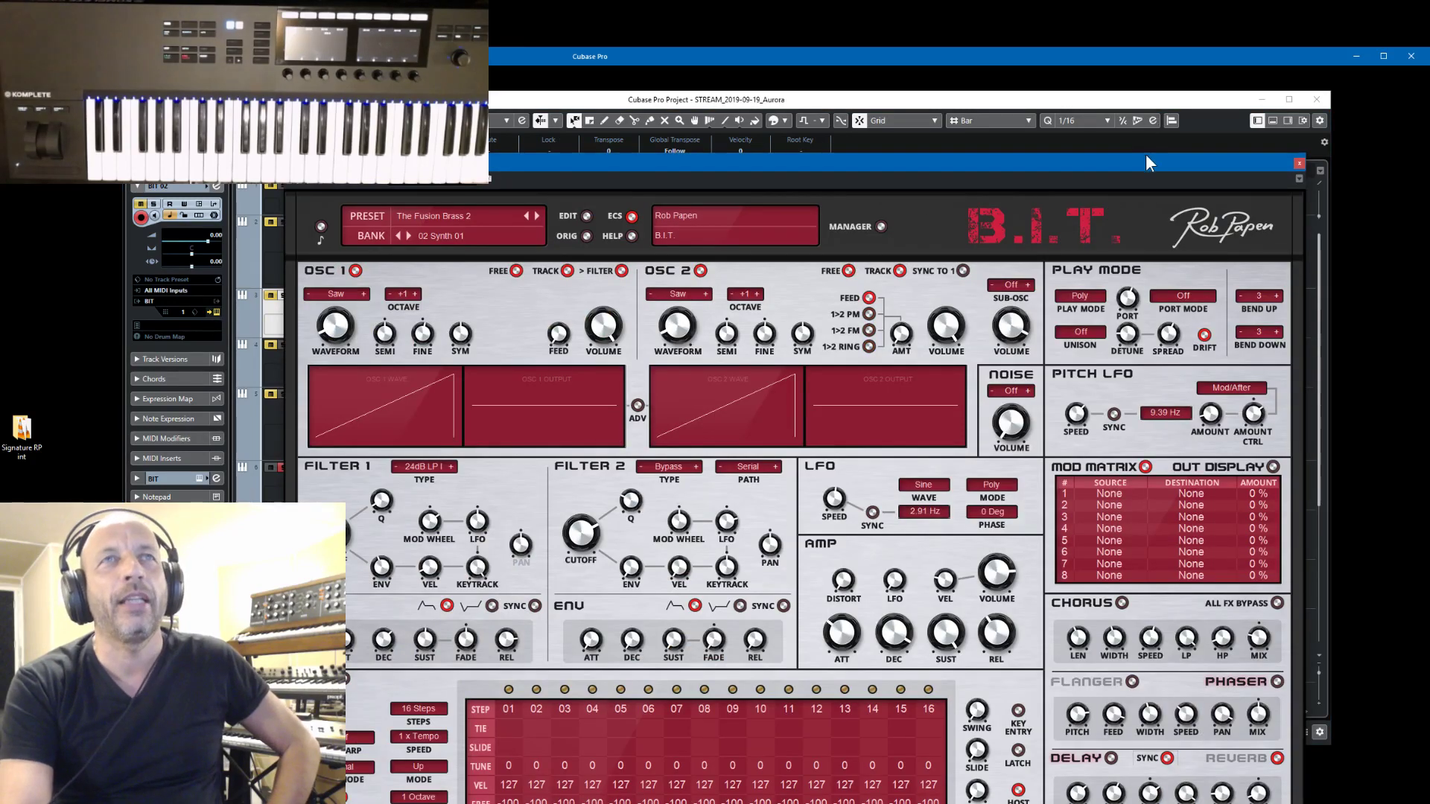
drag(1146, 156, 1204, 104)
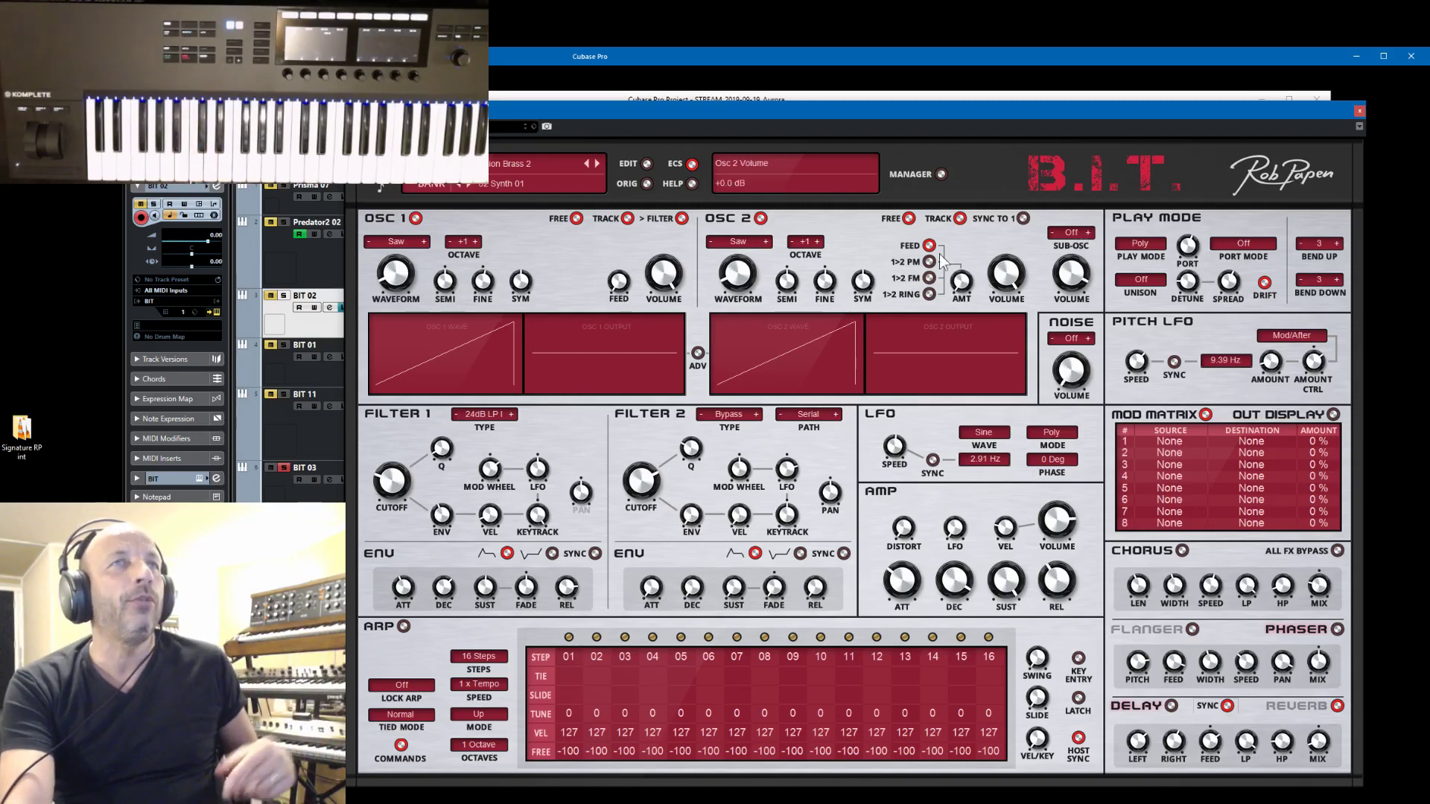
- Close the BIT 02 synth, solo the Predator2 02 track and open its synth
click(298, 266)
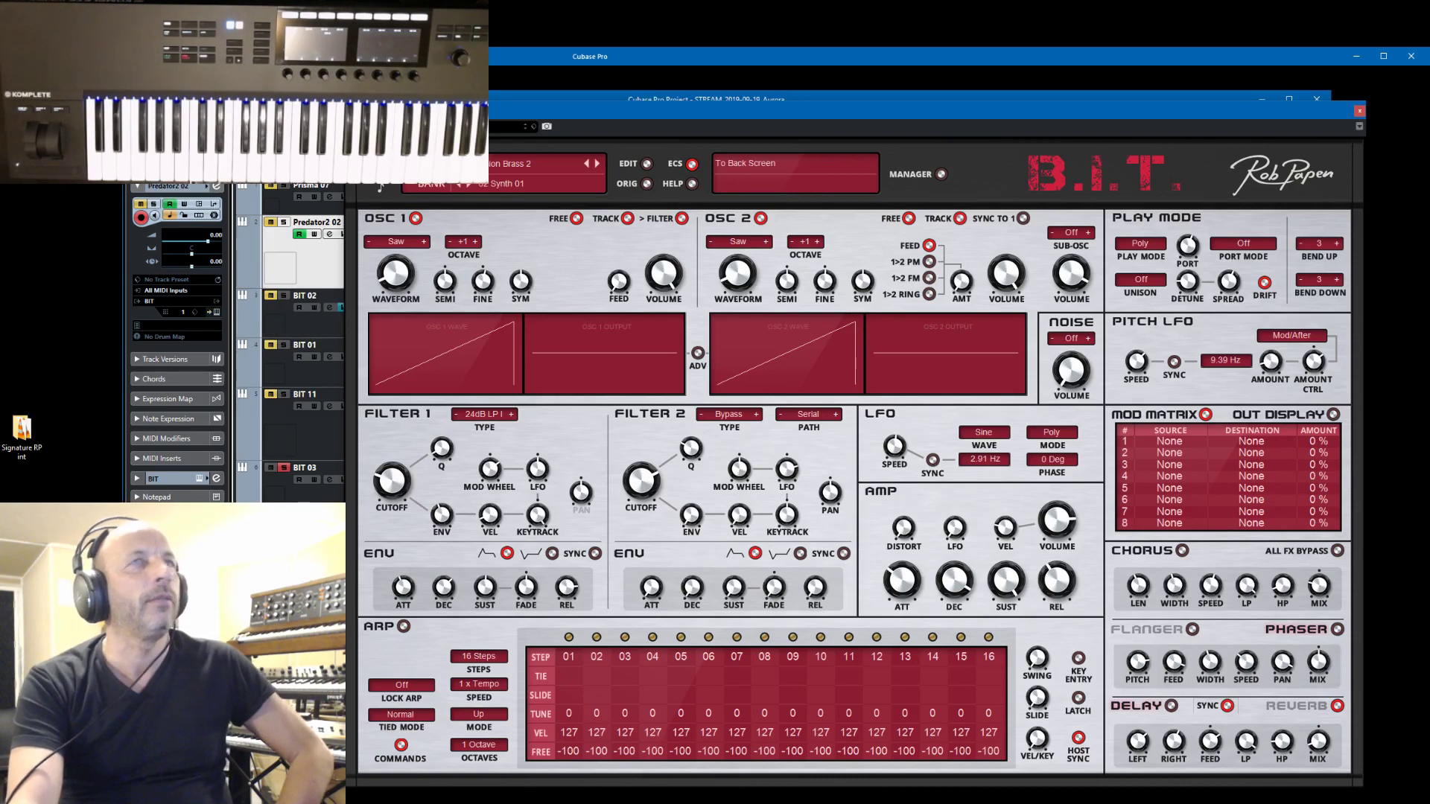
click(1359, 111)
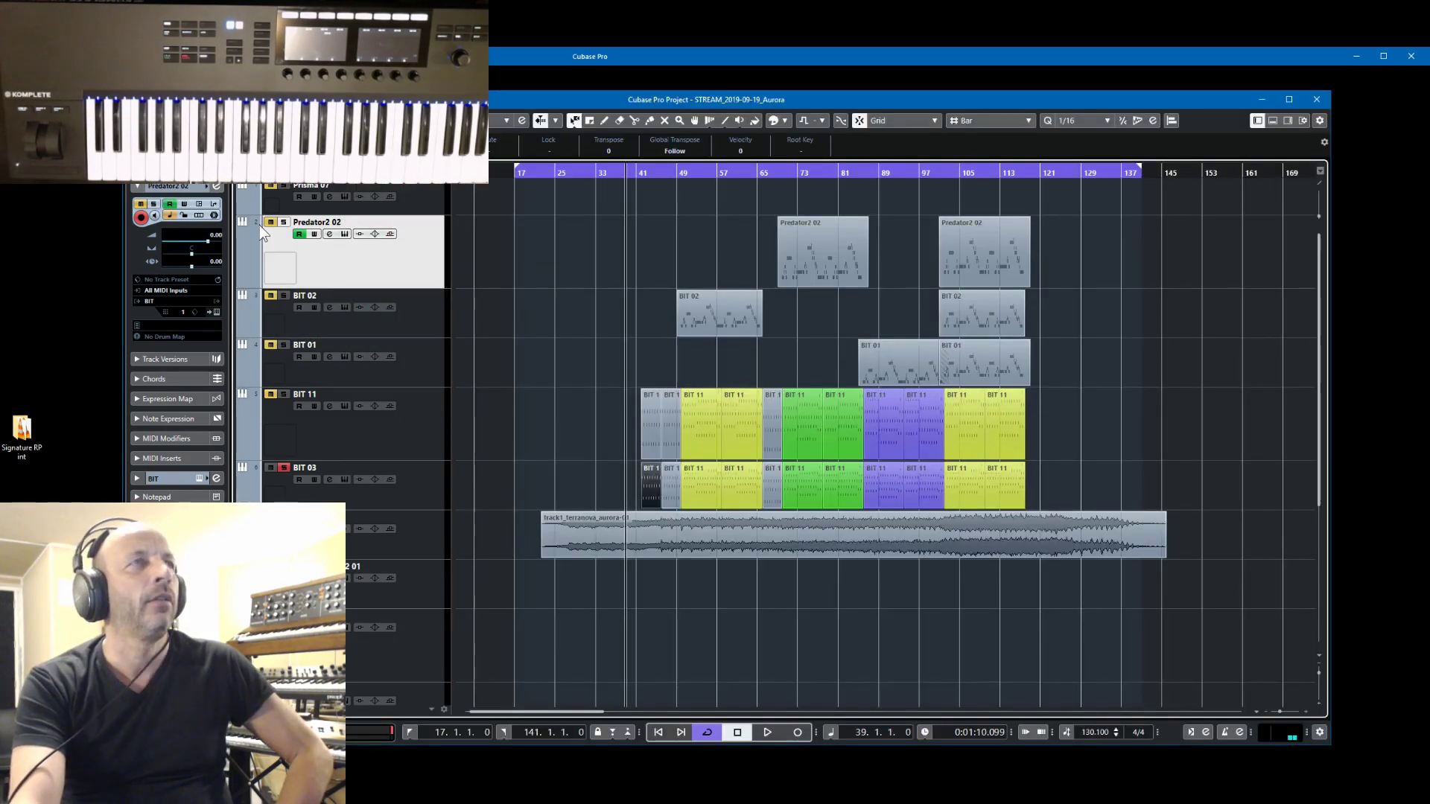
click(283, 222)
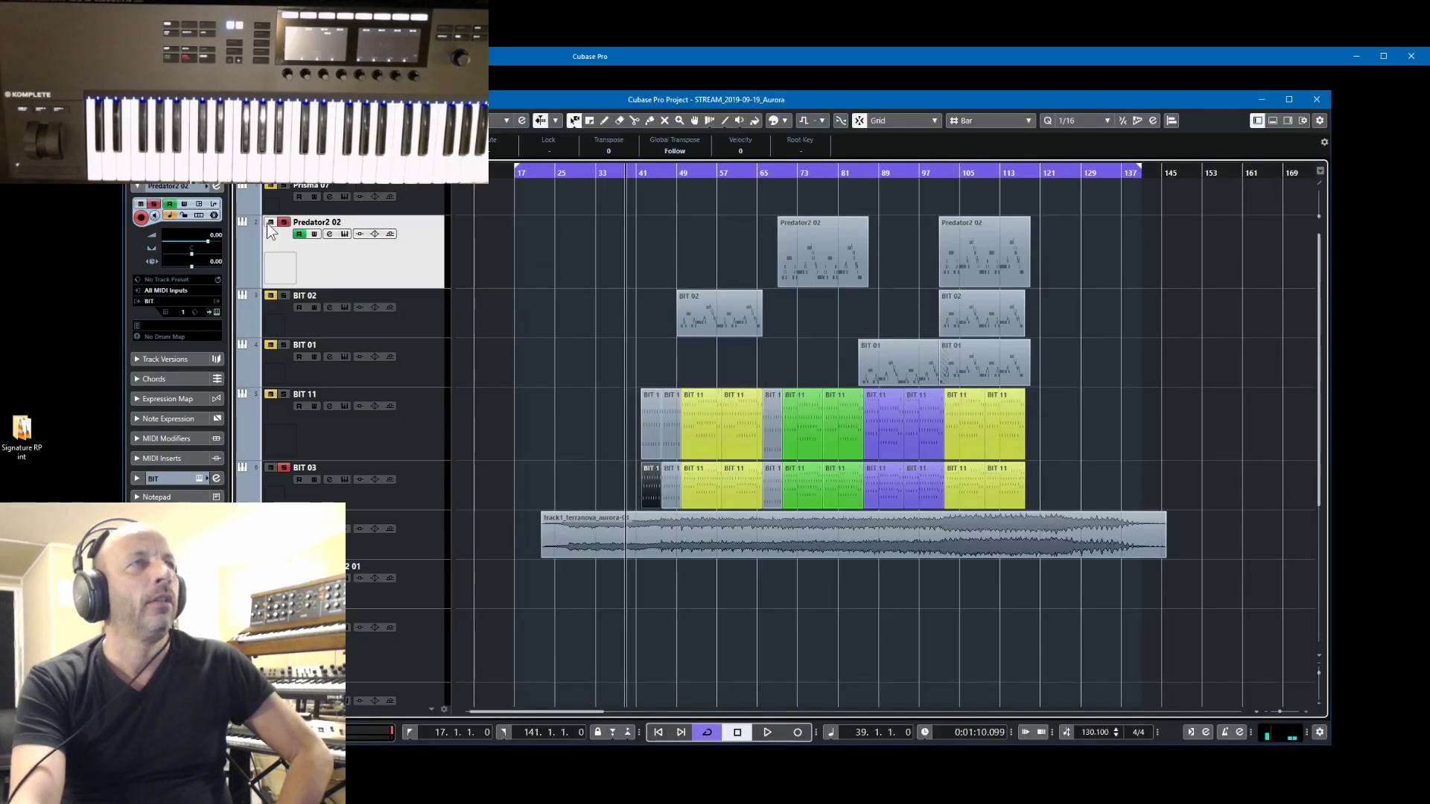
click(216, 312)
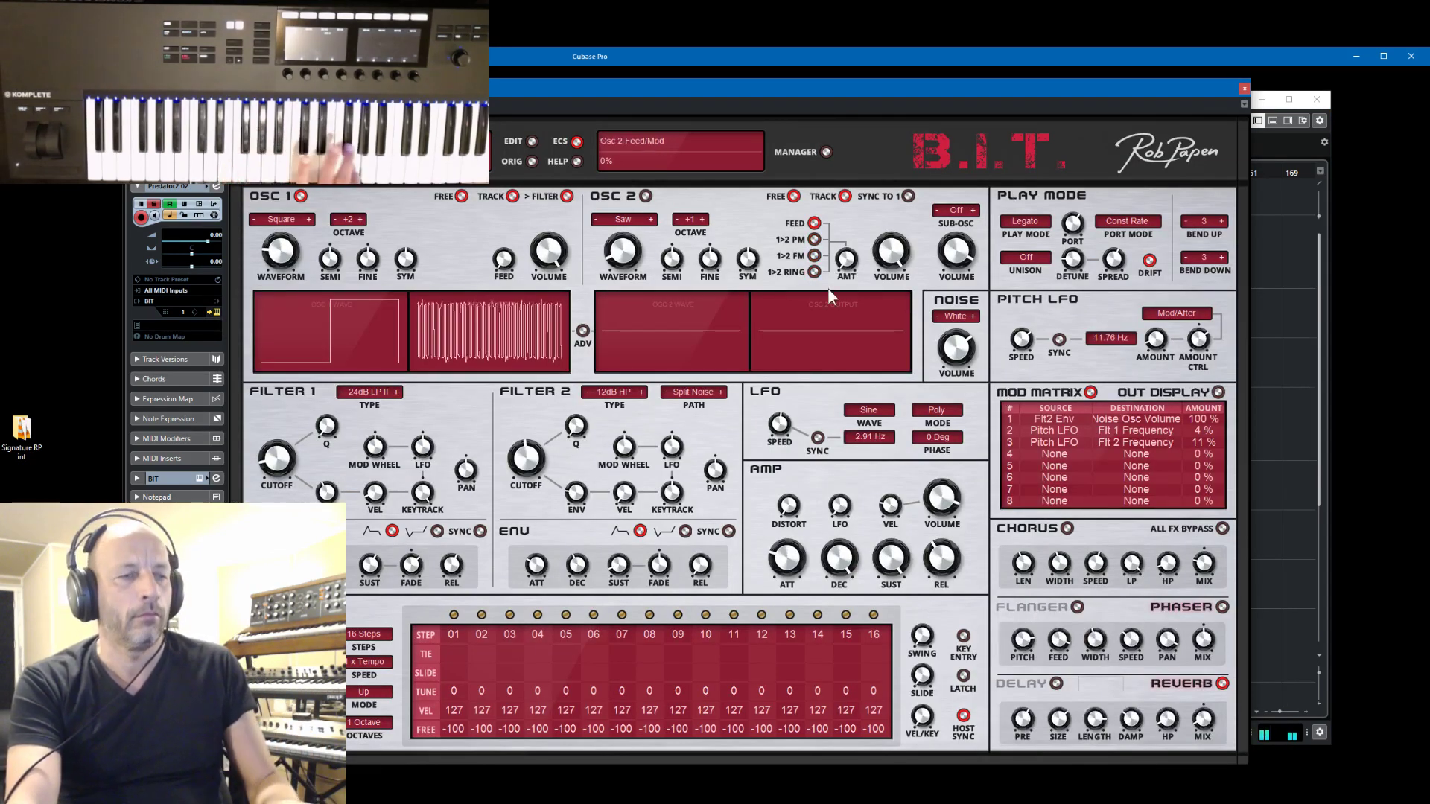
- Load the Default preset from the 98 Default preset bank and try the Osc 1 feed amount
click(823, 152)
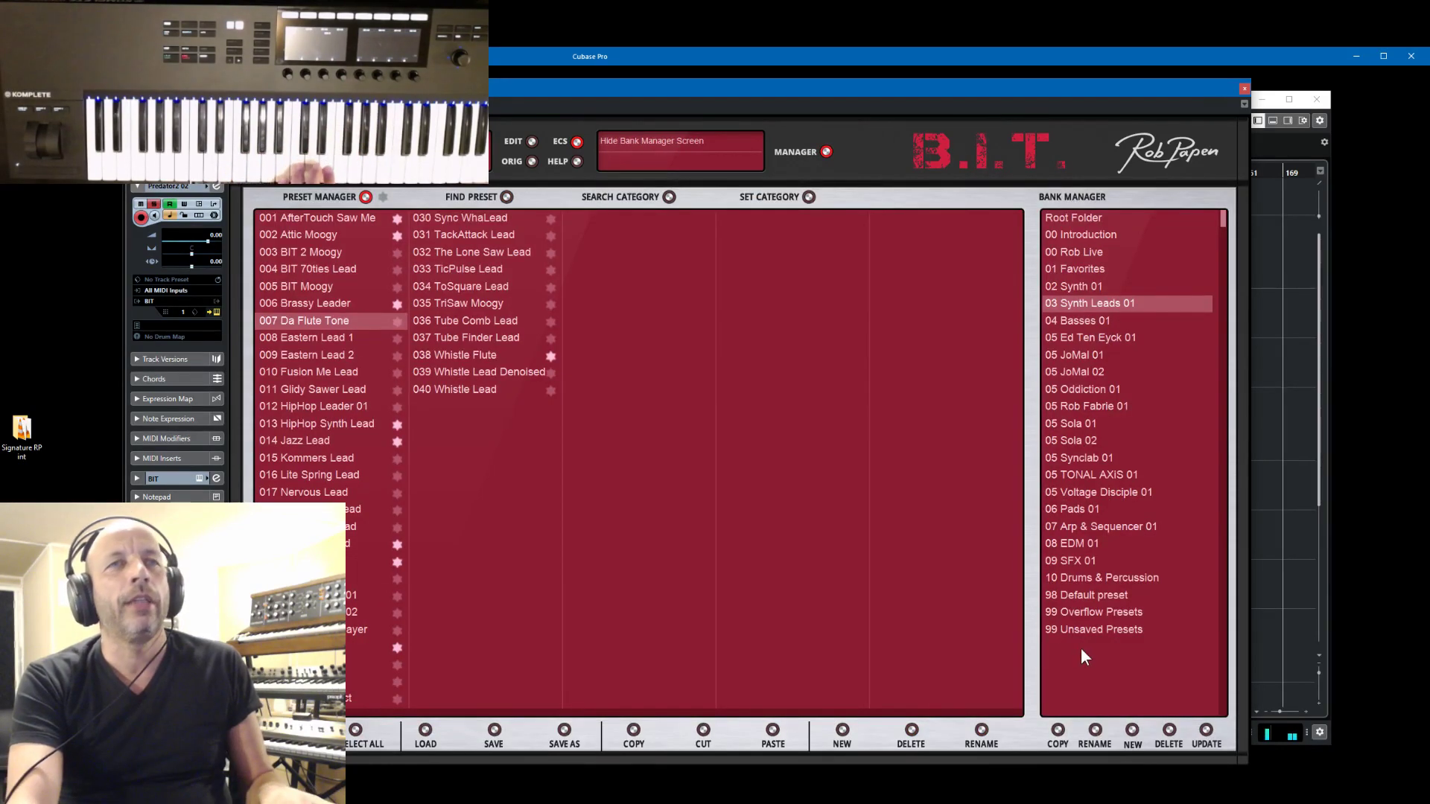
click(1101, 594)
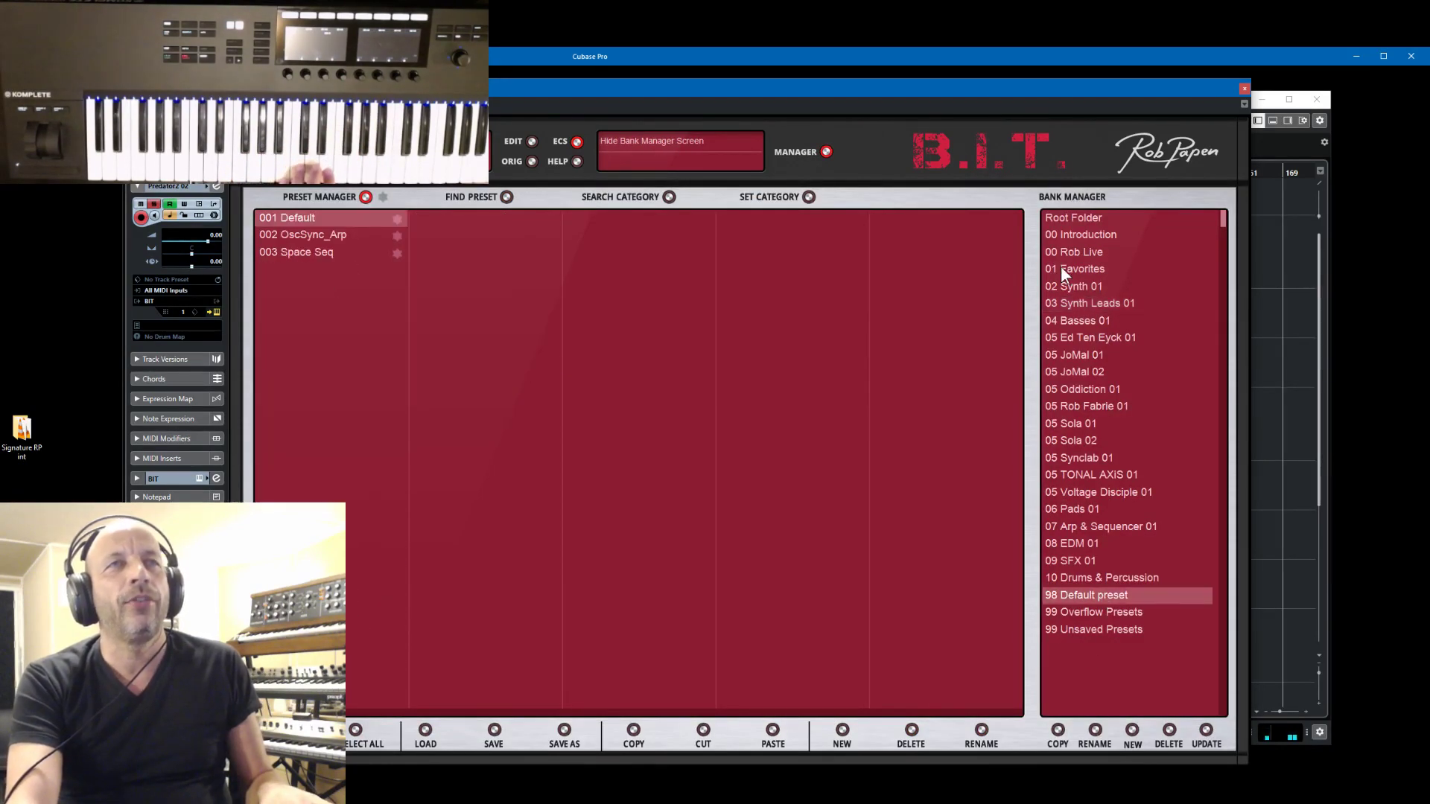
click(825, 151)
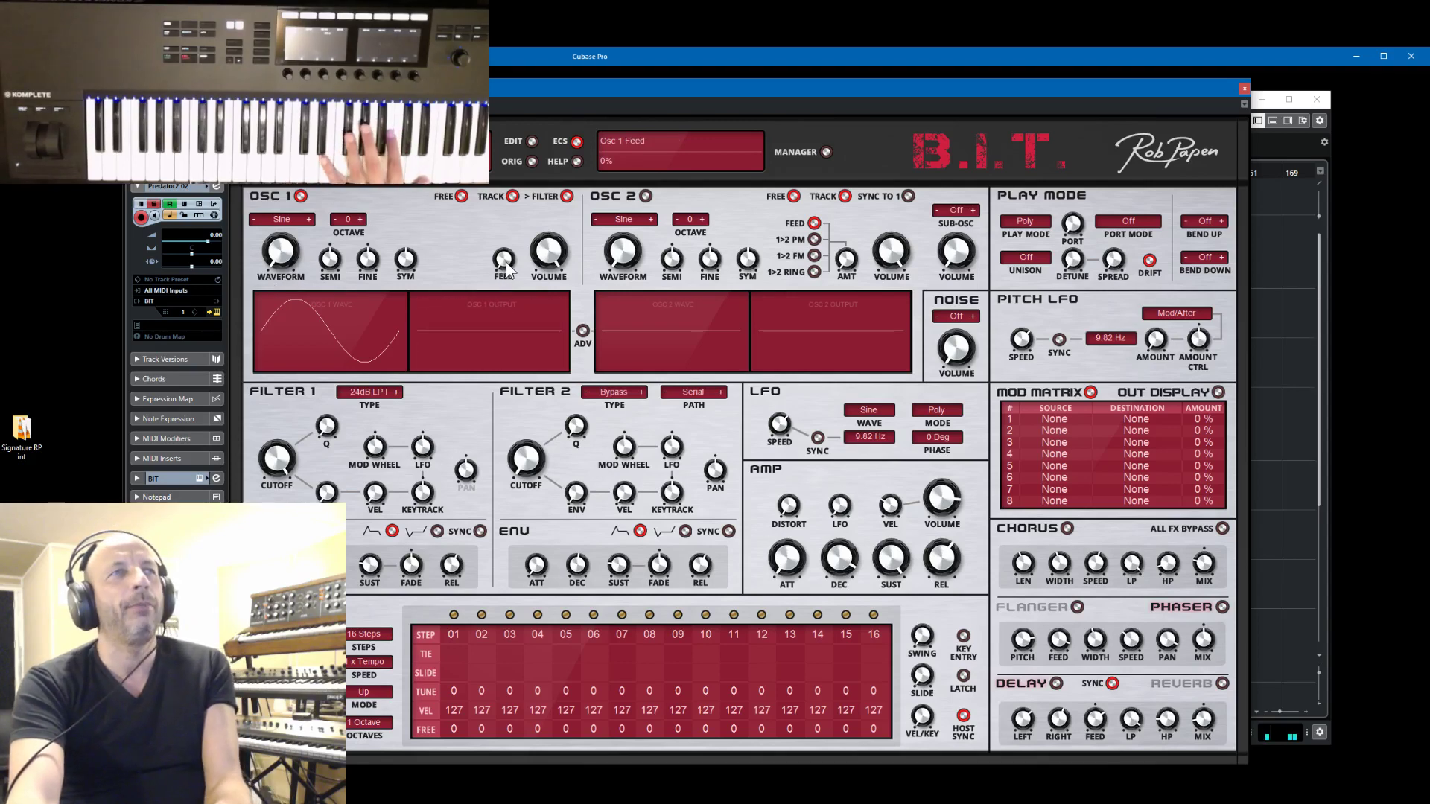
mouse_move(503, 259)
mouse_down()
mouse_move(519, 210)
mouse_move(517, 230)
mouse_move(429, 265)
mouse_move(507, 256)
mouse_move(511, 231)
mouse_move(508, 283)
mouse_move(511, 237)
mouse_move(507, 257)
mouse_up()
- Load the fourth preset below 017 Clavi BIT 01 from bank 02 Synth 01 and try Osc 2 modulation amounts of 0% and 33%
click(825, 151)
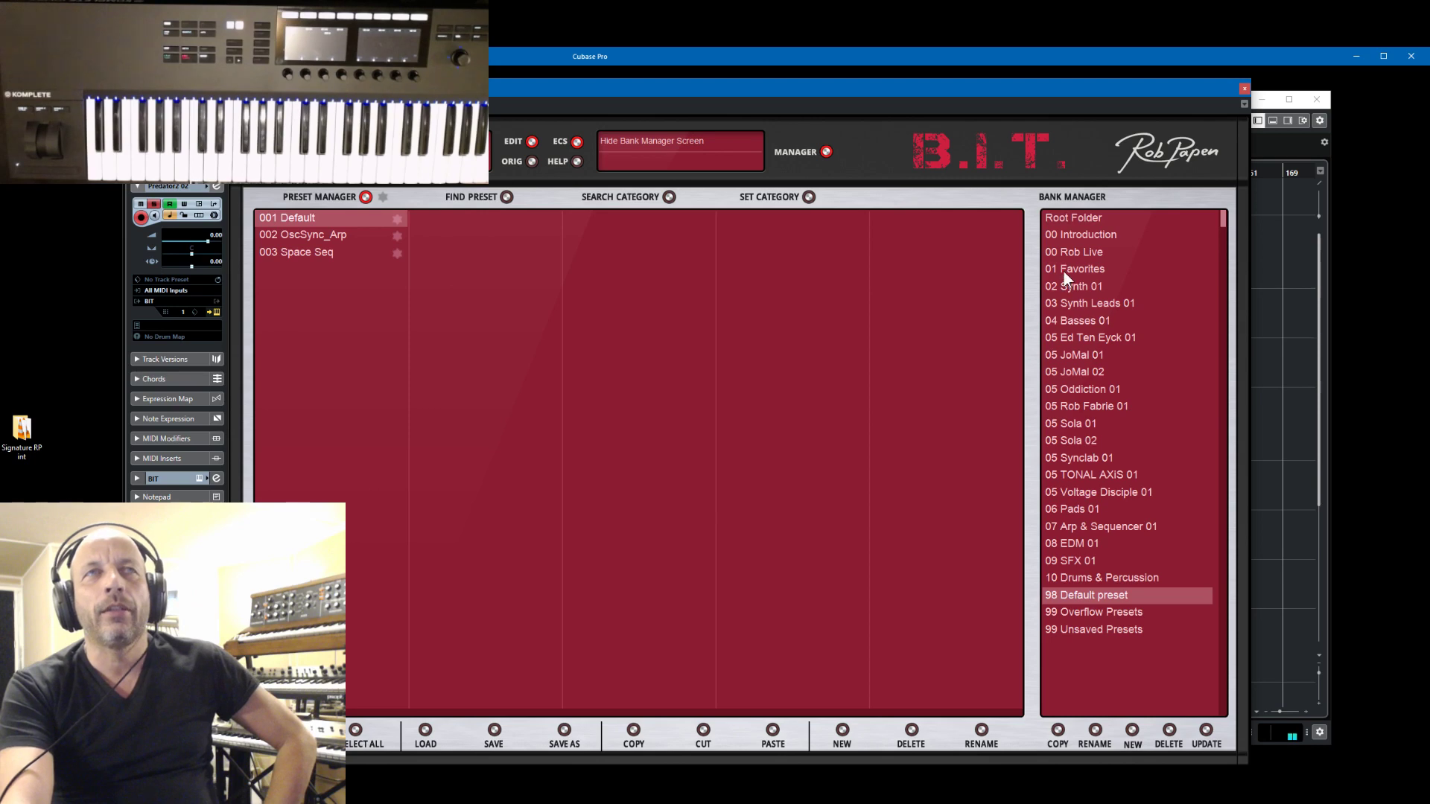
click(1078, 291)
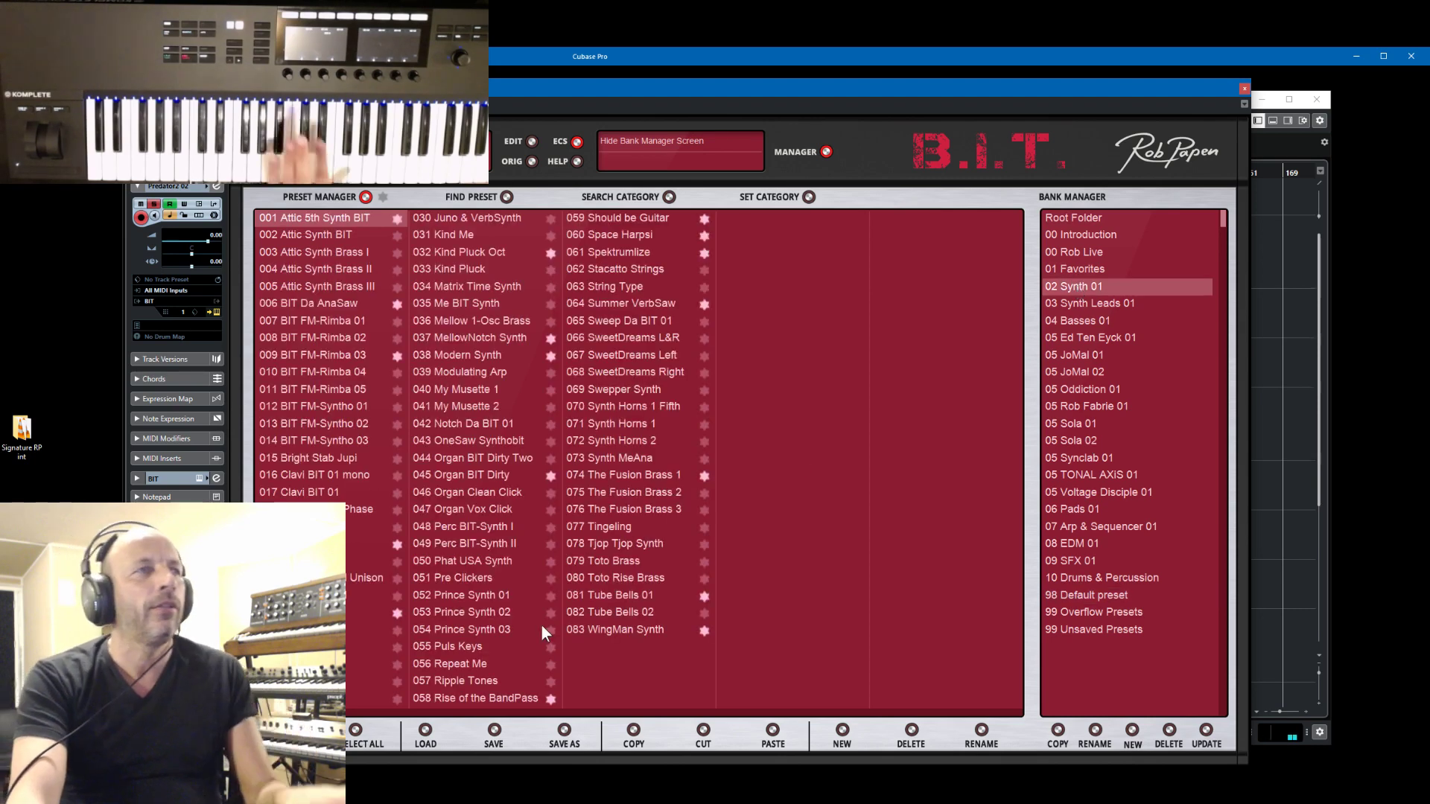
click(317, 561)
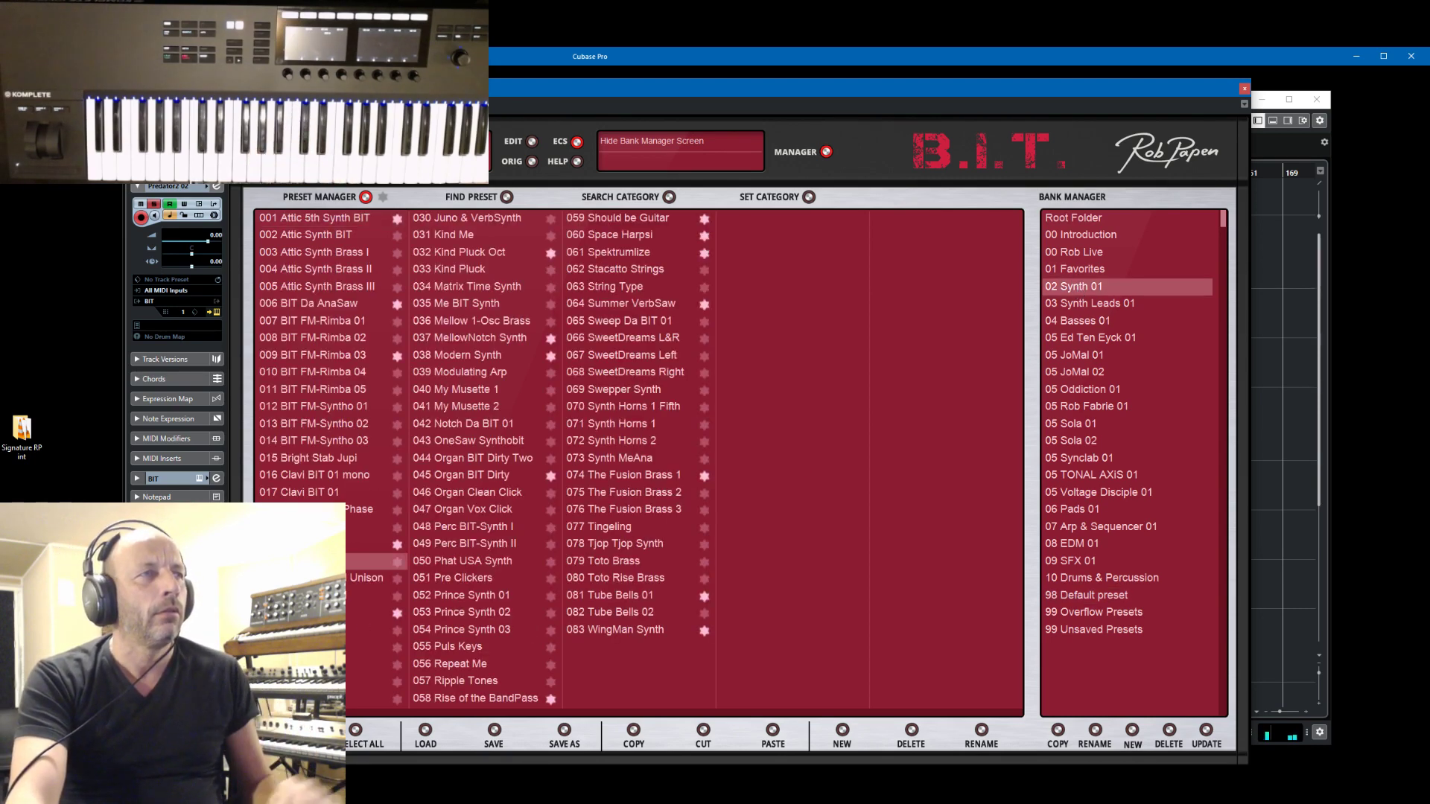
click(826, 152)
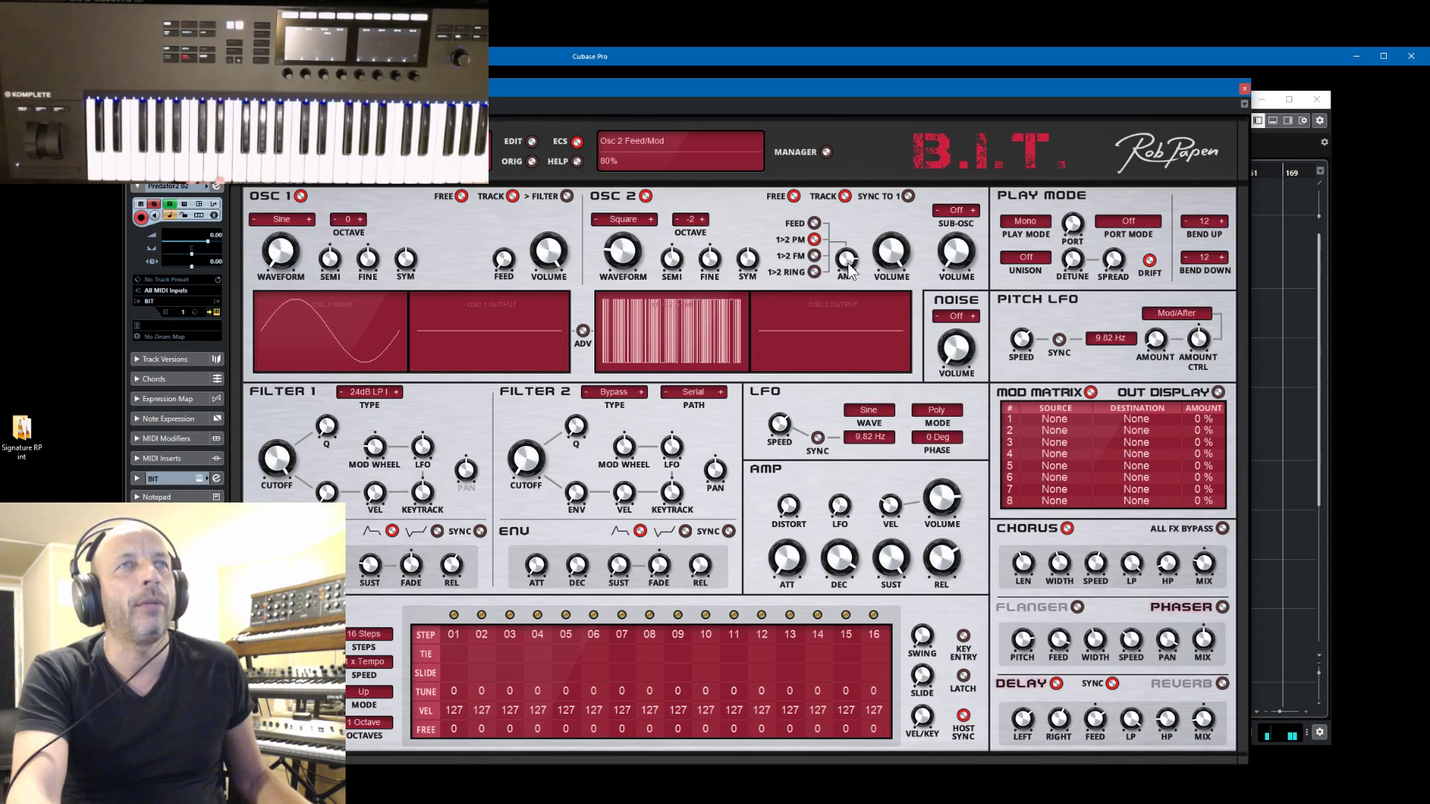
drag(847, 258, 852, 339)
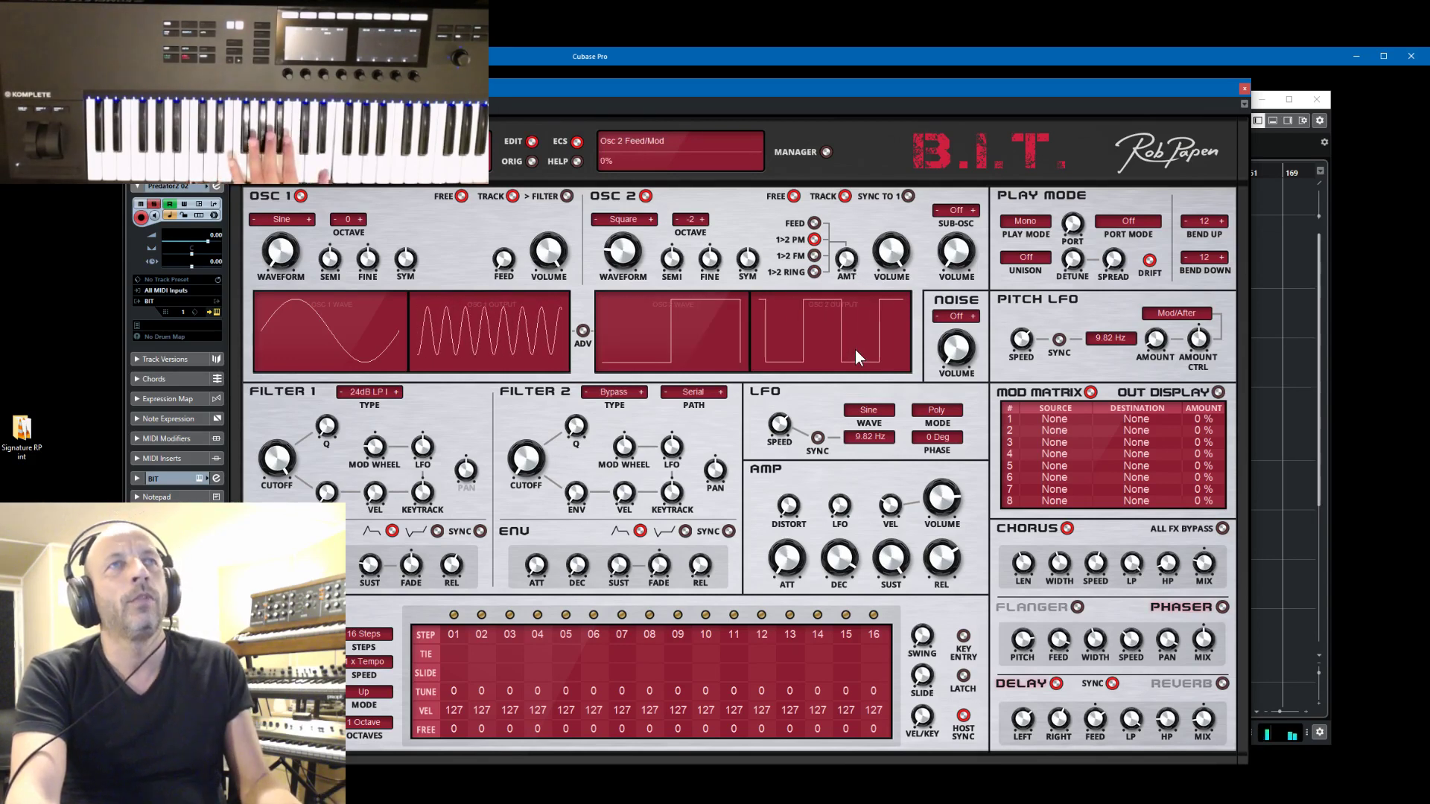
drag(855, 350, 860, 294)
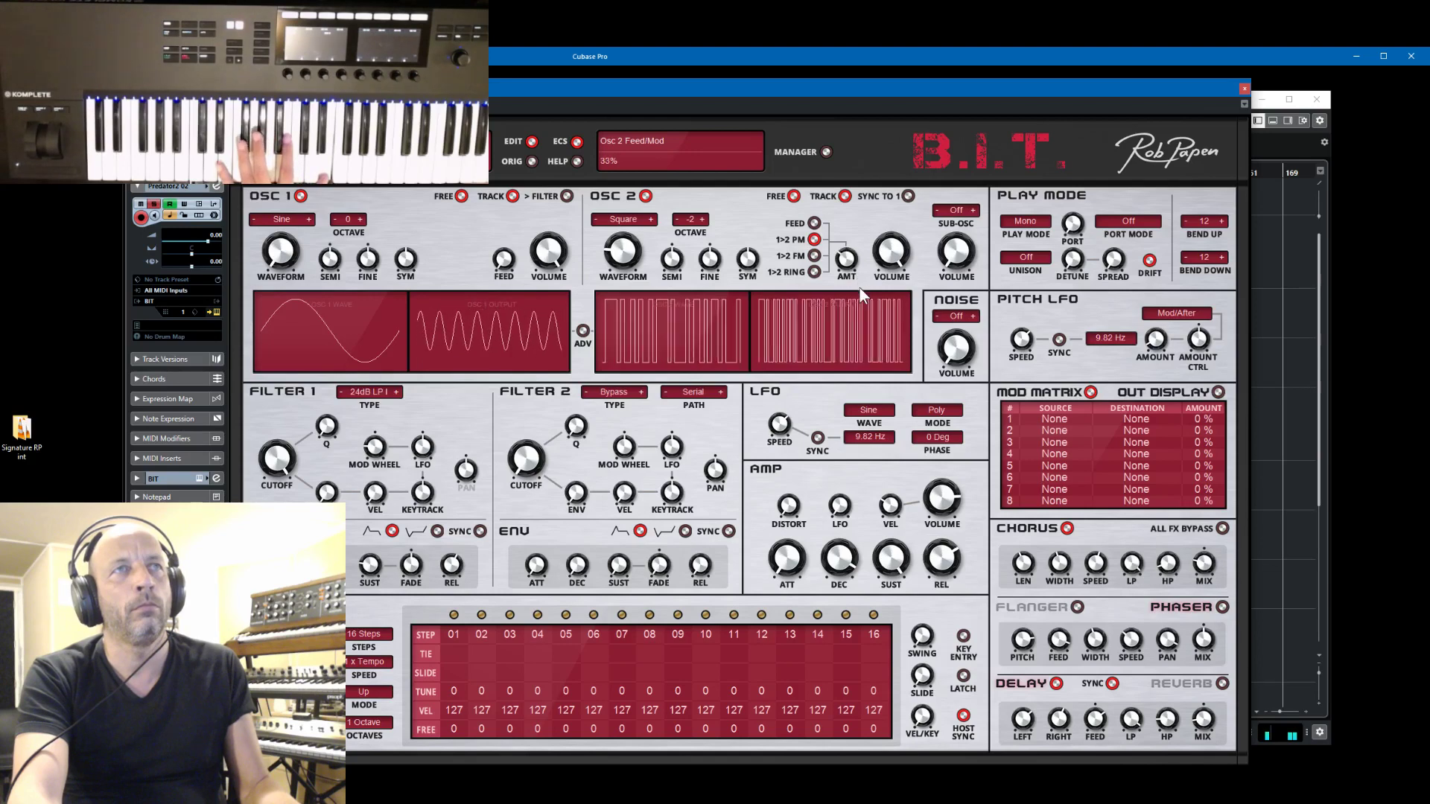
- Show the advanced oscillator controls, lengthen the Osc 1 envelope decay to about 5.1 sec and try other Osc 1 semitone tunings
click(585, 332)
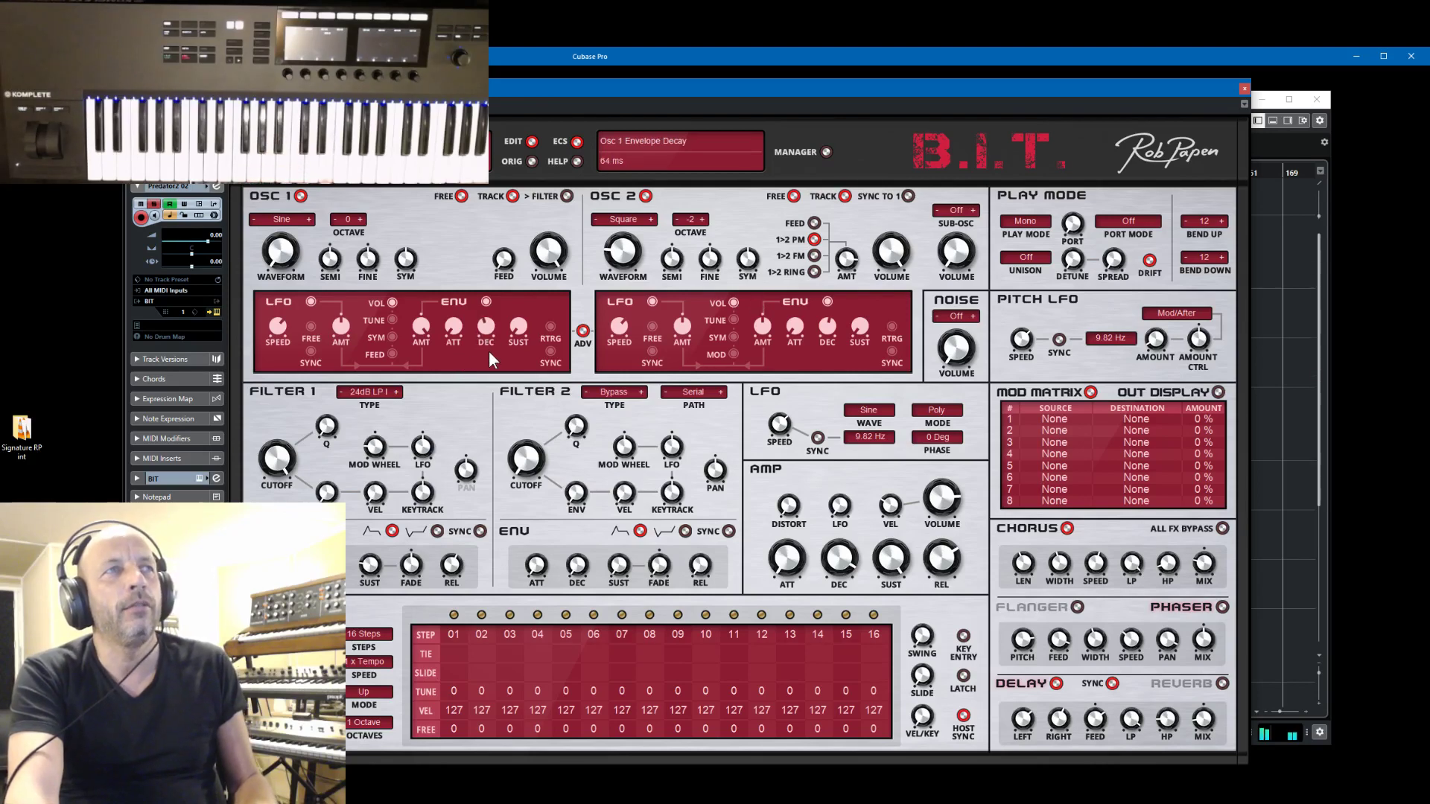
drag(489, 350, 511, 326)
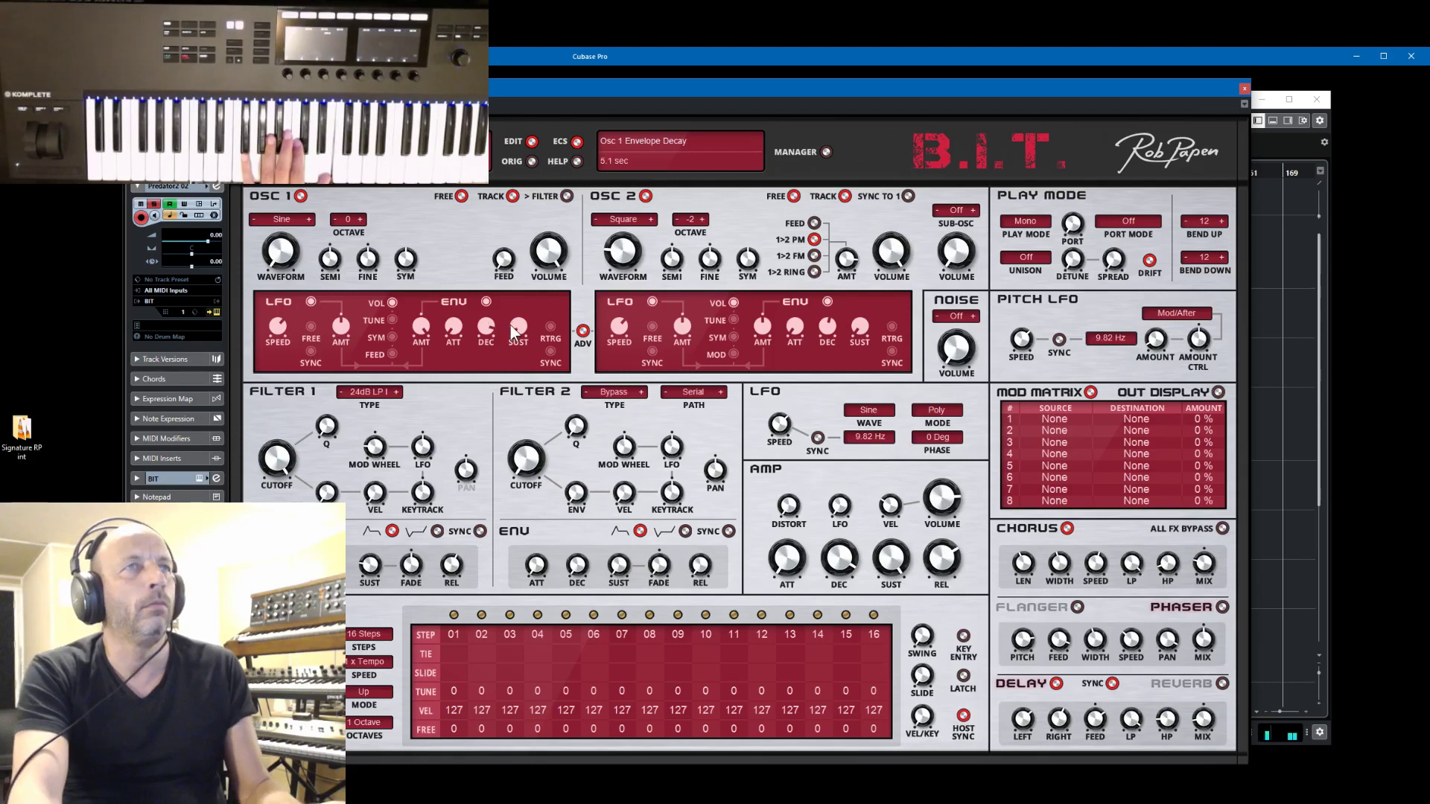
drag(854, 261, 859, 275)
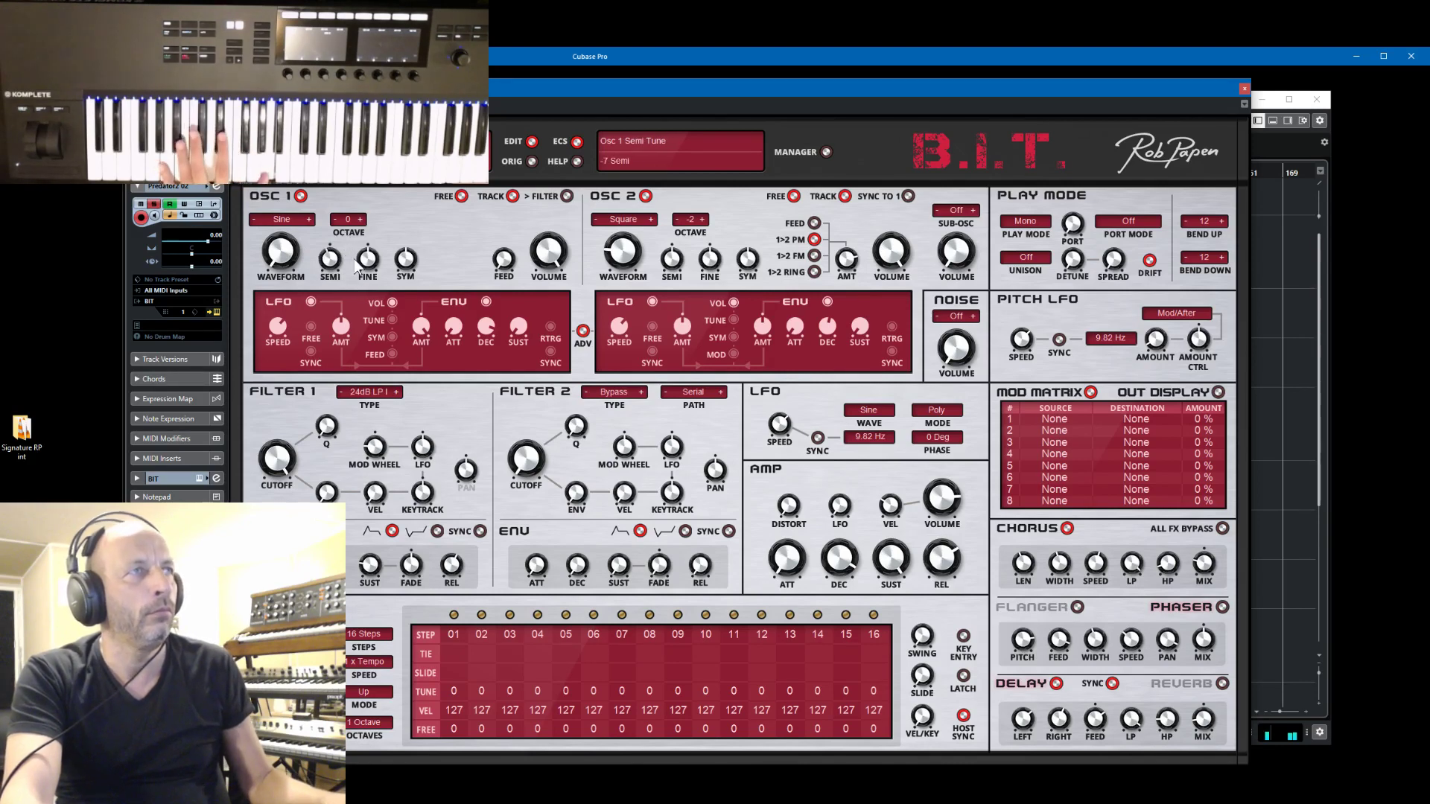
mouse_move(354, 243)
mouse_down()
mouse_move(354, 261)
mouse_move(338, 260)
mouse_up()
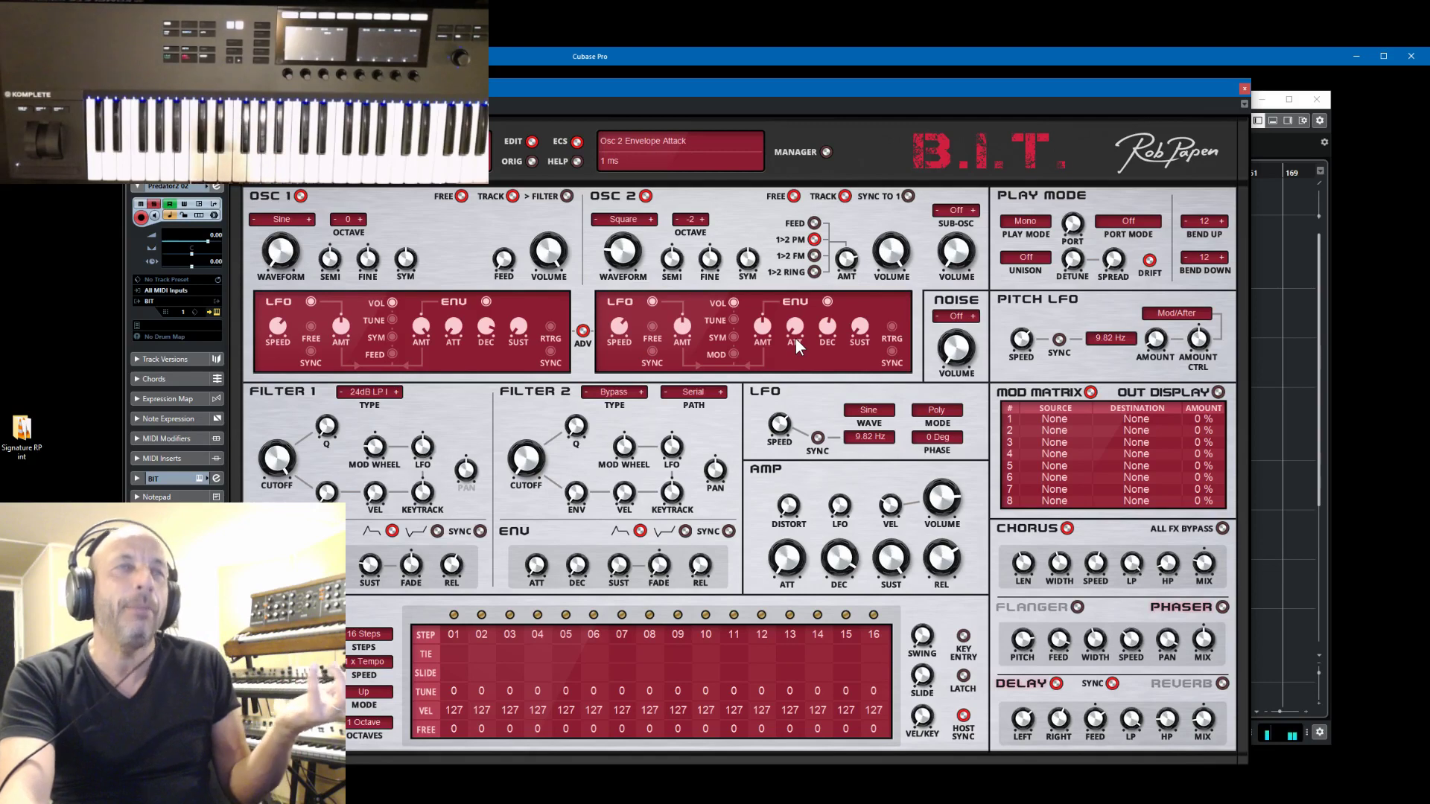
- Audition the presets 017 Clavi BIT 01 and 081 Tube Bells 01 from bank 02 Synth 01, leaving Tube Bells 01 loaded
click(824, 152)
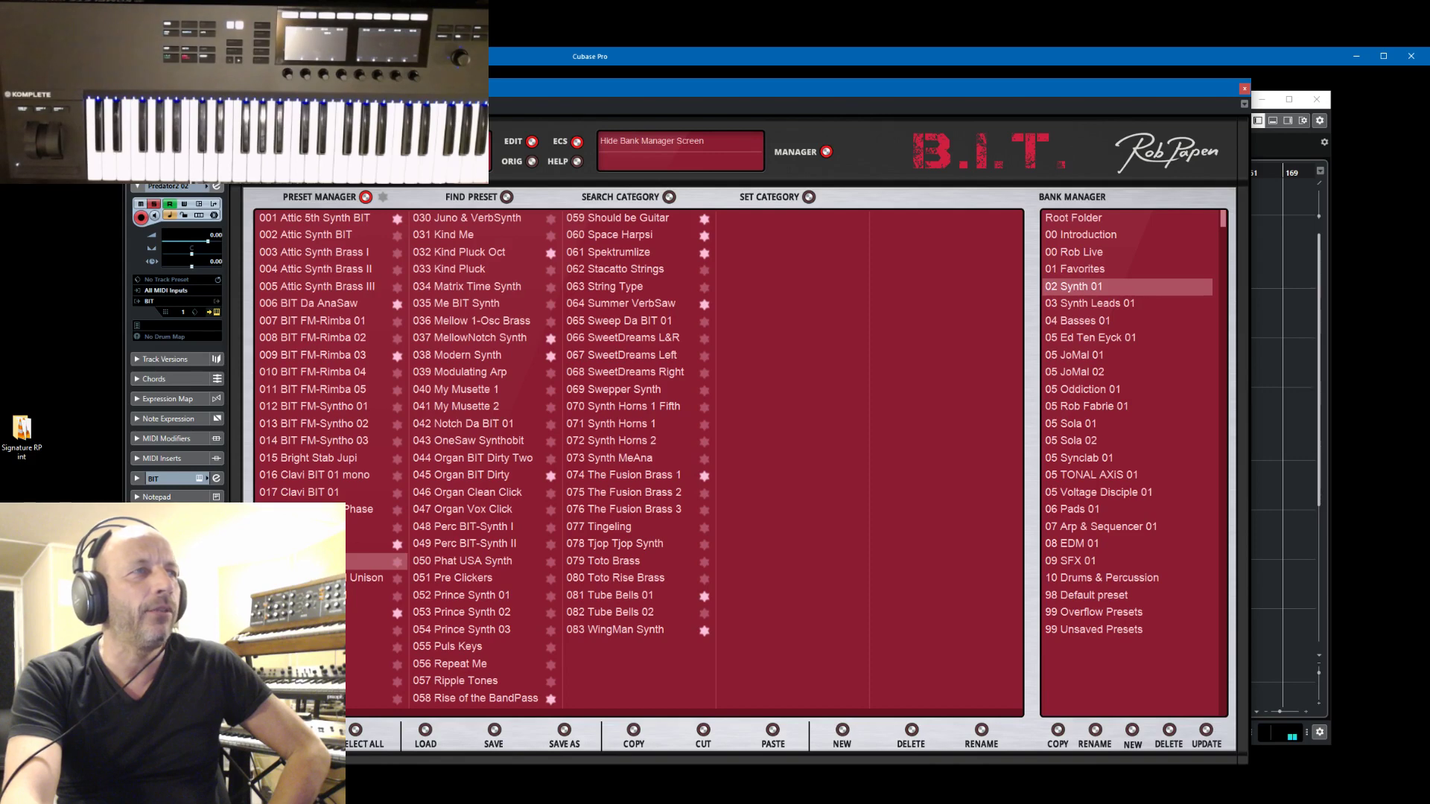
click(290, 490)
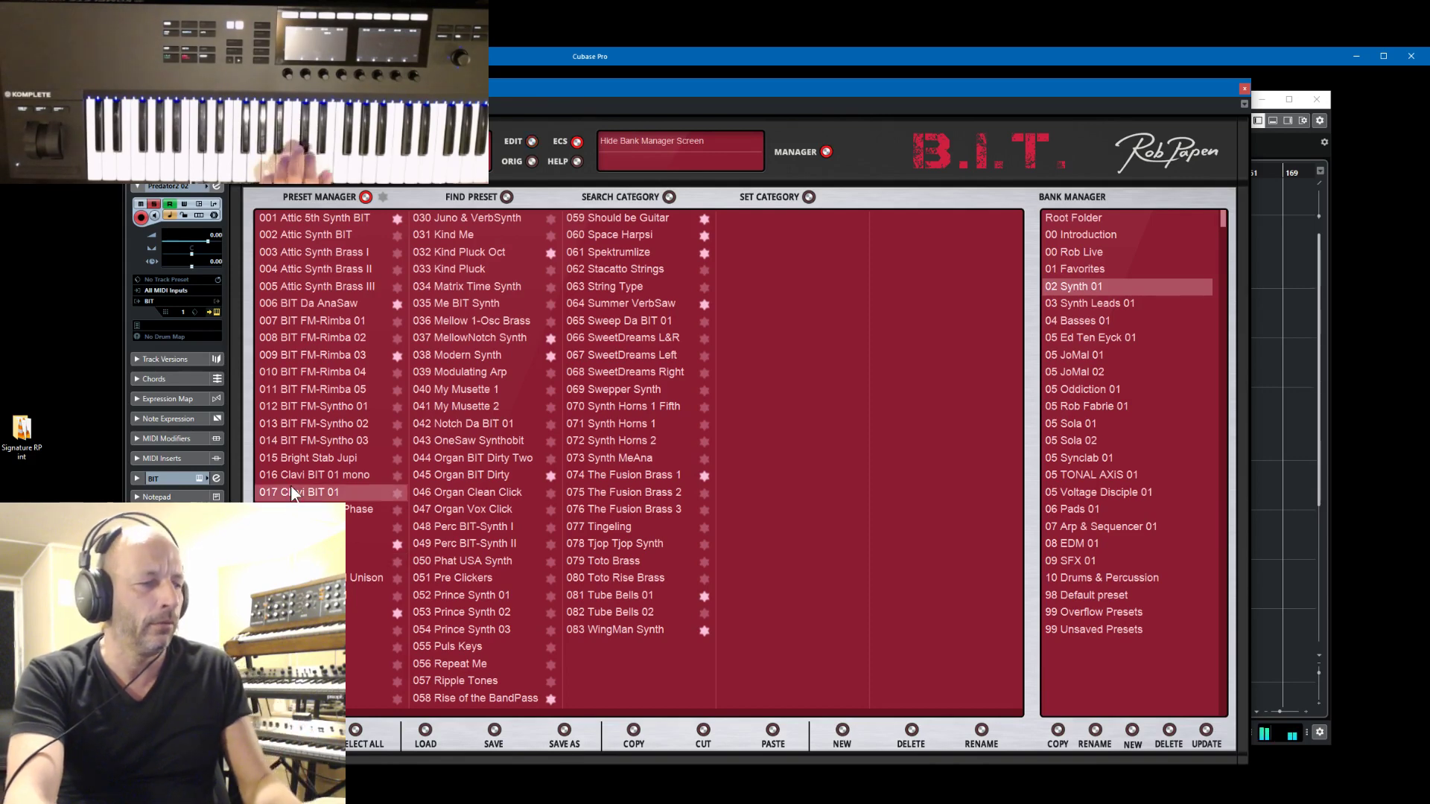
click(824, 151)
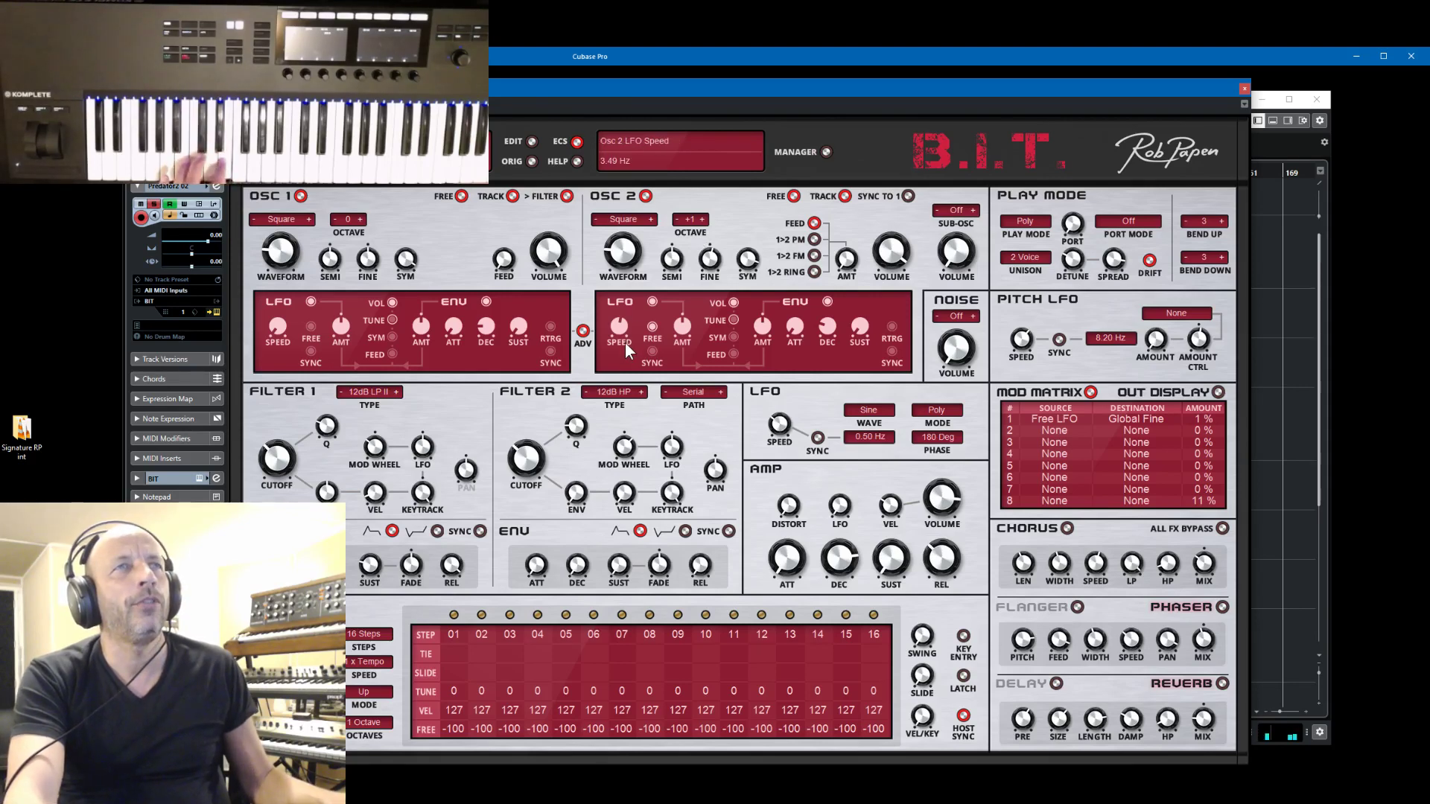
click(825, 152)
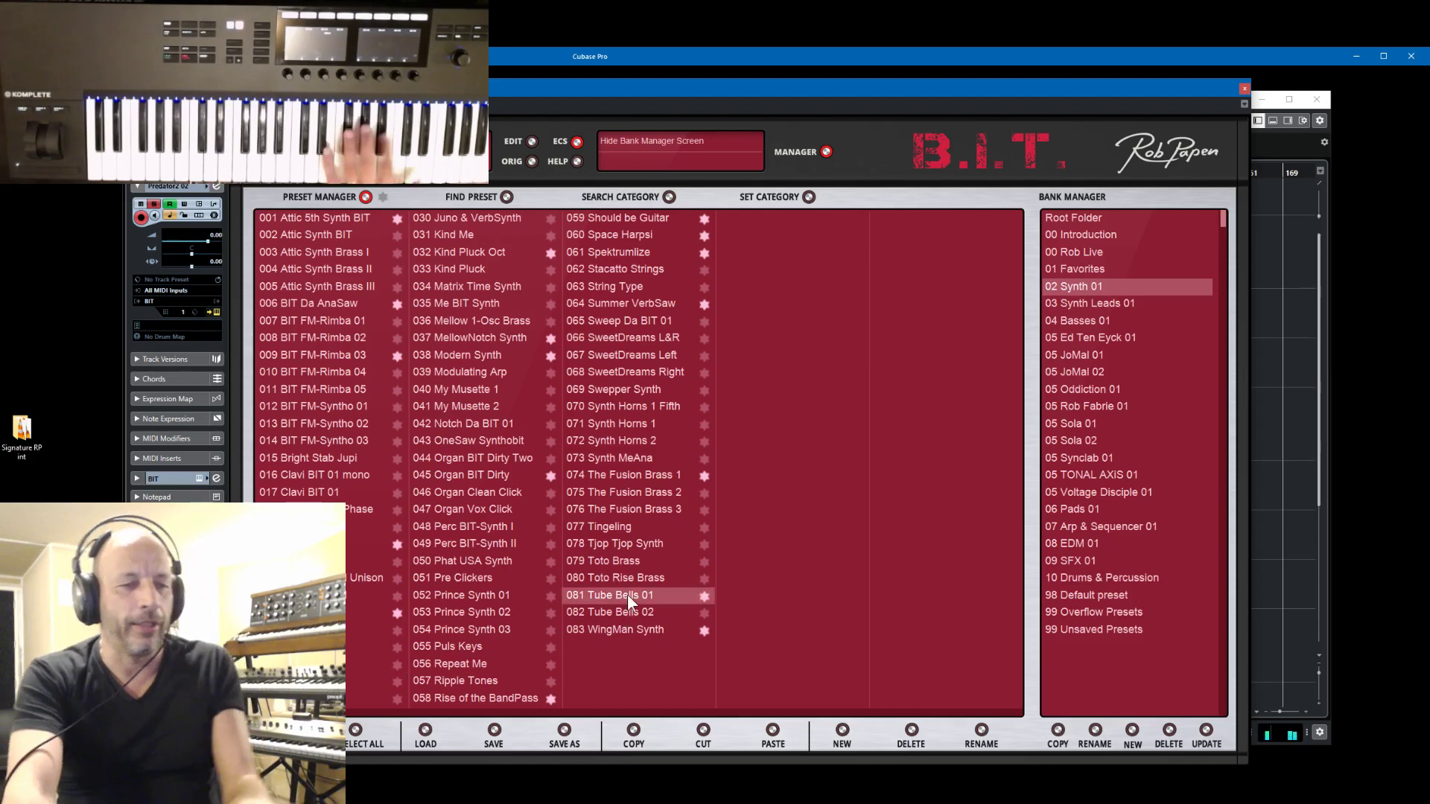
click(824, 151)
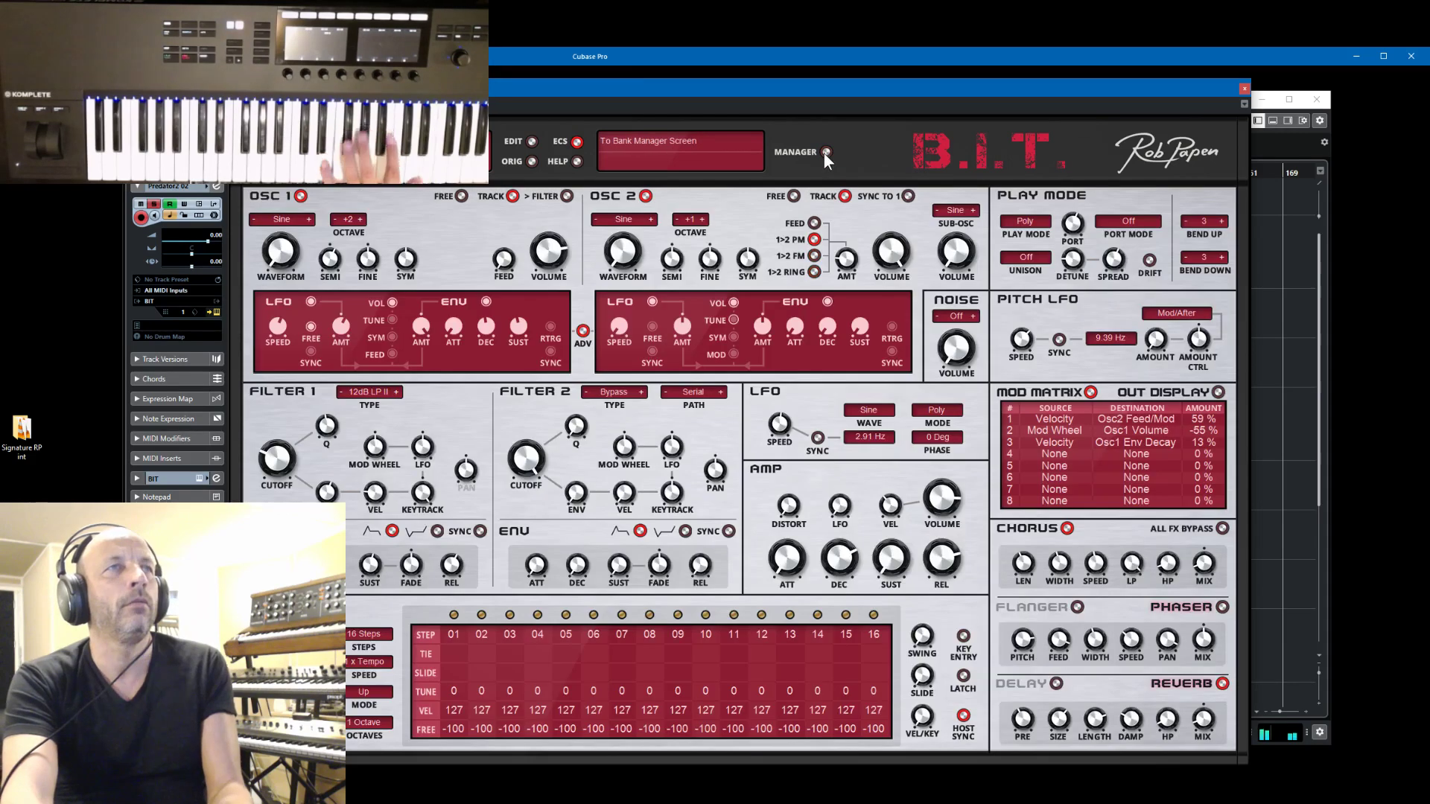
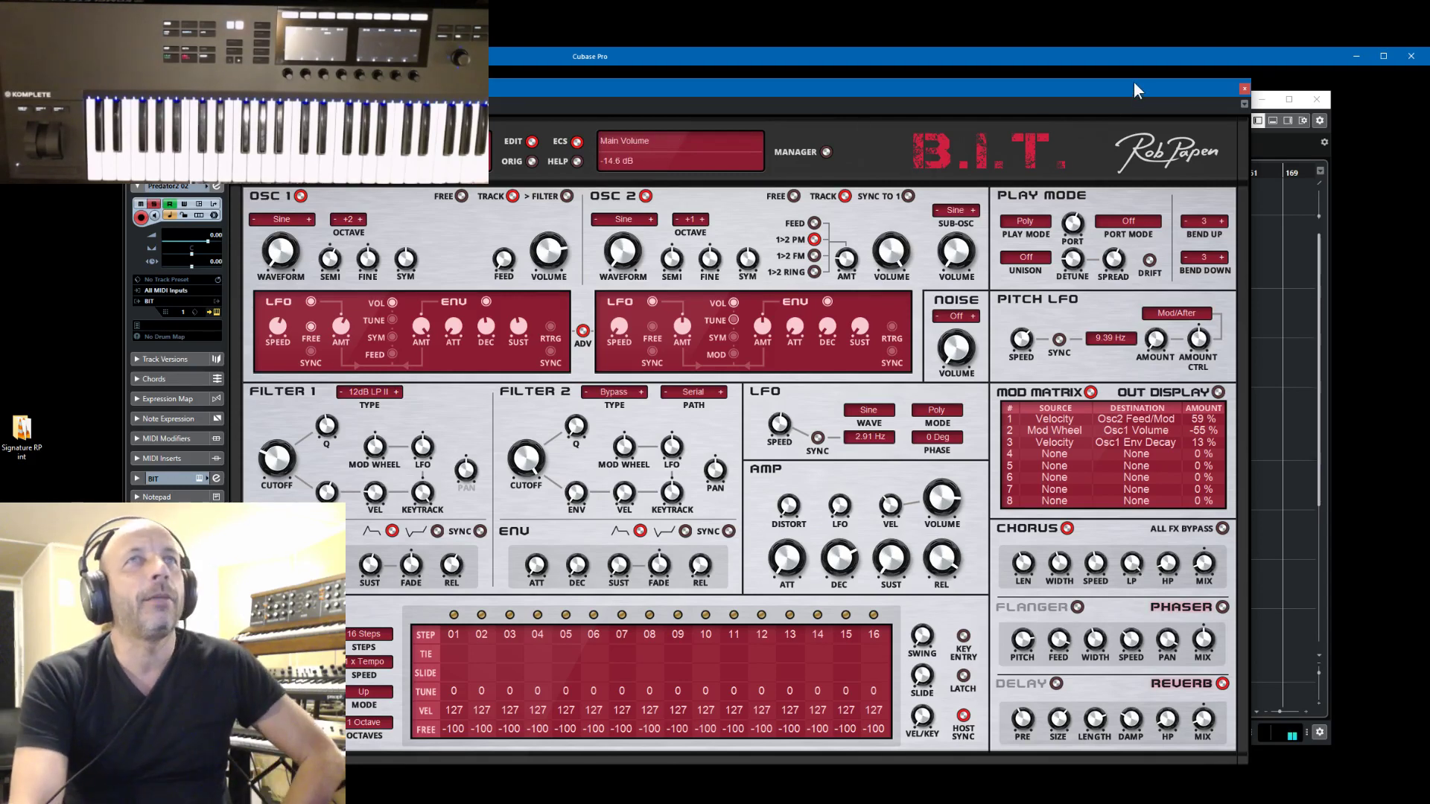
- Close the B.I.T. synth of the Predator2 02 track and select the BIT 02 track
drag(1134, 82, 1190, 96)
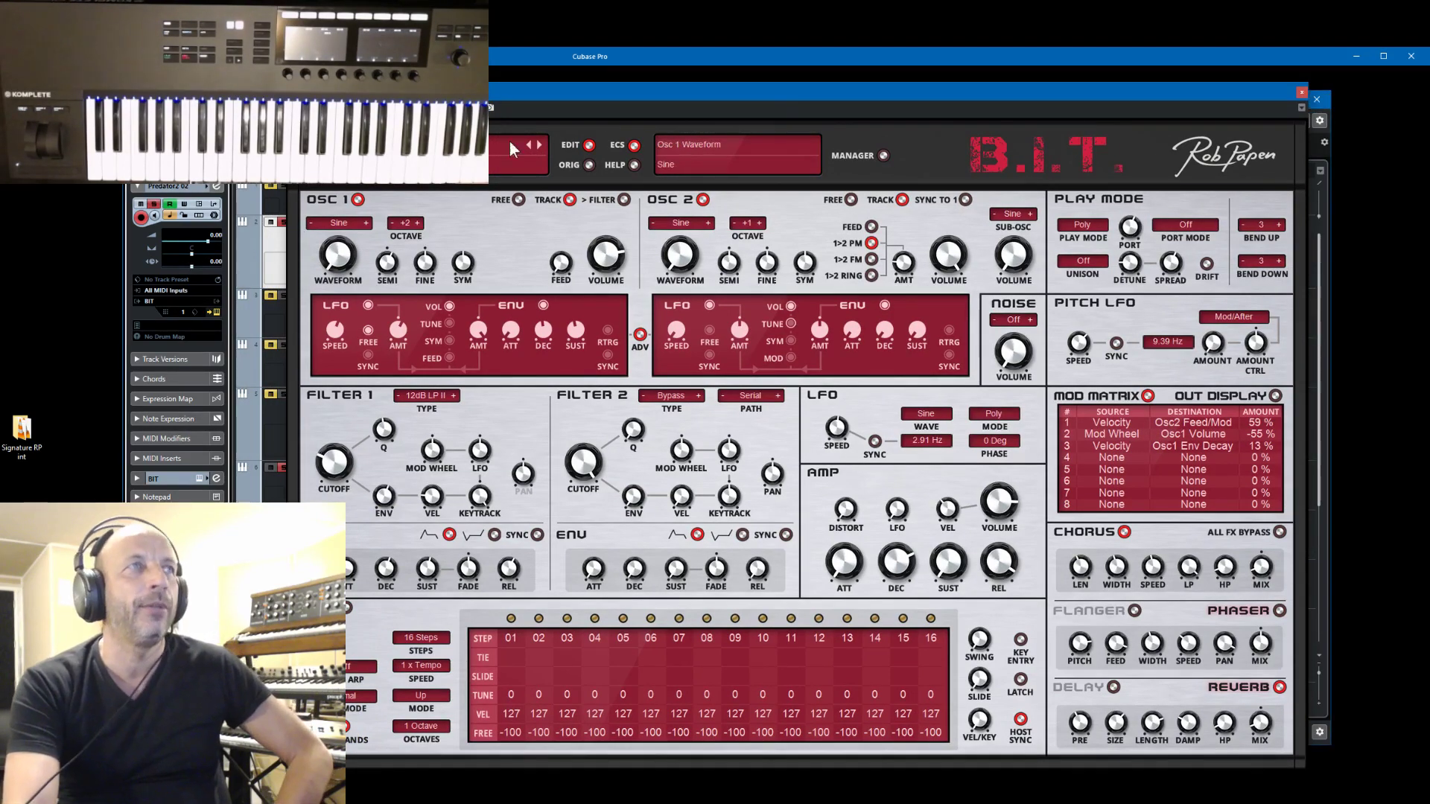
drag(788, 91, 812, 368)
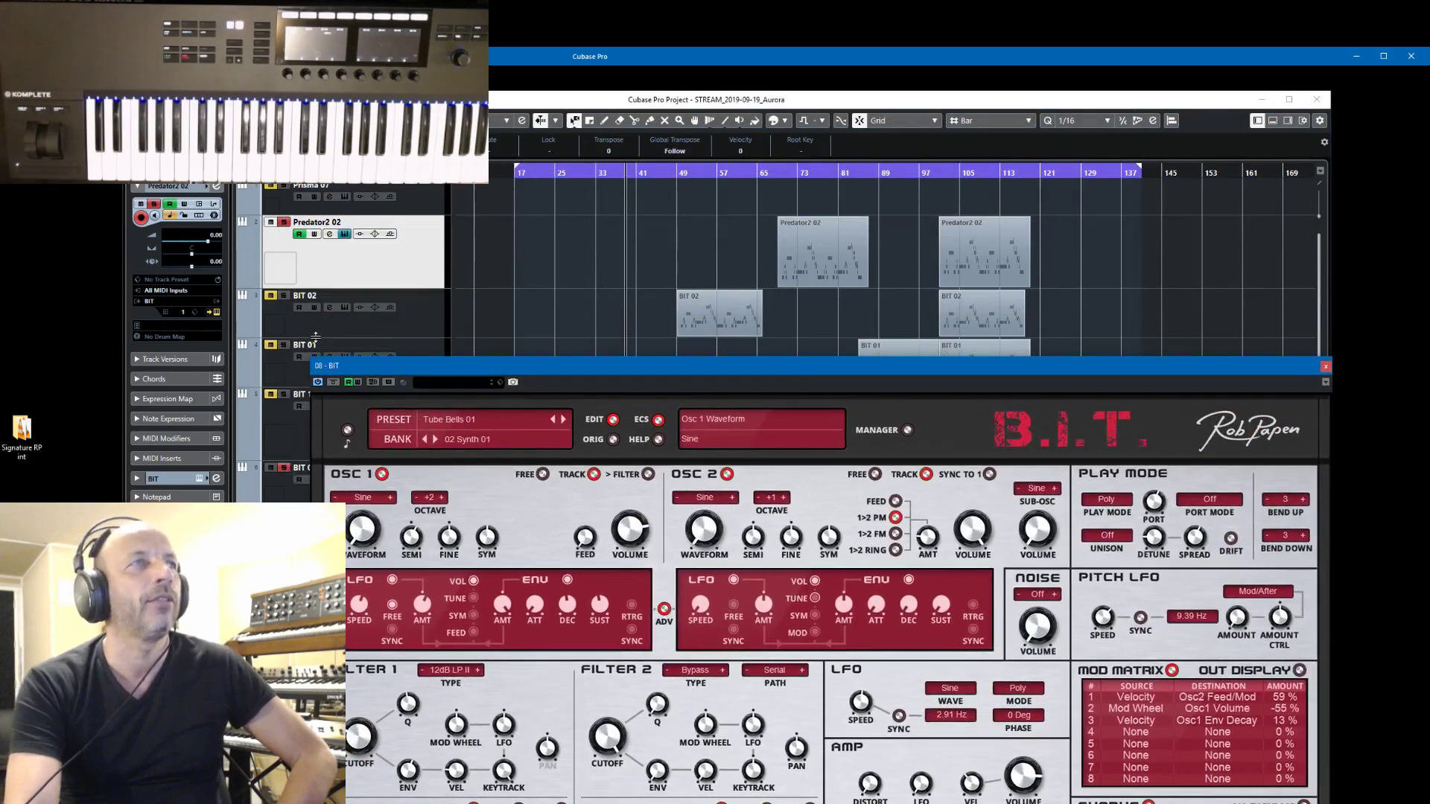
click(399, 322)
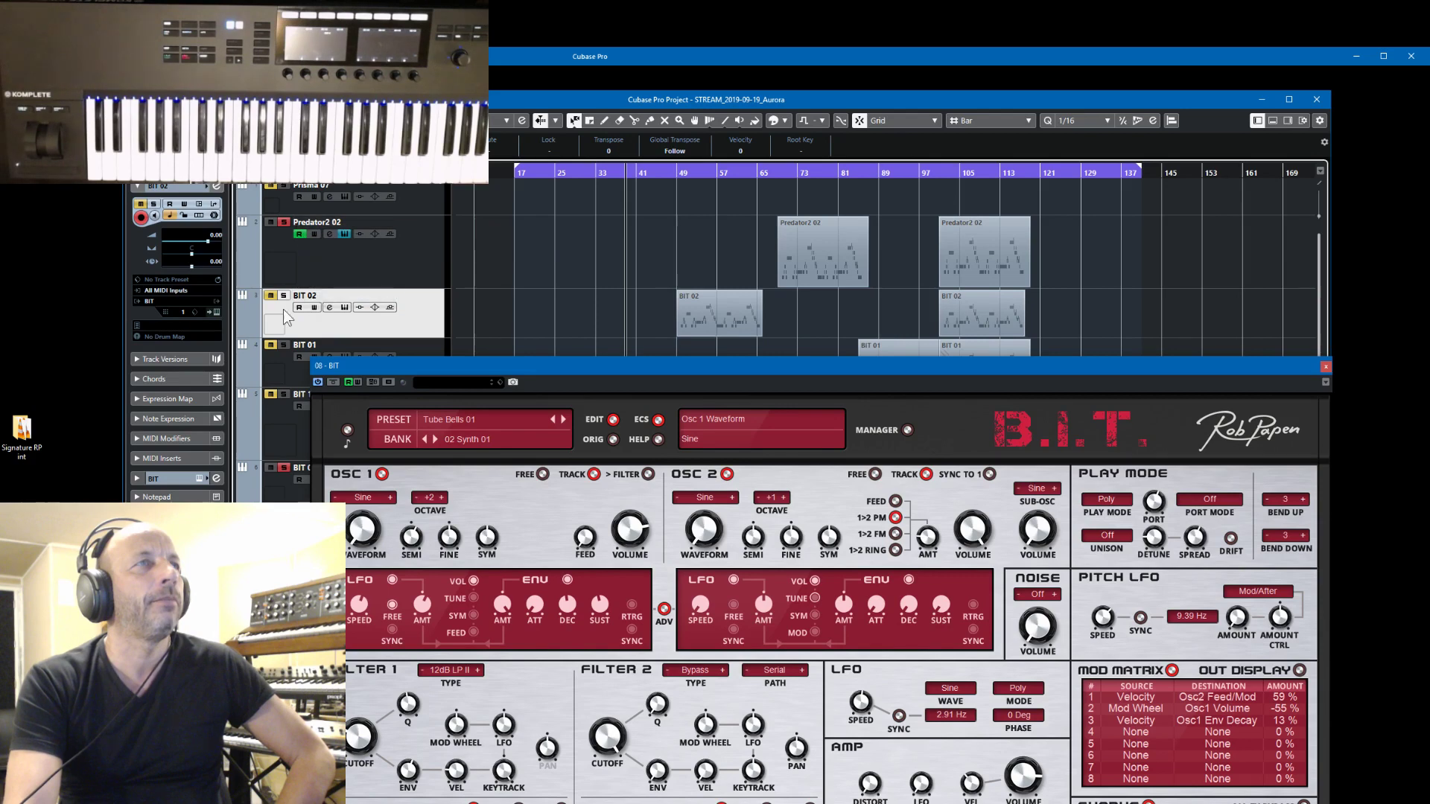
click(404, 267)
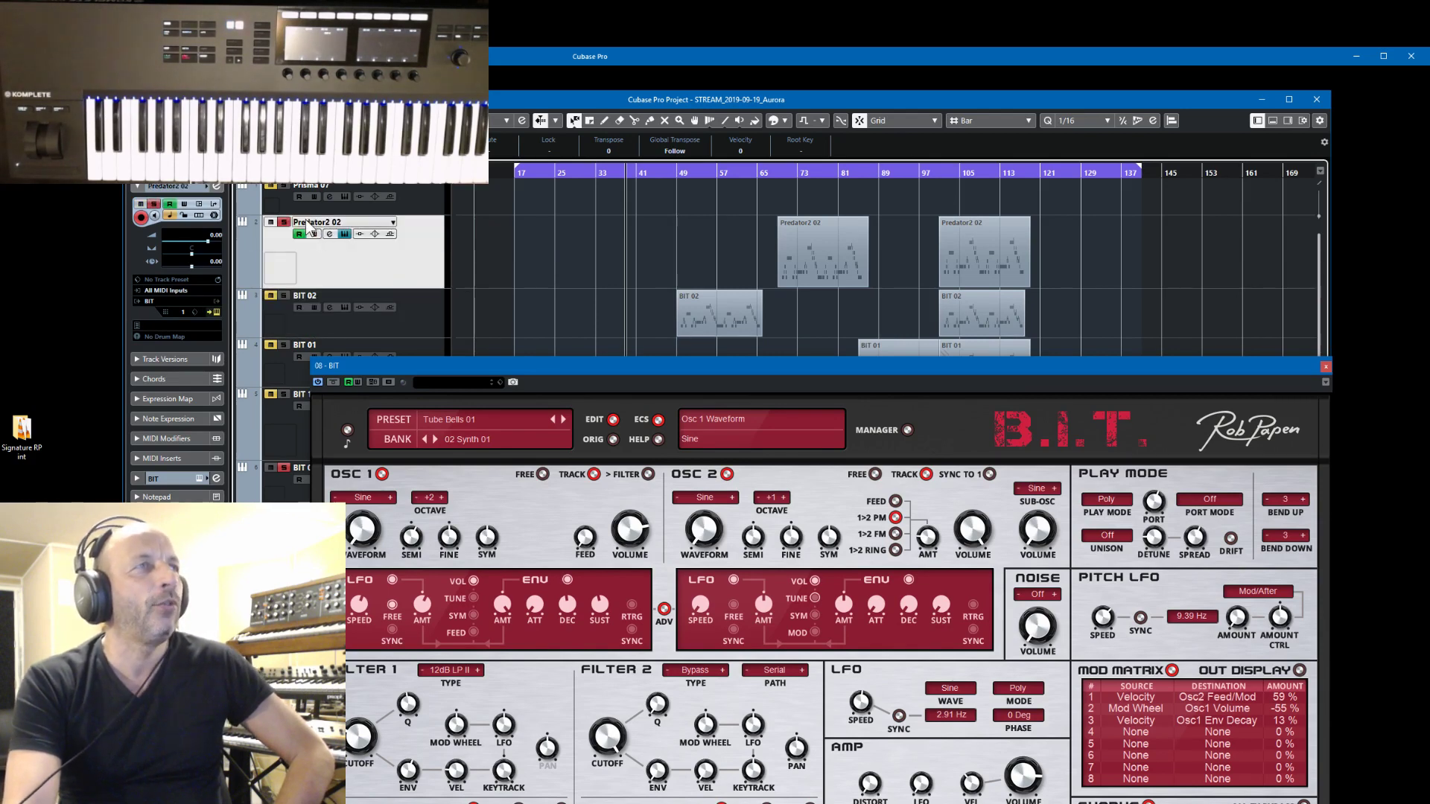
drag(564, 365, 555, 144)
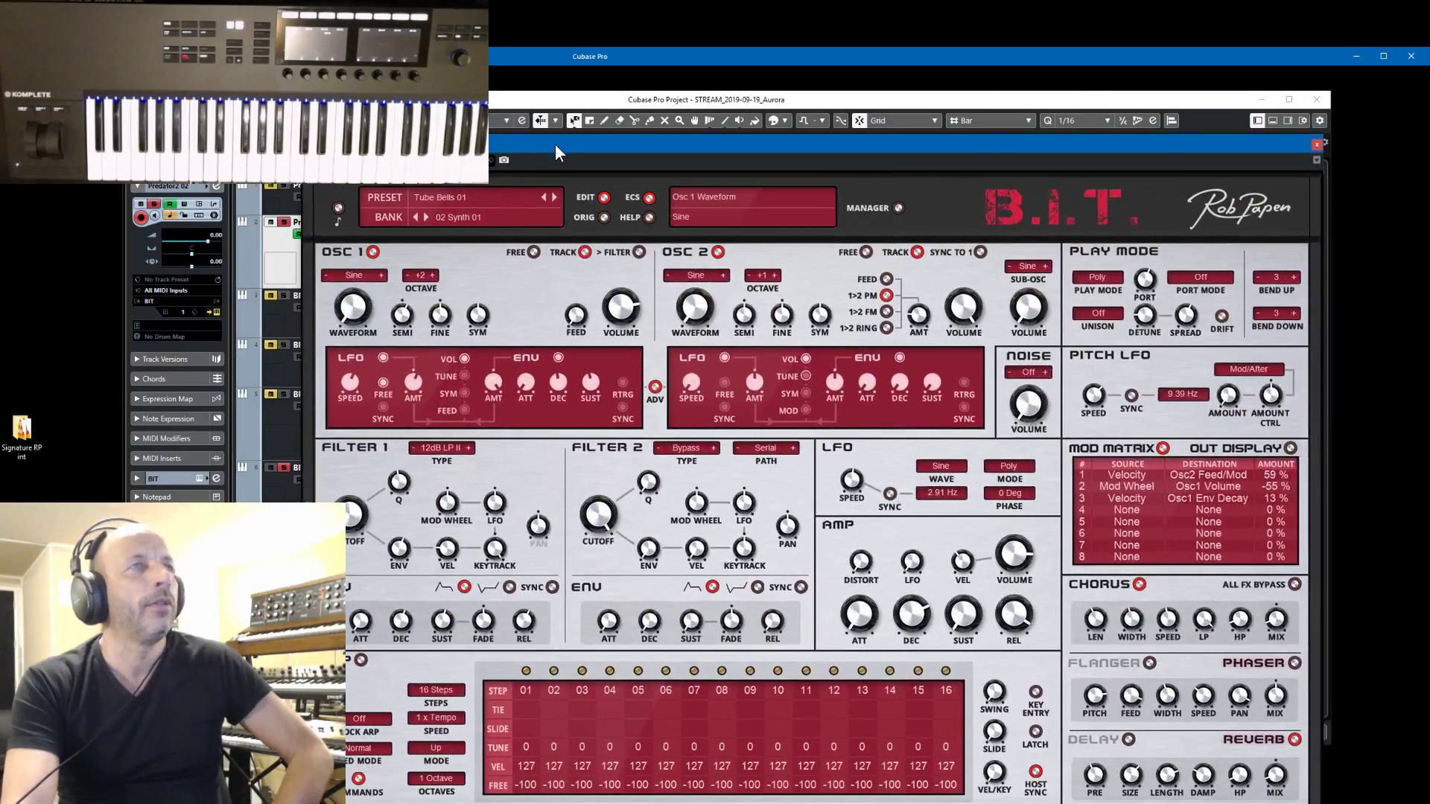
click(1315, 144)
click(423, 306)
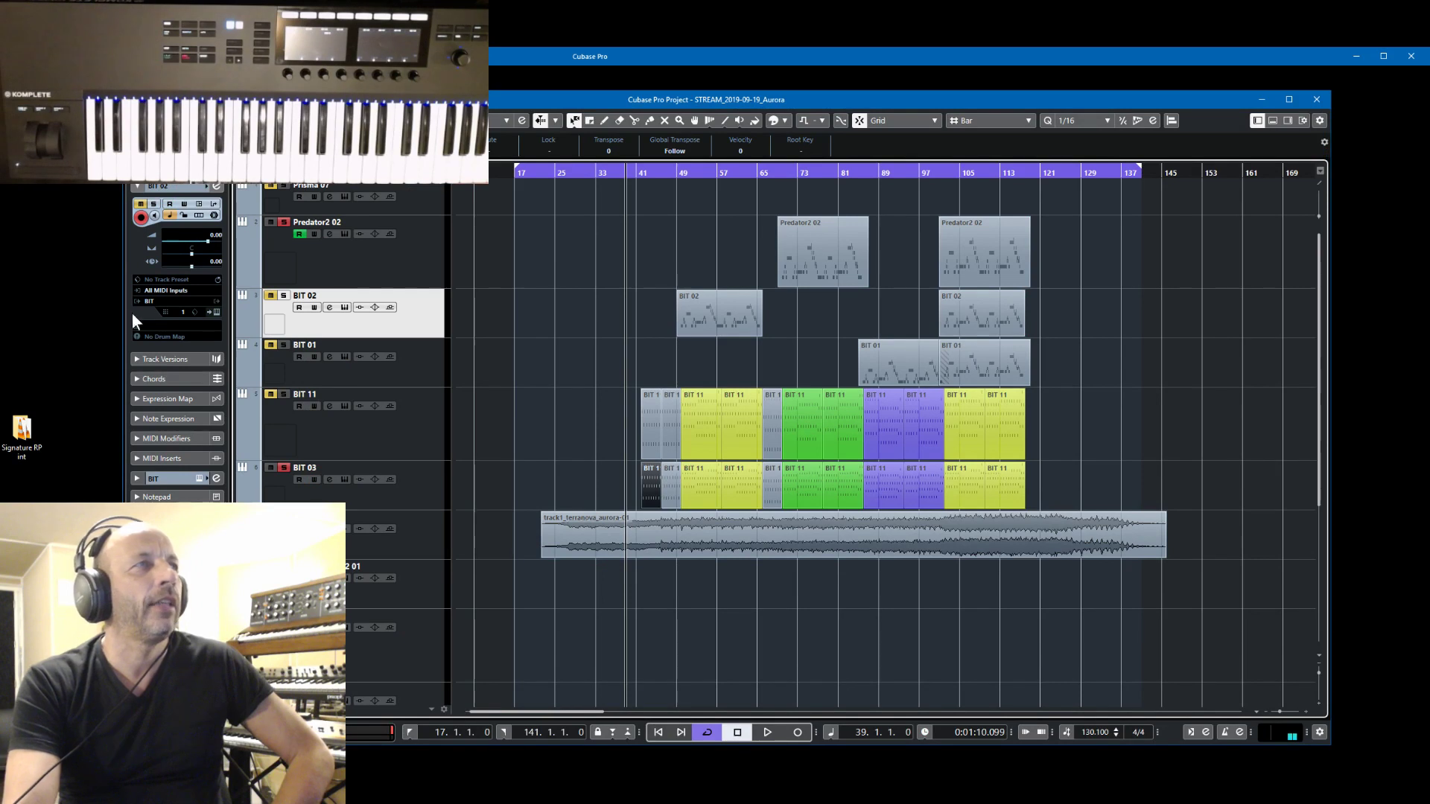
- Replace the instrument of the BIT 02 track with Punch2 and close its window
click(149, 301)
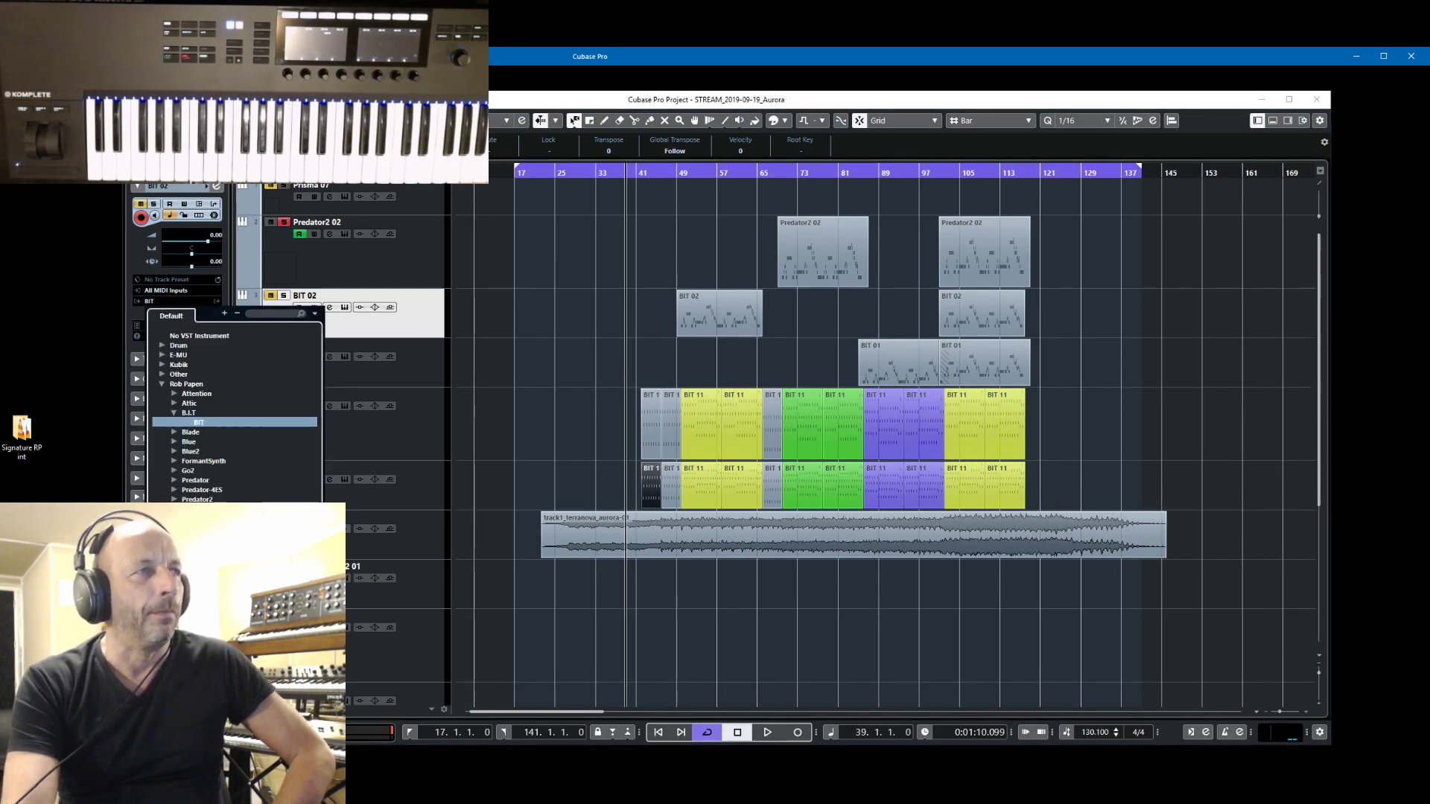
click(199, 548)
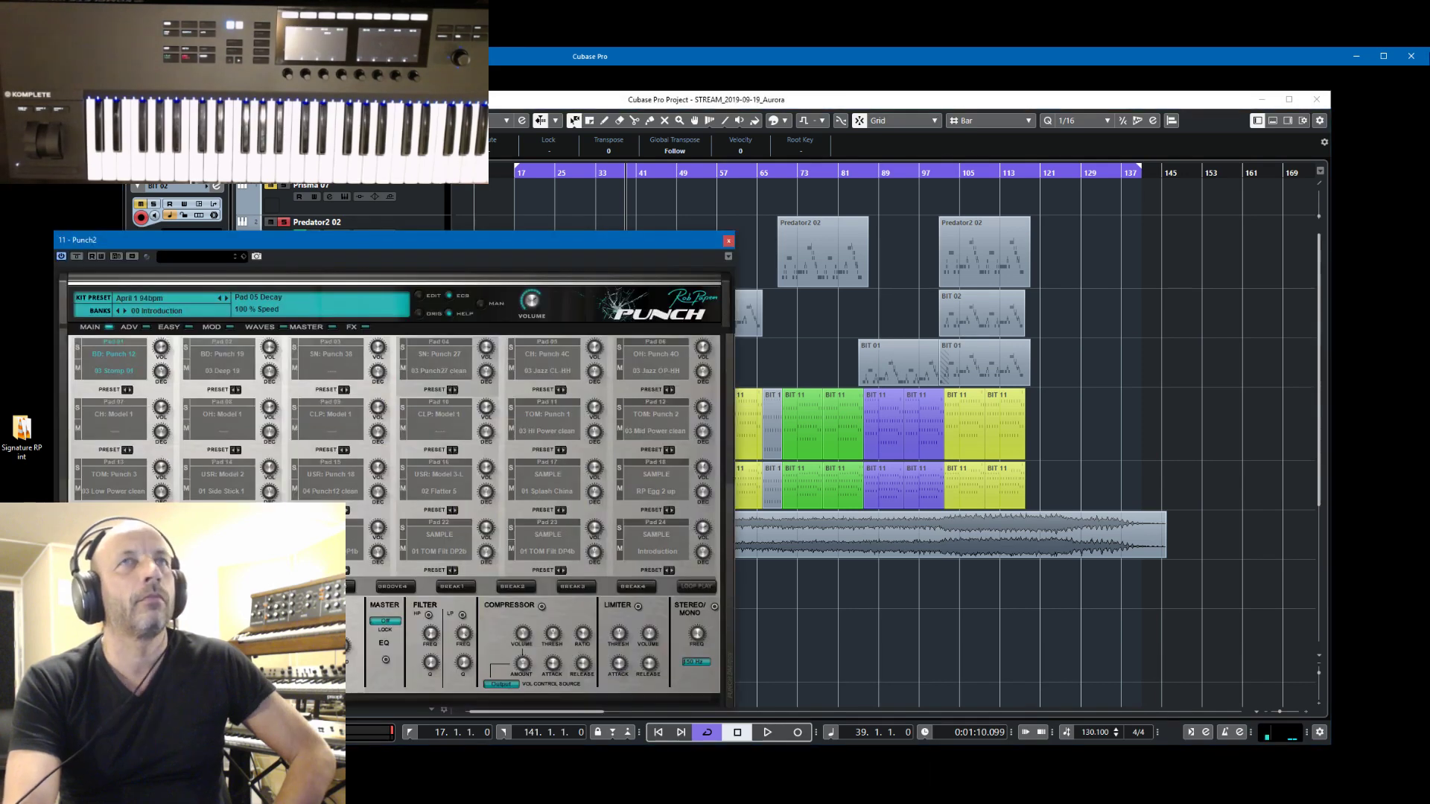
click(728, 240)
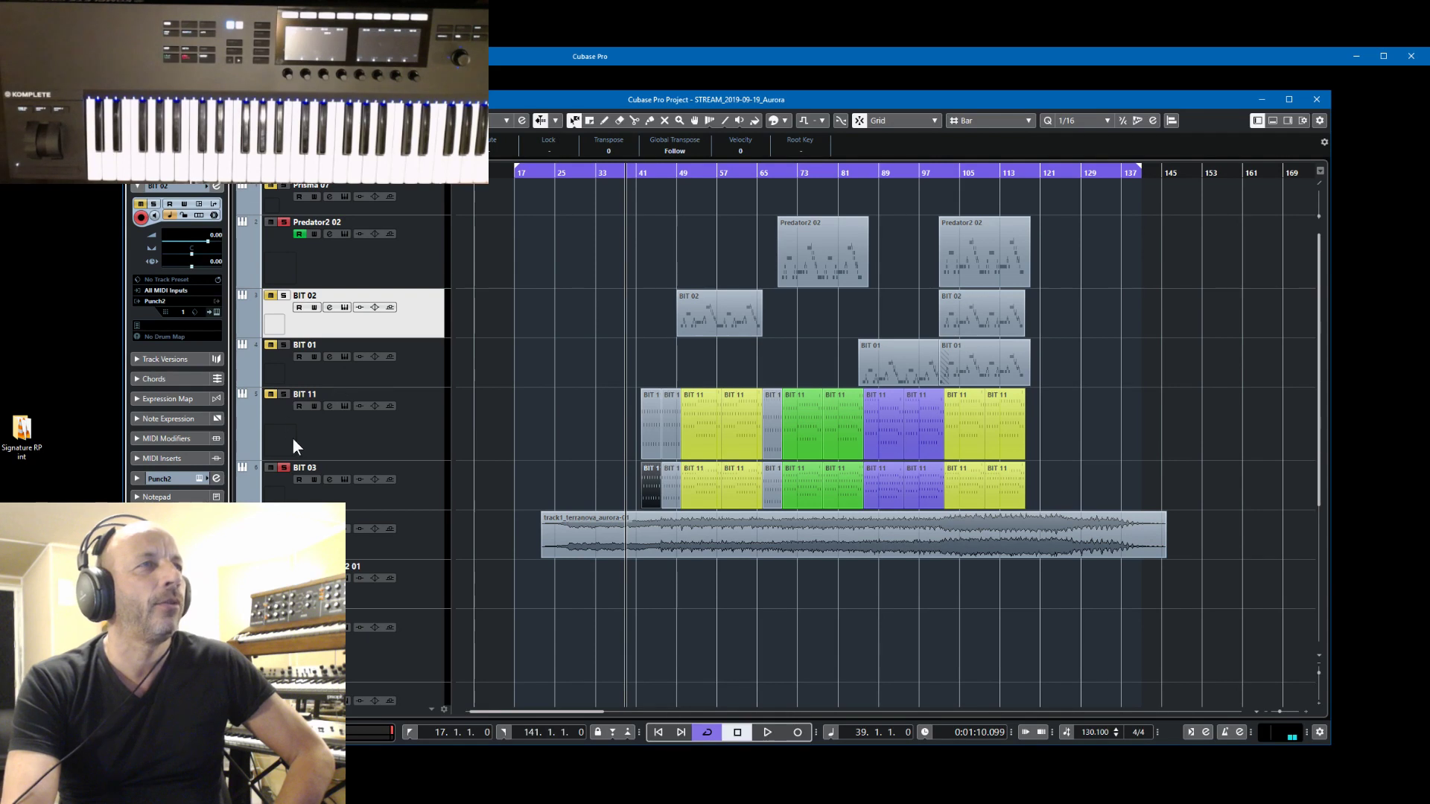
- Load Rob Papen Predator2 as the instrument of the BIT 02 track
click(161, 303)
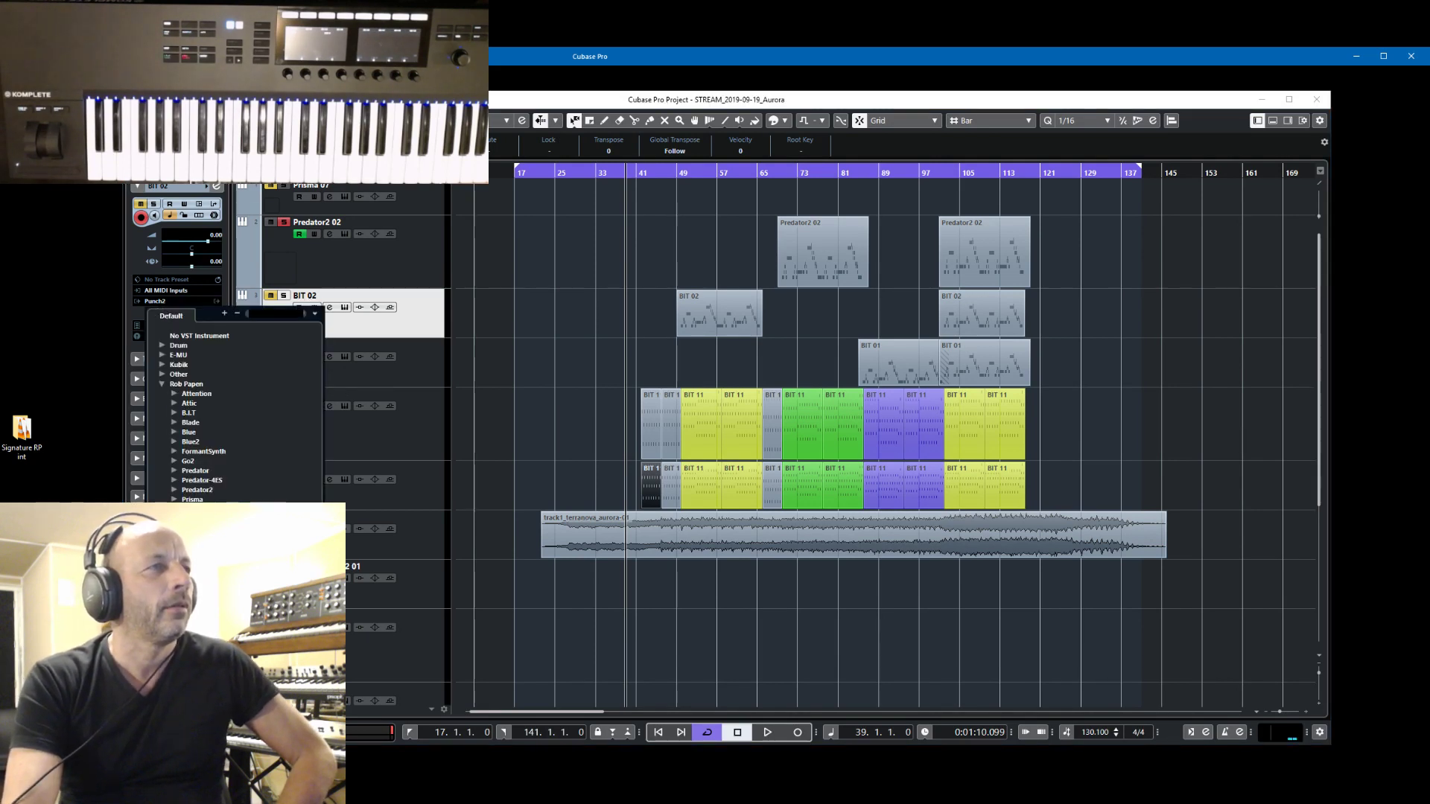
click(175, 490)
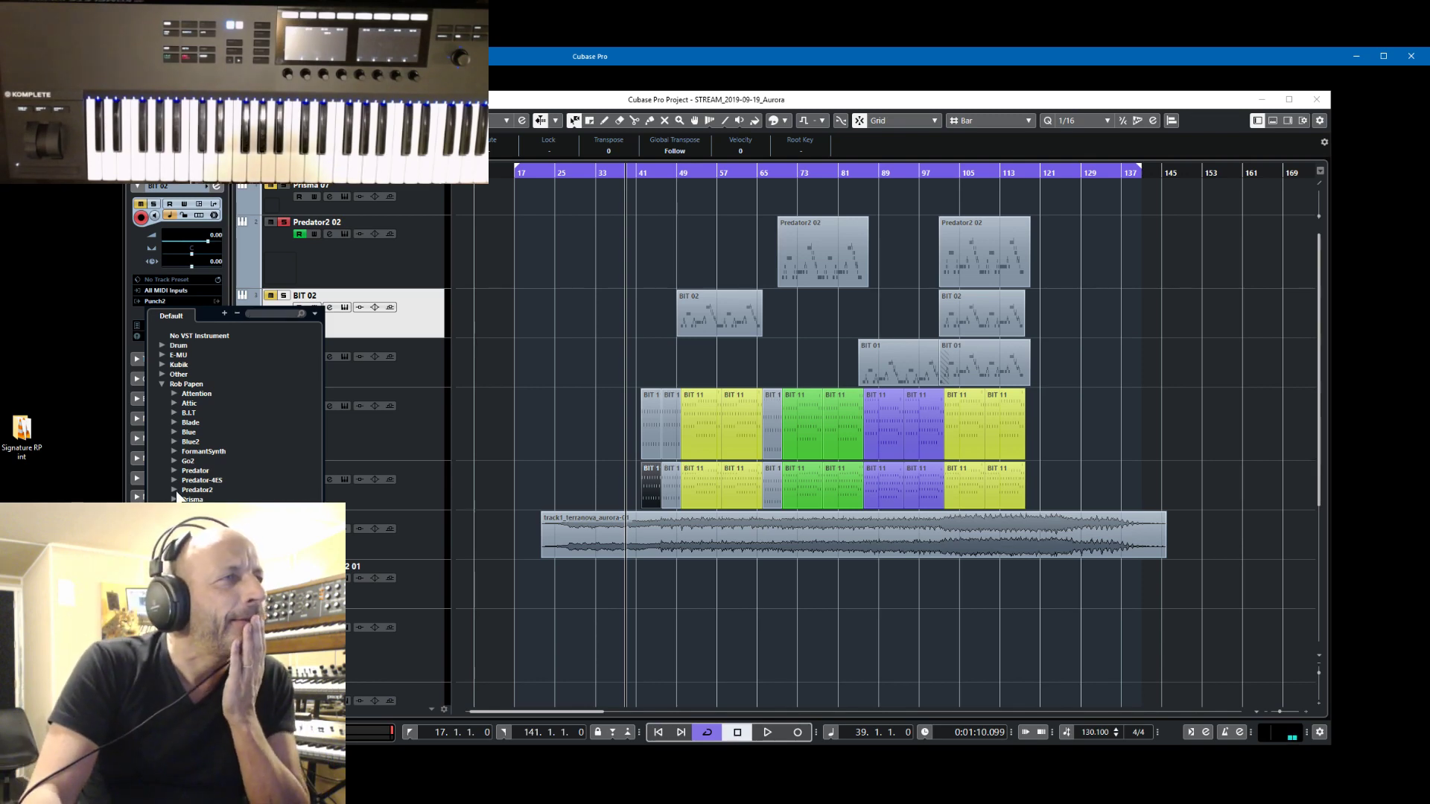
click(209, 499)
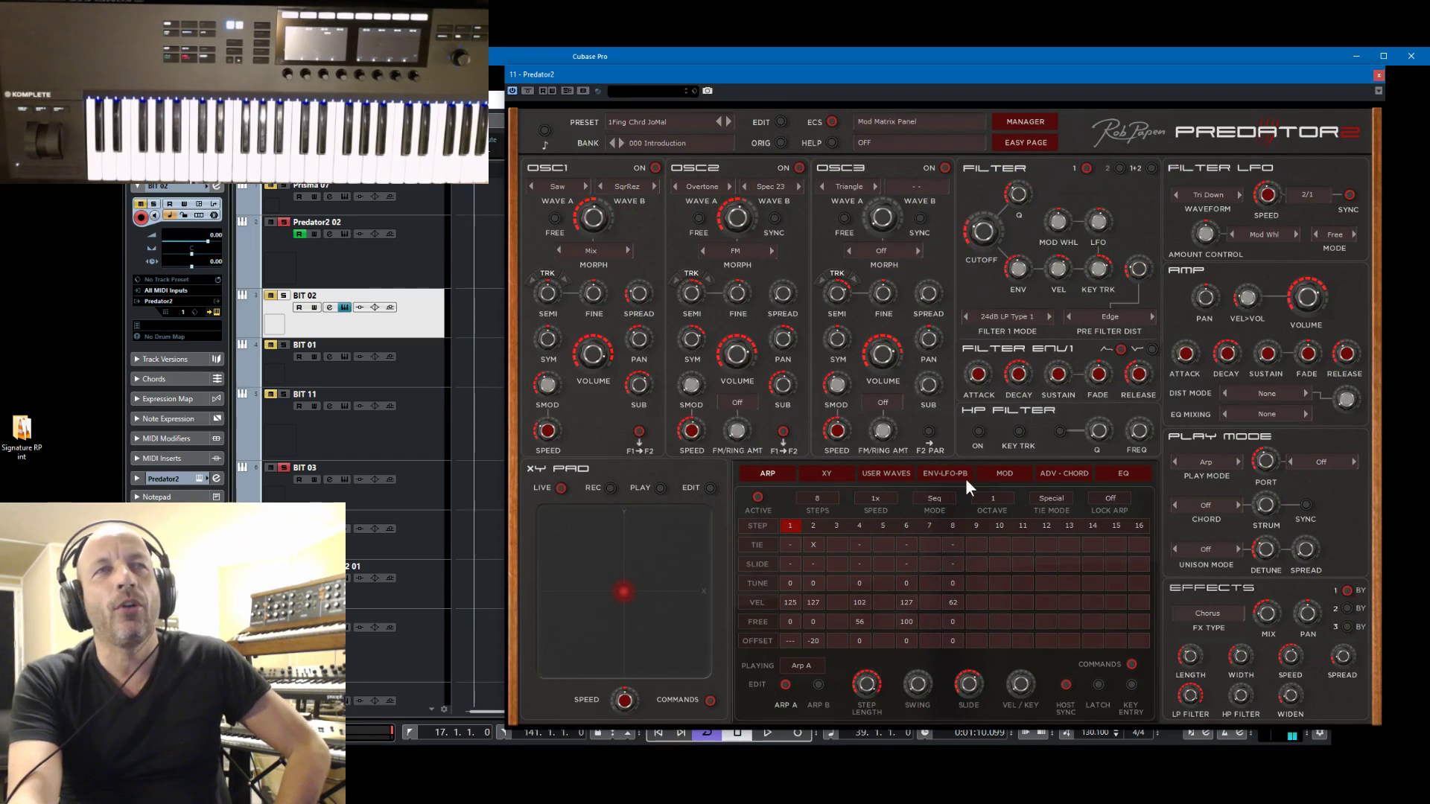
- Draw a freehand waveform for user wave 1 and reshape its second half in the enlarged wave editor
click(886, 472)
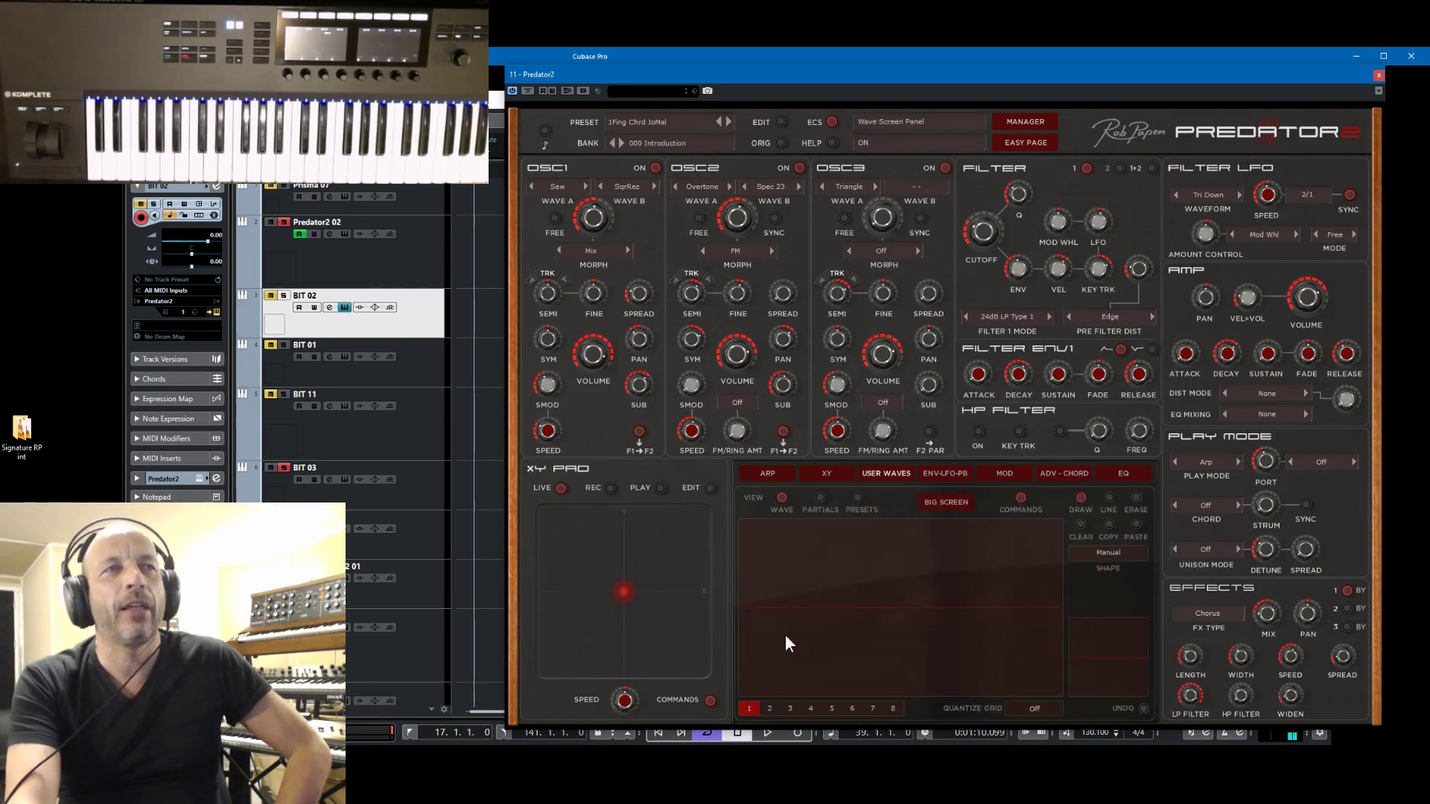
mouse_move(770, 598)
mouse_down()
mouse_move(957, 594)
mouse_move(1059, 612)
mouse_up()
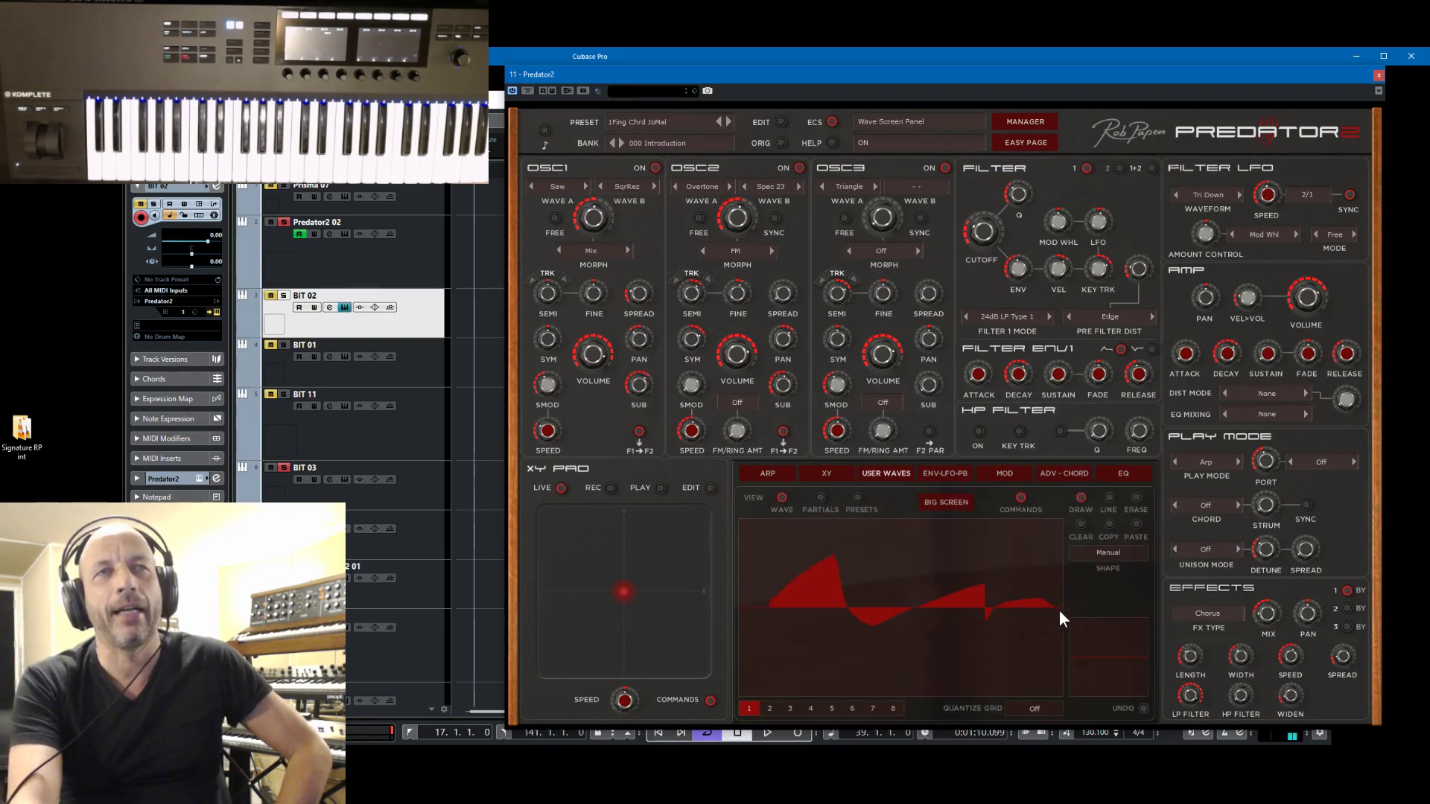
click(956, 501)
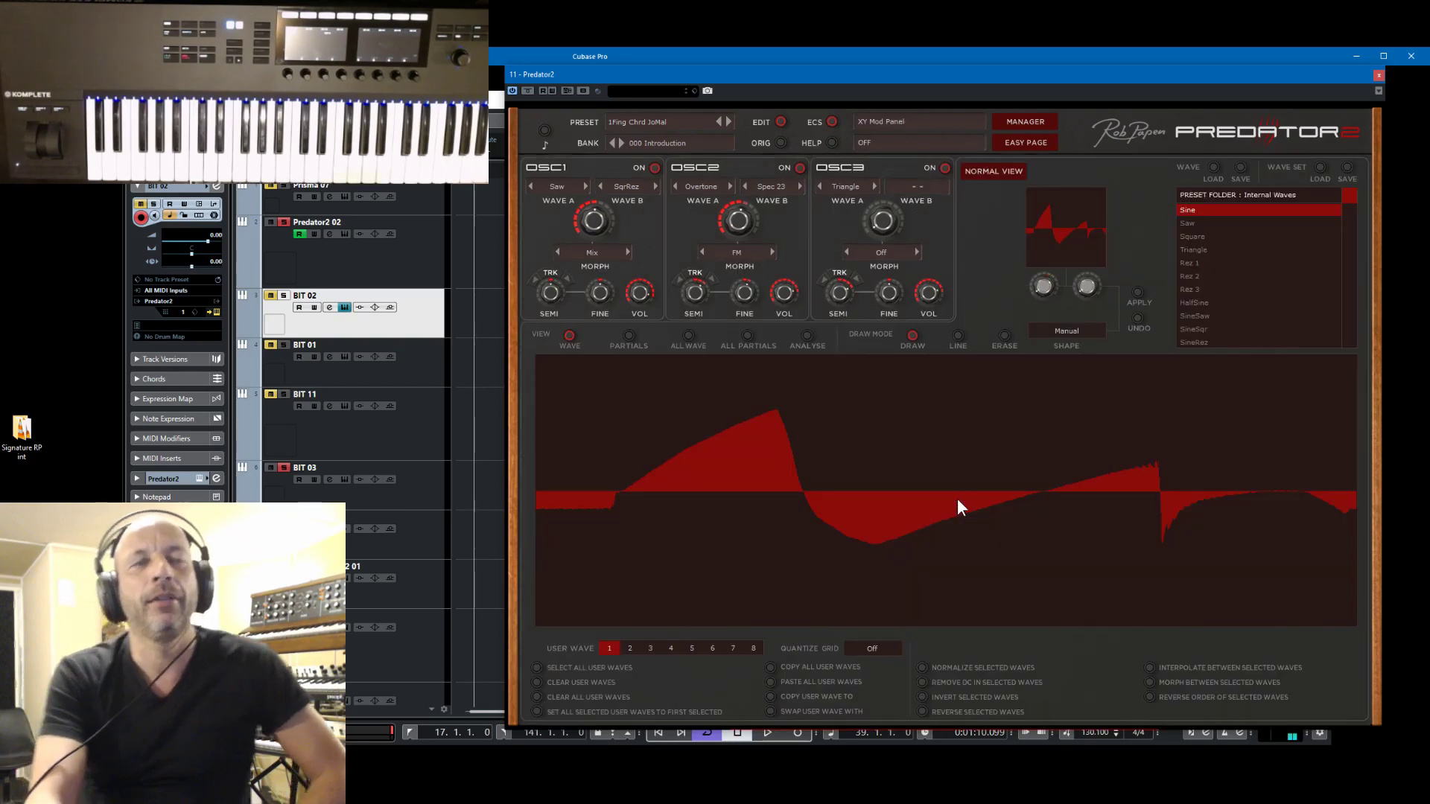
mouse_move(992, 491)
mouse_down()
mouse_move(1043, 400)
mouse_move(1184, 521)
mouse_up()
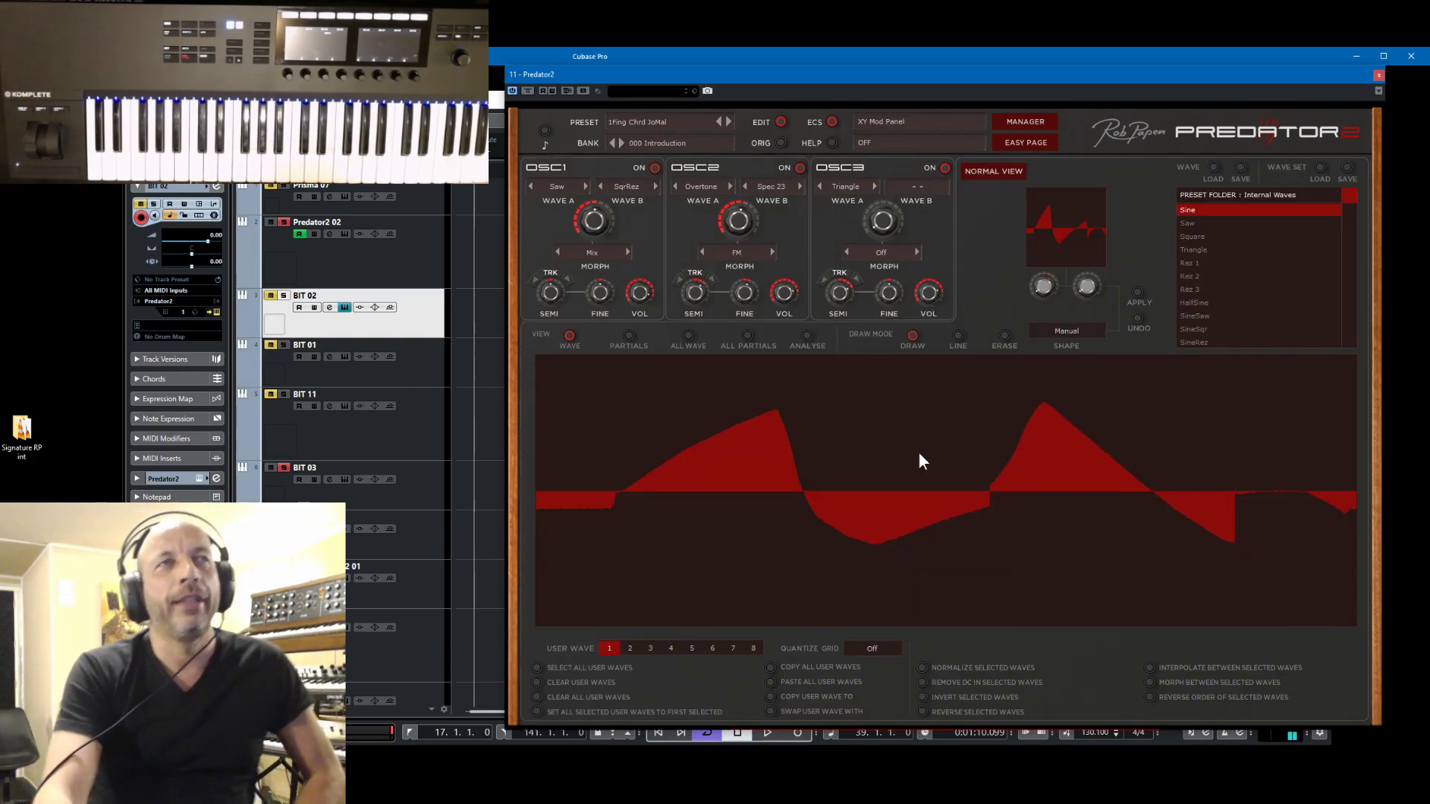
- Draw a raised amplitude curve across partials 10 to 53 of user wave 1 in Predator2's partials view
click(629, 337)
drag(652, 440, 1218, 474)
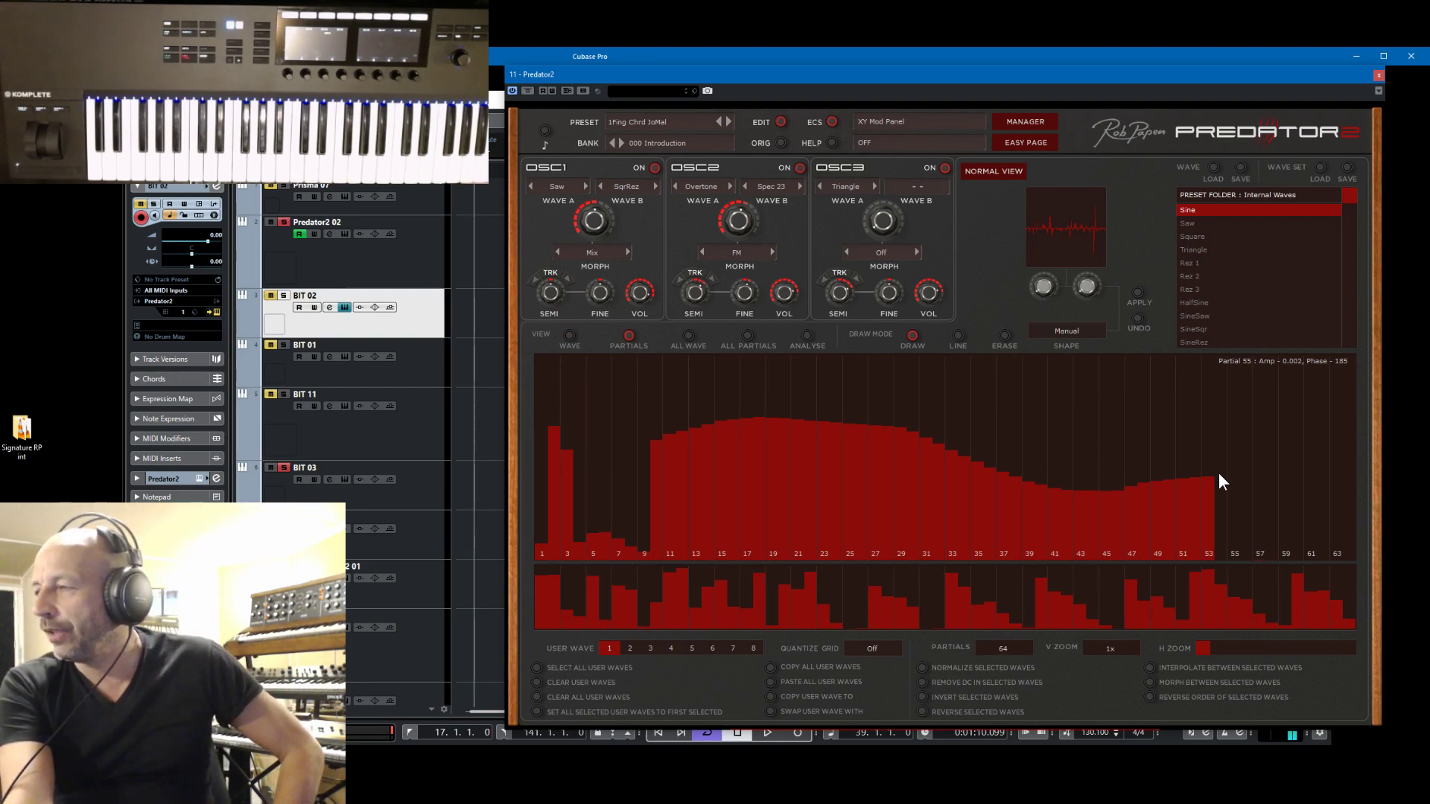
- Load the Partials Beyond I preset on the soloed BIT 02 track and return Predator2 to its normal view
click(1026, 122)
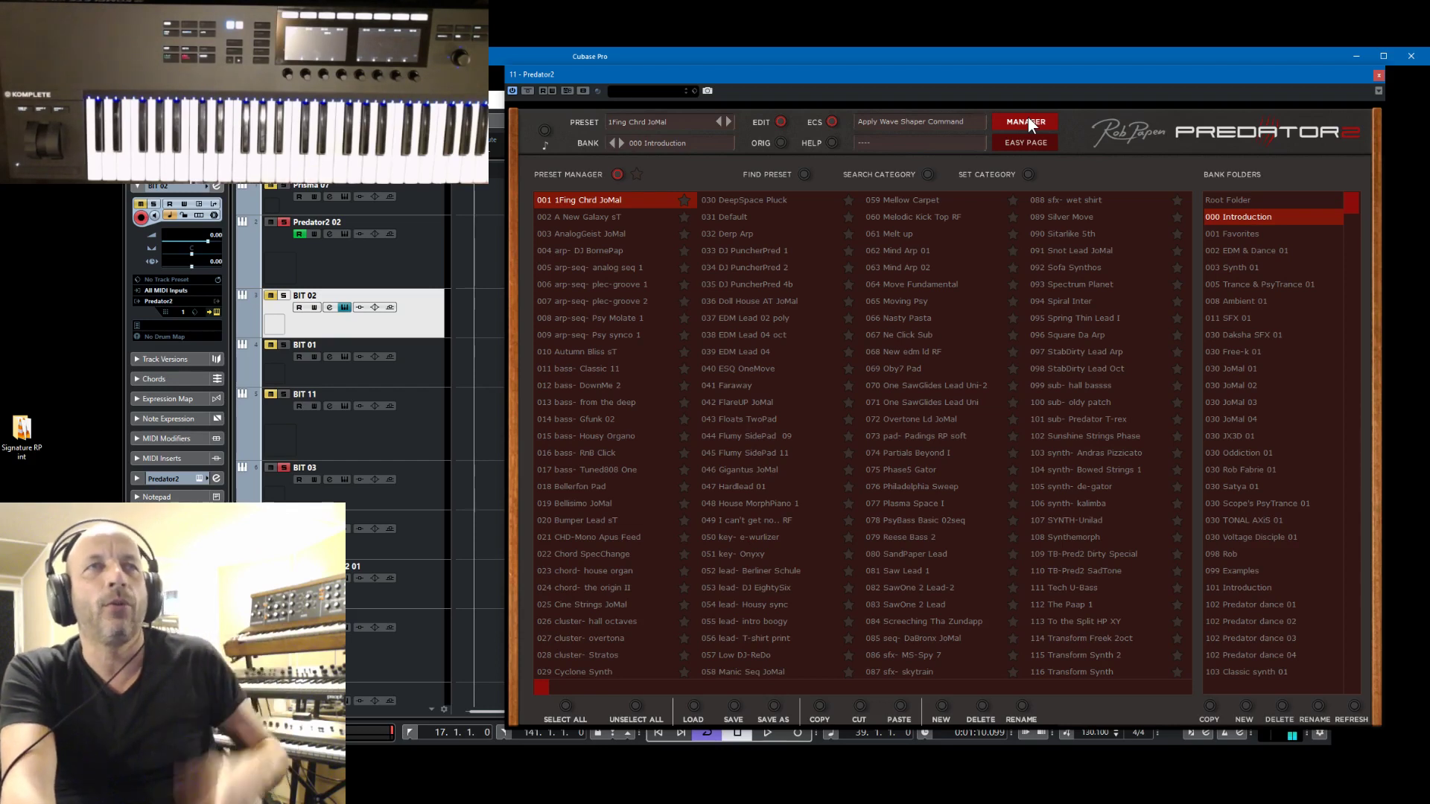
click(913, 453)
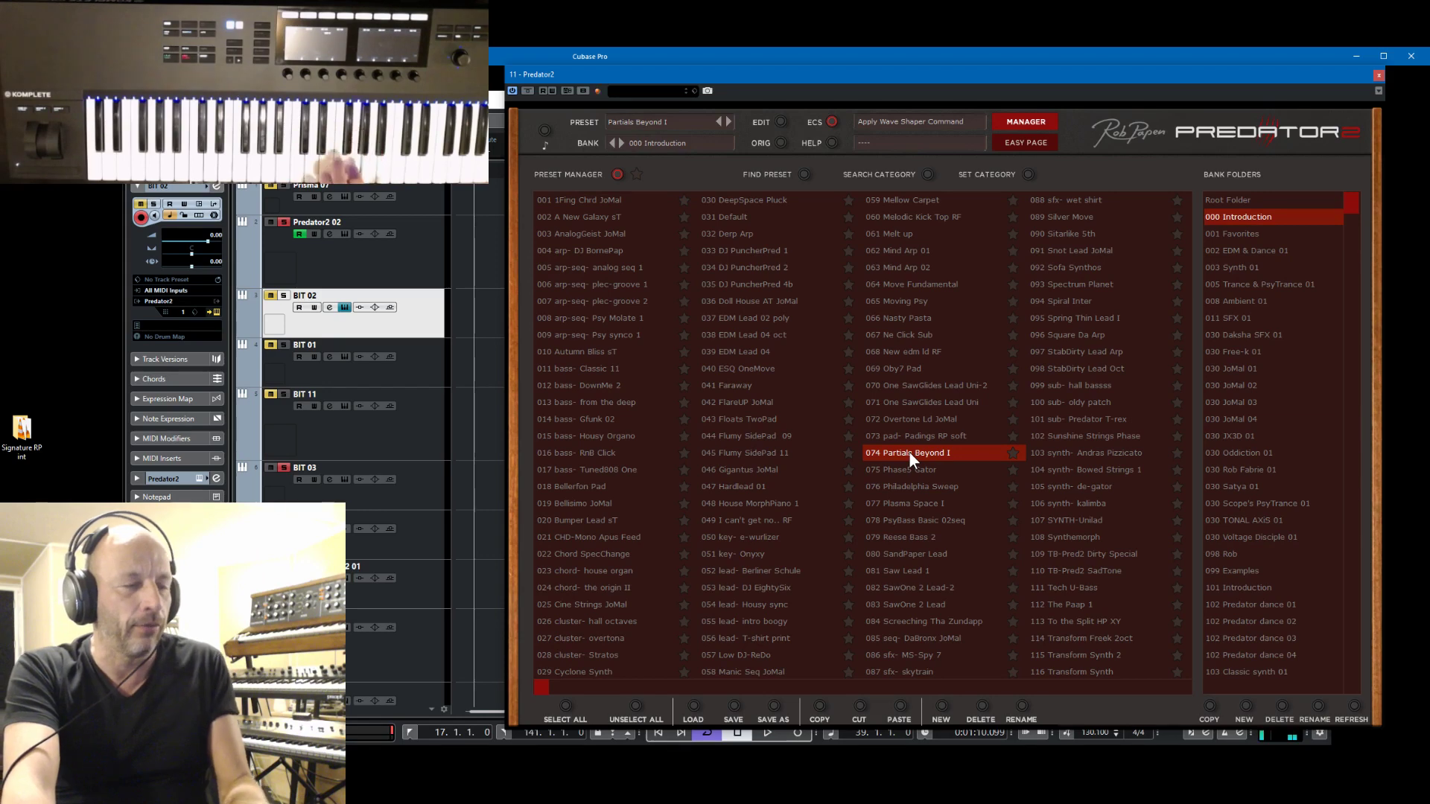
click(283, 297)
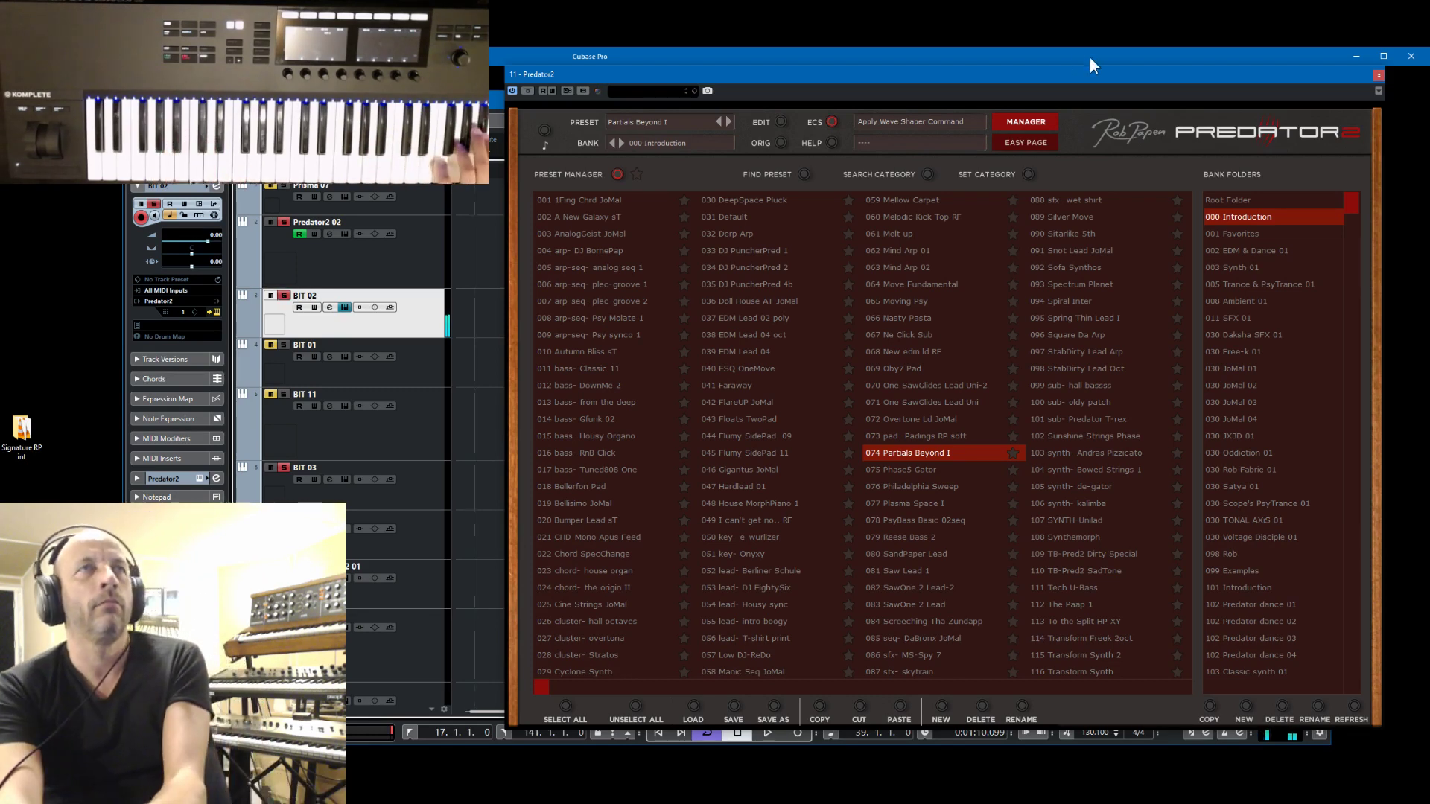
click(1025, 120)
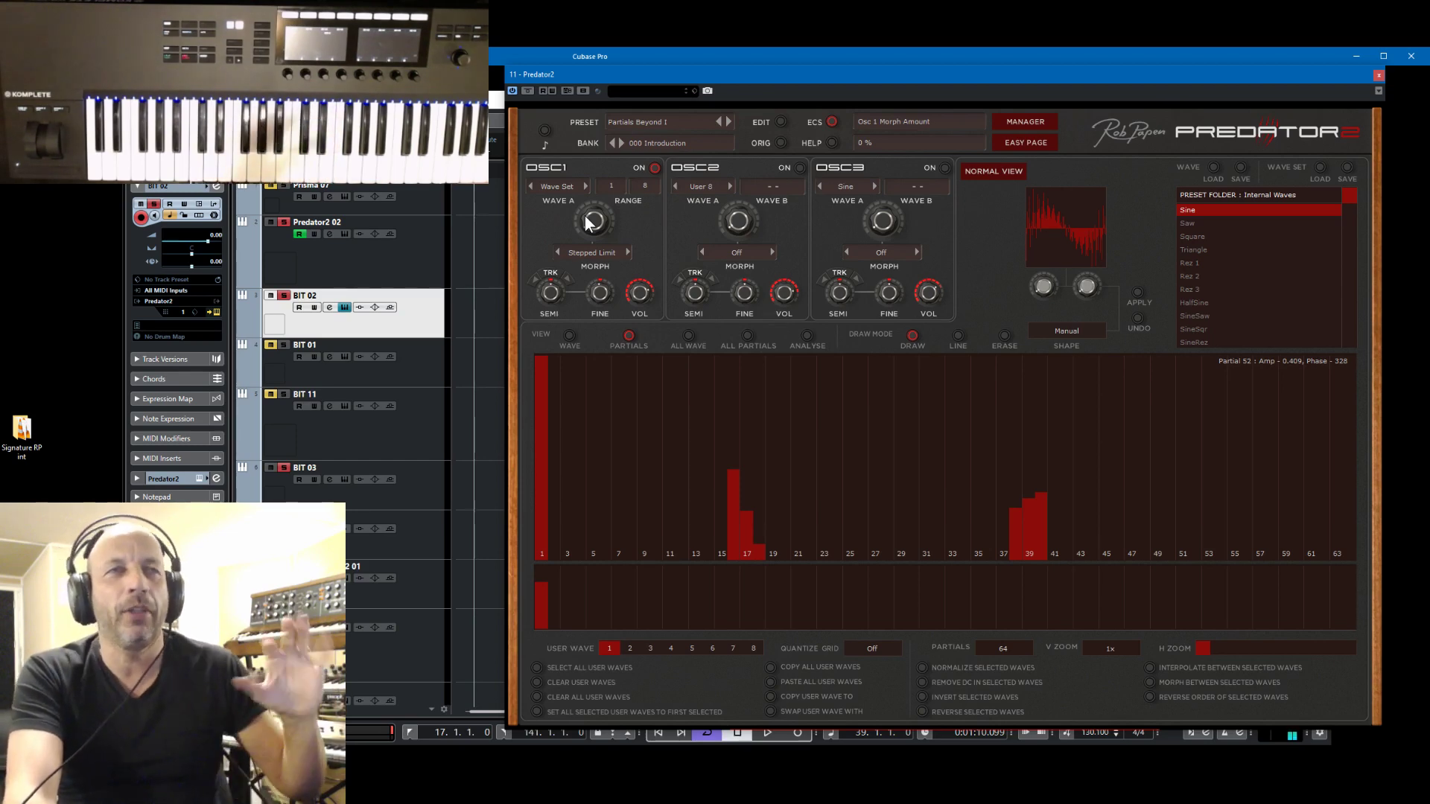
click(1012, 170)
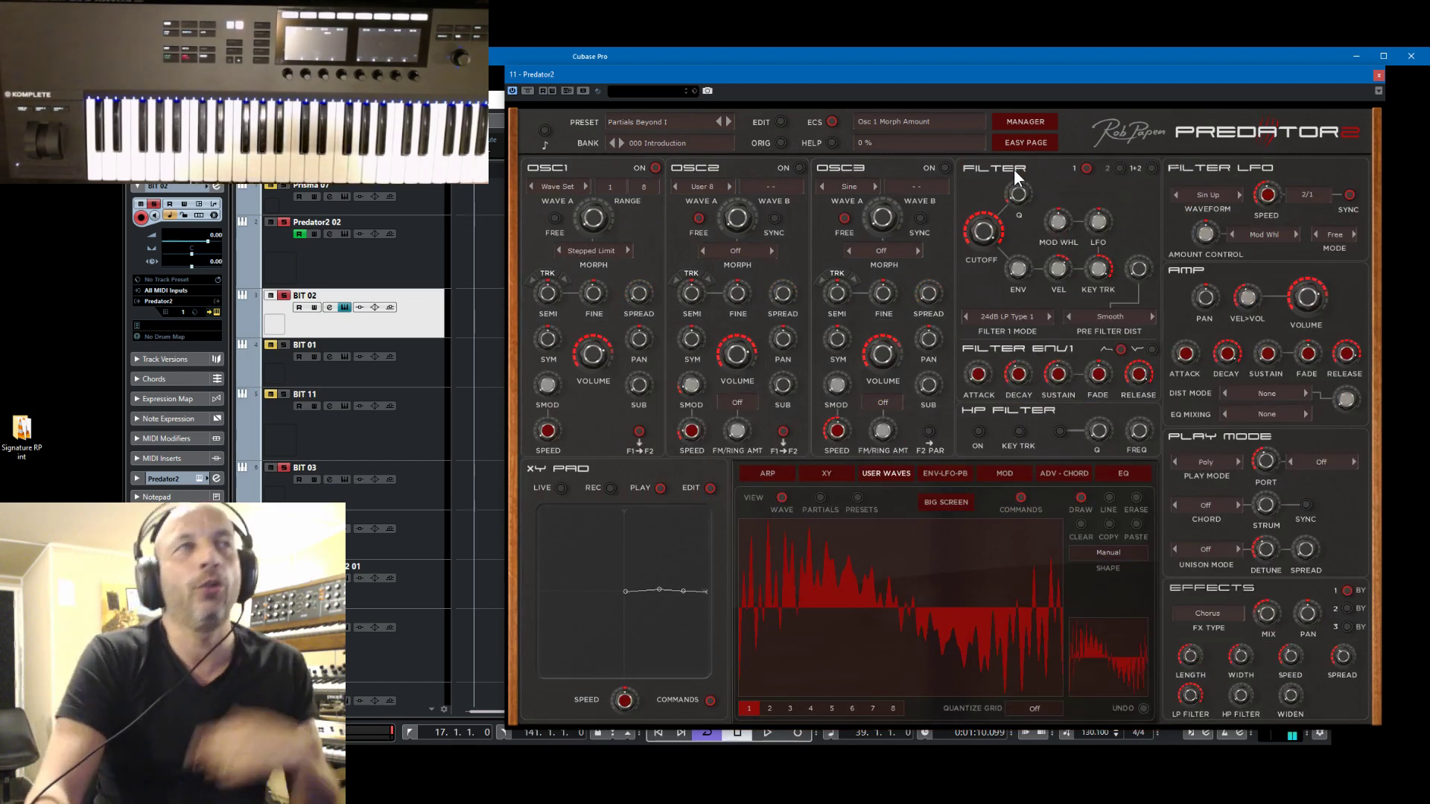
- Add an instrument track with Go2 below the Predator2 02 track and solo it
click(420, 266)
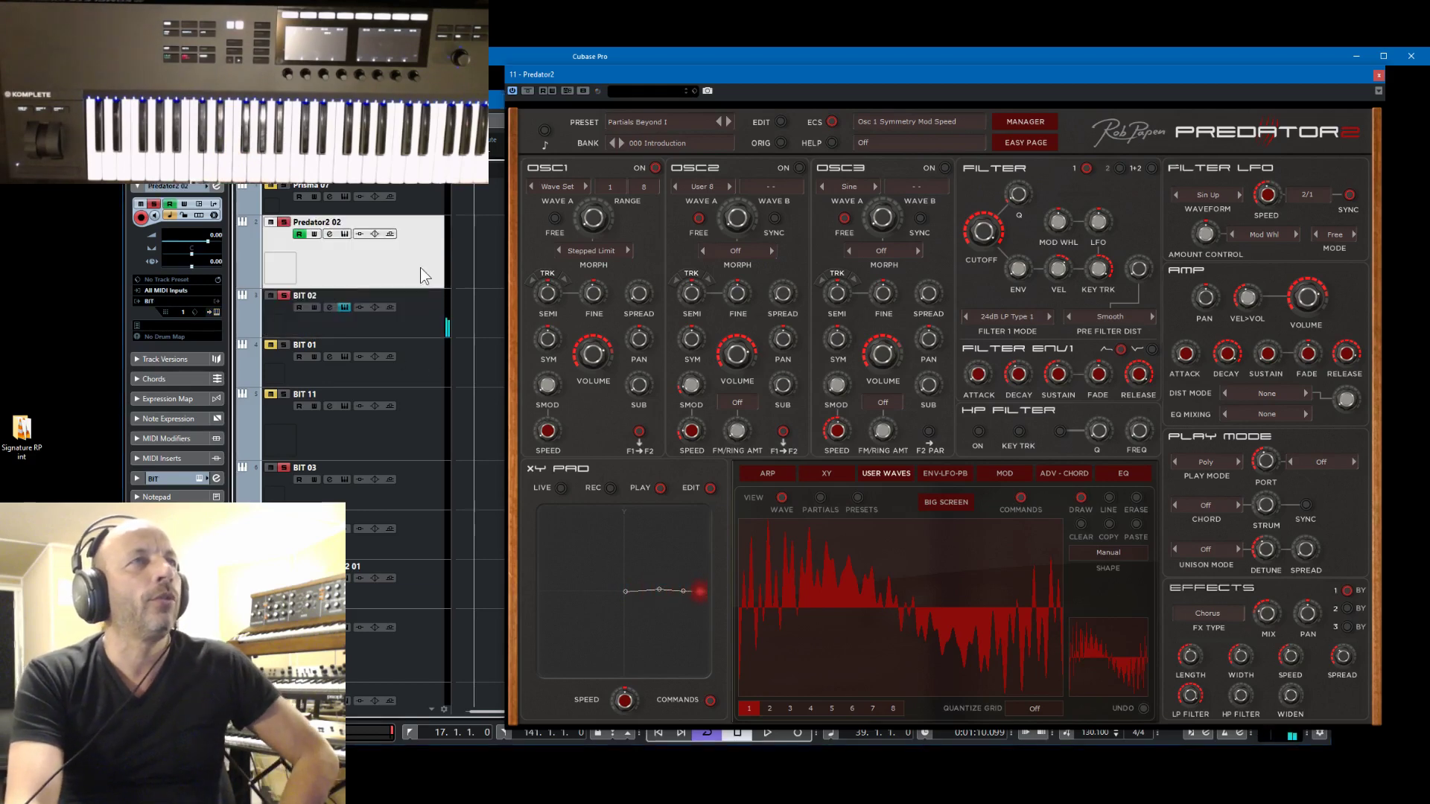
right_click(420, 267)
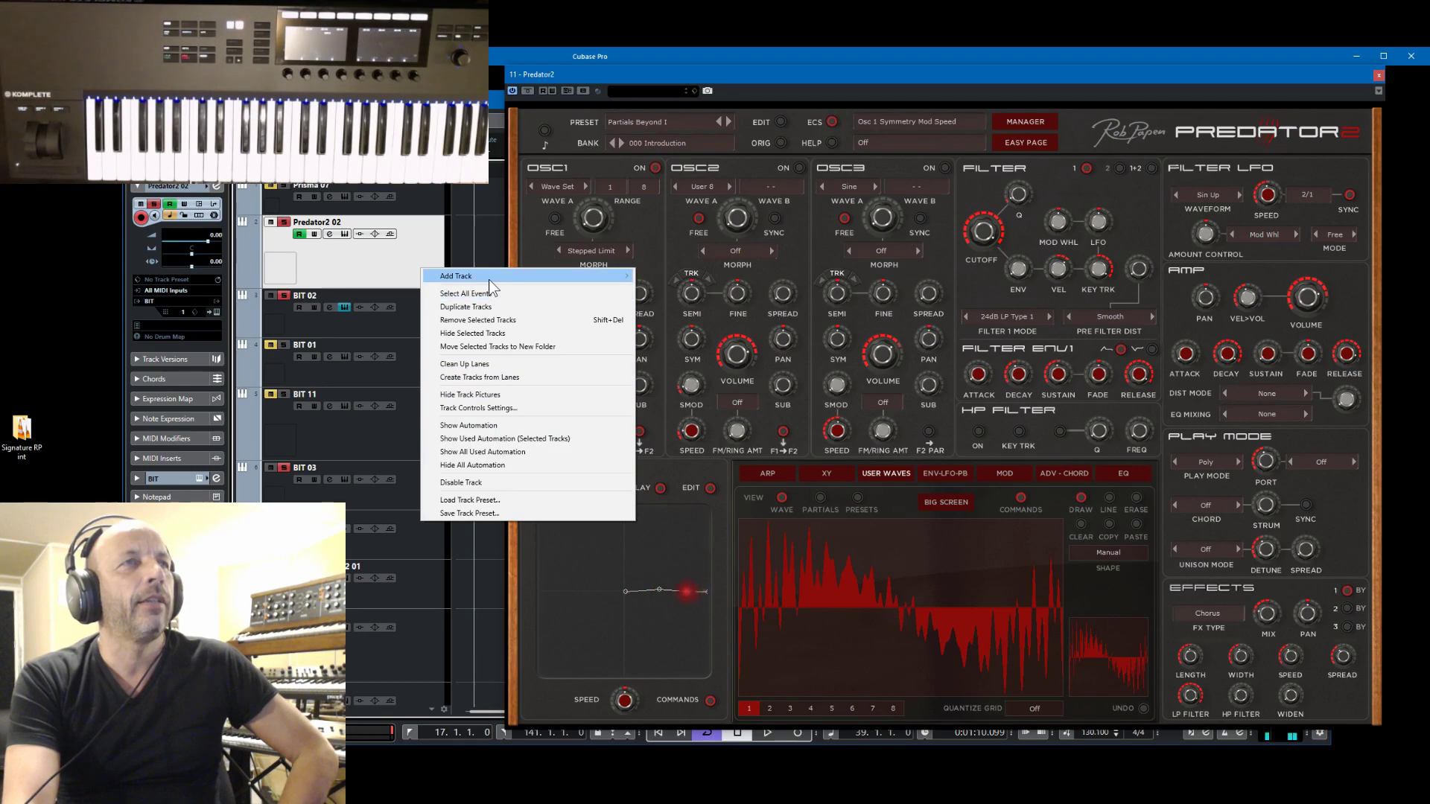
mouse_move(580, 276)
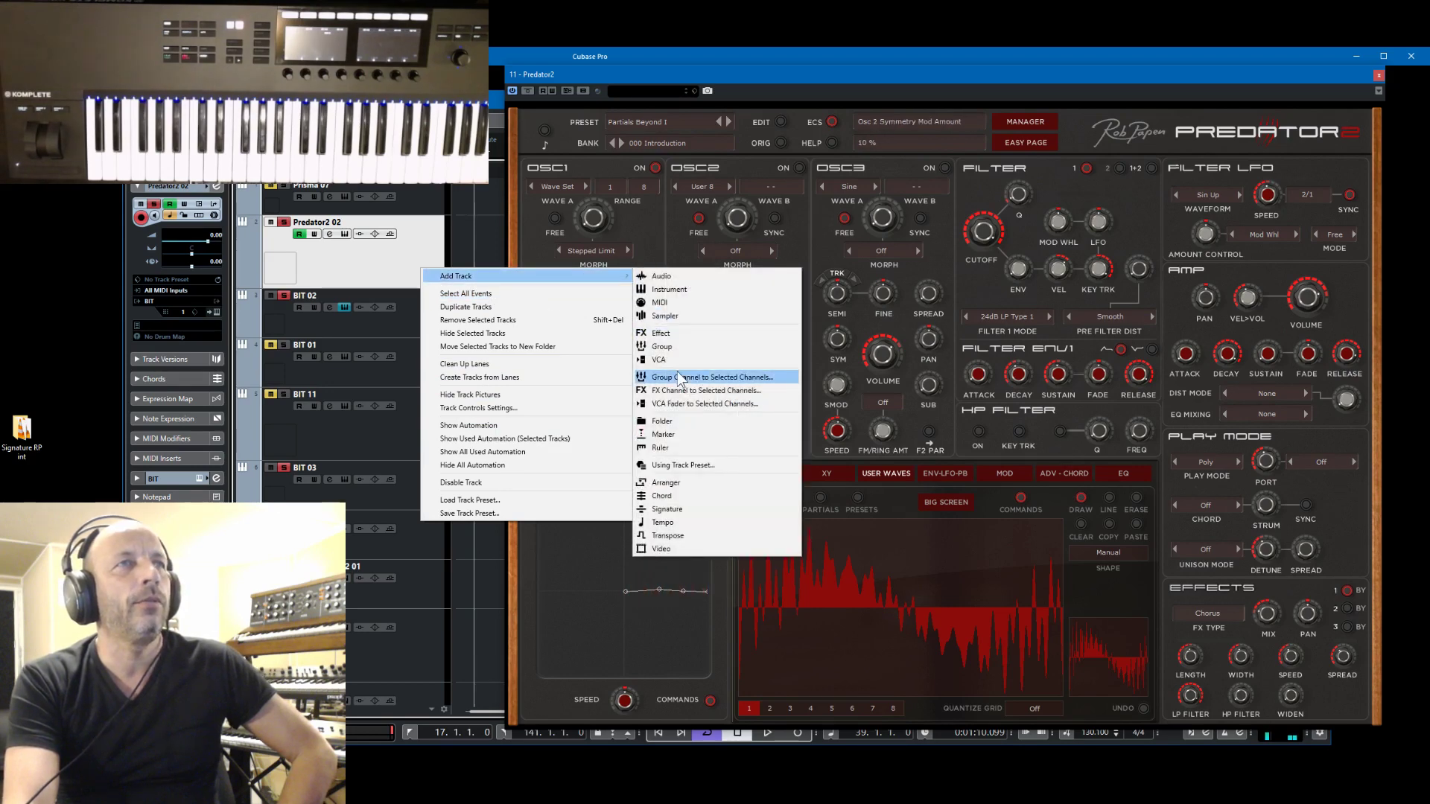
click(686, 290)
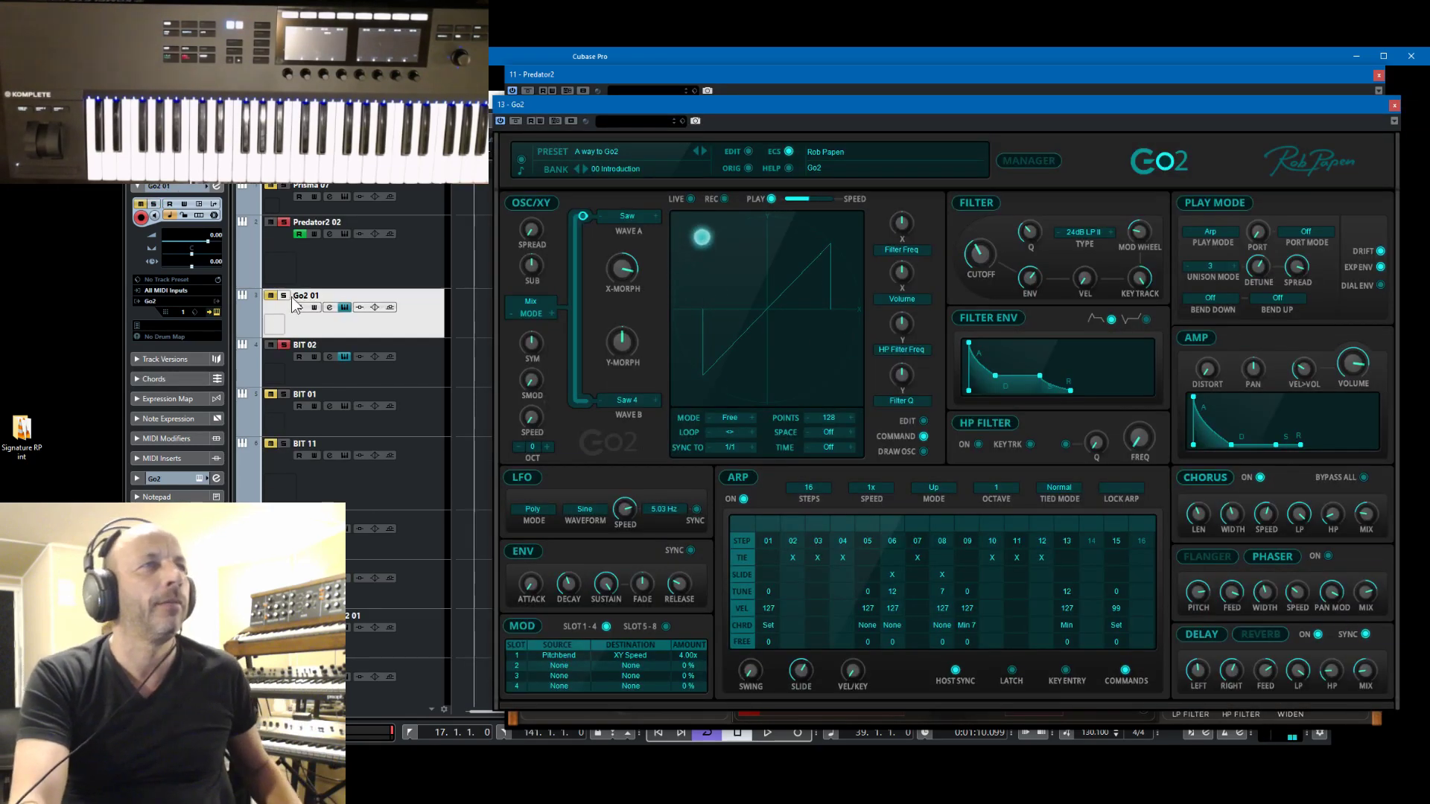
click(284, 295)
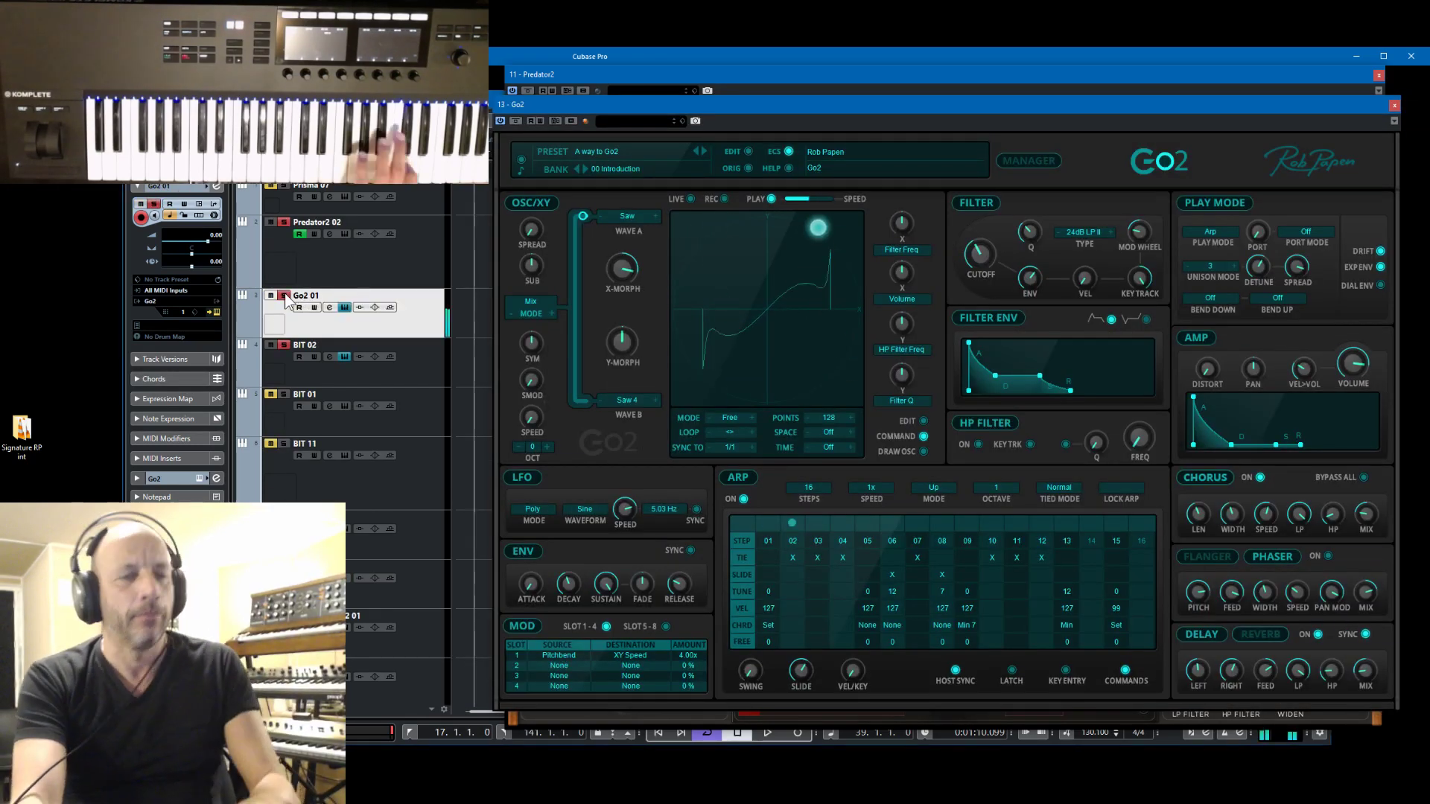
- Load the Default preset from Go2's 98 Default preset bank and set the main volume to -16.6 dB
click(1026, 162)
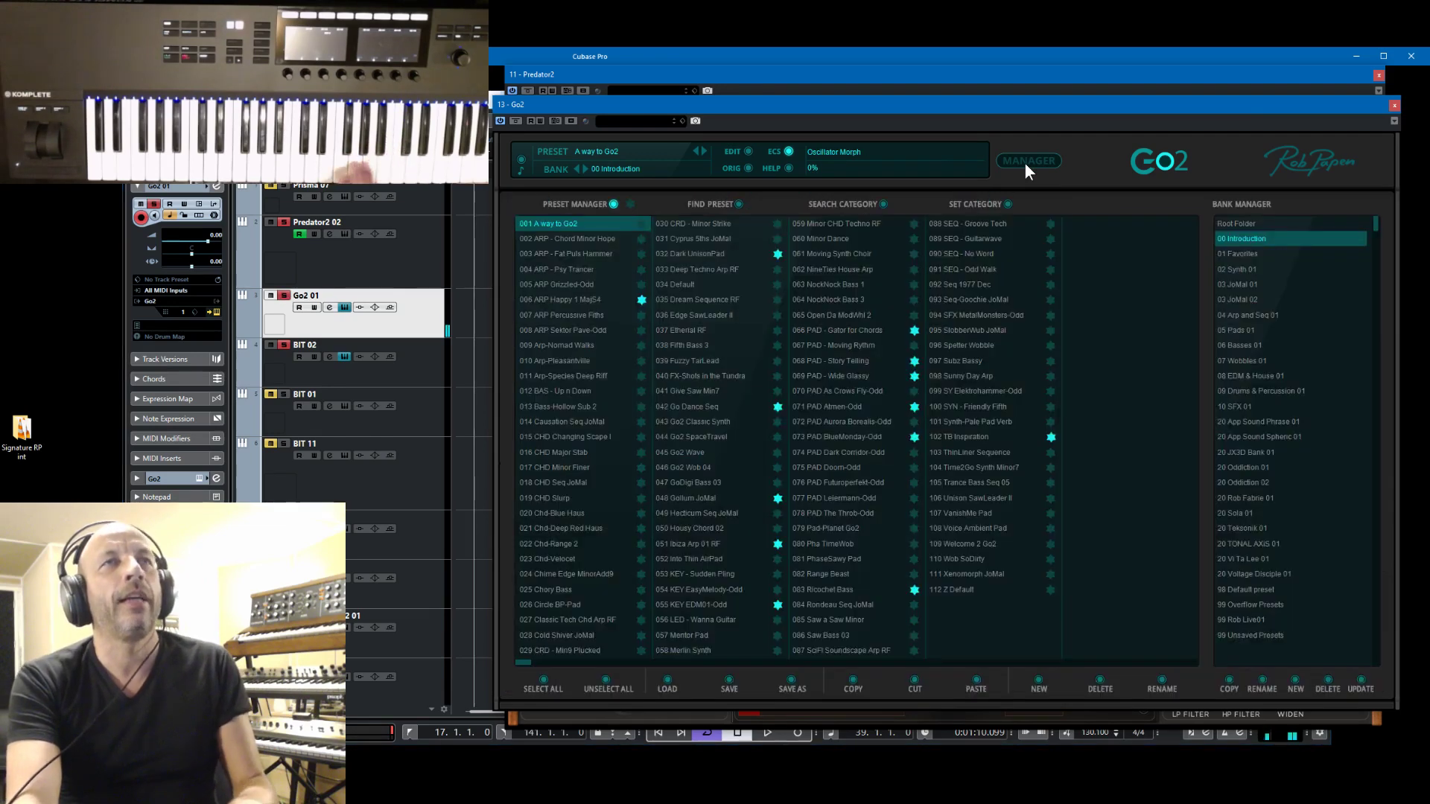
scroll(1254, 633, down, 2)
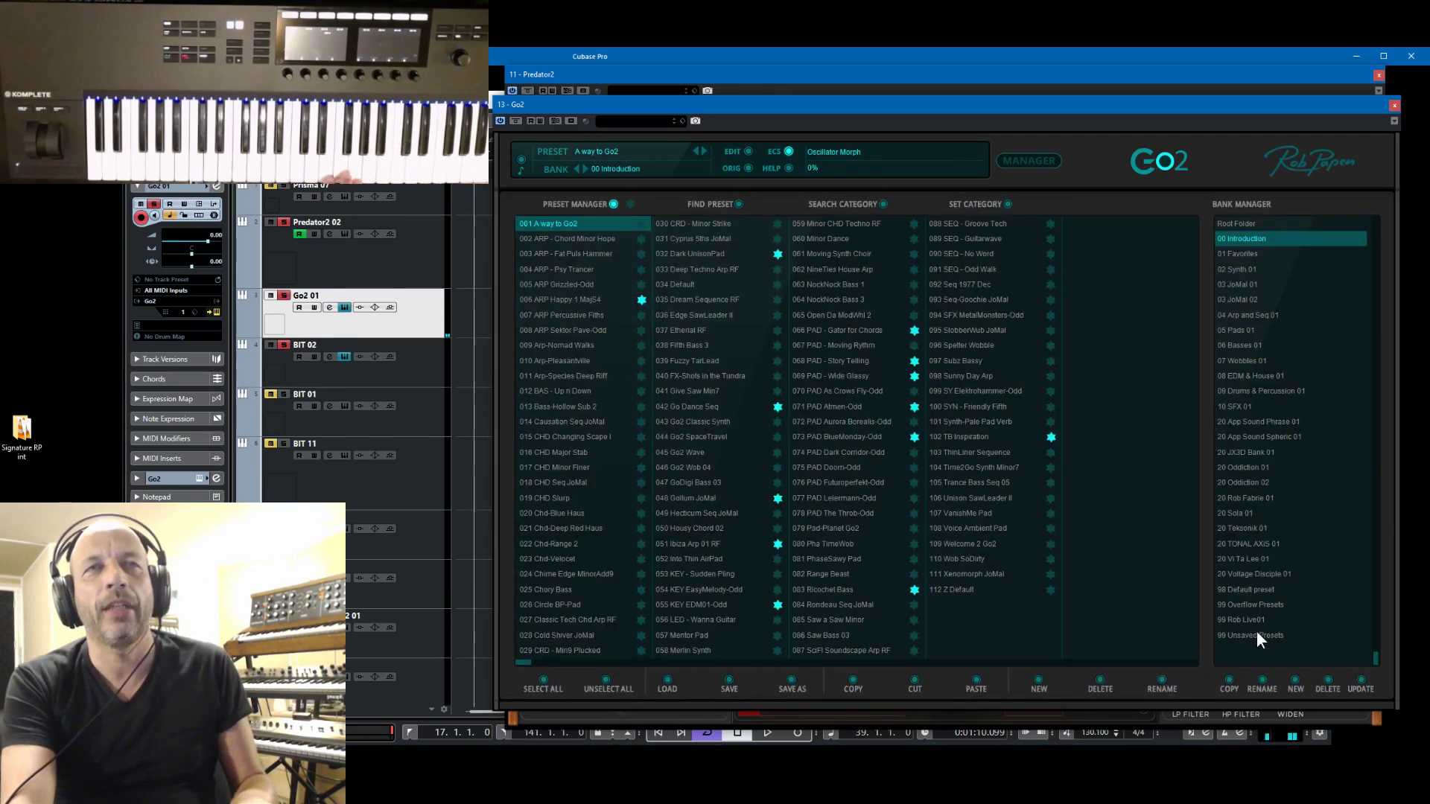
click(1252, 574)
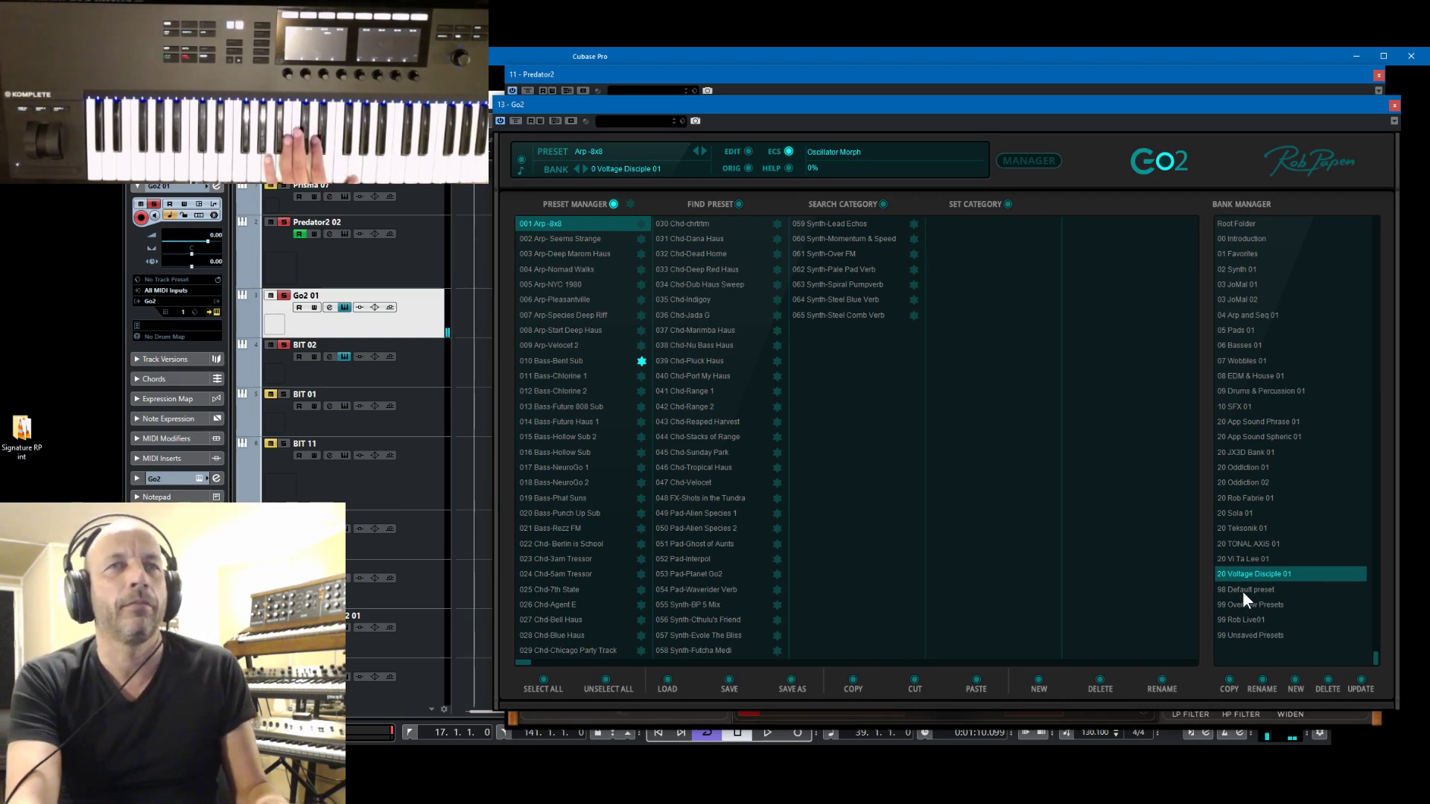
key(Up)
key(Up)
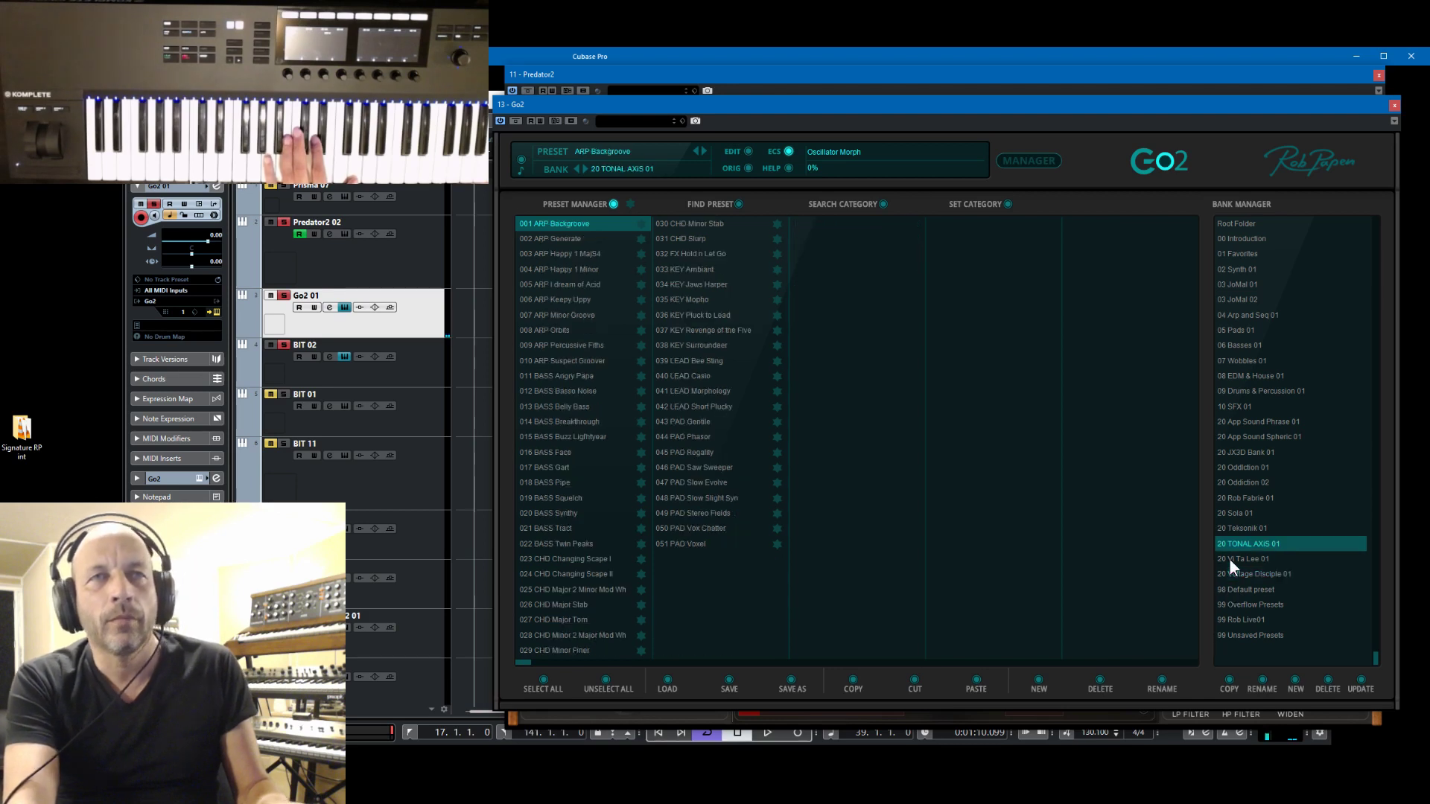
key(Down)
key(Down)
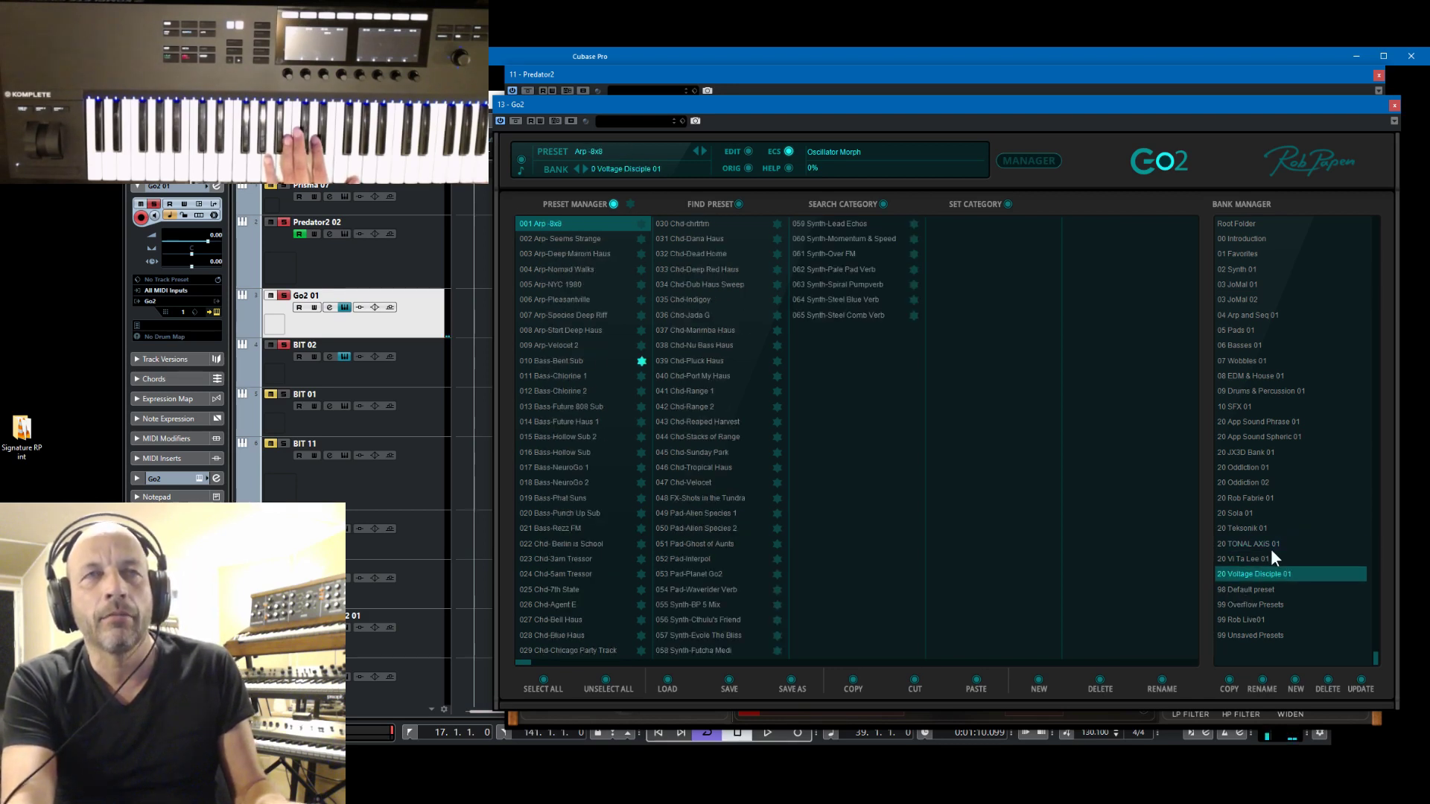
click(1248, 589)
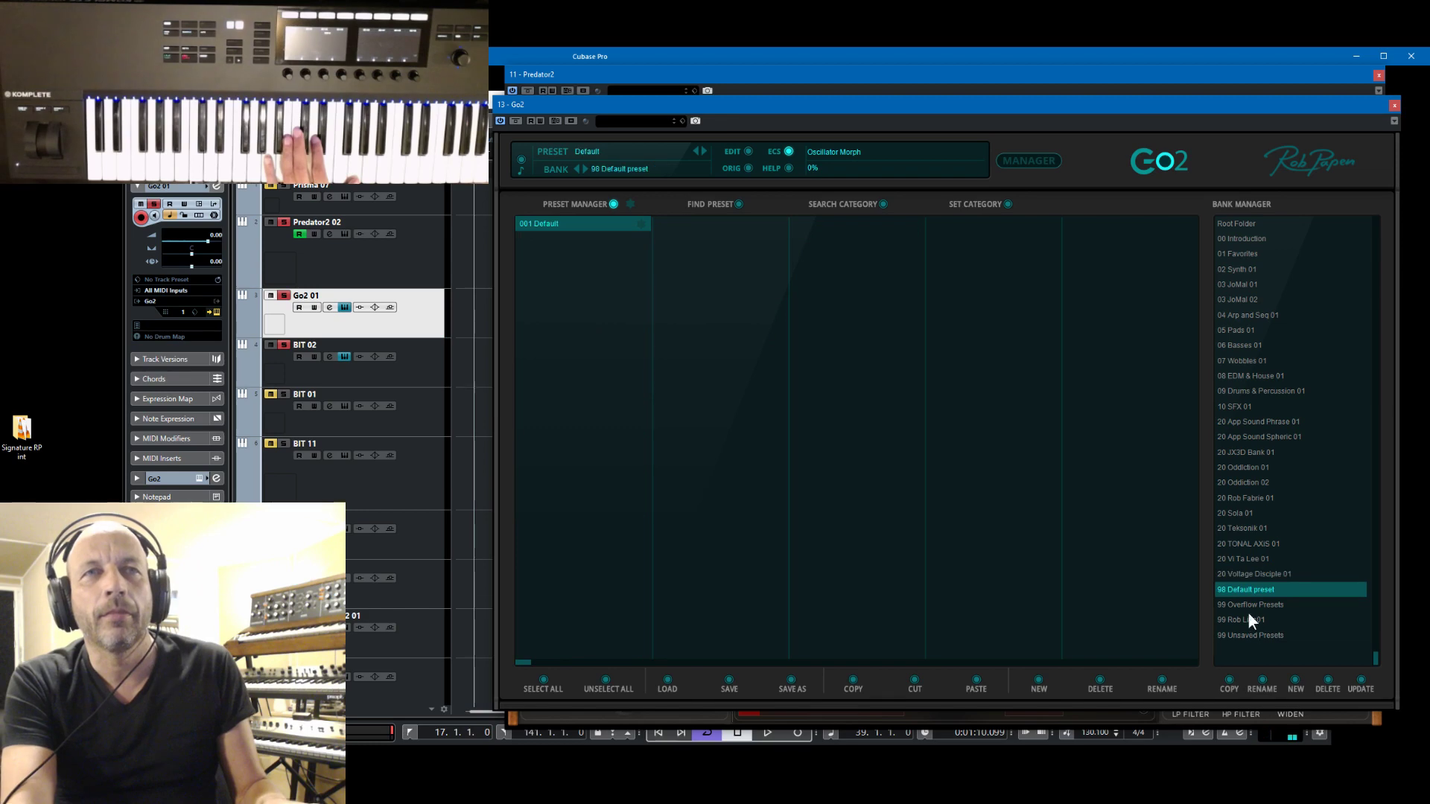
click(1029, 162)
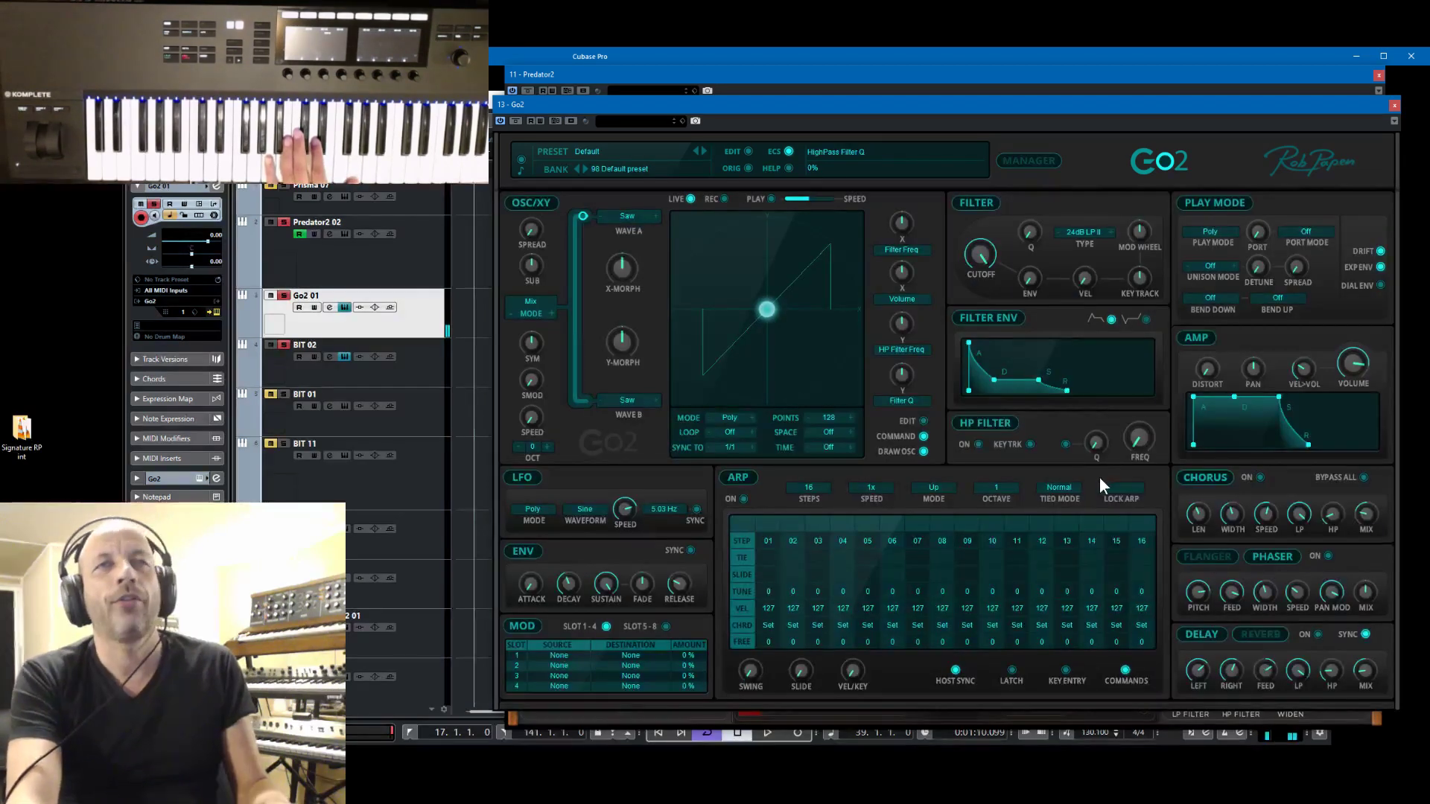
drag(1344, 369, 1357, 387)
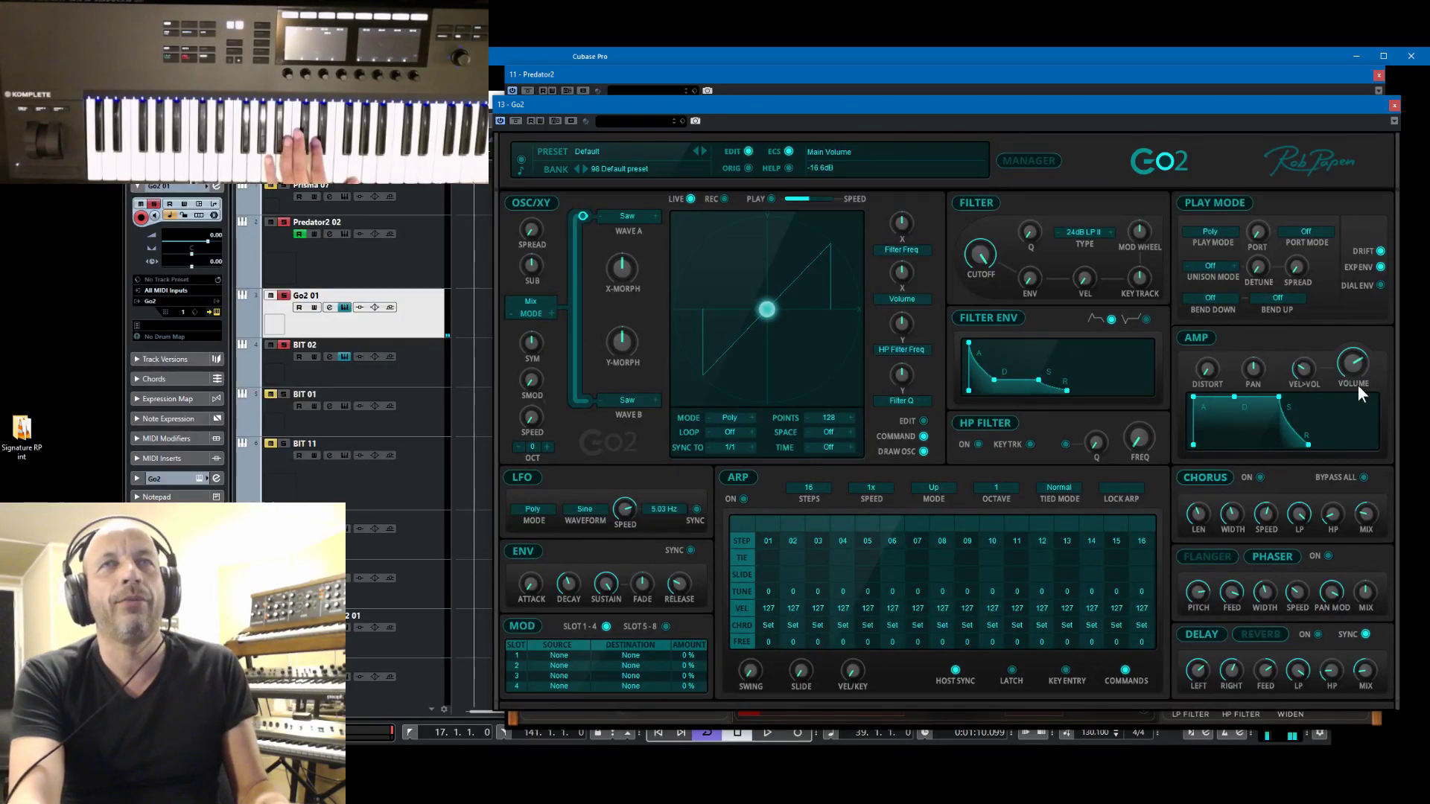
- Set Go2's oscillator wave A to Spec 05 and wave B to Spec 54
click(631, 220)
mouse_move(643, 435)
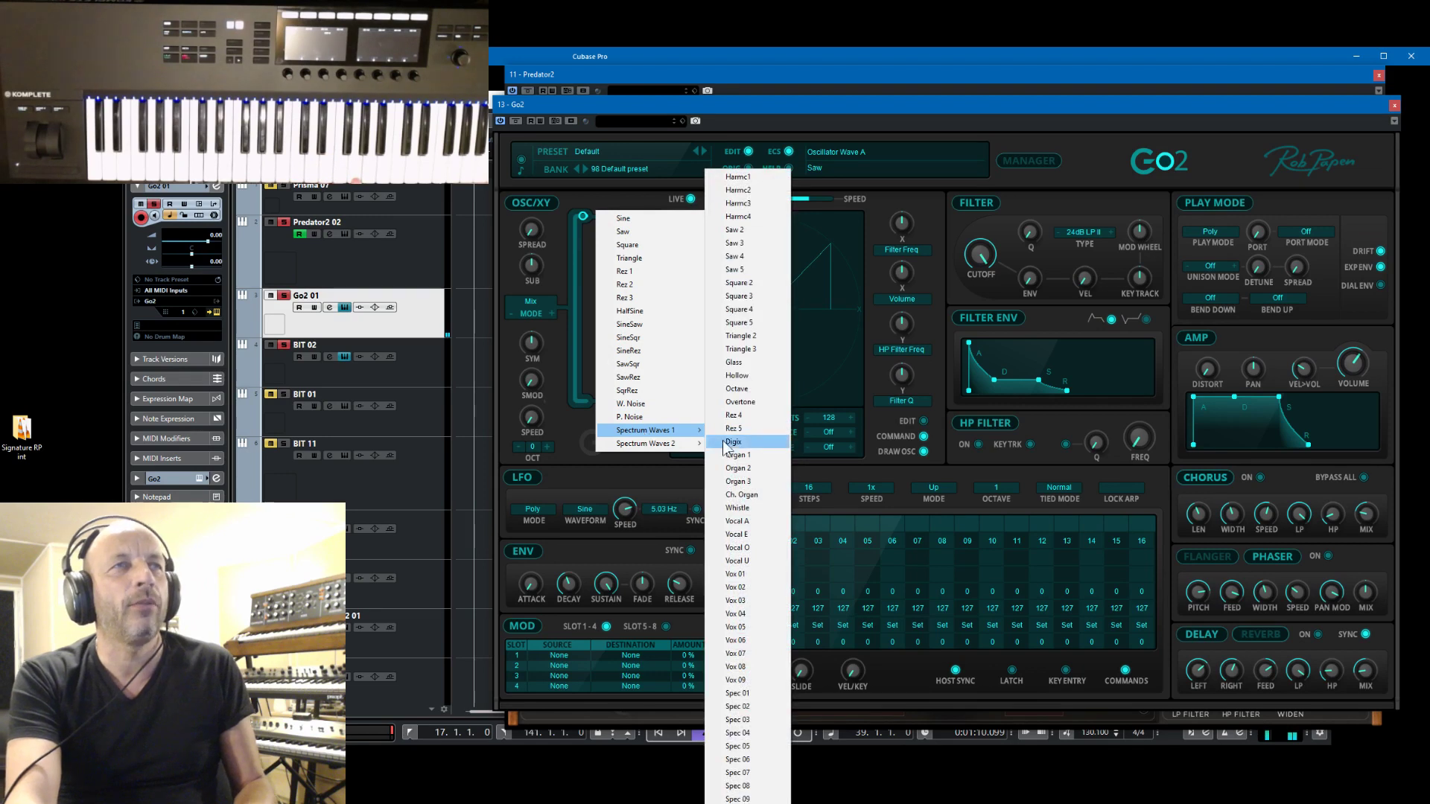
click(746, 746)
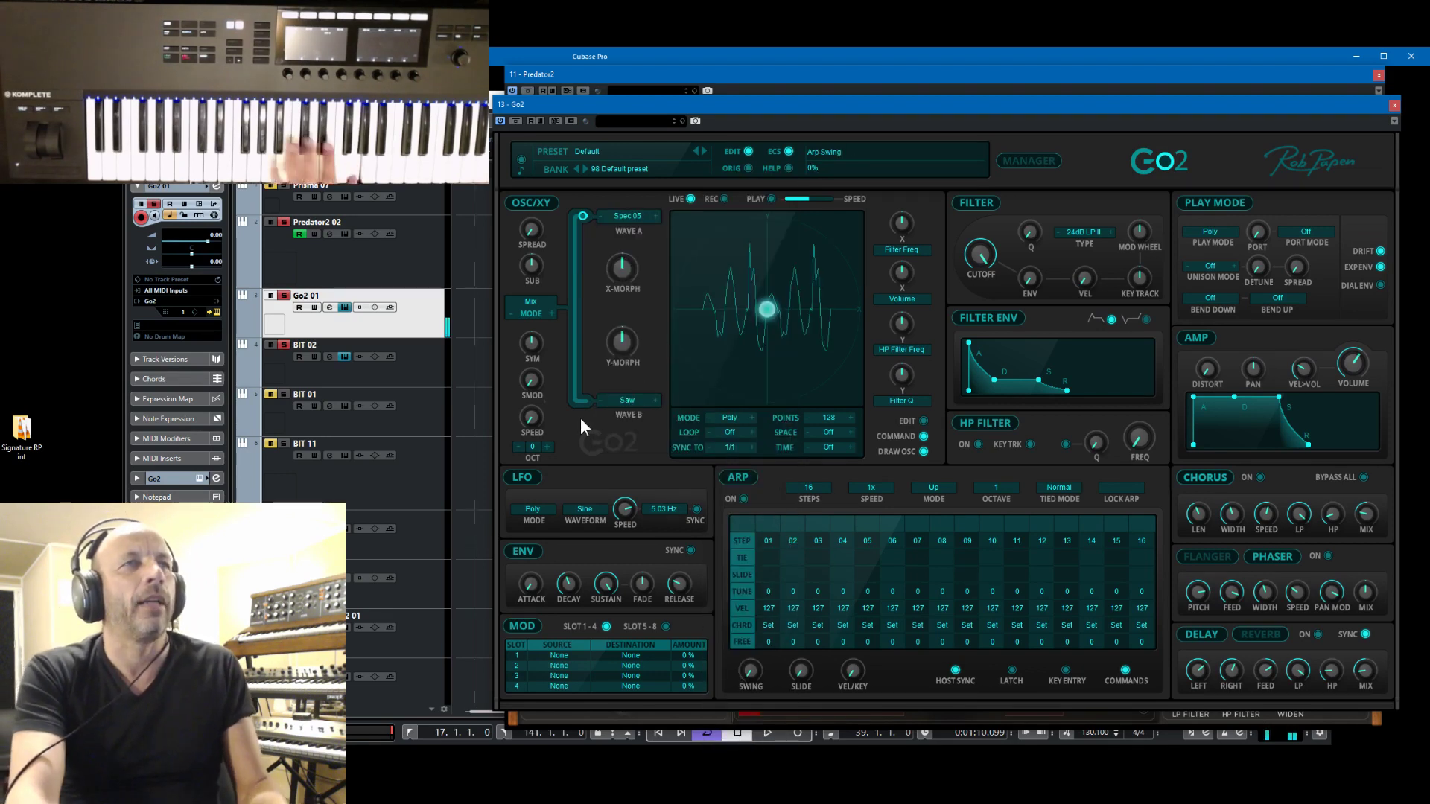
click(626, 400)
mouse_move(664, 631)
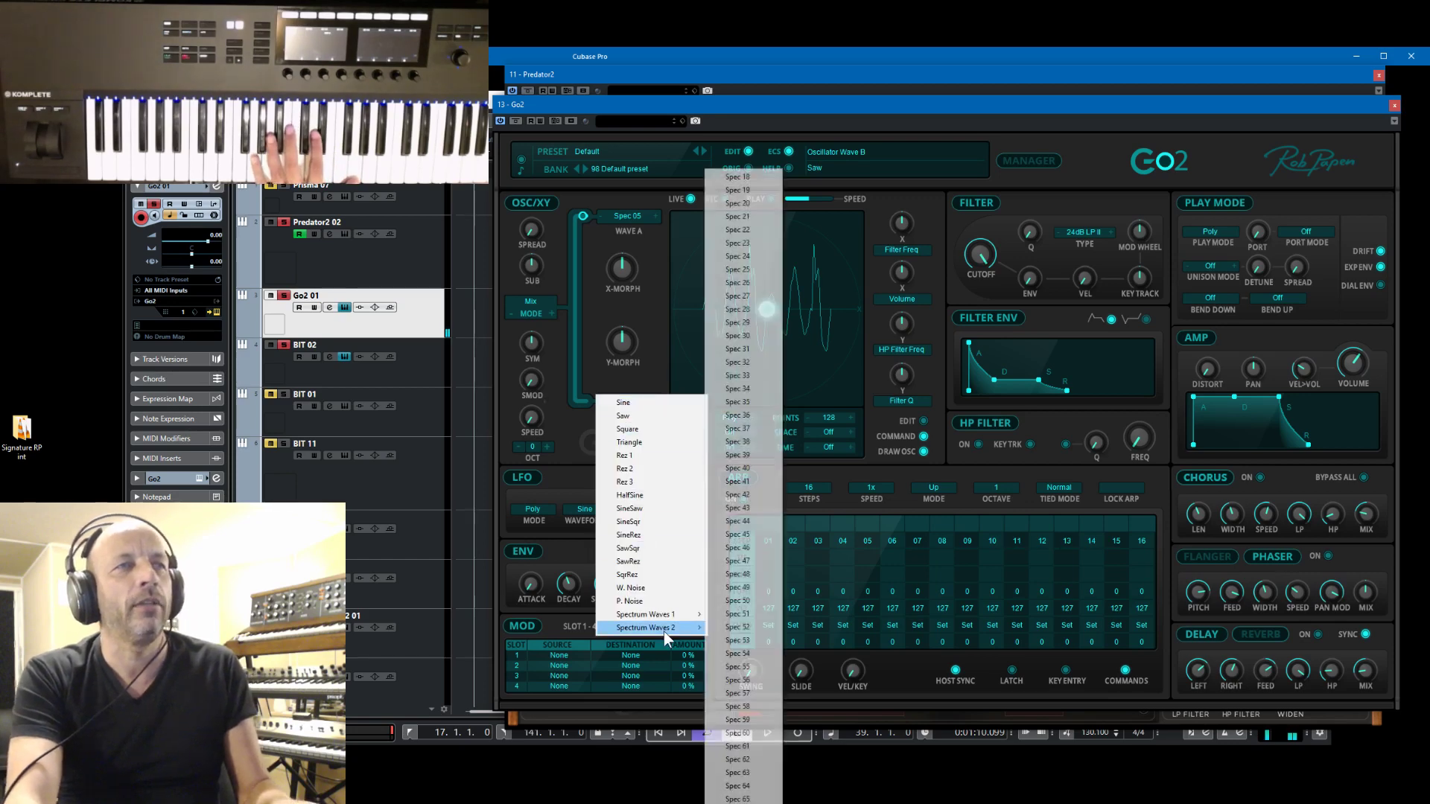
click(740, 652)
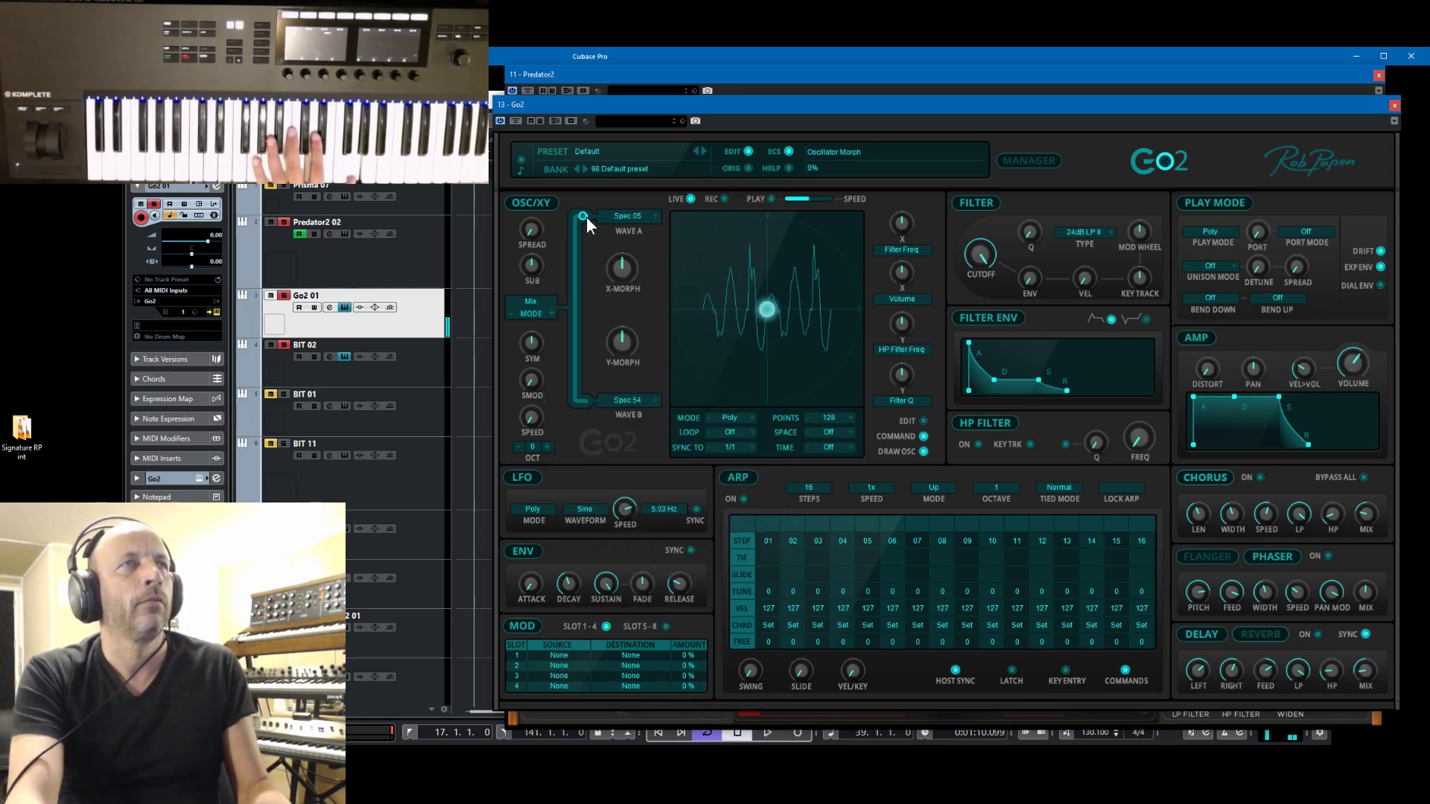
- Set the oscillator morph to 57% and step wave A through the spectrum waves to Spec 18
drag(578, 233, 593, 334)
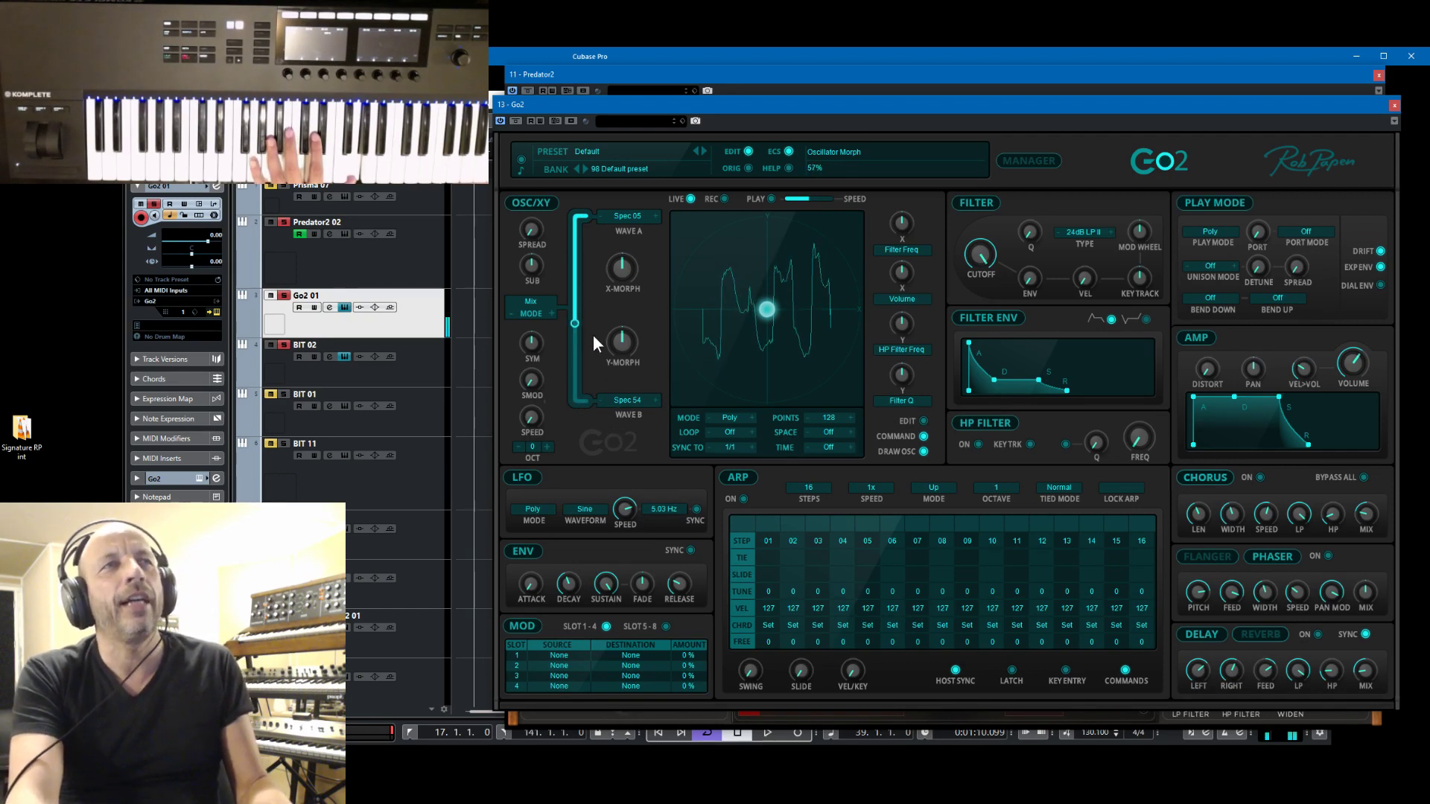
click(655, 216)
click(655, 216)
click(655, 216)
click(655, 216)
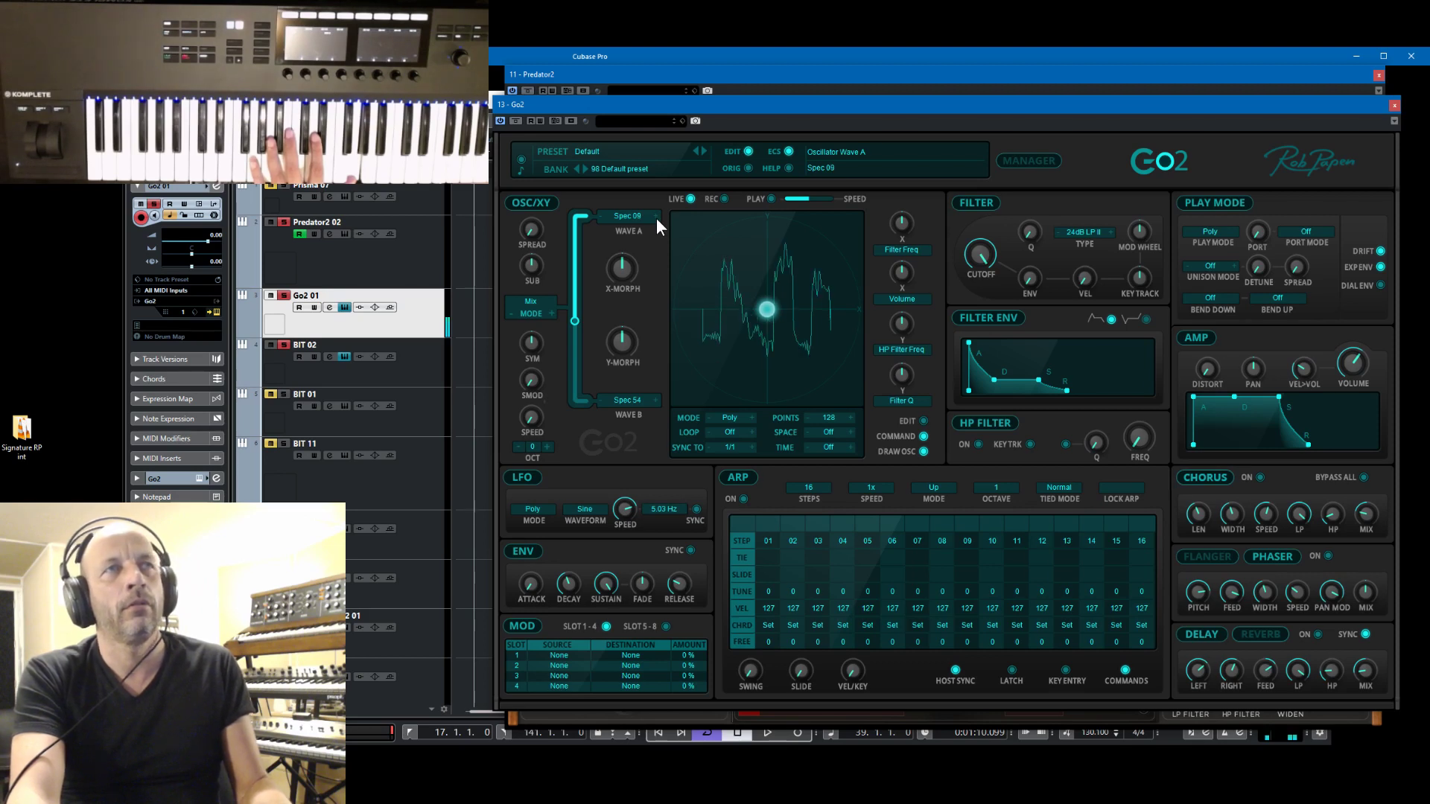
click(655, 215)
click(656, 216)
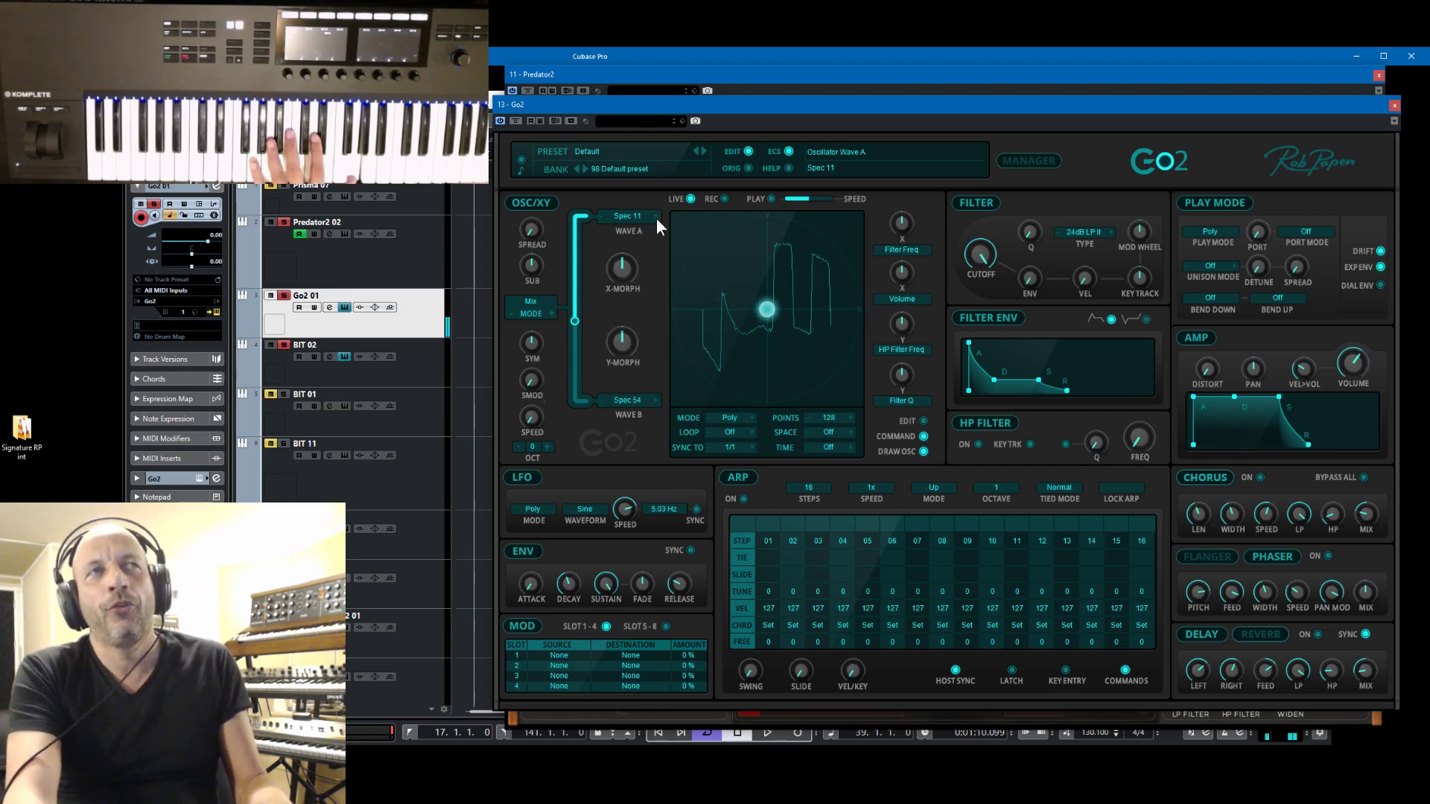
click(600, 216)
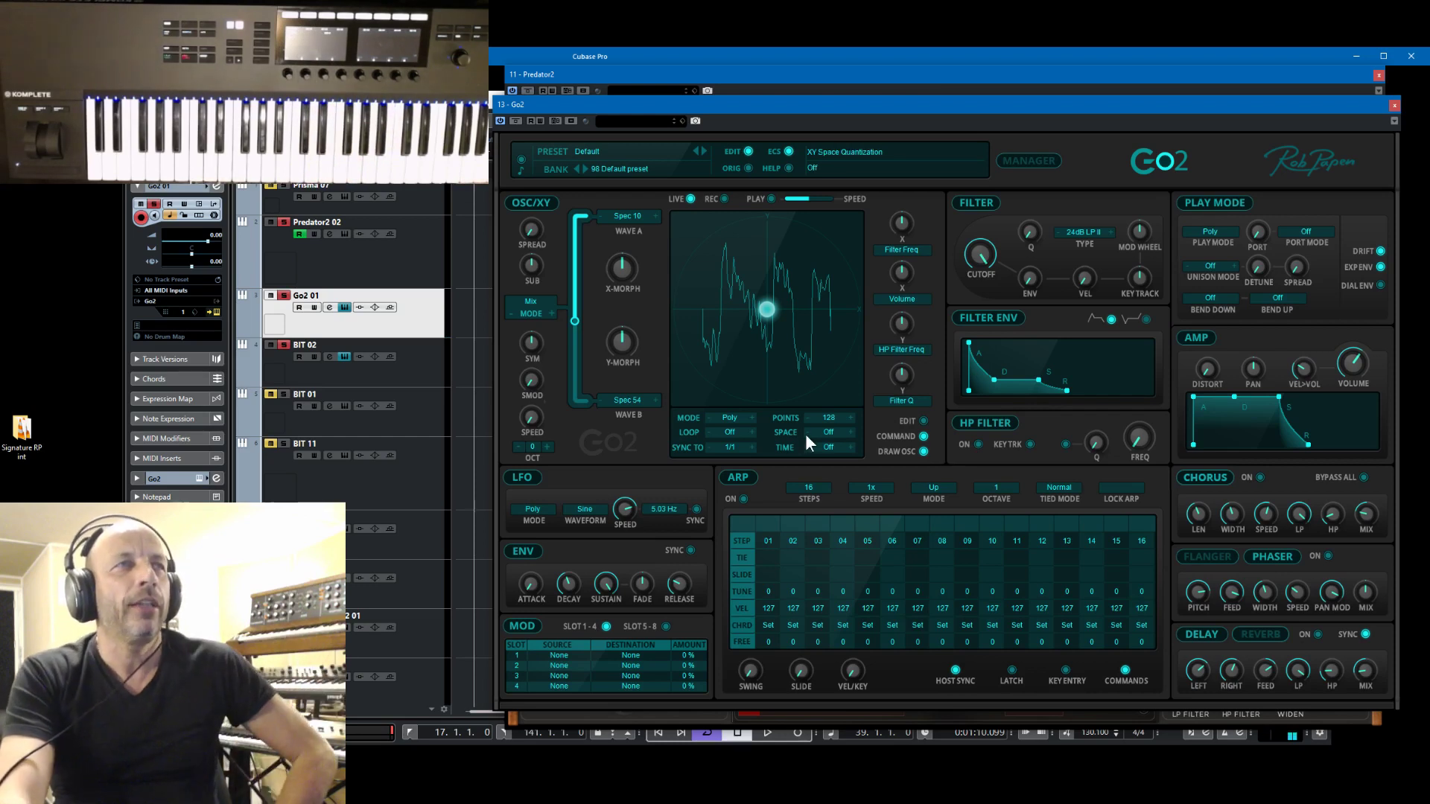
- Audition the Ring Mod and FM oscillator modes and set the mode to WaveShape
click(547, 315)
click(551, 314)
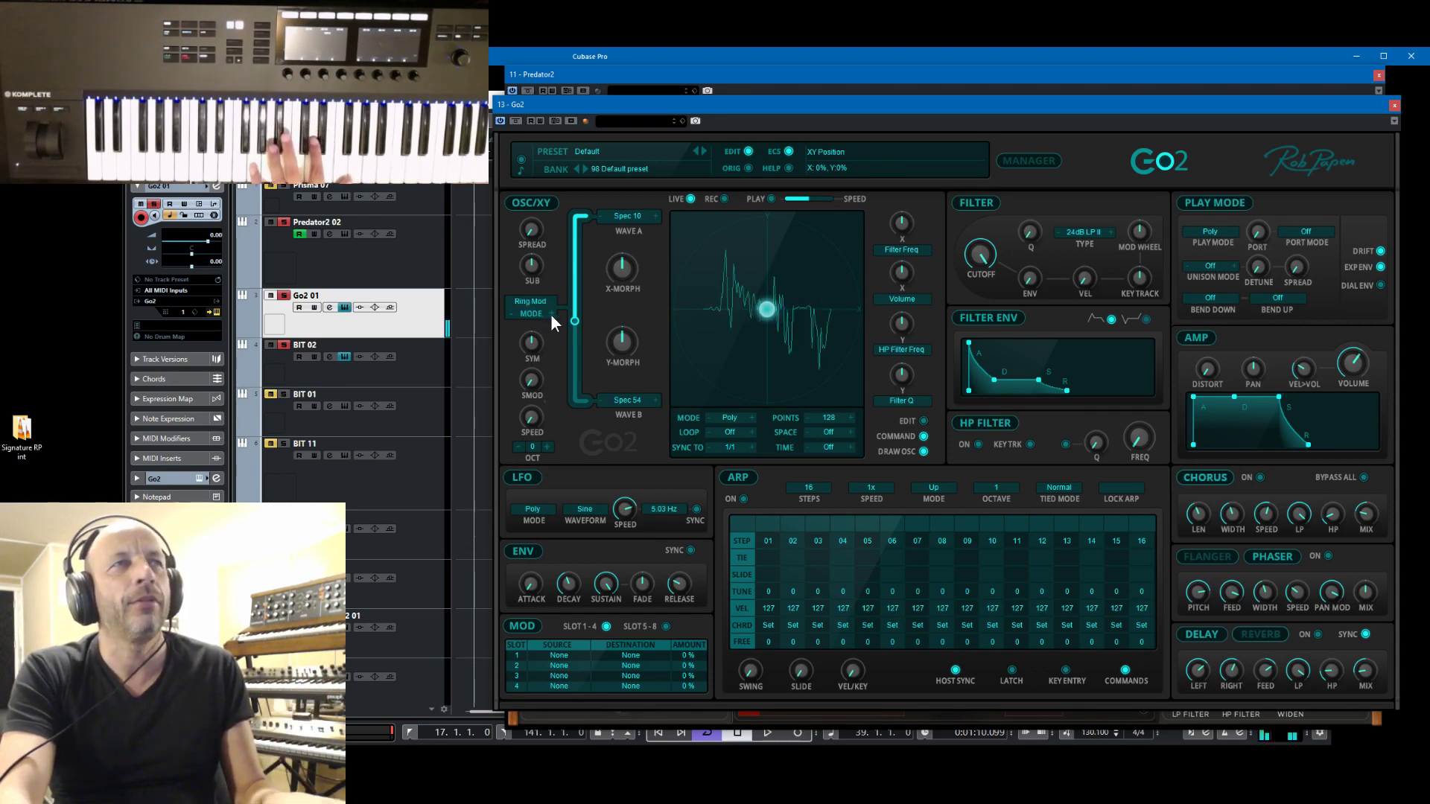
click(551, 314)
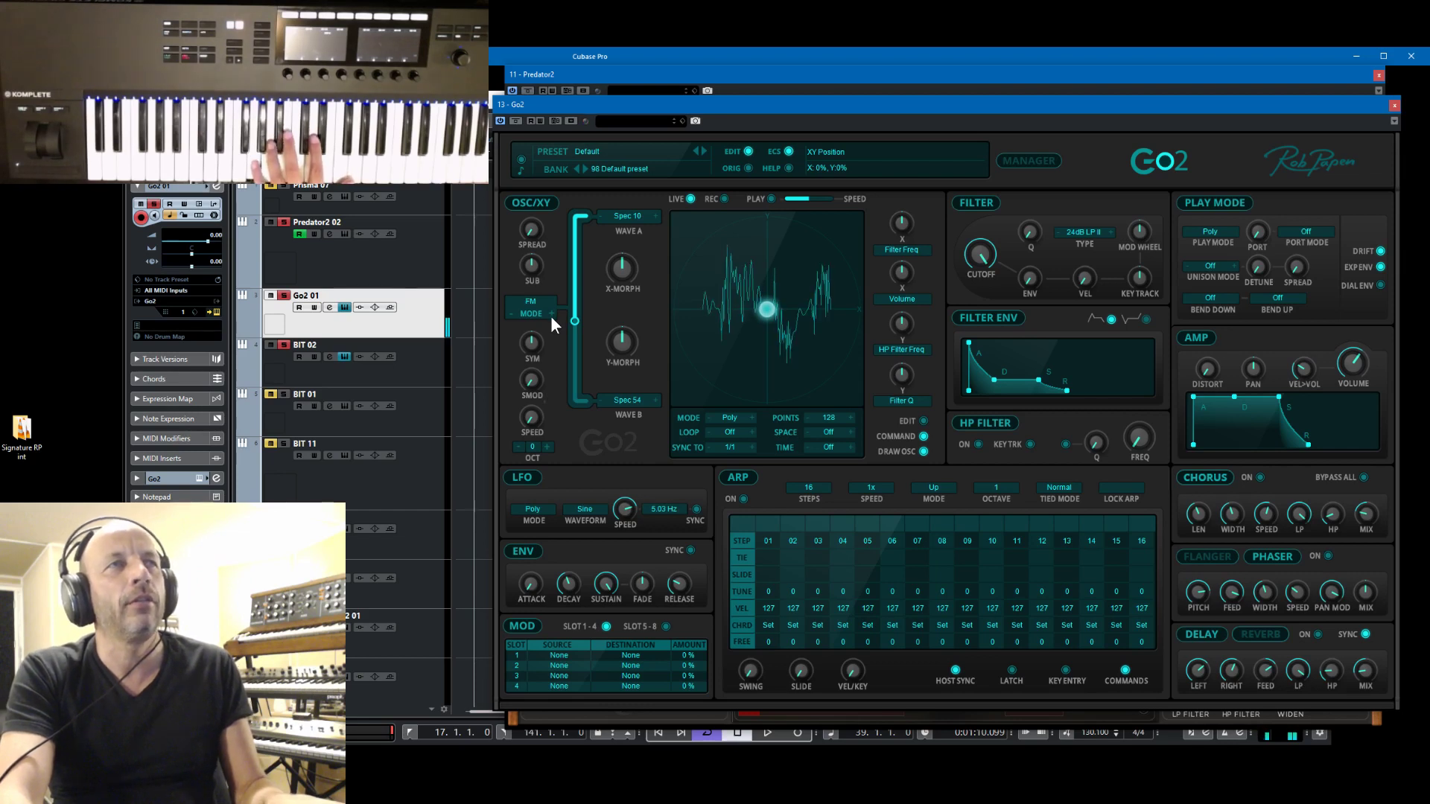
click(551, 314)
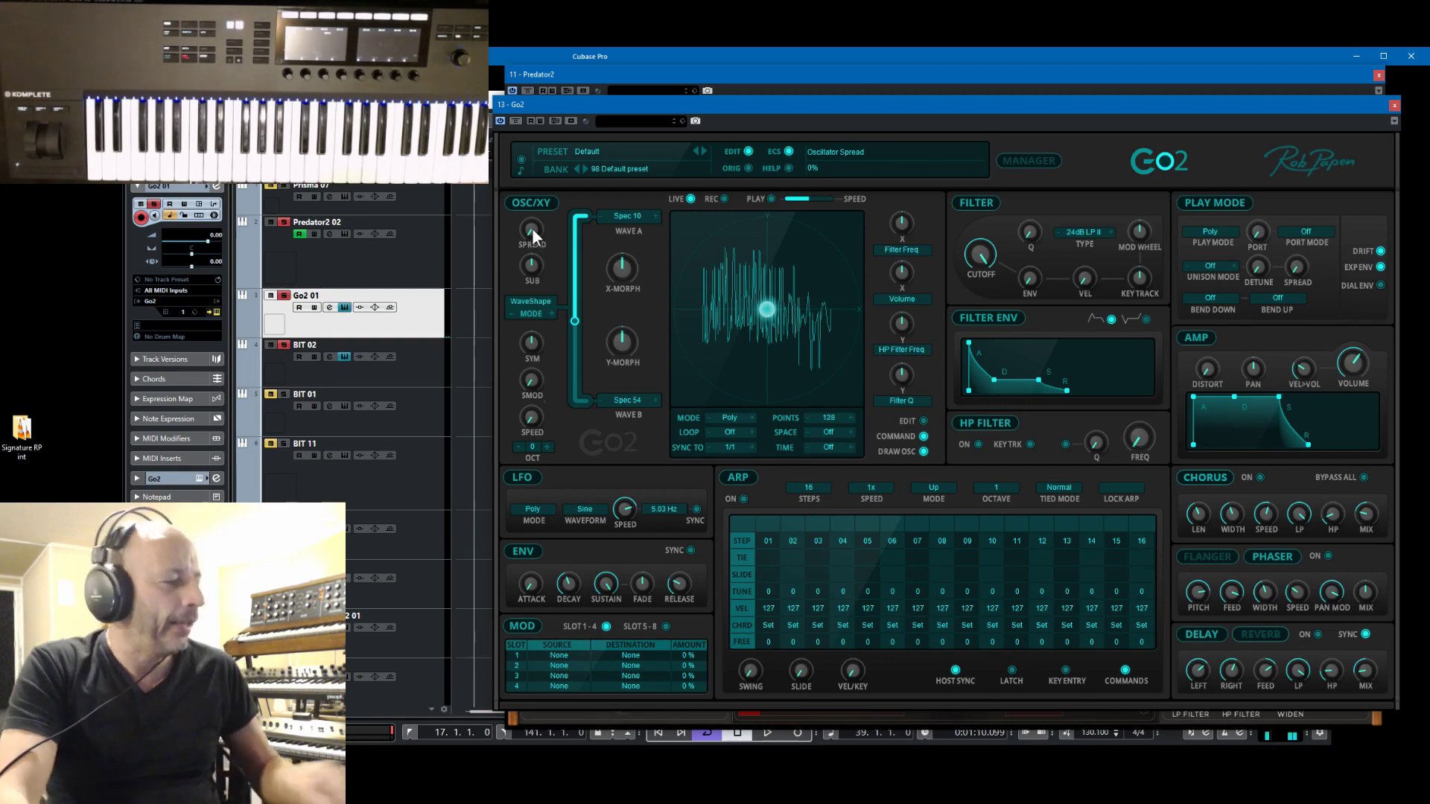
- Try an oscillator spread of 26% and return it to 0%
drag(531, 228, 531, 220)
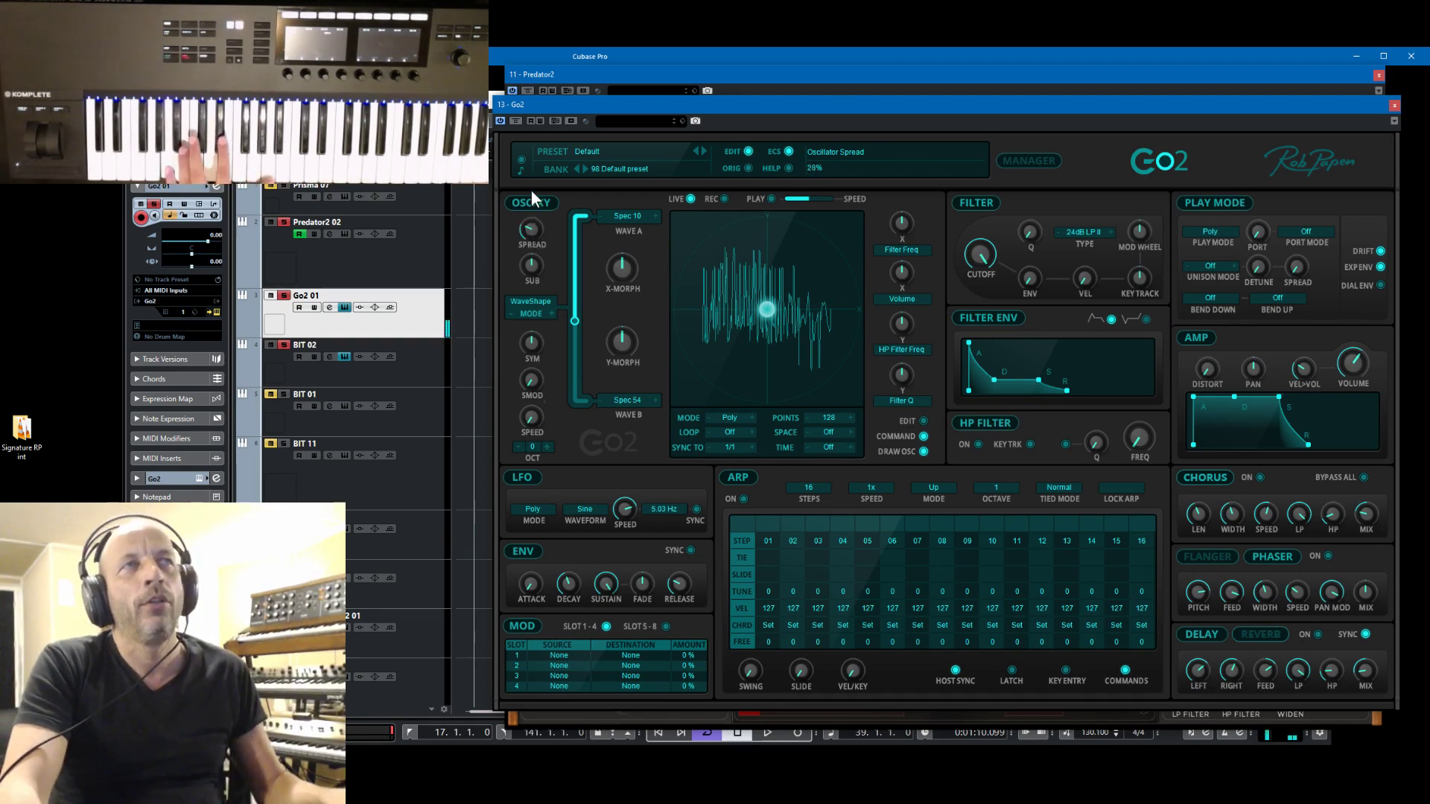
drag(530, 186, 548, 256)
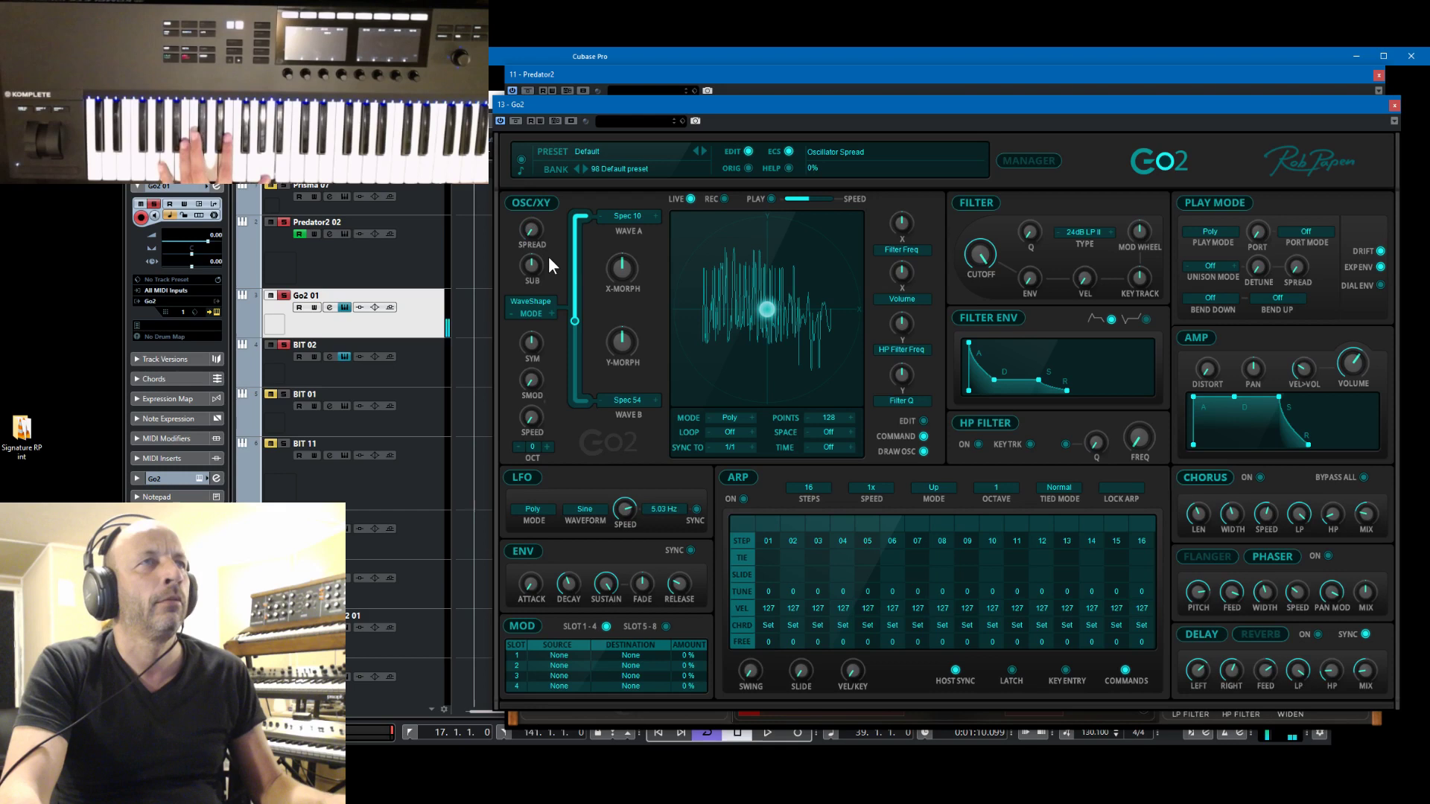
- Set the unison mode to 2 and lengthen the amp envelope release to 3.3 sec
click(1220, 271)
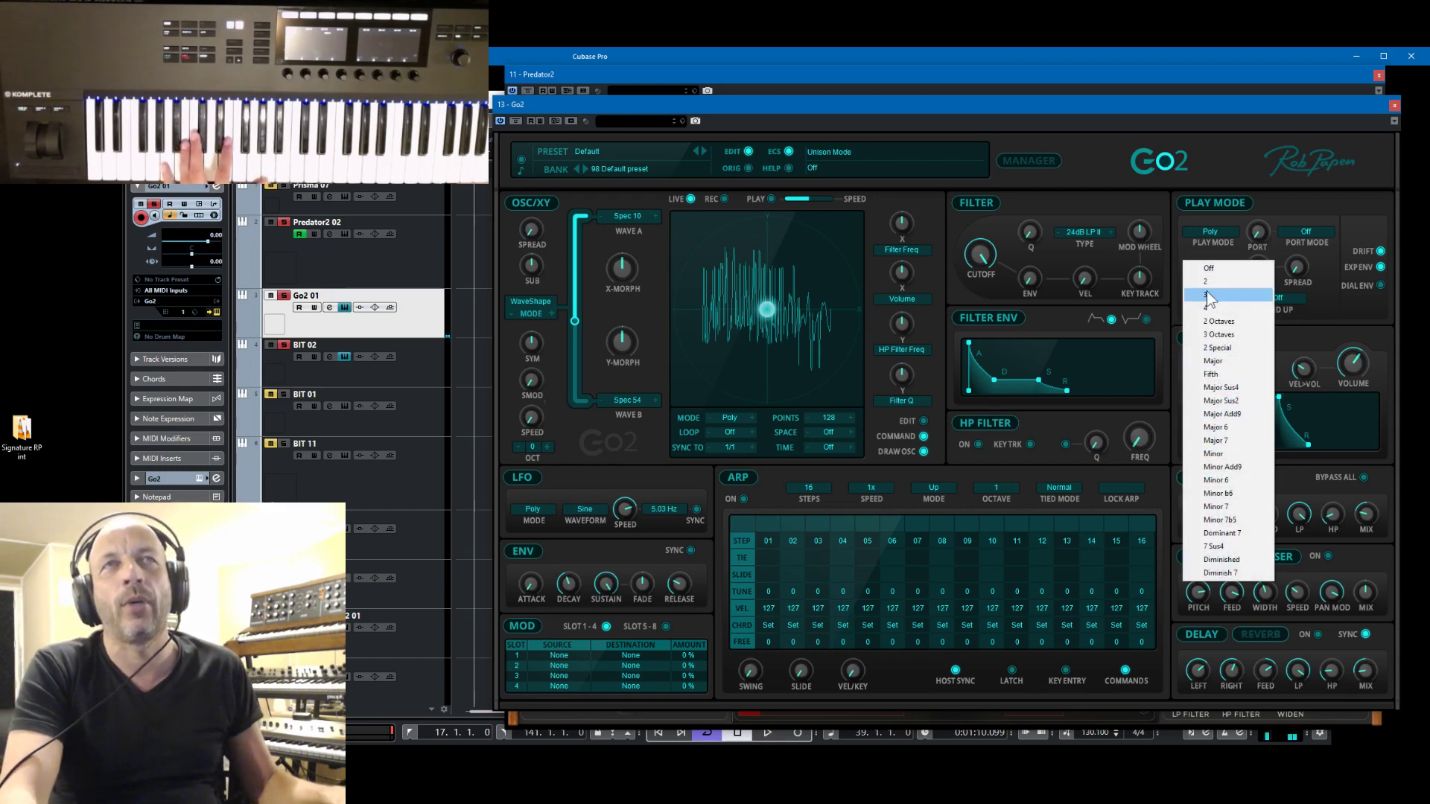
click(1206, 281)
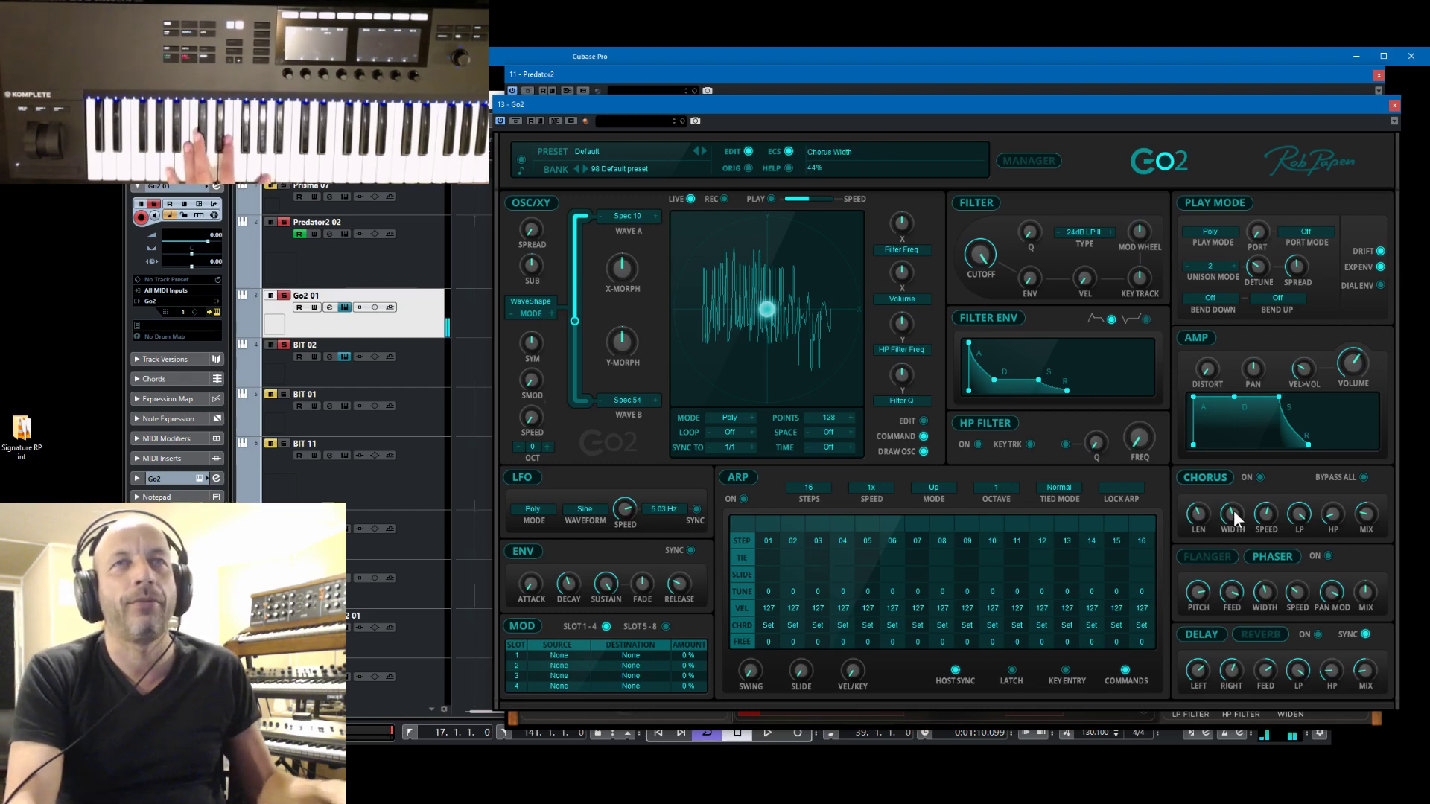
drag(1311, 445, 1335, 445)
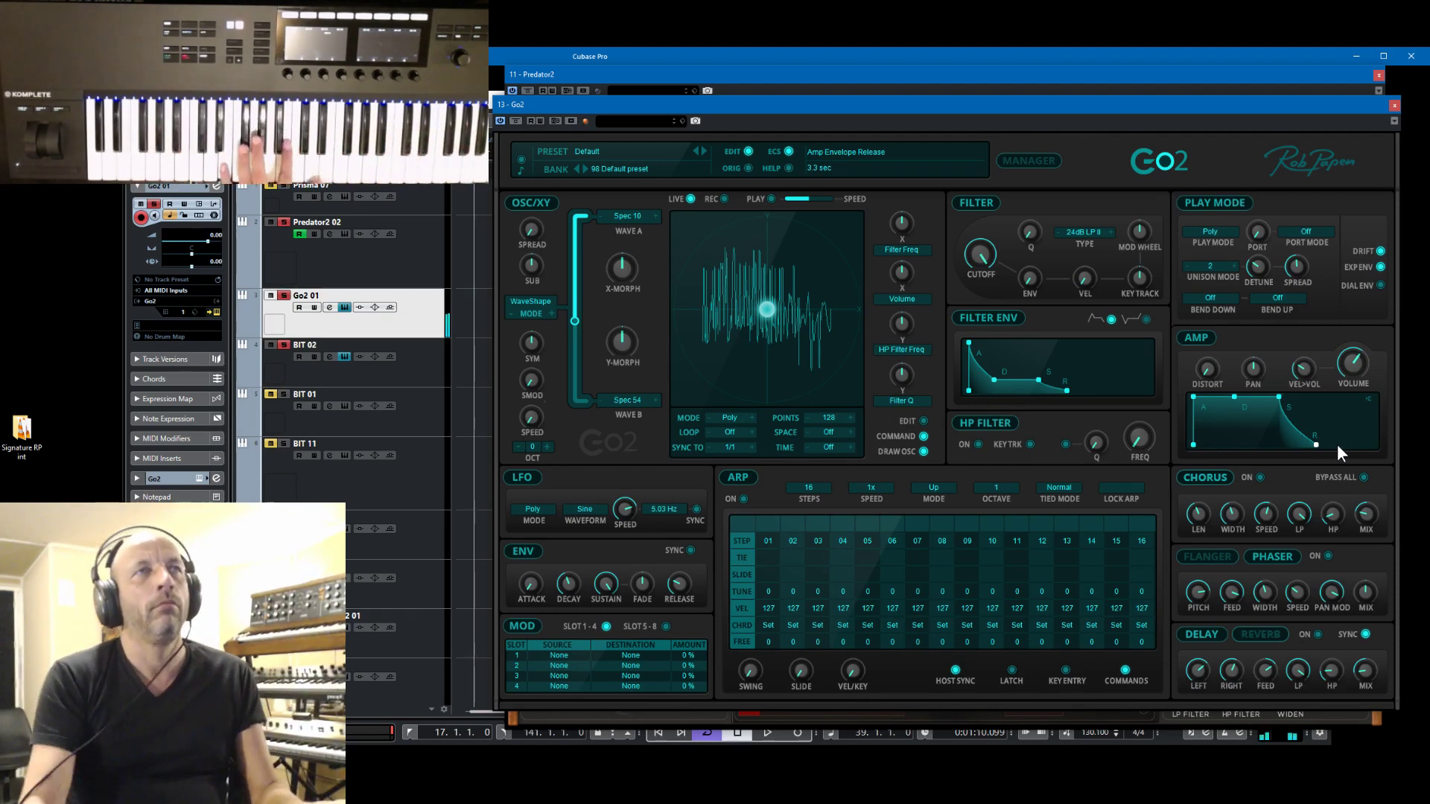
- Move the oscillator morph close to wave A and minimize the project window behind Go2
drag(583, 319, 595, 247)
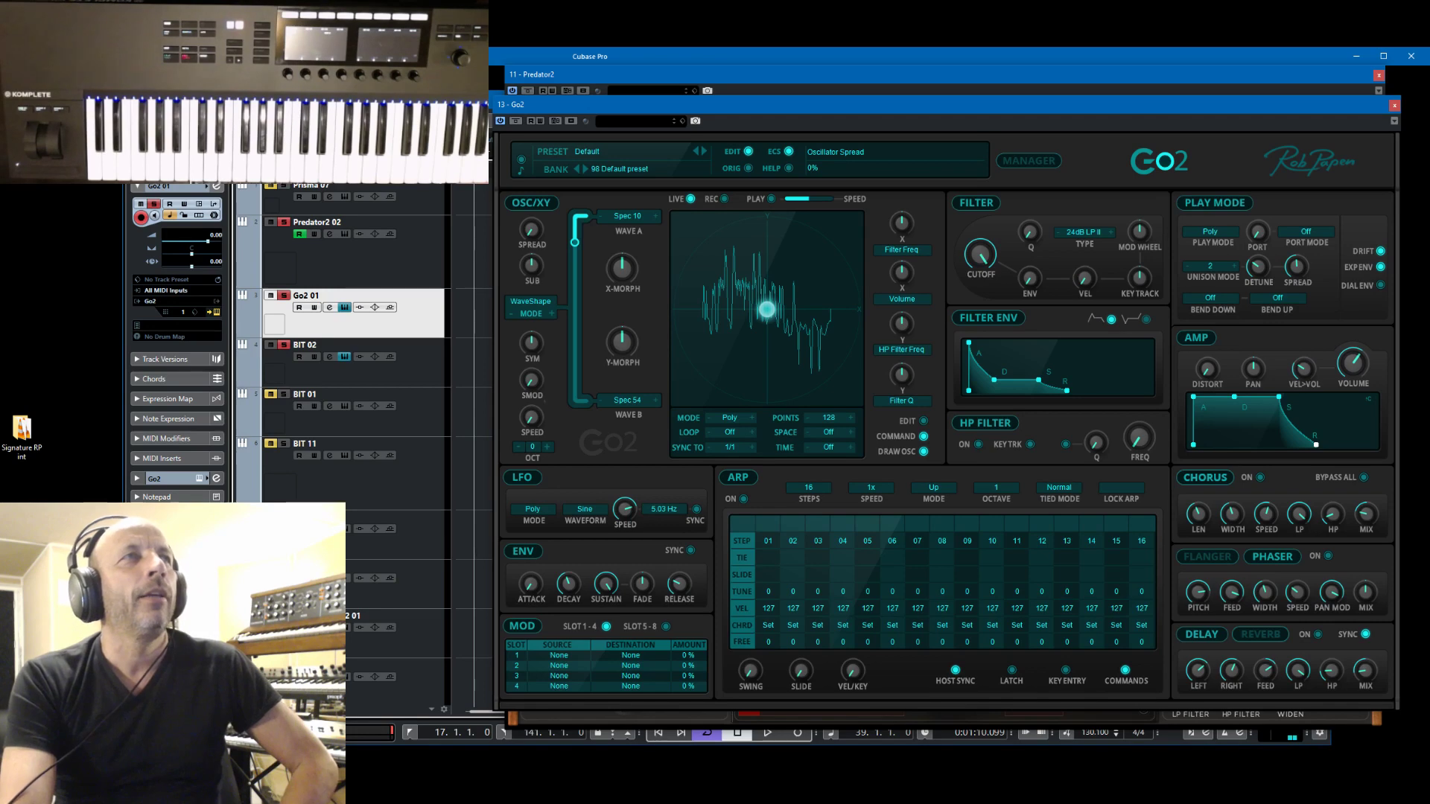
drag(357, 97, 0, 369)
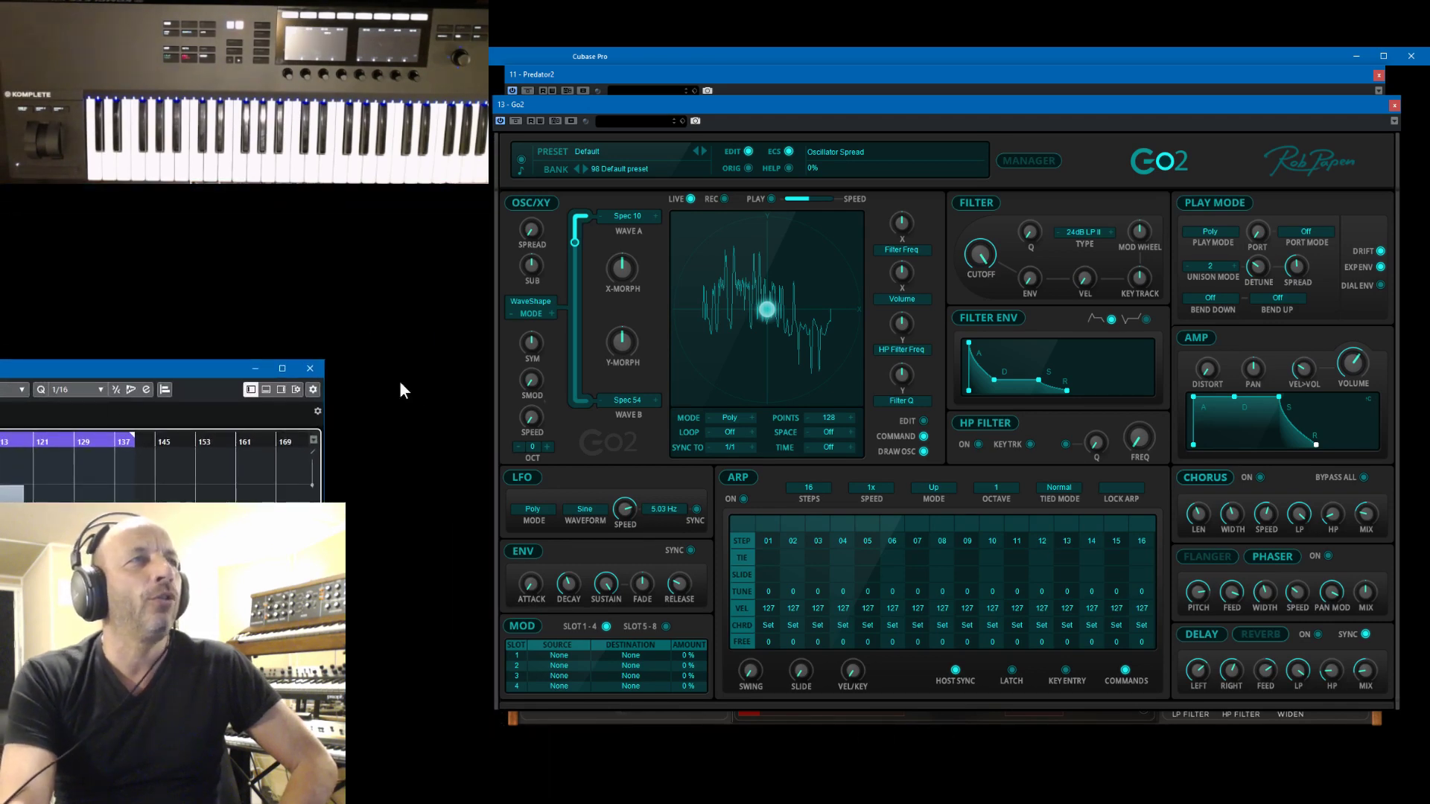
click(253, 370)
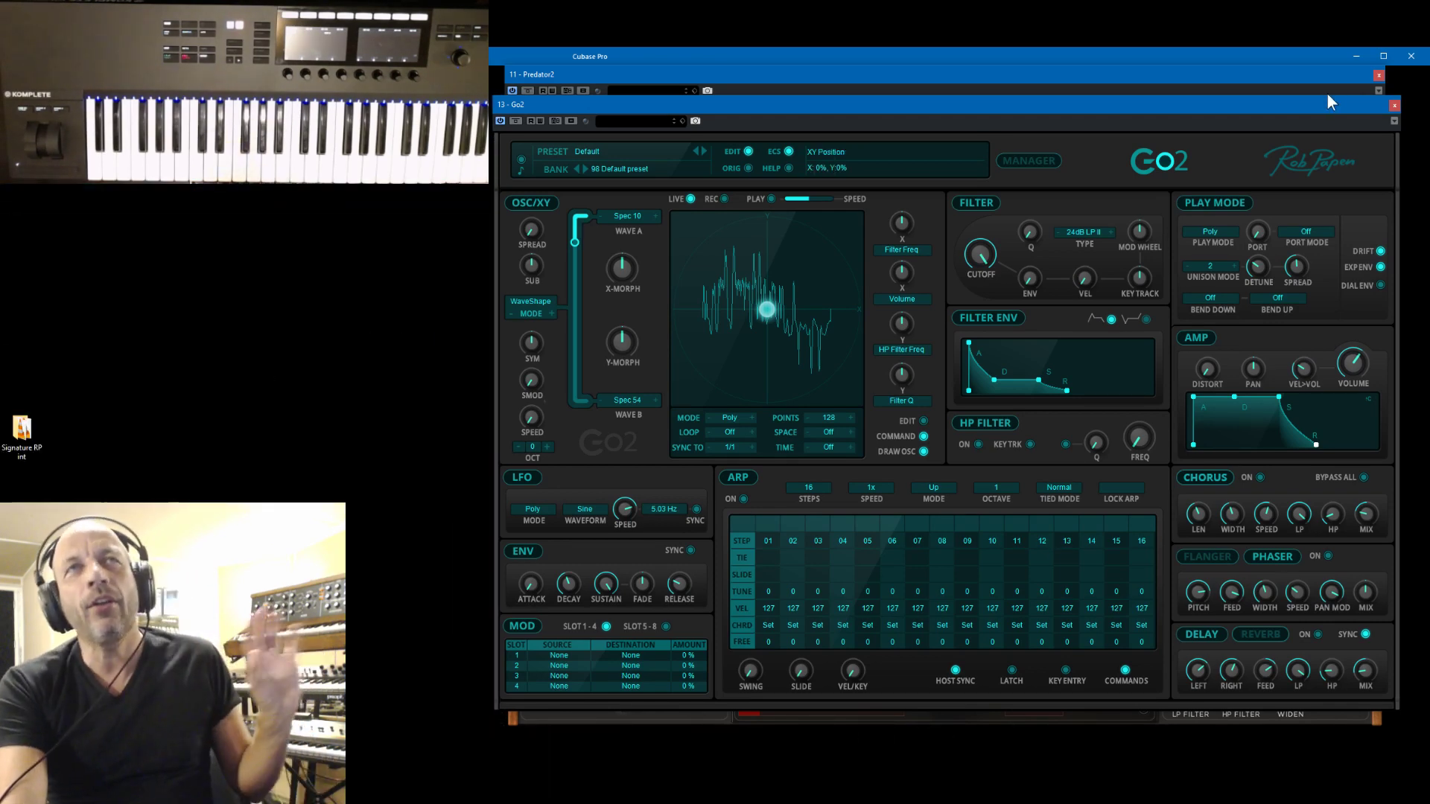
mouse_move(1327, 105)
mouse_down()
mouse_move(1338, 127)
mouse_move(1324, 106)
mouse_up()
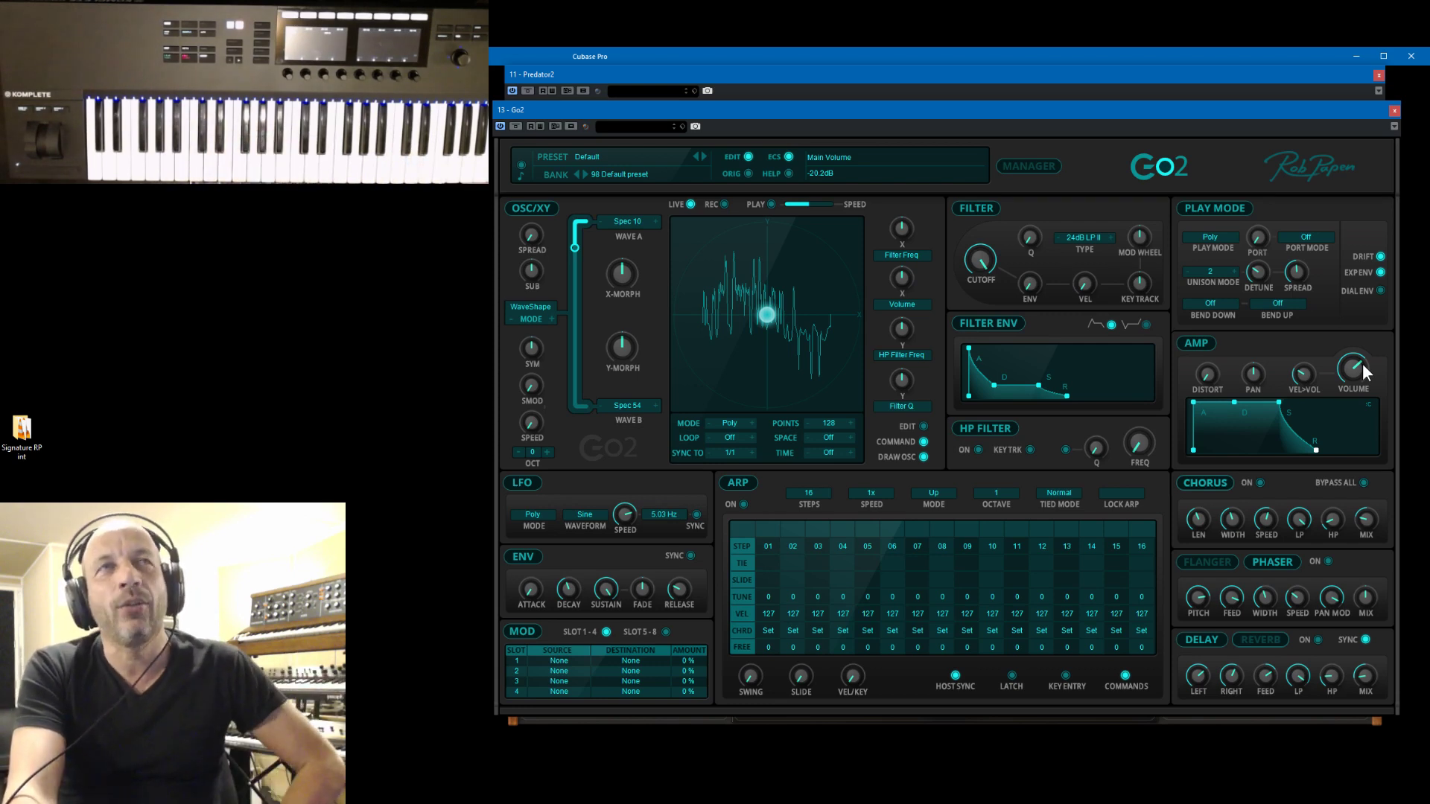
- Try the Minor unison mode and return the unison mode to 2
click(1216, 270)
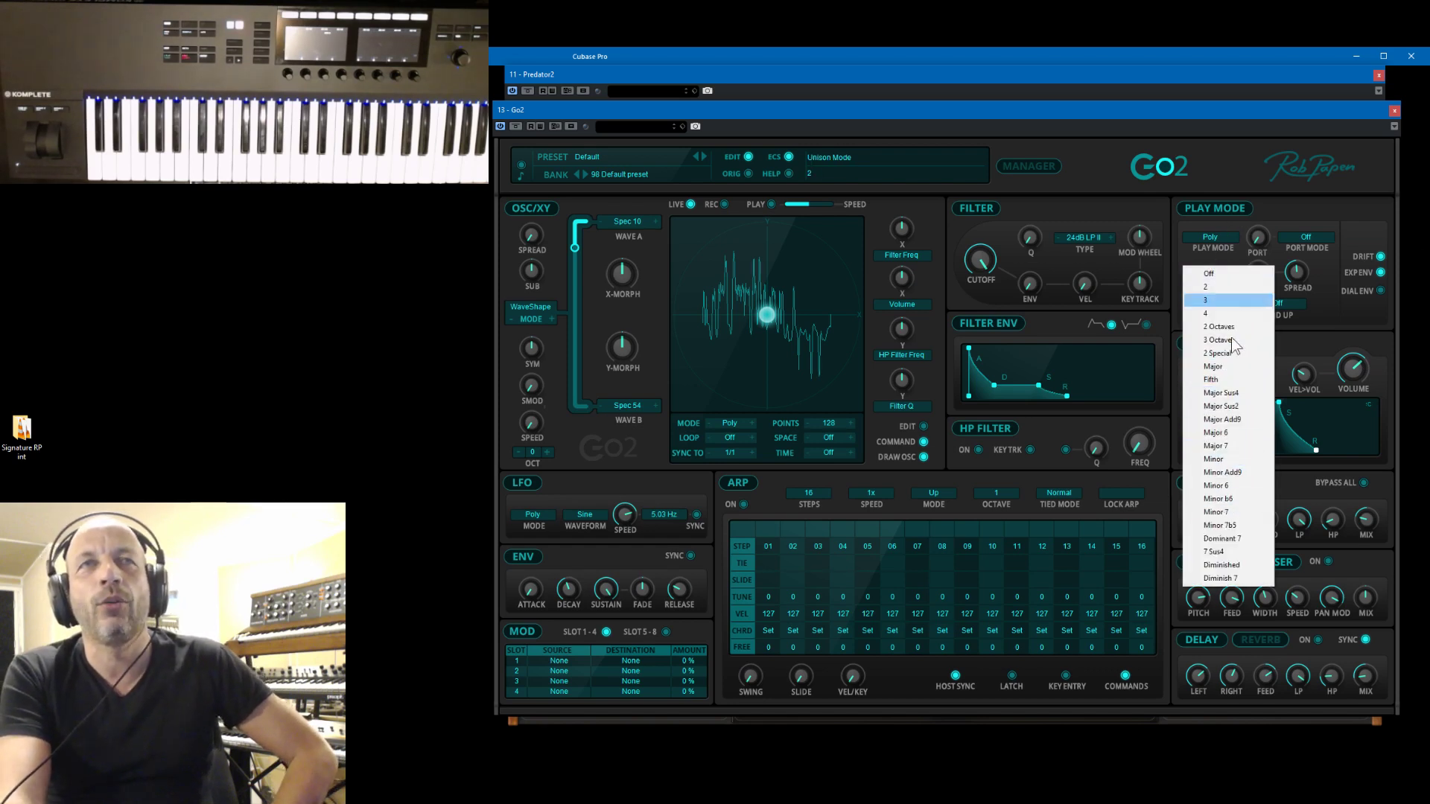
click(1212, 459)
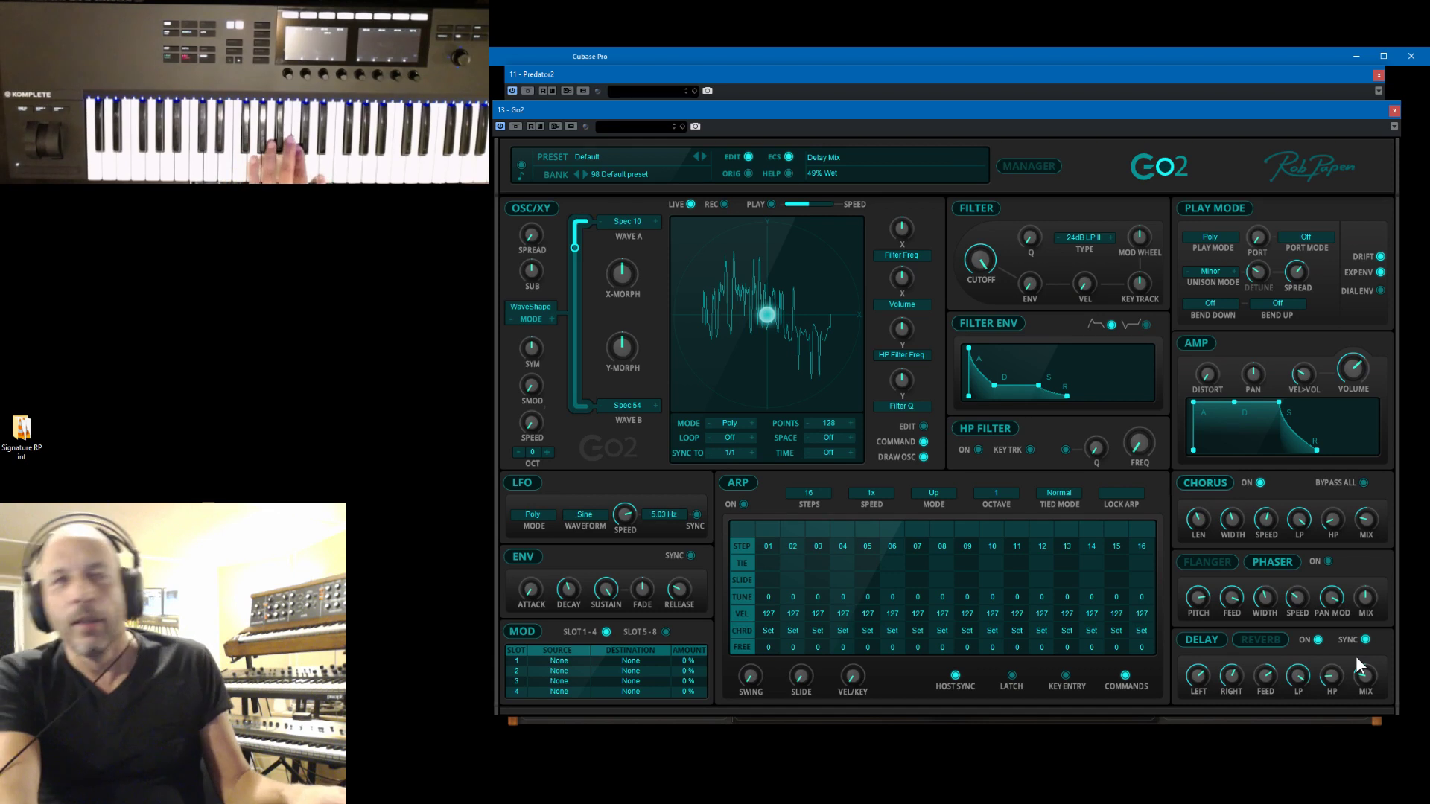
mouse_move(1229, 594)
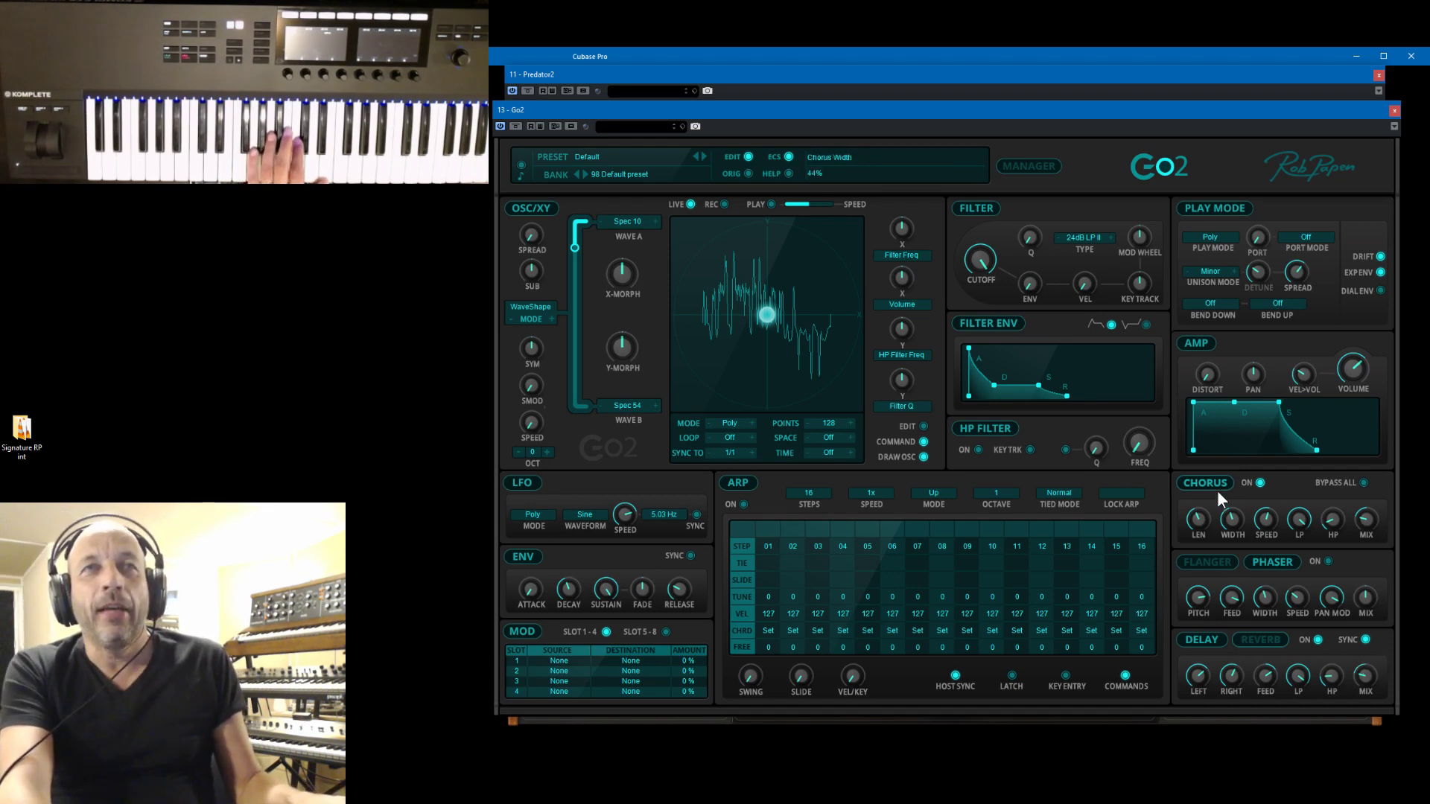
click(1213, 271)
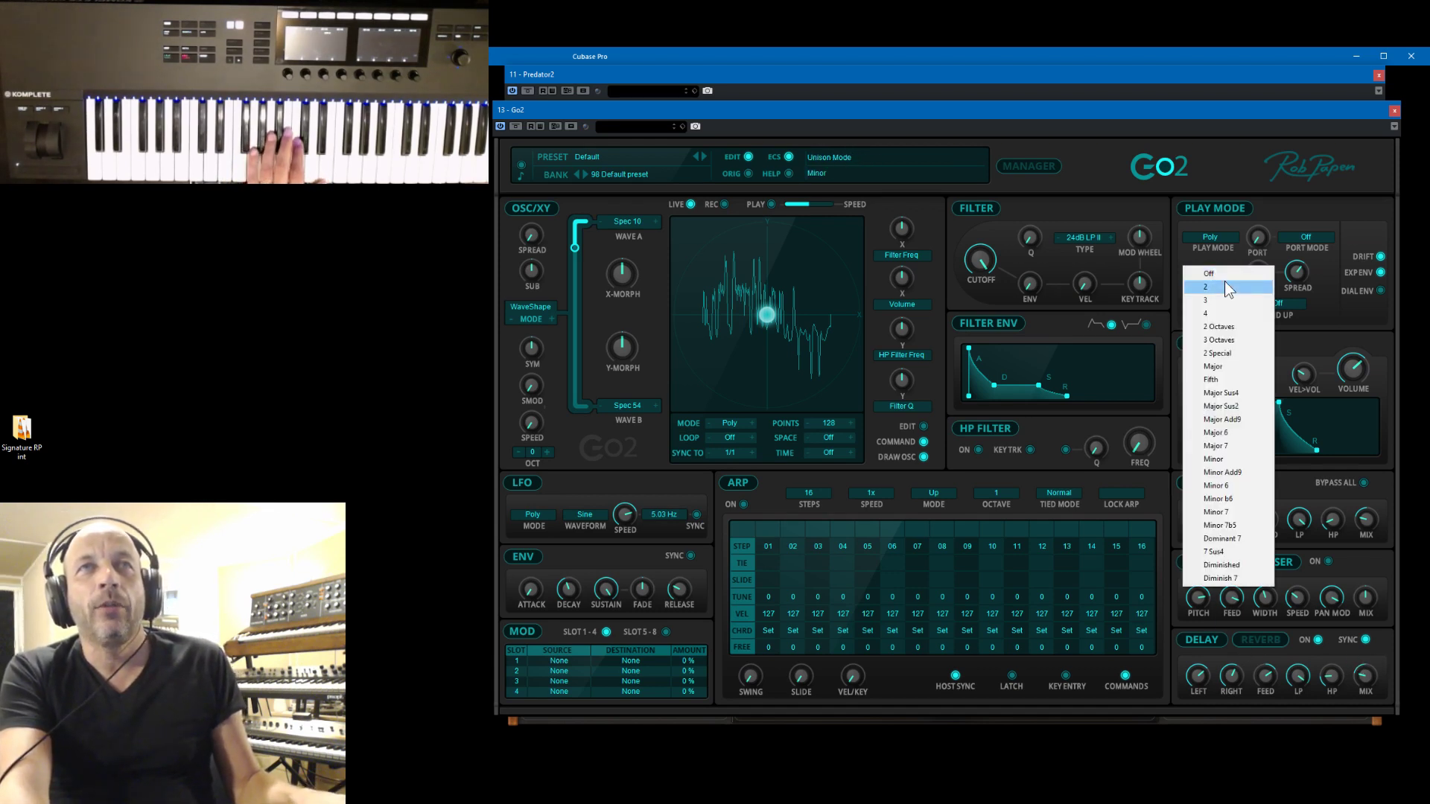
click(1224, 286)
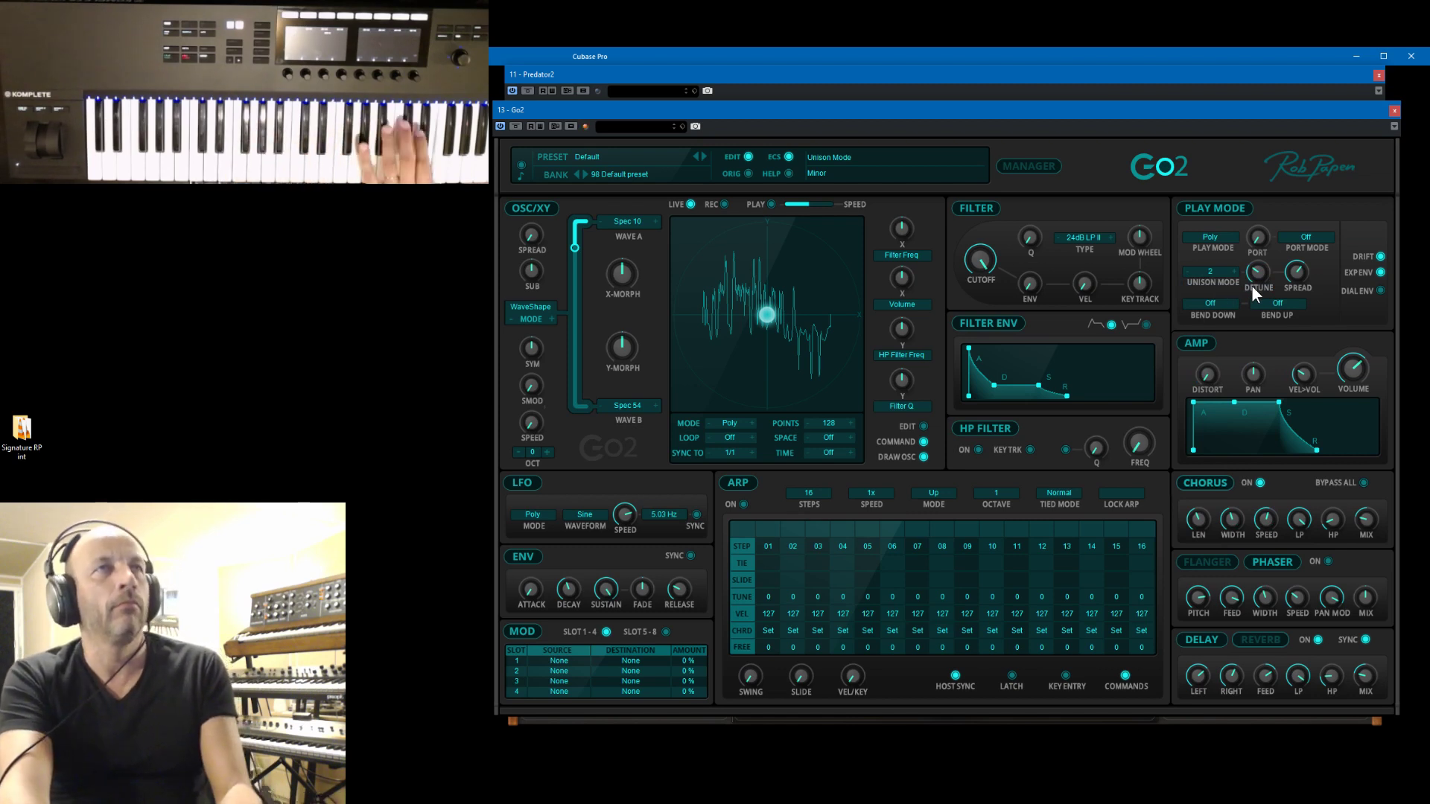
- Save the current Go2 sound as a new preset named Nice One
click(614, 160)
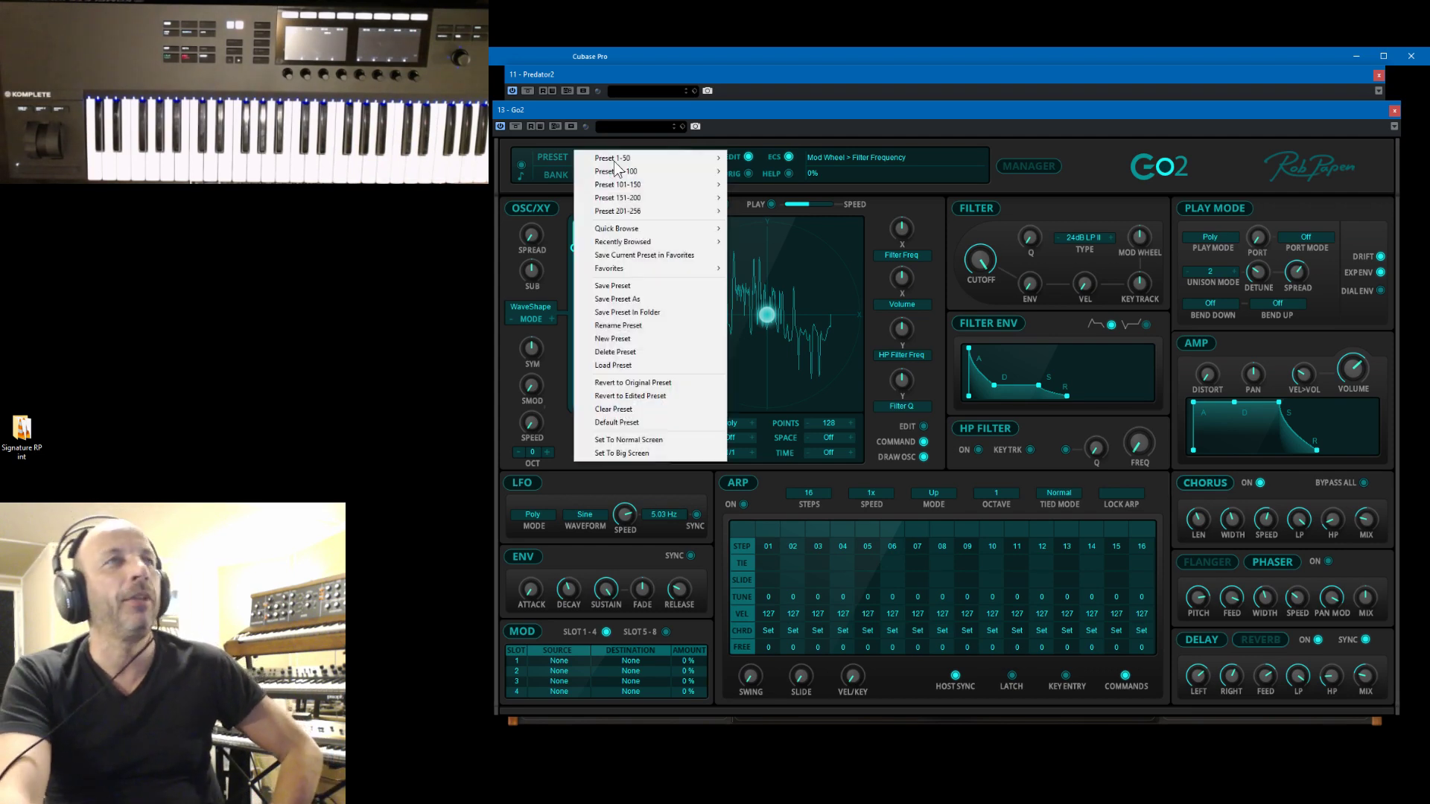
click(654, 301)
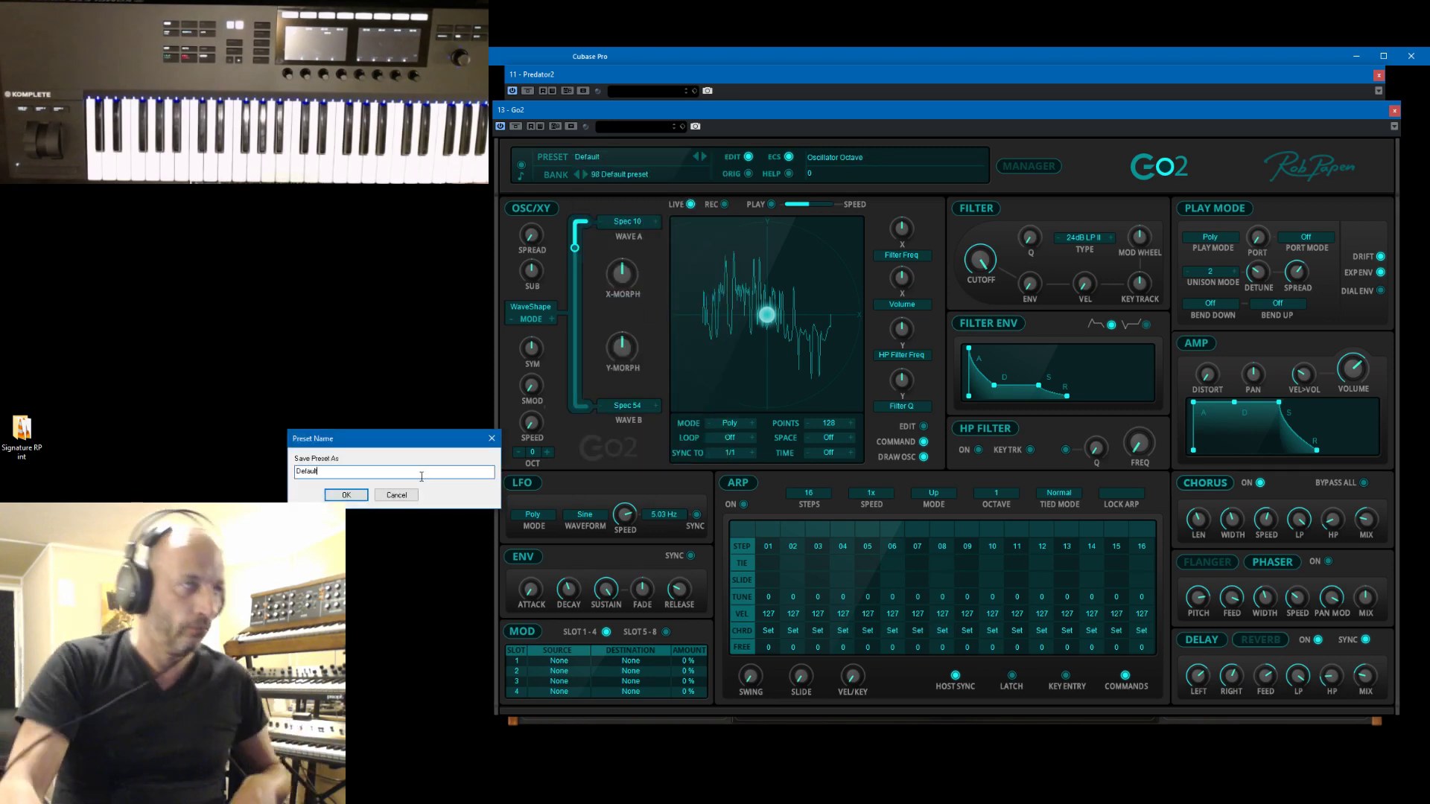
key(BackSpace)
key(BackSpace)
key(BackSpace)
key(BackSpace)
key(BackSpace)
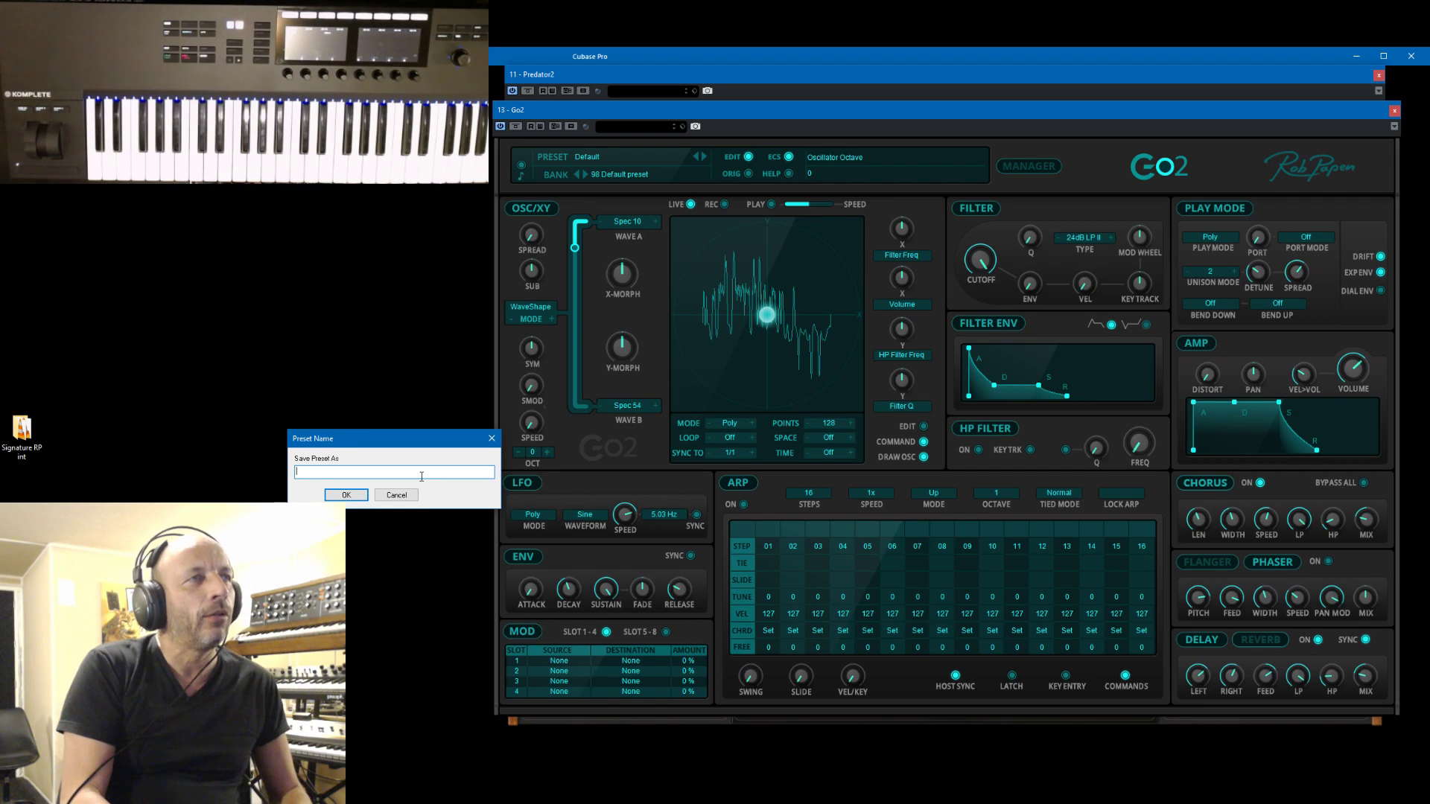
text(Nice One)
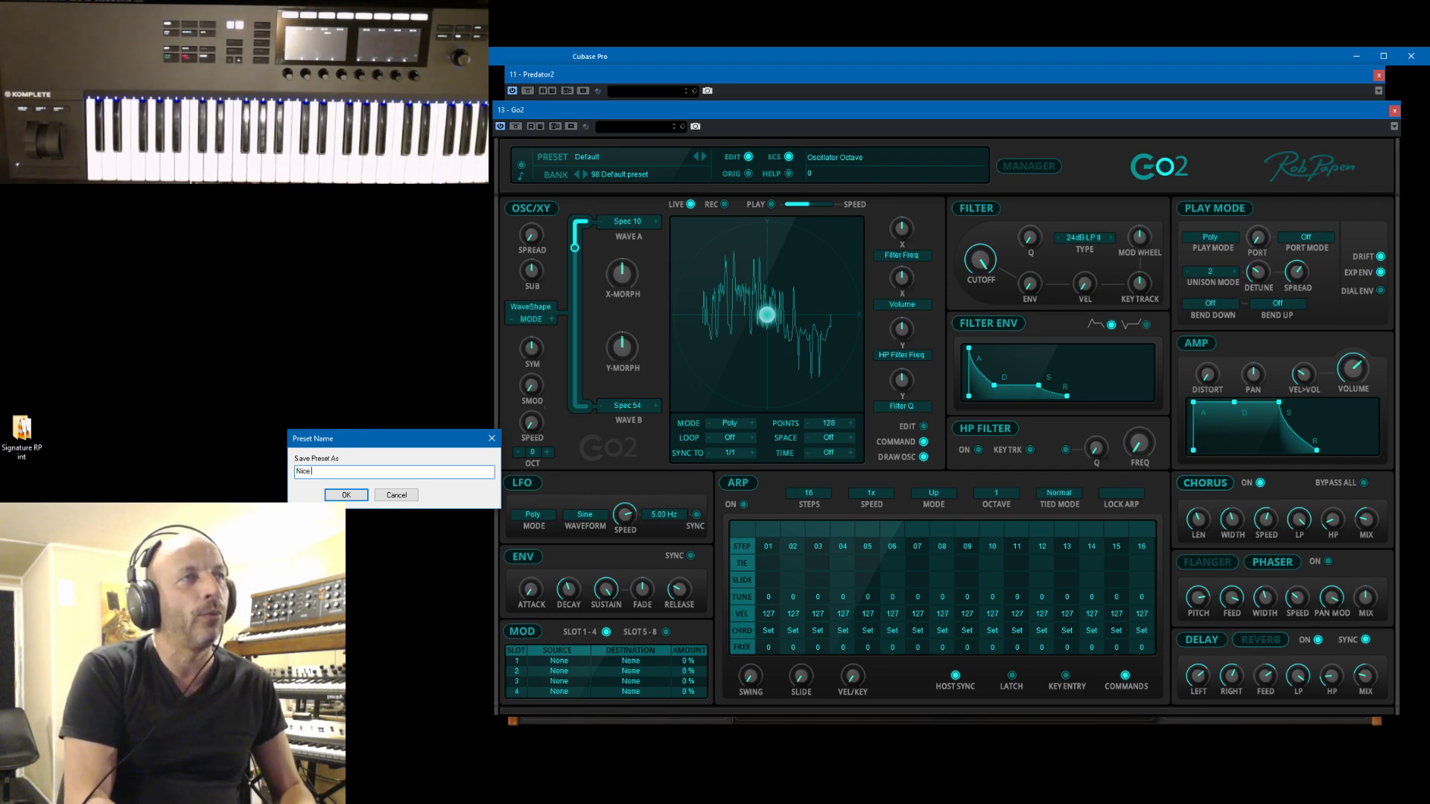
click(341, 496)
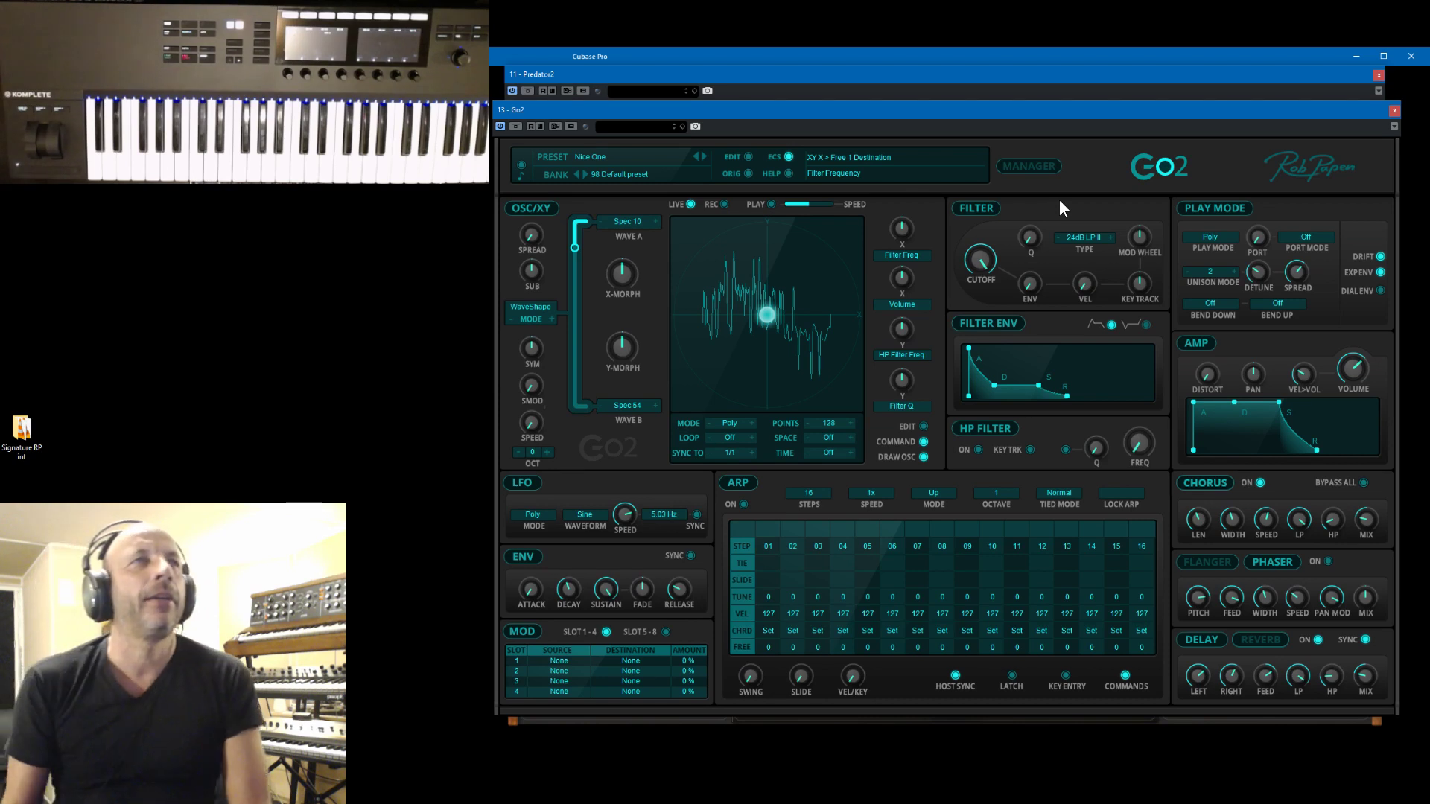
- Close Go2 and change Predator2's user wave shape option to Volume
click(1394, 112)
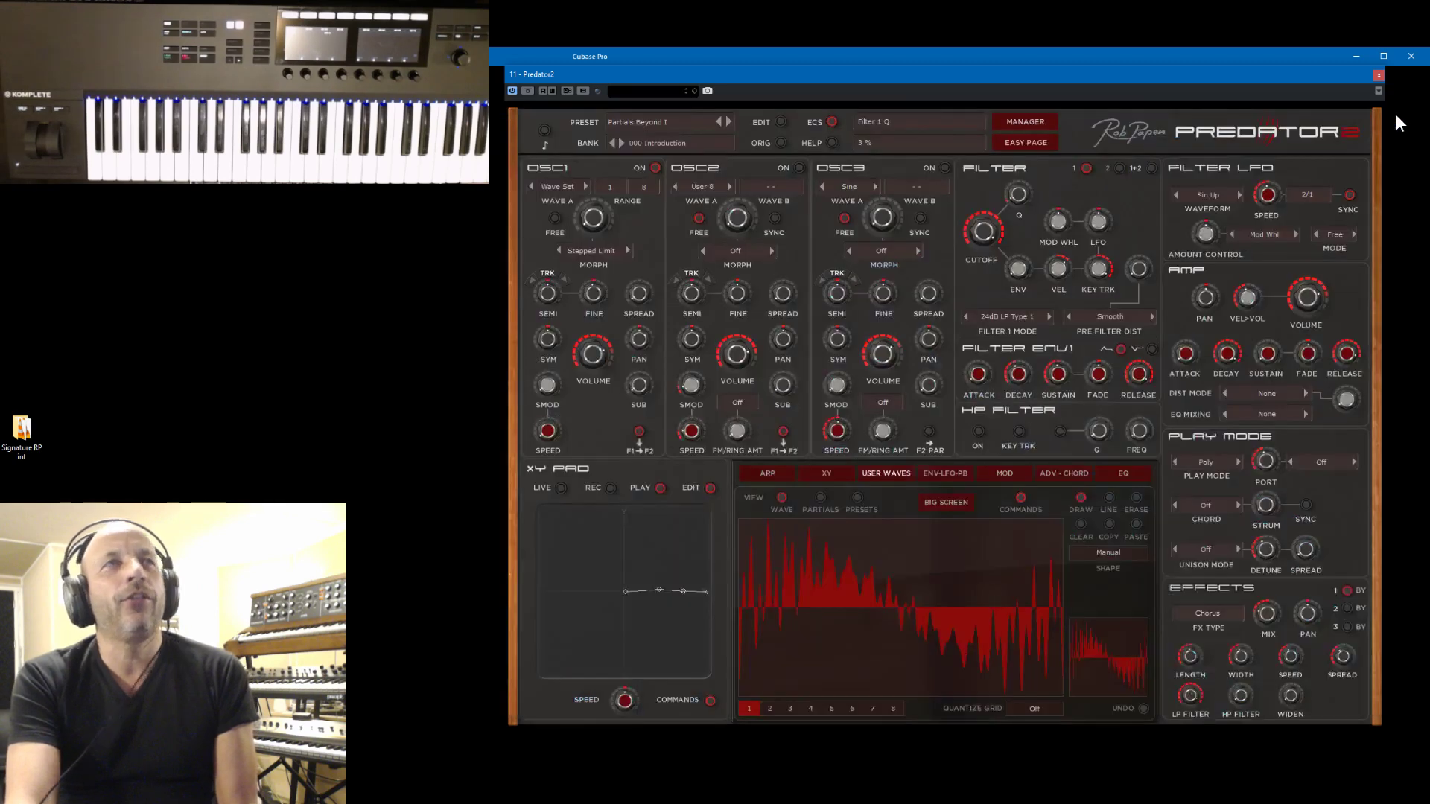
click(1109, 553)
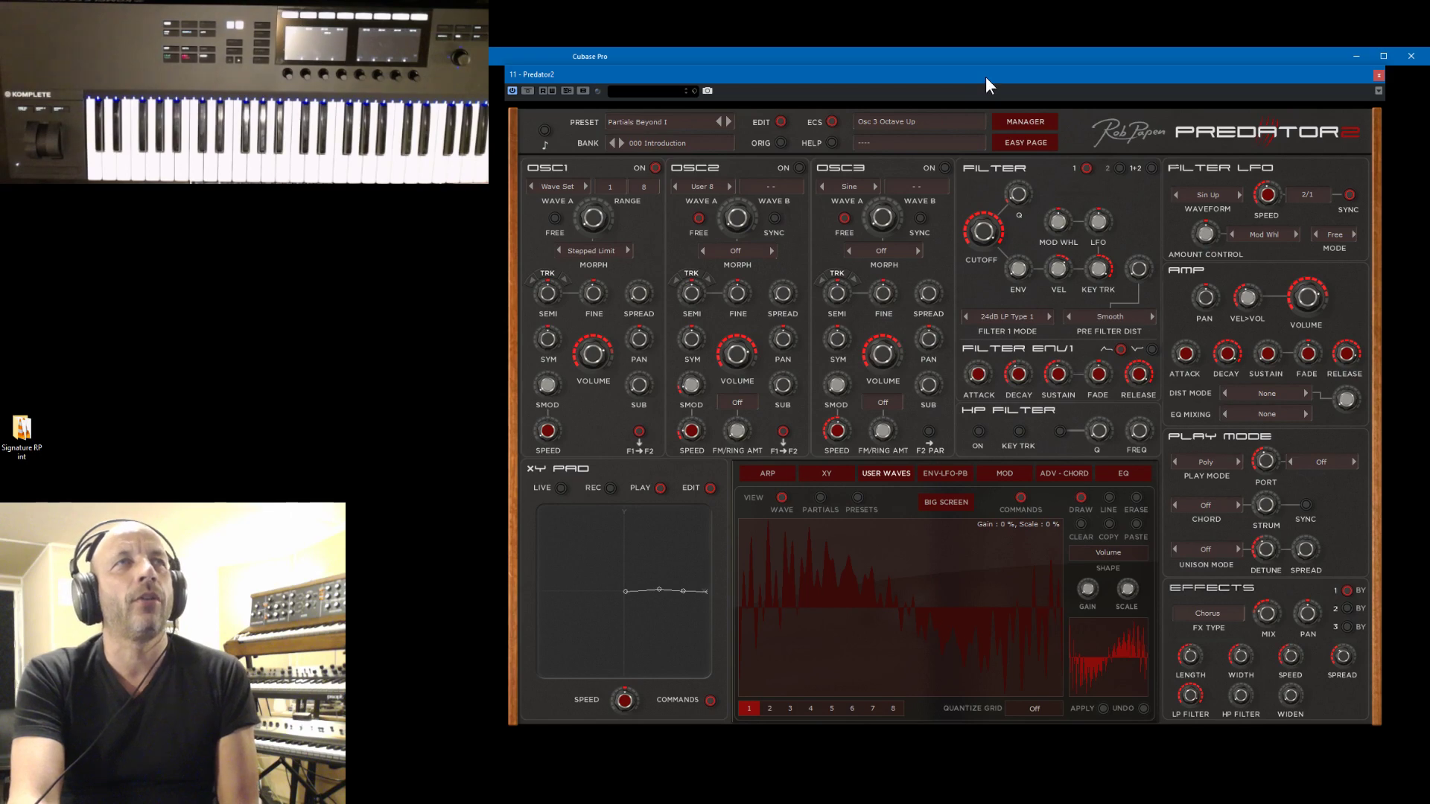
- Load the preset 045 chord- D-iano from the 101 Introduction bank in Predator2's preset manager
click(1011, 122)
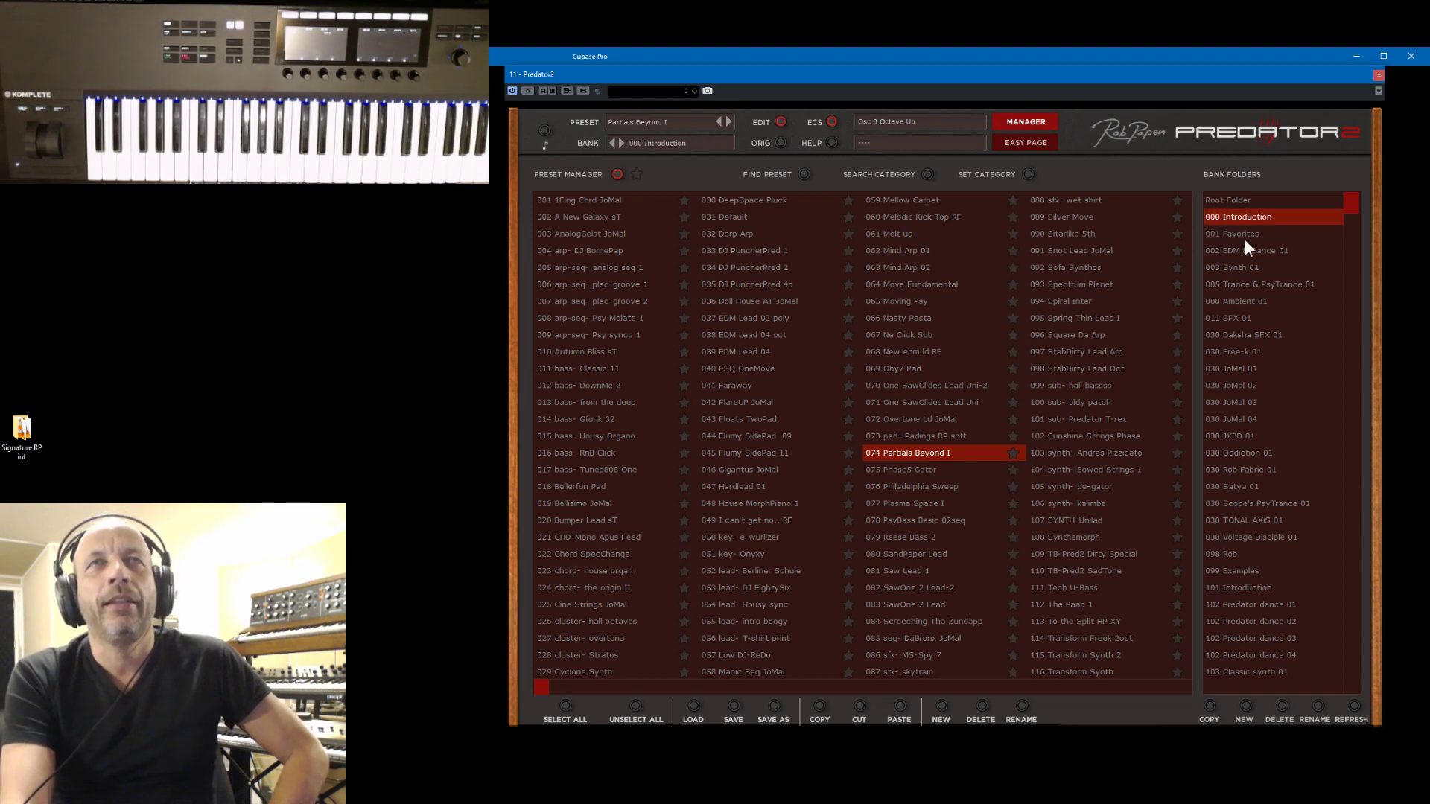
drag(1346, 212, 1354, 259)
click(1223, 487)
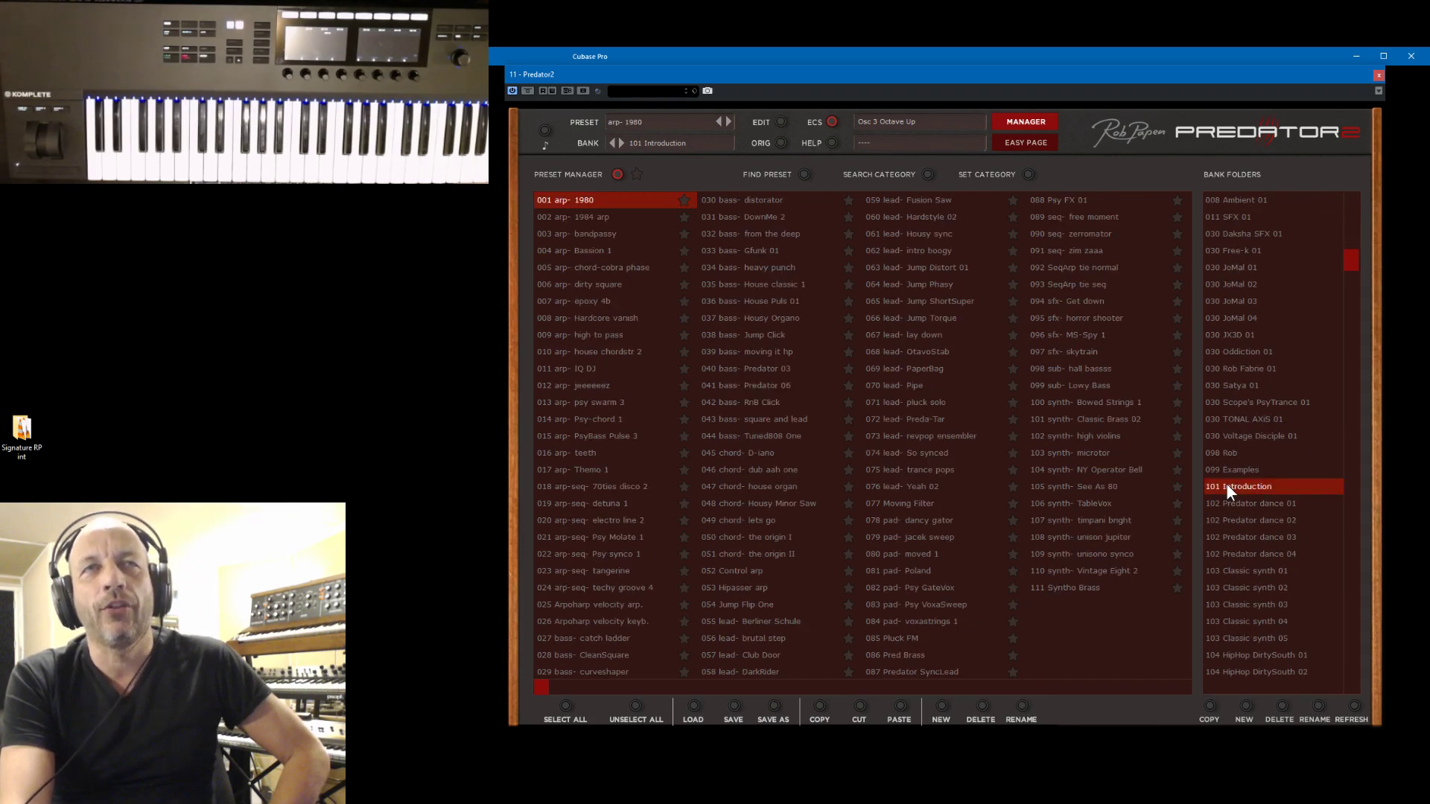
click(728, 455)
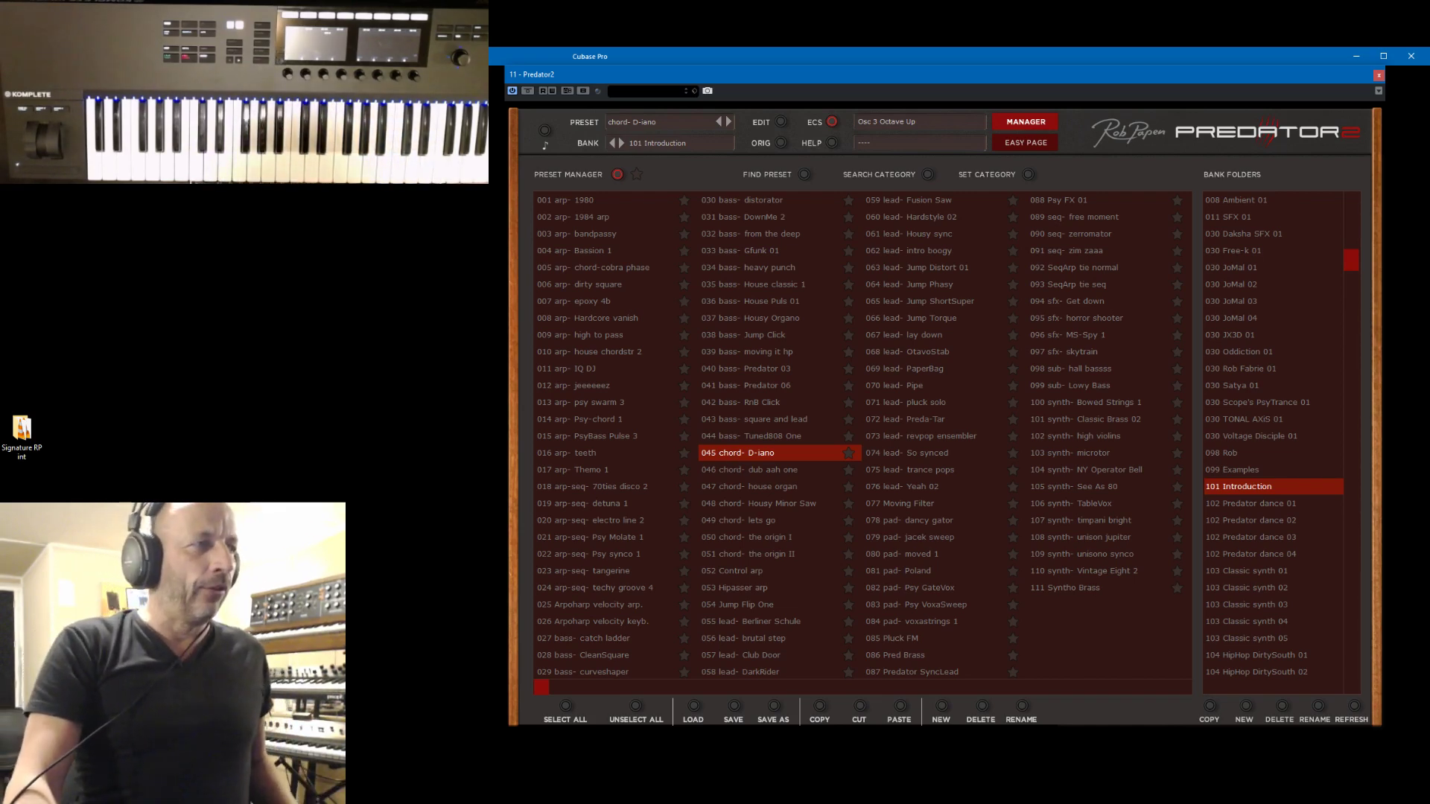
- Switch to the Cubase project window and move it further into view beside Predator2
key(alt+Tab)
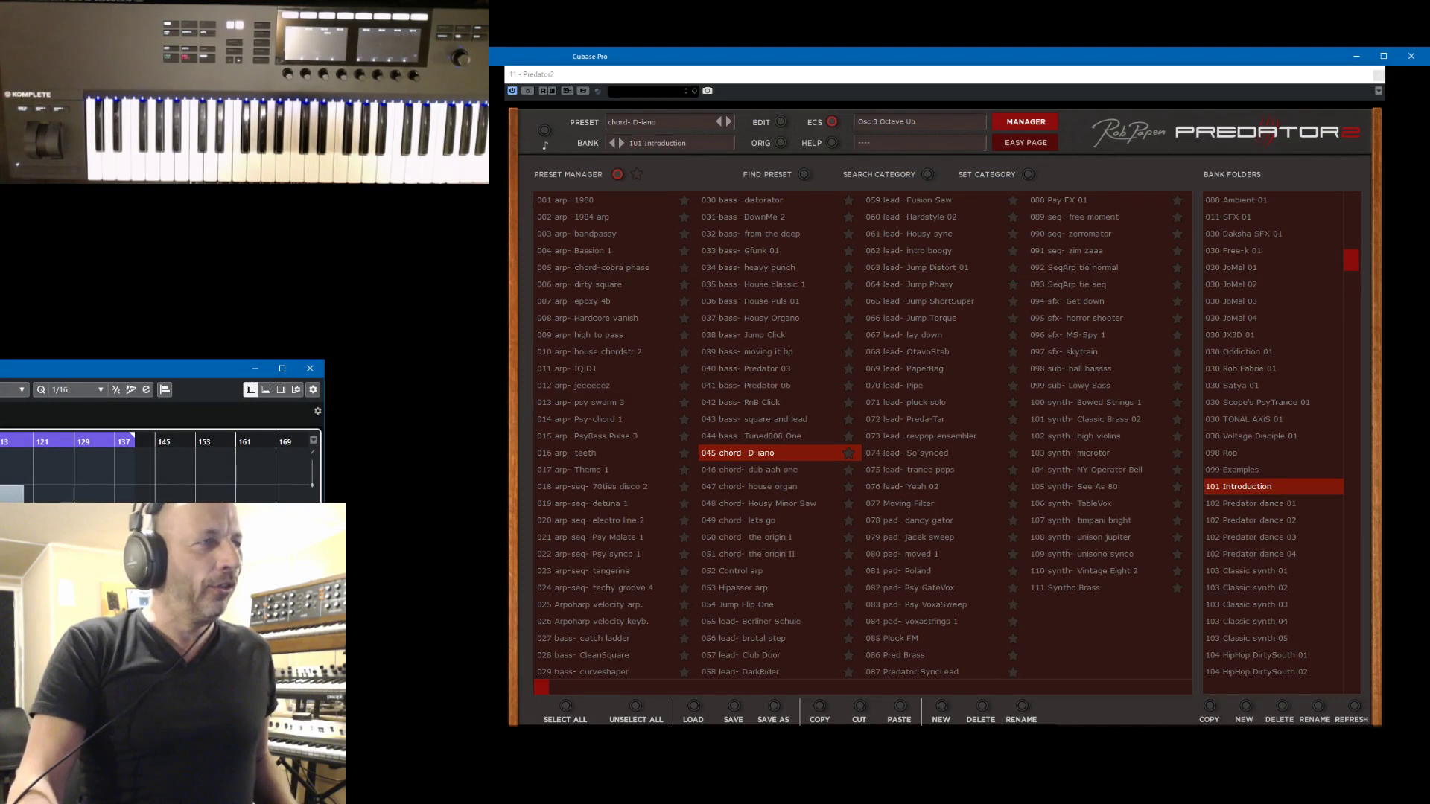
drag(0, 372, 41, 302)
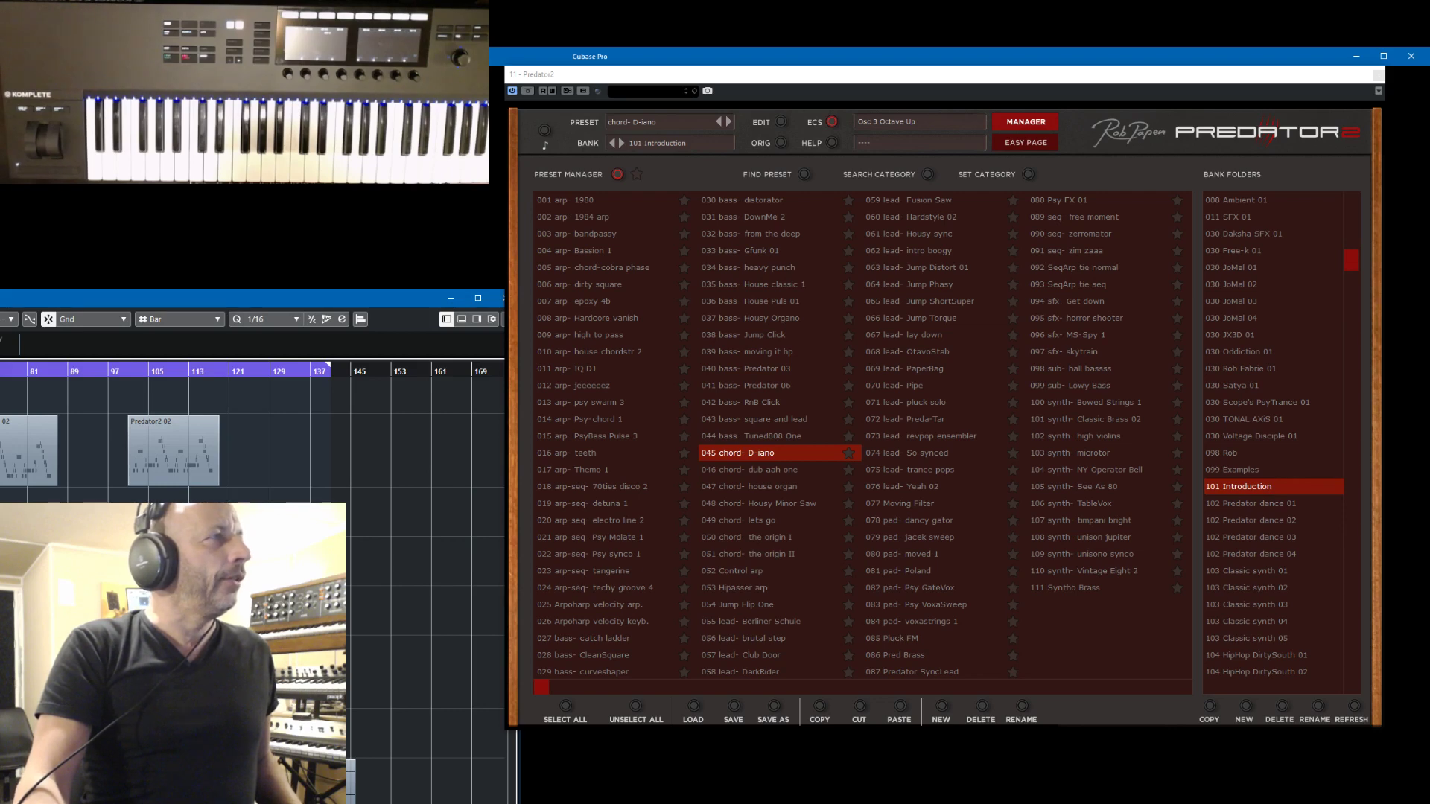
- Audition the Introduction bank presets synth- high violins, synth- Classic Brass 02, arp- Themo 1 and chord- D-iano in turn
drag(41, 303, 0, 252)
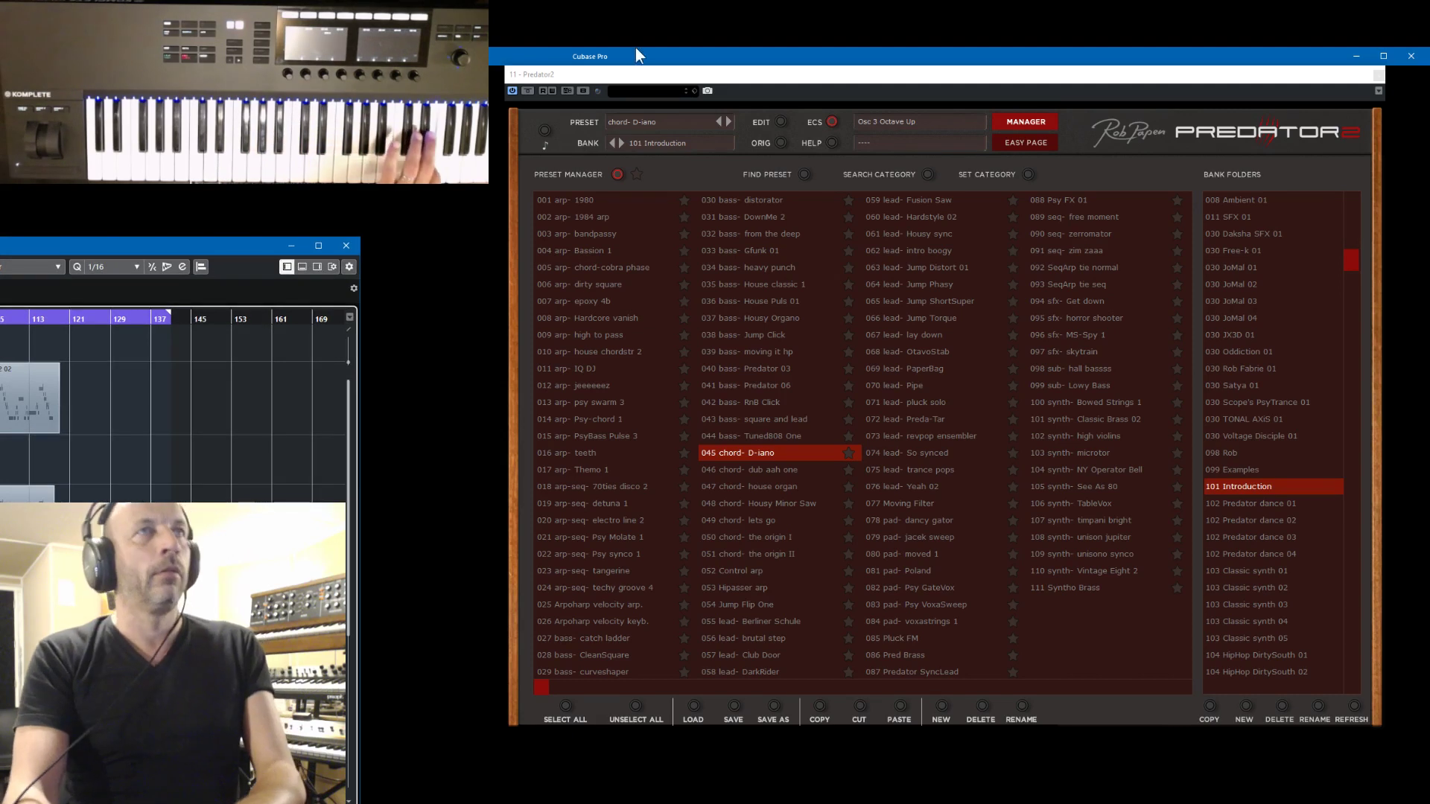
click(867, 74)
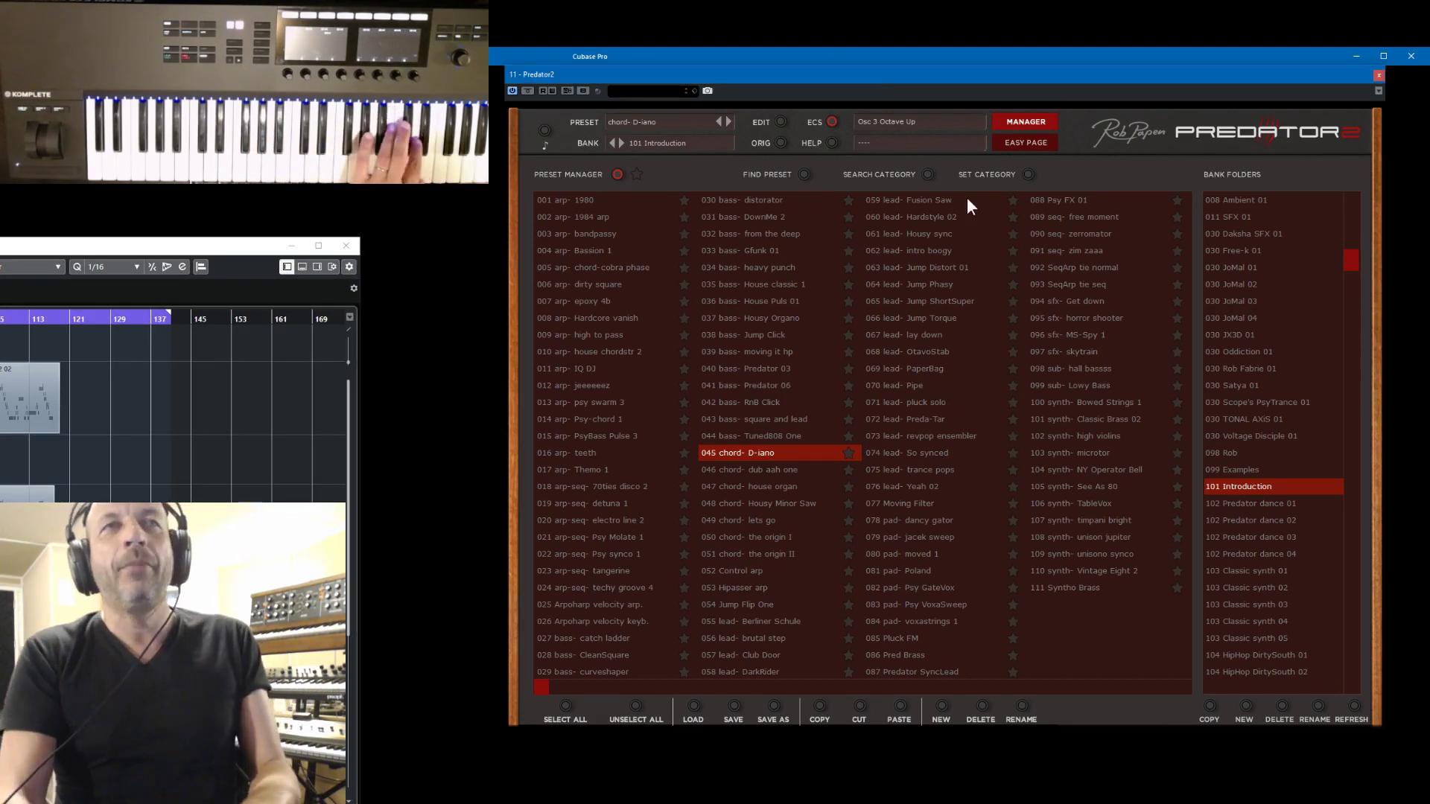
click(1061, 435)
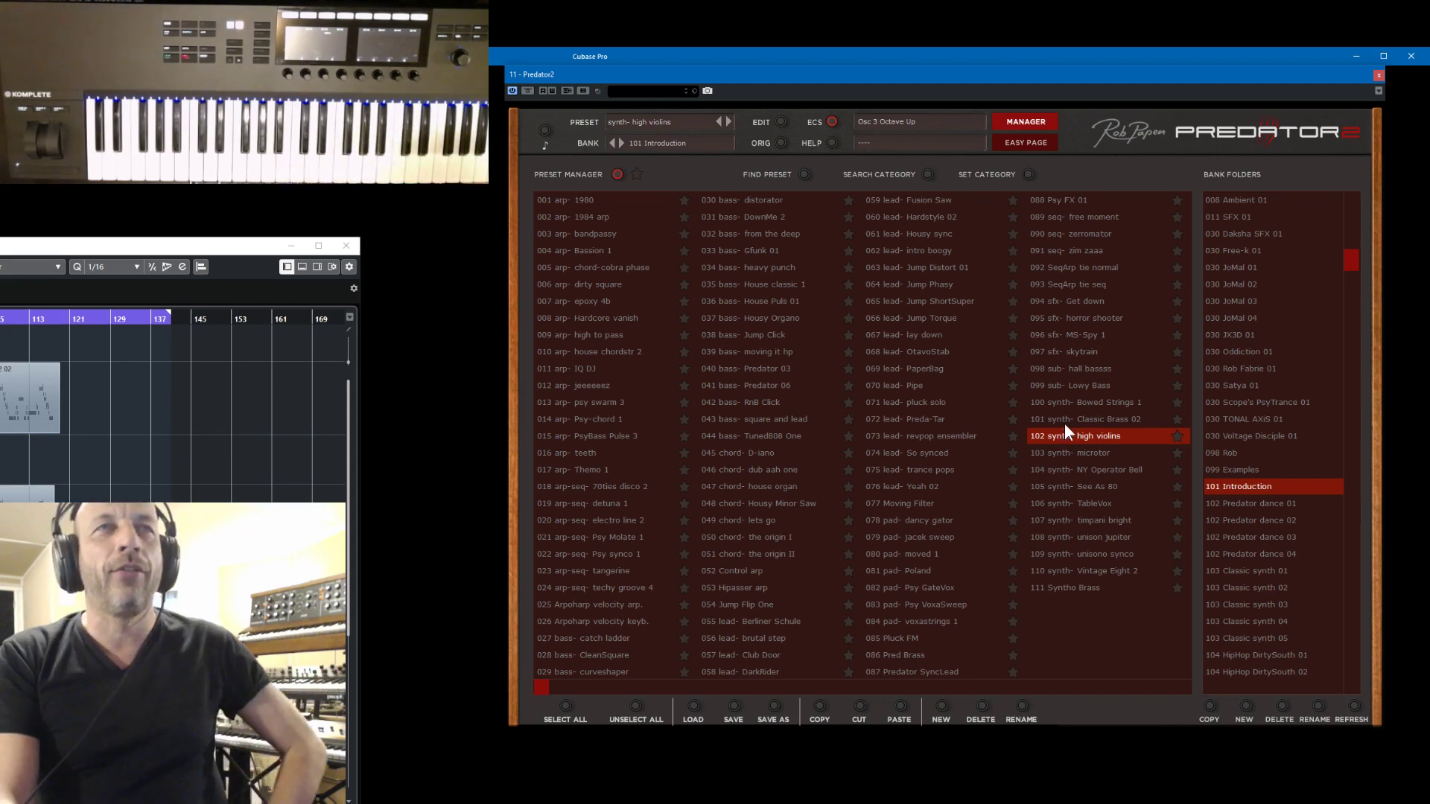
click(1065, 420)
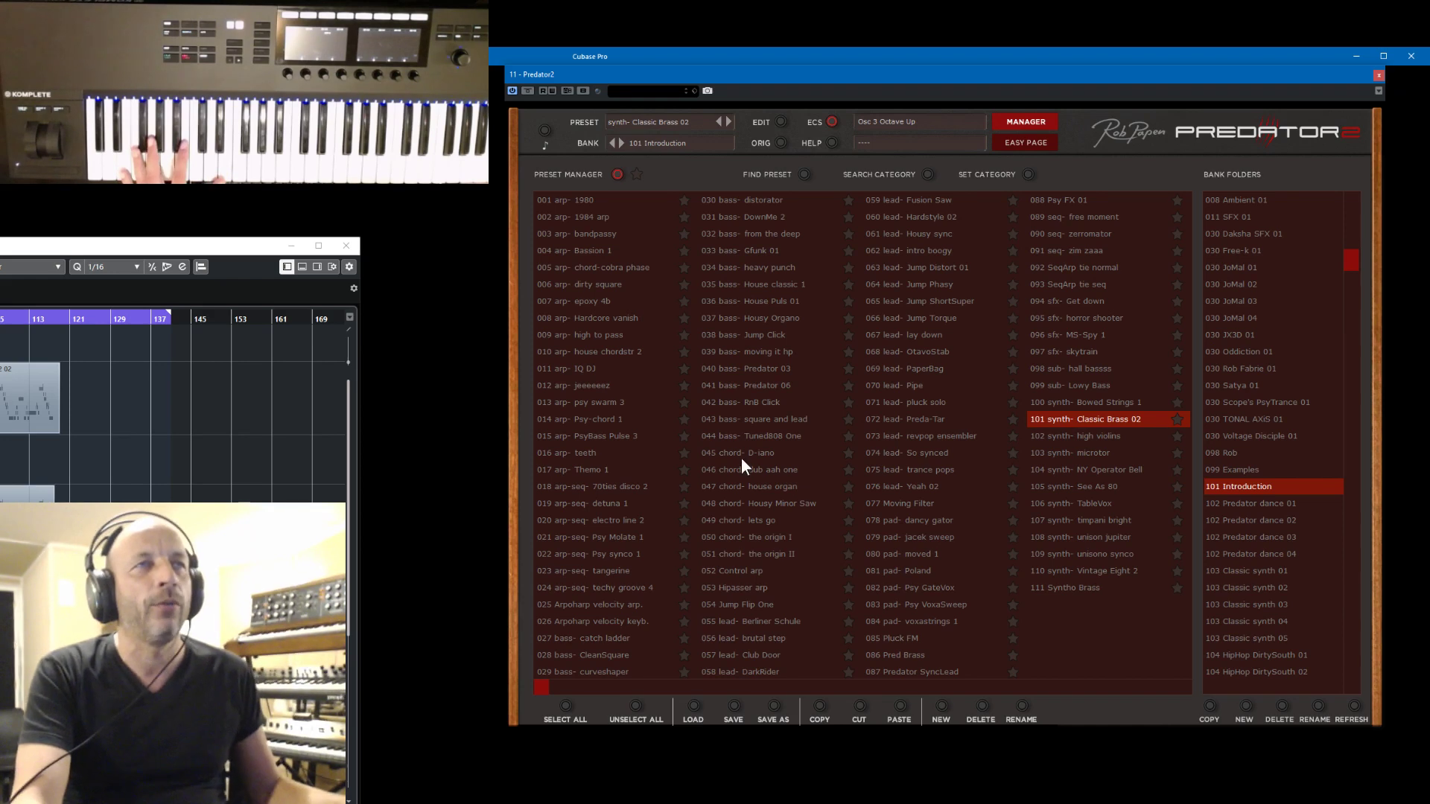
click(591, 472)
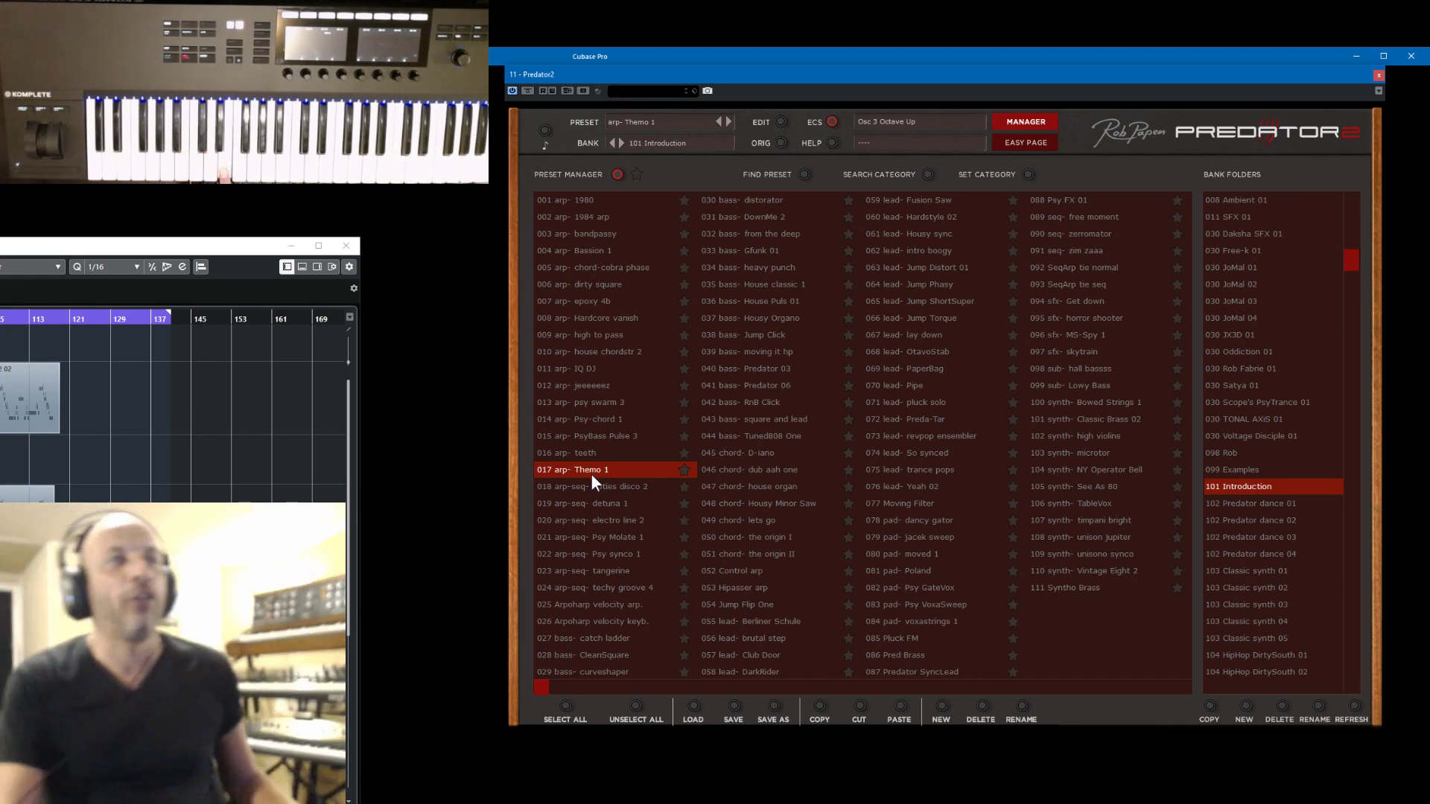
click(754, 454)
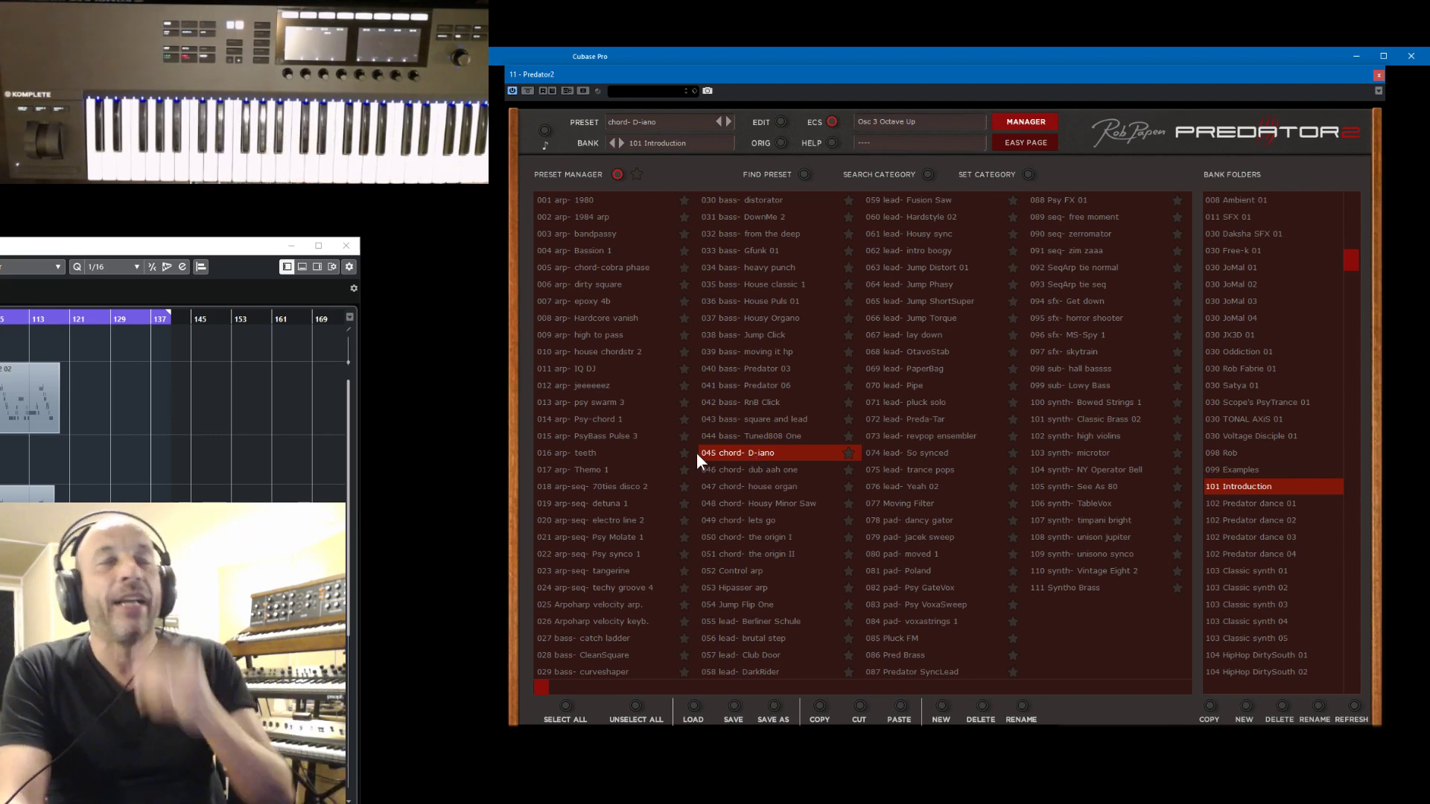
- Load the Mirage Arp 1 preset from the 008 Ambient 01 bank folder
scroll(1260, 530, down, 10)
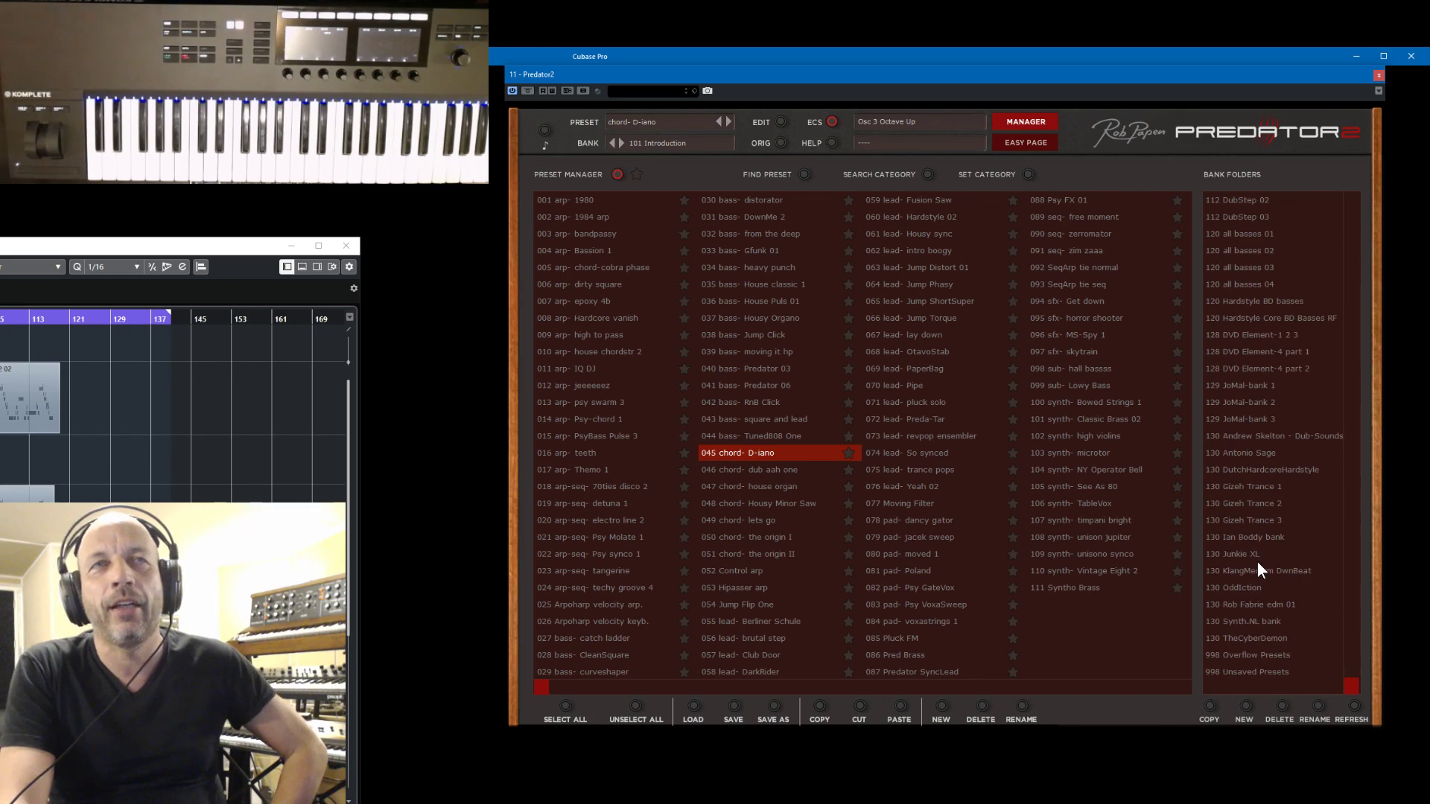
scroll(1254, 529, up, 10)
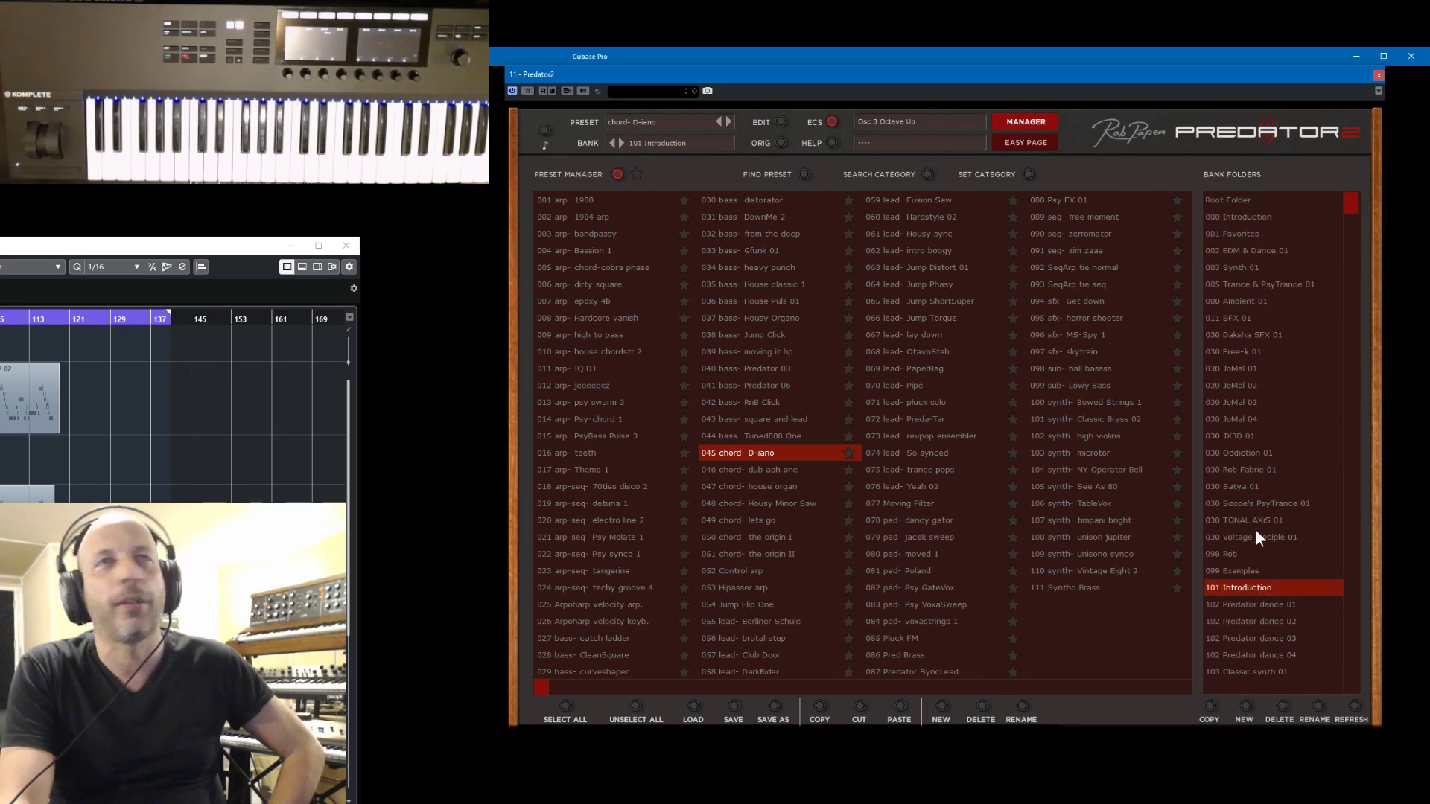
click(1211, 305)
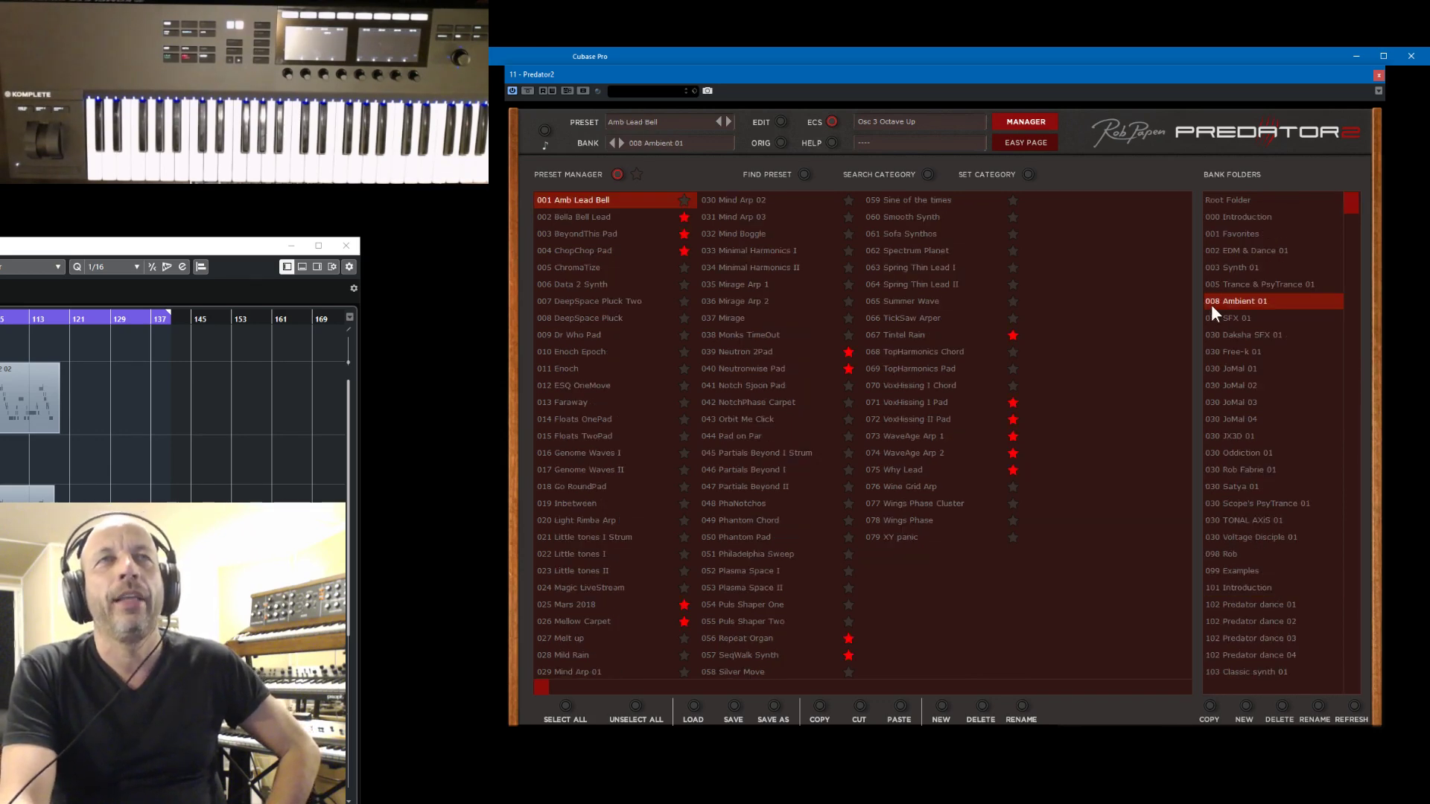
click(744, 286)
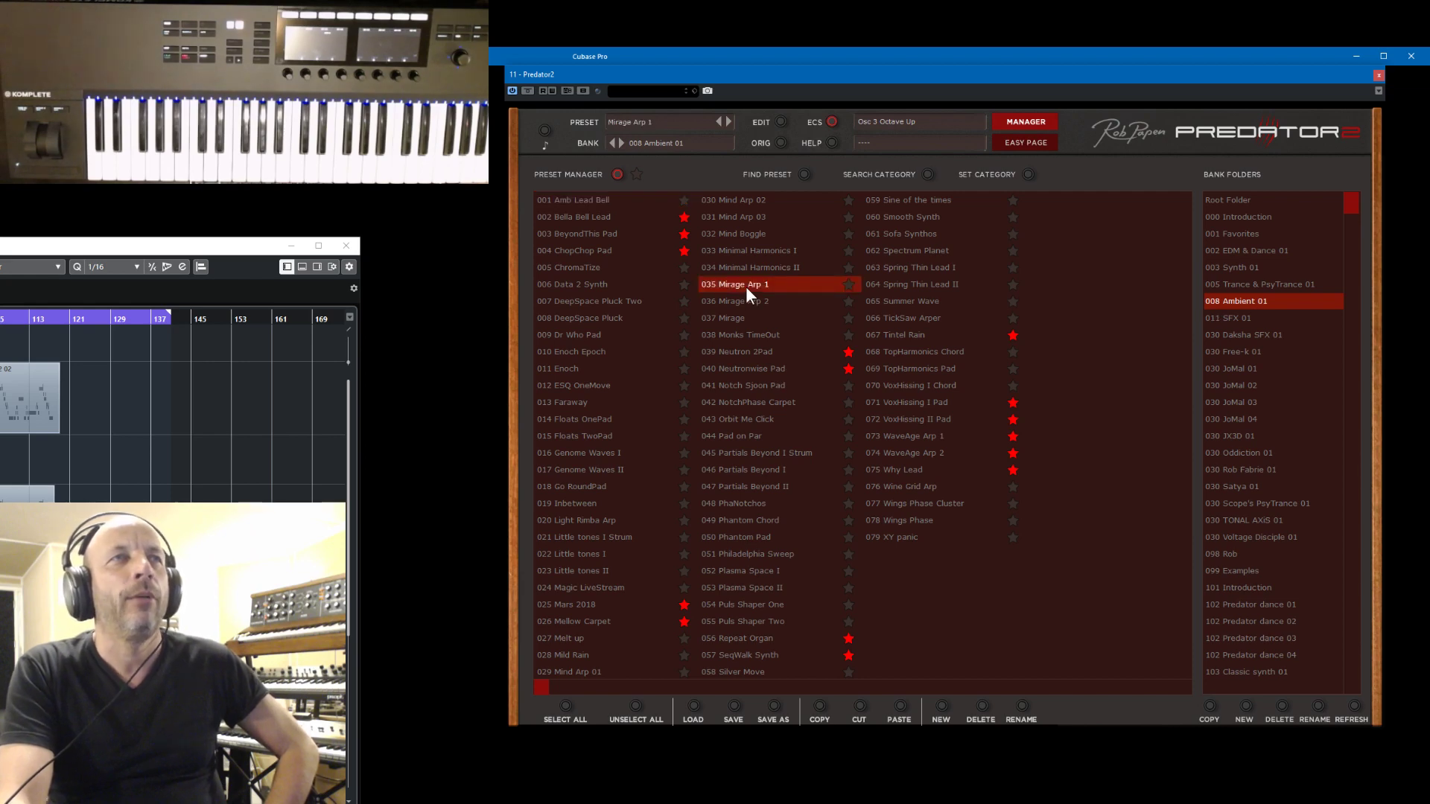
- Examine the user waves, arpeggiator and modulation matrix settings of the Mirage Arp 1 preset
click(1009, 120)
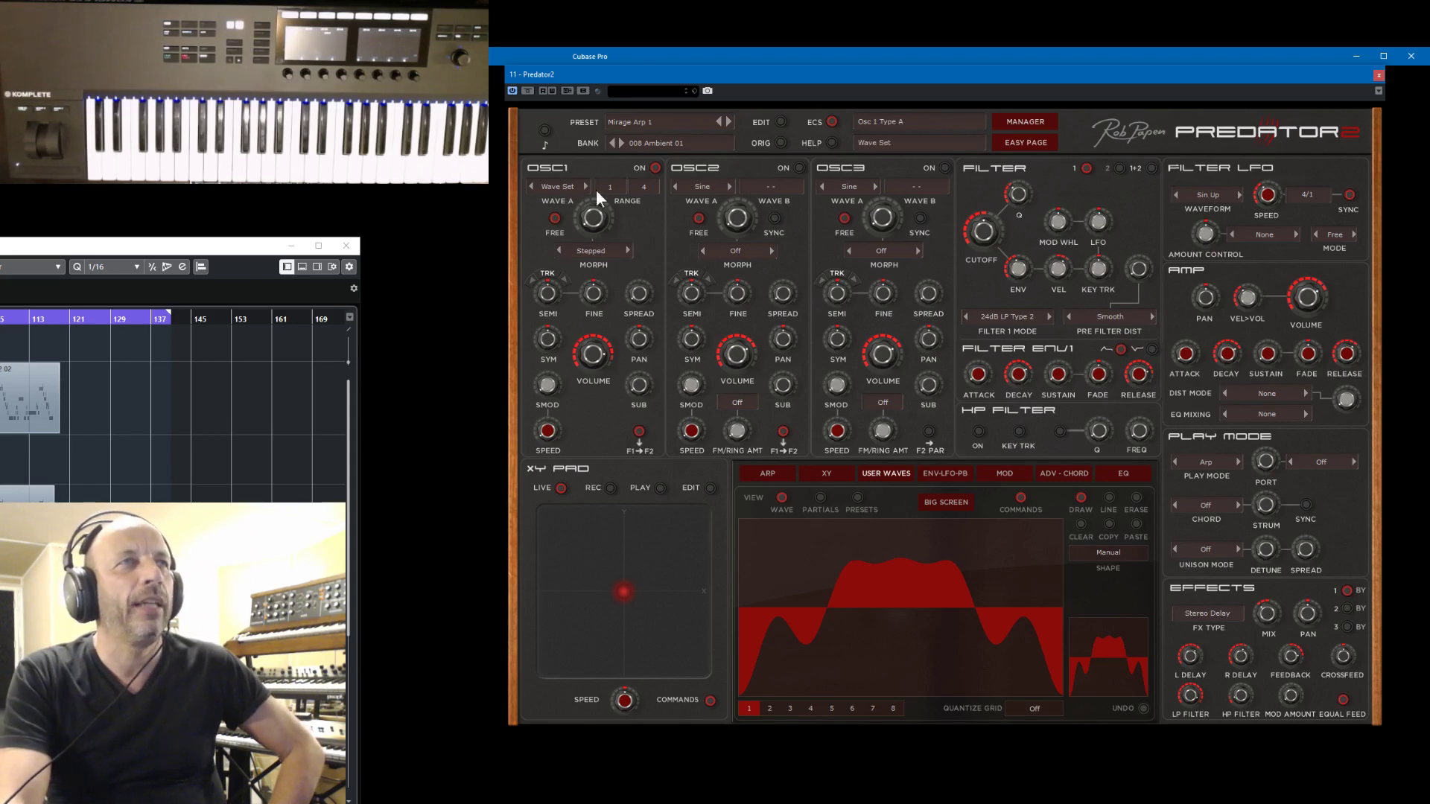
click(773, 474)
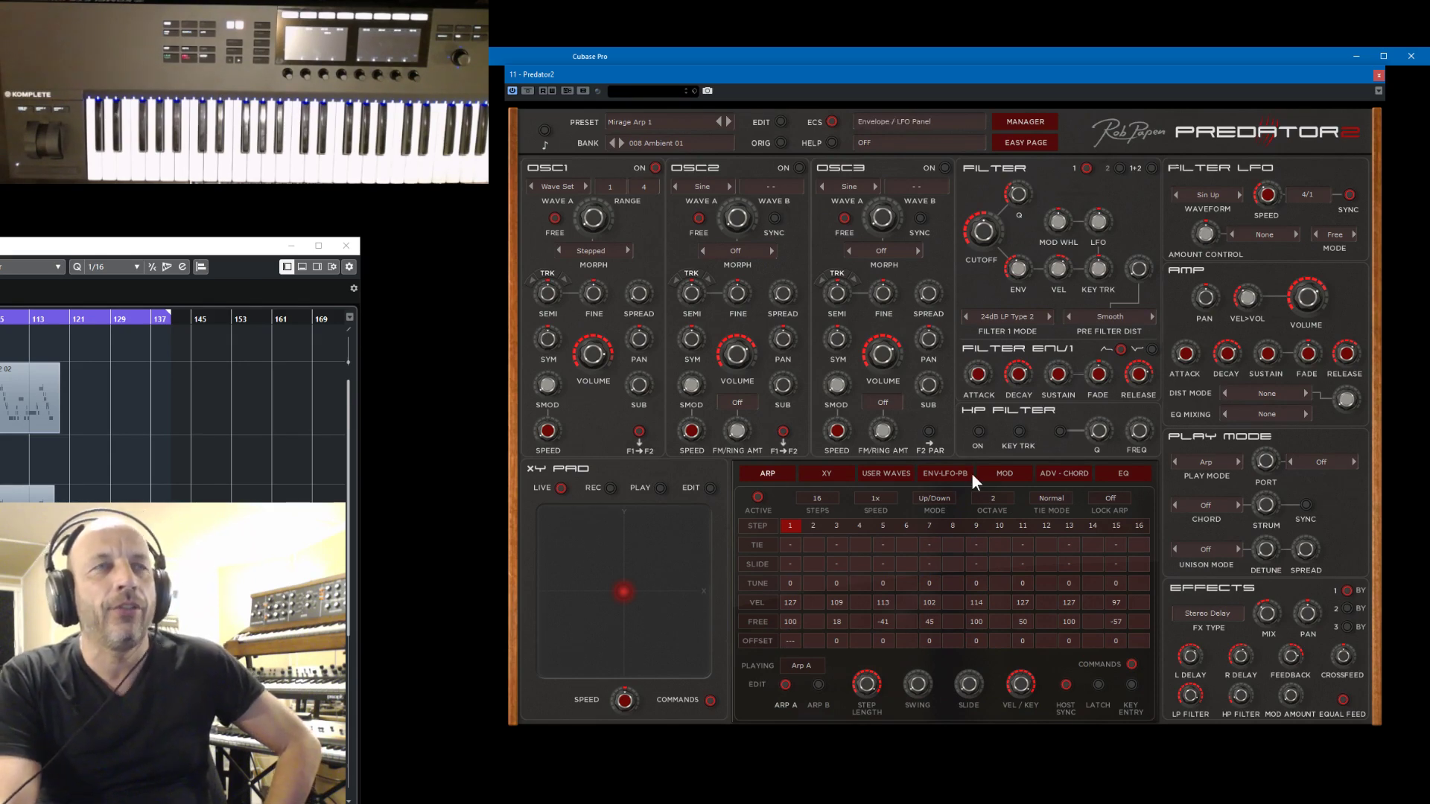
click(1007, 477)
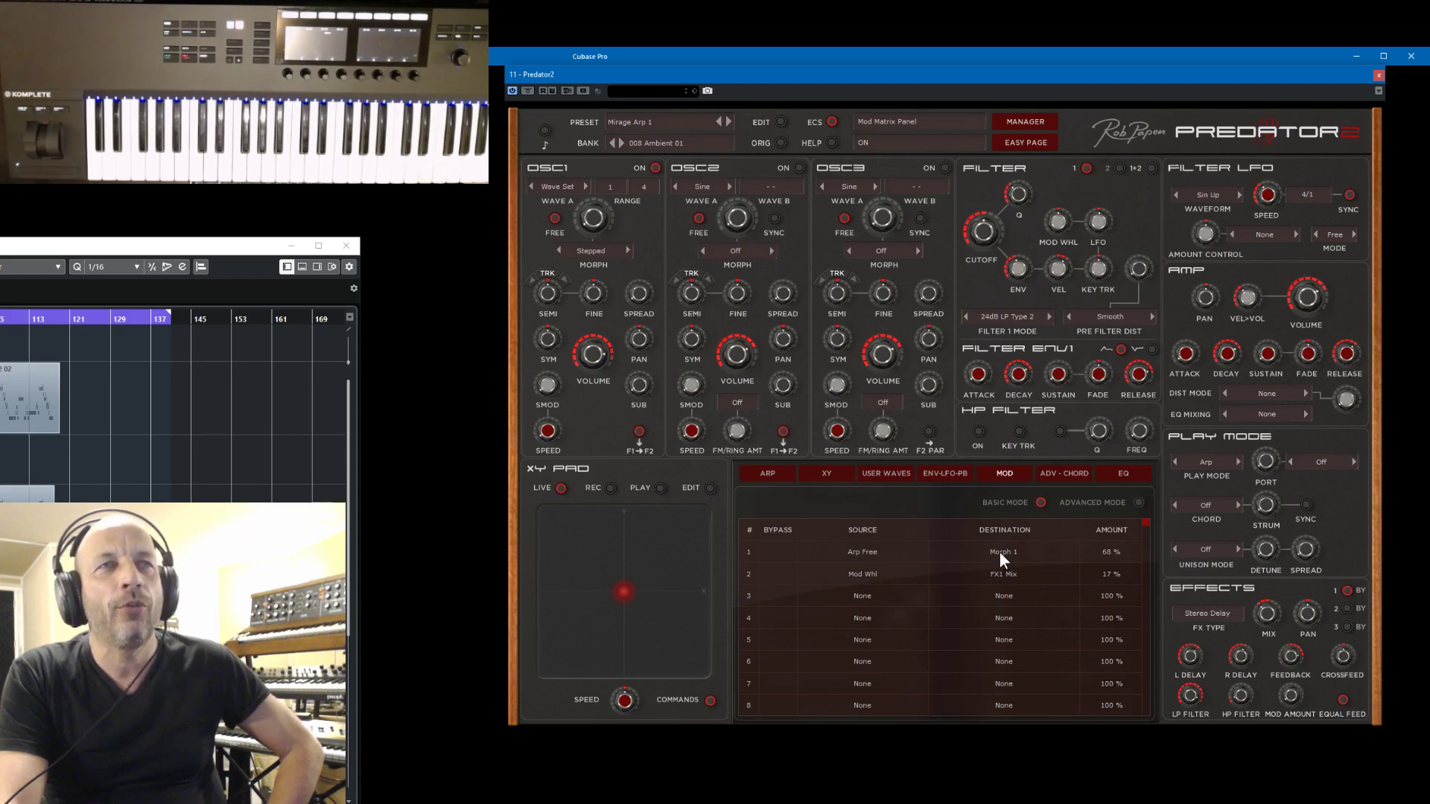
click(768, 477)
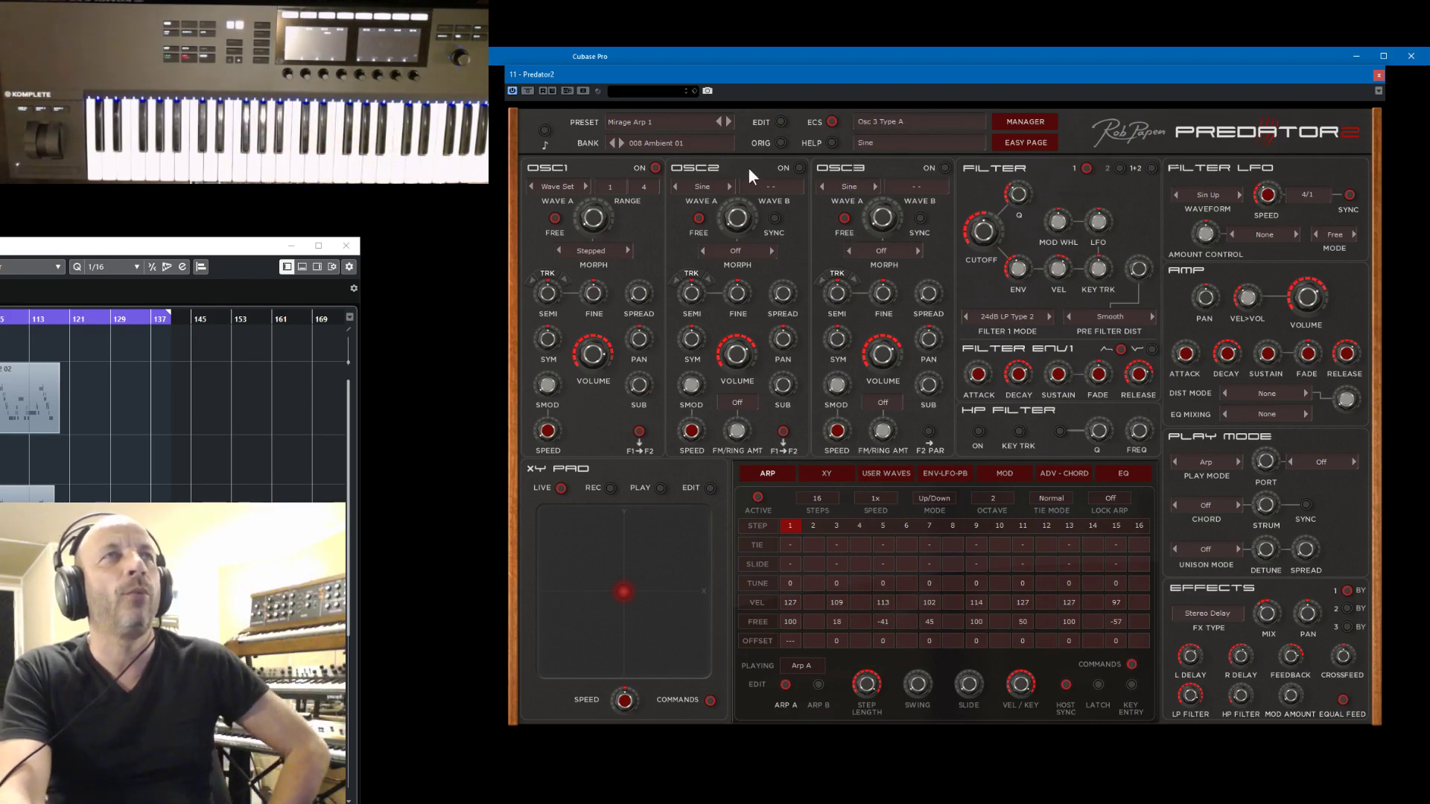
- Advance through Mirage Arp 2 to the Mirage preset and show its XY modulation settings
click(729, 121)
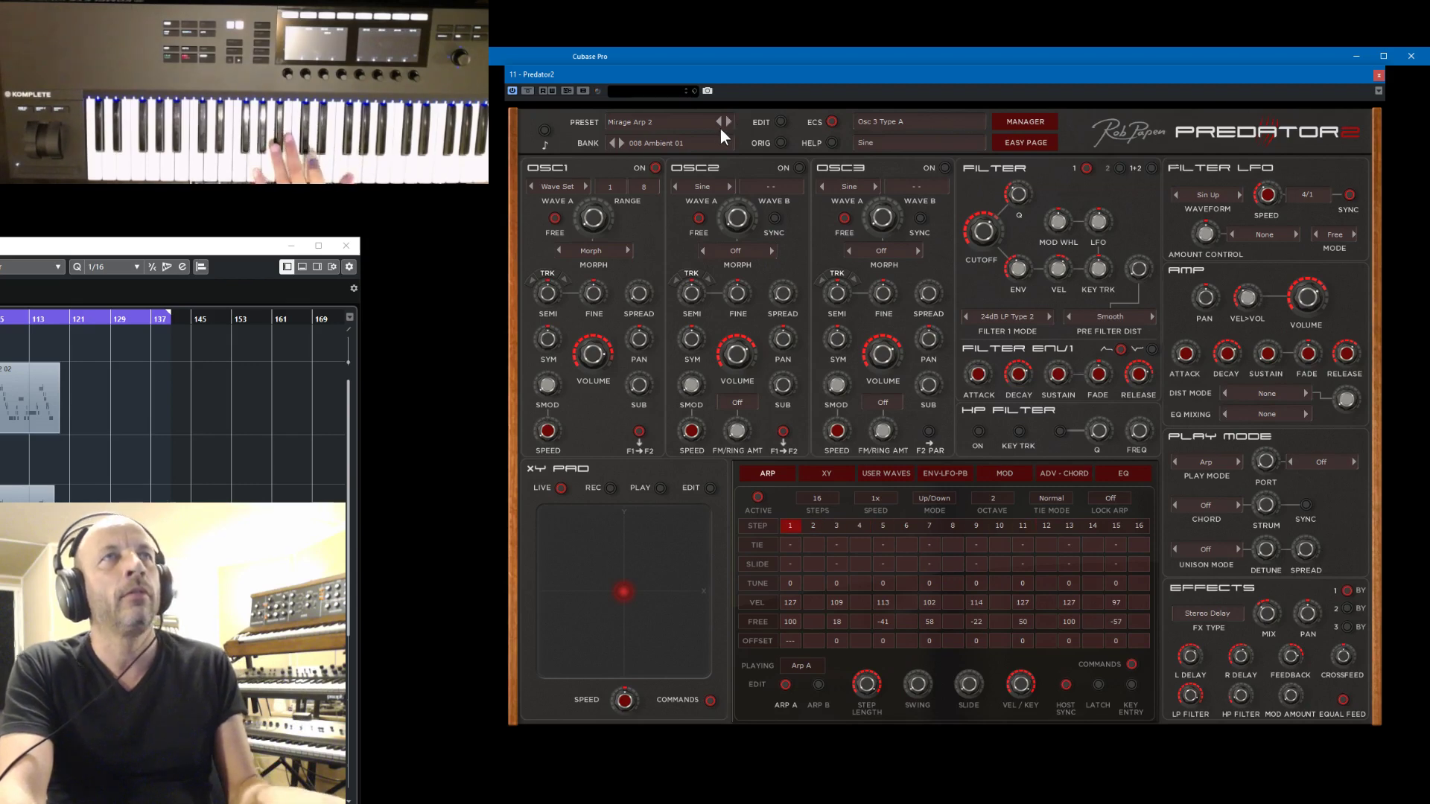
click(727, 122)
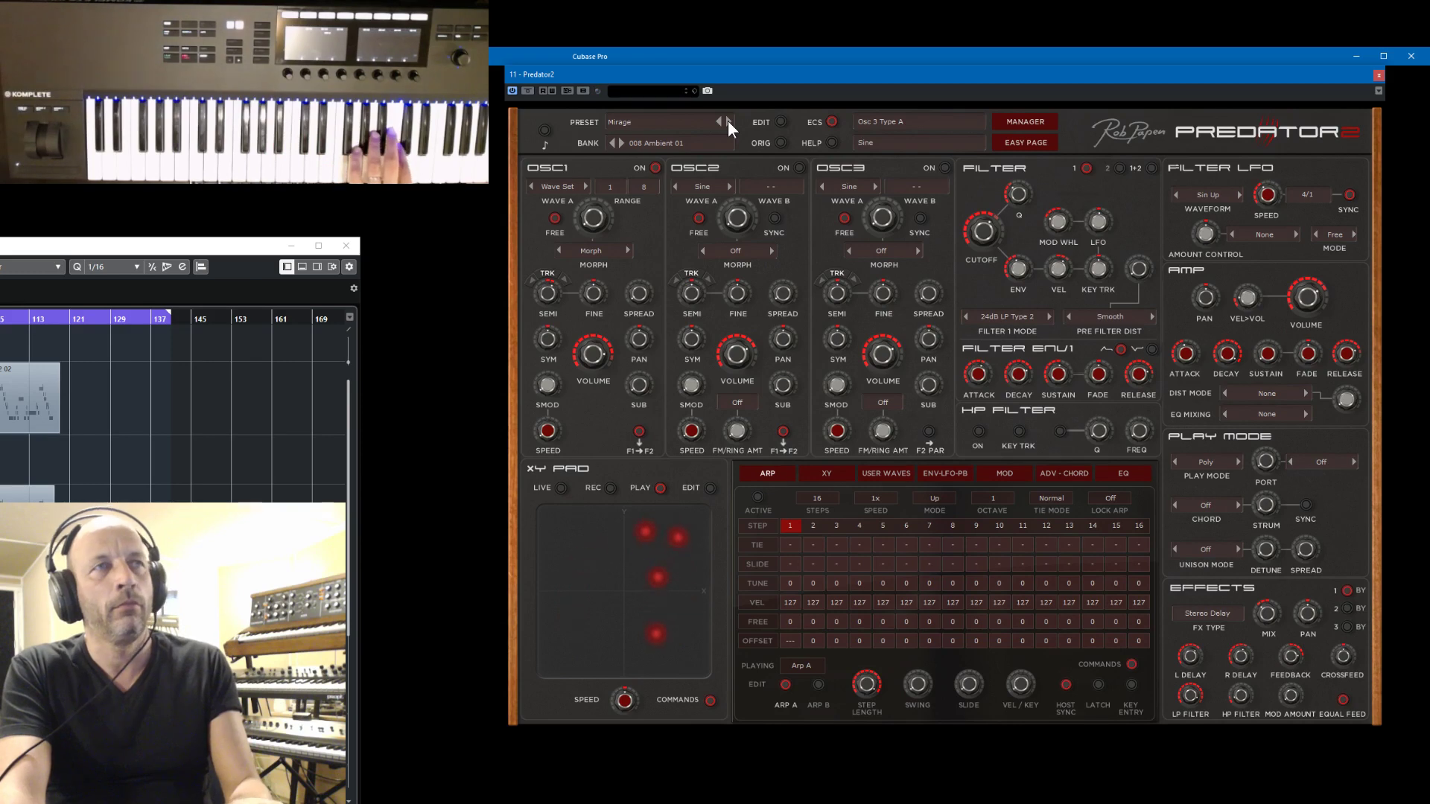
click(824, 471)
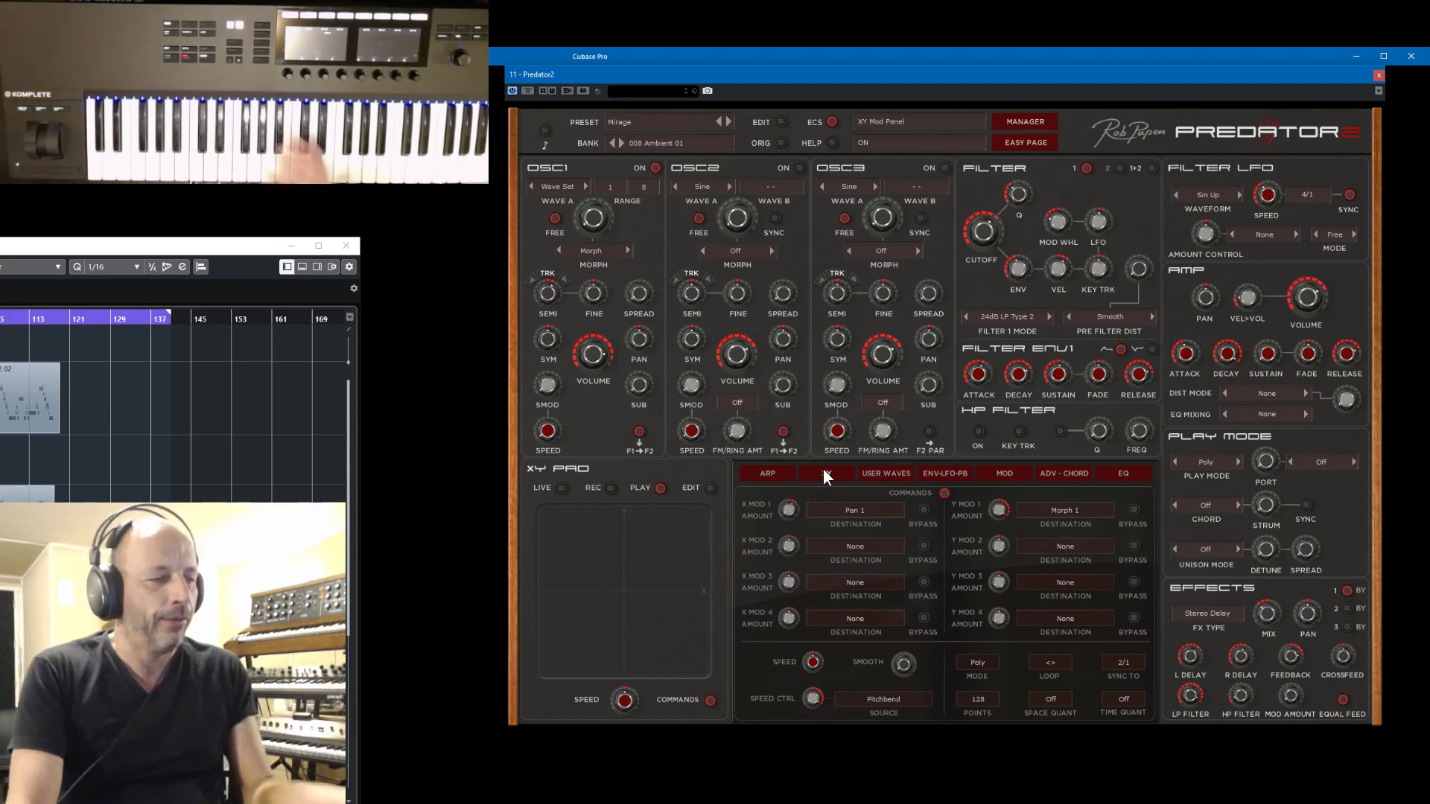
- Audition Neutron 2Pad from the 008 Ambient 01 bank, and load VoxHissing I Pad
click(1021, 123)
click(739, 348)
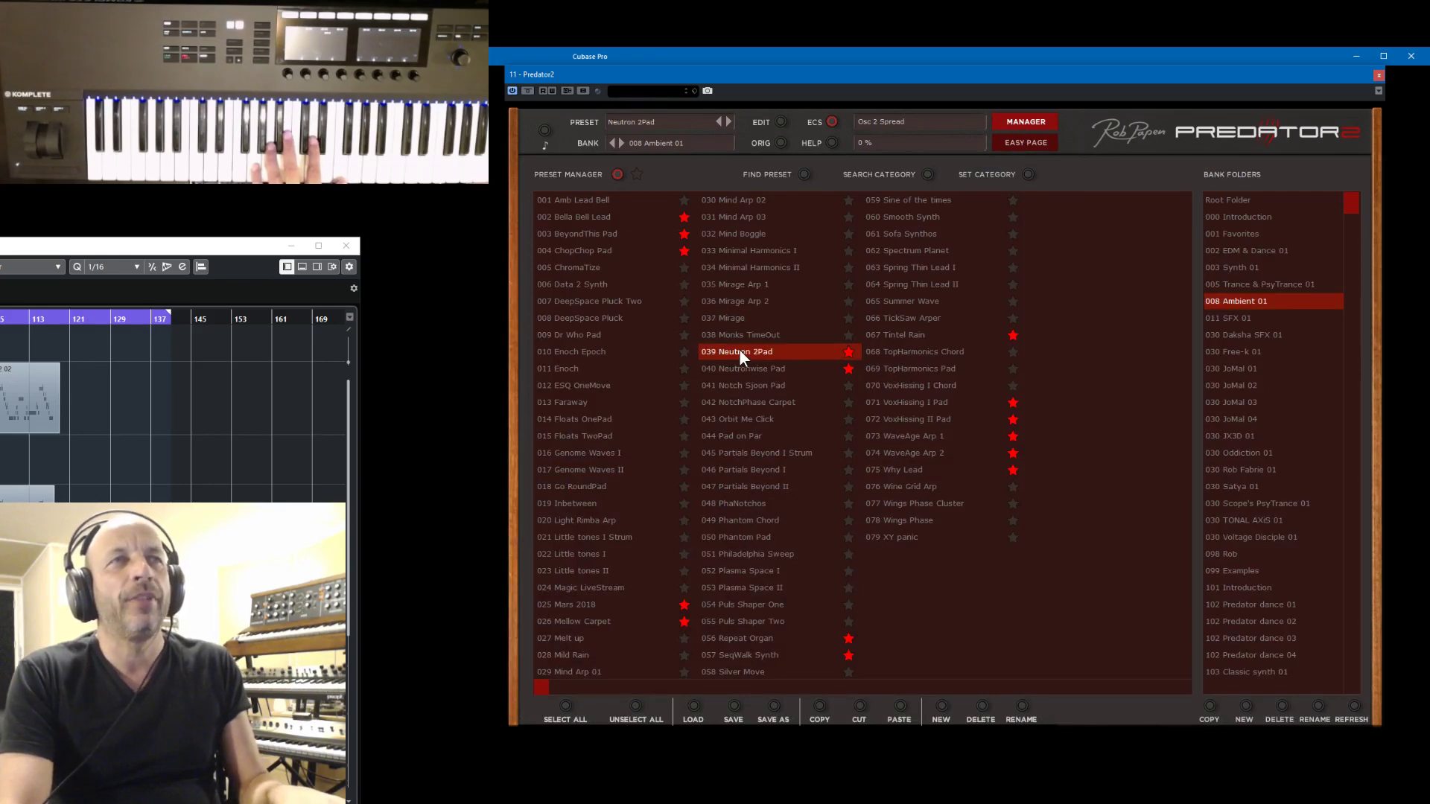
click(907, 402)
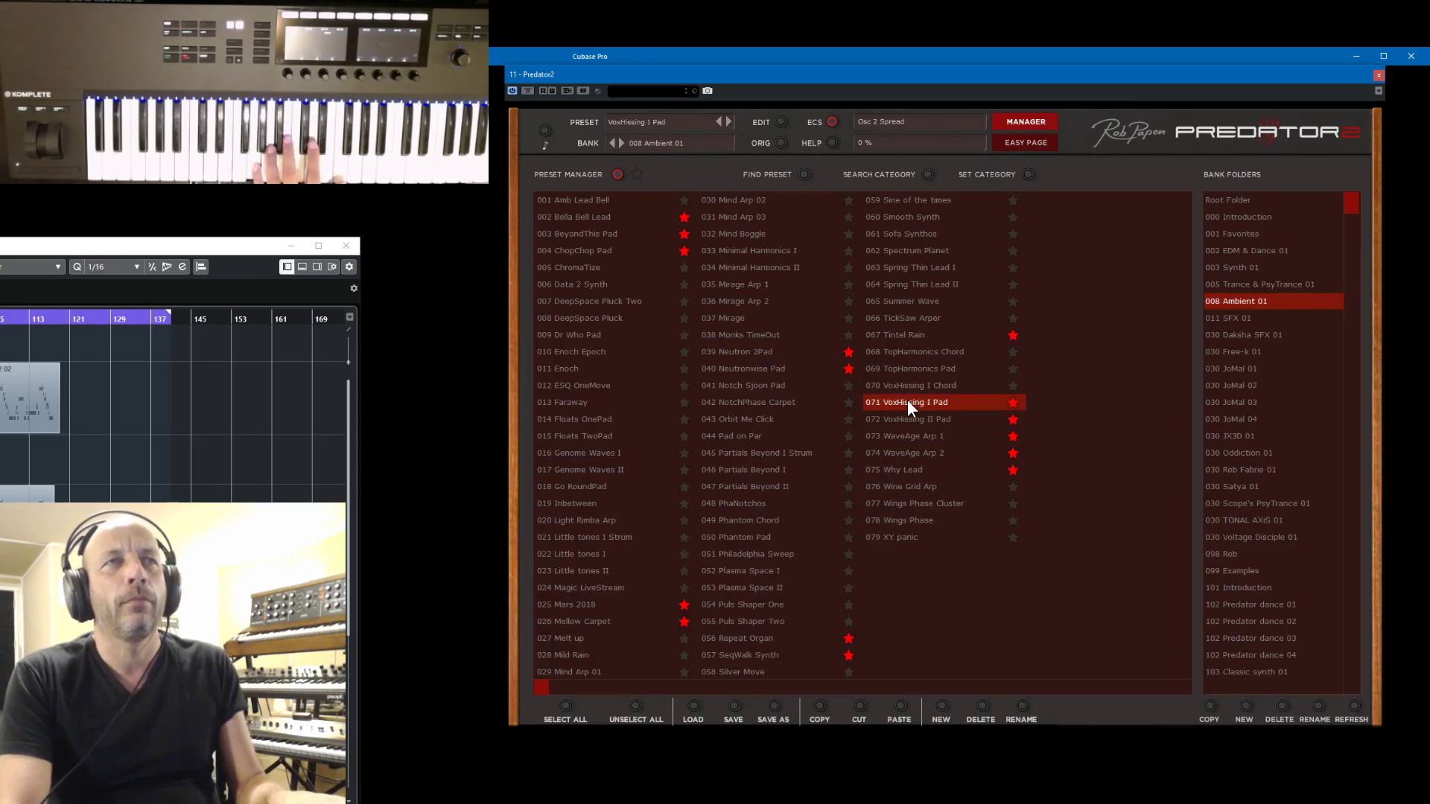
- Show the VoxHissing I Pad oscillator settings and open the user waves editor in its big-screen view
click(1033, 121)
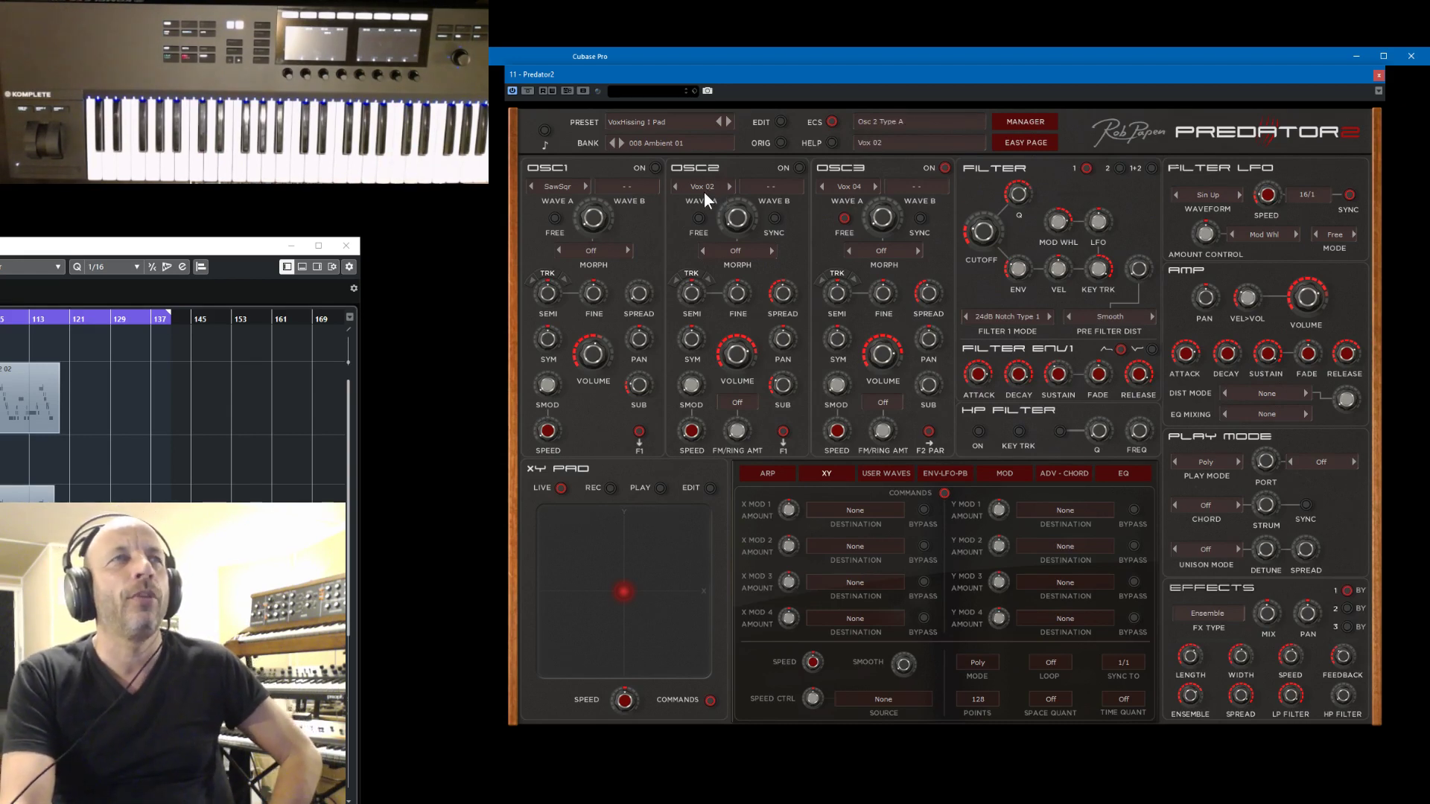
click(894, 473)
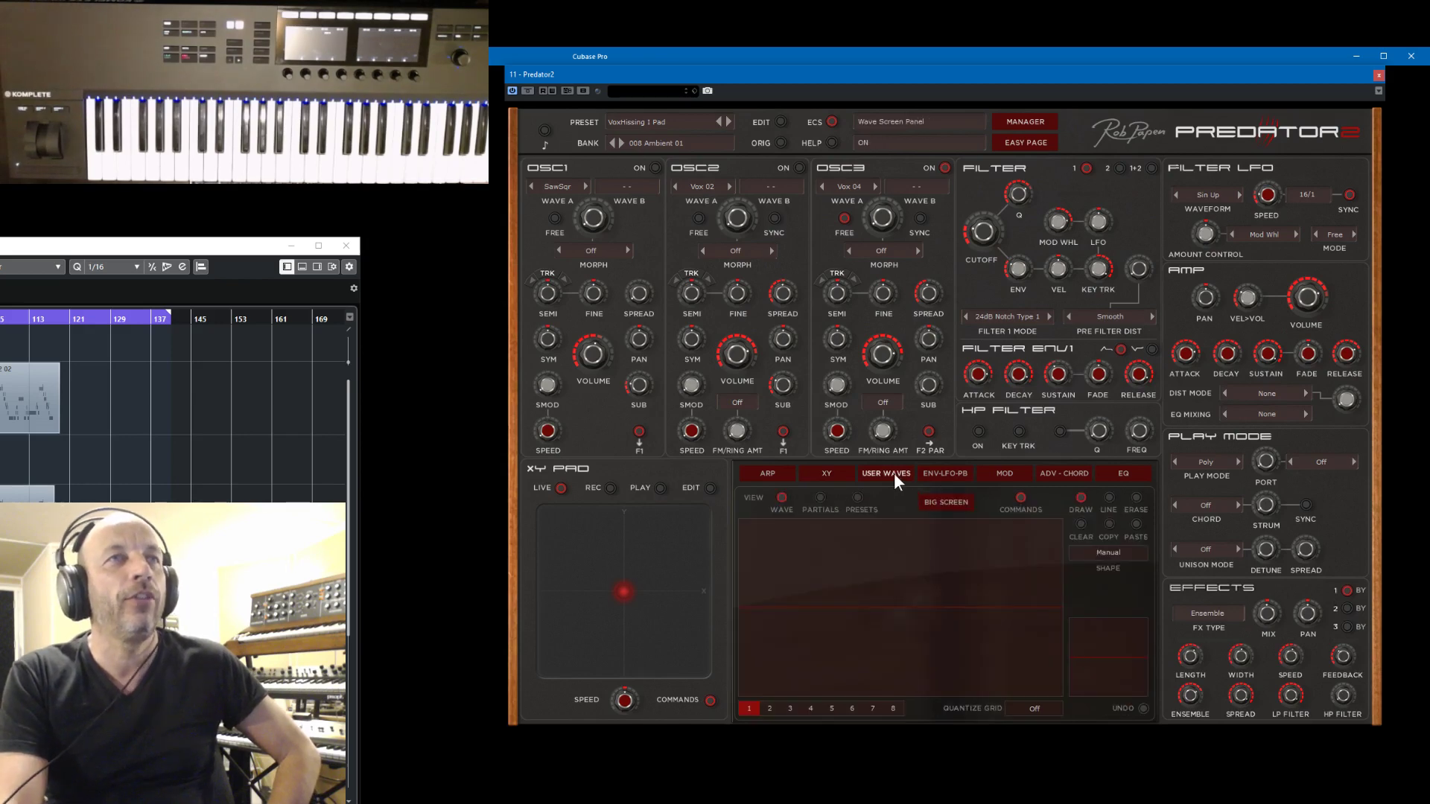
click(946, 504)
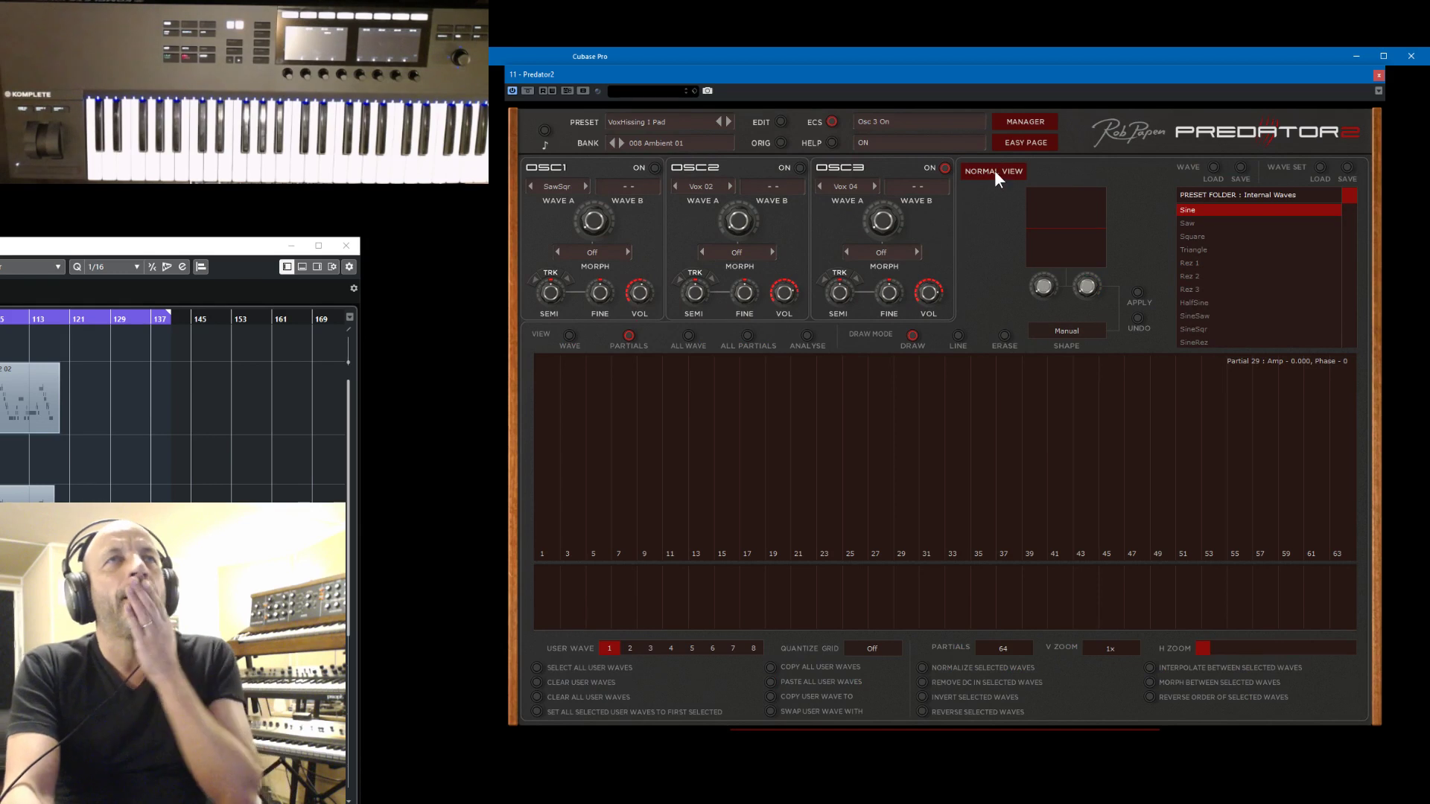
- Load the Vox 02 and Vox 04 waves from the Internal Waves folder into user wave 1 in turn
click(1276, 195)
click(1299, 199)
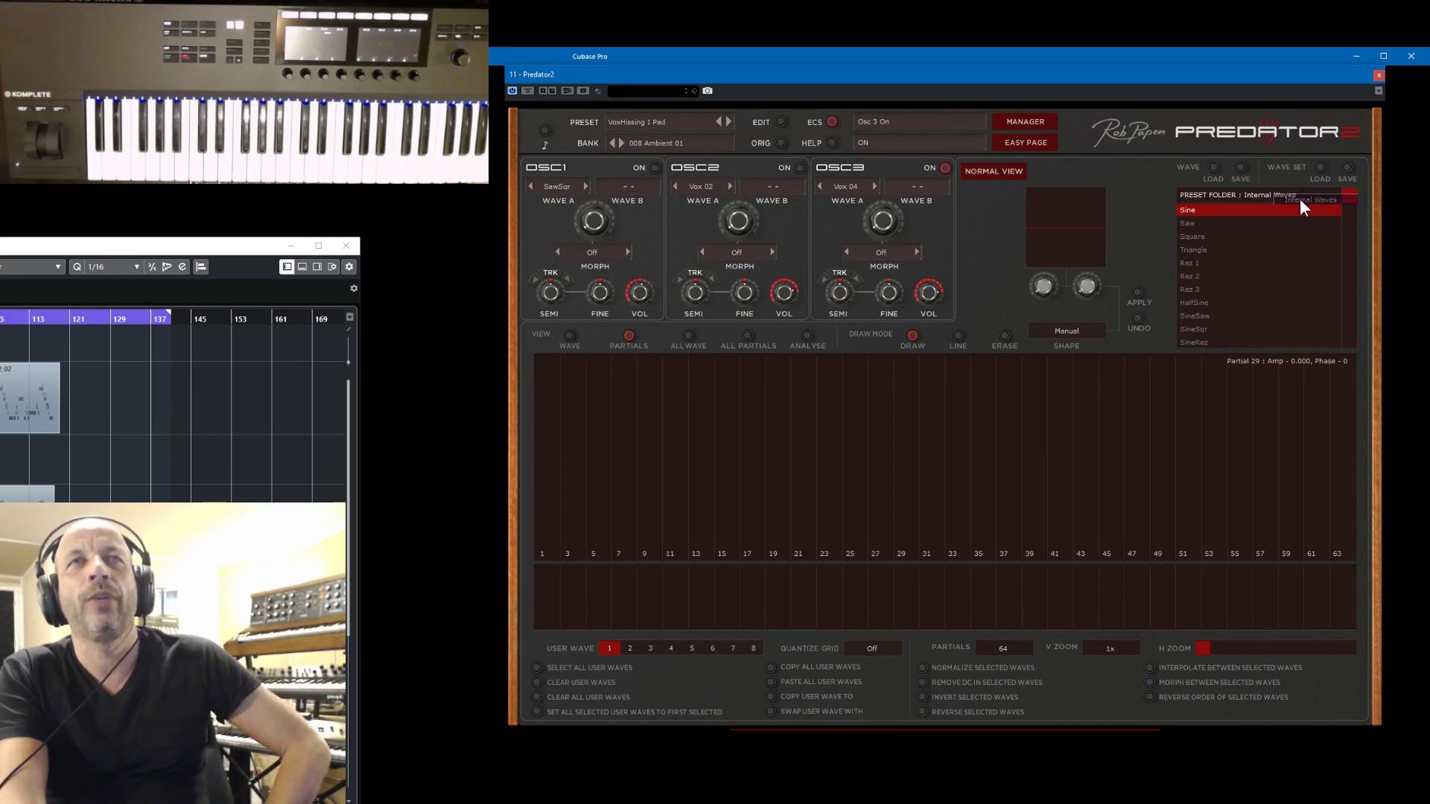
drag(1346, 199, 1352, 249)
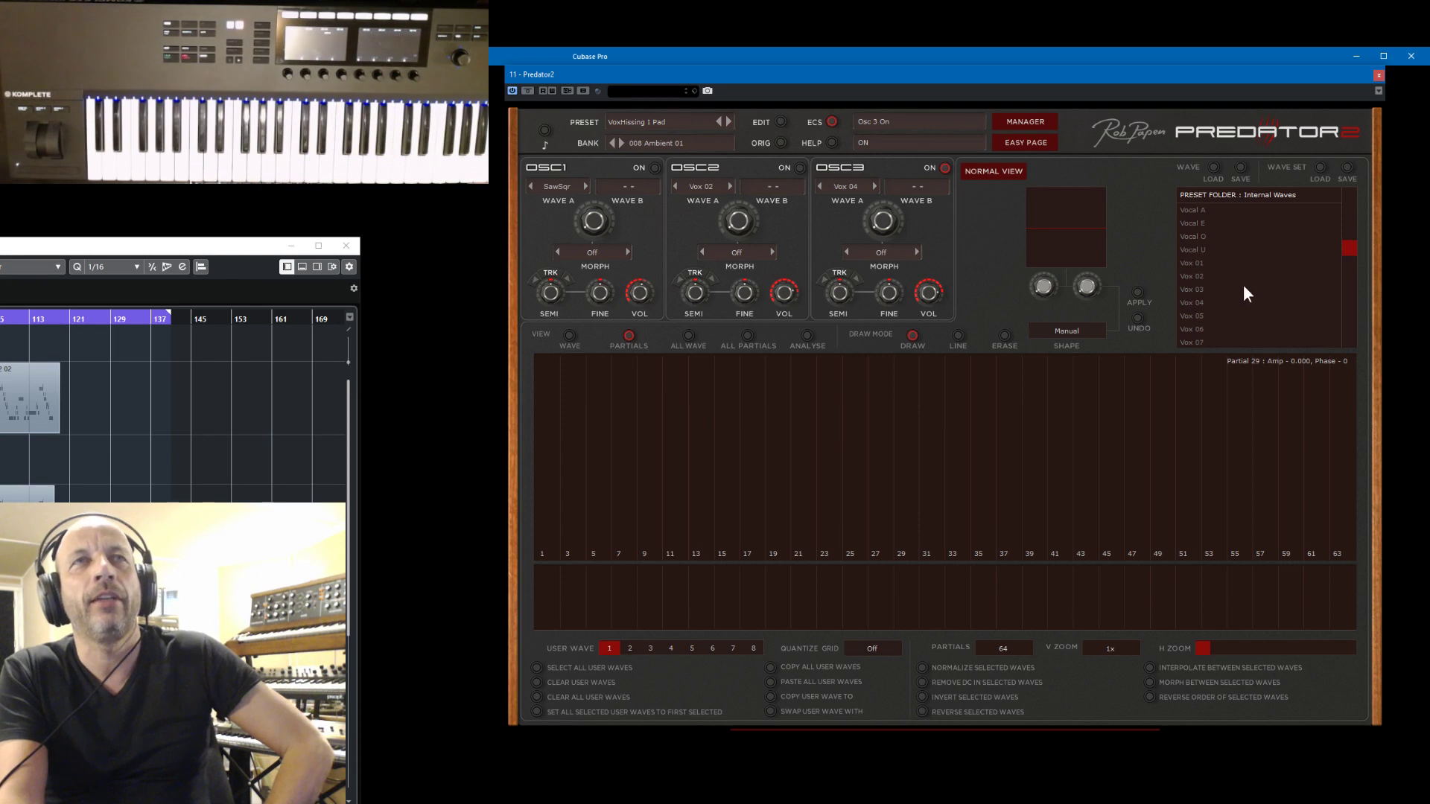
click(1189, 276)
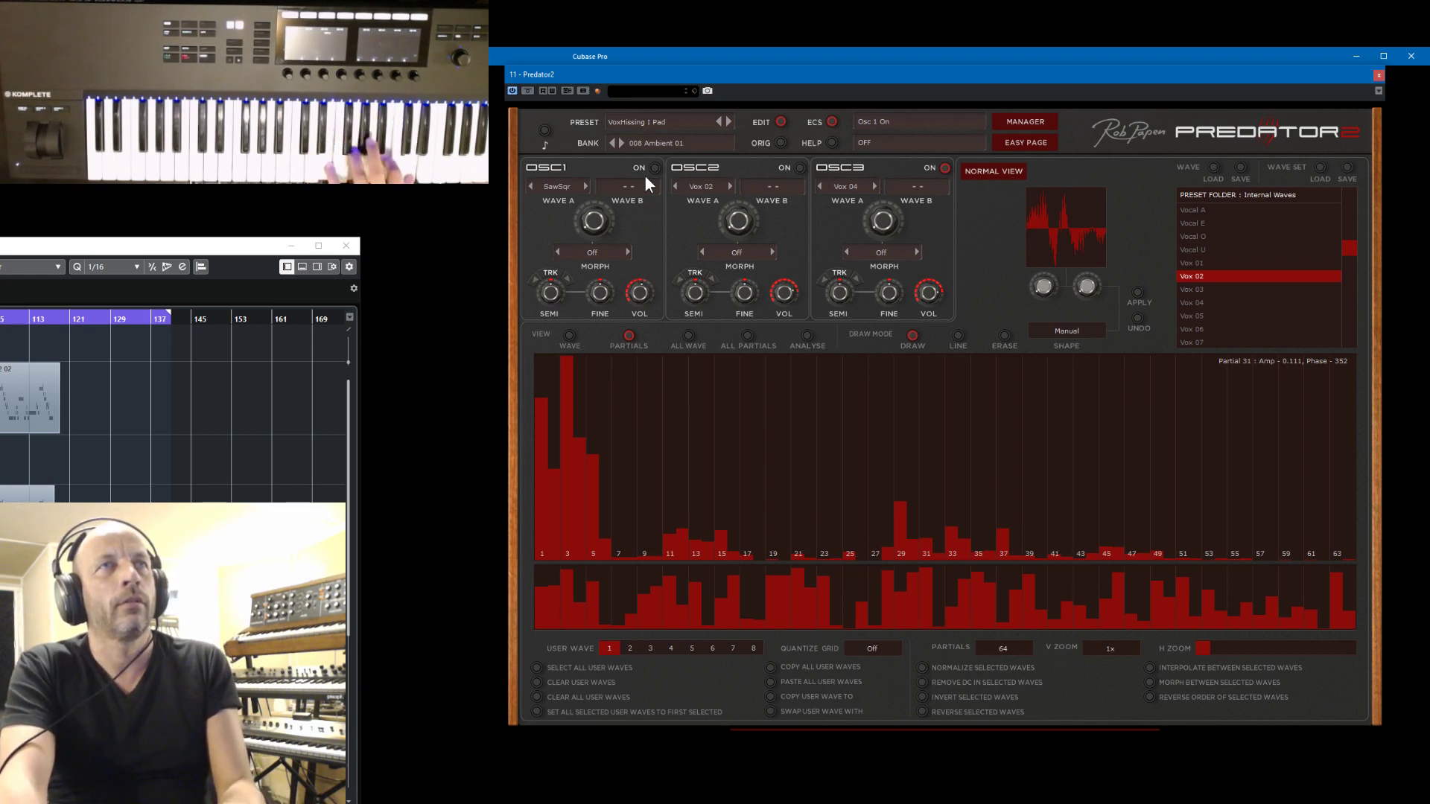
click(1187, 304)
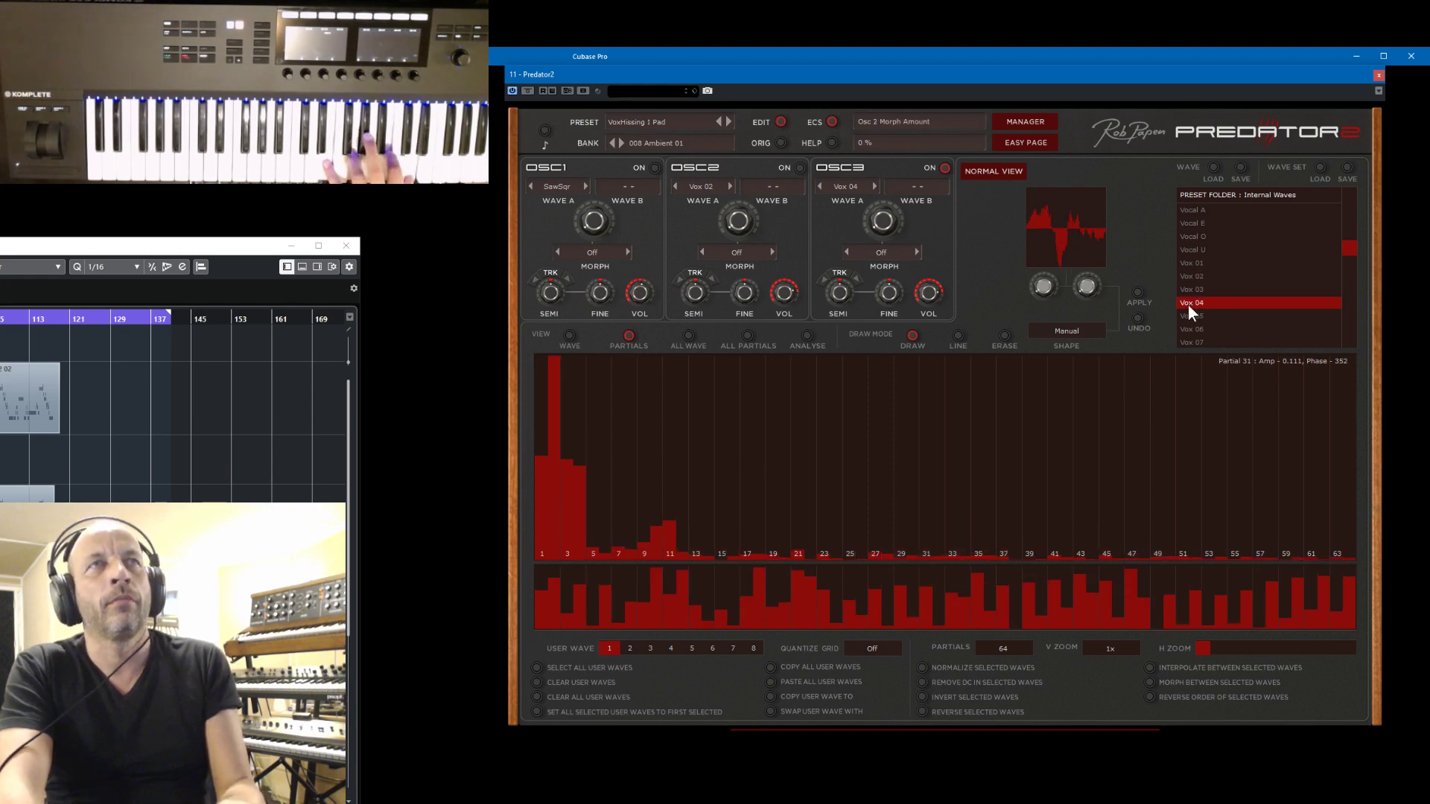
- Set oscillator 3's Wave A to Vox 02
click(818, 186)
click(818, 186)
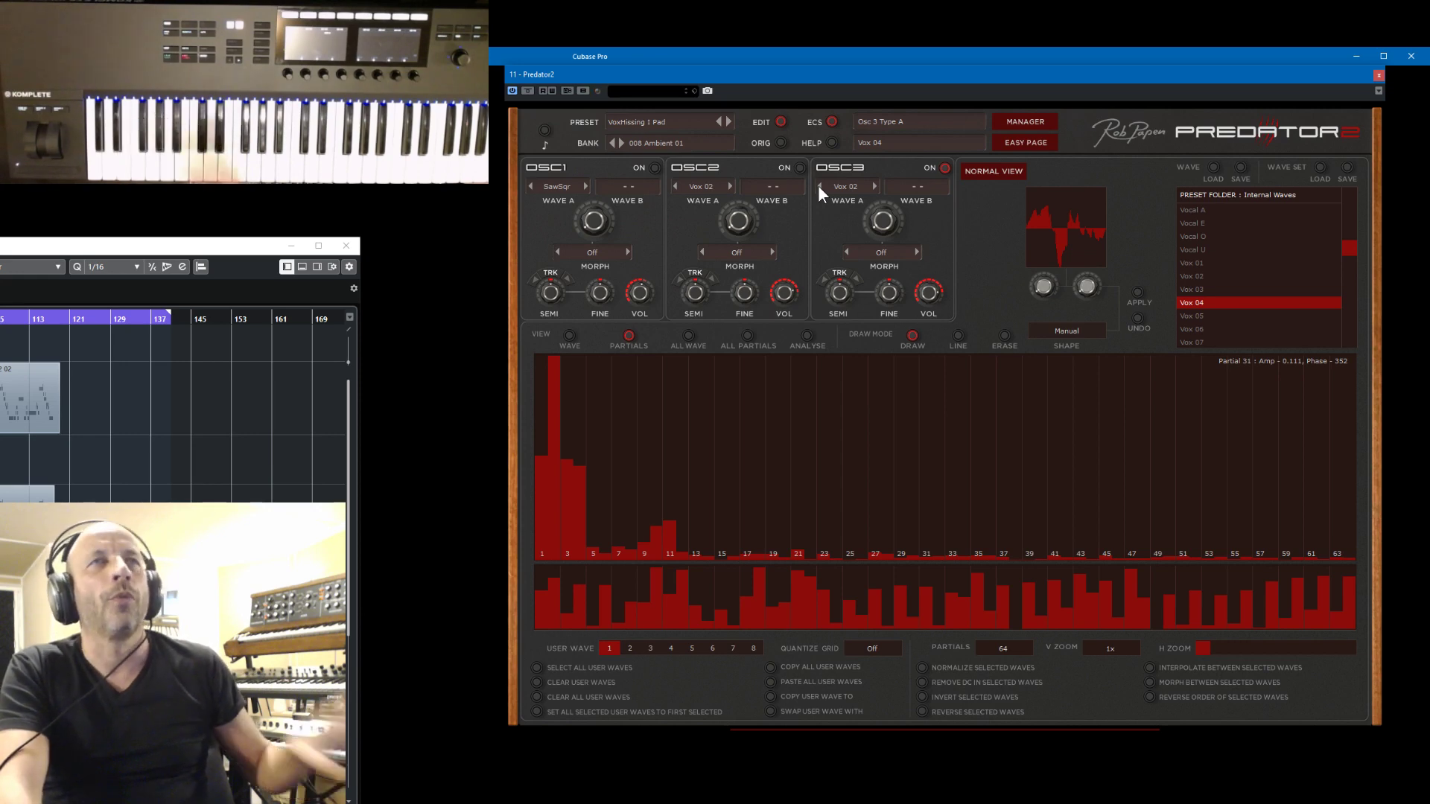
- Audition TopHarmonics Pad from the 008 Ambient 01 bank, and load Why Lead
click(1026, 122)
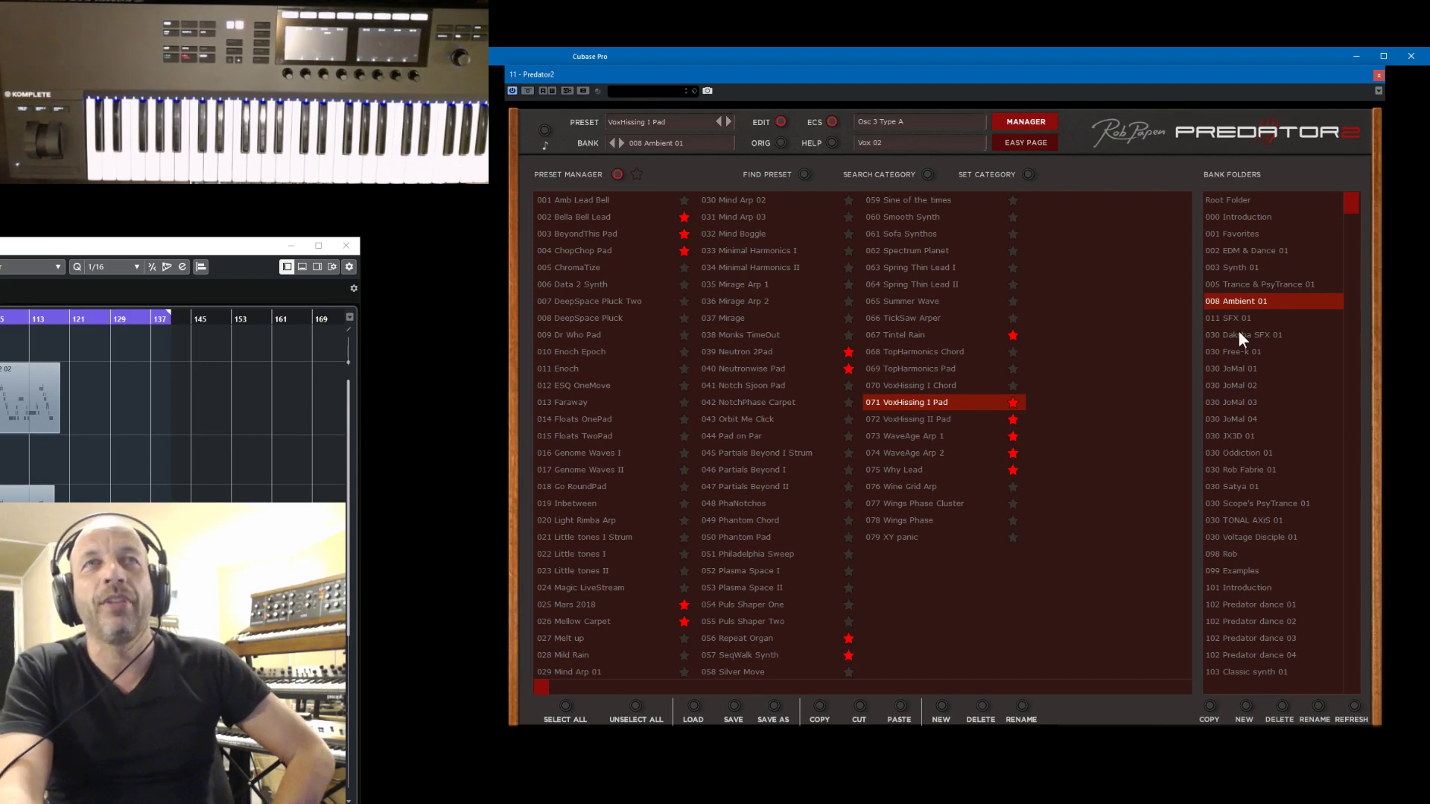
click(902, 370)
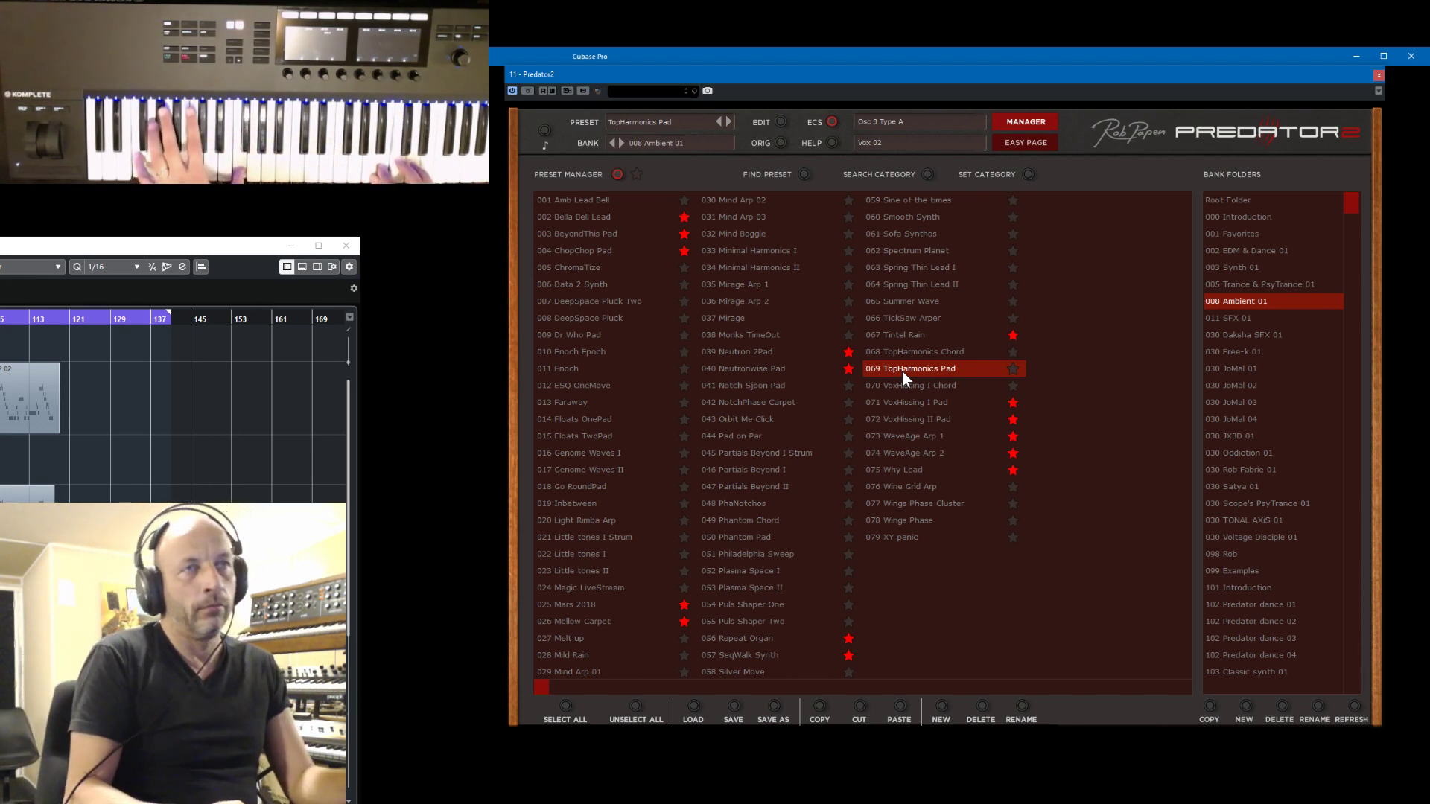
click(889, 470)
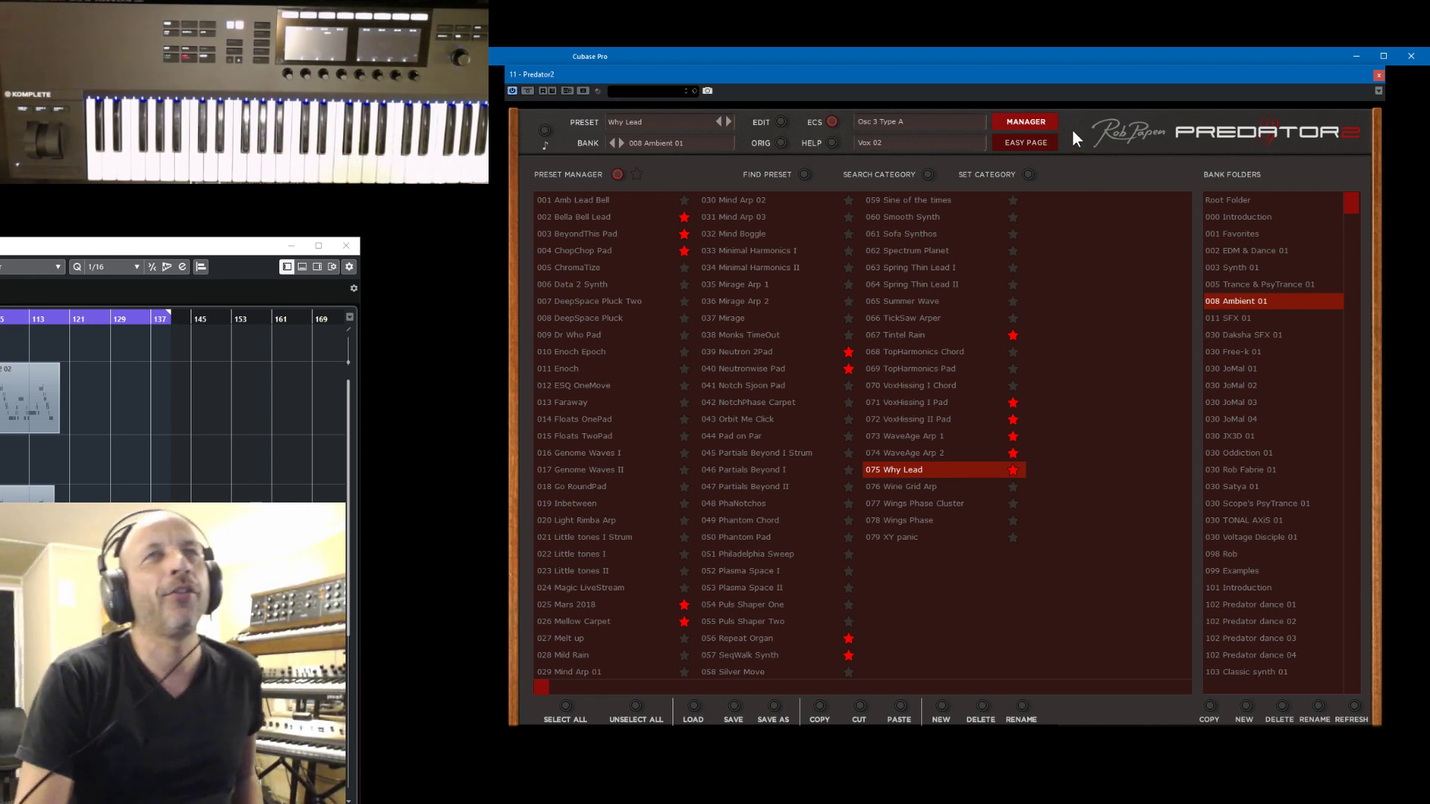
- Examine the Why Lead preset's oscillator and envelope settings in the normal view, and return to the preset manager
click(1035, 123)
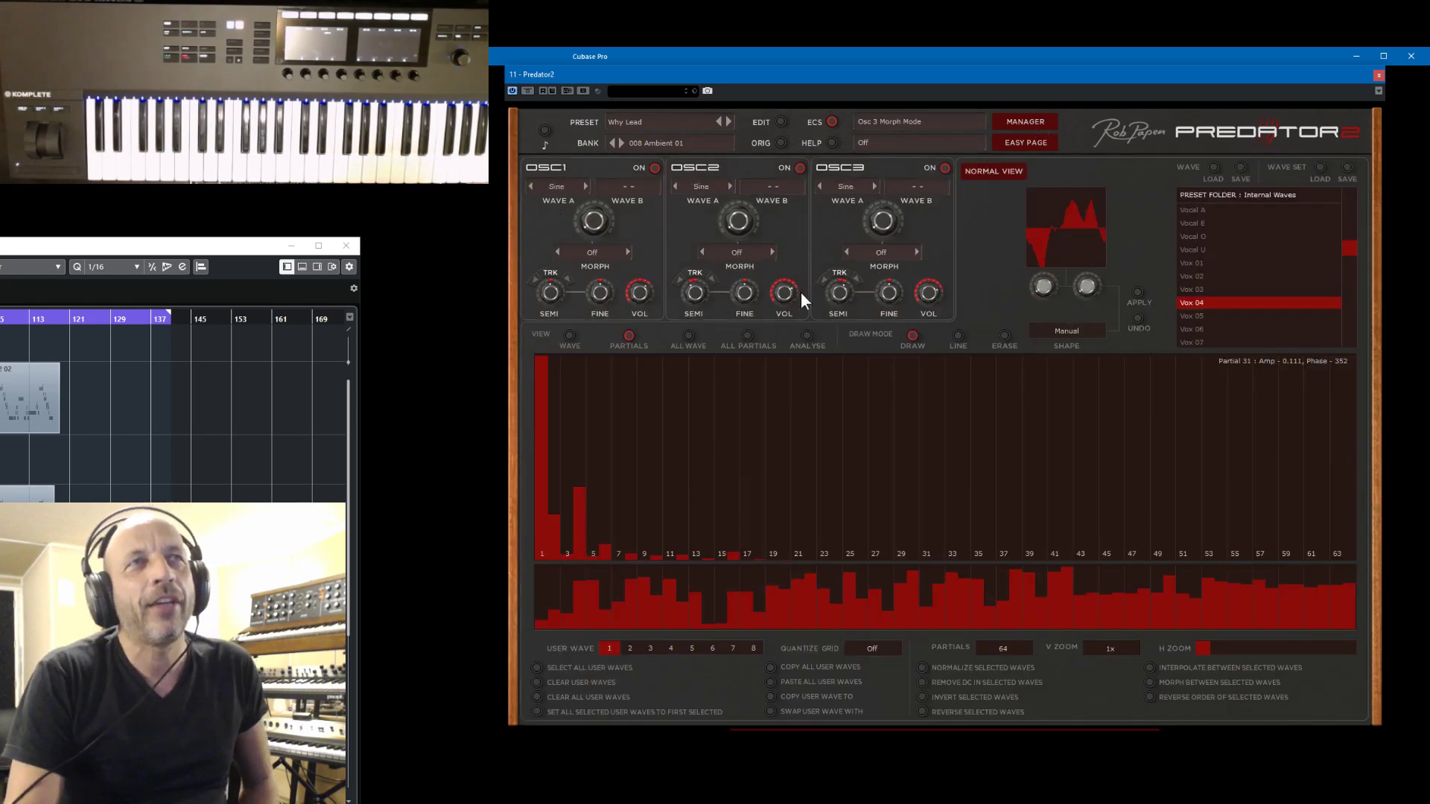
click(1008, 171)
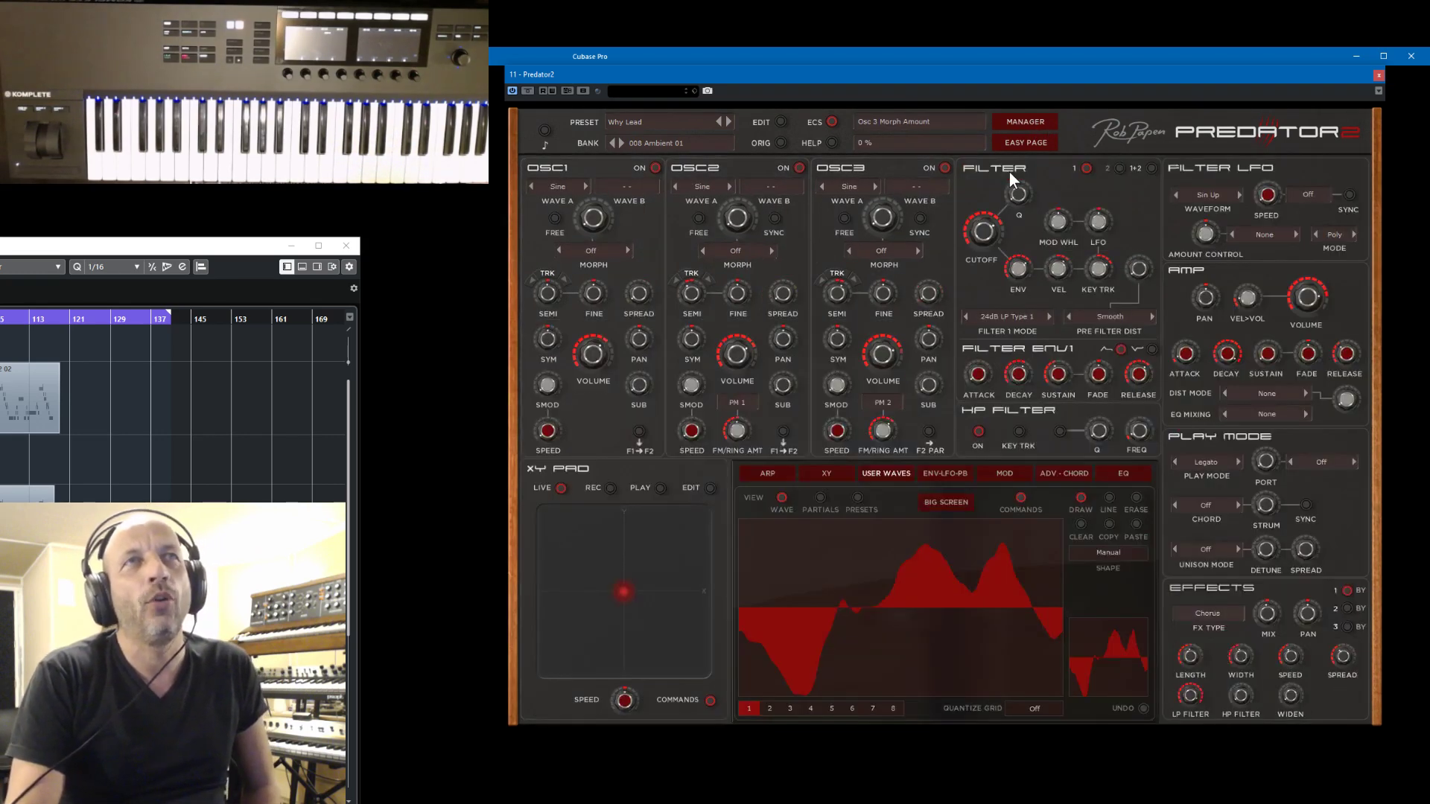
click(768, 472)
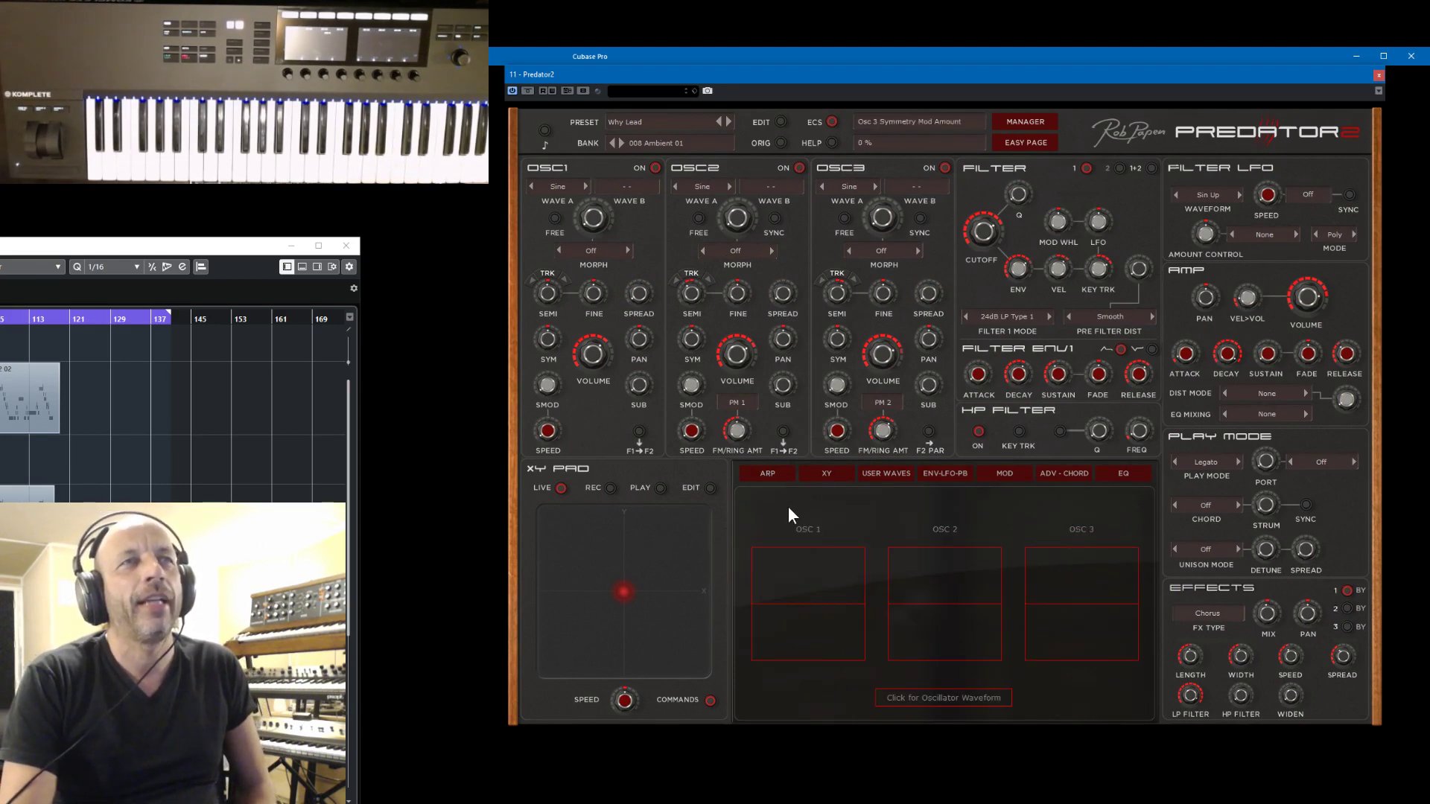
click(942, 475)
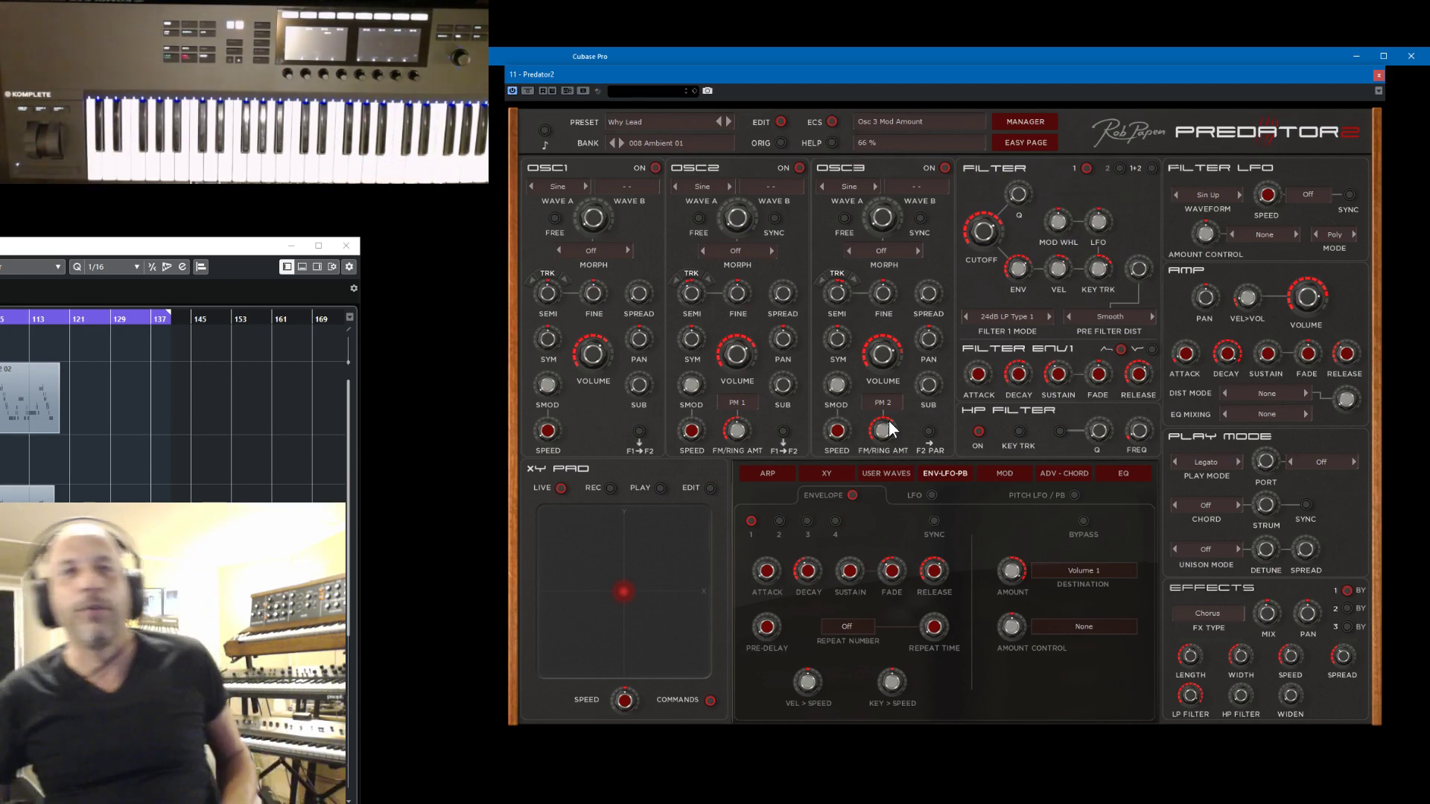
click(1027, 122)
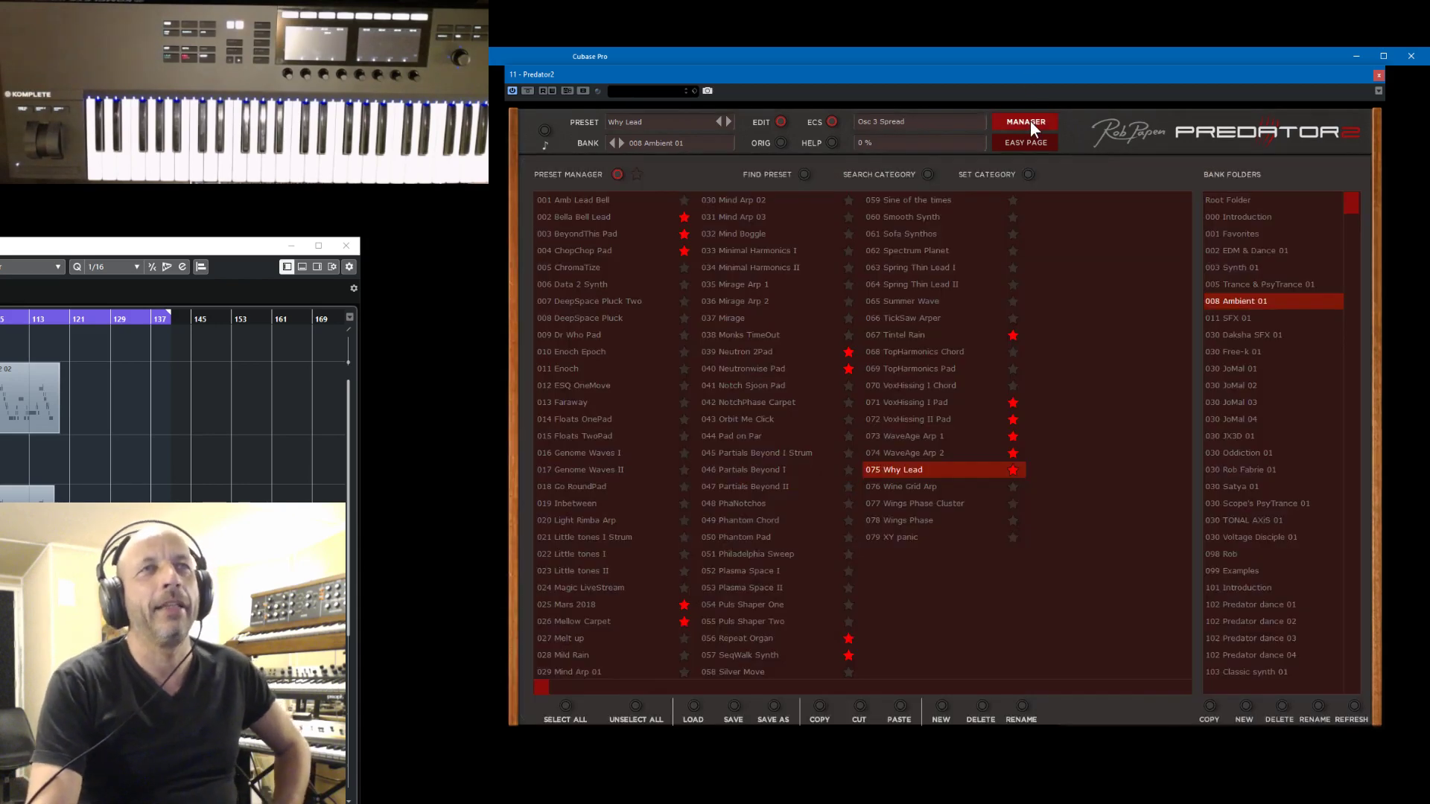
- Audition Wine Grid Arp from the 008 Ambient 01 bank, examine its arpeggiator settings in the normal view, and return to the preset manager
click(904, 486)
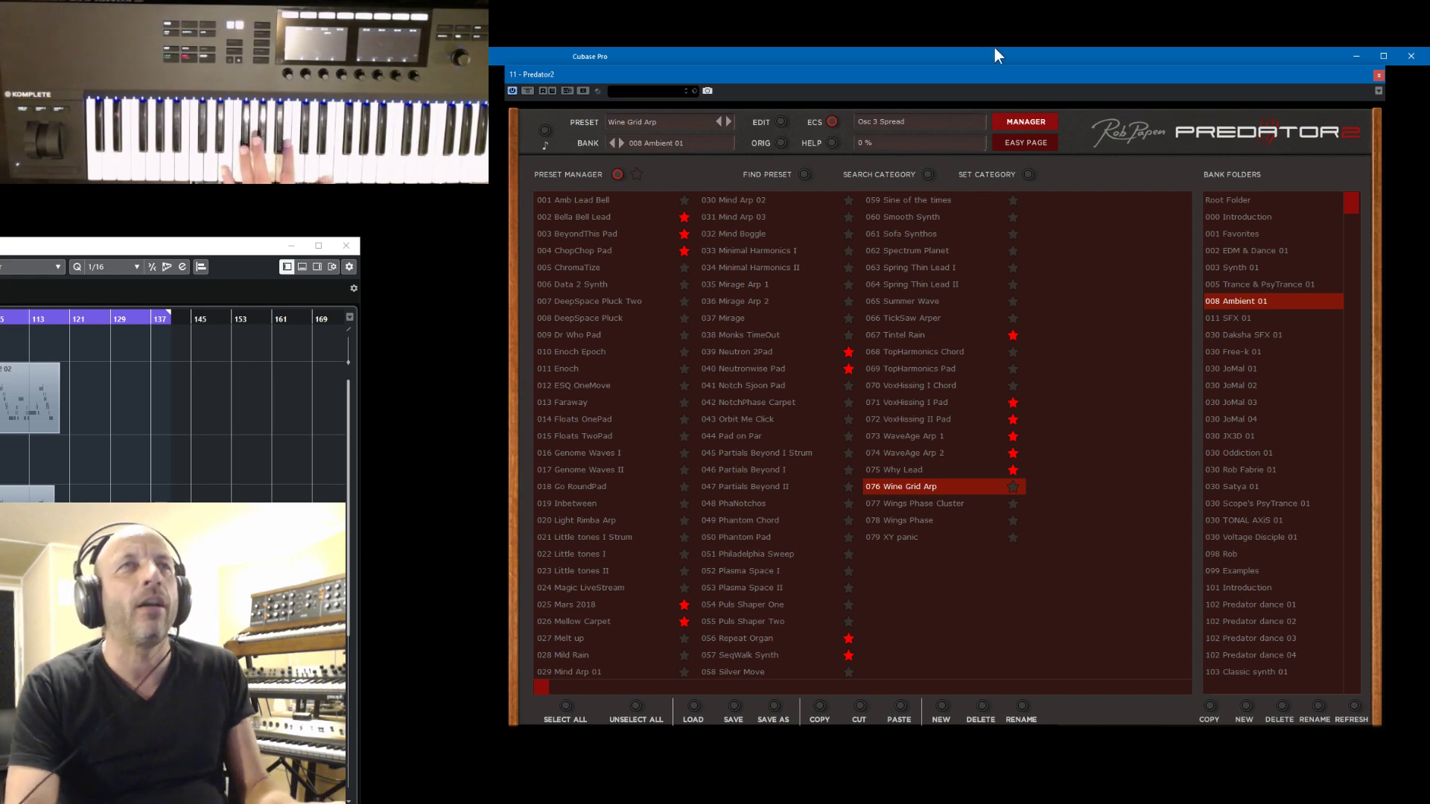
click(1016, 122)
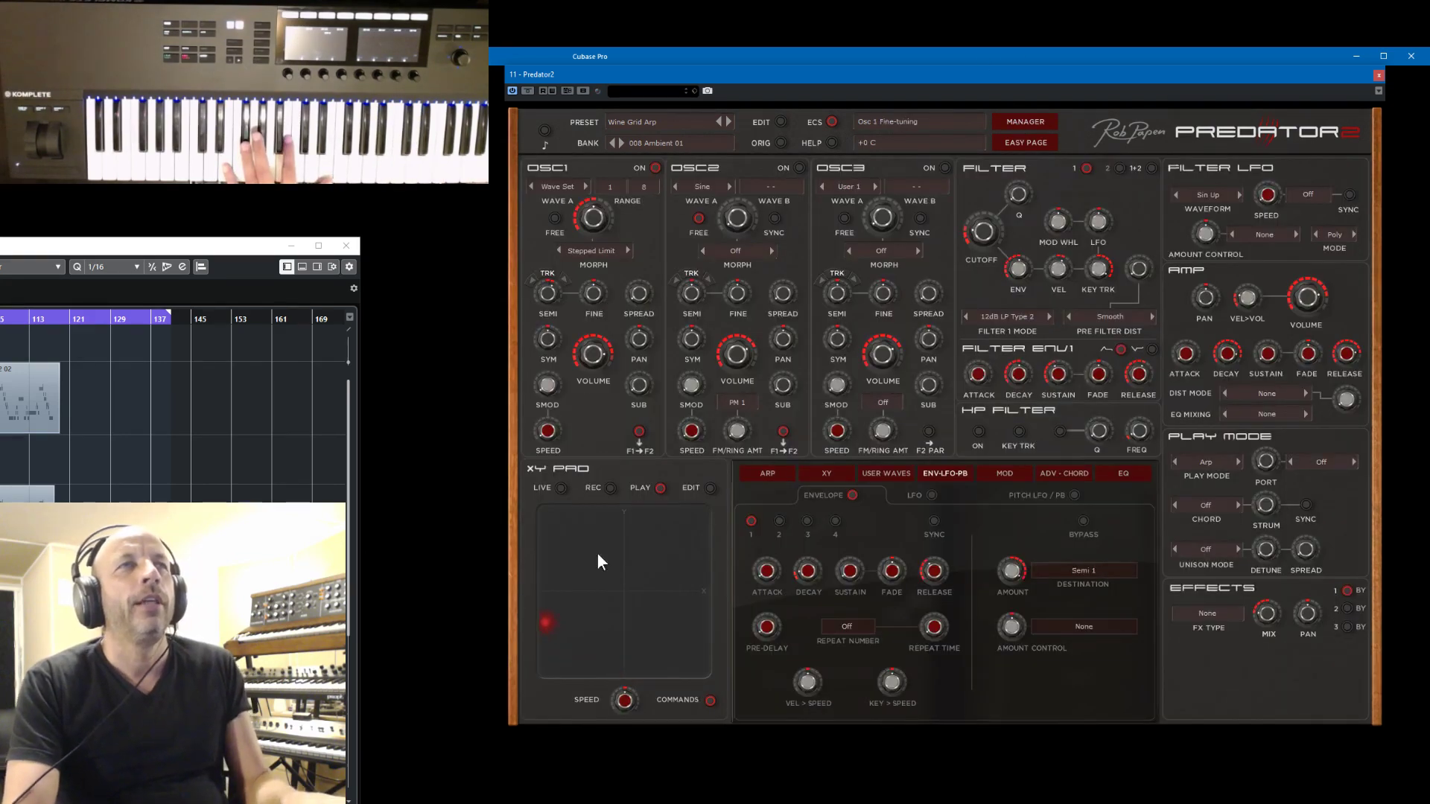
click(762, 471)
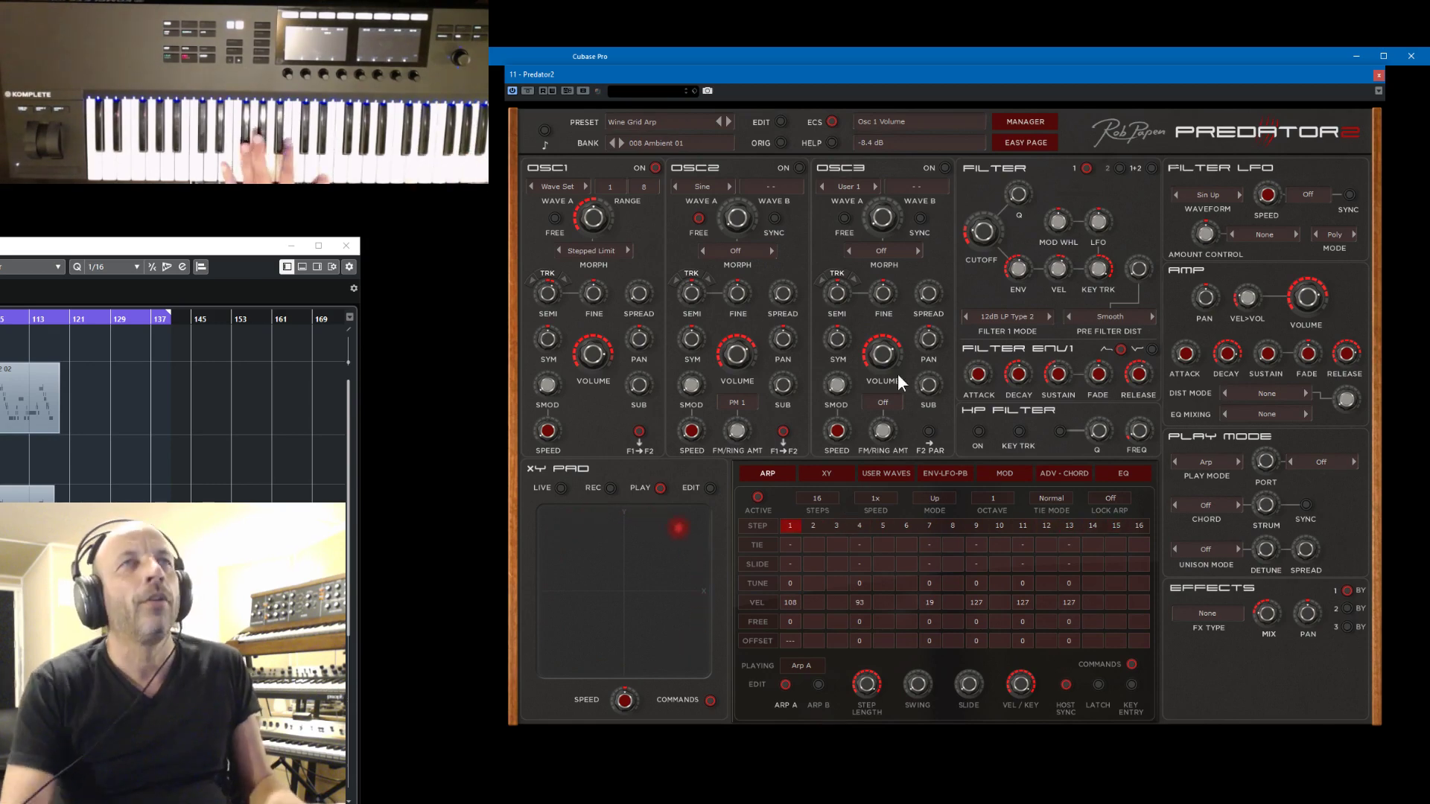
click(1023, 122)
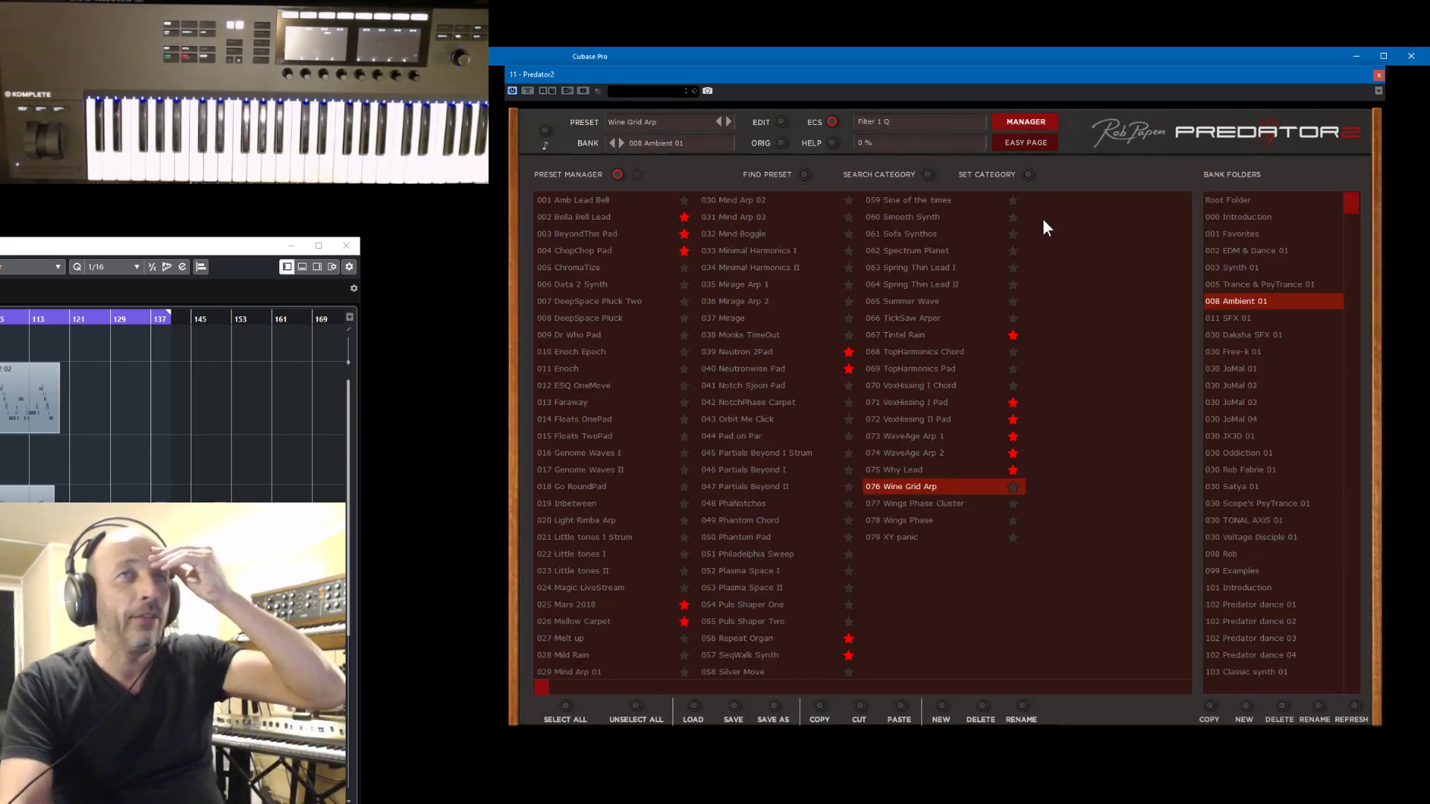
- Audition Lucky7 Seq, Colony, Chicklet Arp, Digi Vibes, Quarp and SolarWind from the 030 JoMal 02 bank
click(1221, 383)
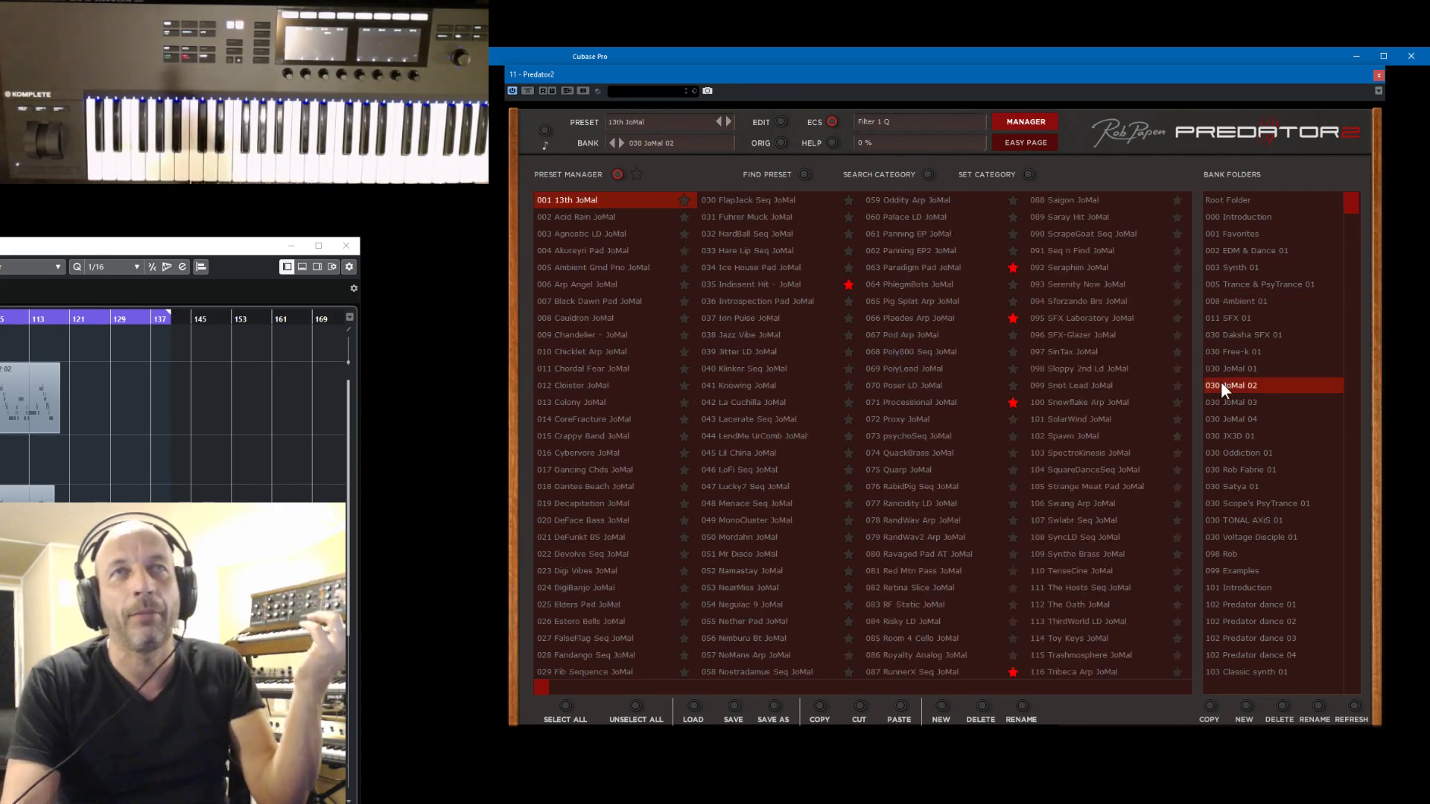
click(704, 488)
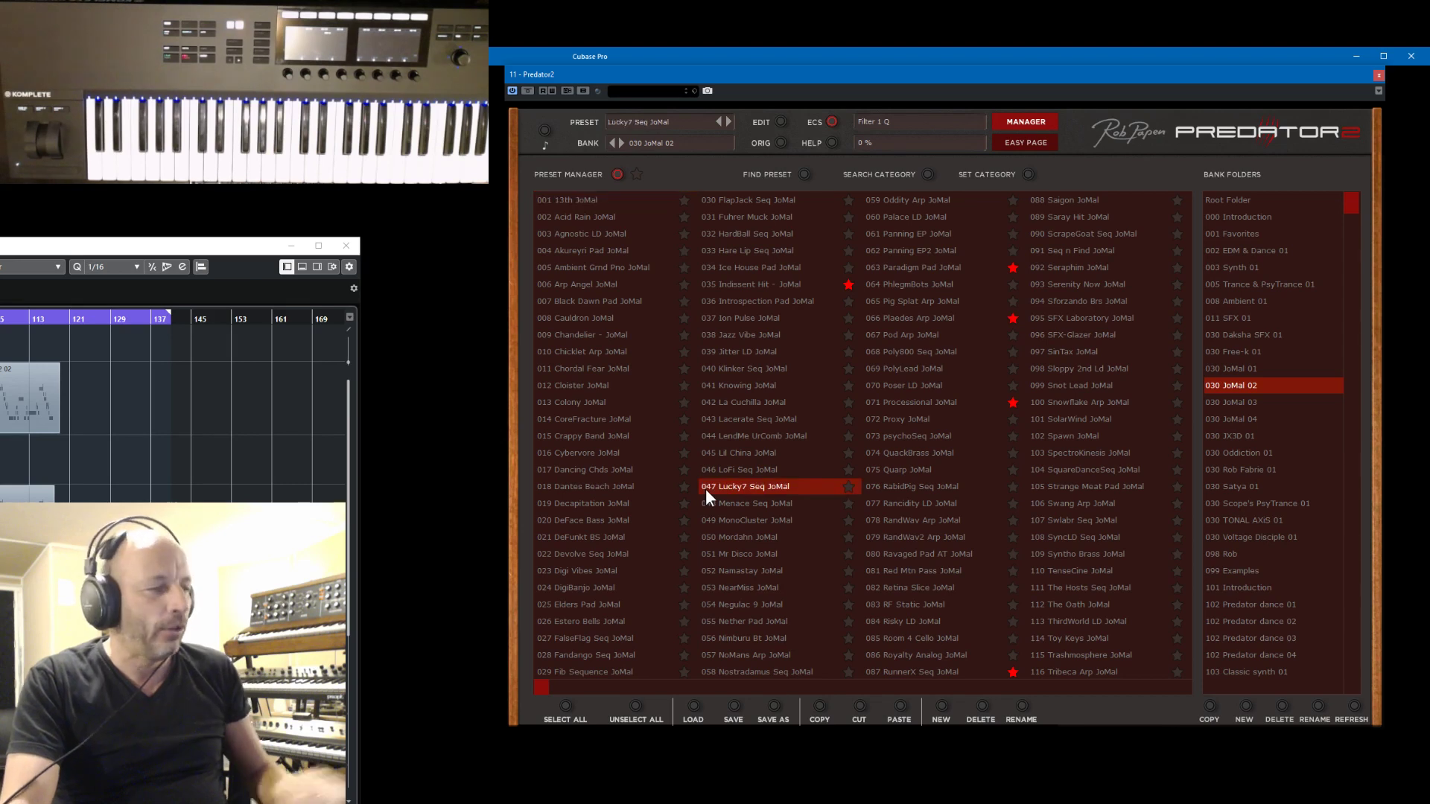
click(569, 405)
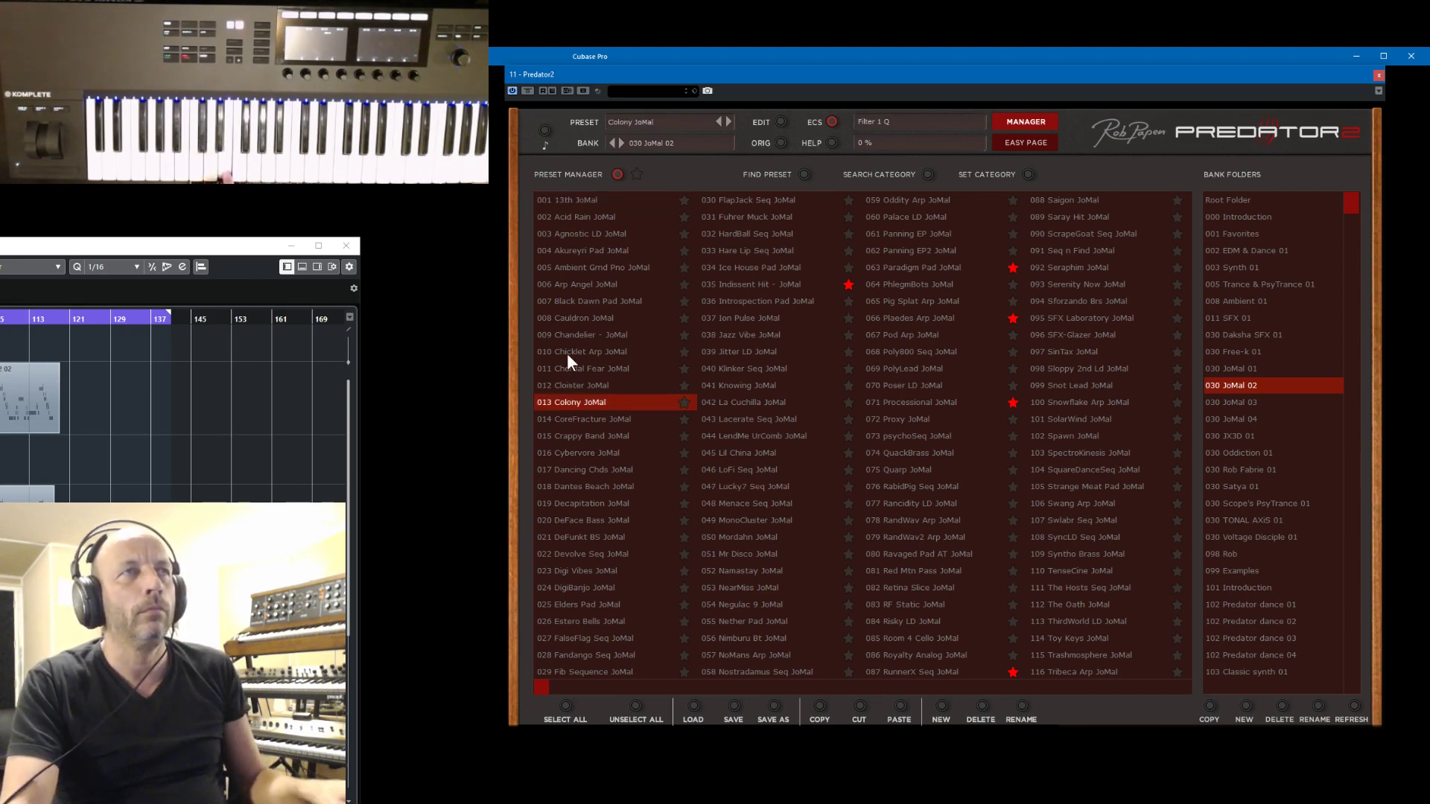
click(567, 355)
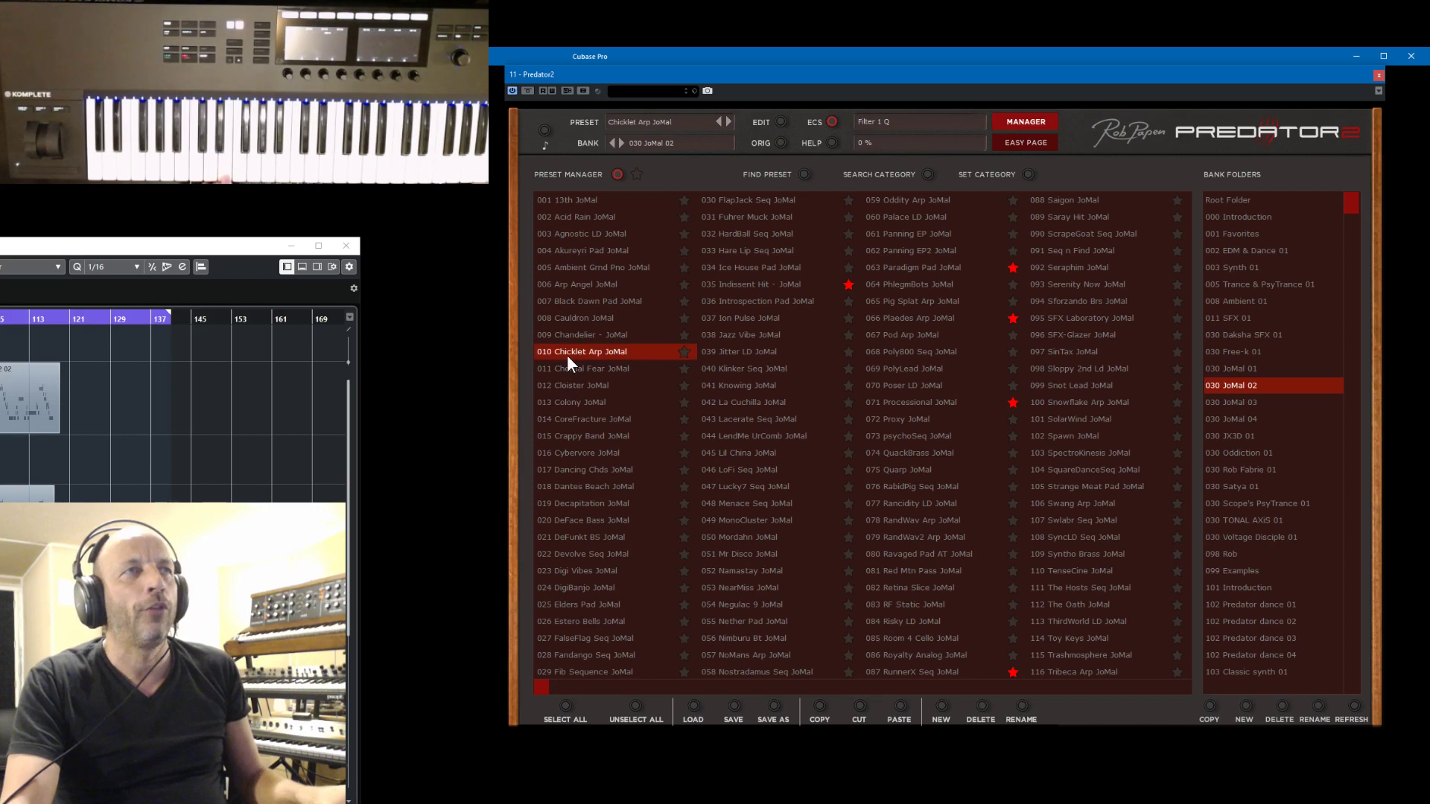
click(573, 573)
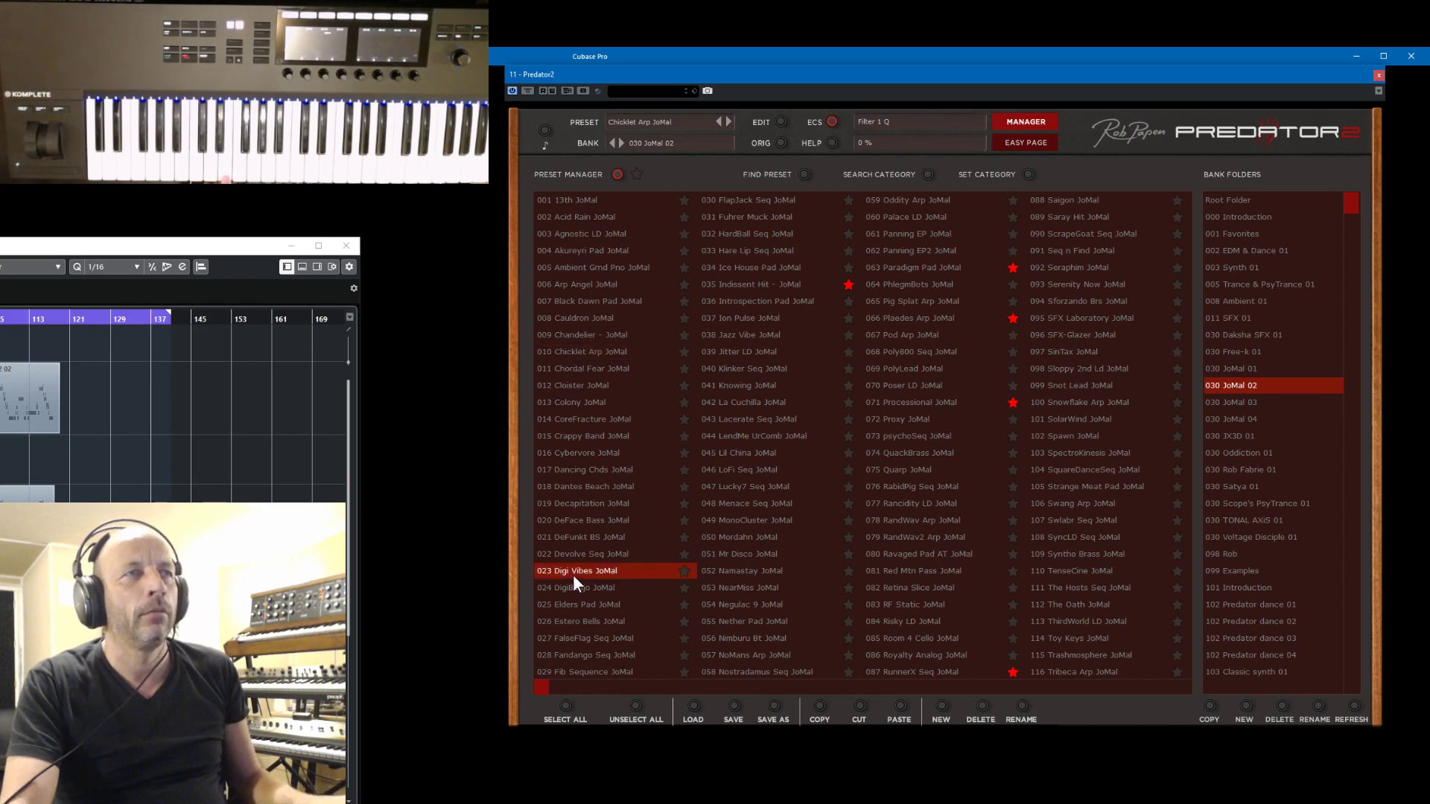
click(896, 472)
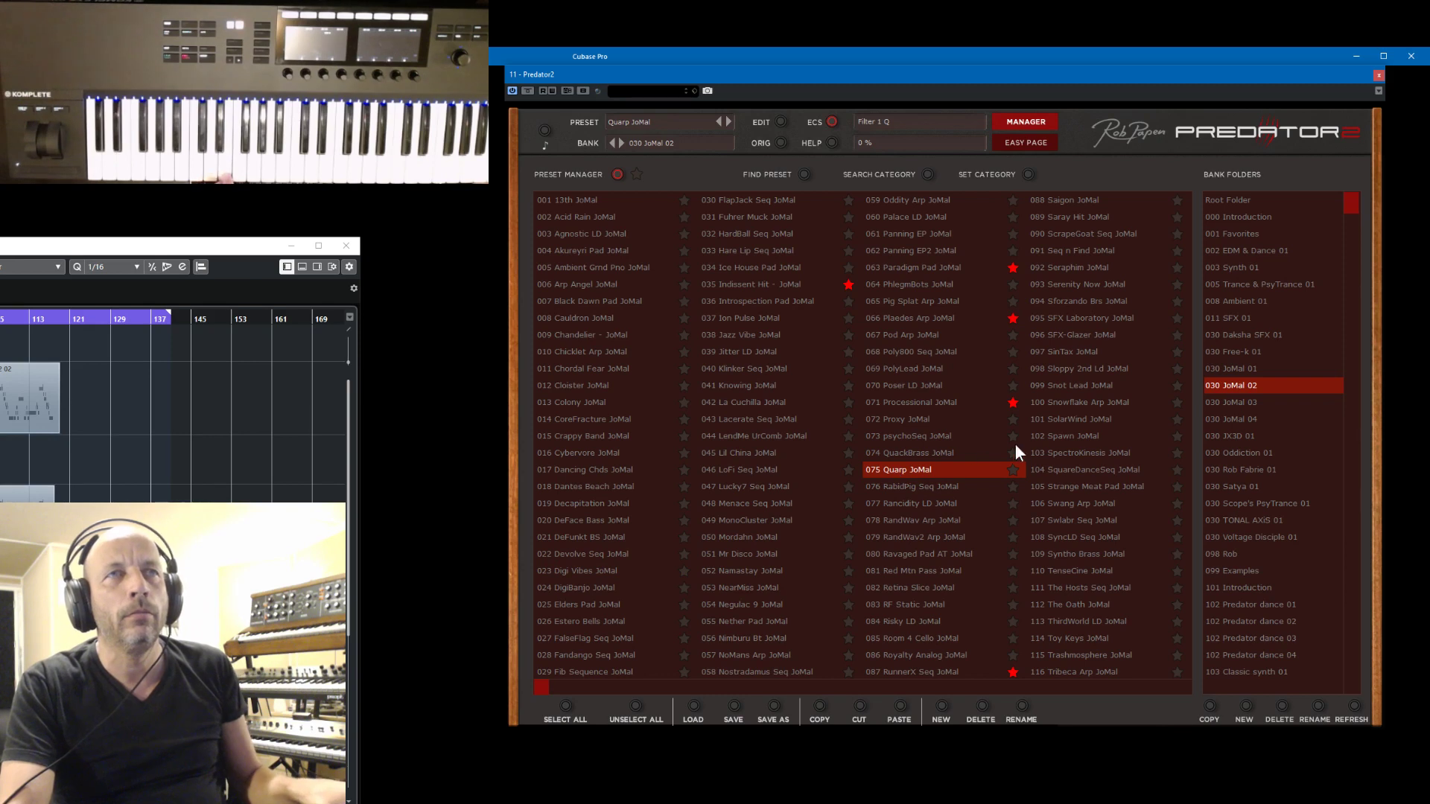
click(1061, 421)
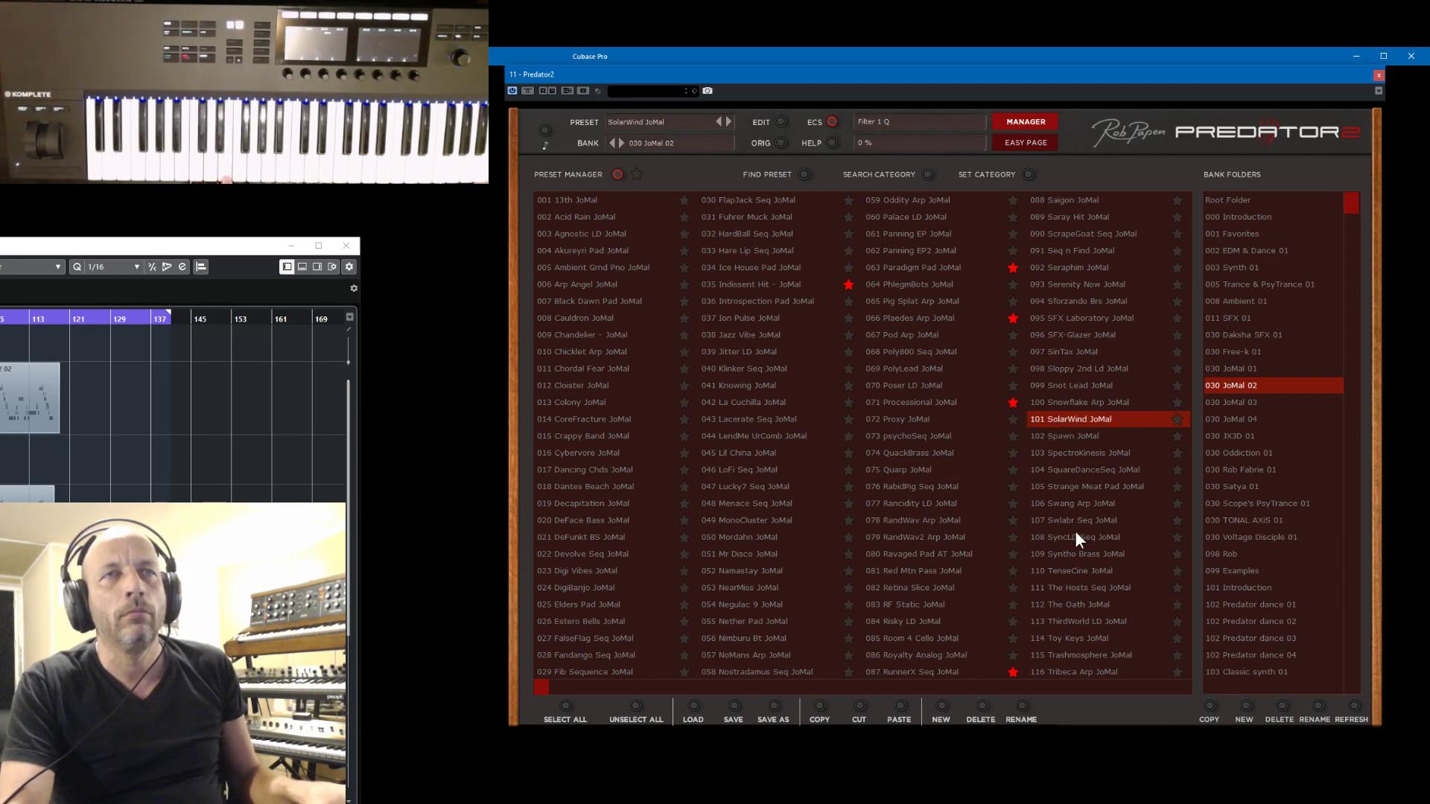
- Audition Strange Meat Pad from the same bank, examine its oscillator and XY settings in the normal view, and return to the preset manager
click(1060, 488)
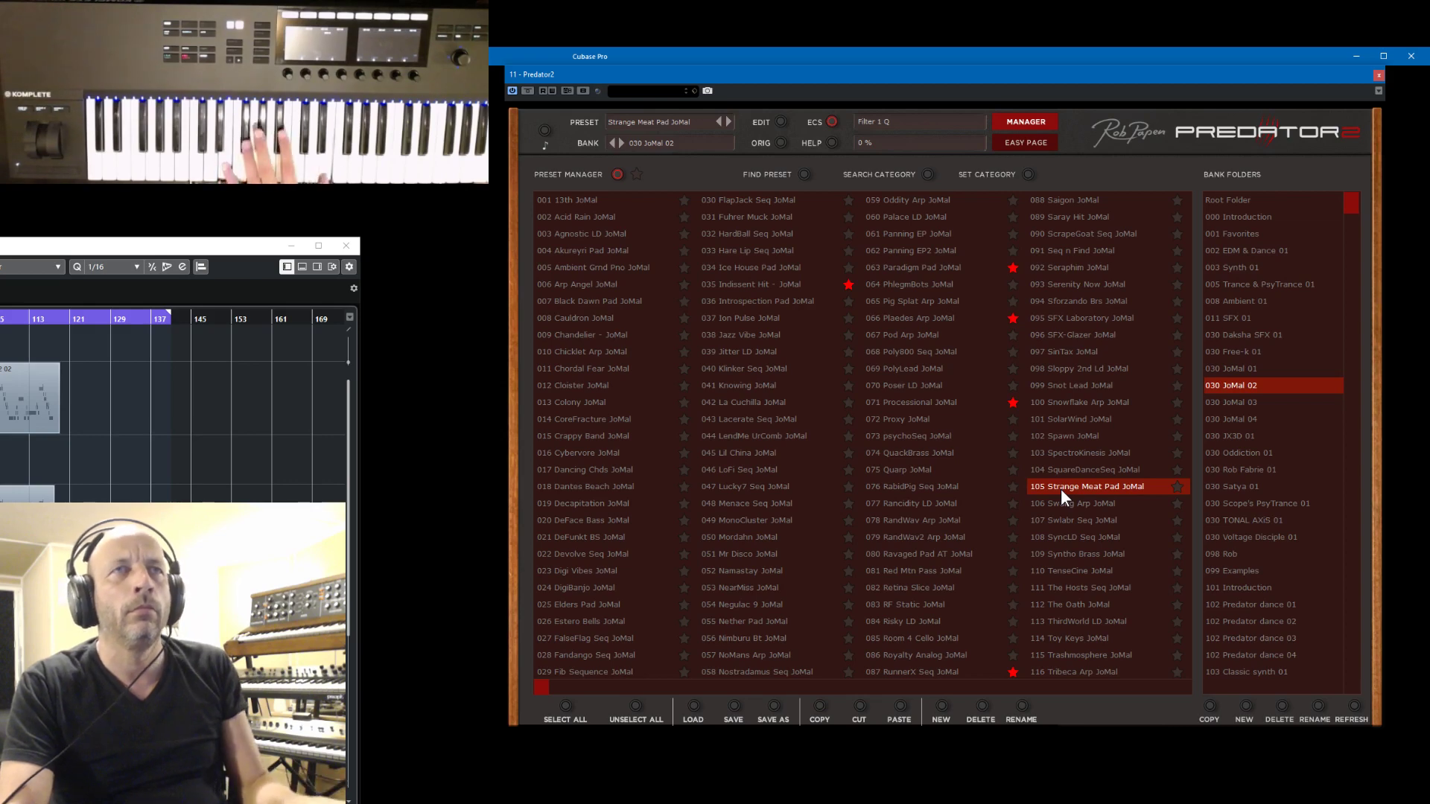
click(1016, 122)
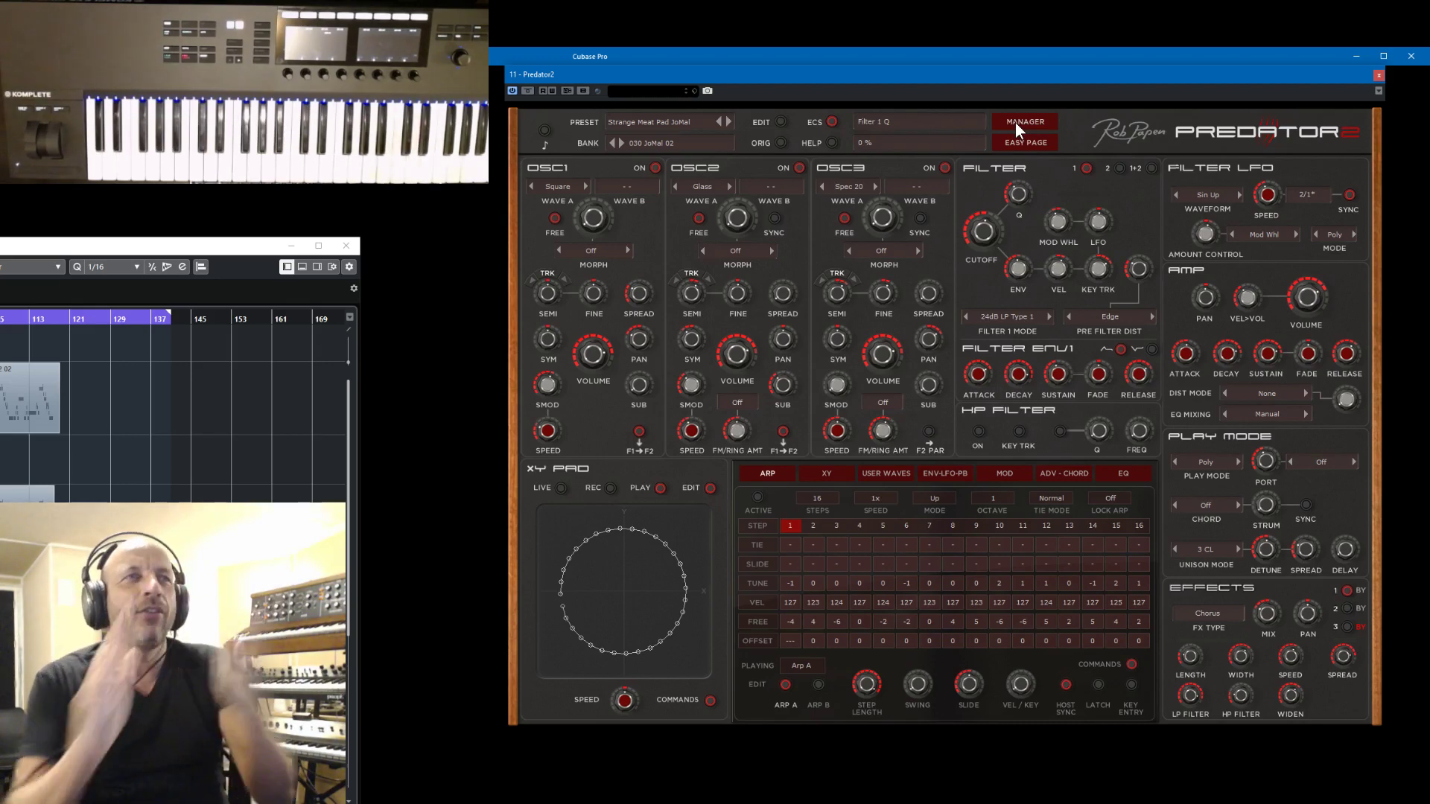
click(1007, 121)
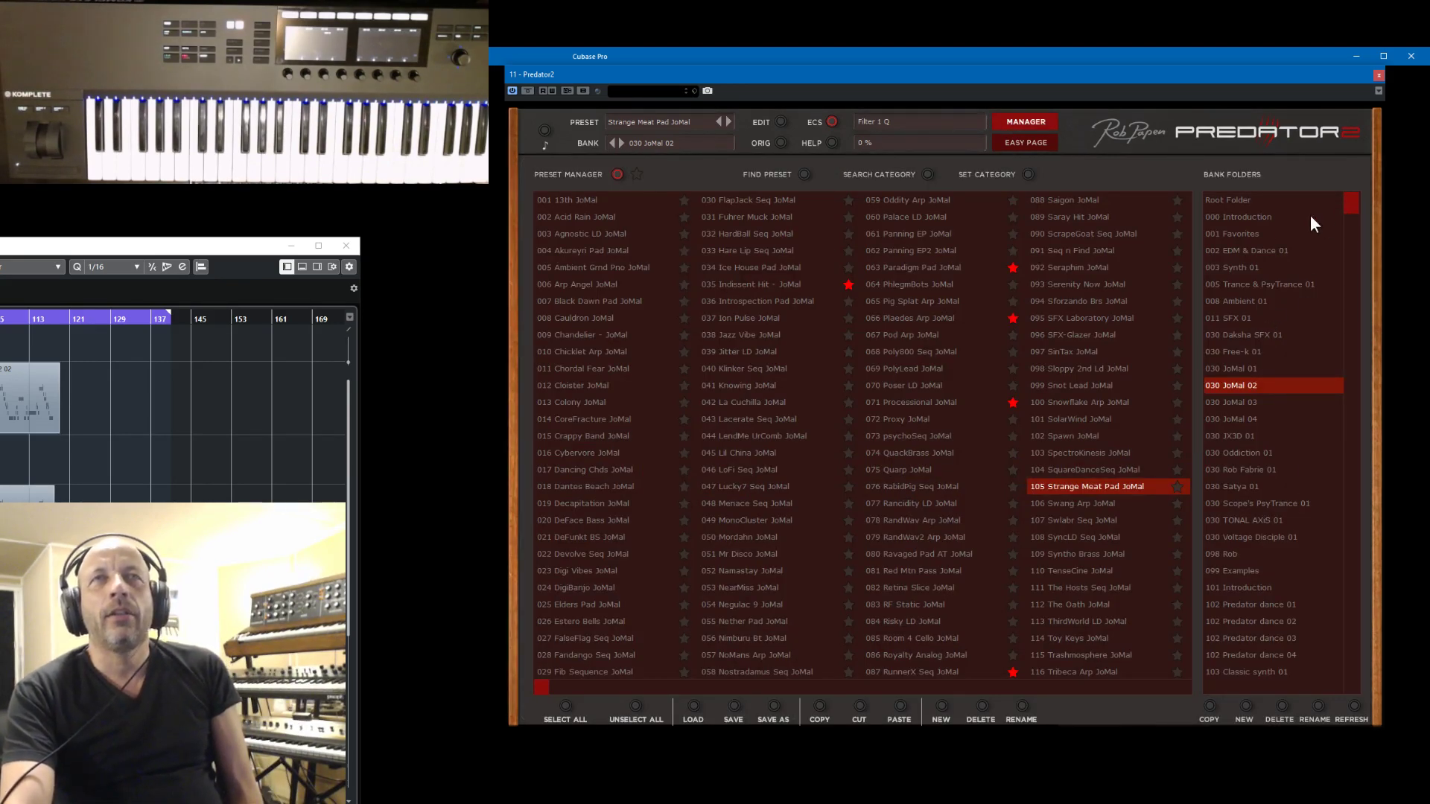
- Load the Default preset from the 099 Examples bank and show its settings in the normal view
click(1233, 300)
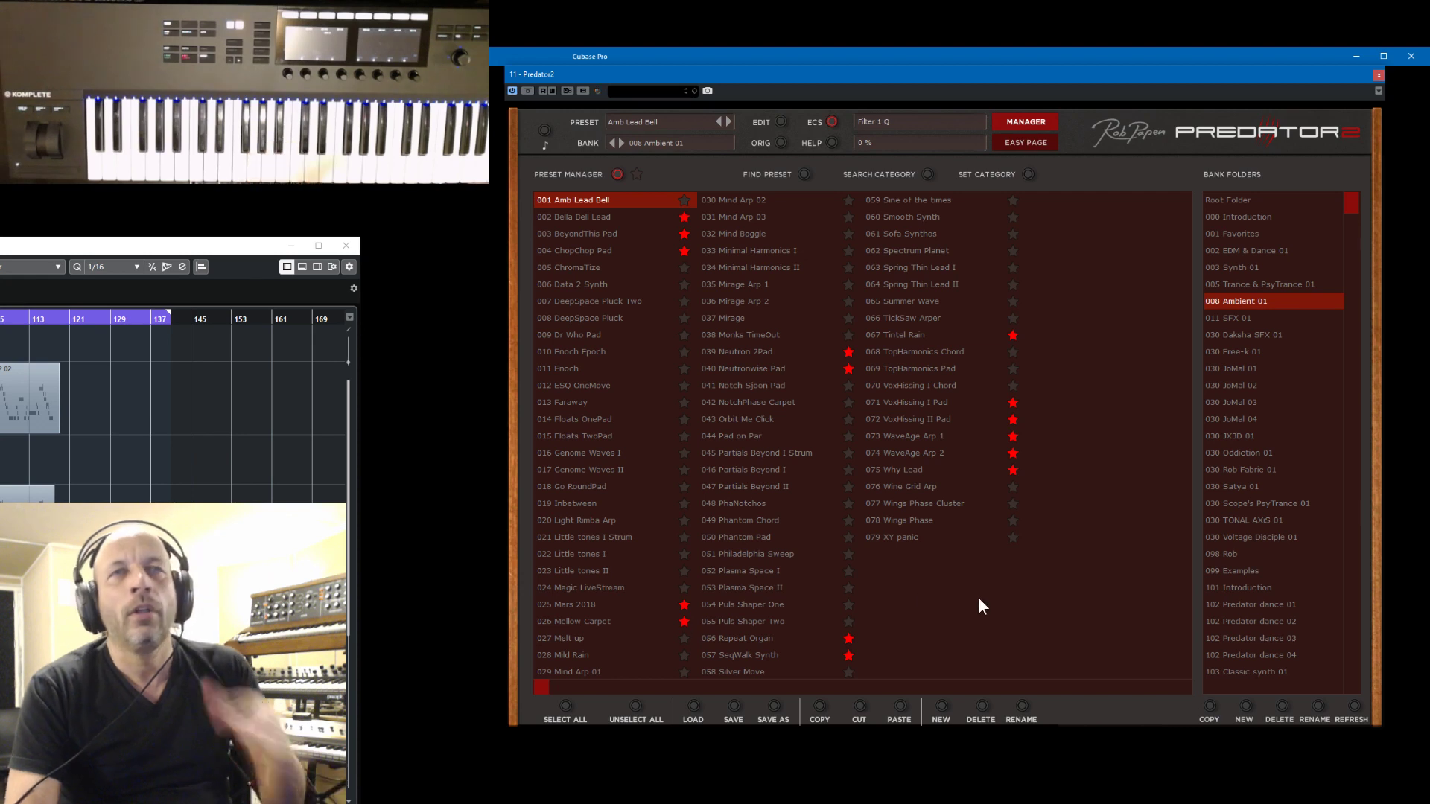
click(1237, 567)
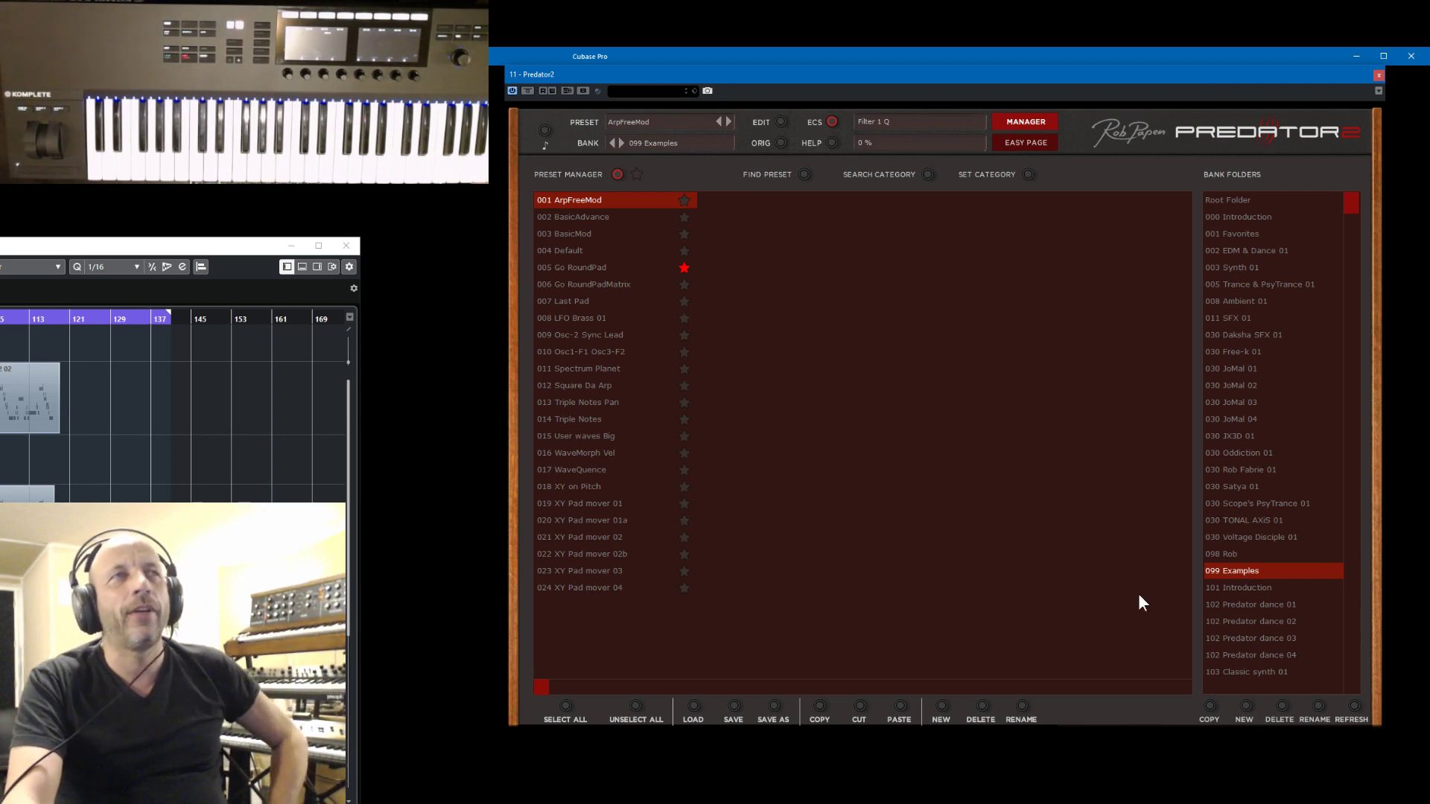
click(581, 250)
click(1032, 123)
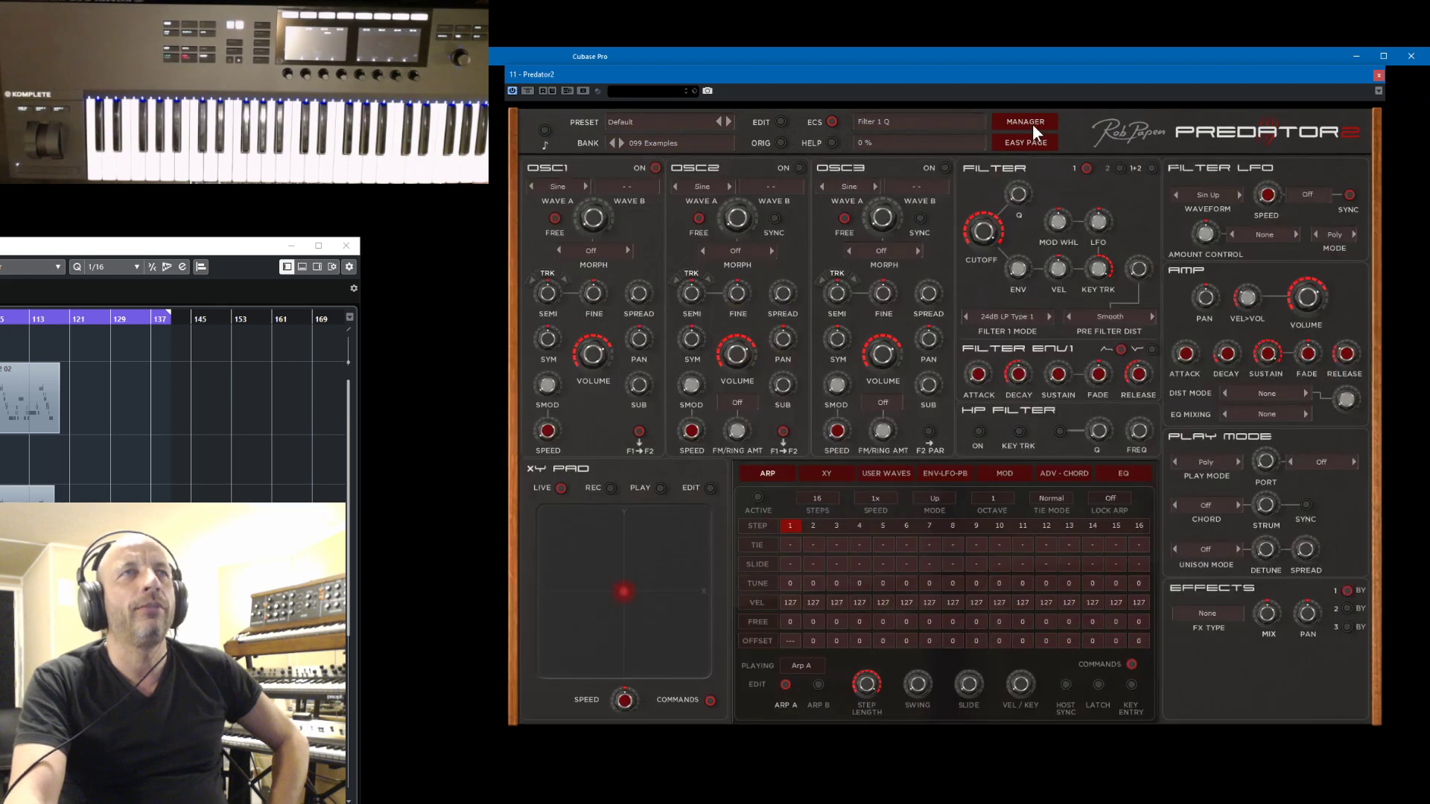
- Set oscillator 1's Wave A to Vox 02
click(557, 186)
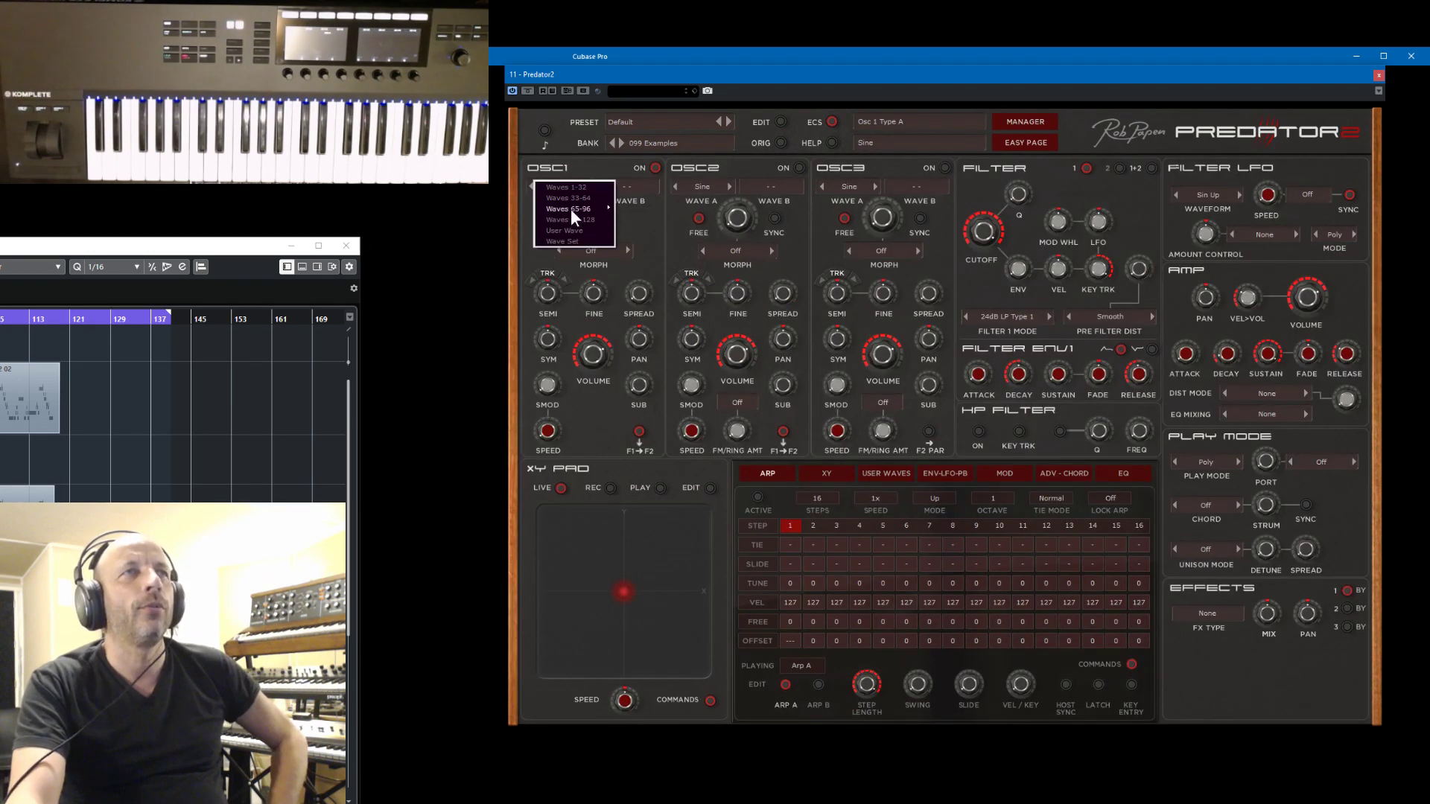
mouse_move(573, 187)
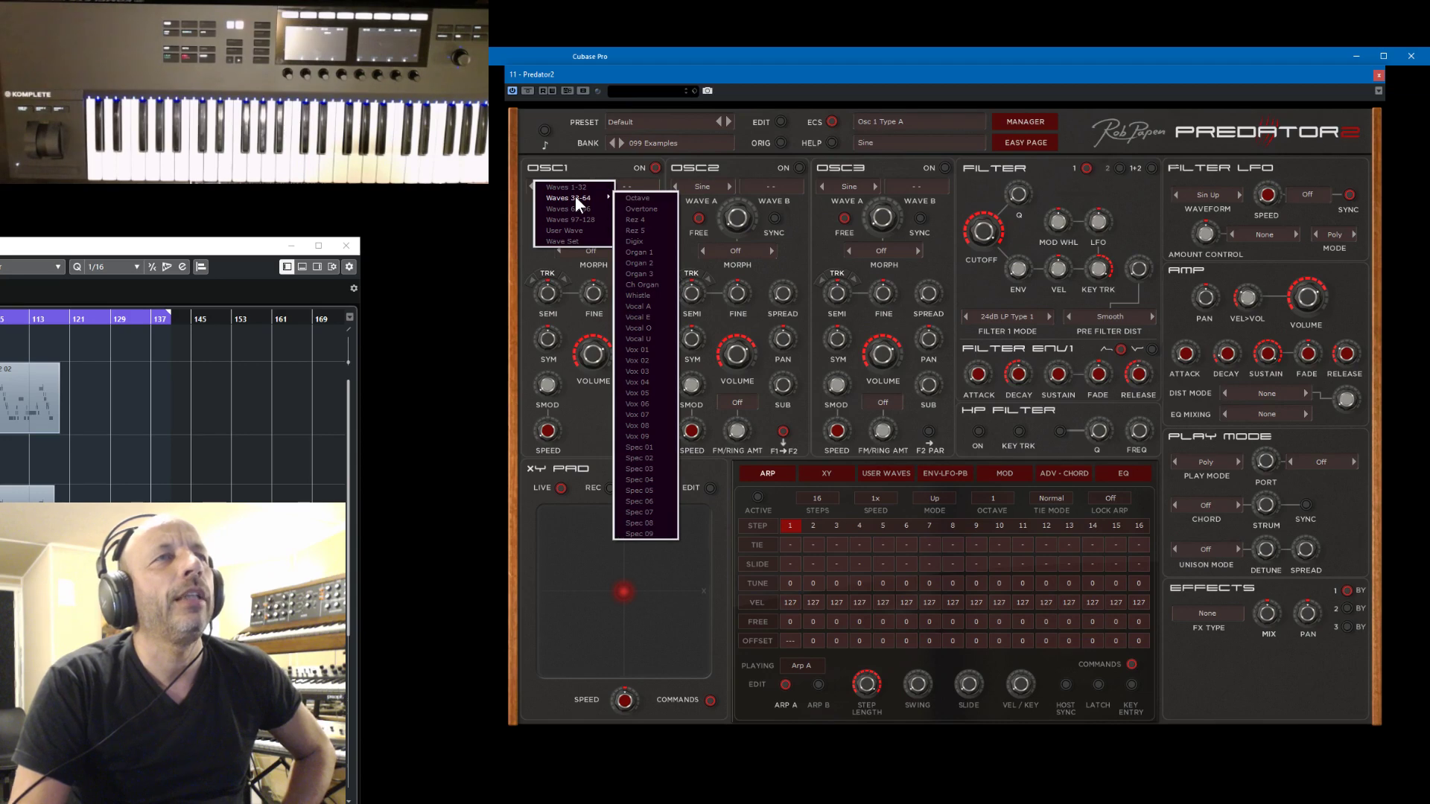
click(641, 360)
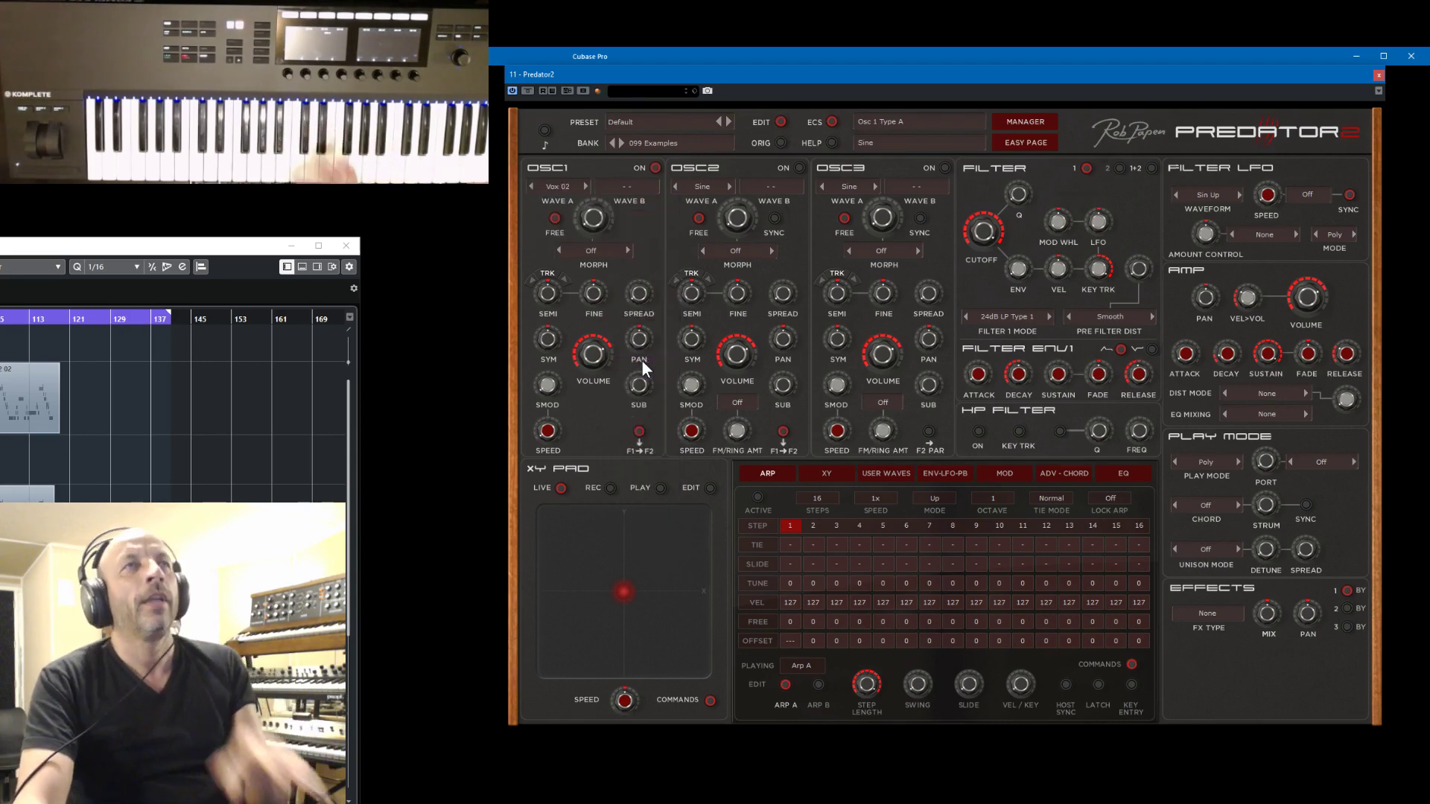
drag(602, 350, 602, 347)
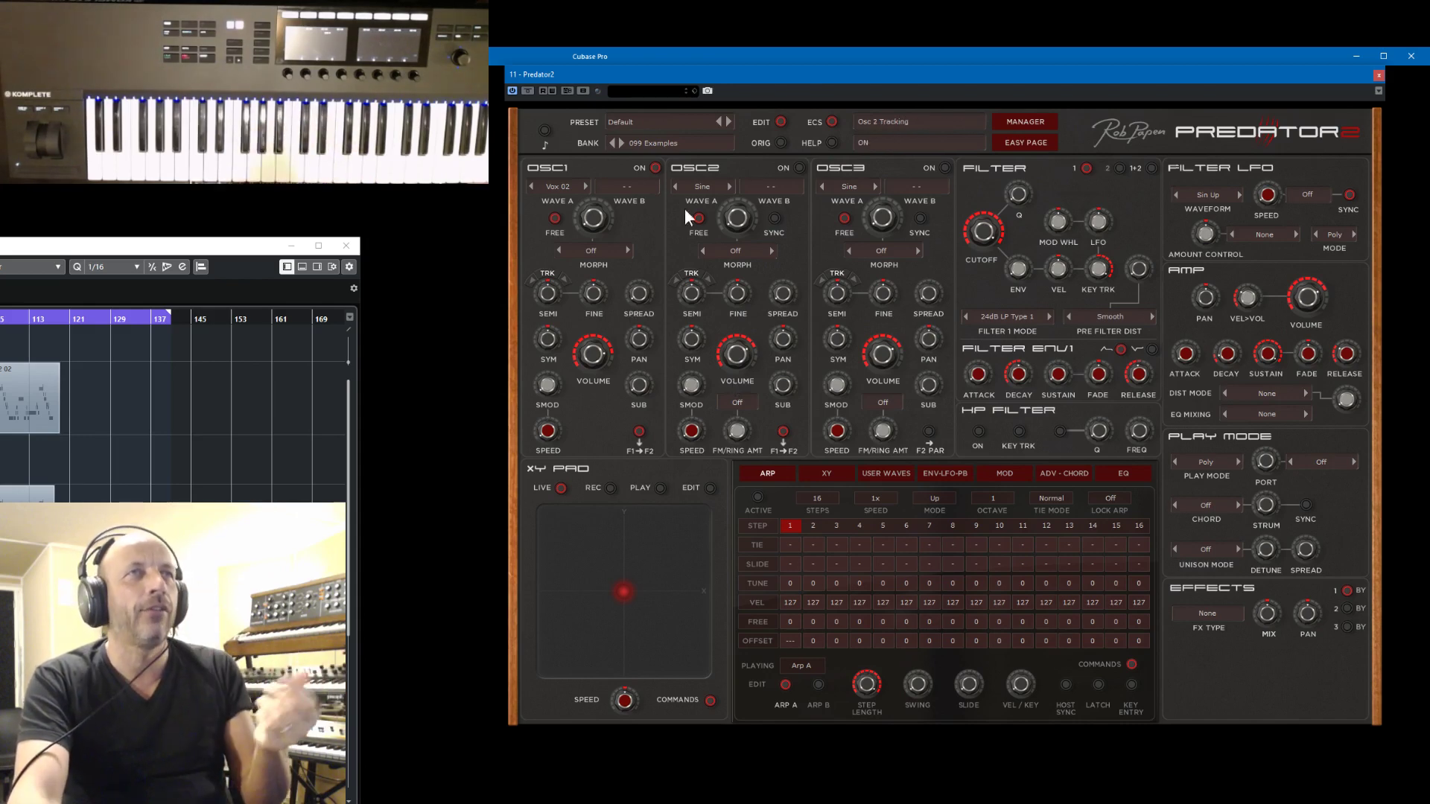
- Set Wave A of oscillators 2 and 3 to Vox 02 and switch both oscillators on
click(702, 188)
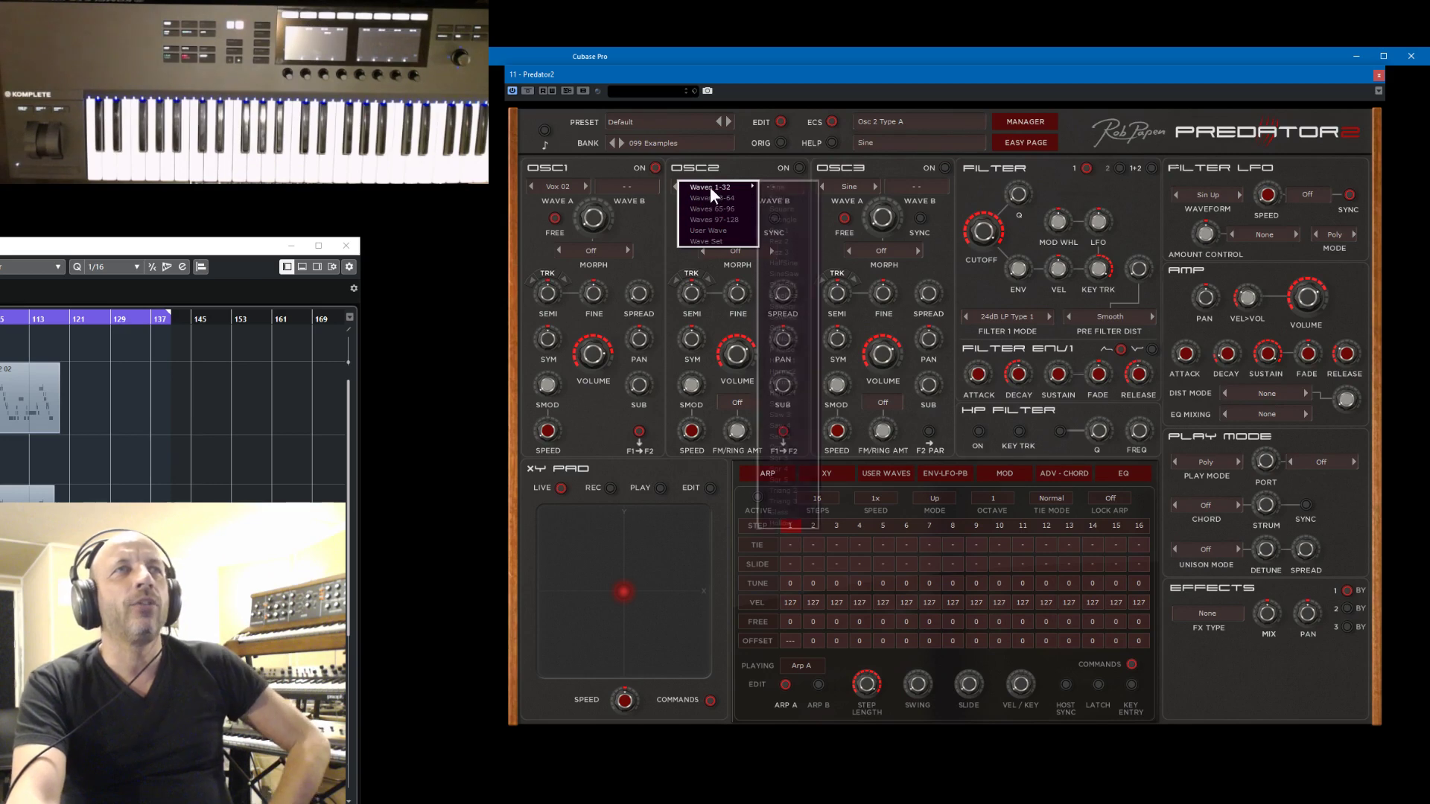
mouse_move(708, 187)
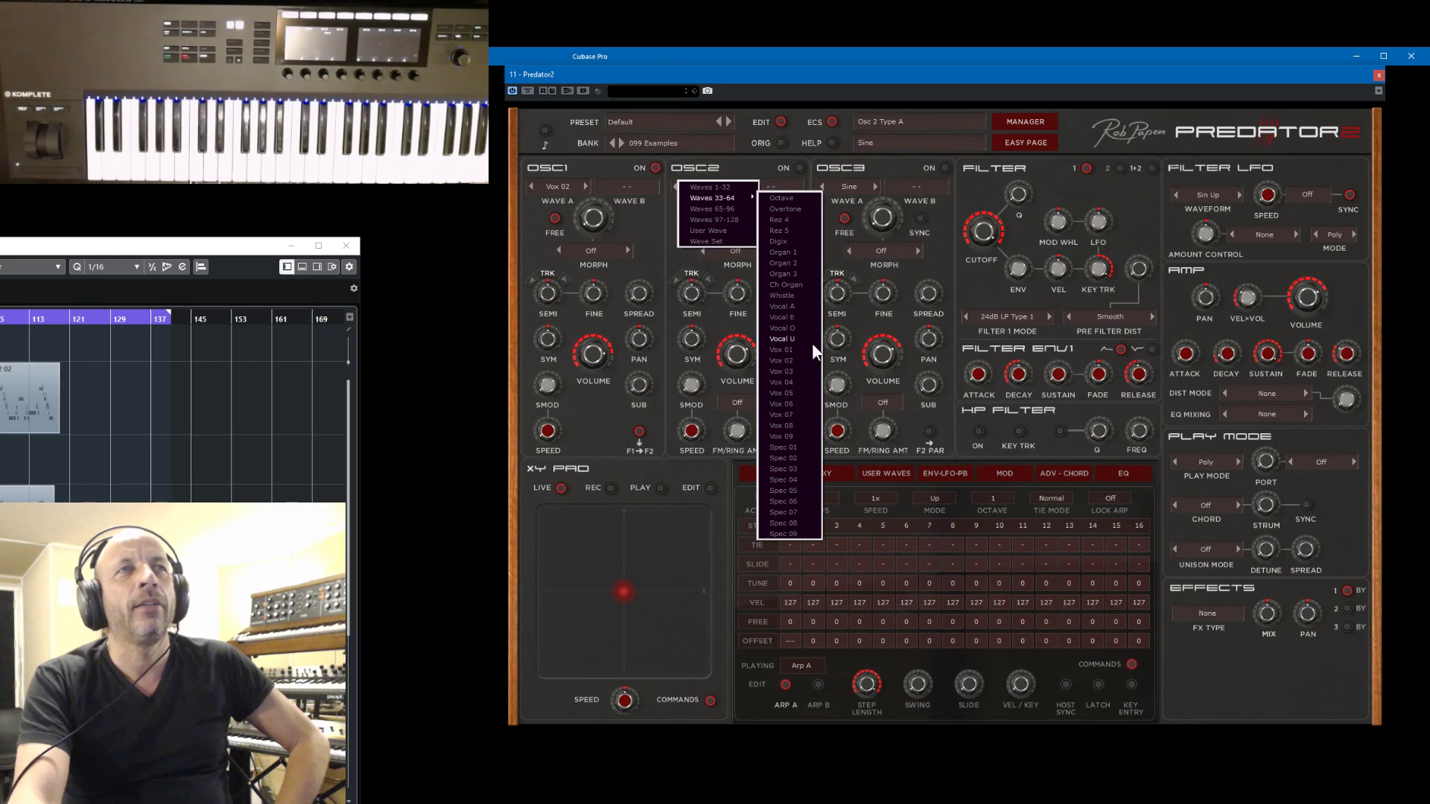
click(803, 358)
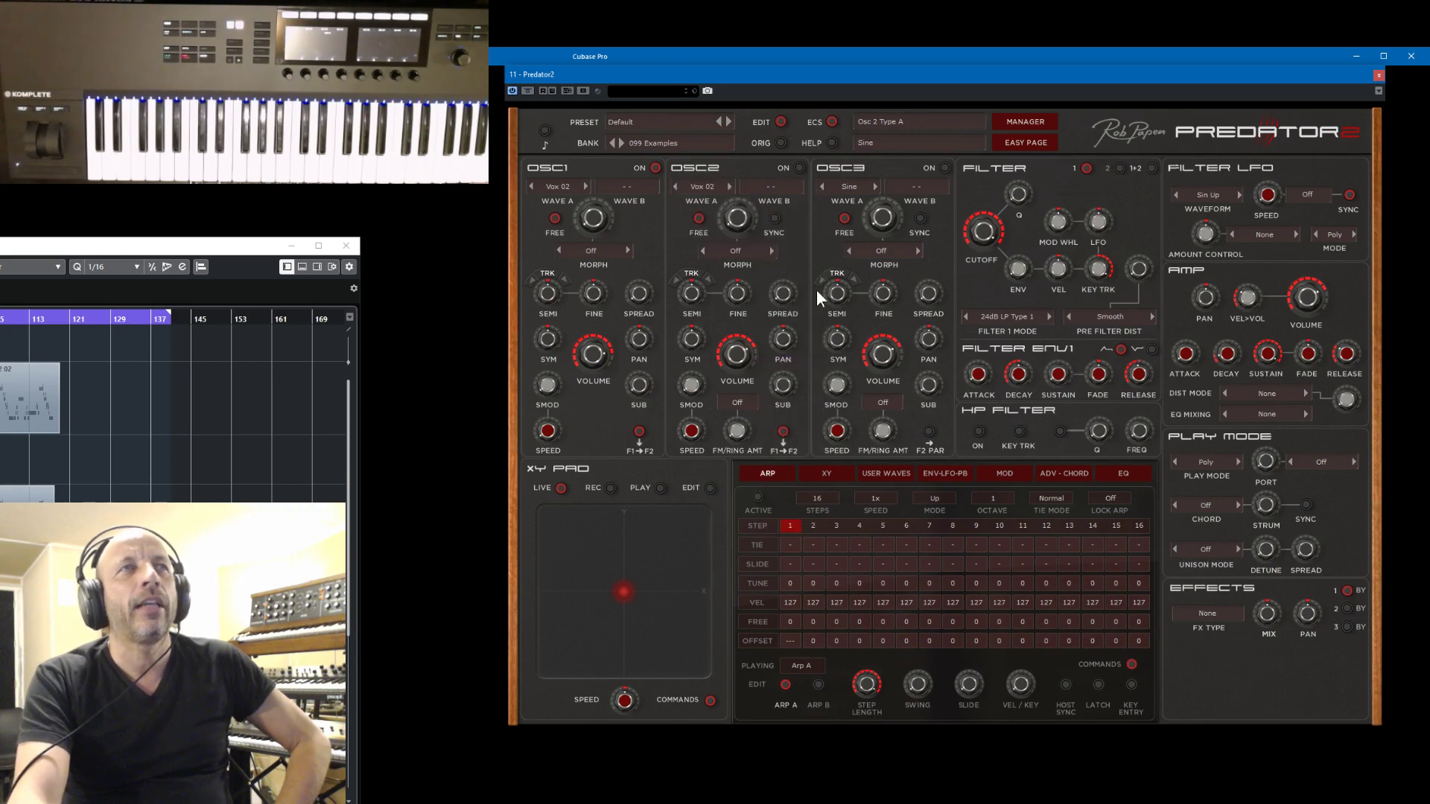
click(852, 186)
mouse_move(860, 185)
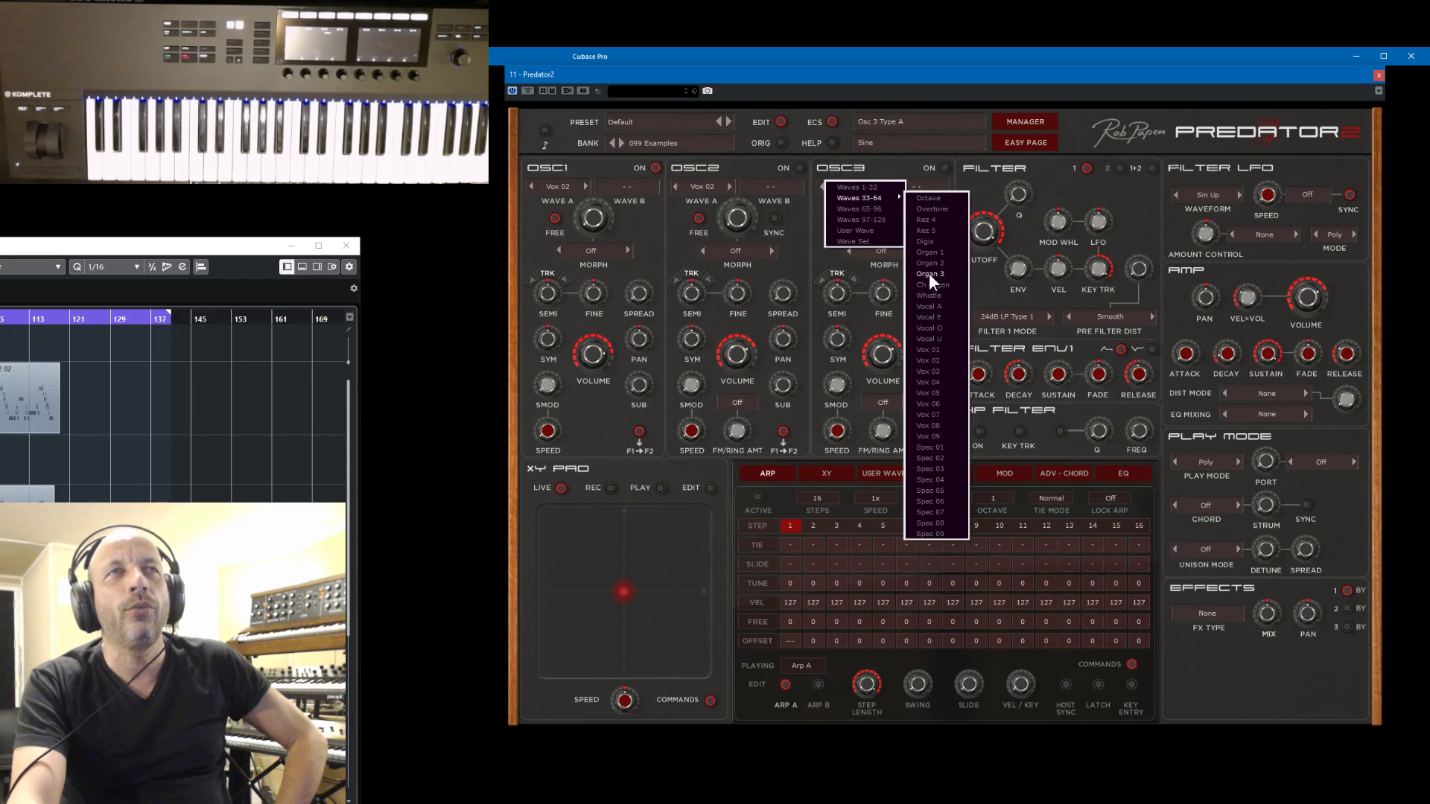
click(937, 360)
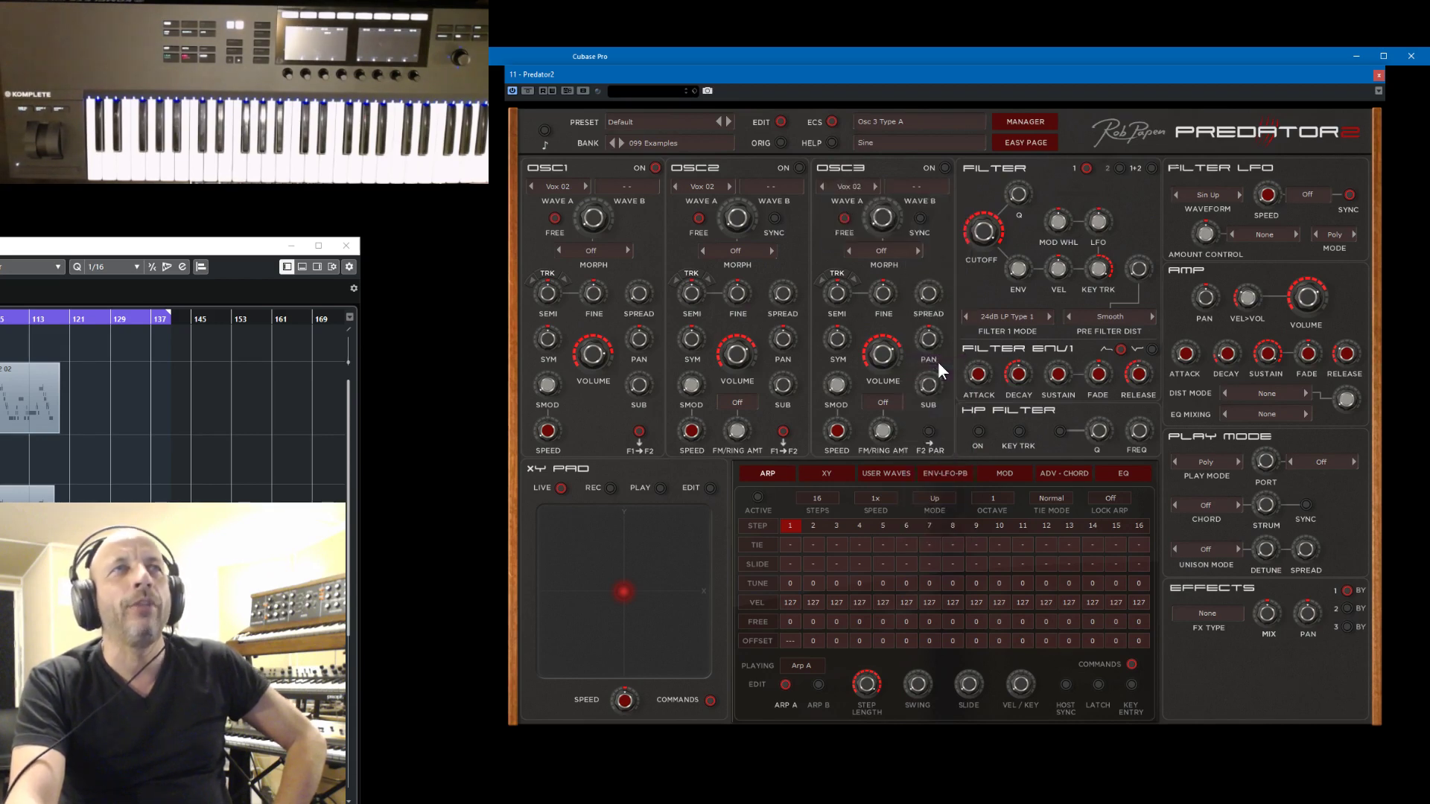
click(945, 167)
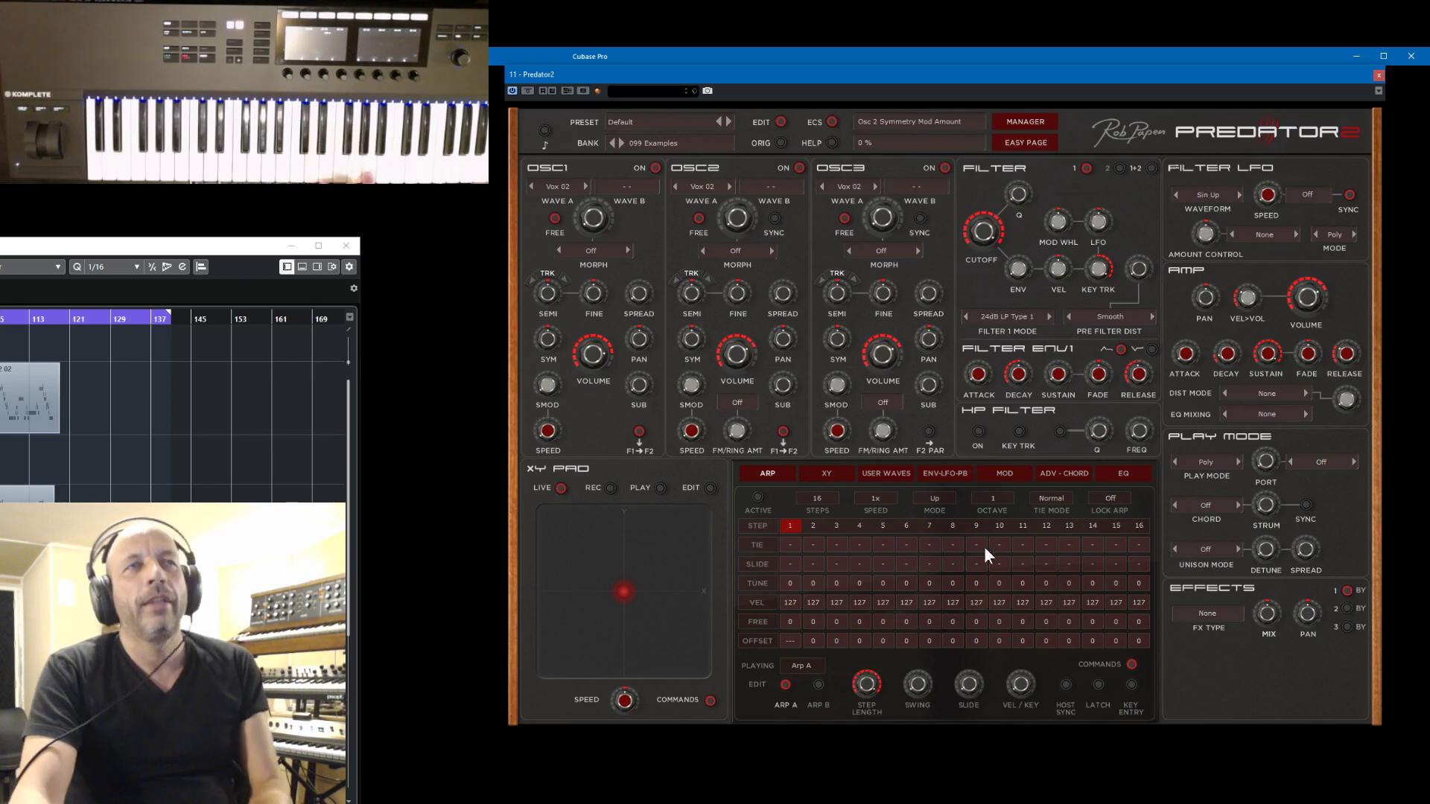
- Route LFO 1 to Fine 2 with a speed of 2.04 Hz and an amount of +31 %
click(938, 474)
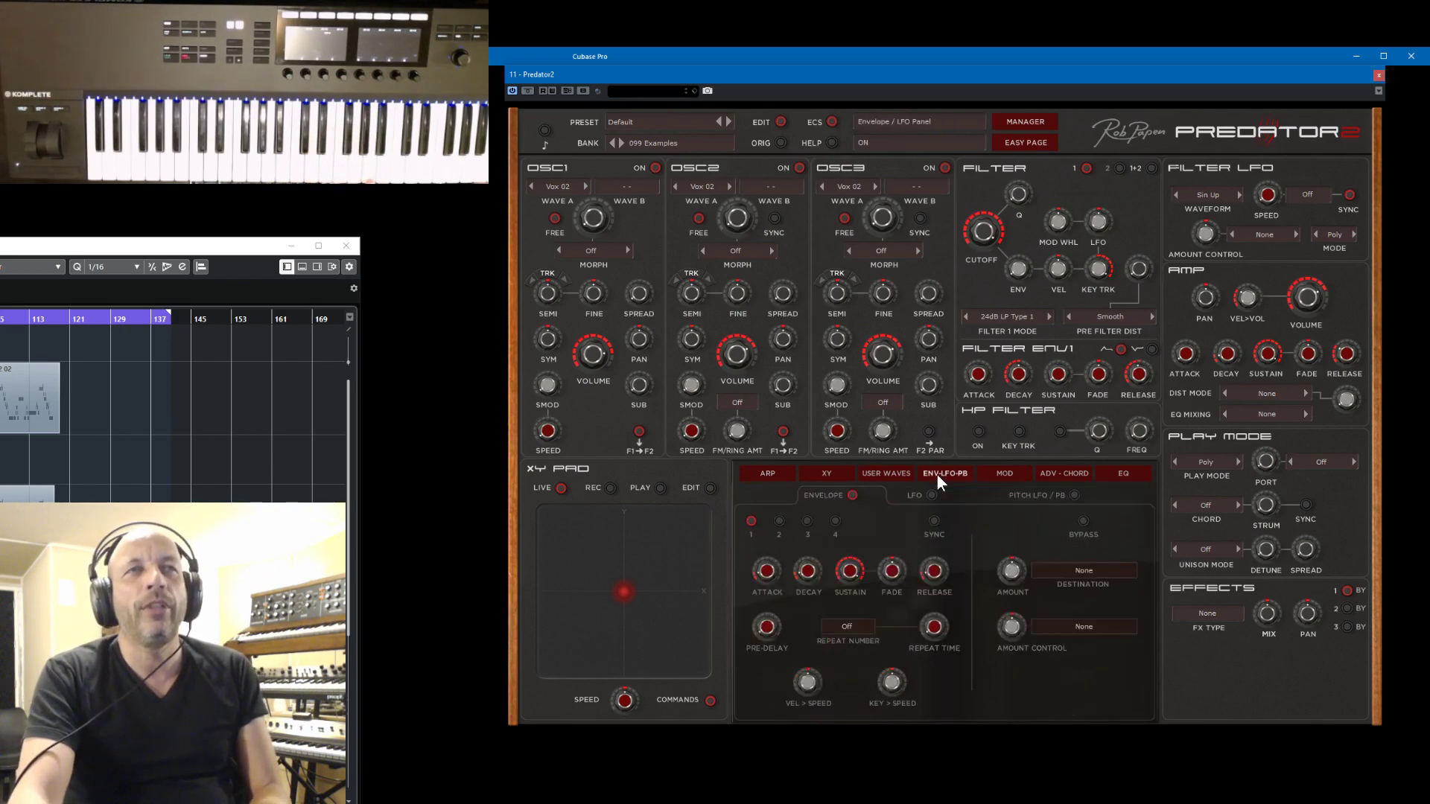
click(930, 495)
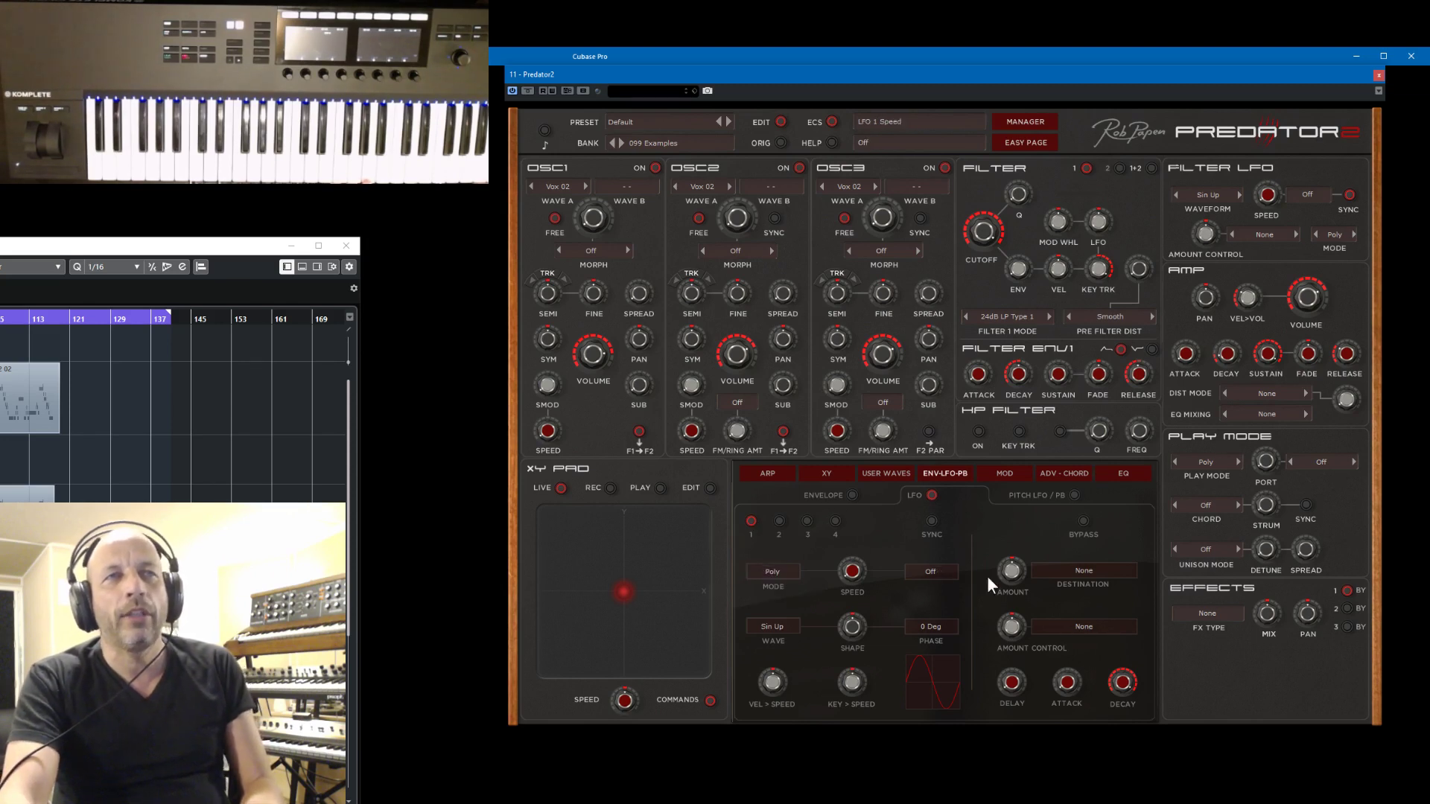
click(1080, 574)
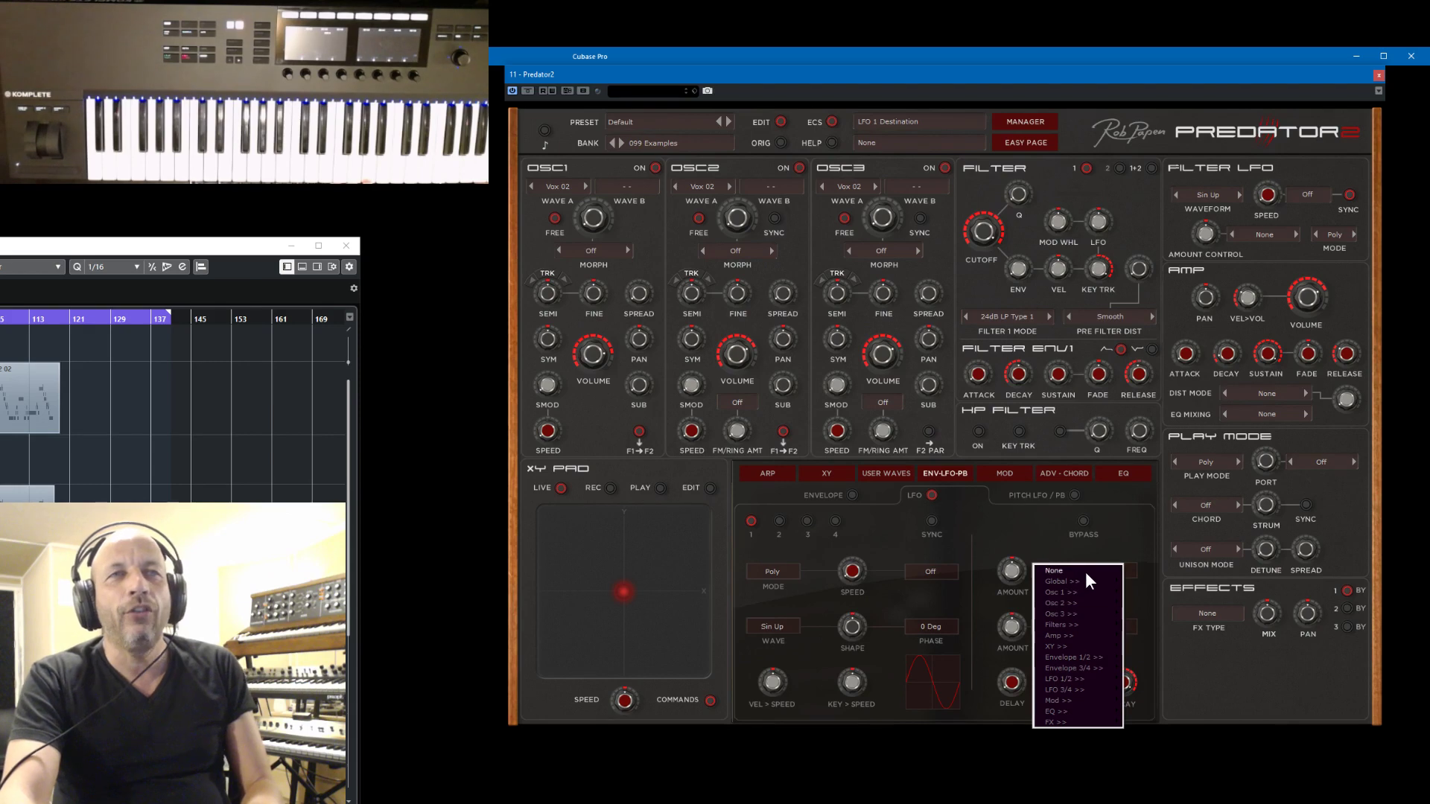
mouse_move(1080, 592)
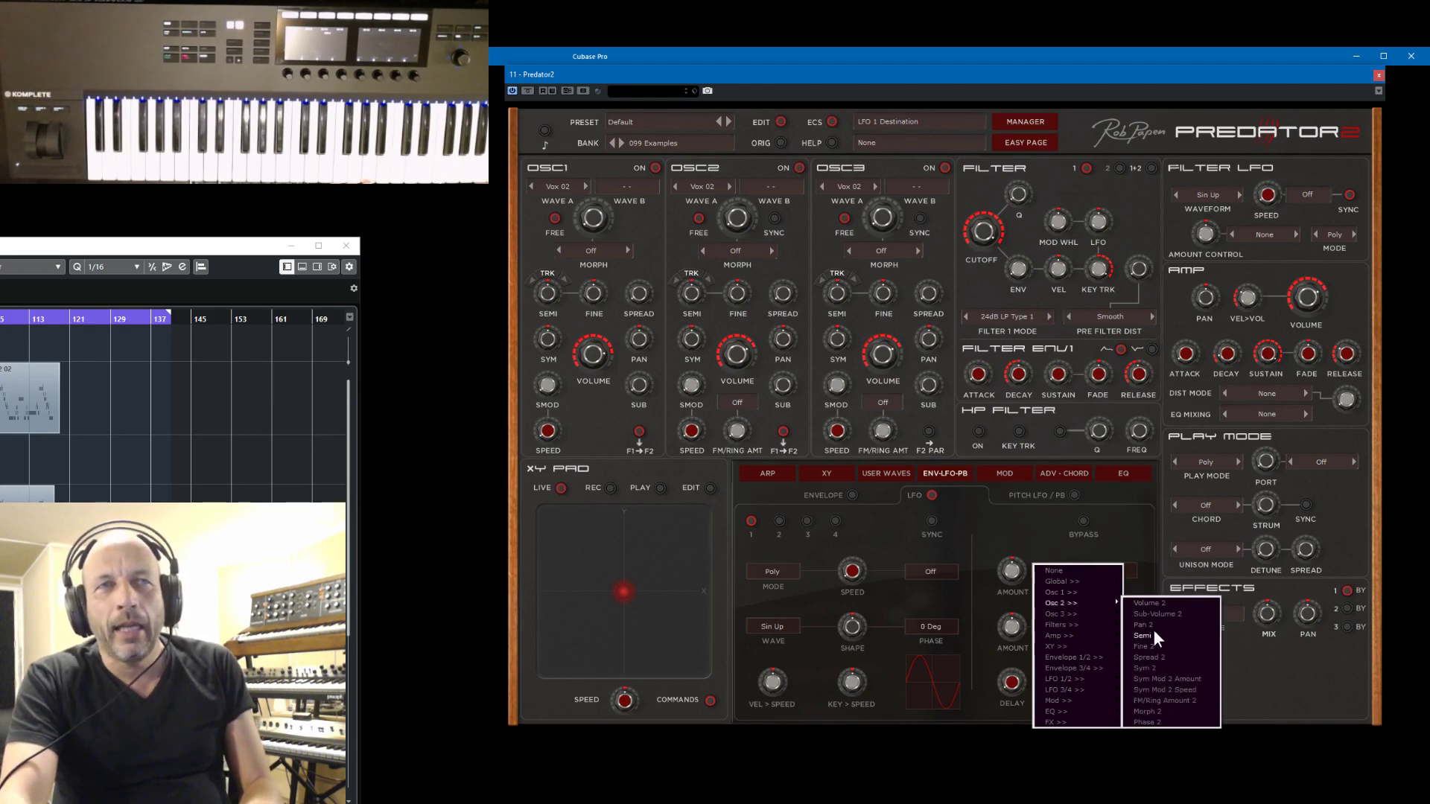
click(1151, 647)
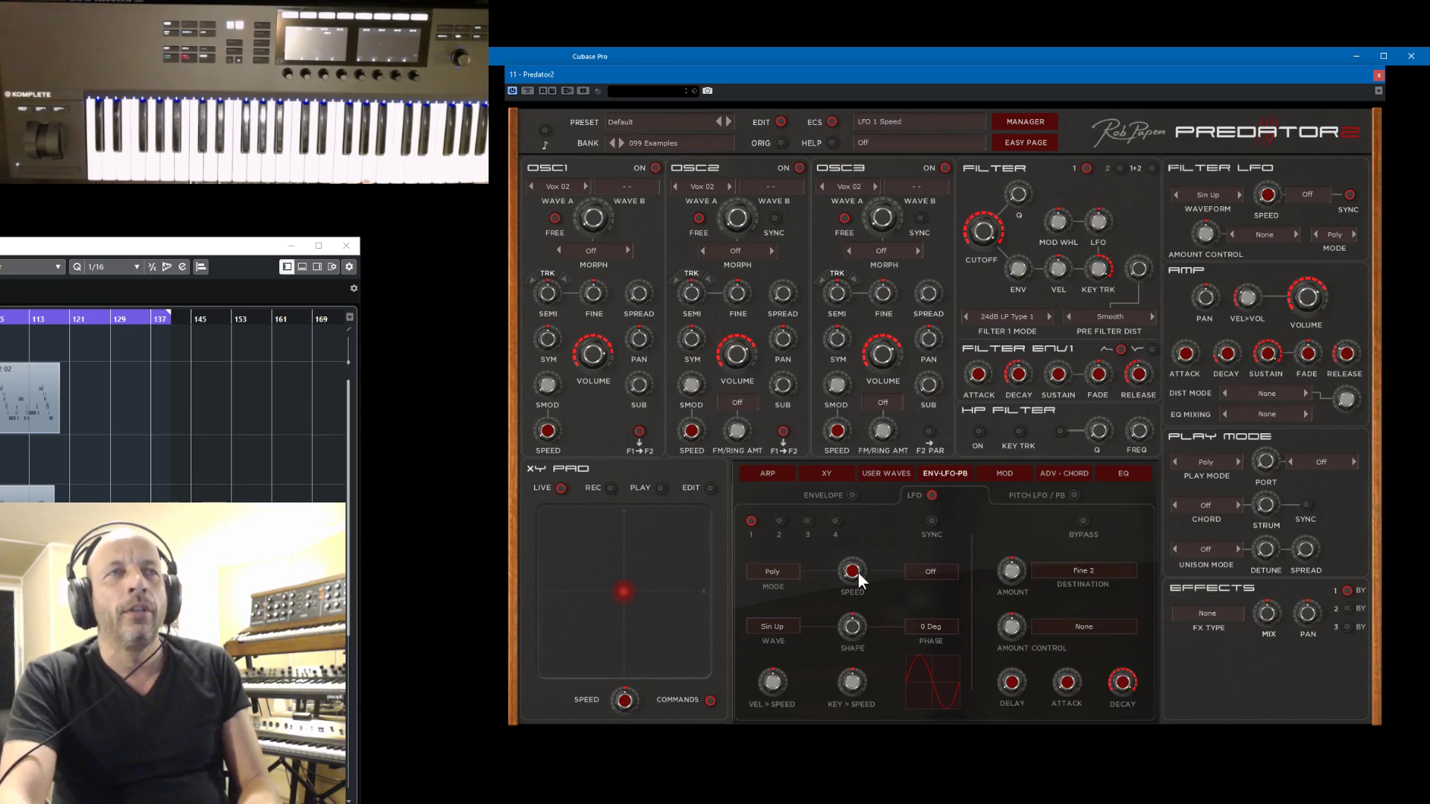
drag(858, 572, 865, 537)
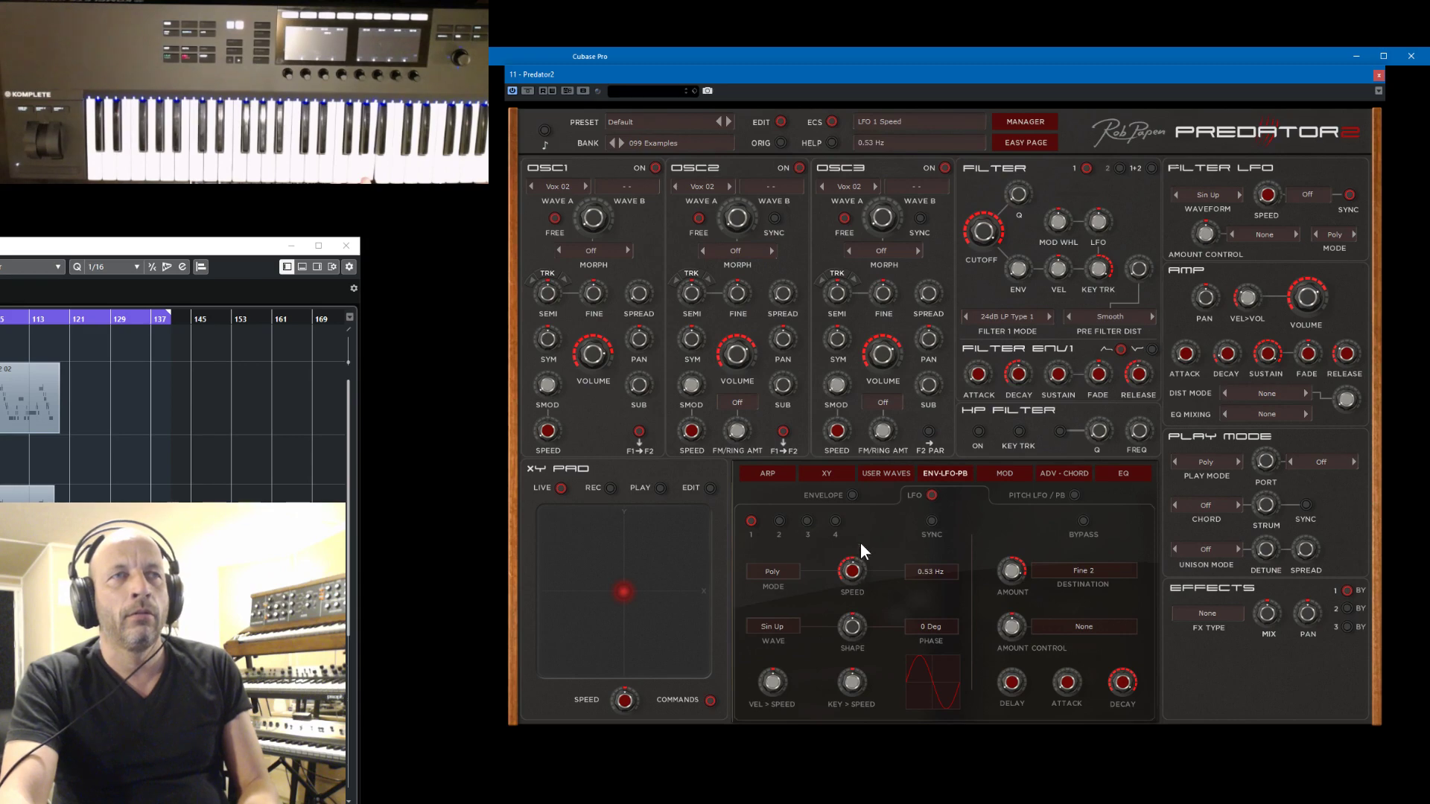
drag(865, 530, 864, 523)
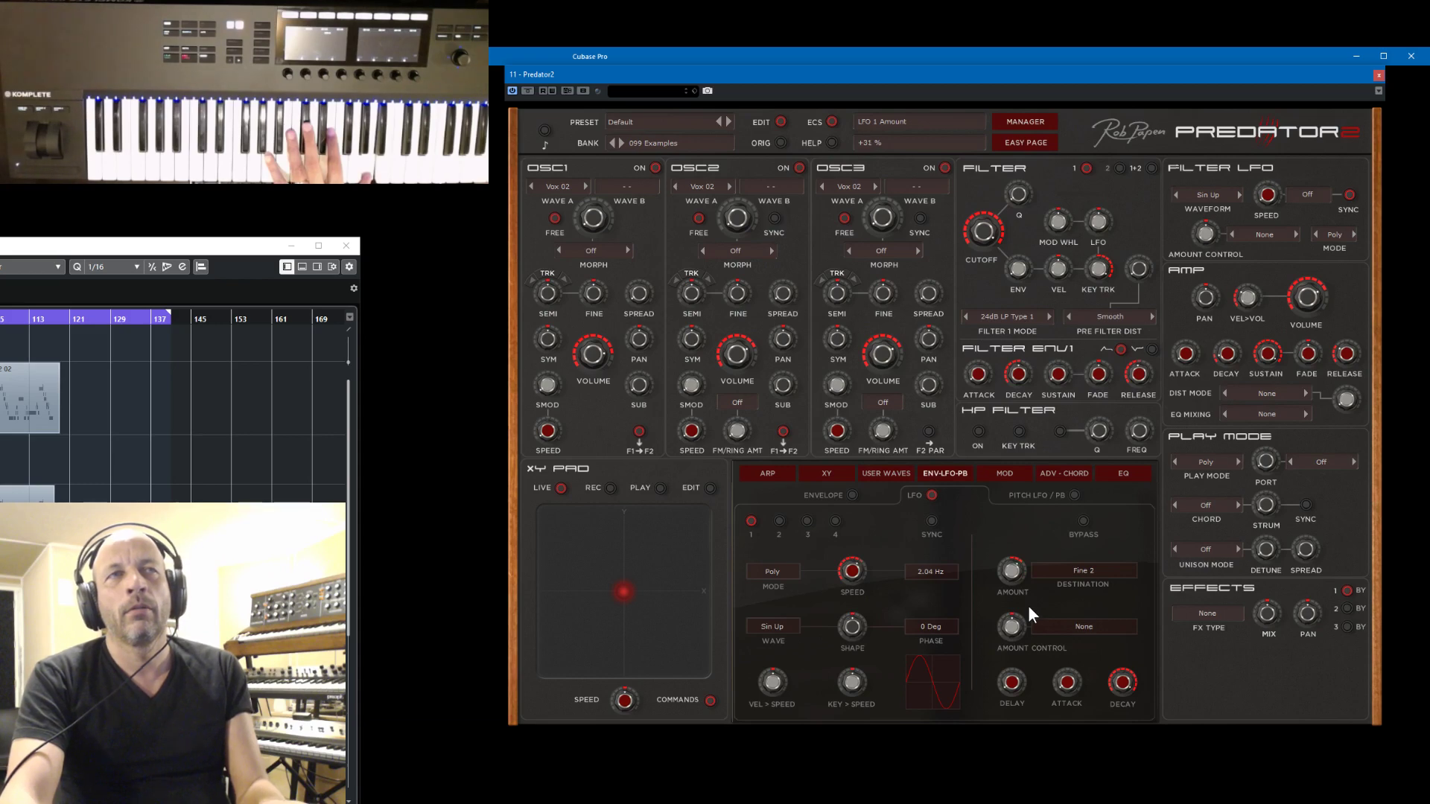
- Switch off oscillators 2 and 3 so that only oscillator 1 sounds
click(657, 167)
click(944, 169)
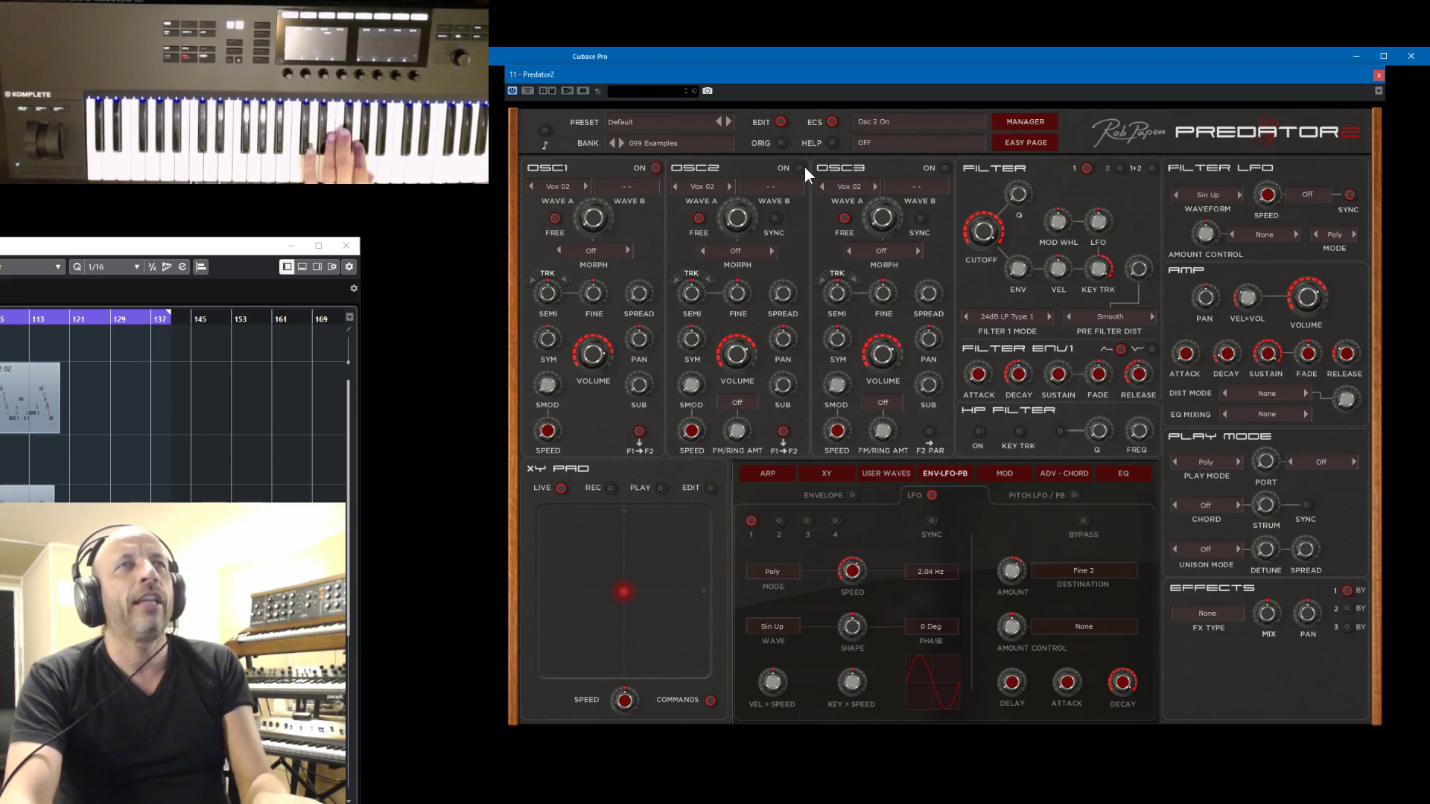
- Switch oscillators 2 and 3 on, turning oscillator 1 off and on again to compare the sound
click(799, 168)
click(657, 168)
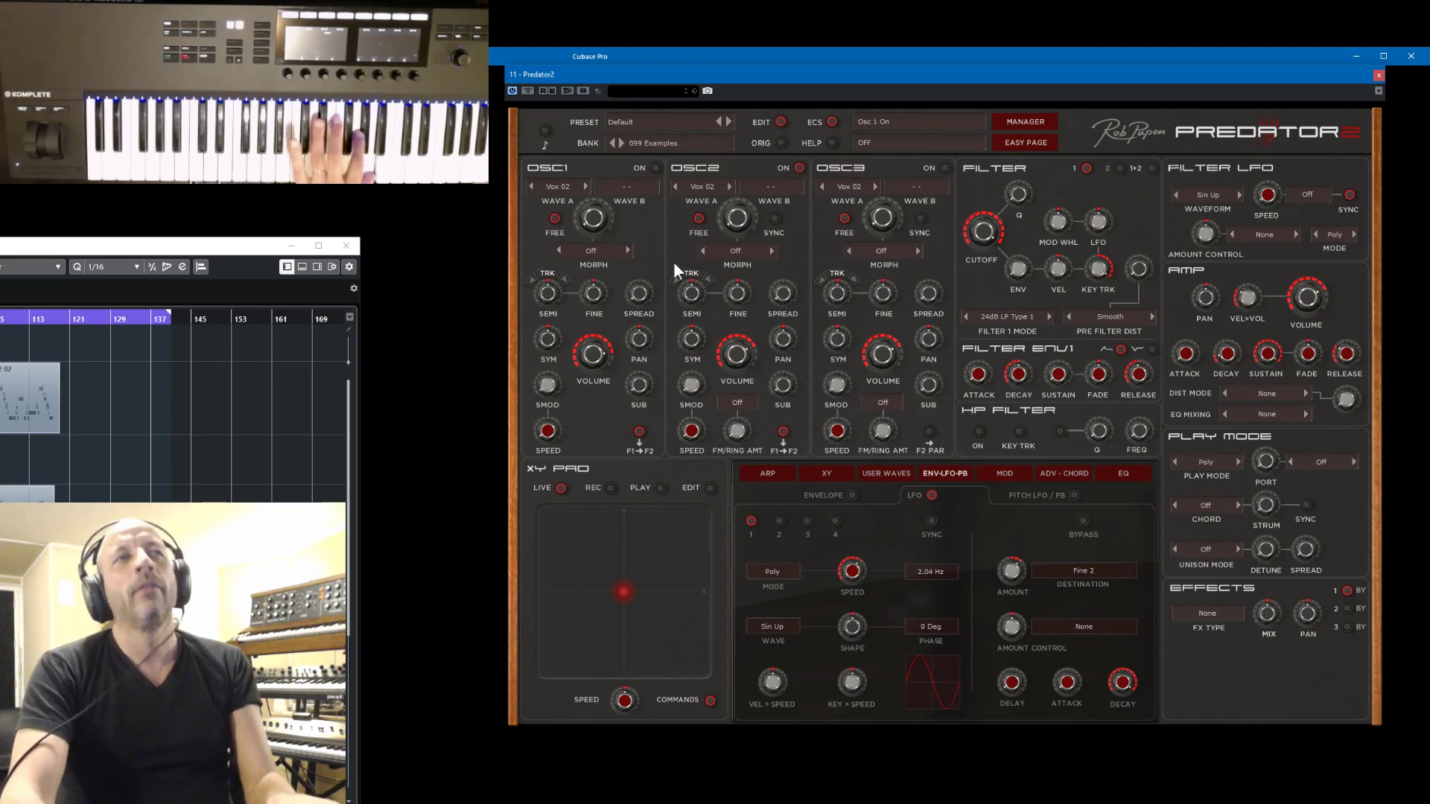
click(656, 168)
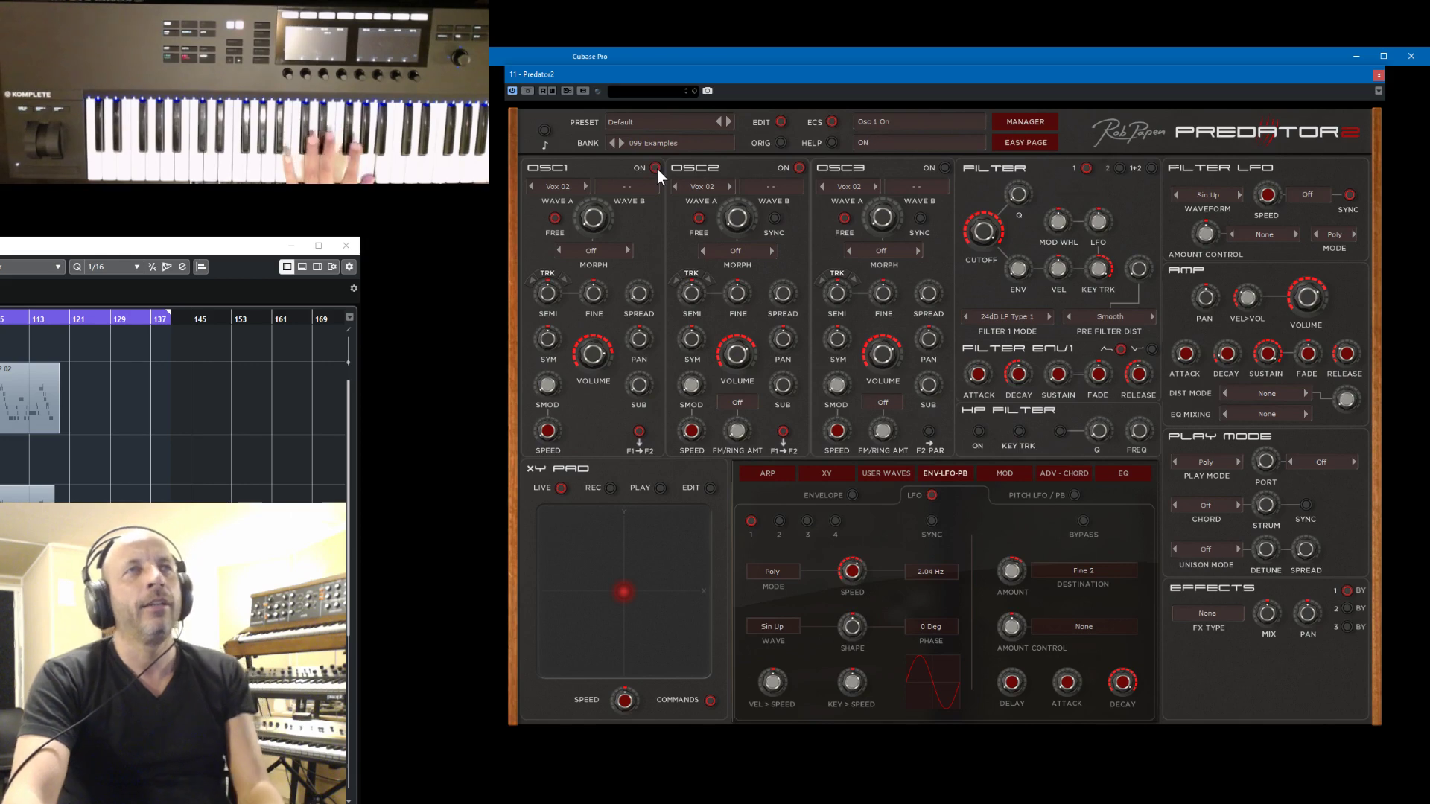
click(594, 360)
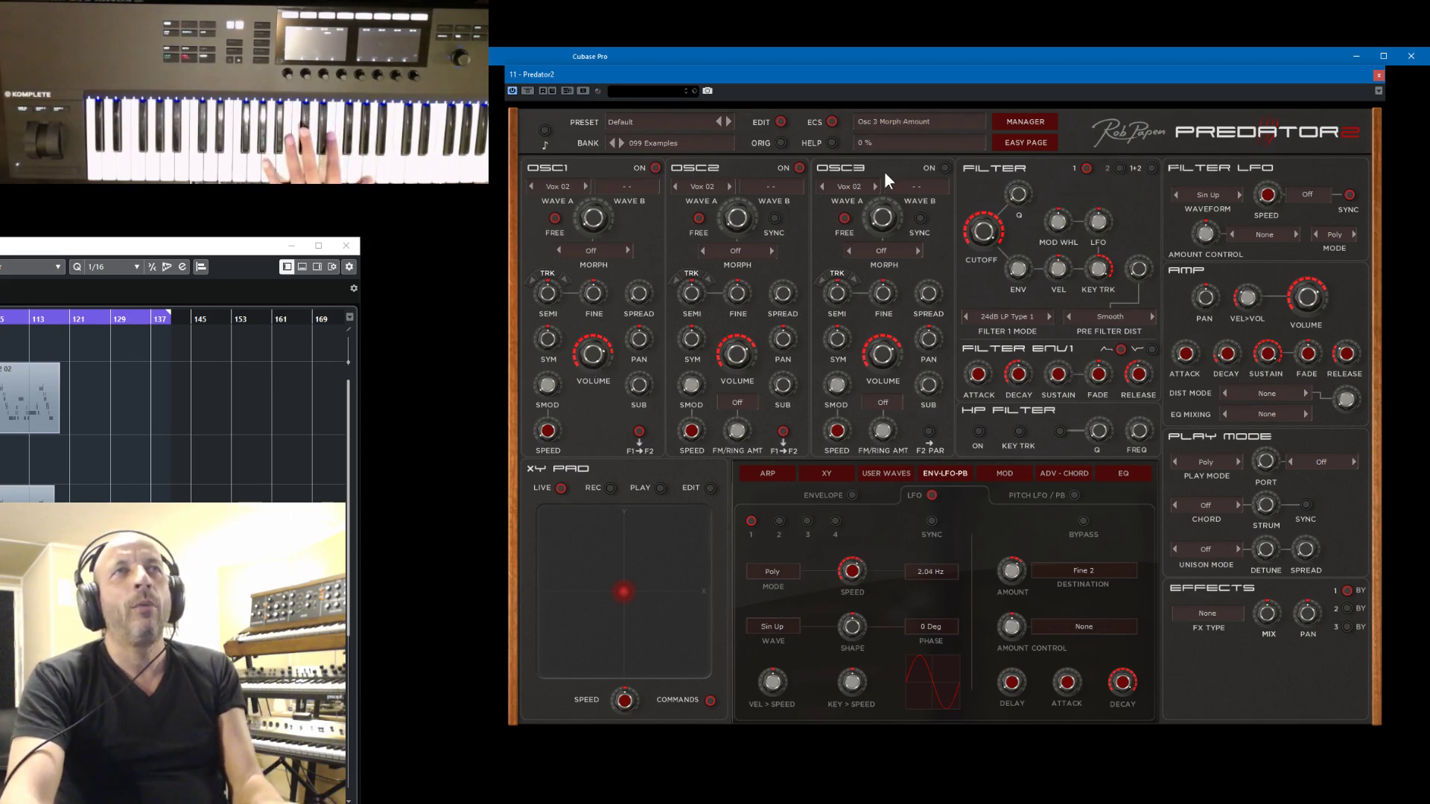
click(845, 609)
- Route LFO 2 to Fine 3 with a speed of 0.49 Hz and an amount of +20 %
click(777, 523)
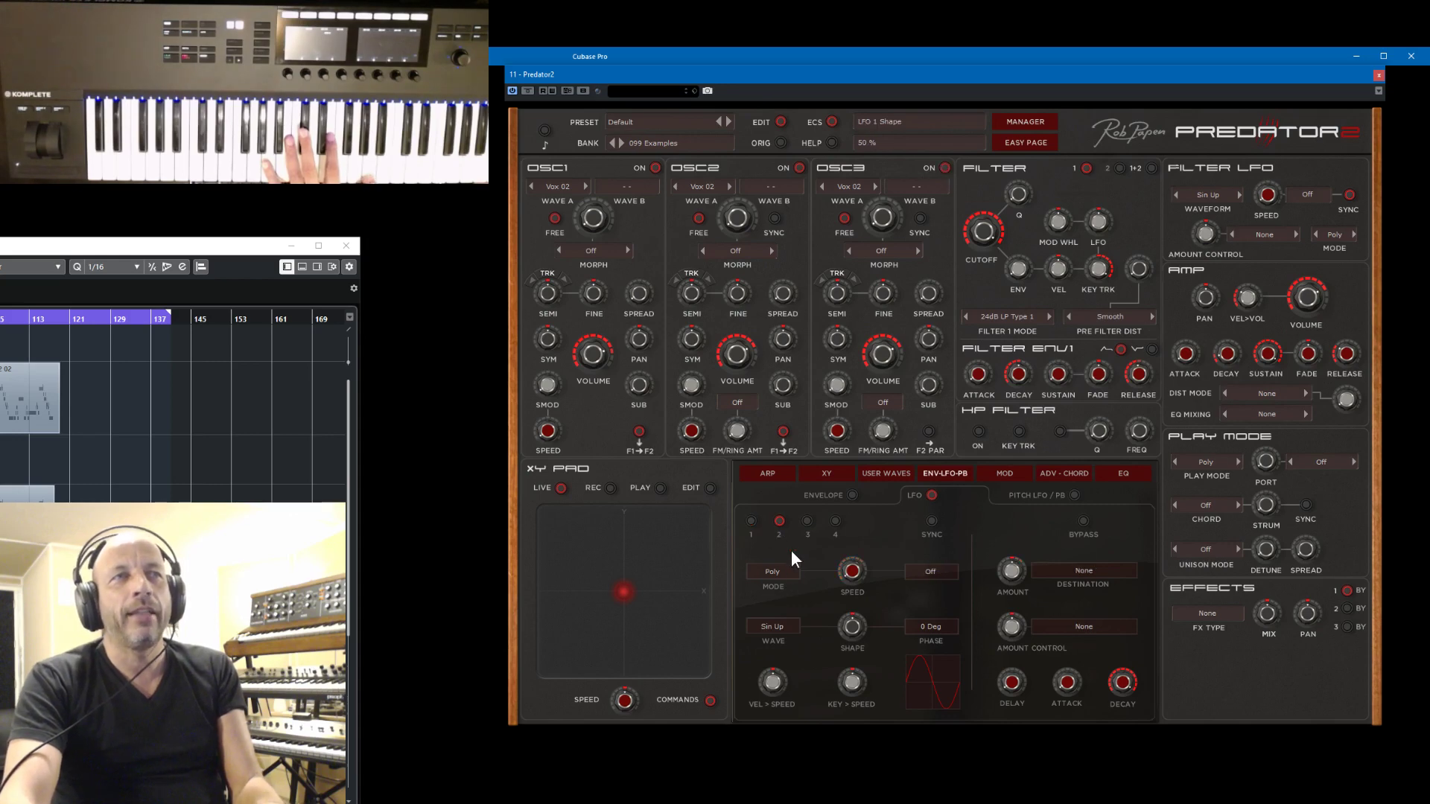
click(1087, 571)
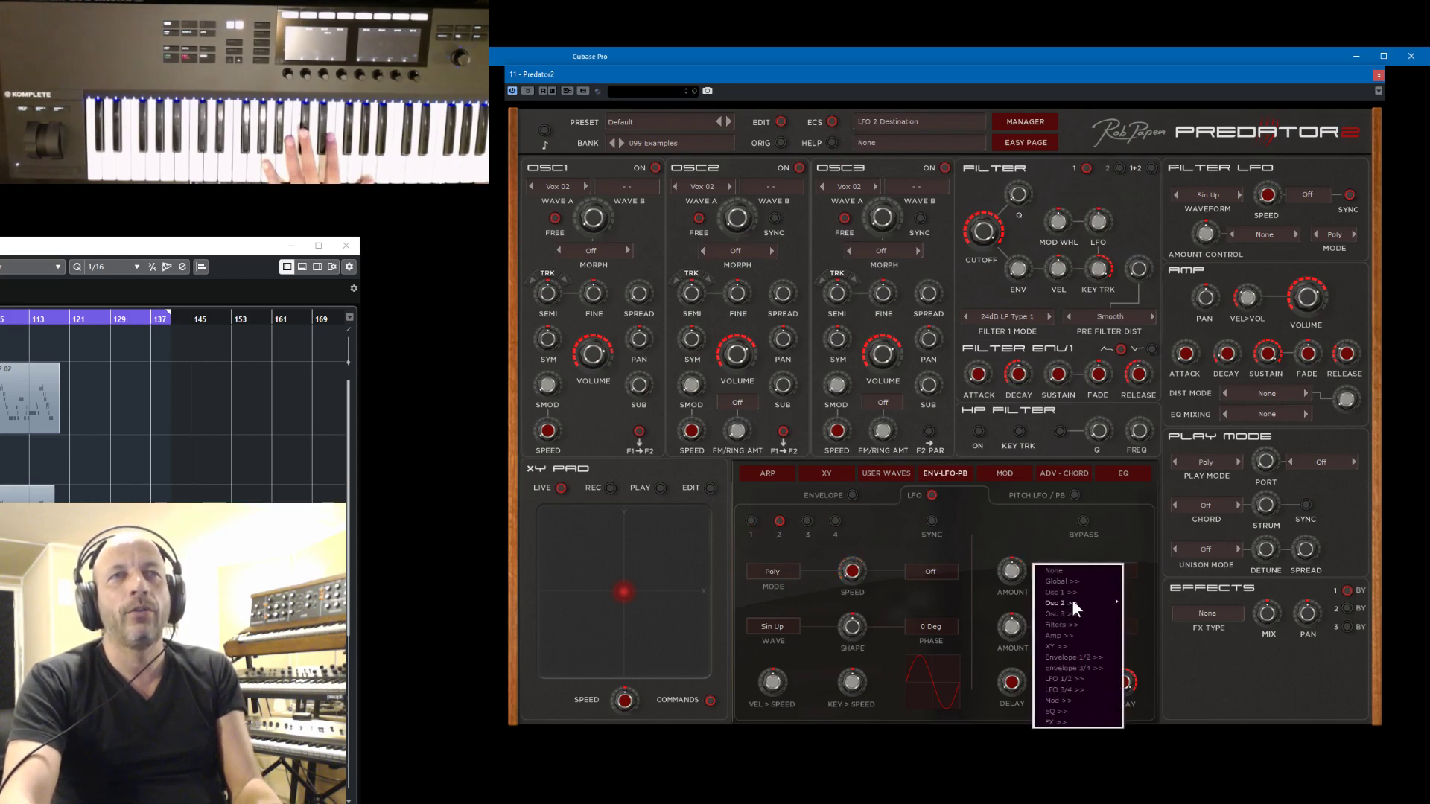
mouse_move(1078, 613)
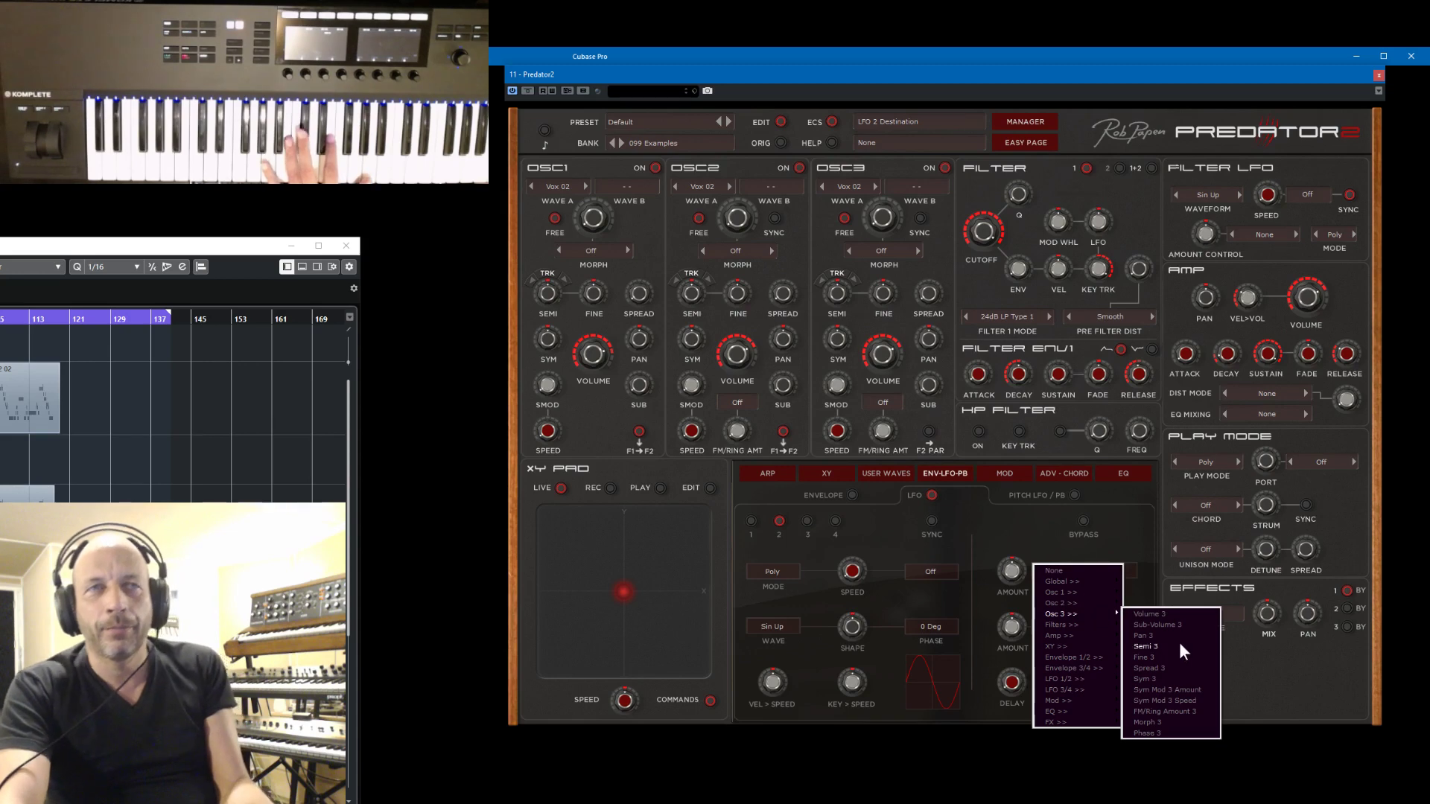
click(1178, 653)
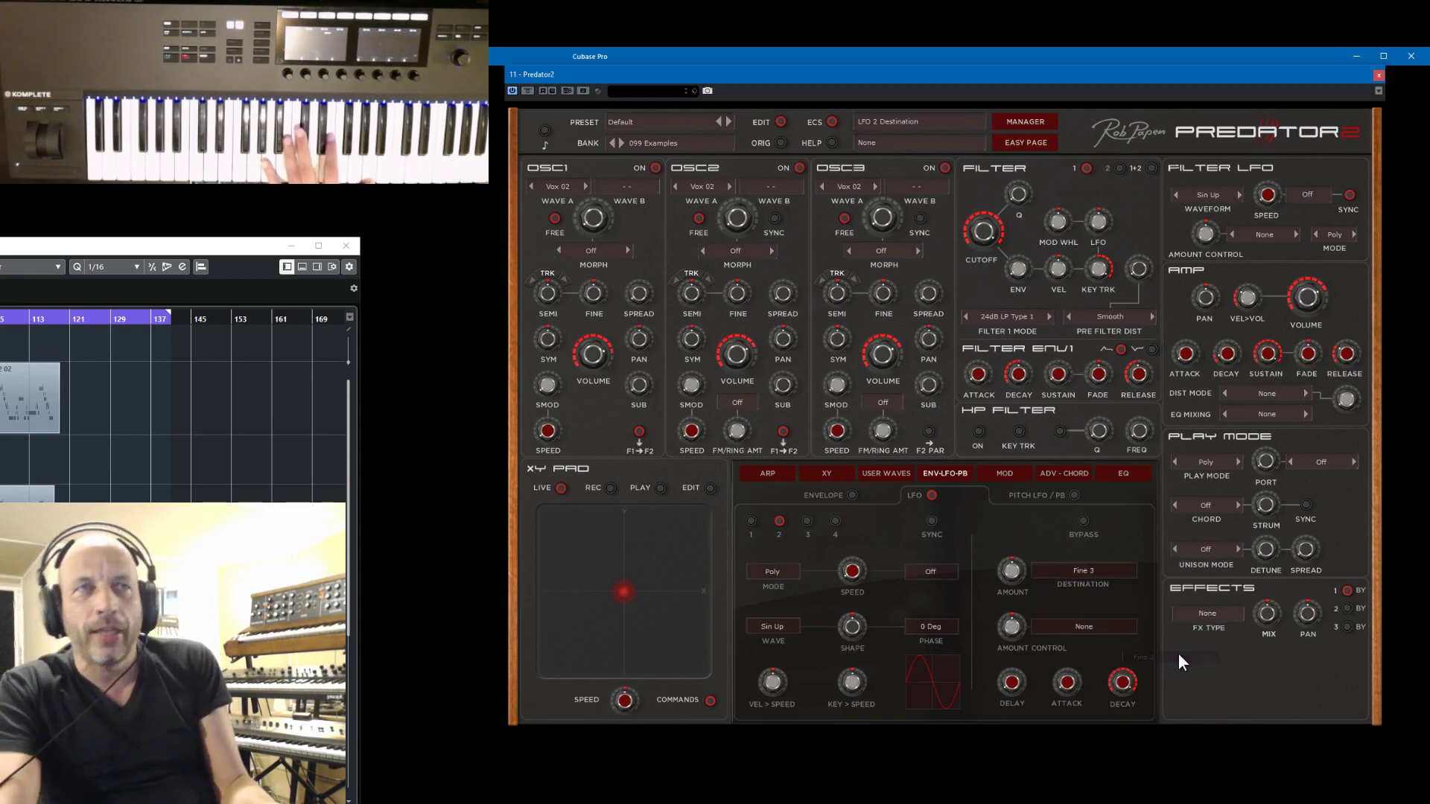
drag(837, 578, 854, 524)
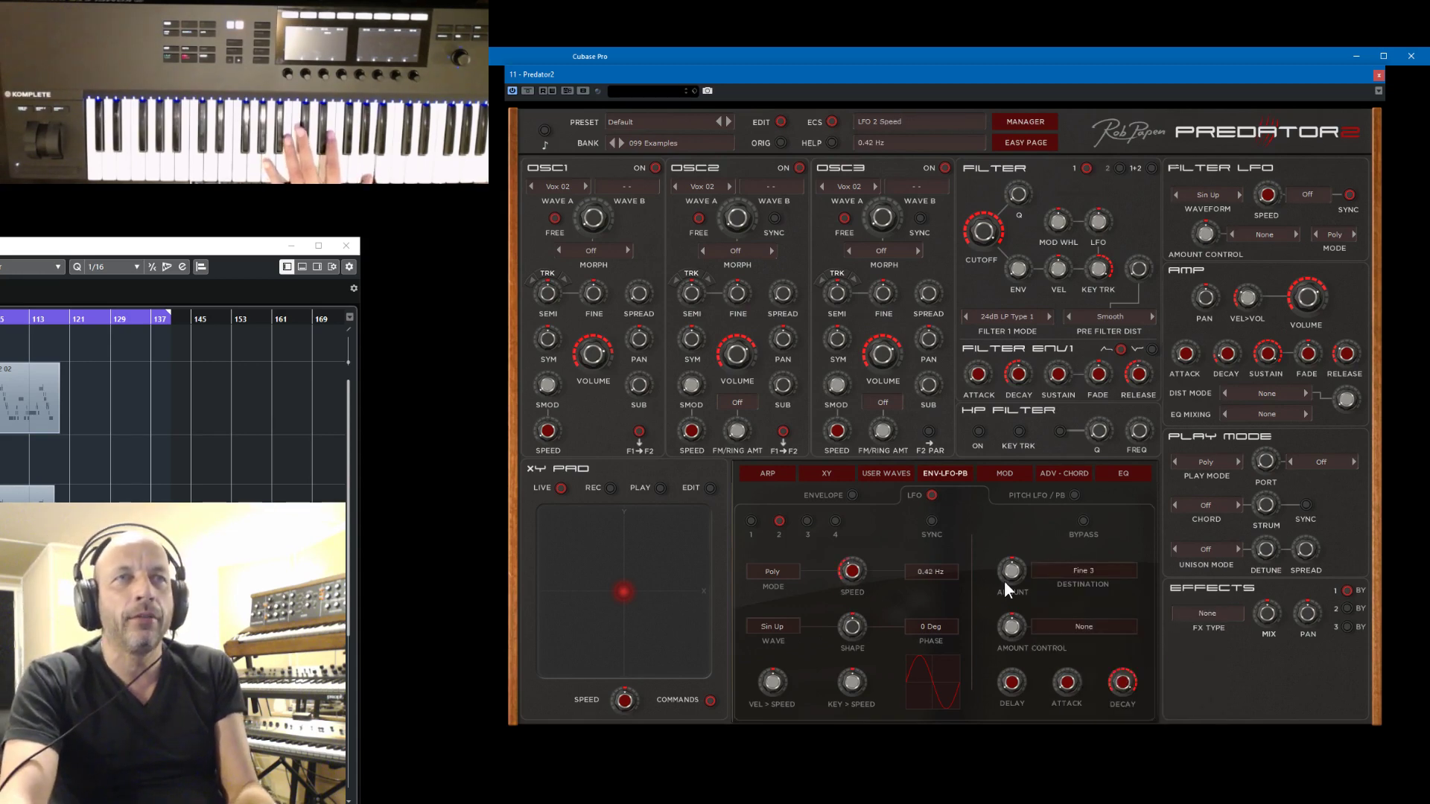
drag(1004, 581, 1010, 557)
drag(854, 583, 858, 569)
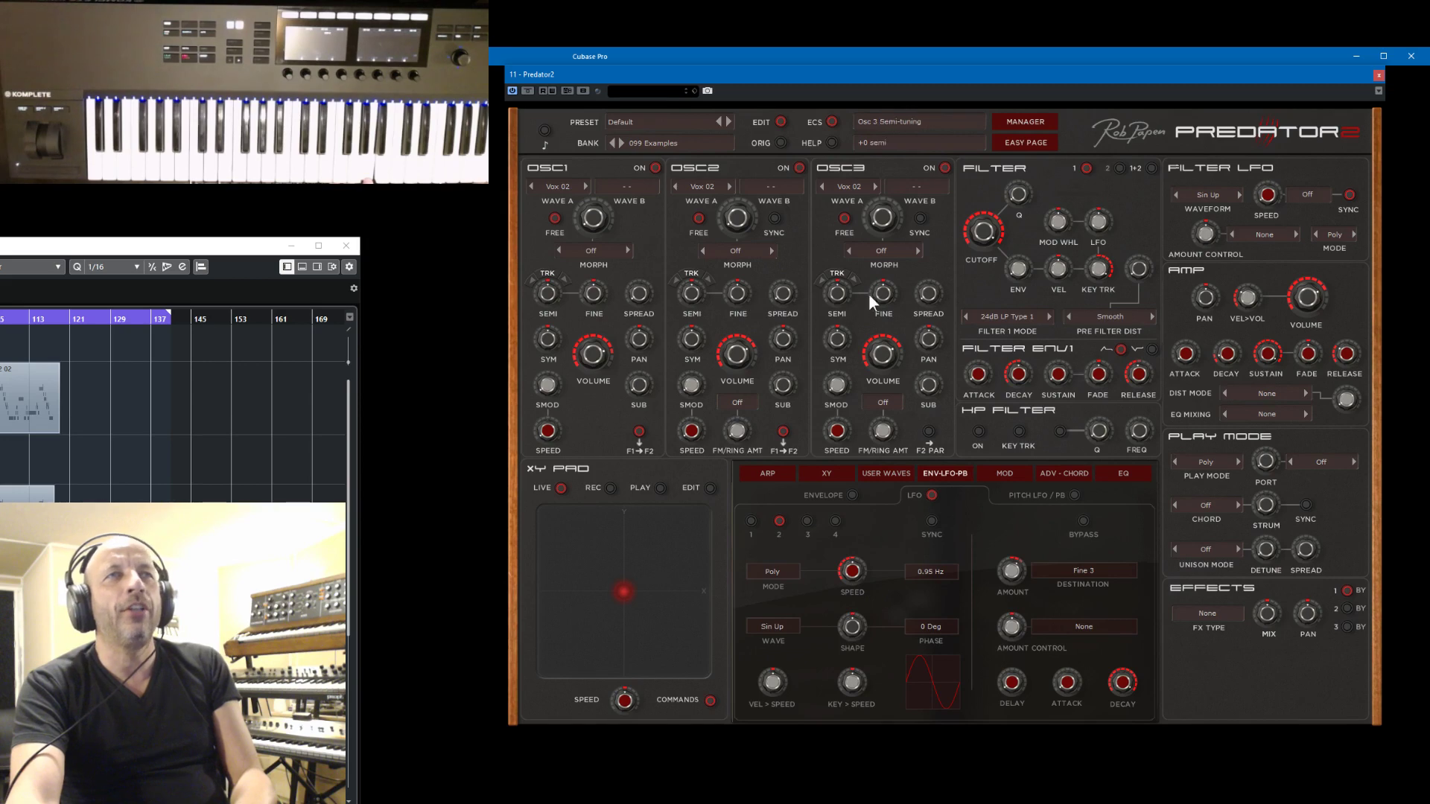
scroll(887, 295, up, 4)
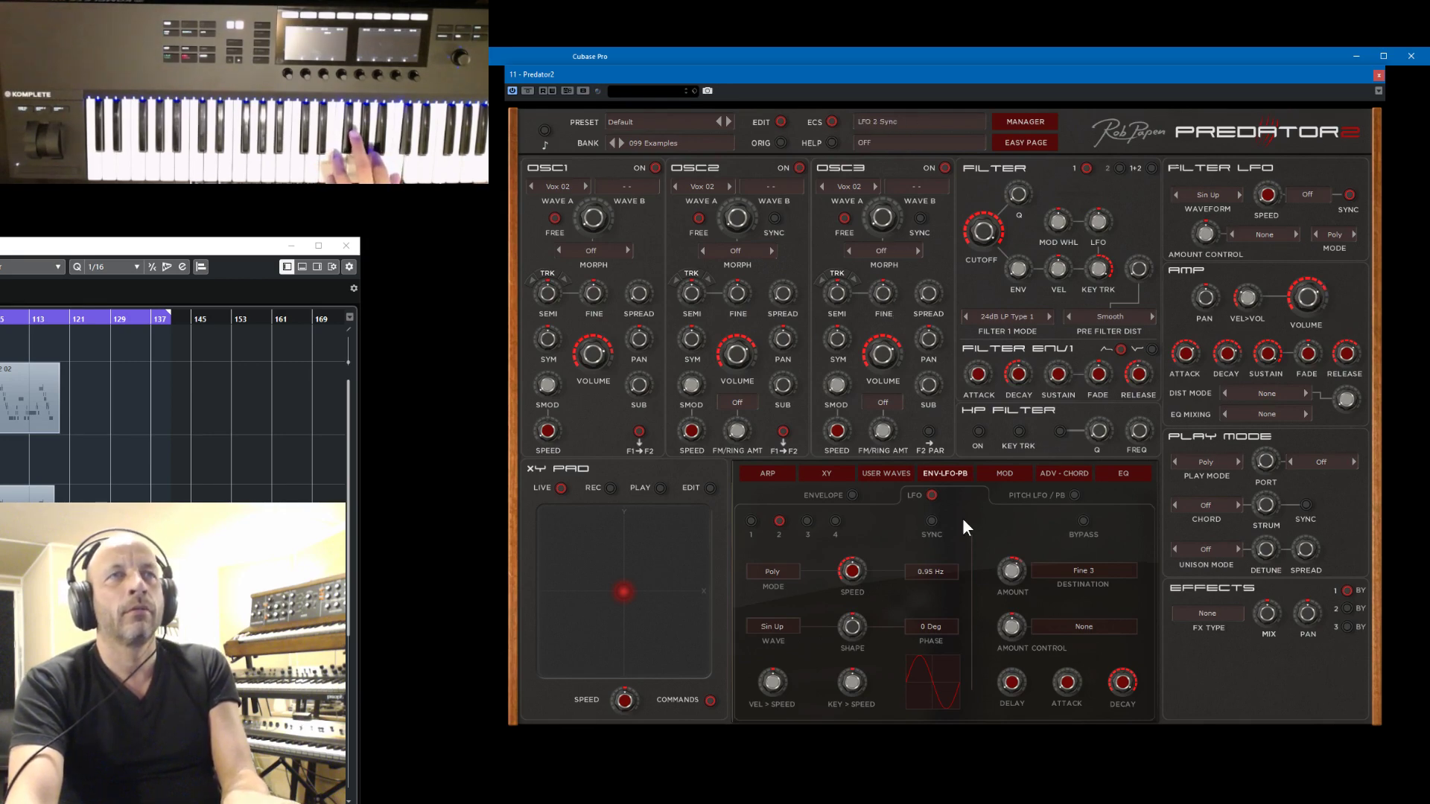
scroll(847, 586, down, 5)
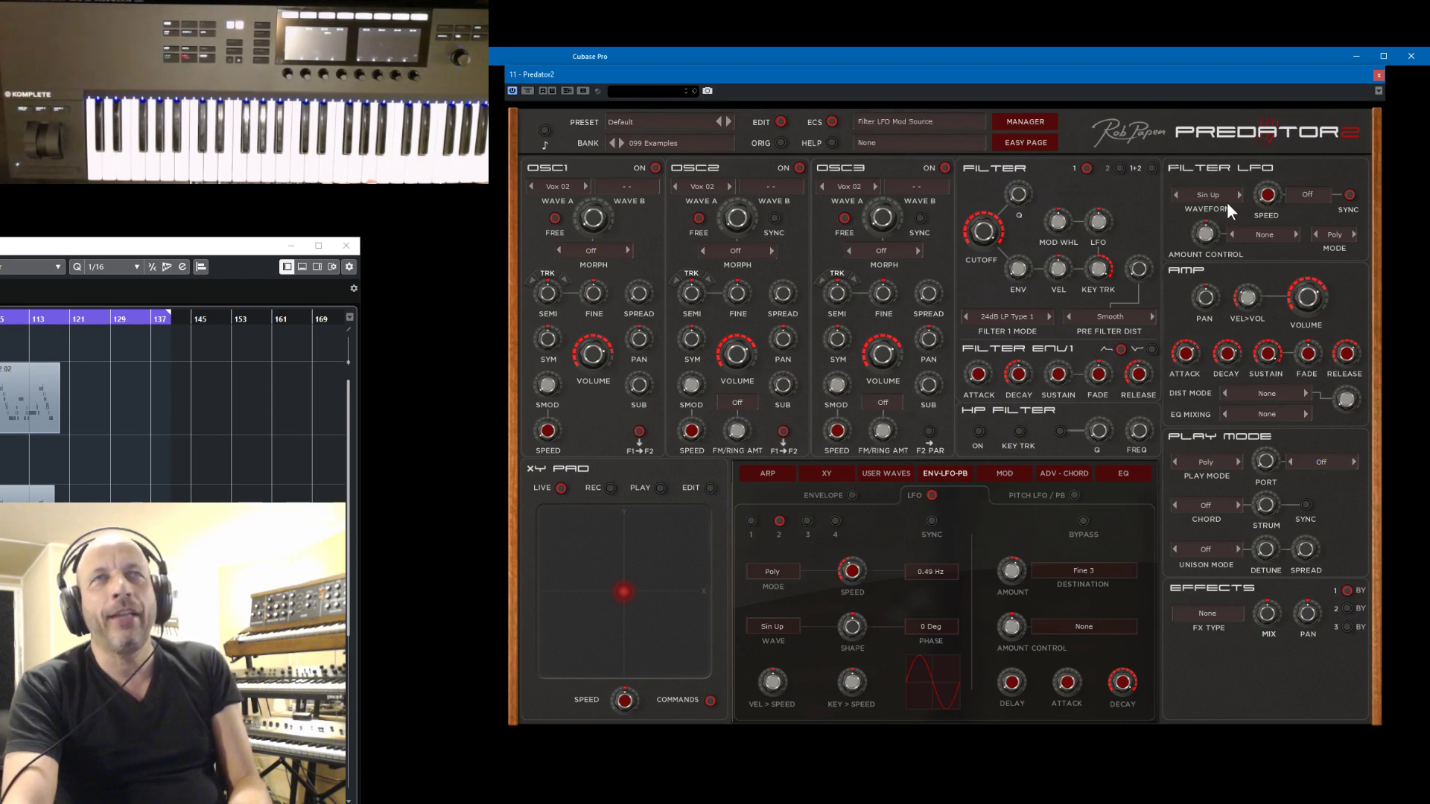
- Set the unison mode to 2 voices with a pan spread of 52 %
click(1218, 551)
click(1212, 560)
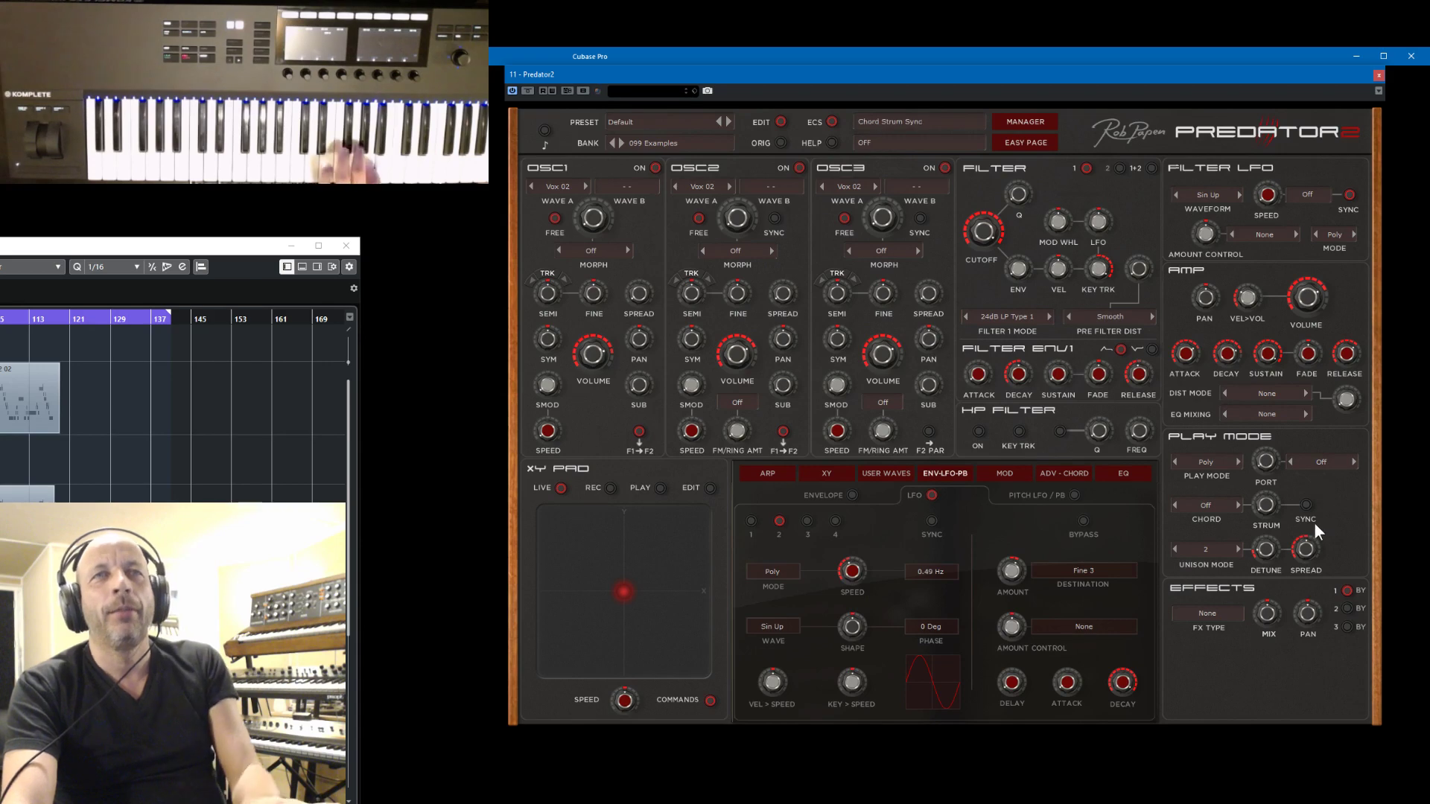
scroll(1311, 554, up, 5)
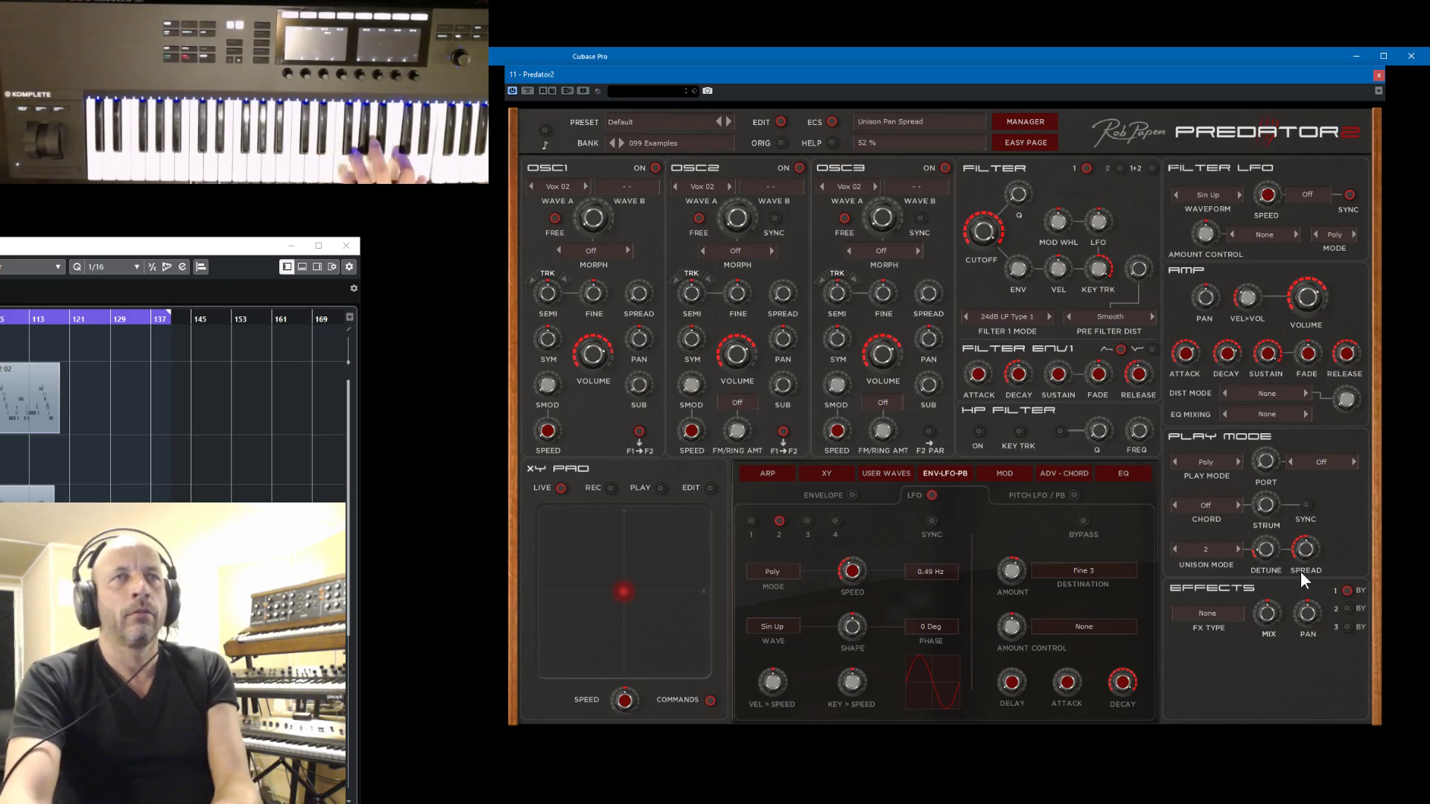
mouse_move(1258, 554)
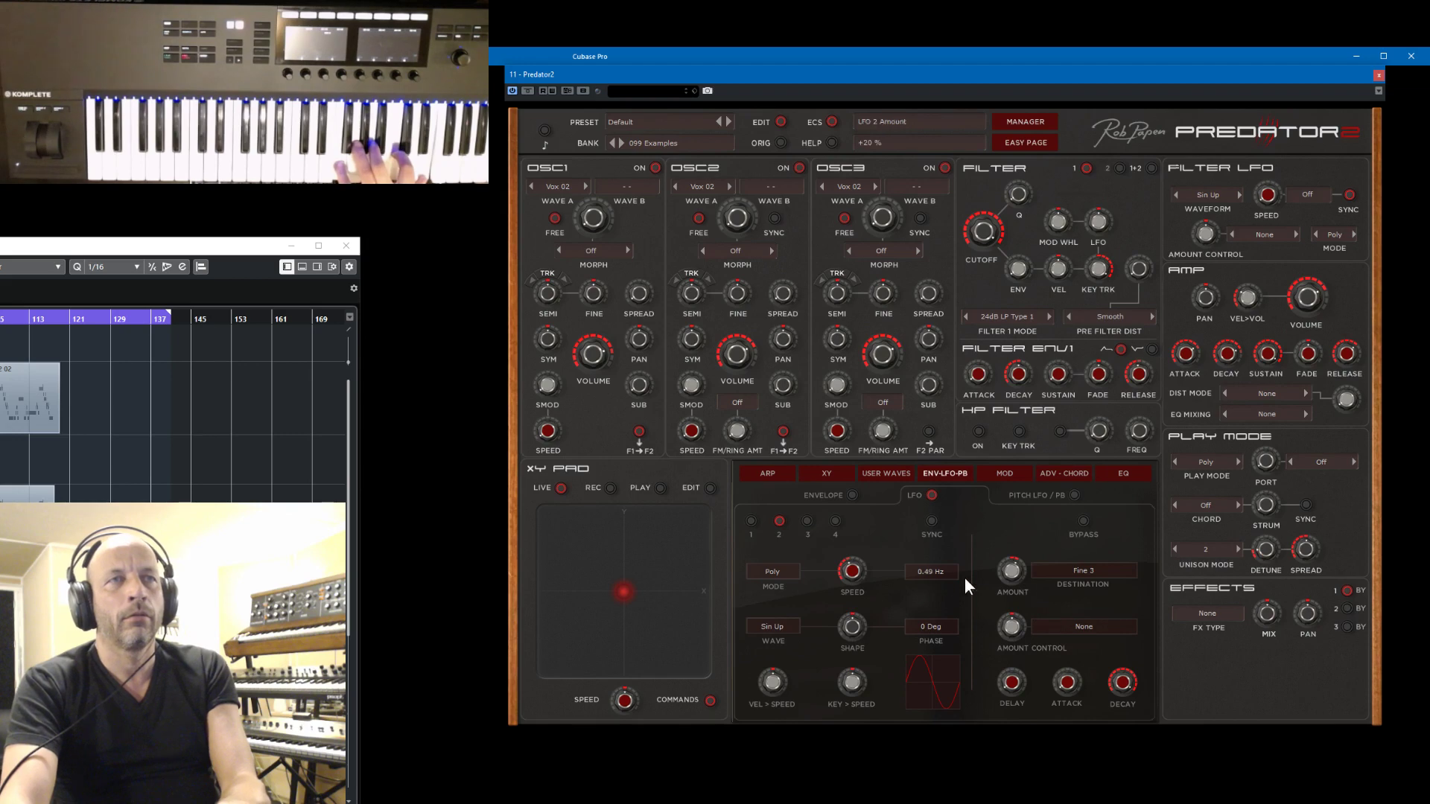
- Set the speed of LFO 2 to 2.43 Hz and of LFO 1 to 2.99 Hz, and readjust both LFO amounts
mouse_move(850, 579)
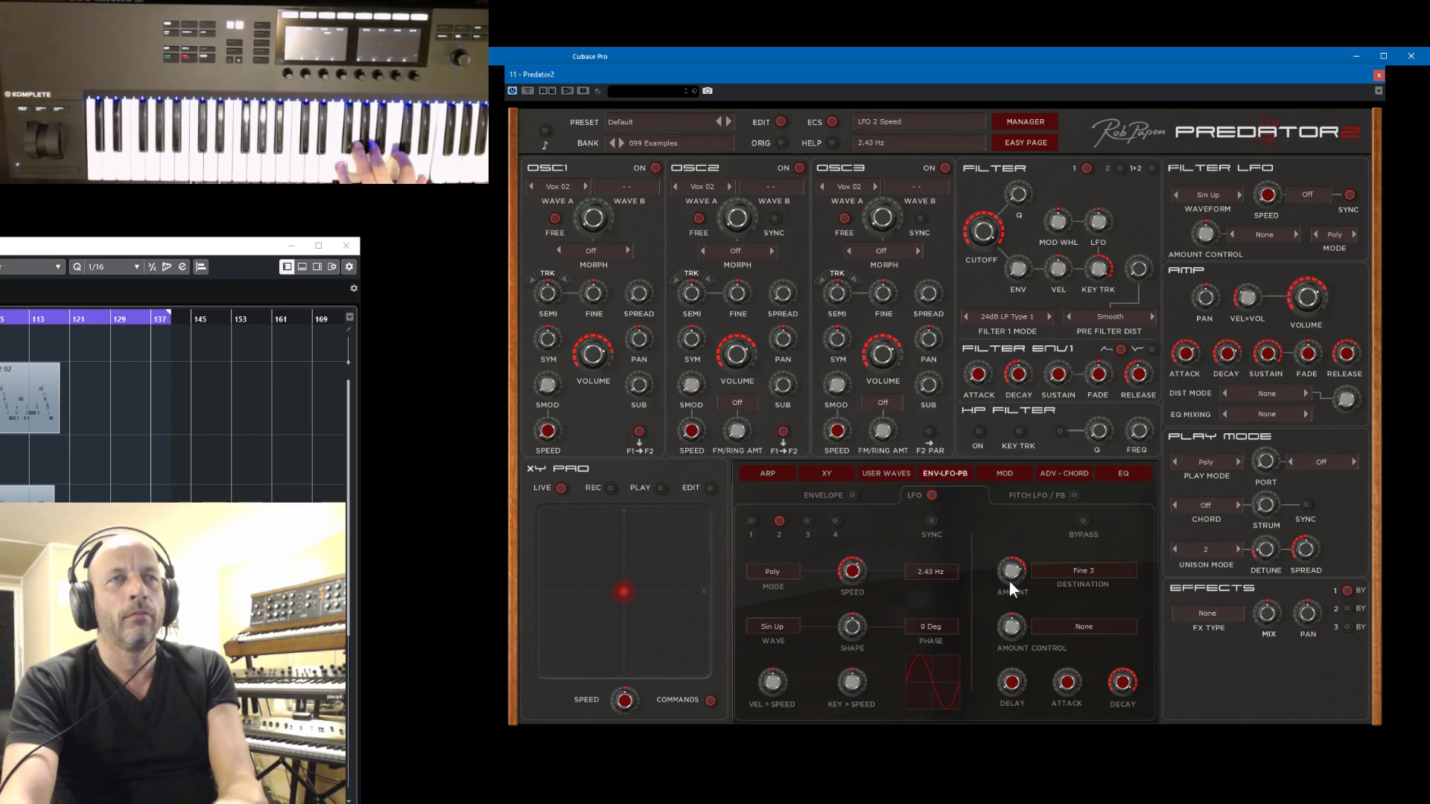
mouse_move(1028, 571)
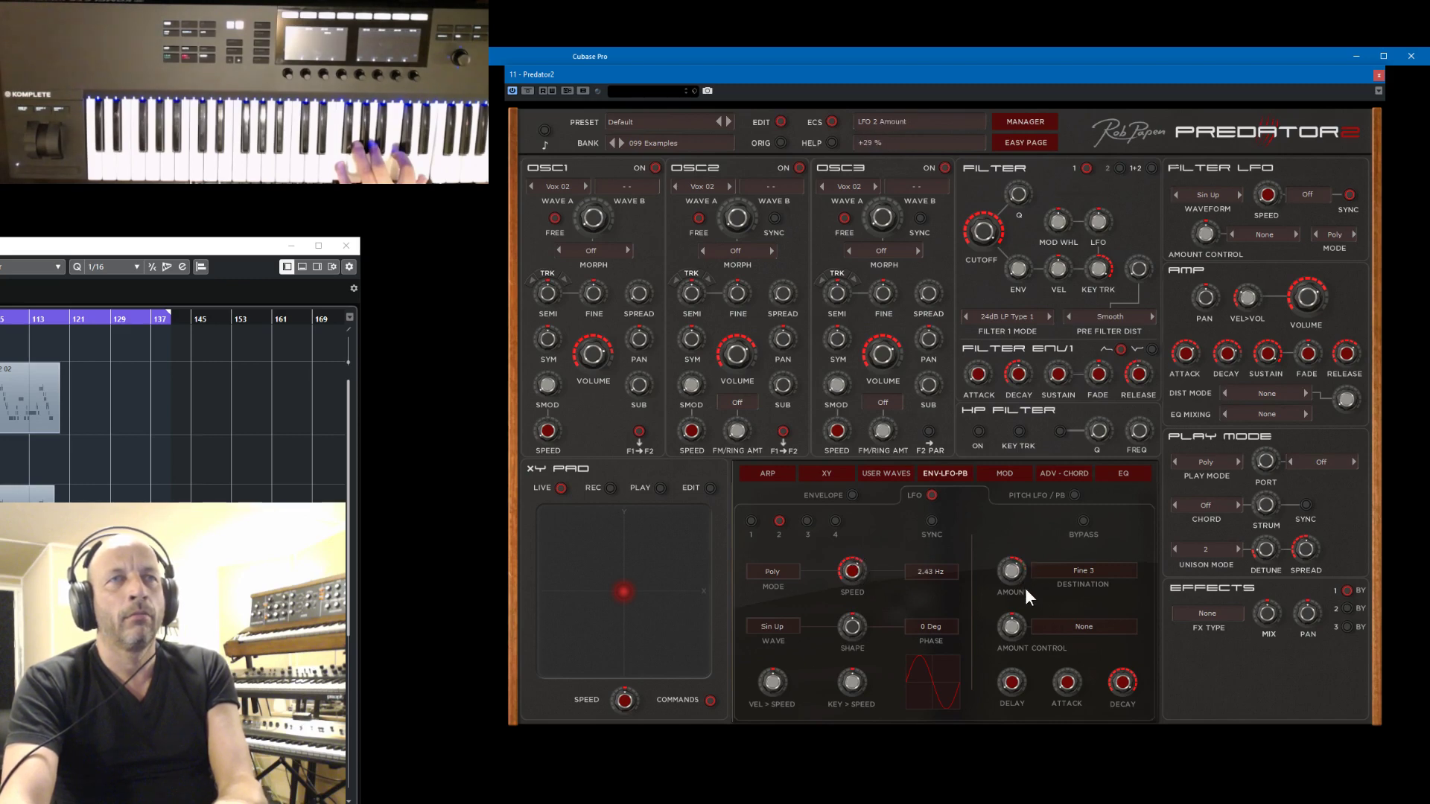
mouse_move(771, 555)
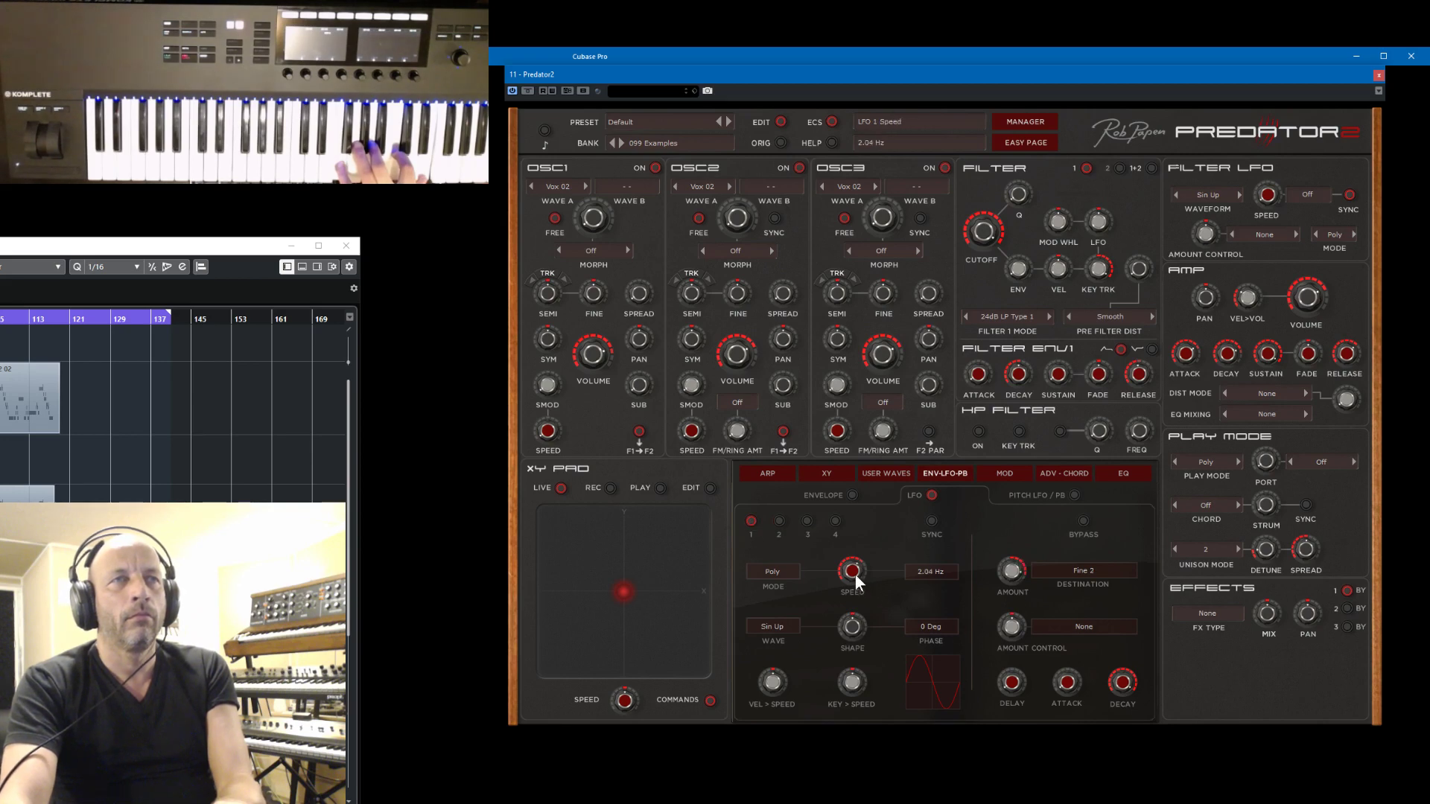
drag(855, 574, 856, 568)
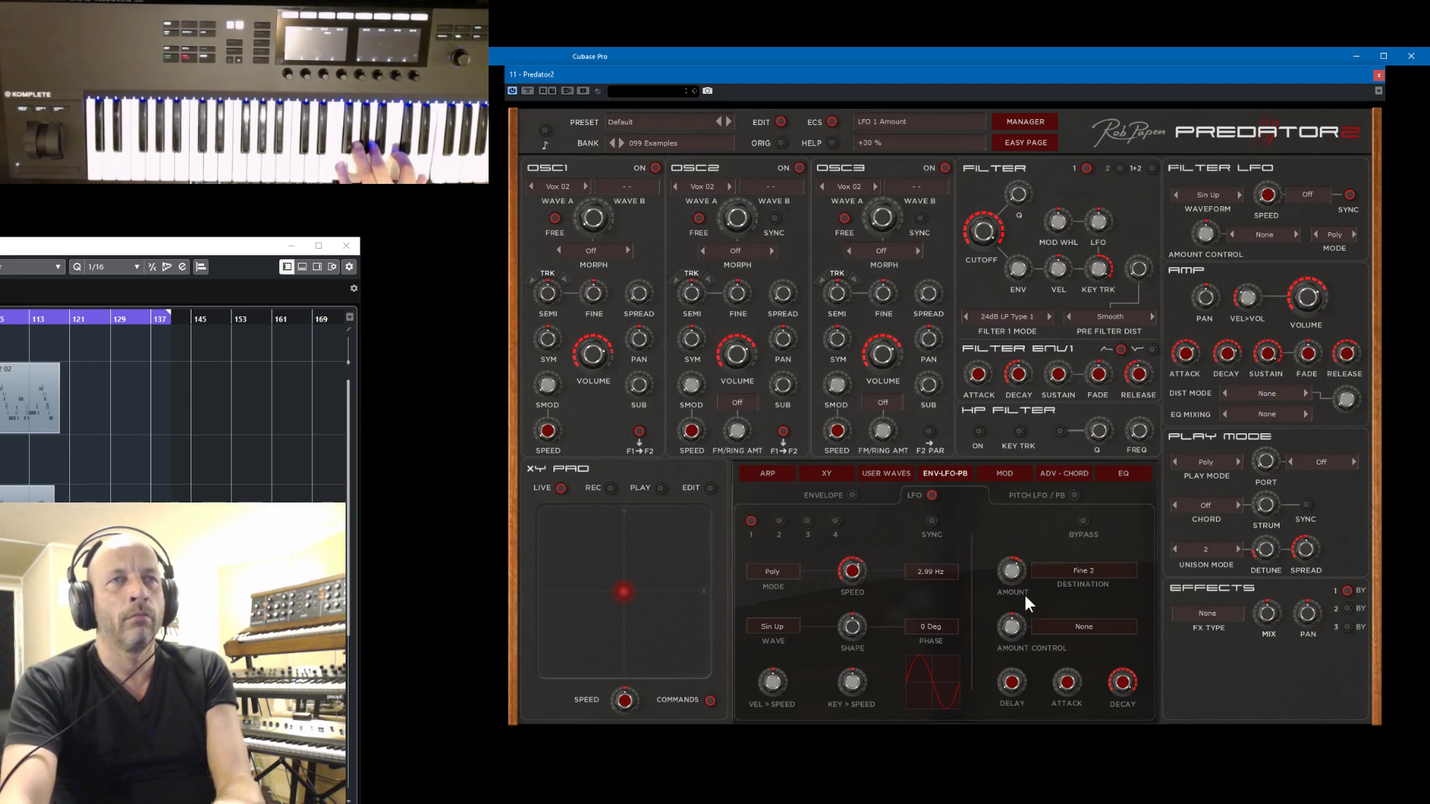
drag(1024, 594, 1026, 598)
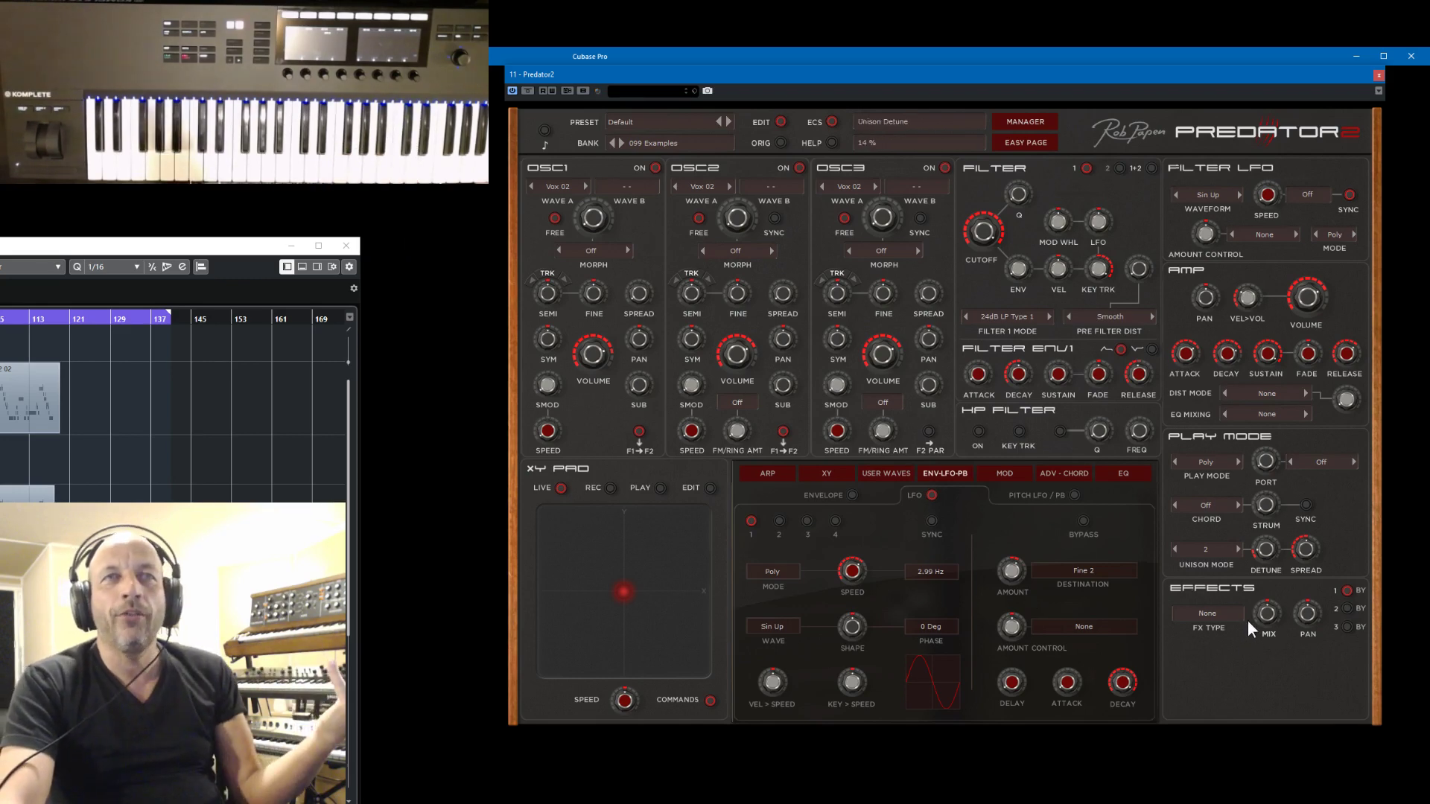
- Set effect 1 to Chorus with a mix of 100D/38W
click(1204, 614)
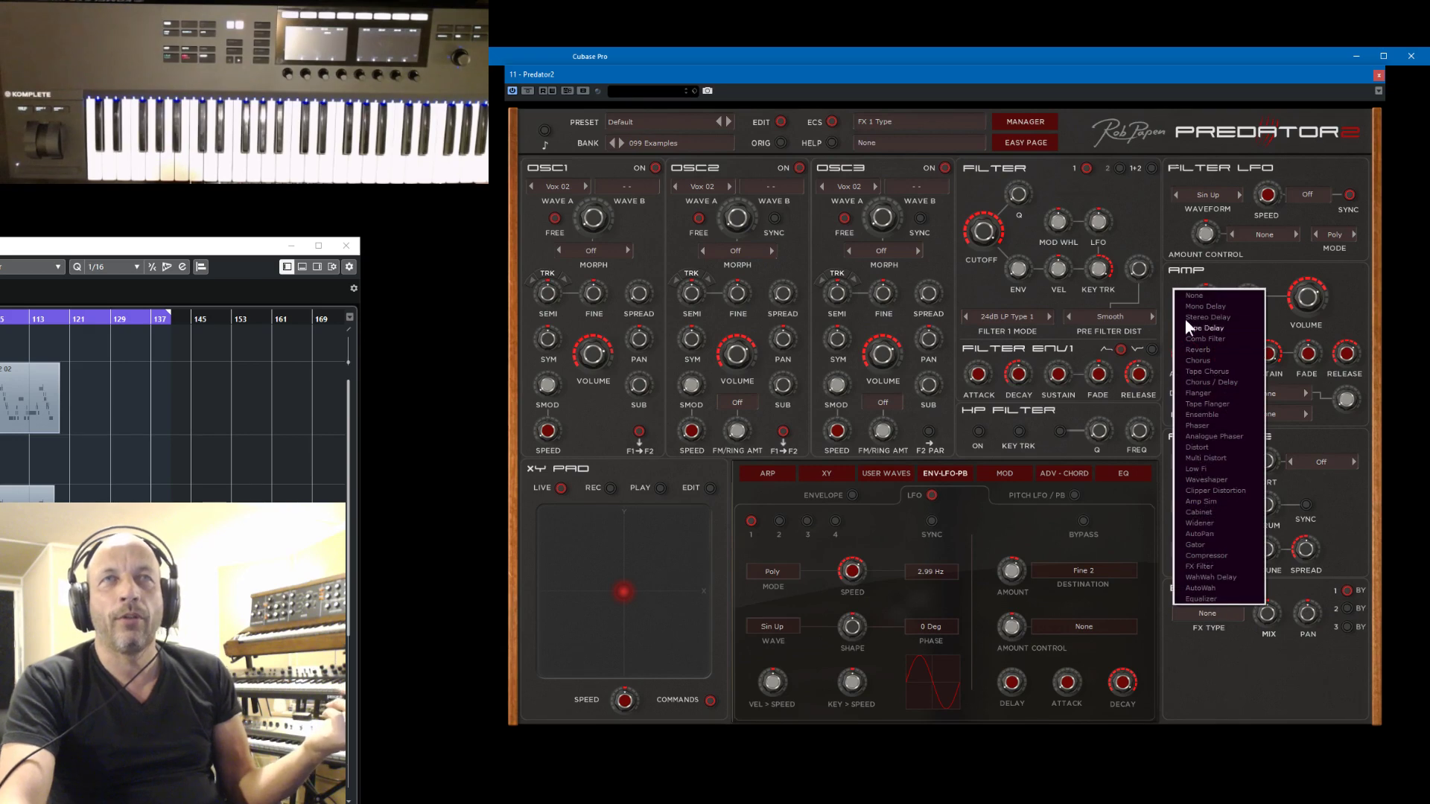
click(1228, 358)
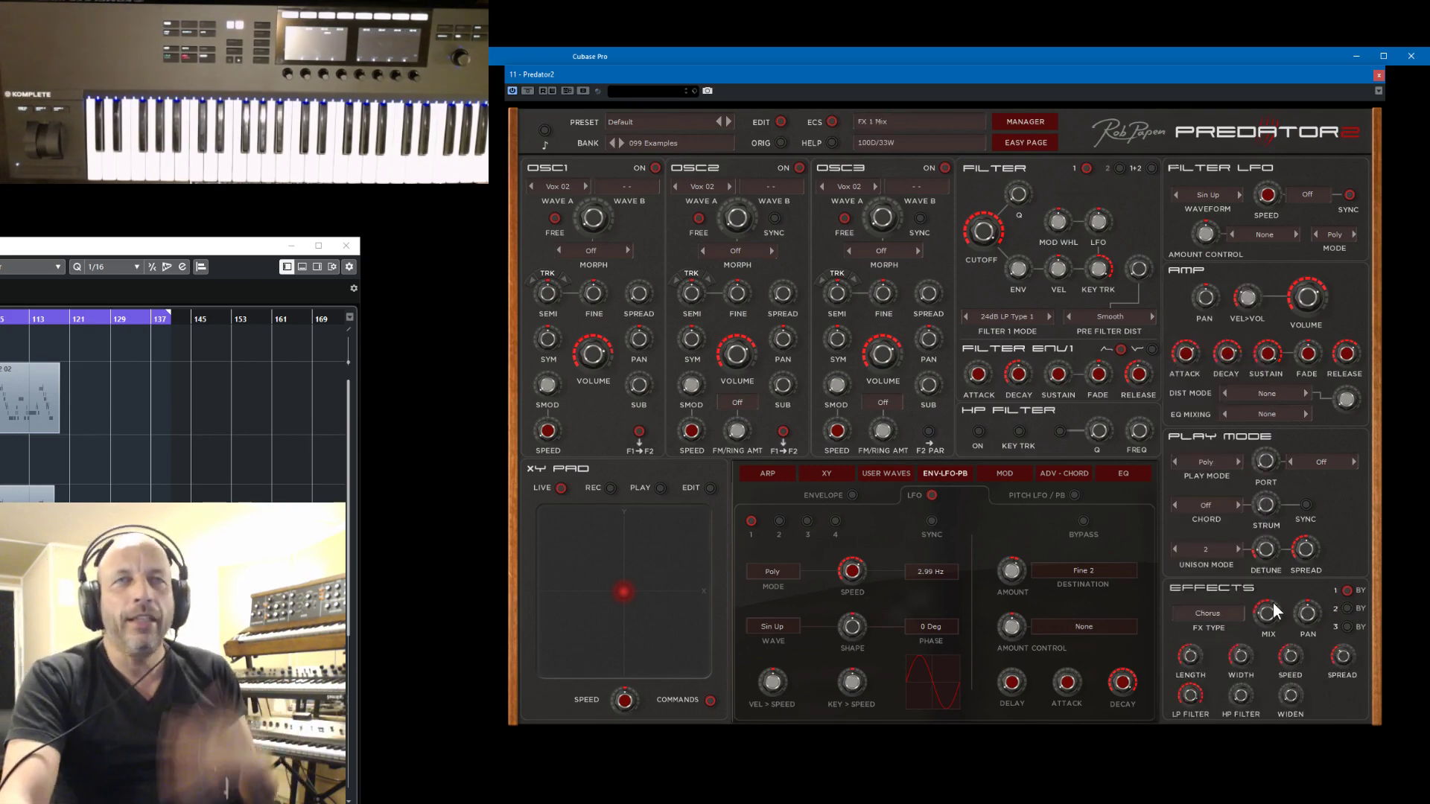
drag(1271, 615, 1280, 641)
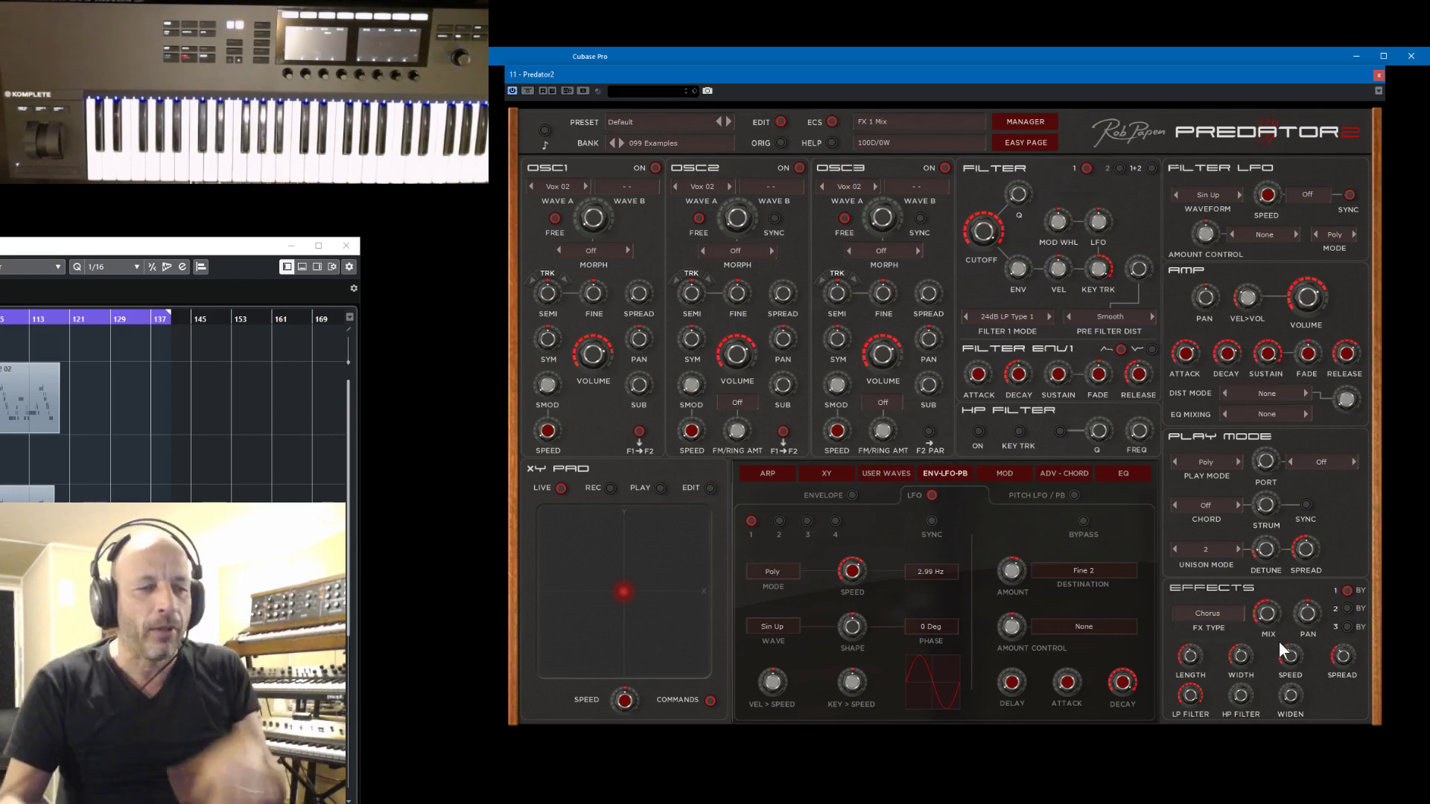
drag(1279, 641, 1267, 573)
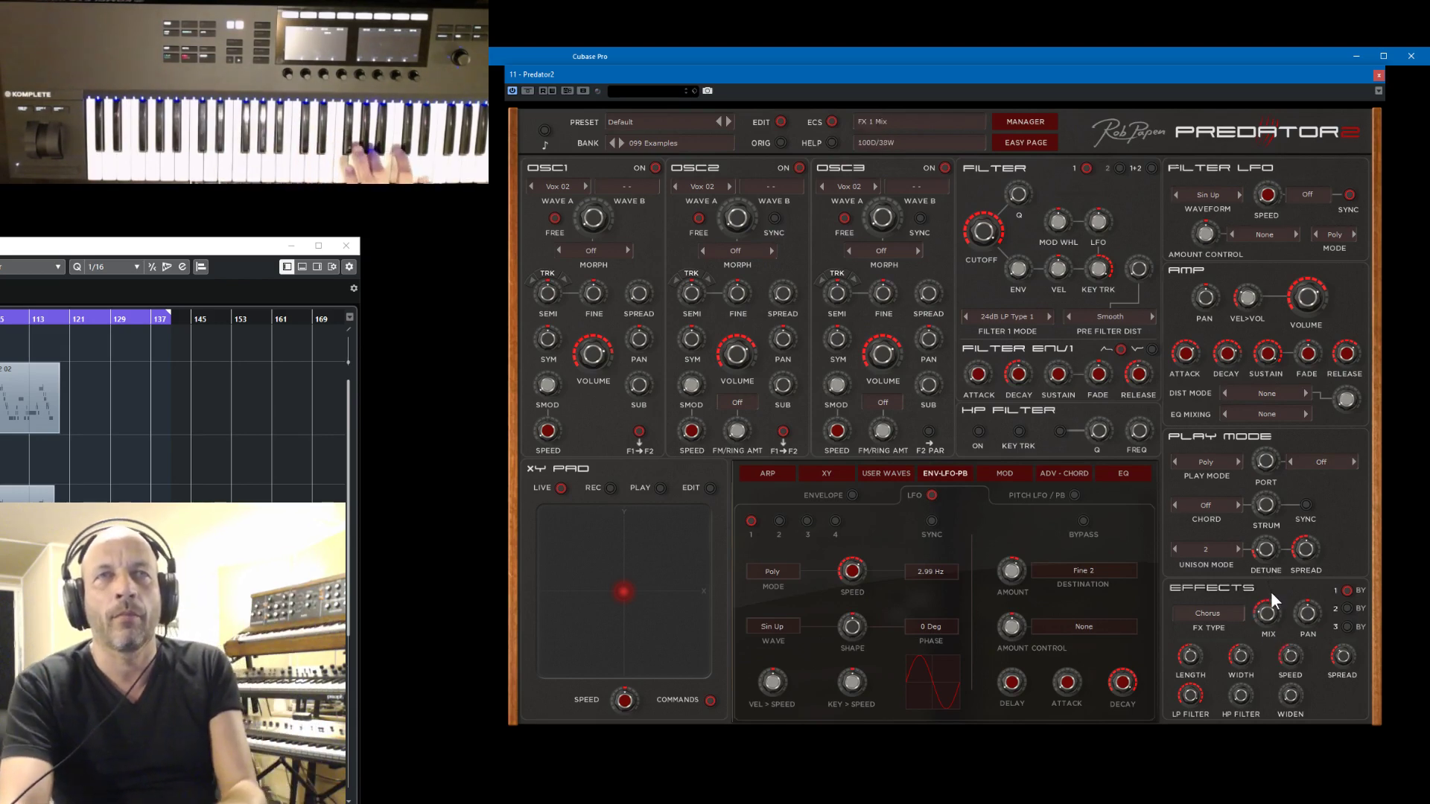
- Set effect 2 to Stereo Delay with a mix of 100D/30W
click(1346, 609)
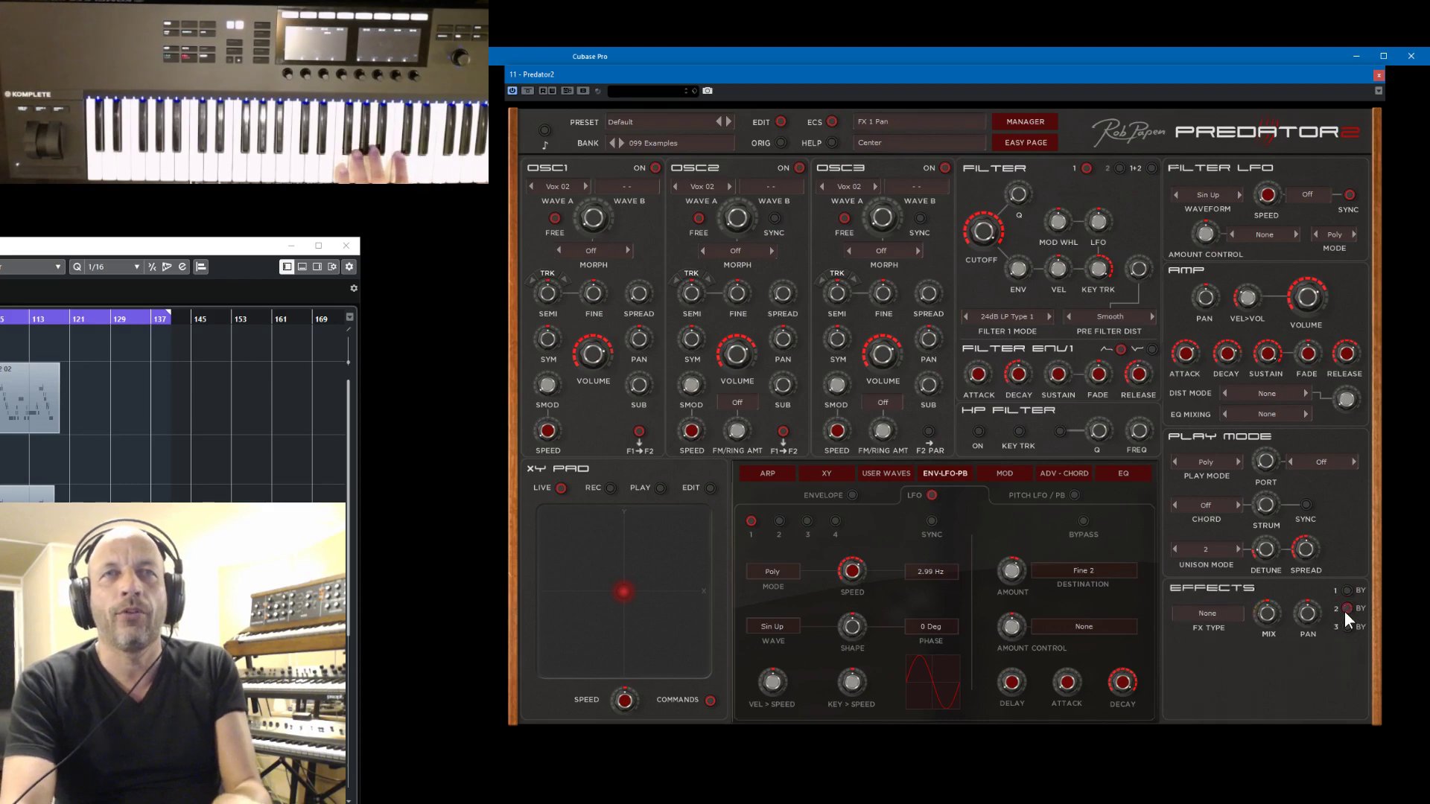
click(1212, 610)
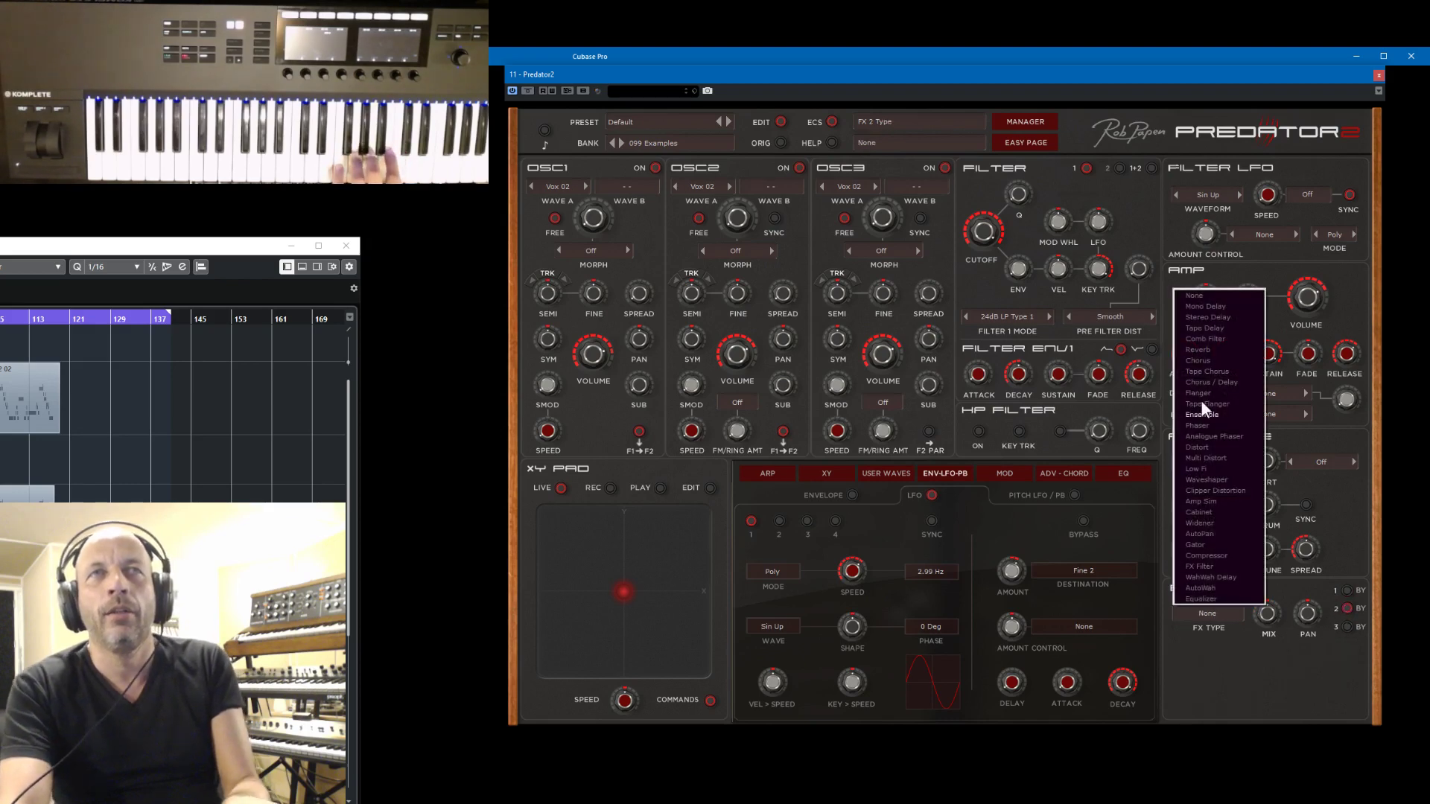
click(1207, 318)
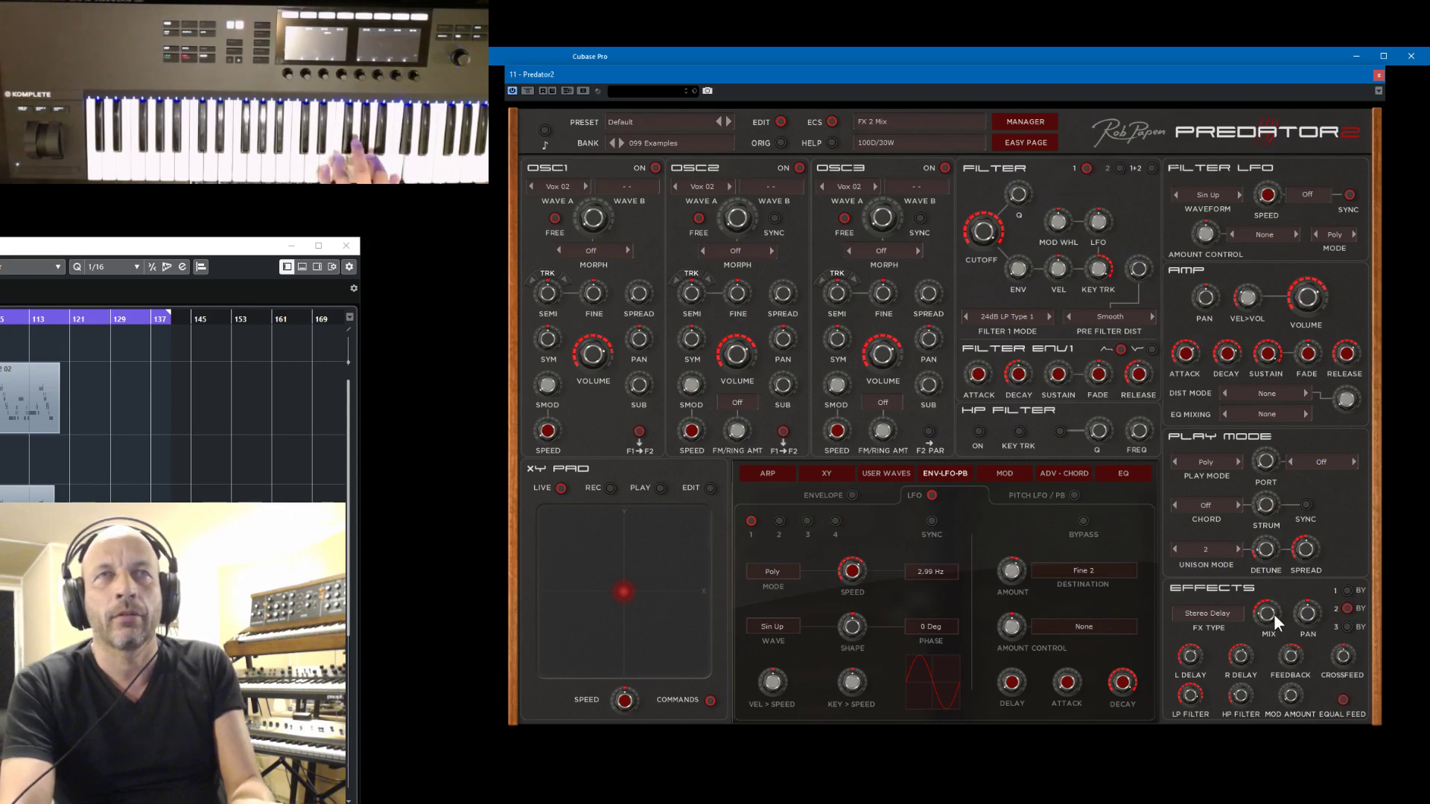
- Set effect 3 to Reverb and adjust its mix
click(1347, 626)
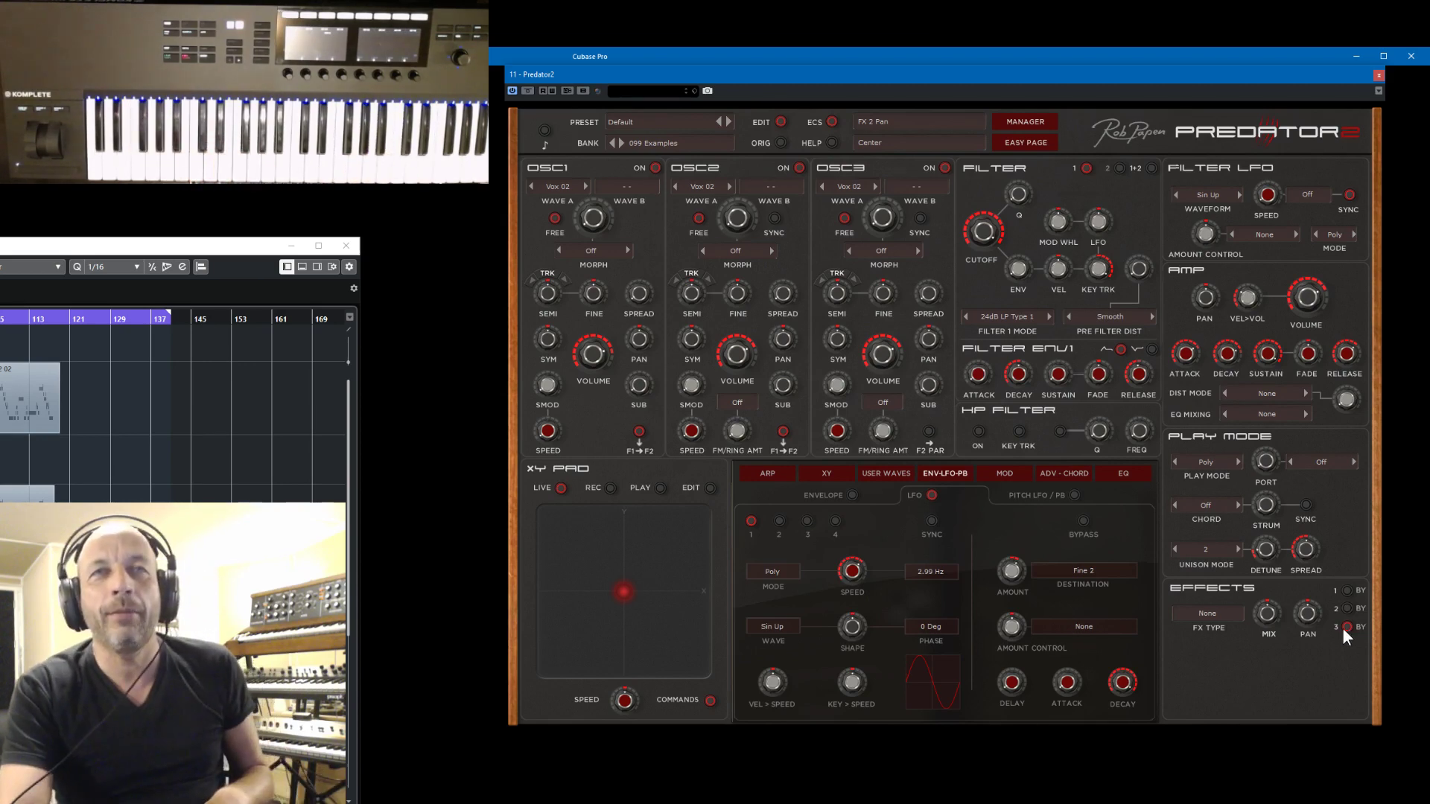
click(1204, 615)
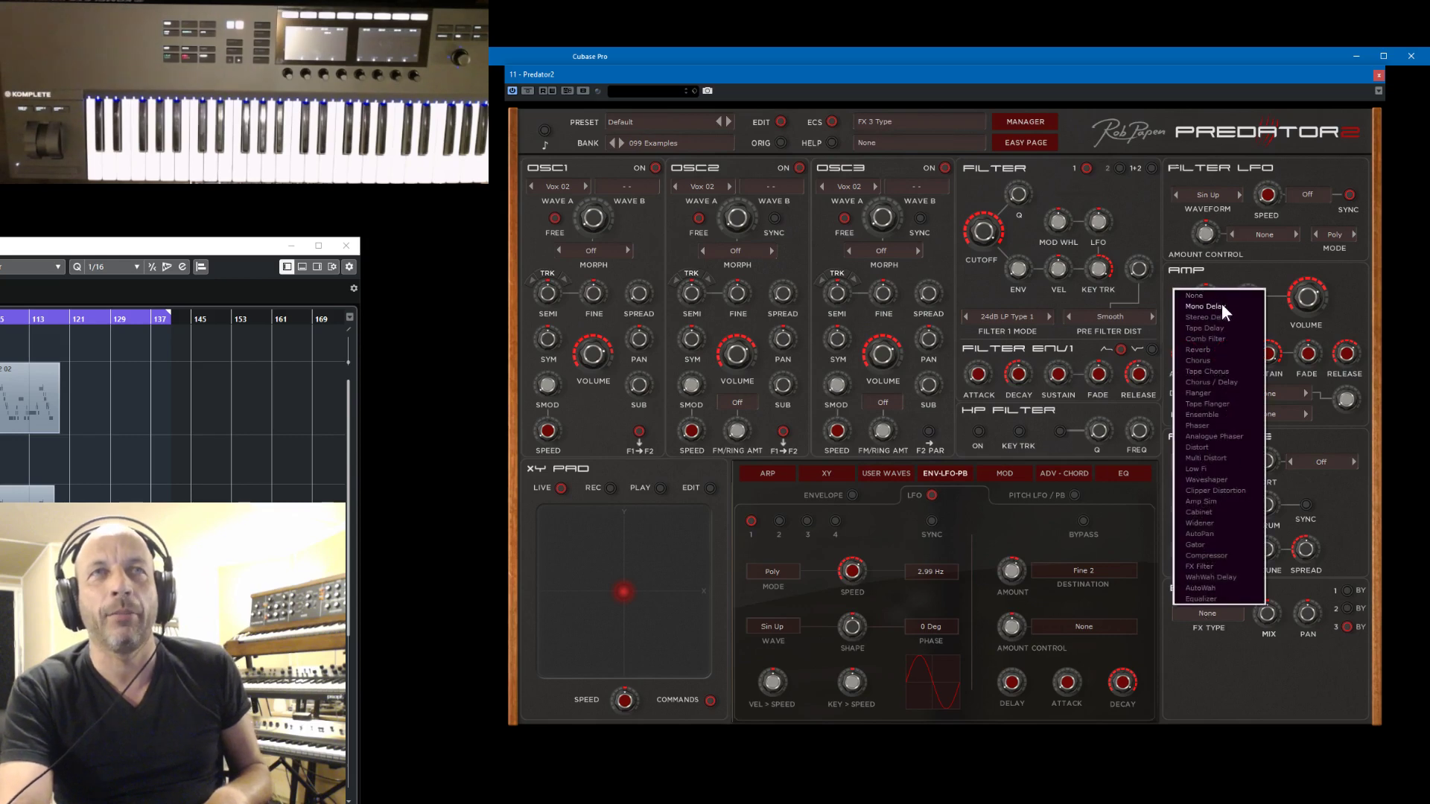
click(1225, 350)
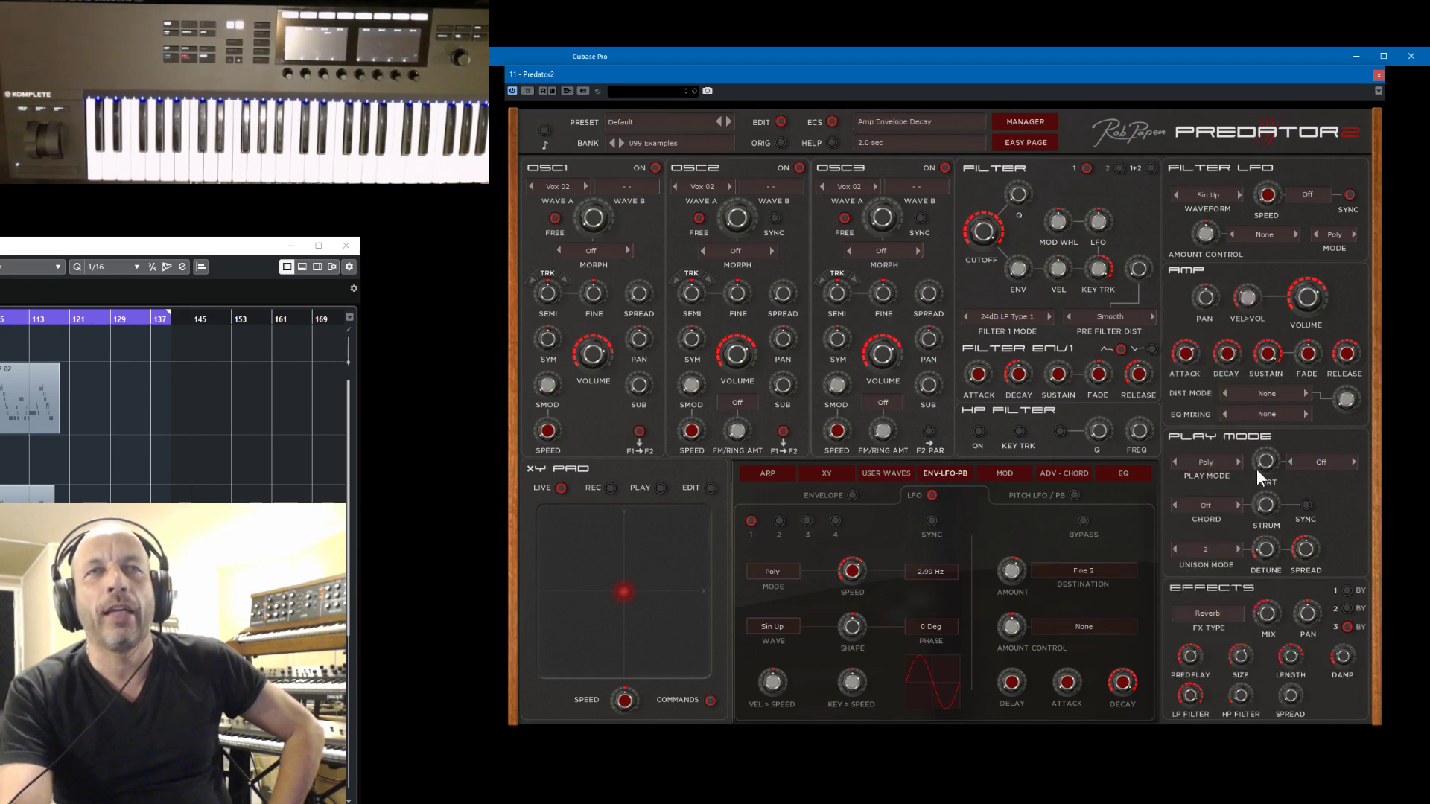
drag(1276, 700, 1269, 628)
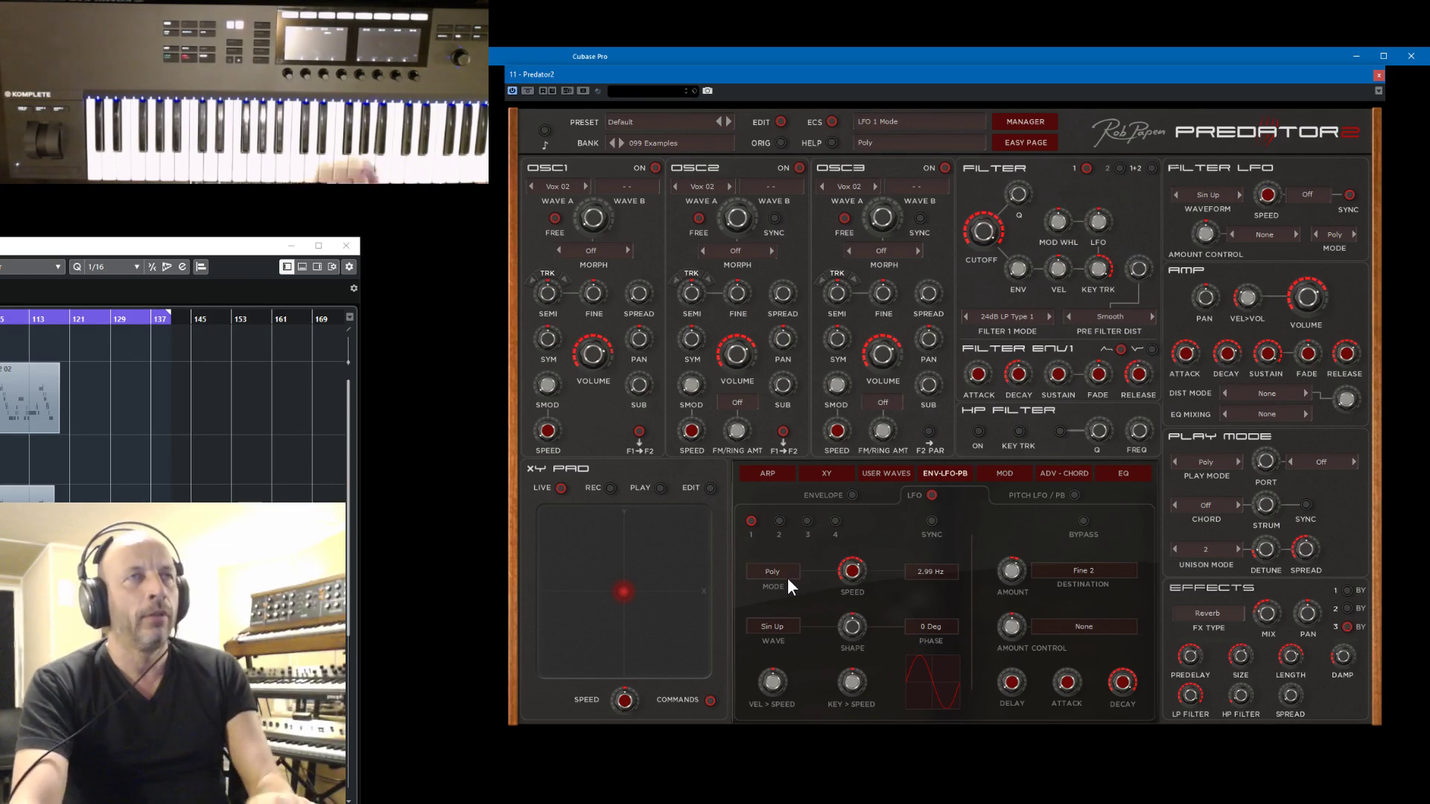
- Assign Envelope 1 to the fine tuning of oscillator 1 by choosing Fine 1 as its destination
click(850, 497)
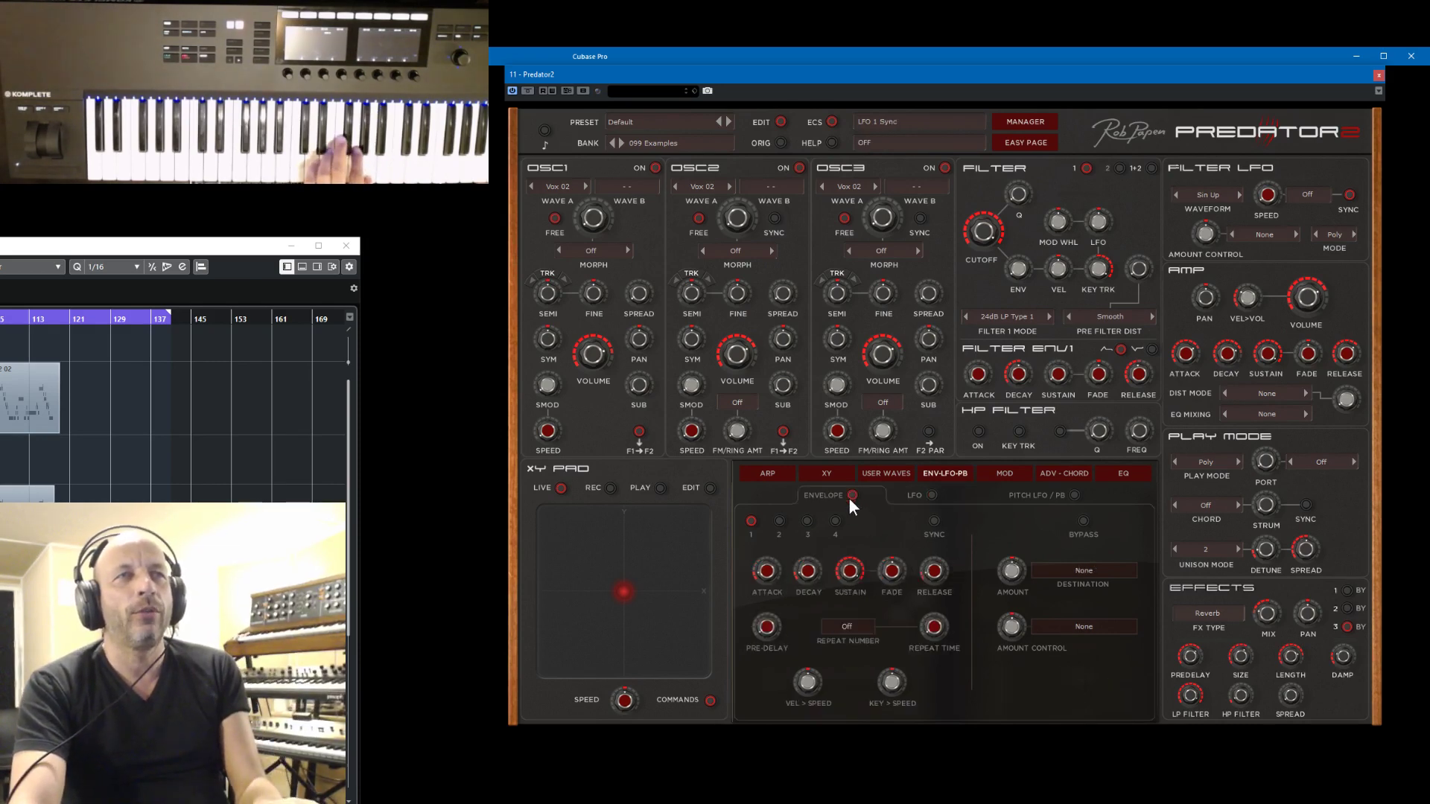
click(1087, 570)
mouse_move(1088, 591)
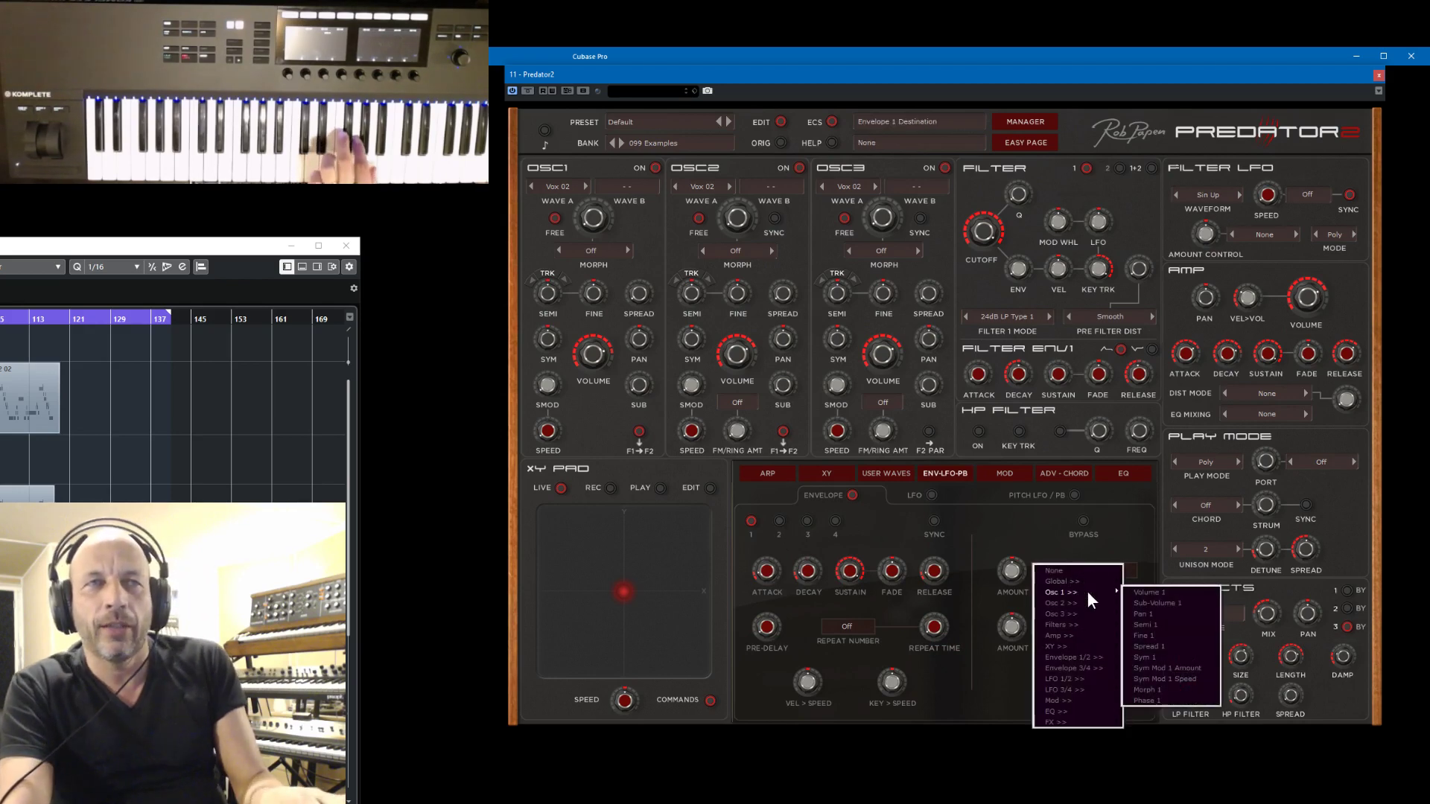
click(1156, 633)
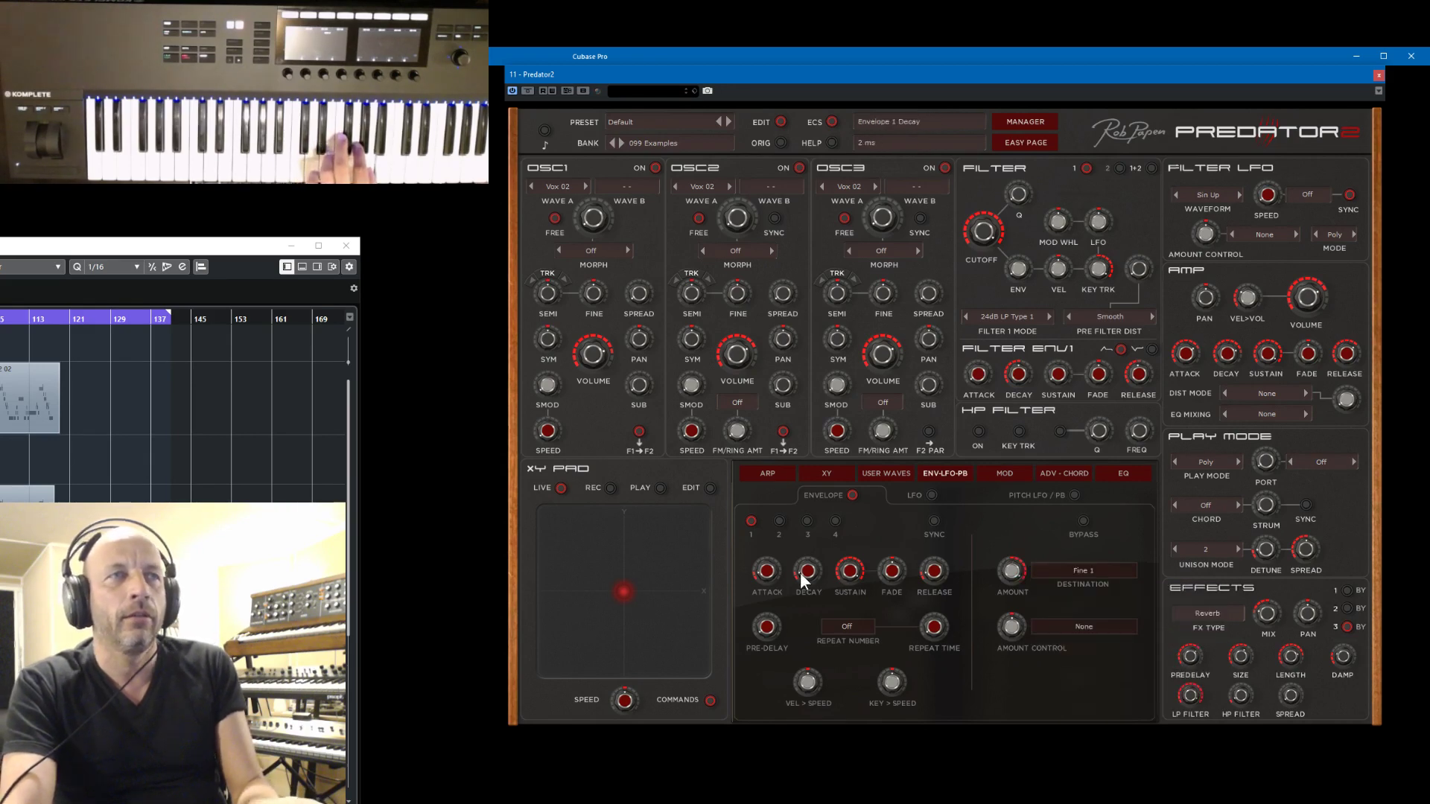
- Turn down Envelope 1's sustain, set its decay to 1.2 sec and give it a negative modulation amount
drag(850, 571, 845, 593)
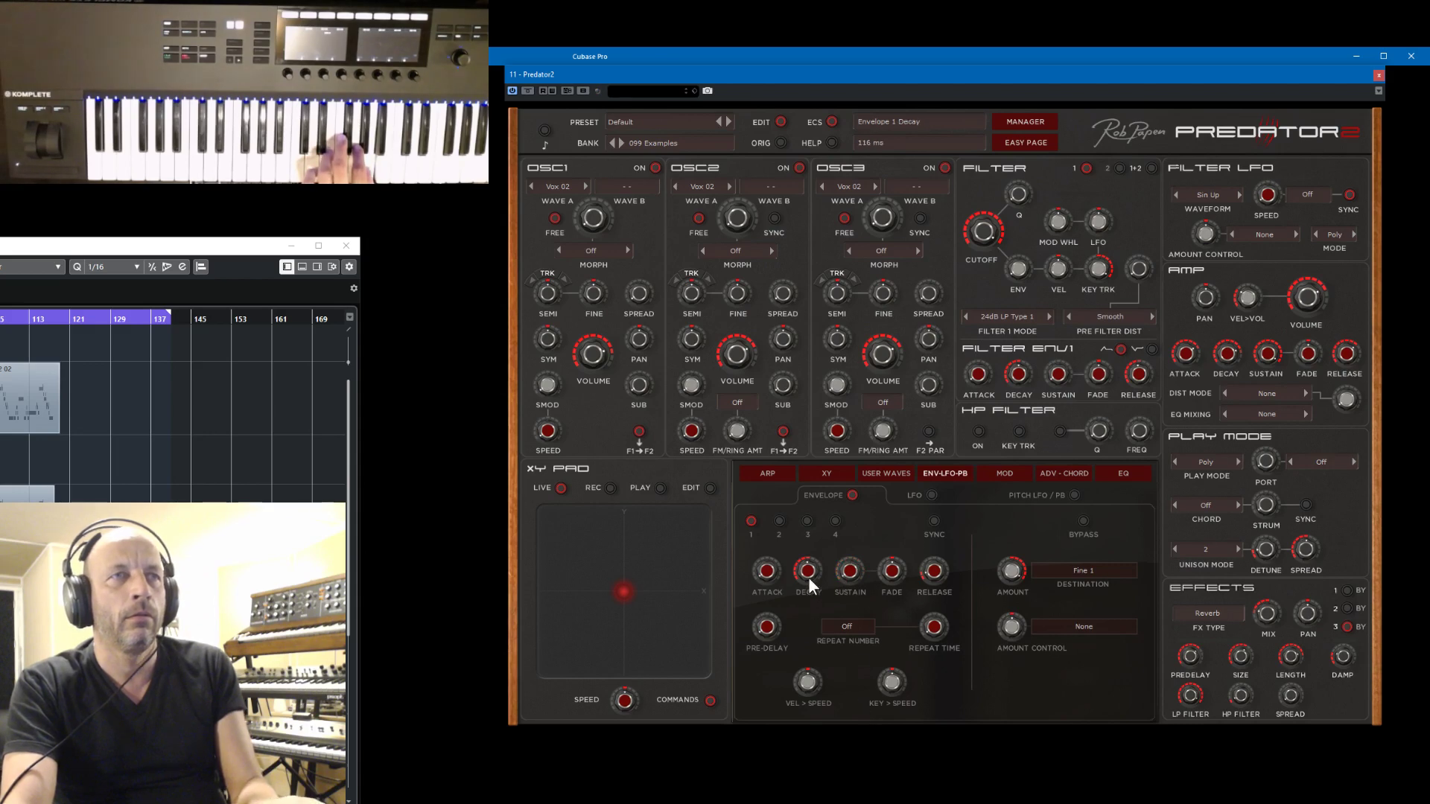
drag(813, 556, 813, 550)
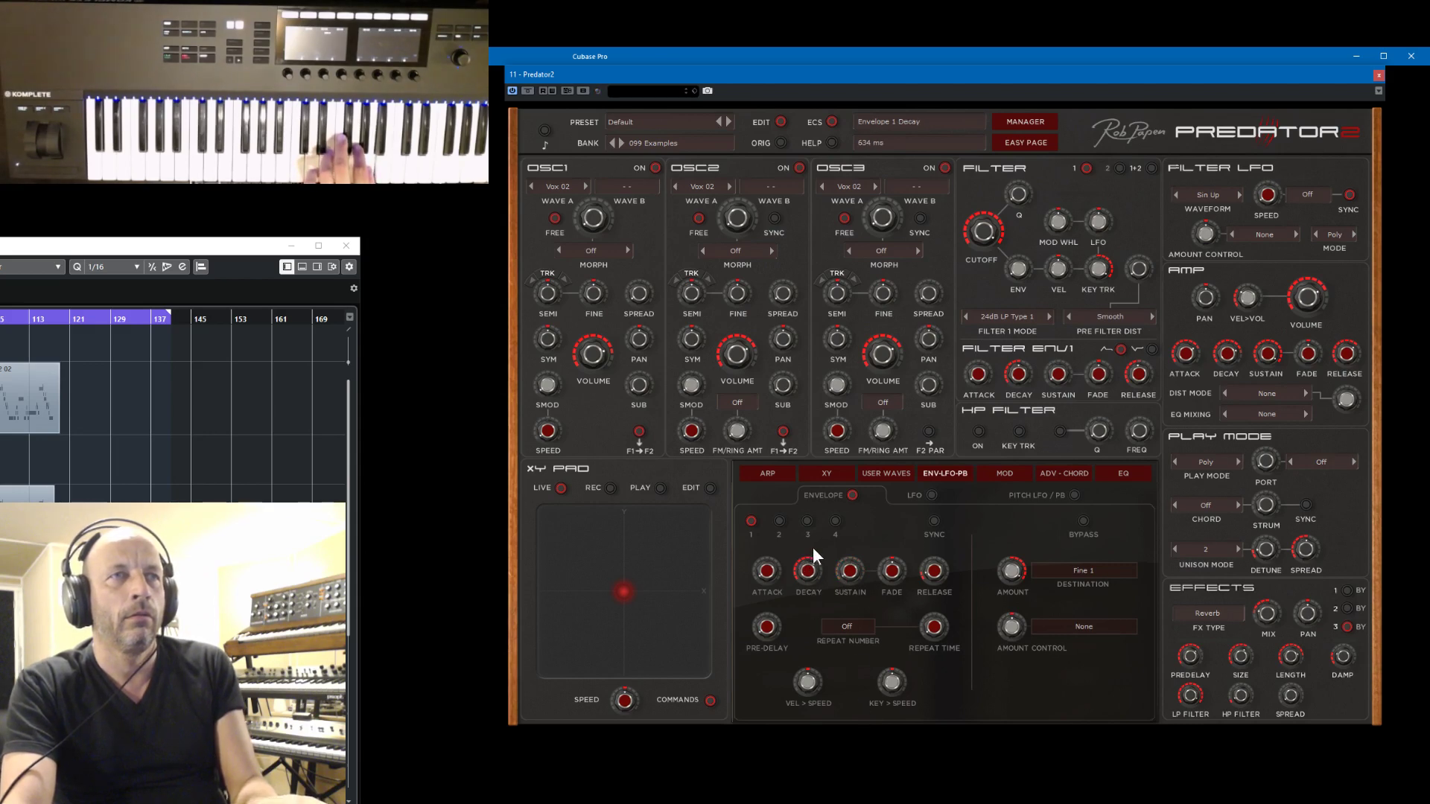
drag(1013, 613, 1019, 689)
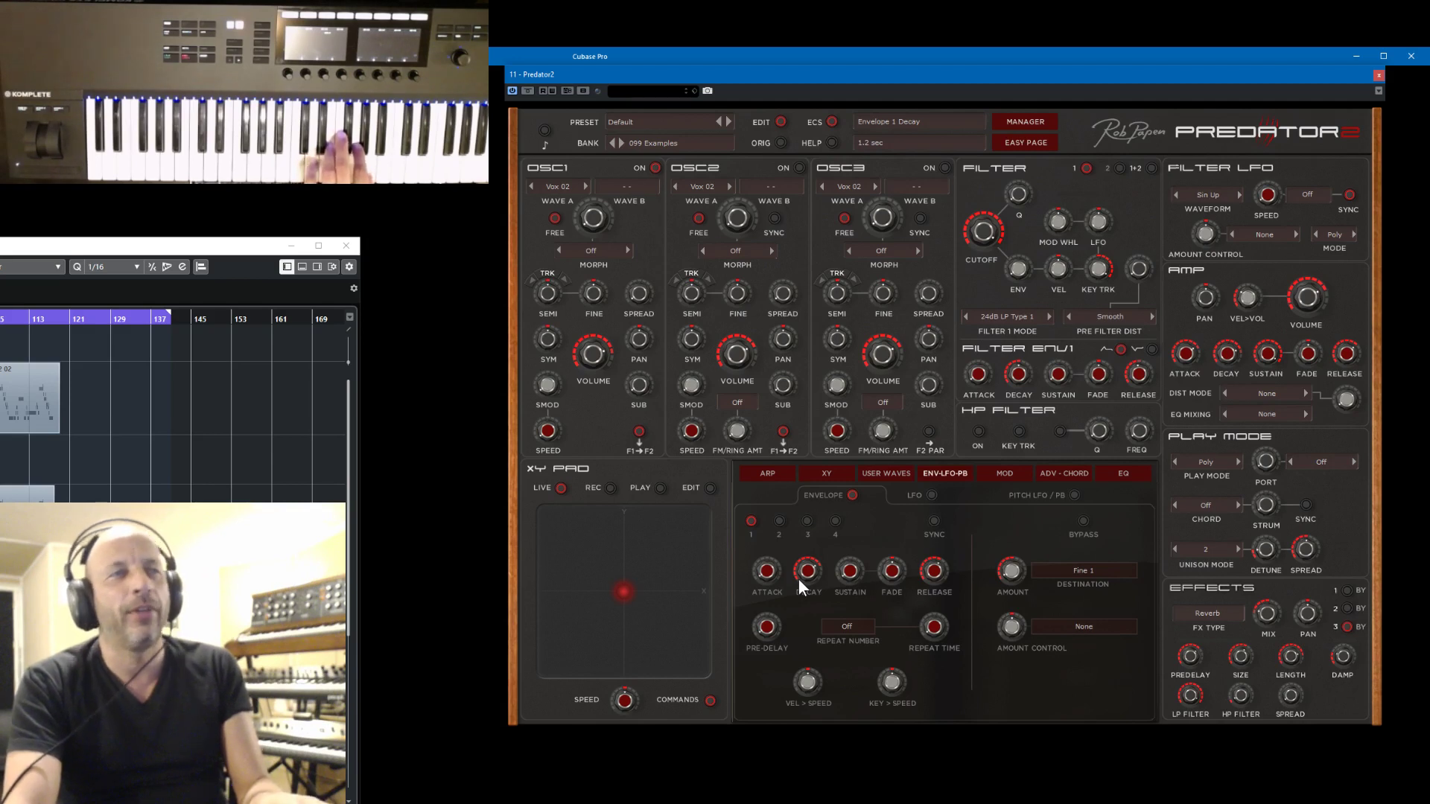
scroll(808, 580, down, 3)
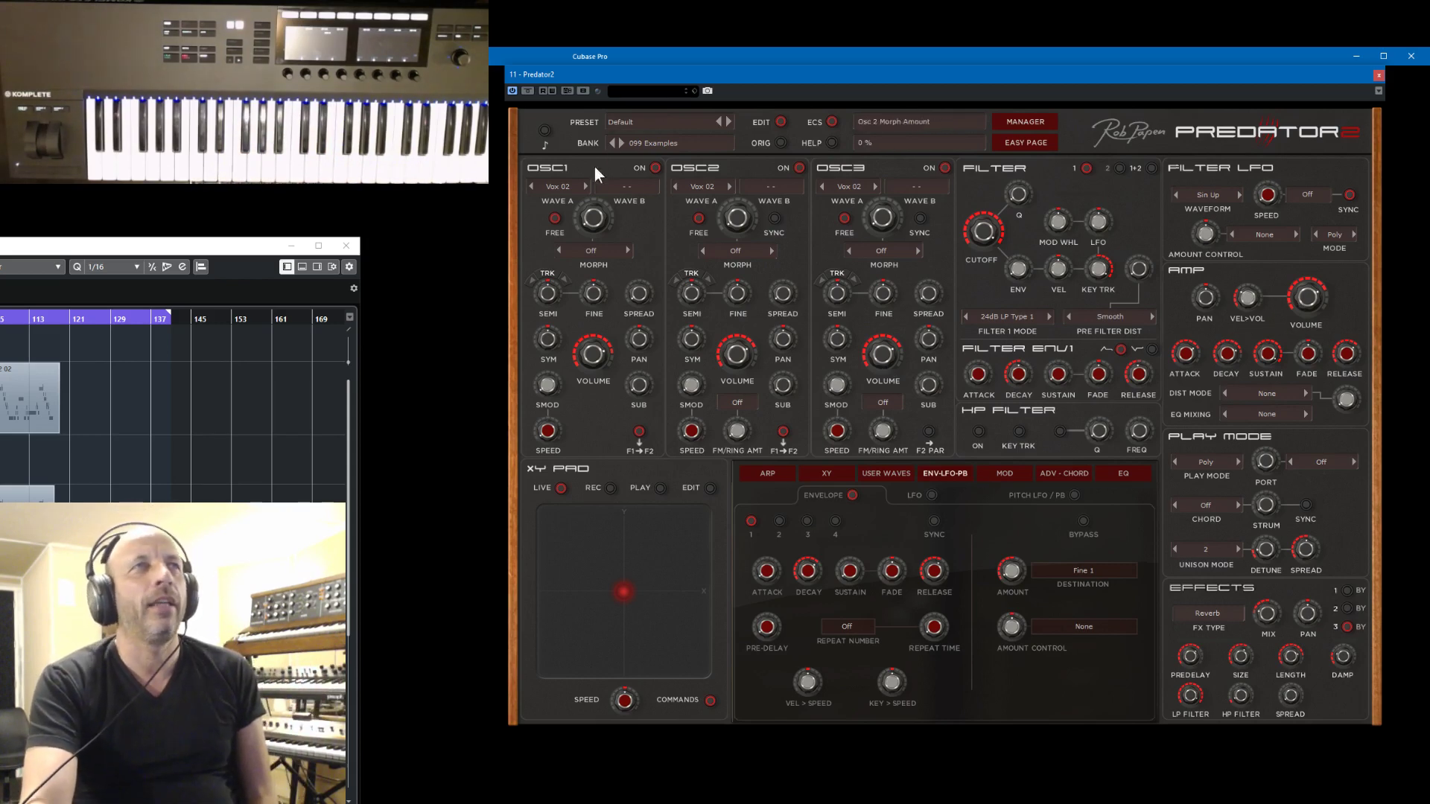
- Save the sound as a preset named "Another Vox2"
click(633, 122)
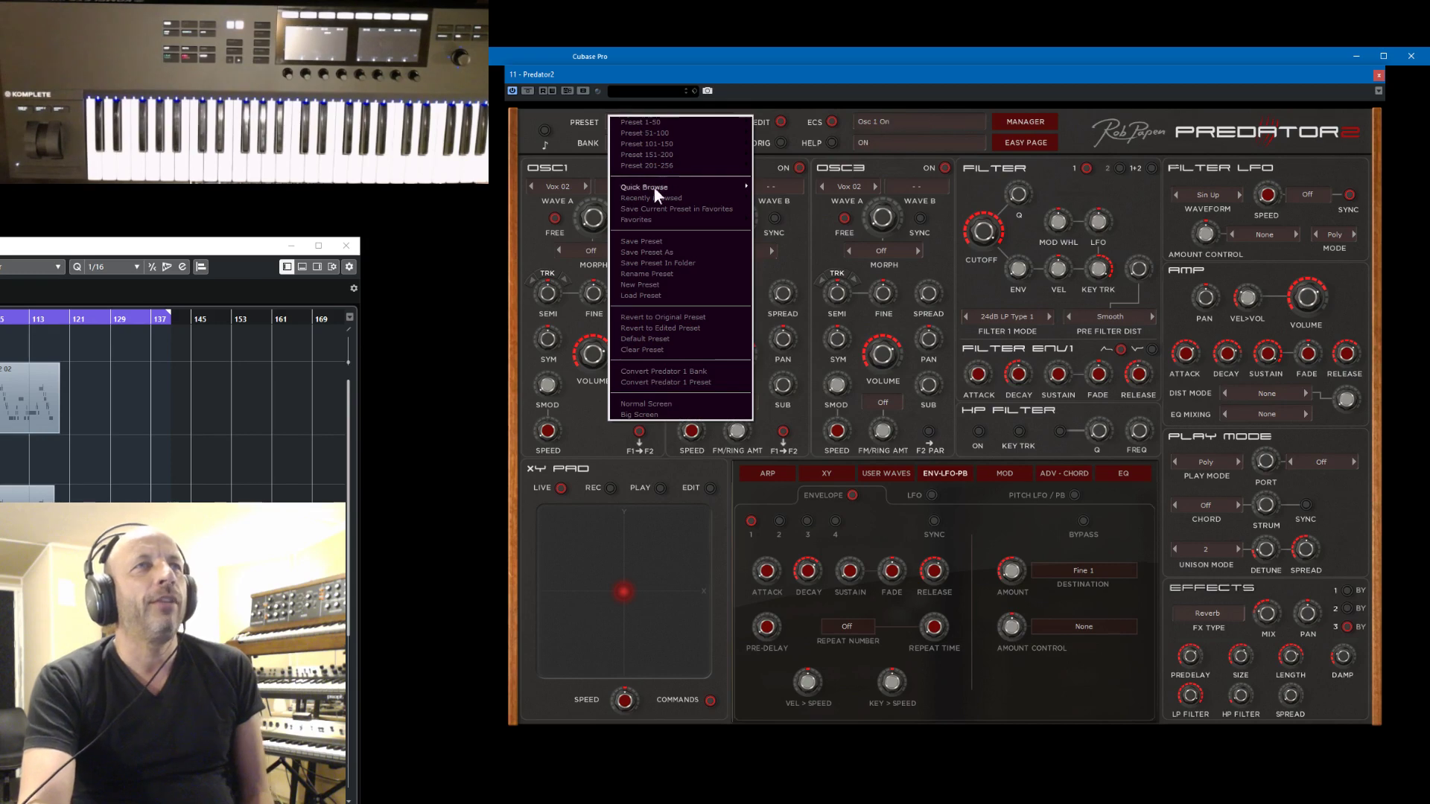
click(652, 254)
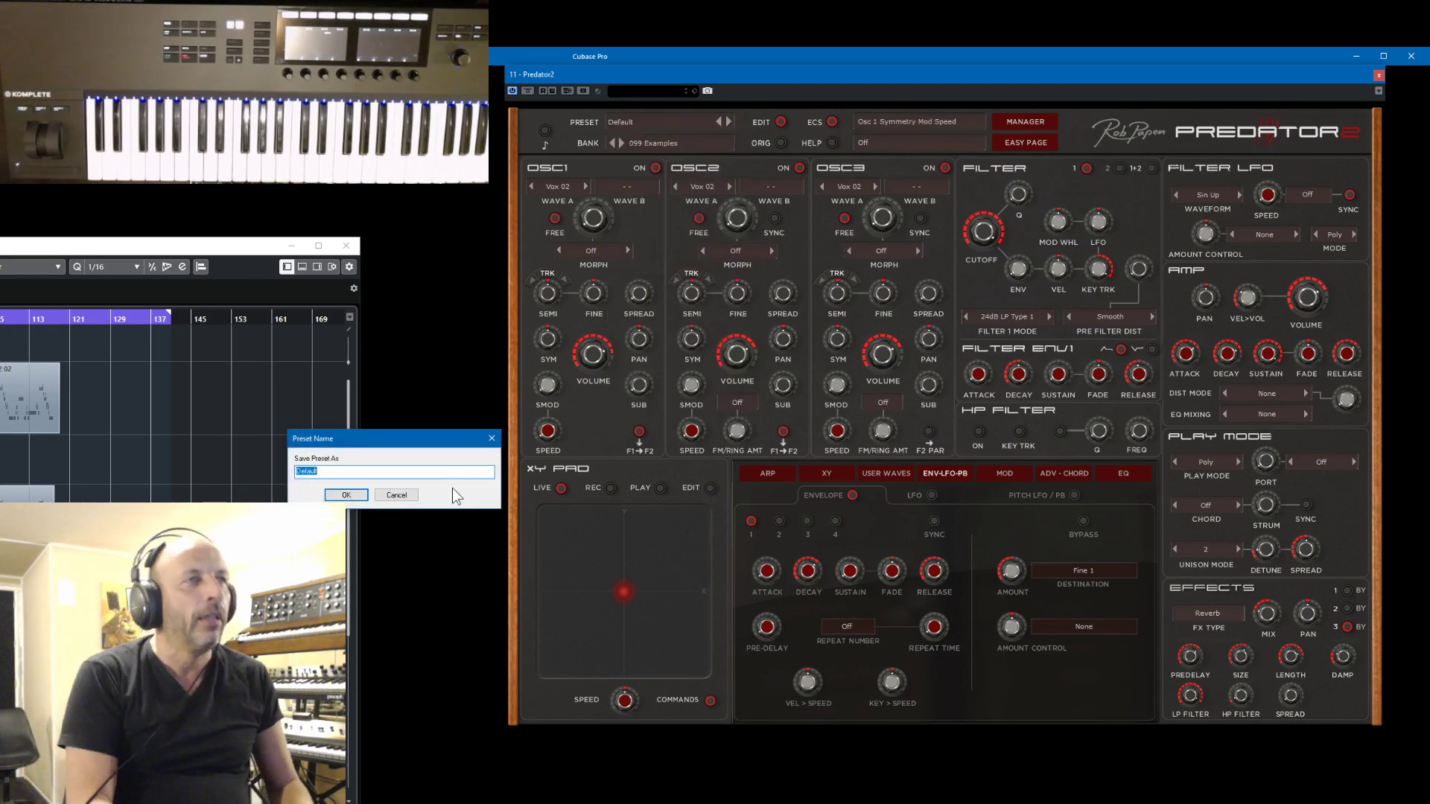
text(Another Vox2)
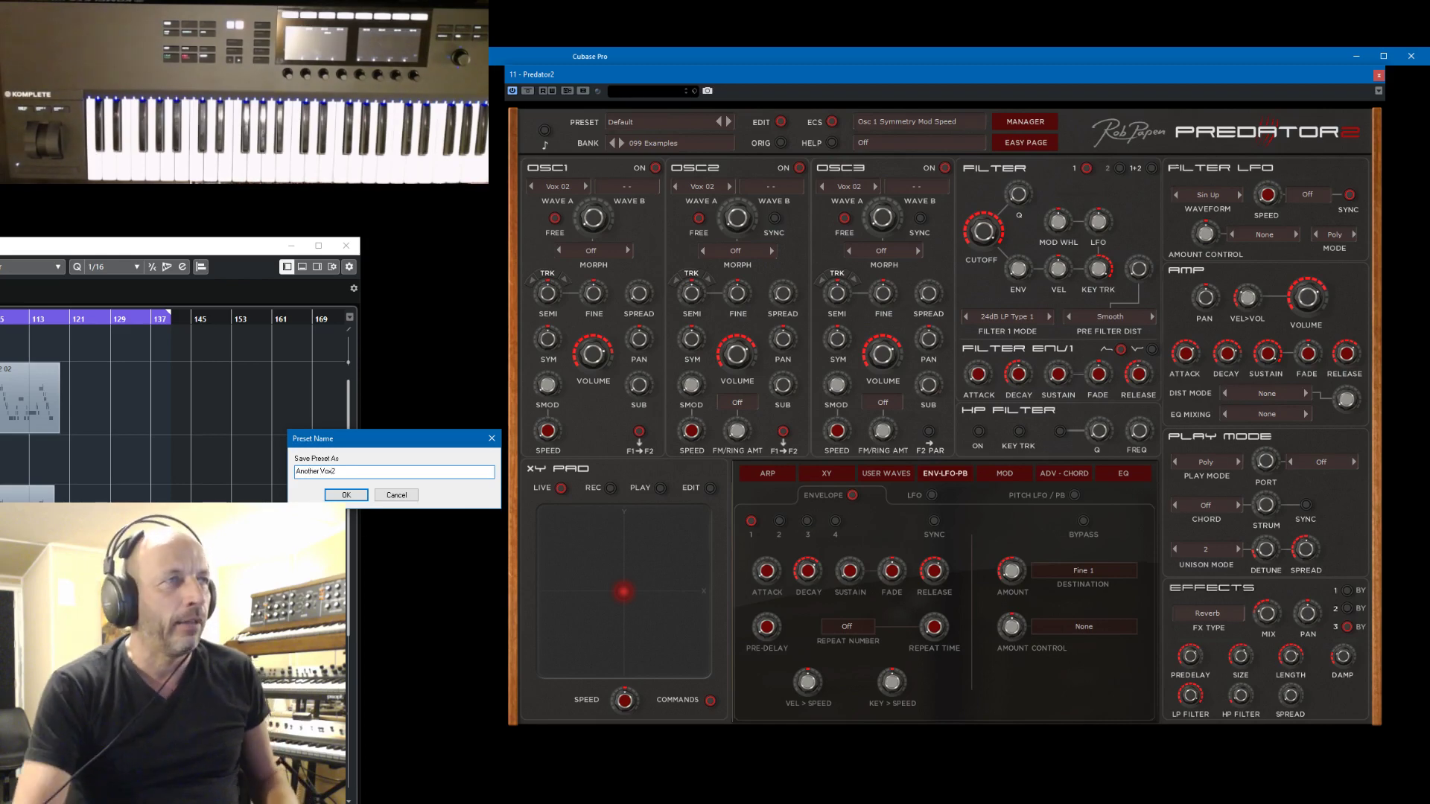
click(347, 496)
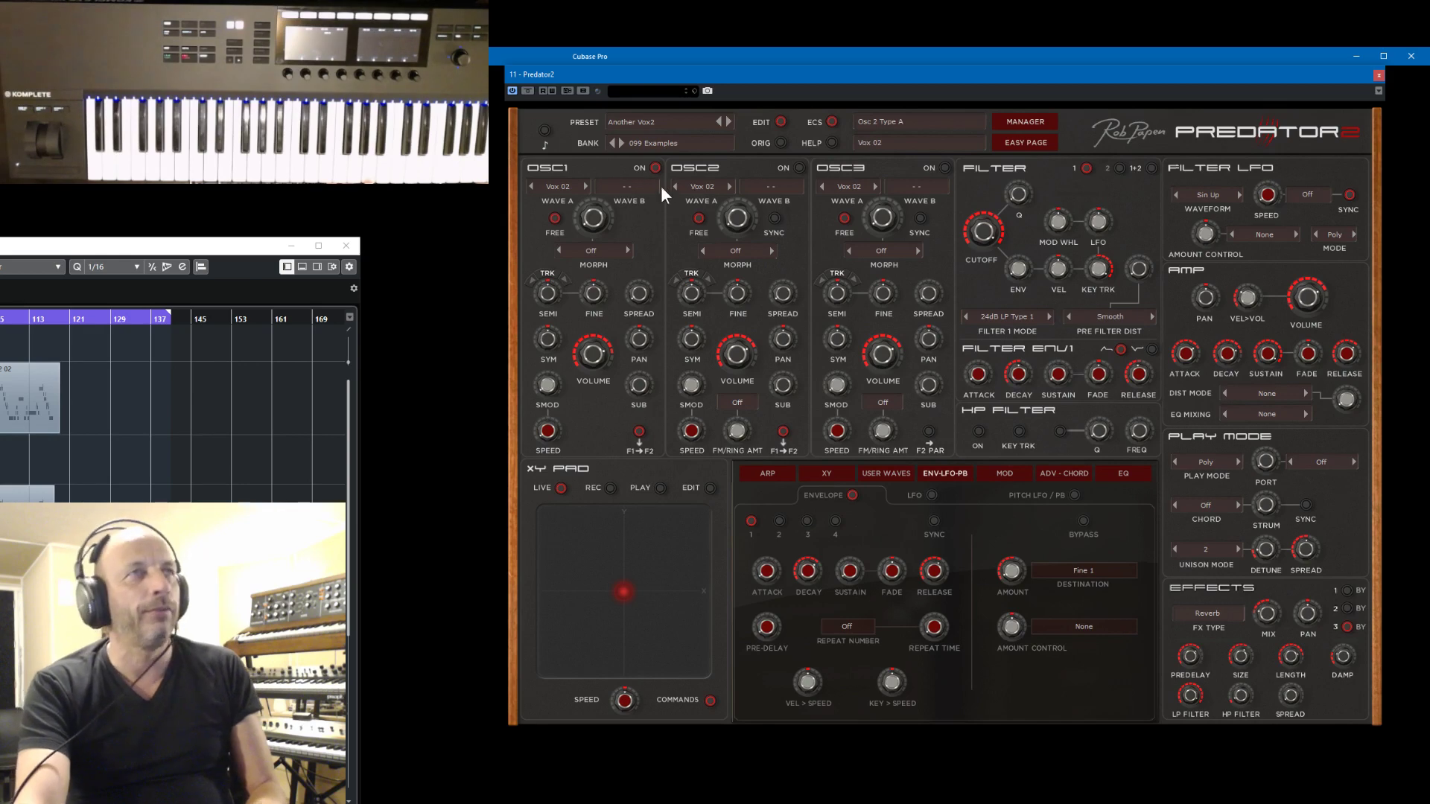
- Set oscillator 1 to Morph mode with Vox 03 as wave B and a morph amount of 0 %
click(598, 253)
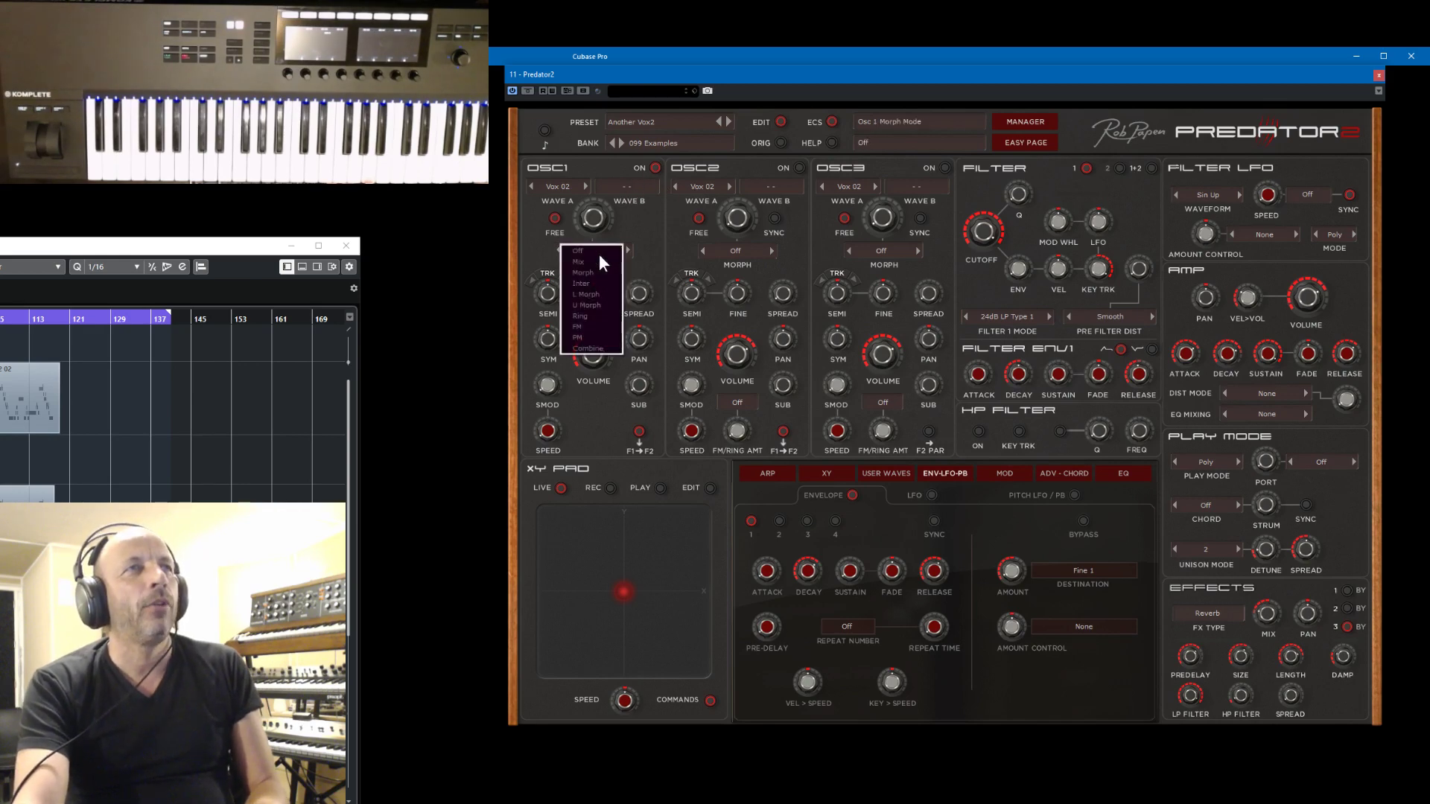
click(602, 270)
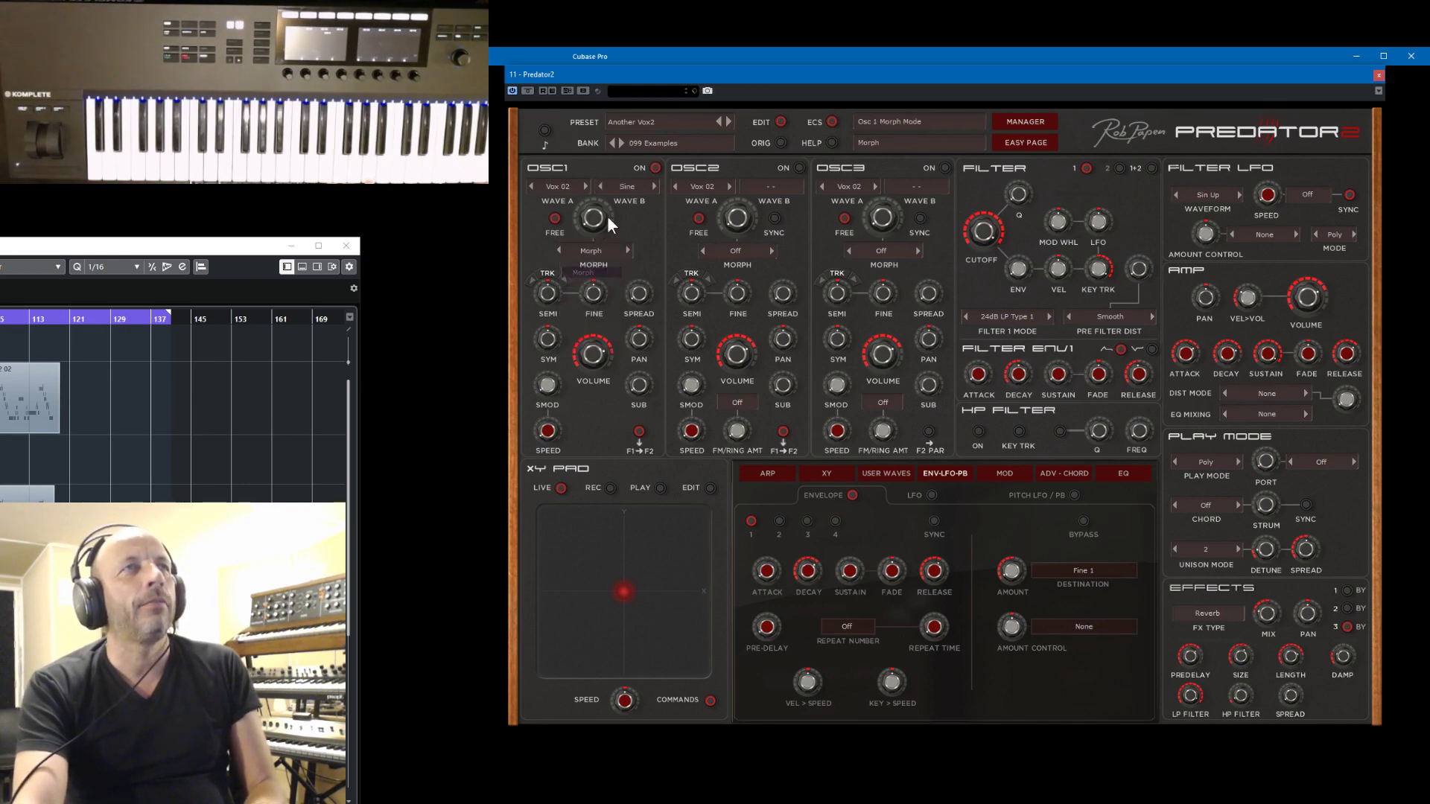
click(628, 187)
mouse_move(636, 185)
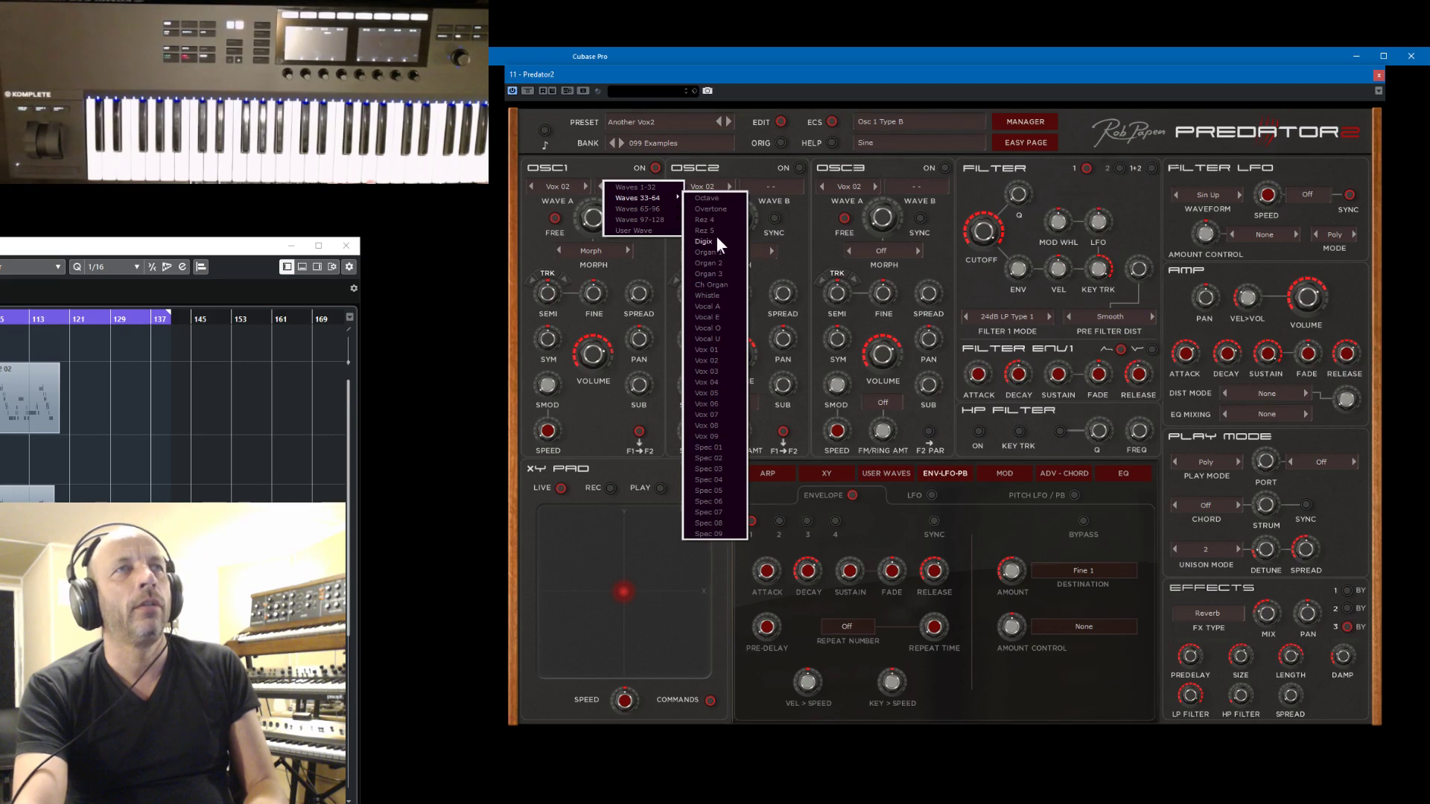
click(717, 383)
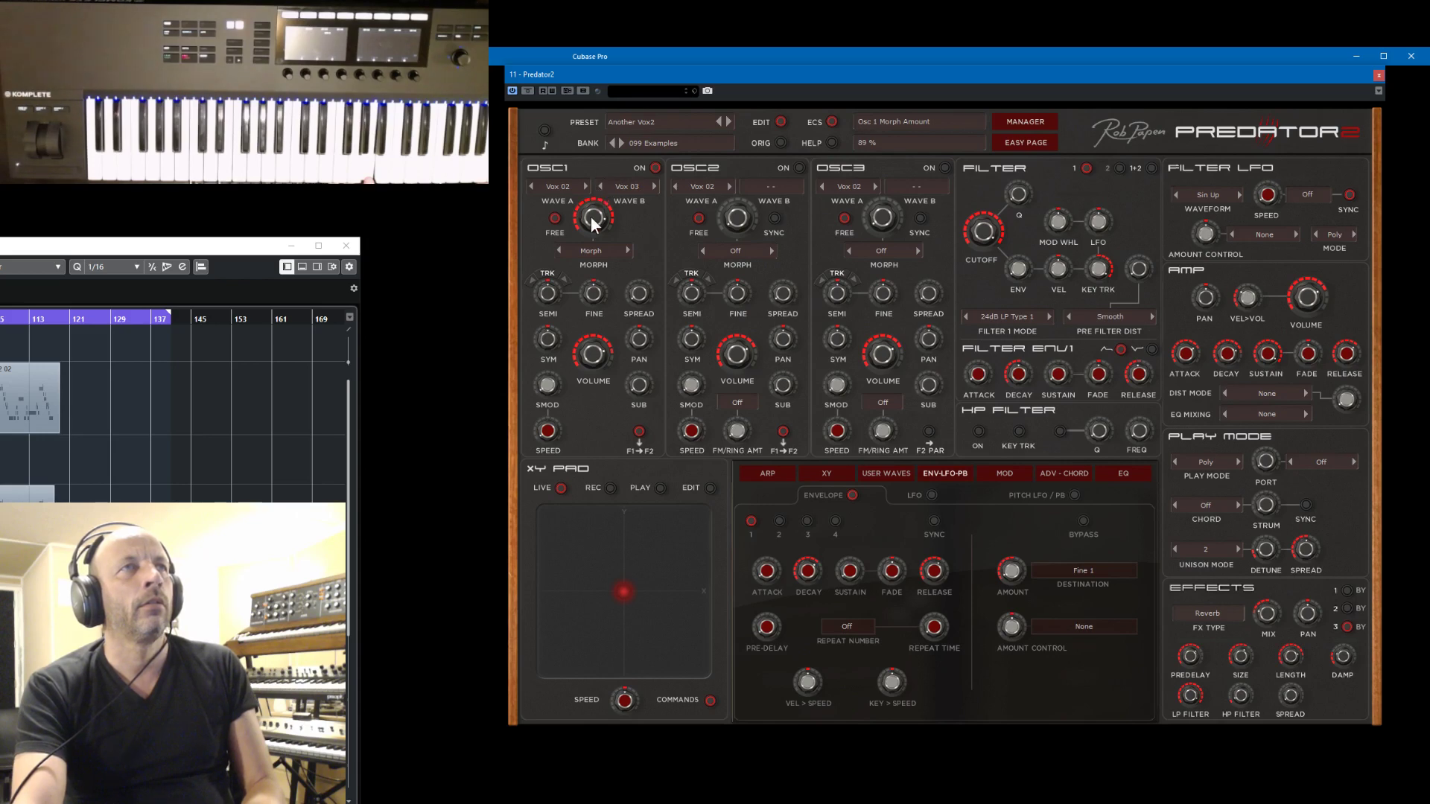
drag(593, 218, 606, 247)
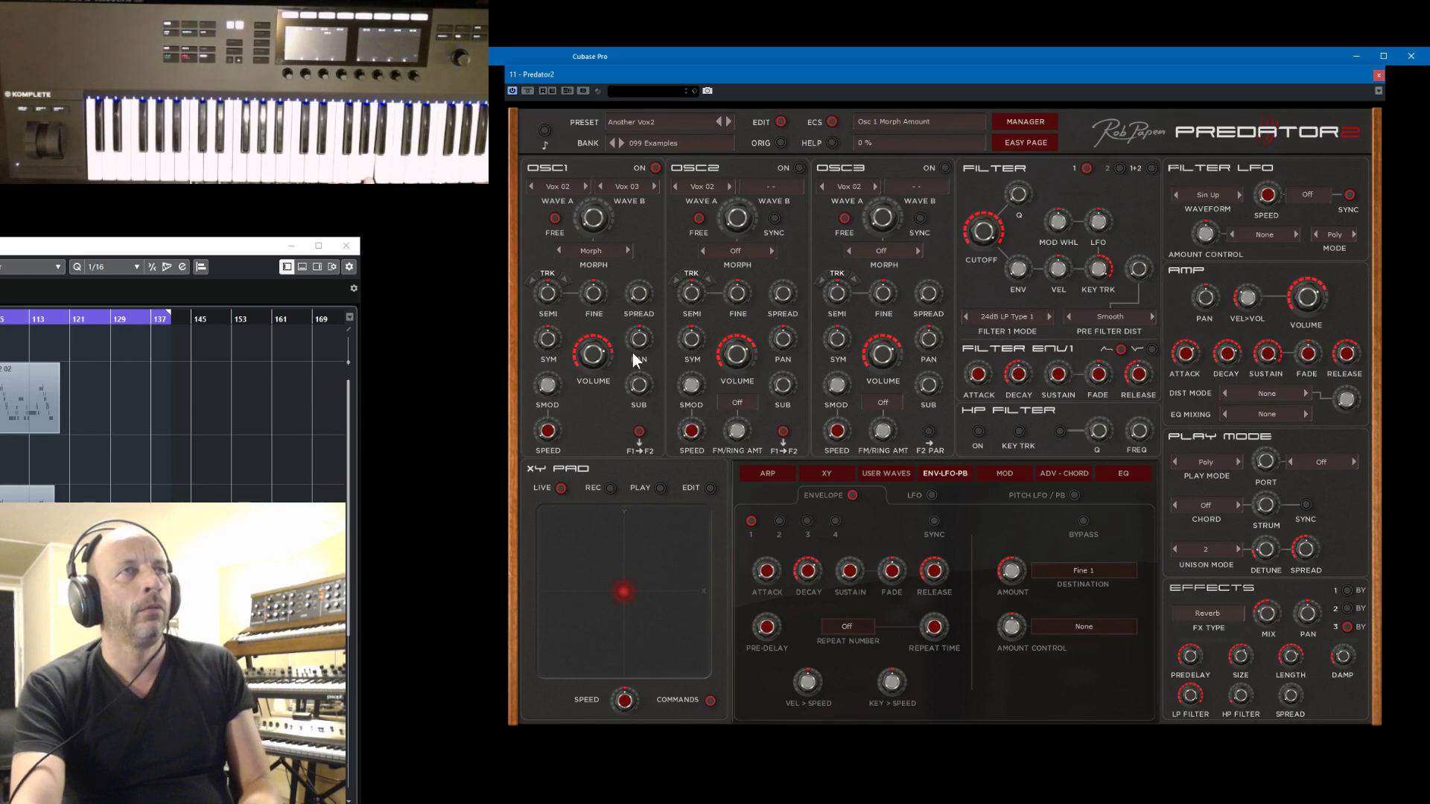
- Record an XY pad movement from the centre to X -100%, Y -6%, and set the pad to playback with editing on
click(602, 489)
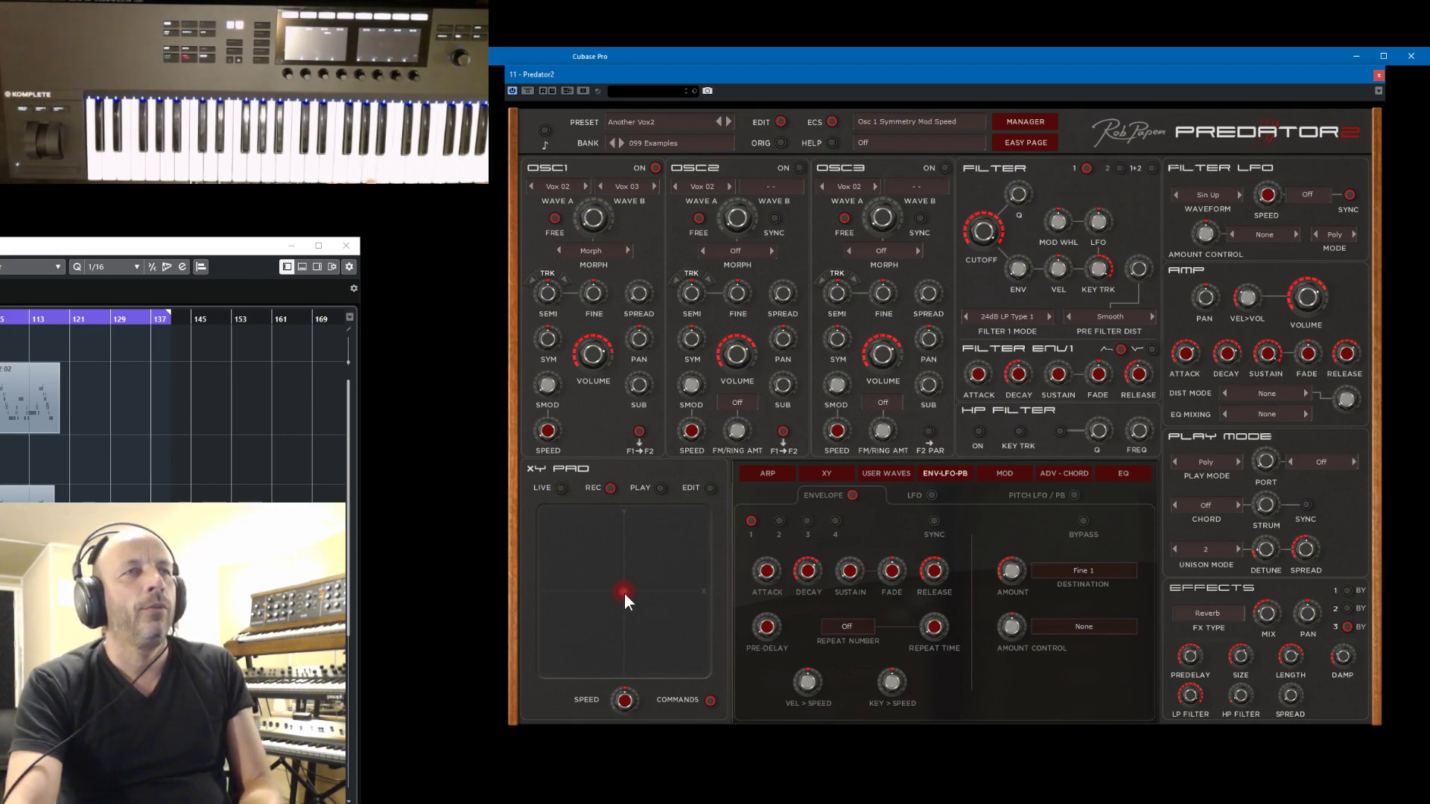
drag(624, 592, 530, 595)
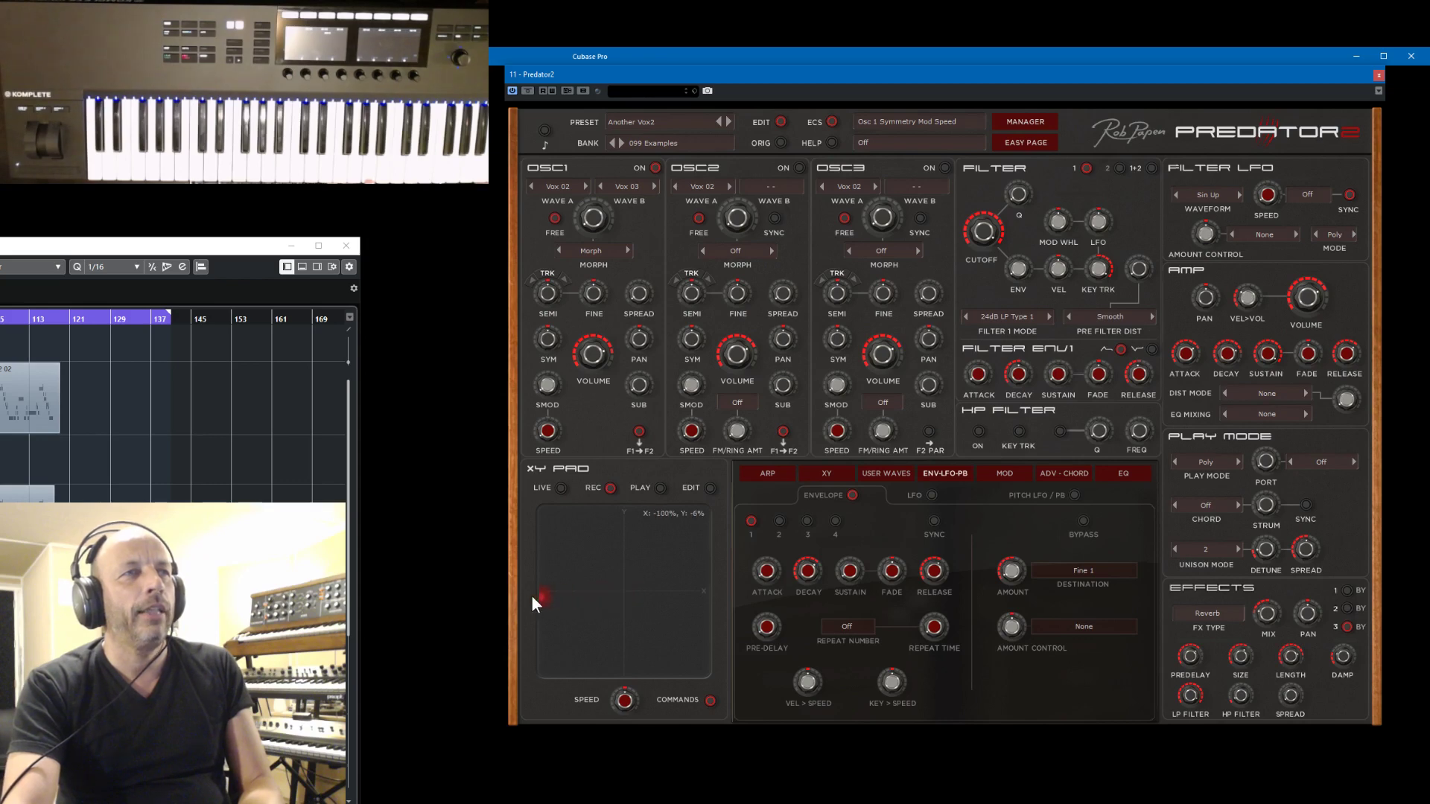
click(653, 490)
click(709, 488)
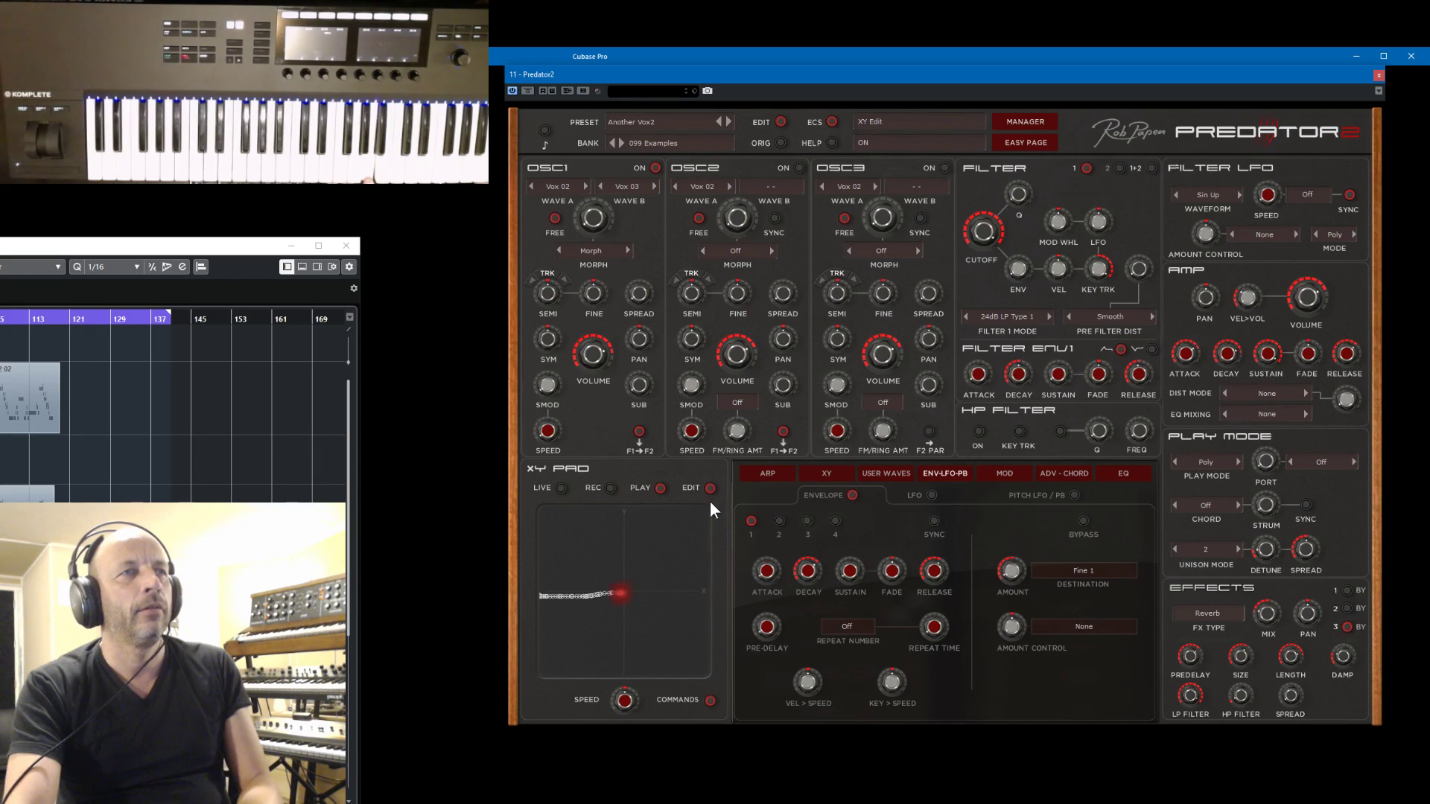
- Assign X Mod 1 to Morph 1 and raise its amount to a positive value
click(825, 474)
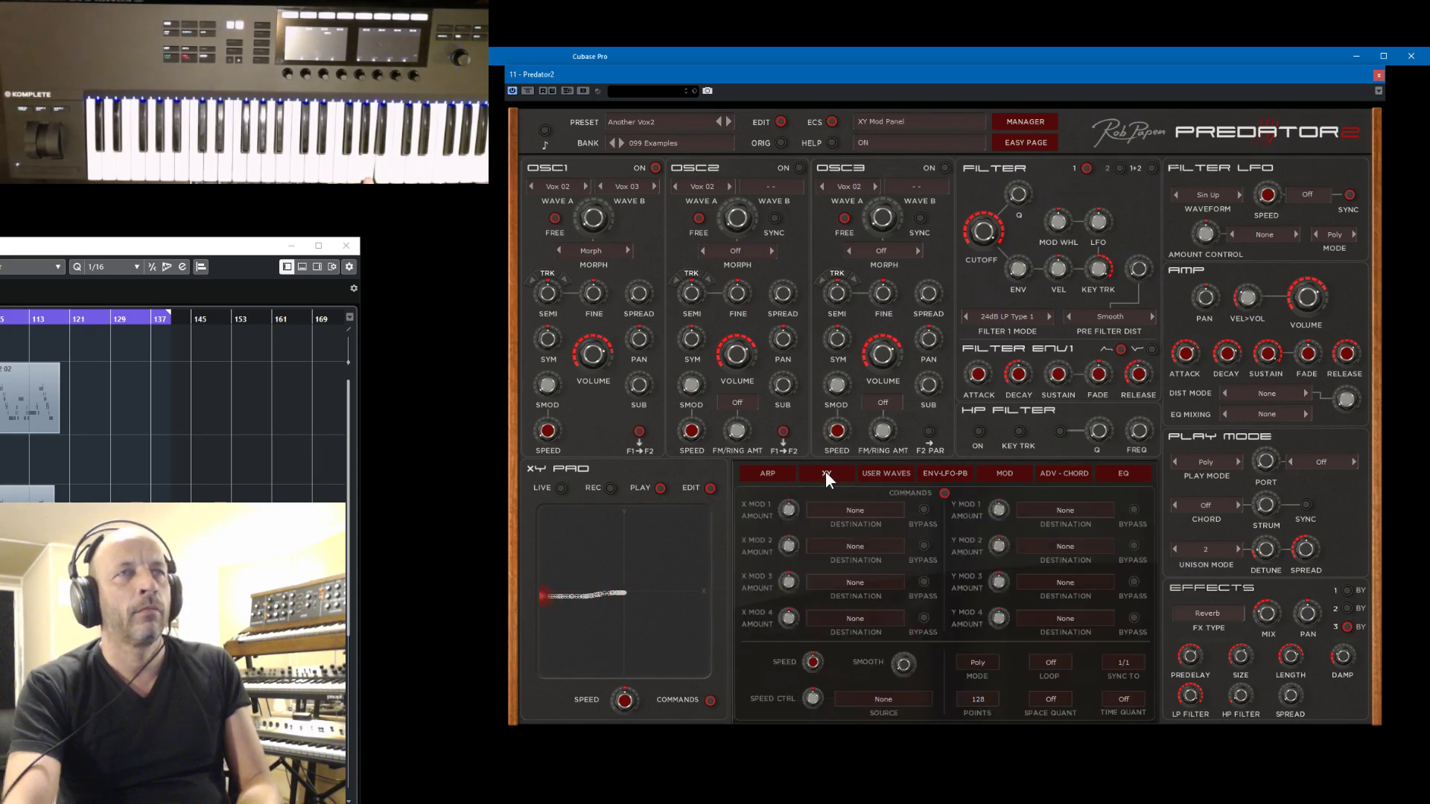
click(854, 509)
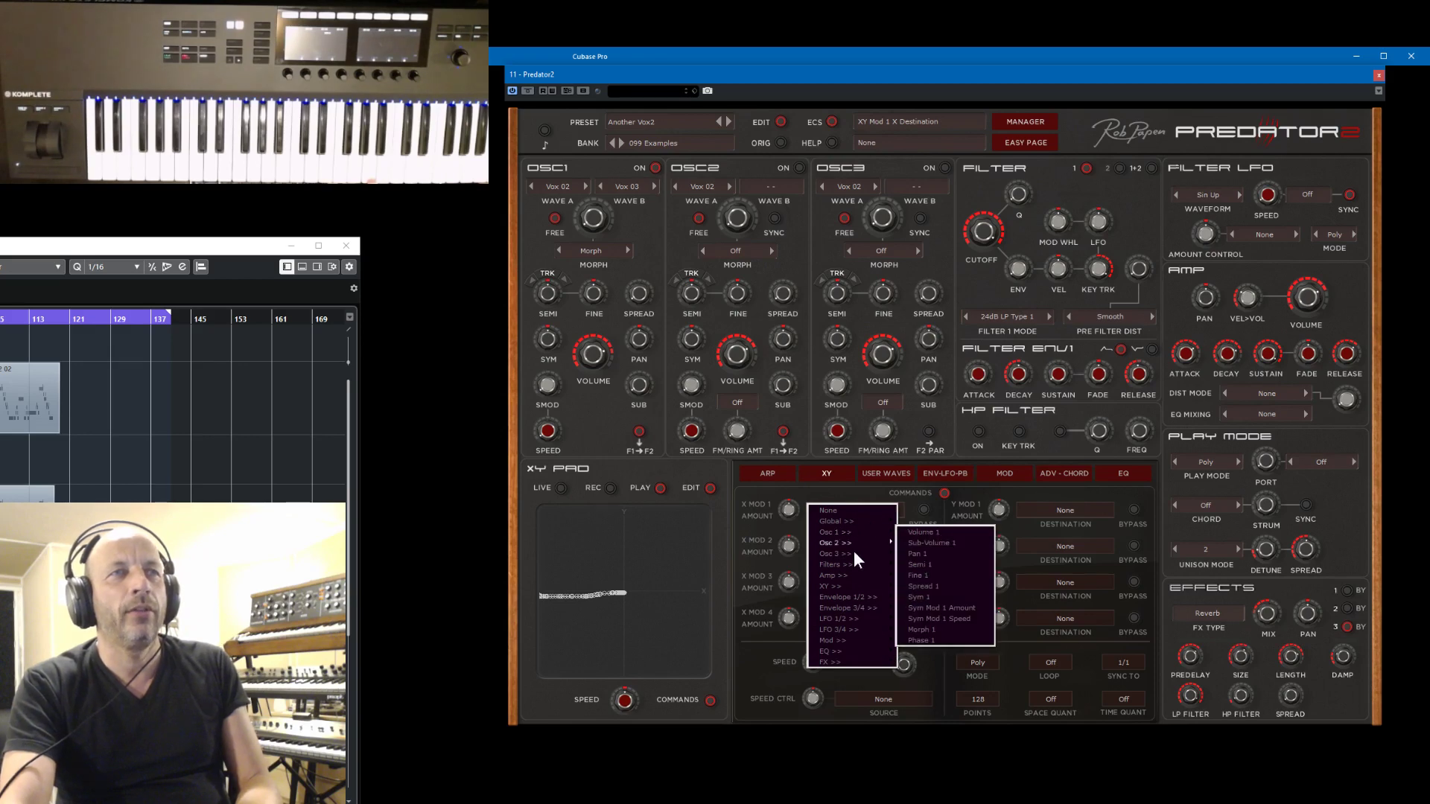
mouse_move(856, 530)
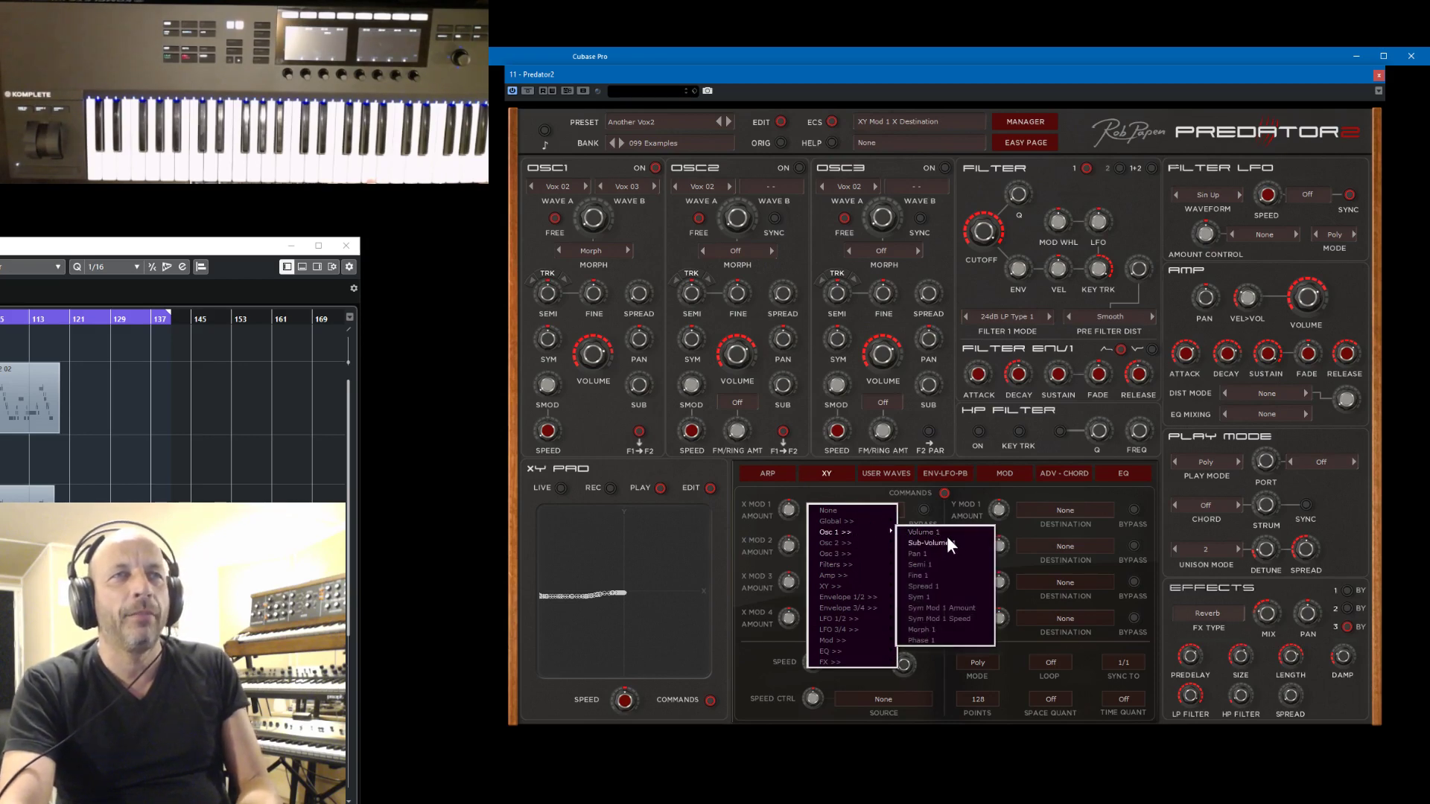
click(942, 629)
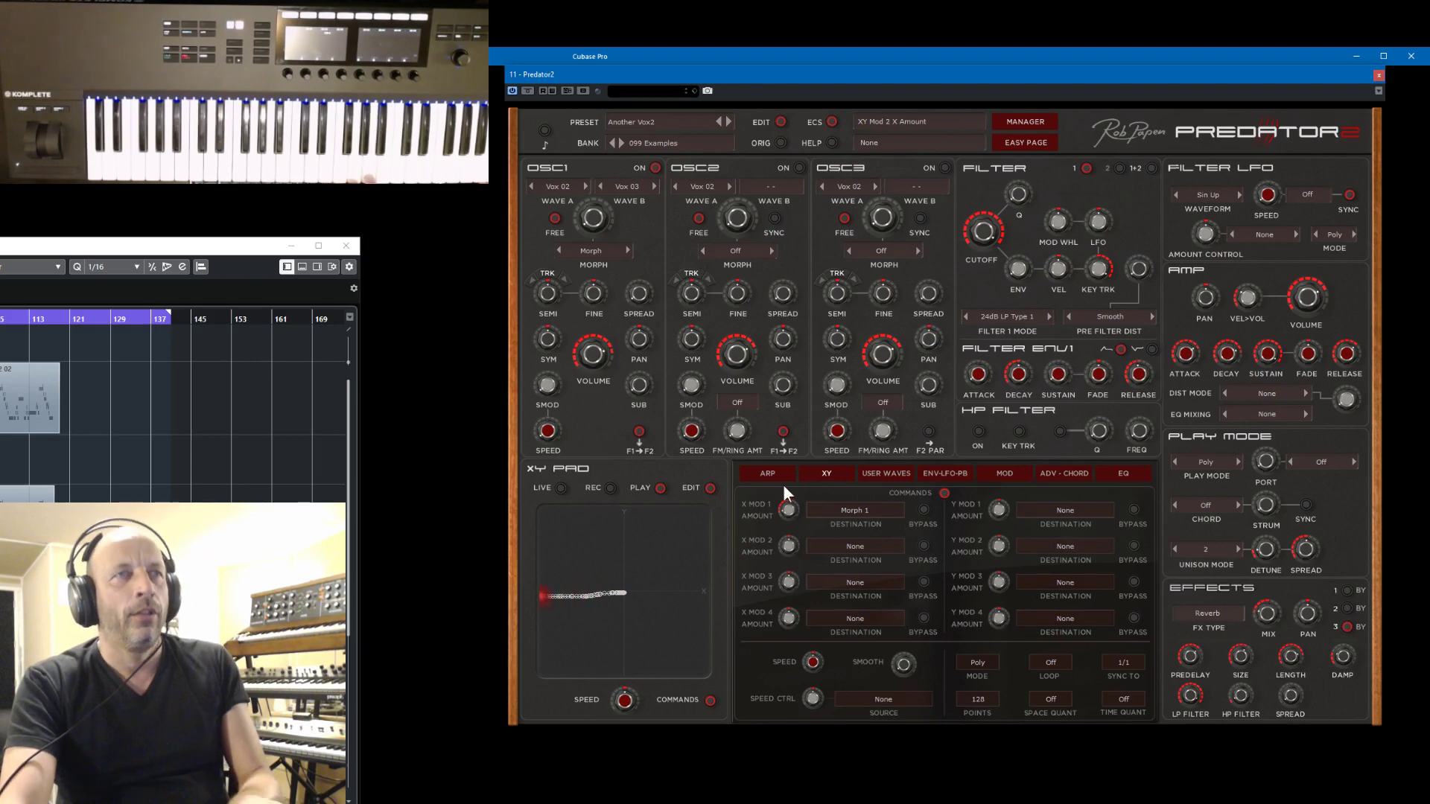
drag(787, 508, 787, 521)
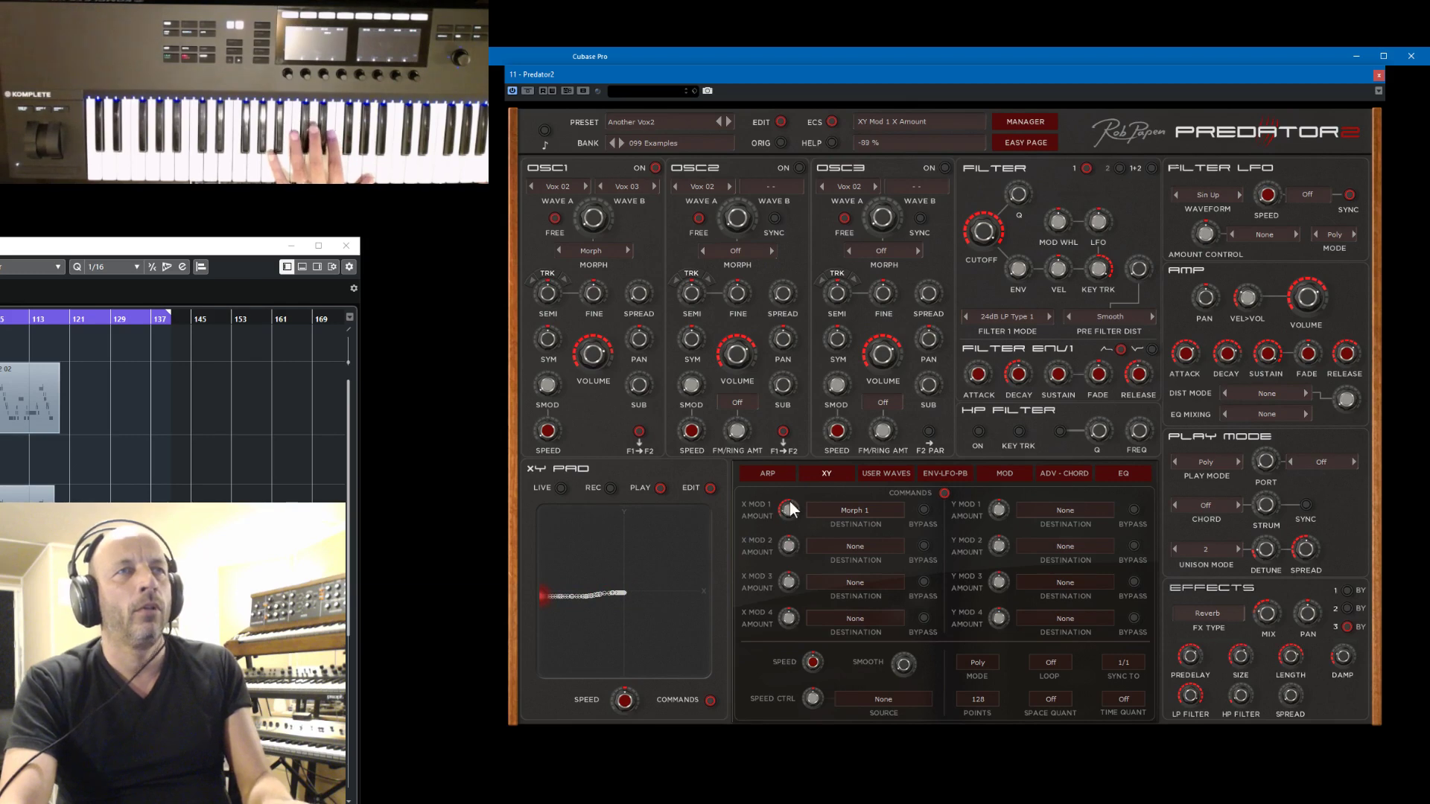
drag(783, 526, 812, 433)
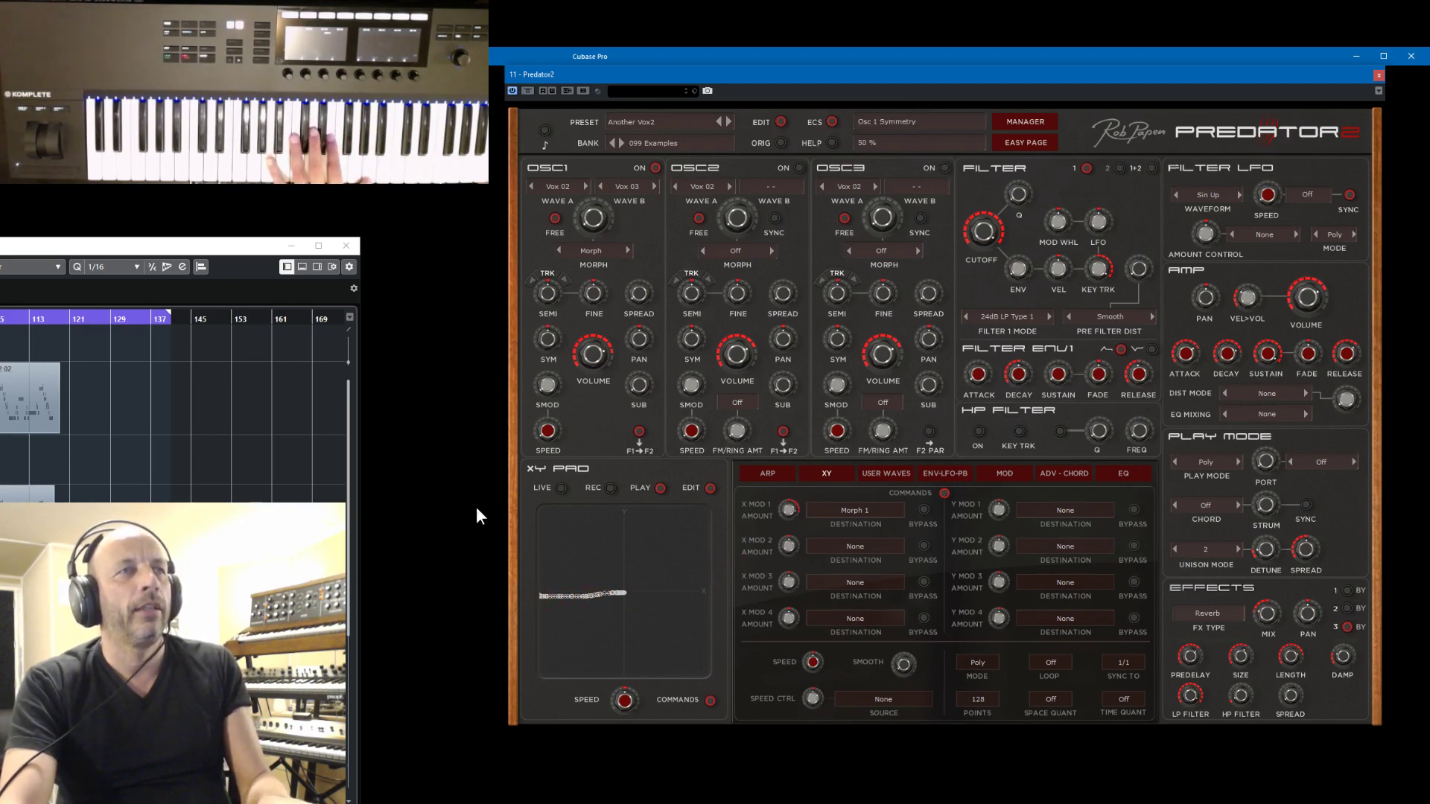
- Re-record the XY pad movement from the centre to X 100%, Y -7%, and switch it to playback
click(608, 488)
drag(627, 586, 743, 601)
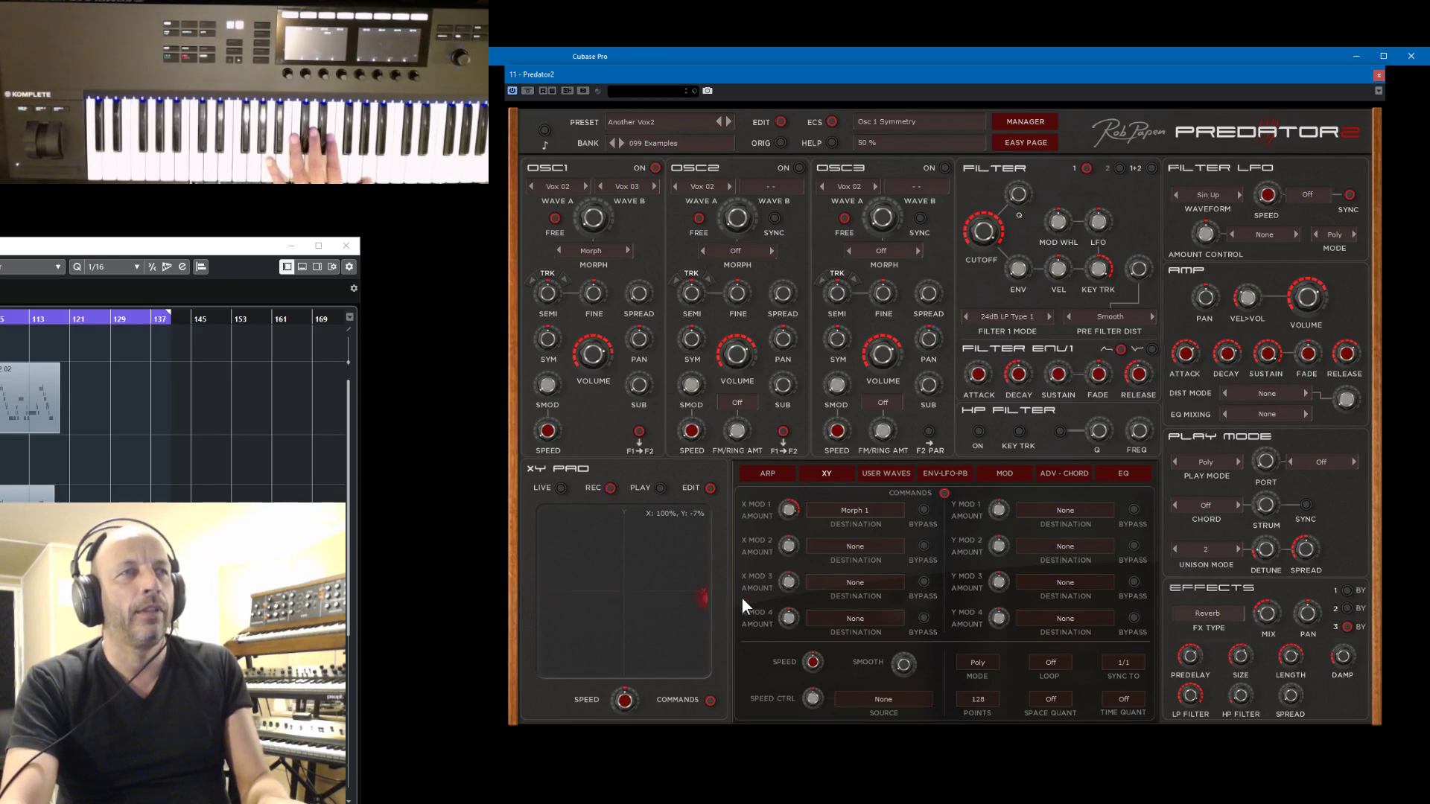
click(655, 487)
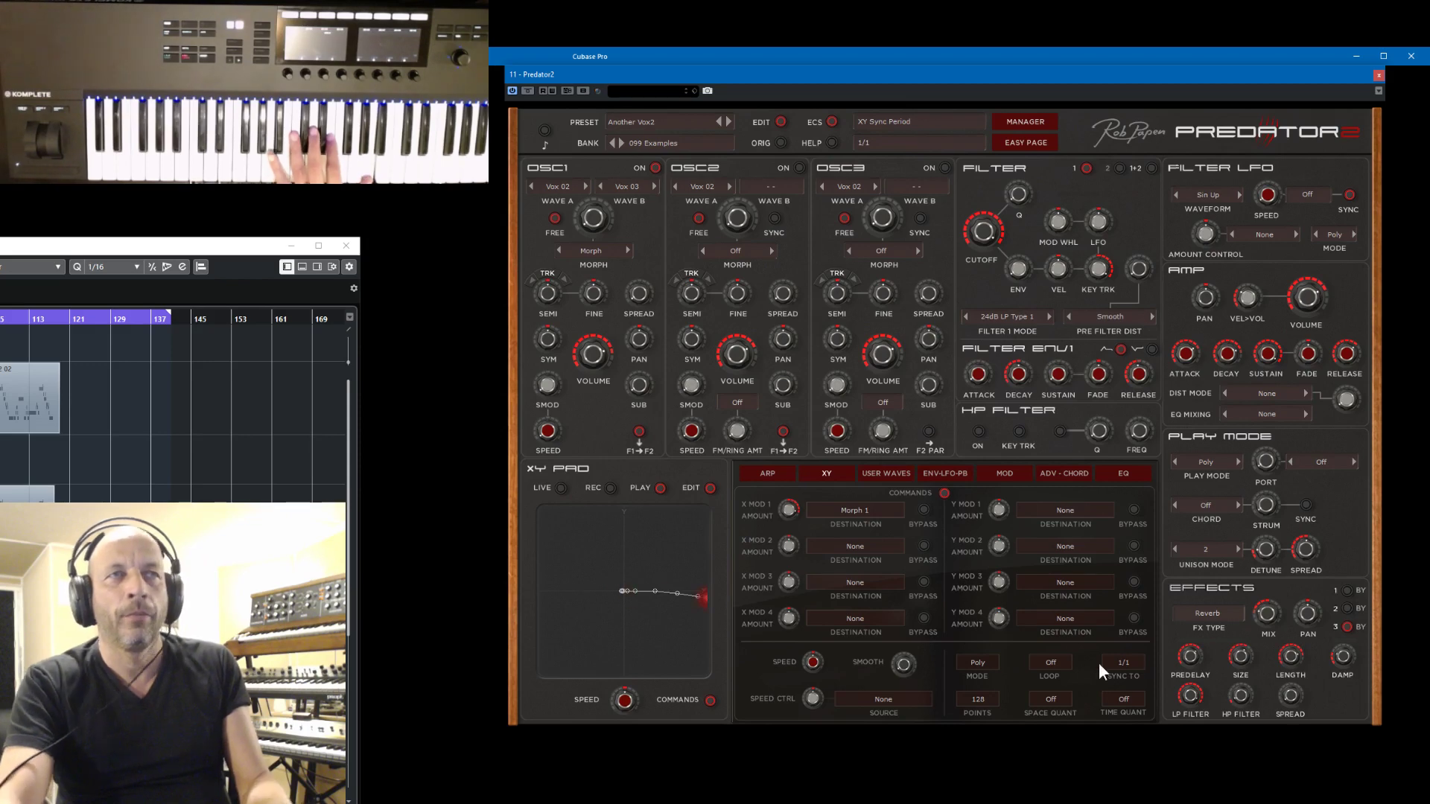
- Sync the XY playback to 2/1 and change oscillator 1's wave B to Vox 04
click(1133, 663)
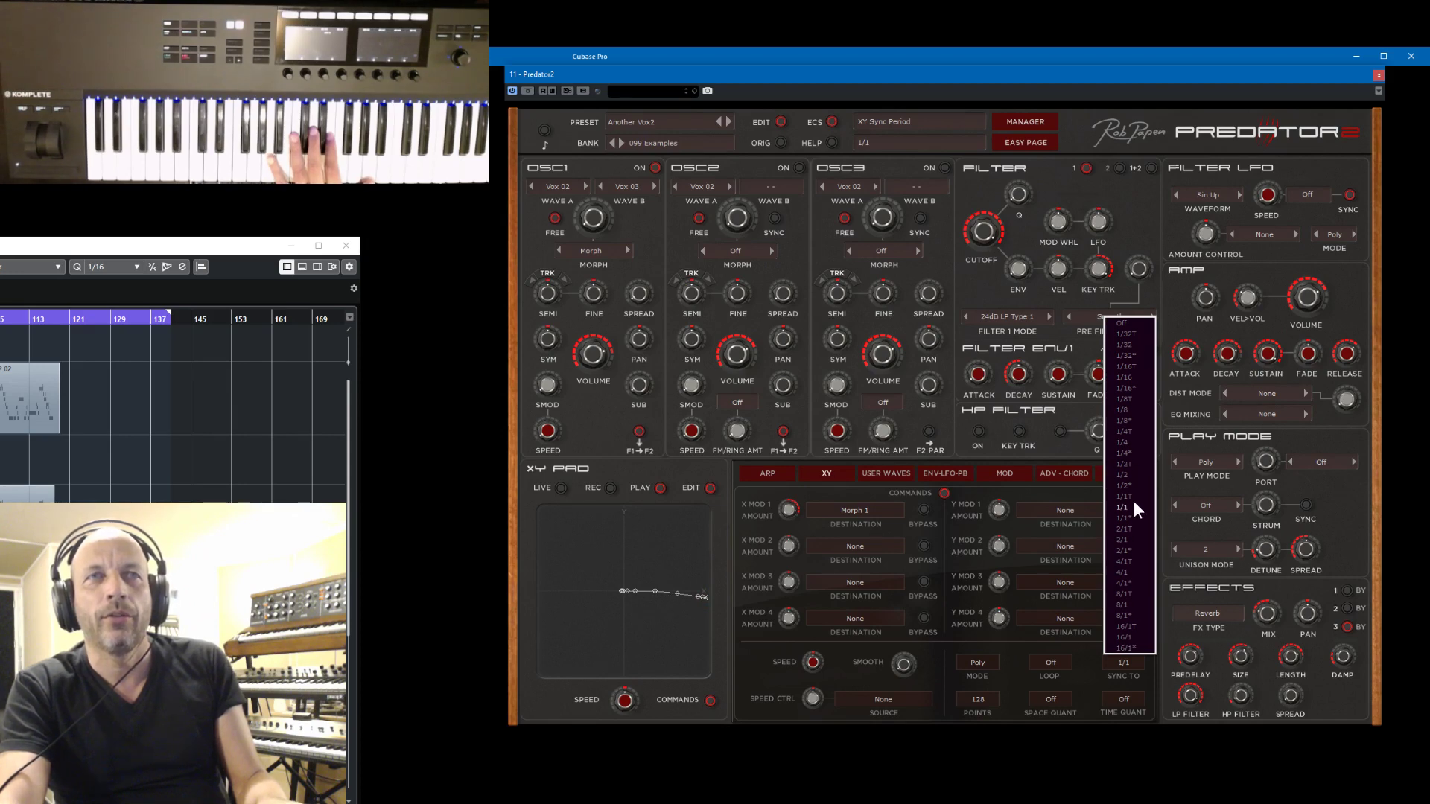
click(1133, 539)
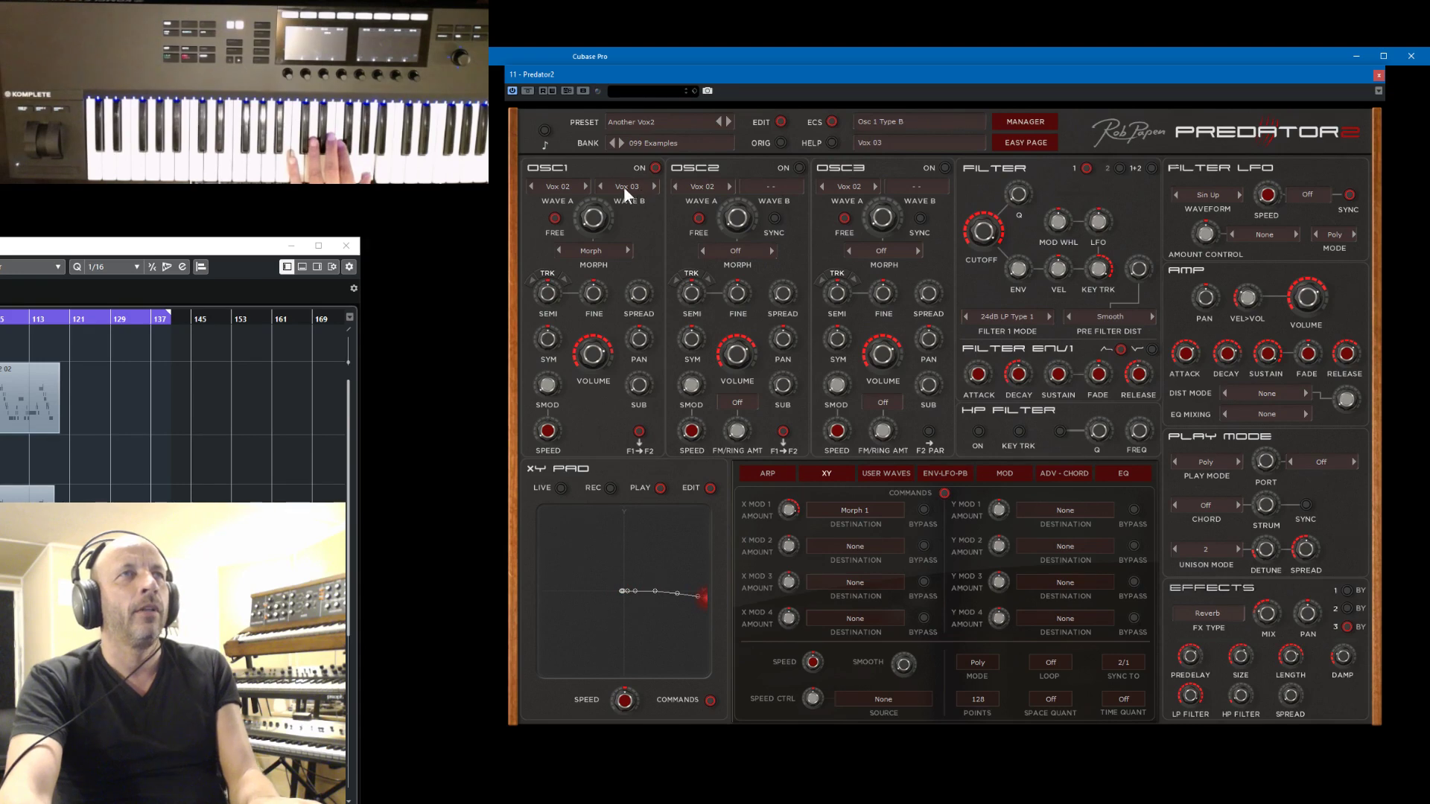
click(600, 185)
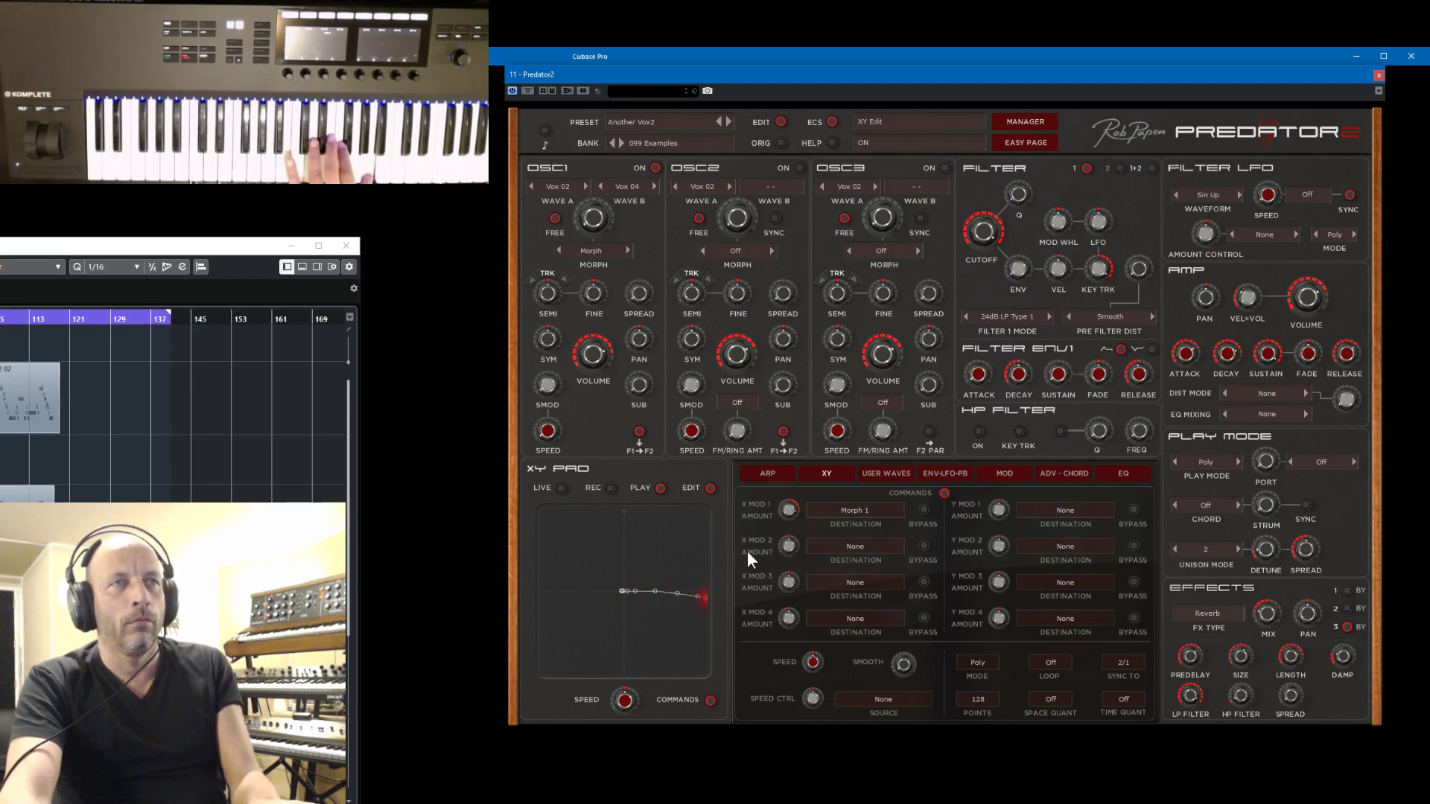
- Record a new XY pad movement from the centre to the pad's right edge, and play it back synced to 1/1
click(610, 488)
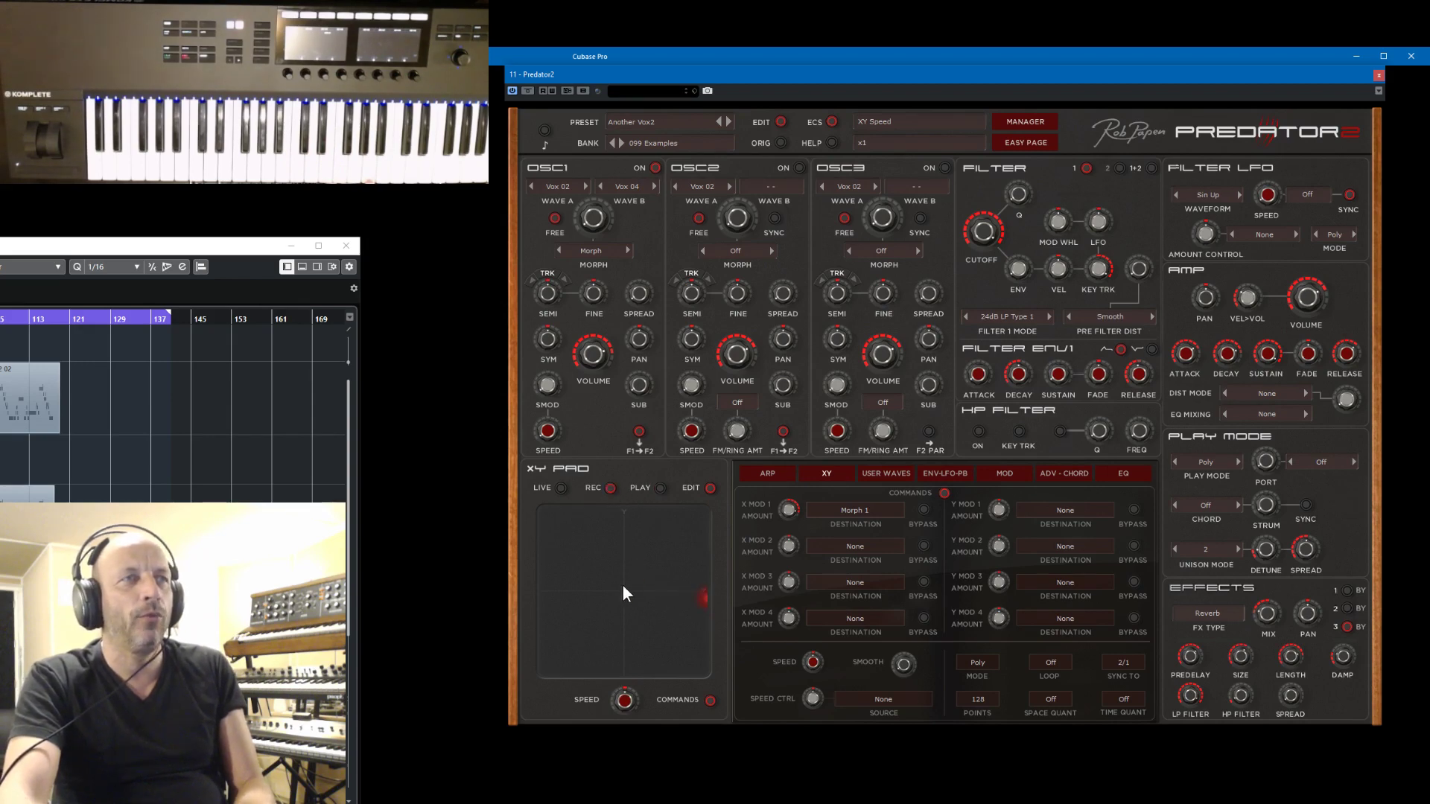
drag(623, 591, 705, 595)
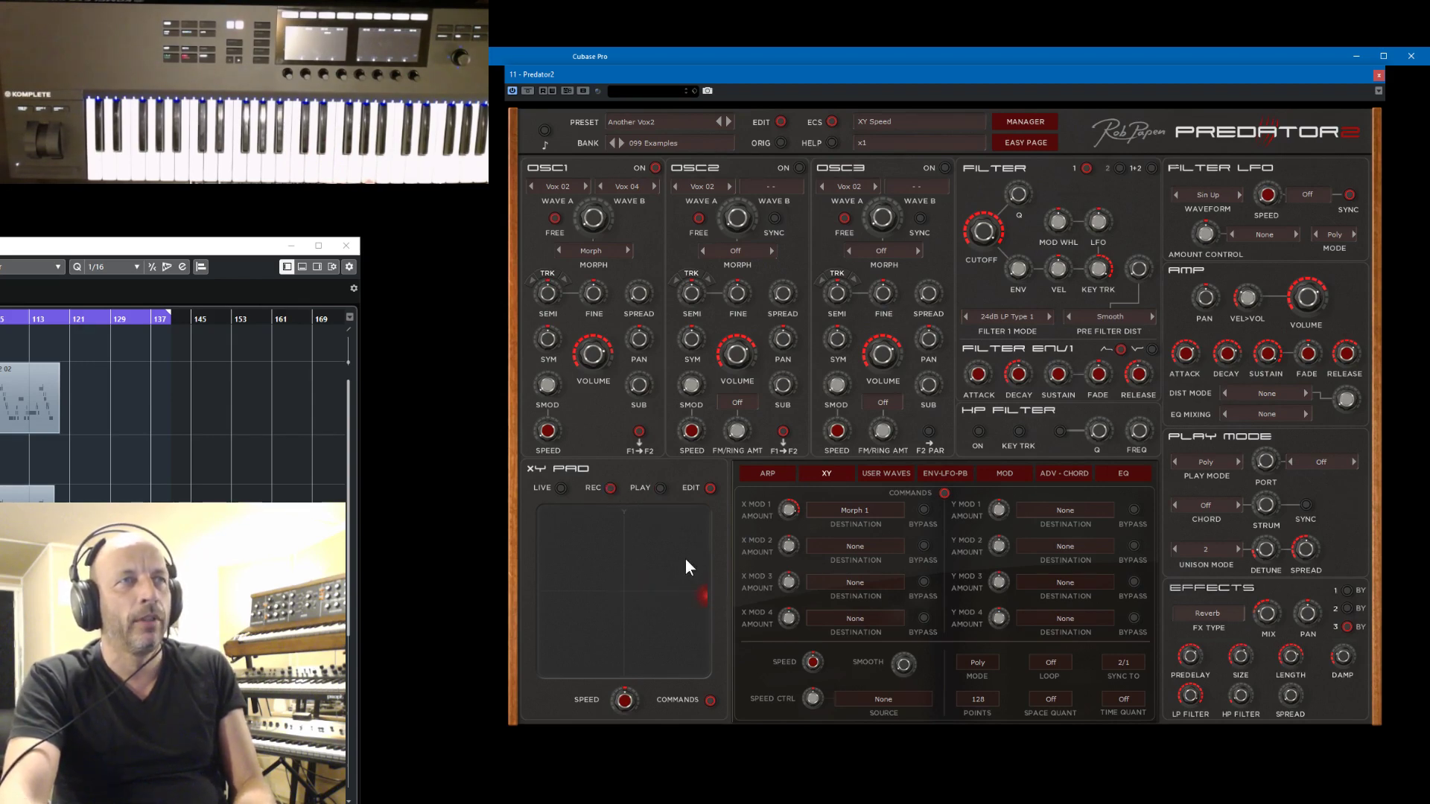
click(663, 486)
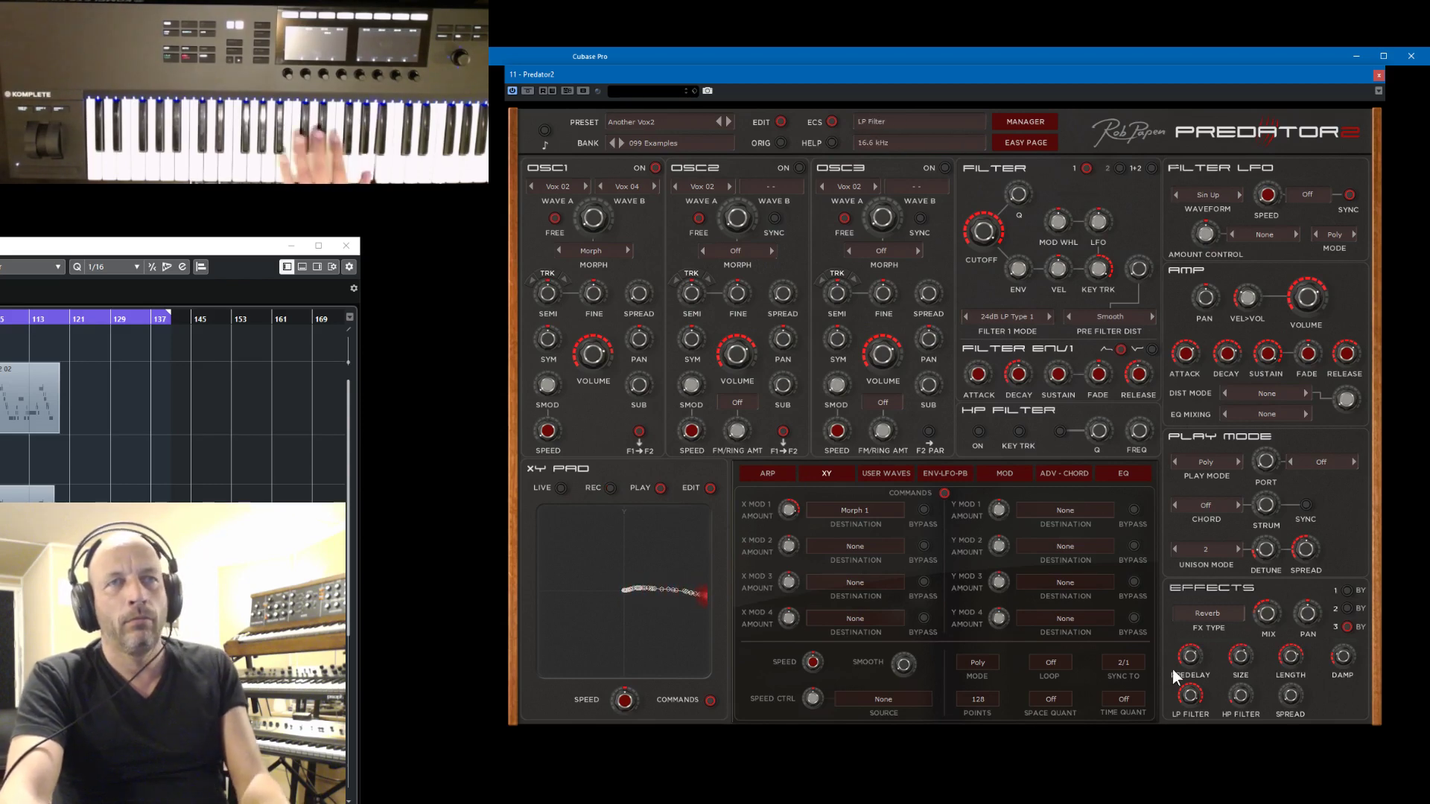
click(1128, 662)
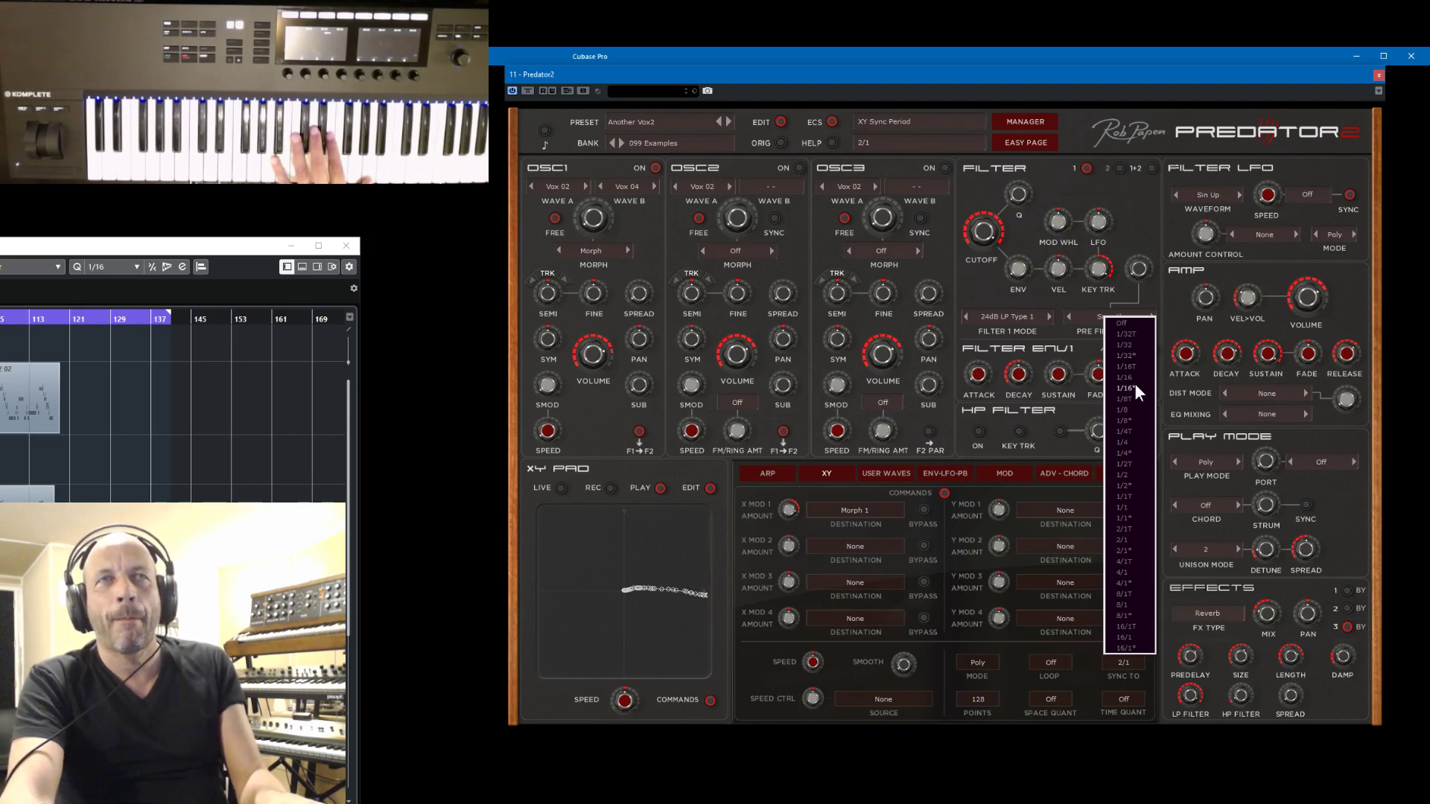
click(1146, 507)
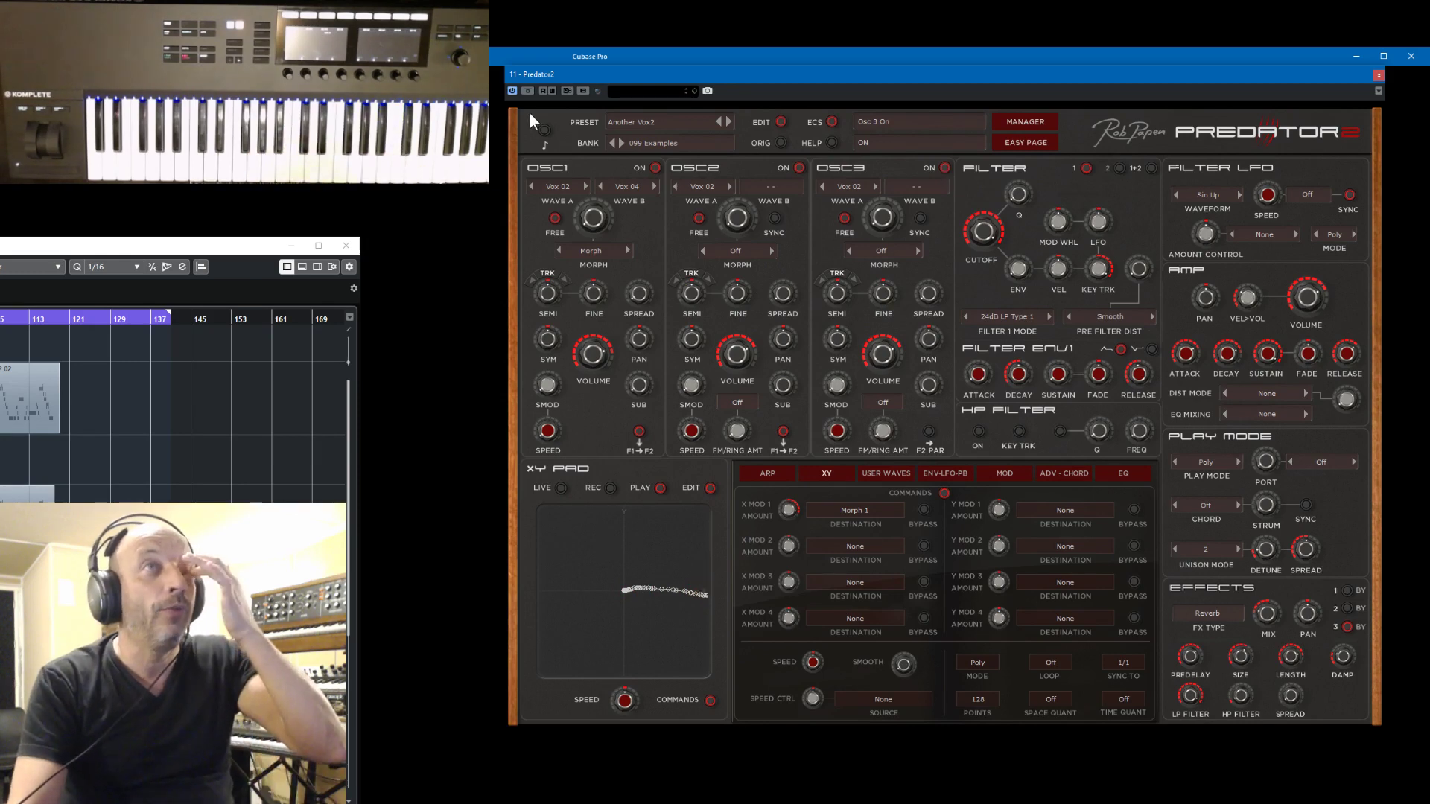
- Save the current sound as a new preset named Another Vox2Vox4
click(638, 125)
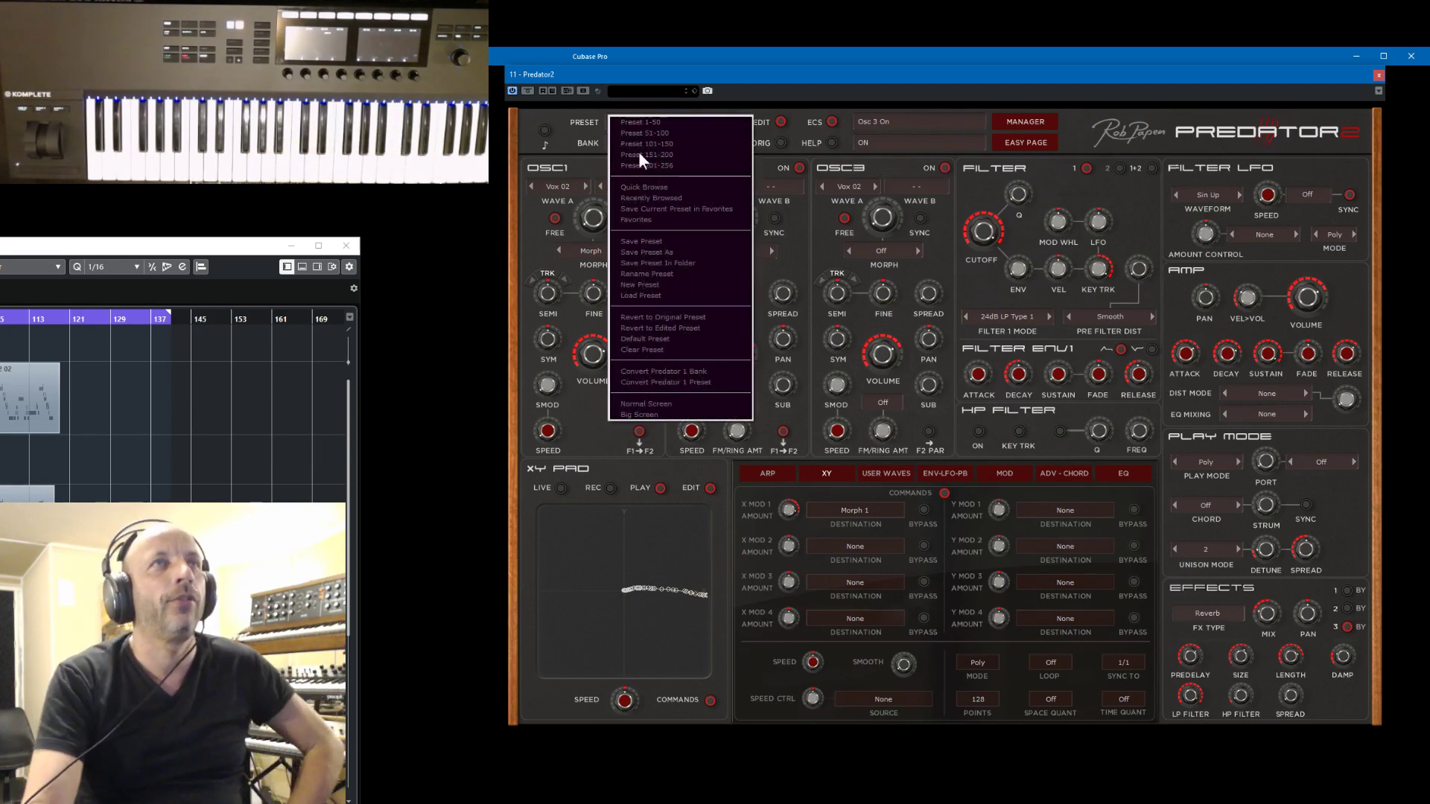
click(651, 251)
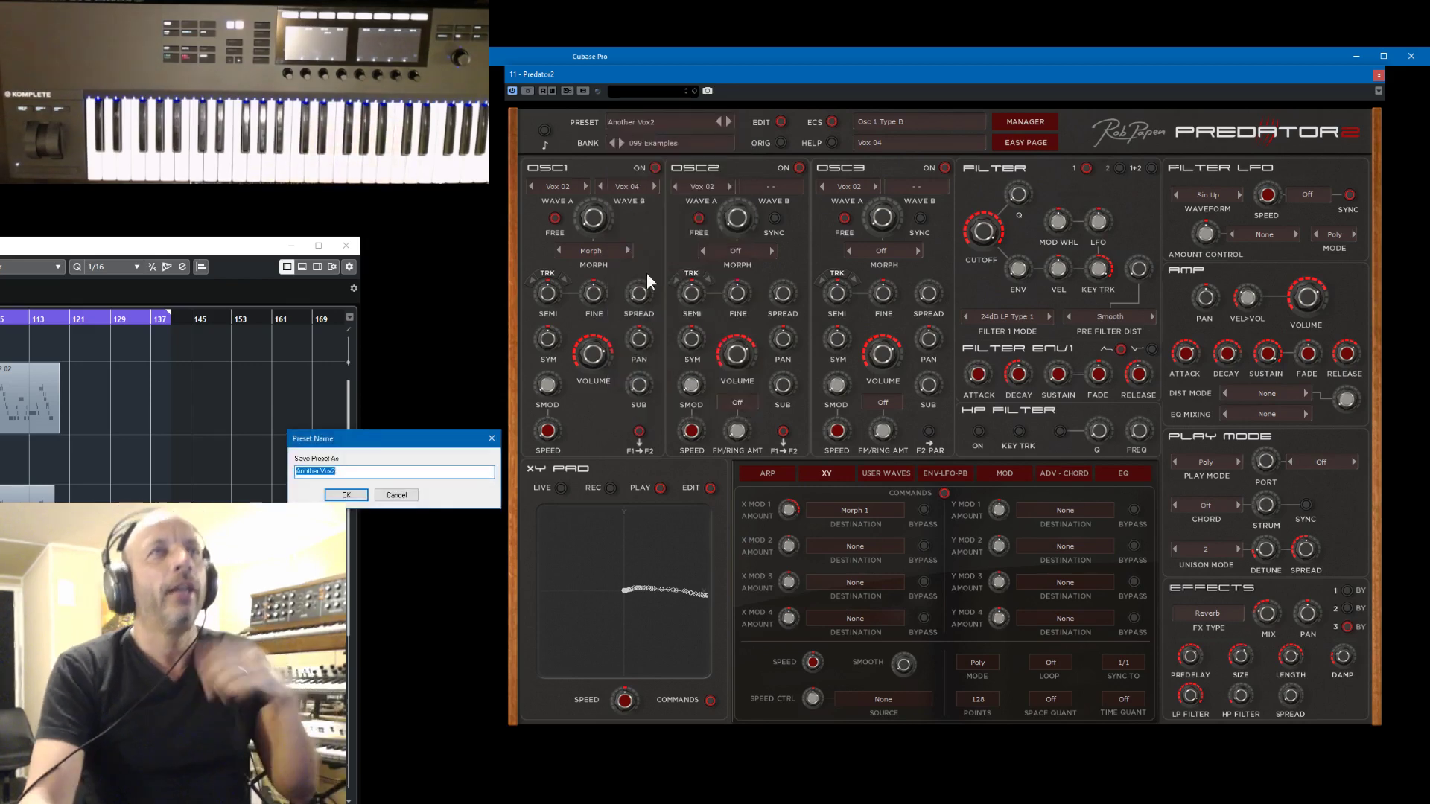
click(350, 474)
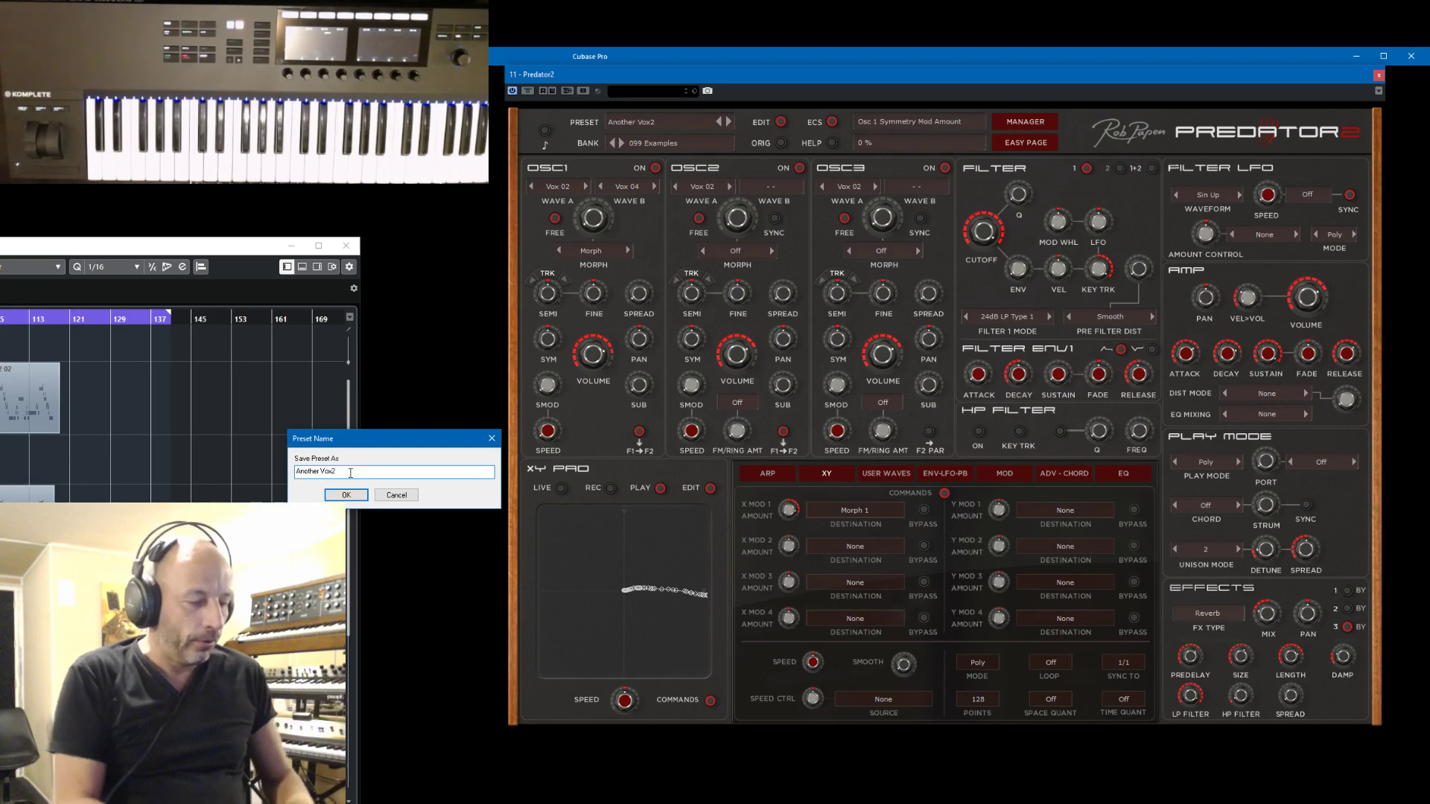
text(Vox)
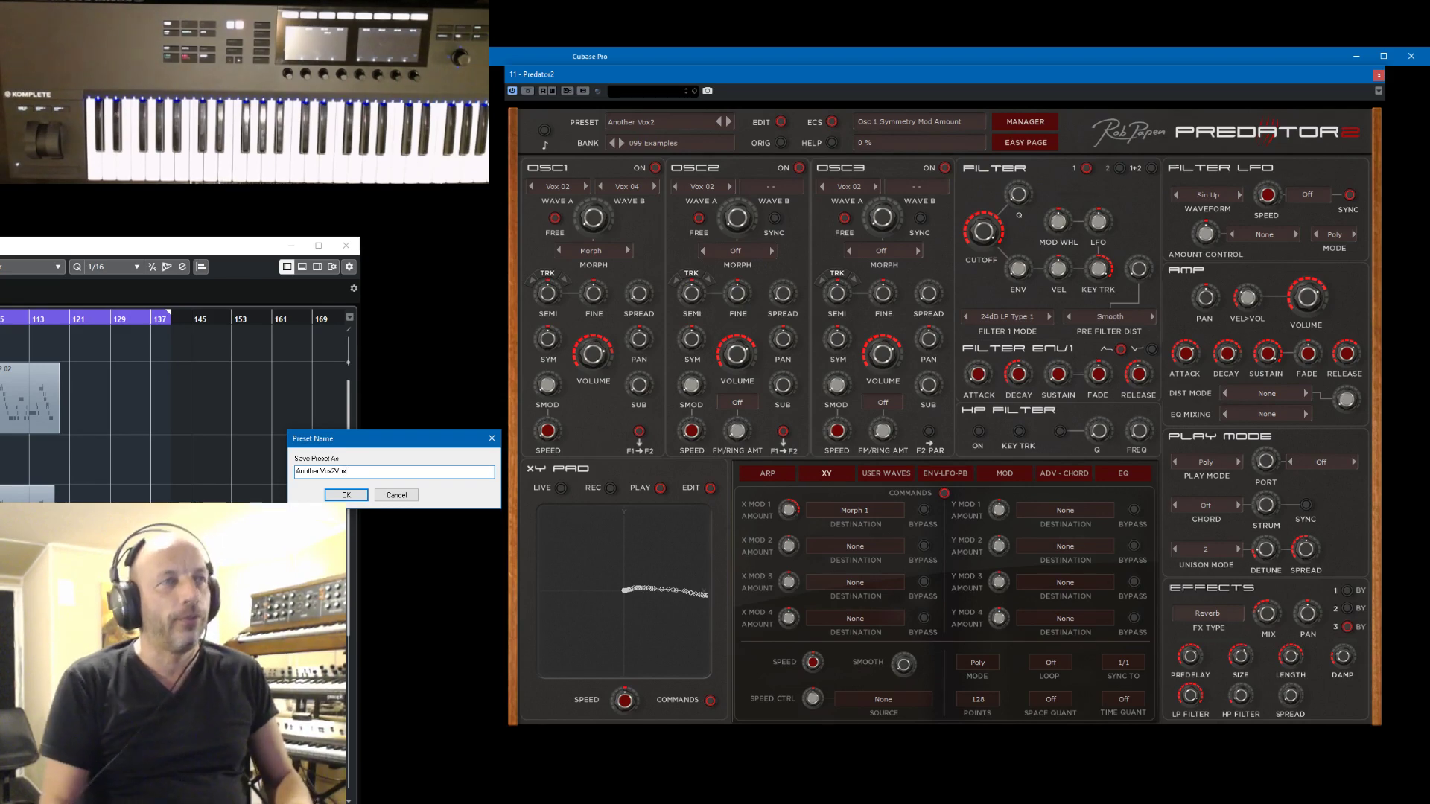
text(4)
click(365, 495)
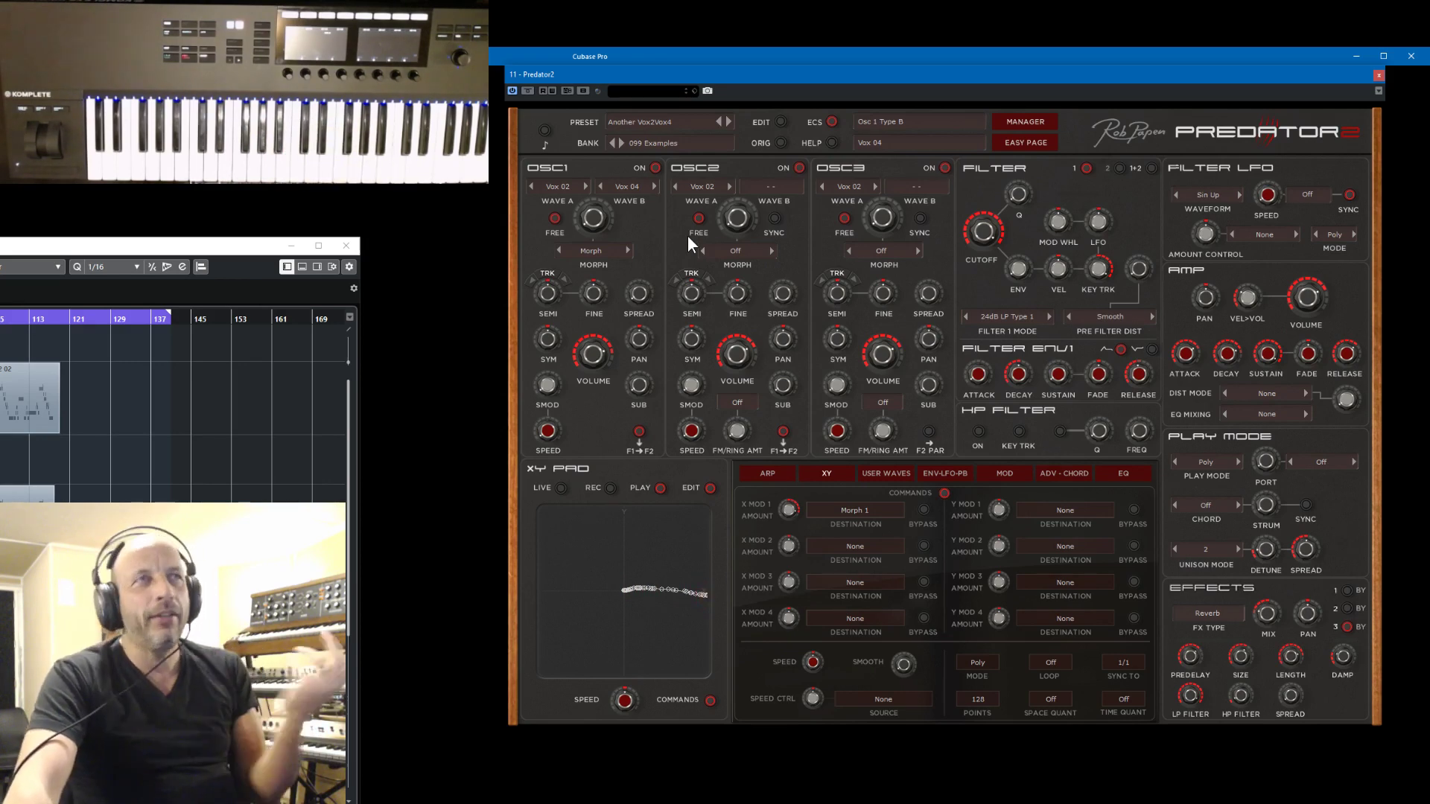
- Close the Predator2 and Pool windows, and bring the Prisma instrument into view on the empty part of the workspace
click(1379, 75)
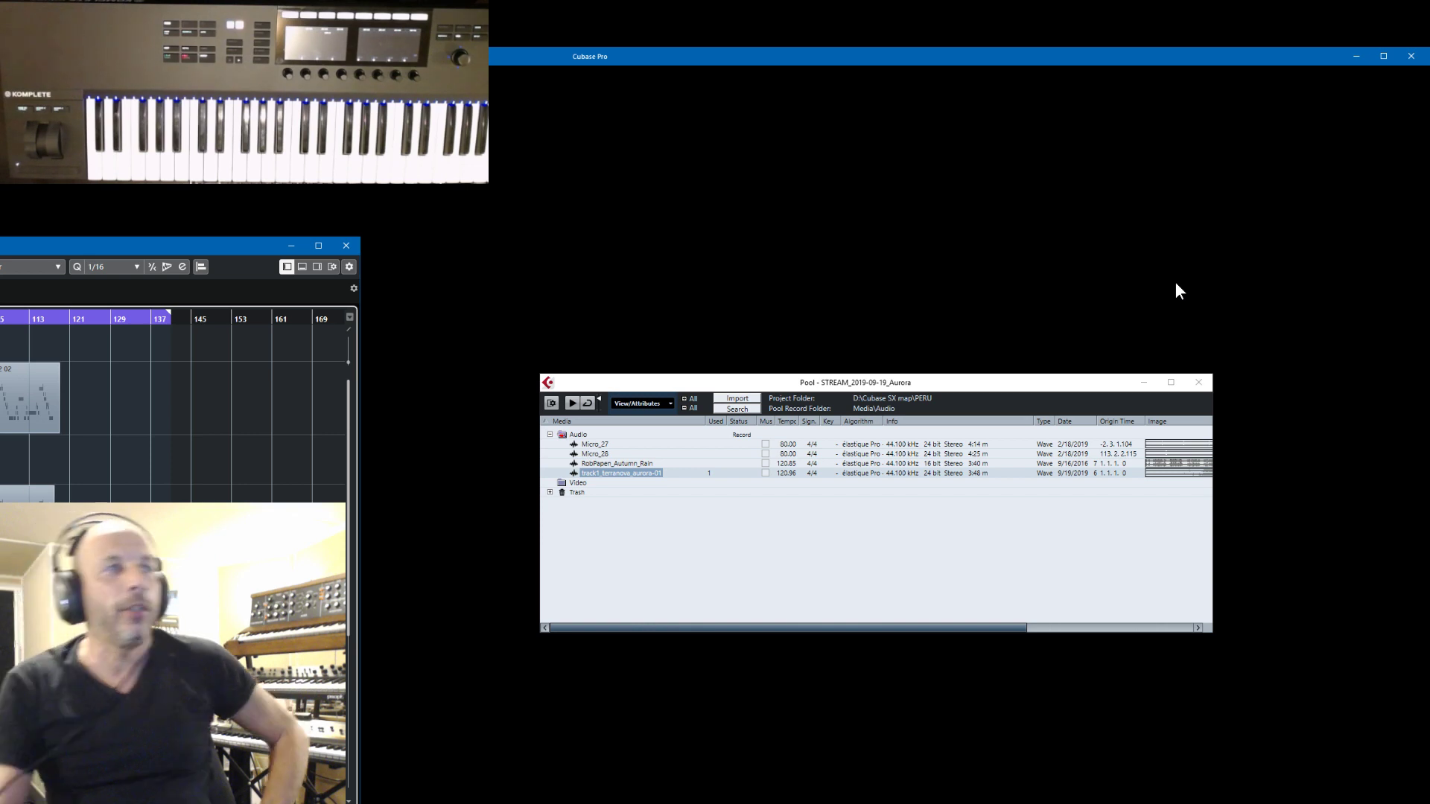
click(1198, 384)
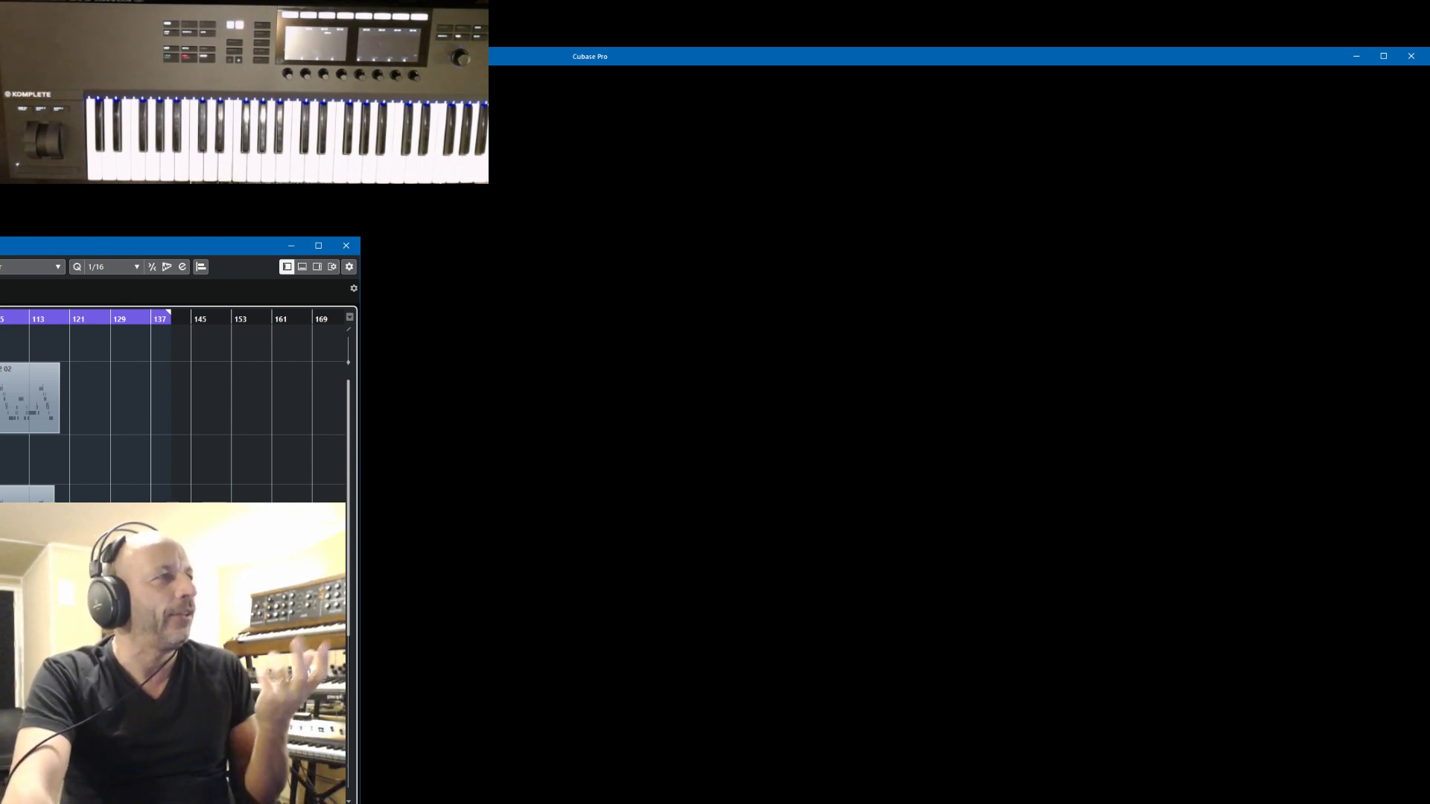
drag(0, 251, 3, 232)
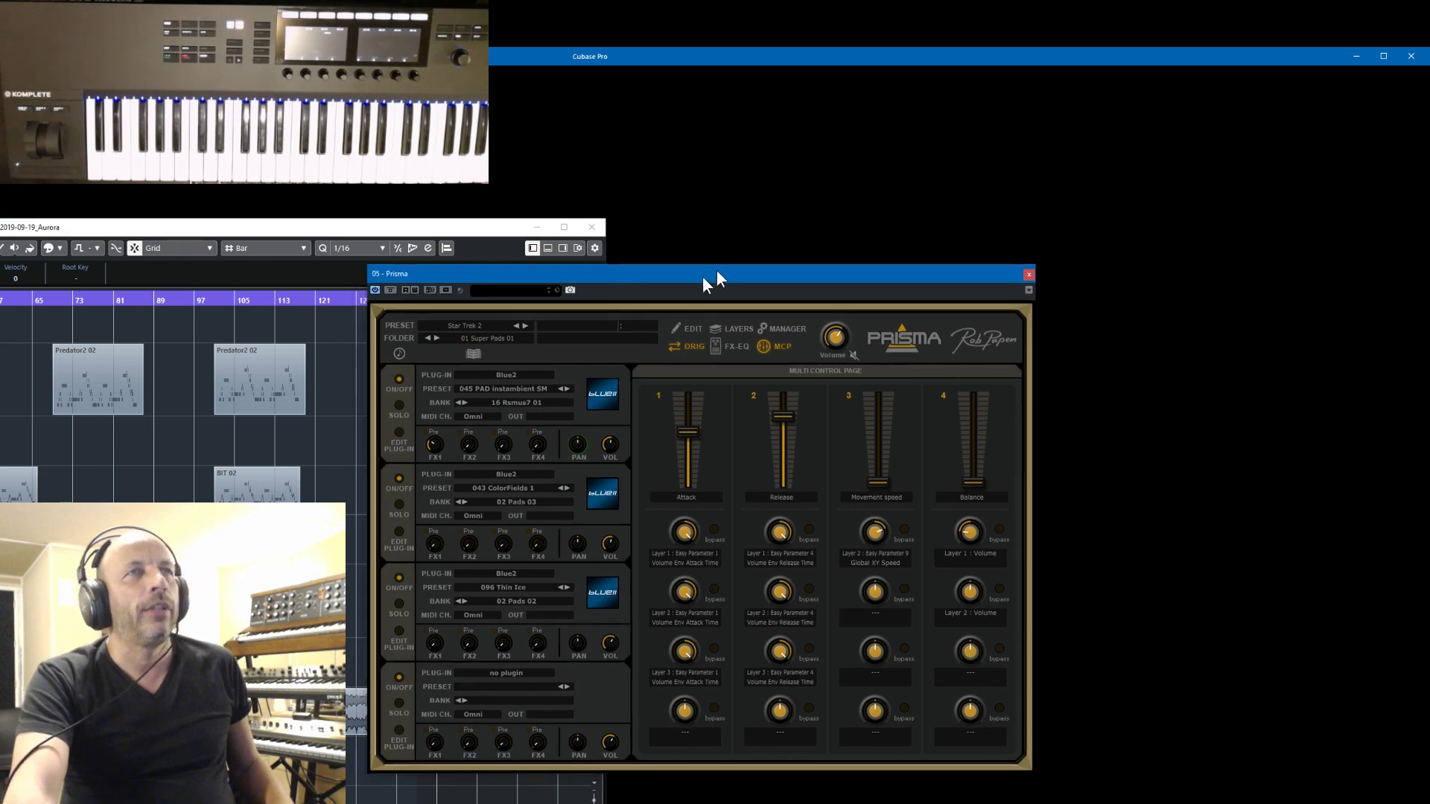
drag(703, 276, 996, 128)
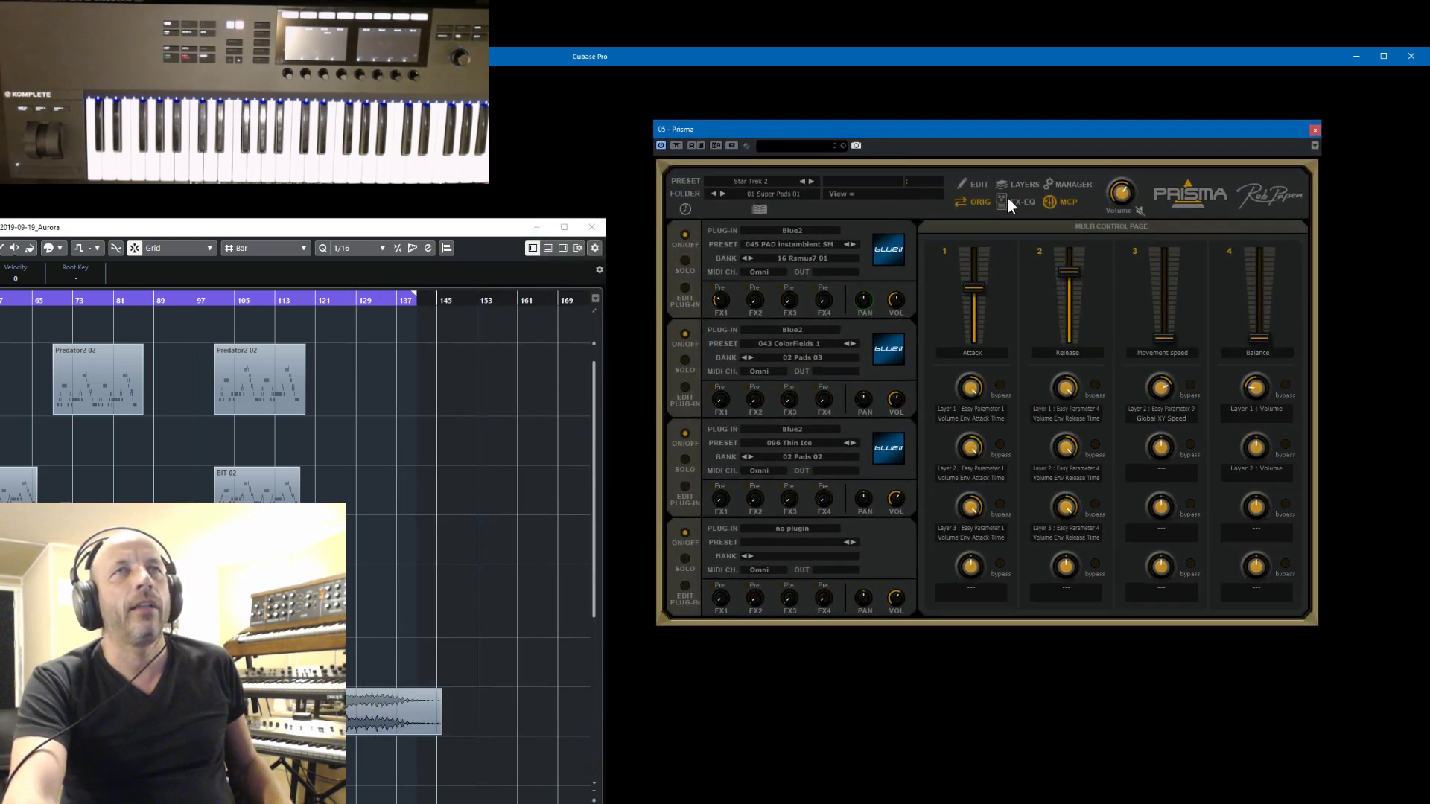
- Load the Default Preset from Prisma's 99 Default Preset folder
click(1070, 184)
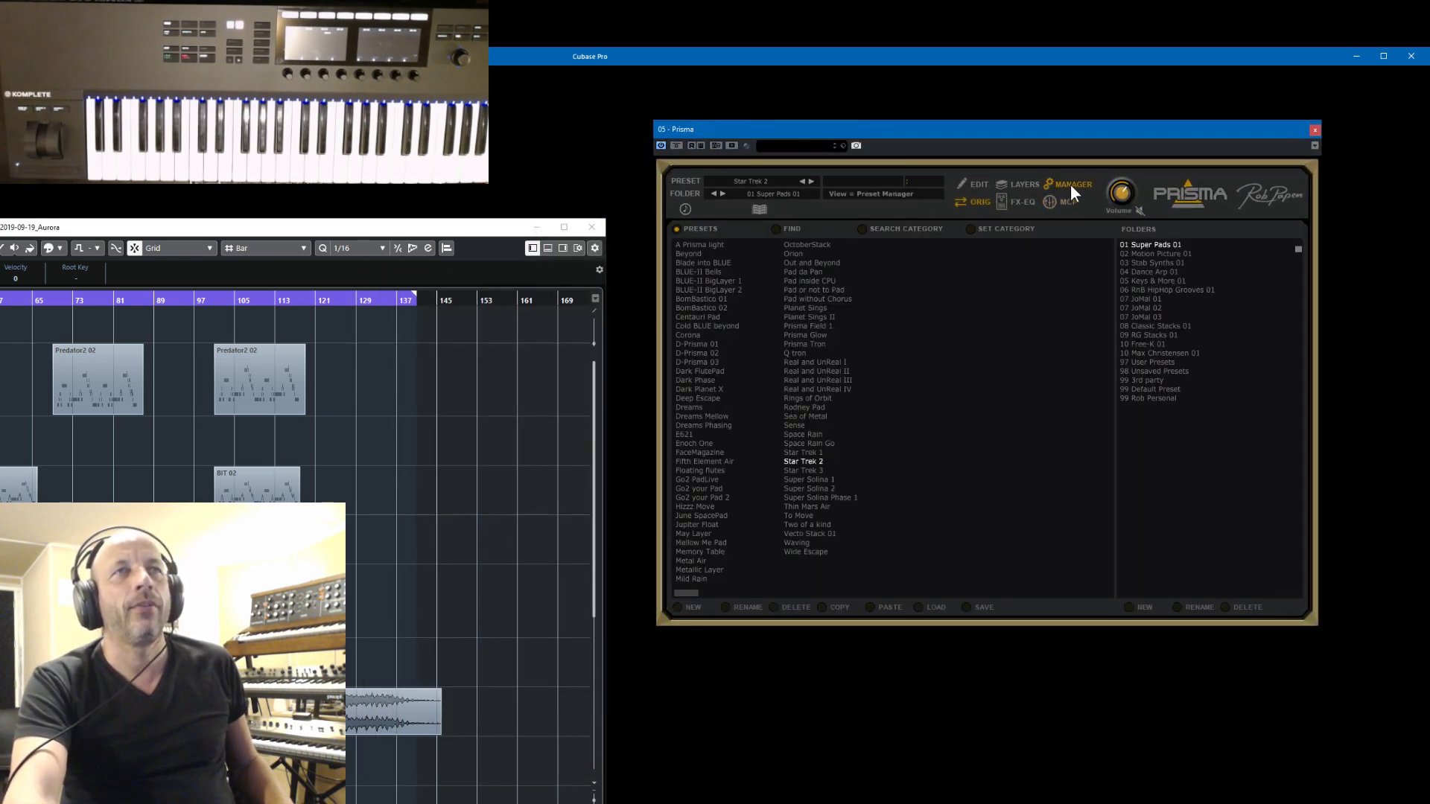
click(1162, 389)
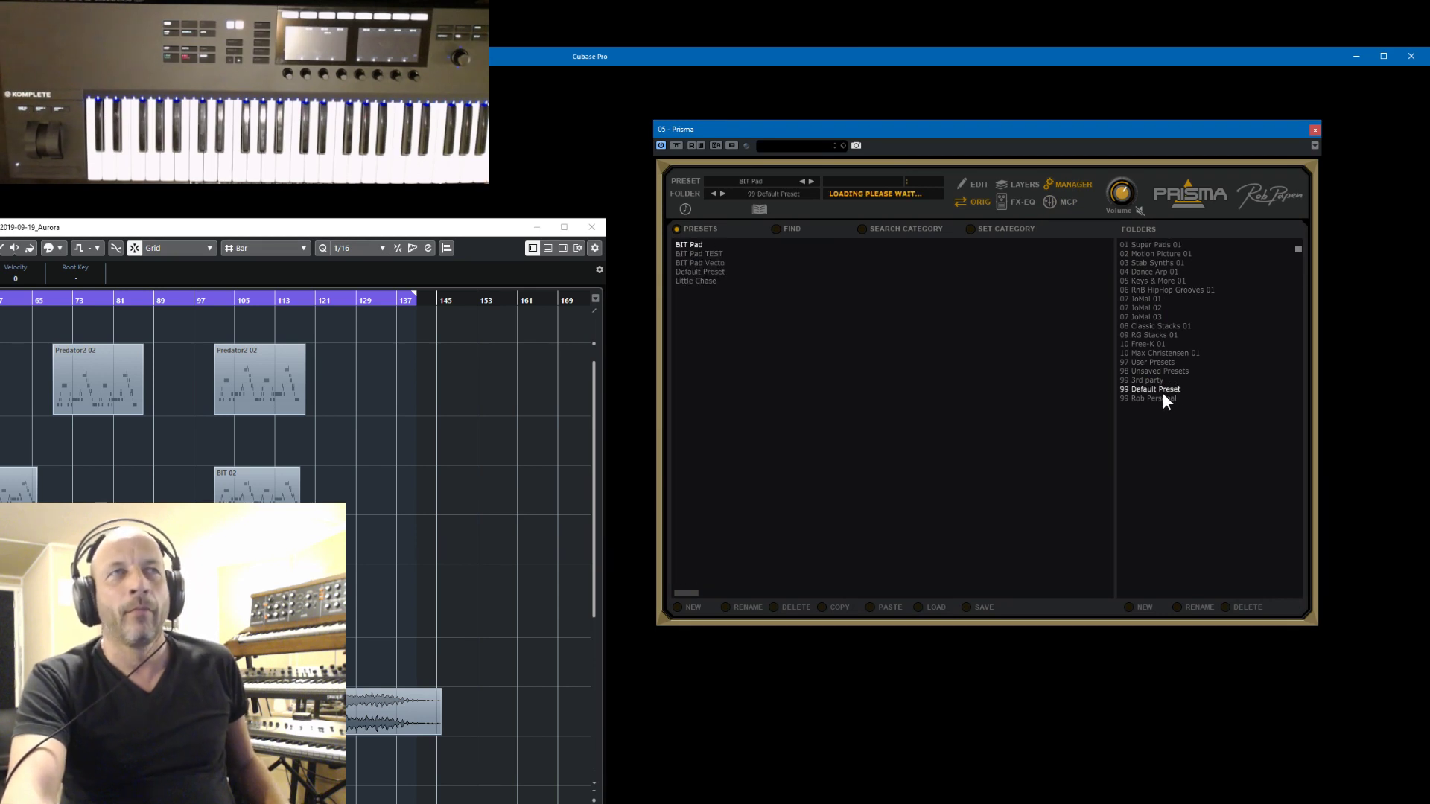
click(694, 272)
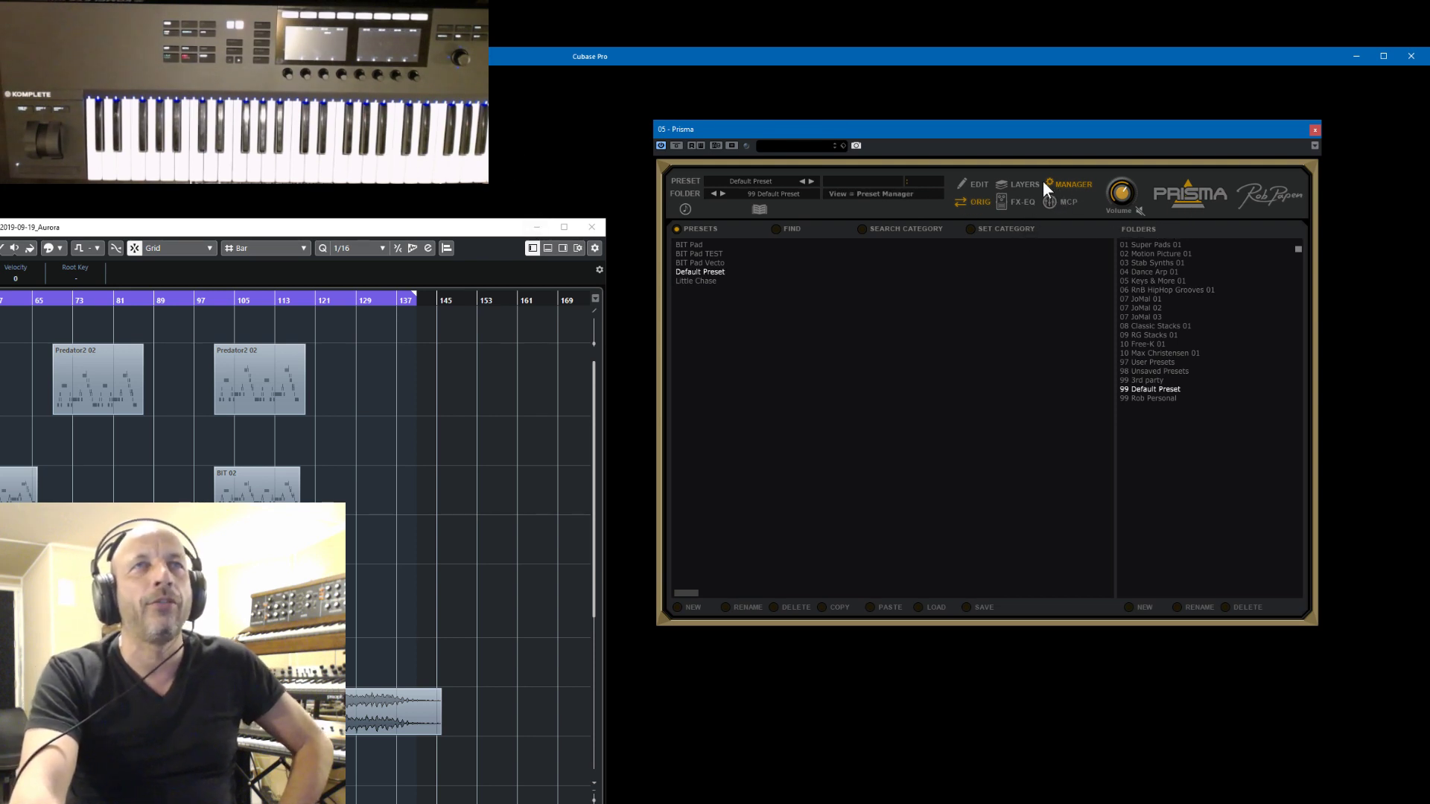
- Show Prisma's layers and load Predator2 as the first layer's plug-in
click(999, 188)
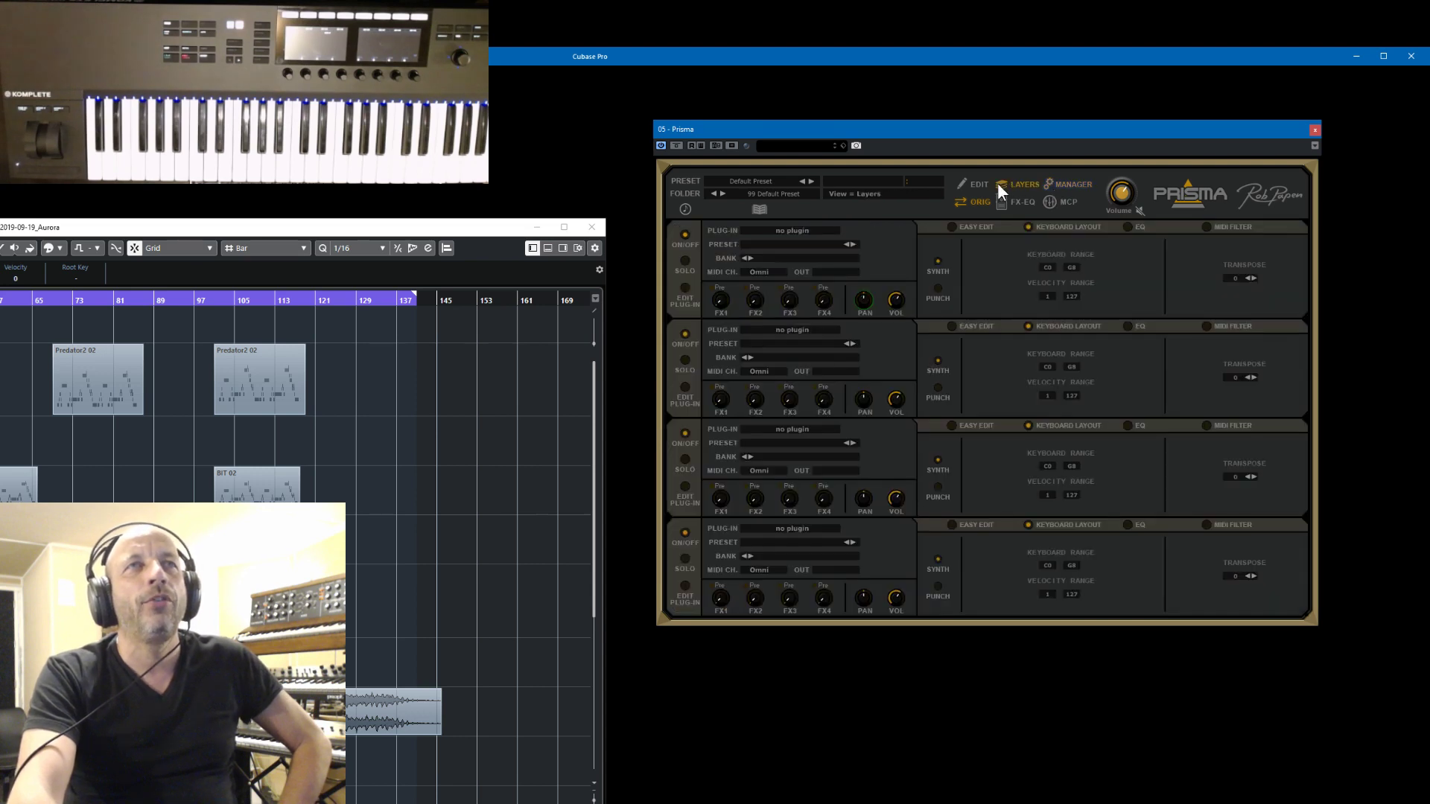
click(779, 234)
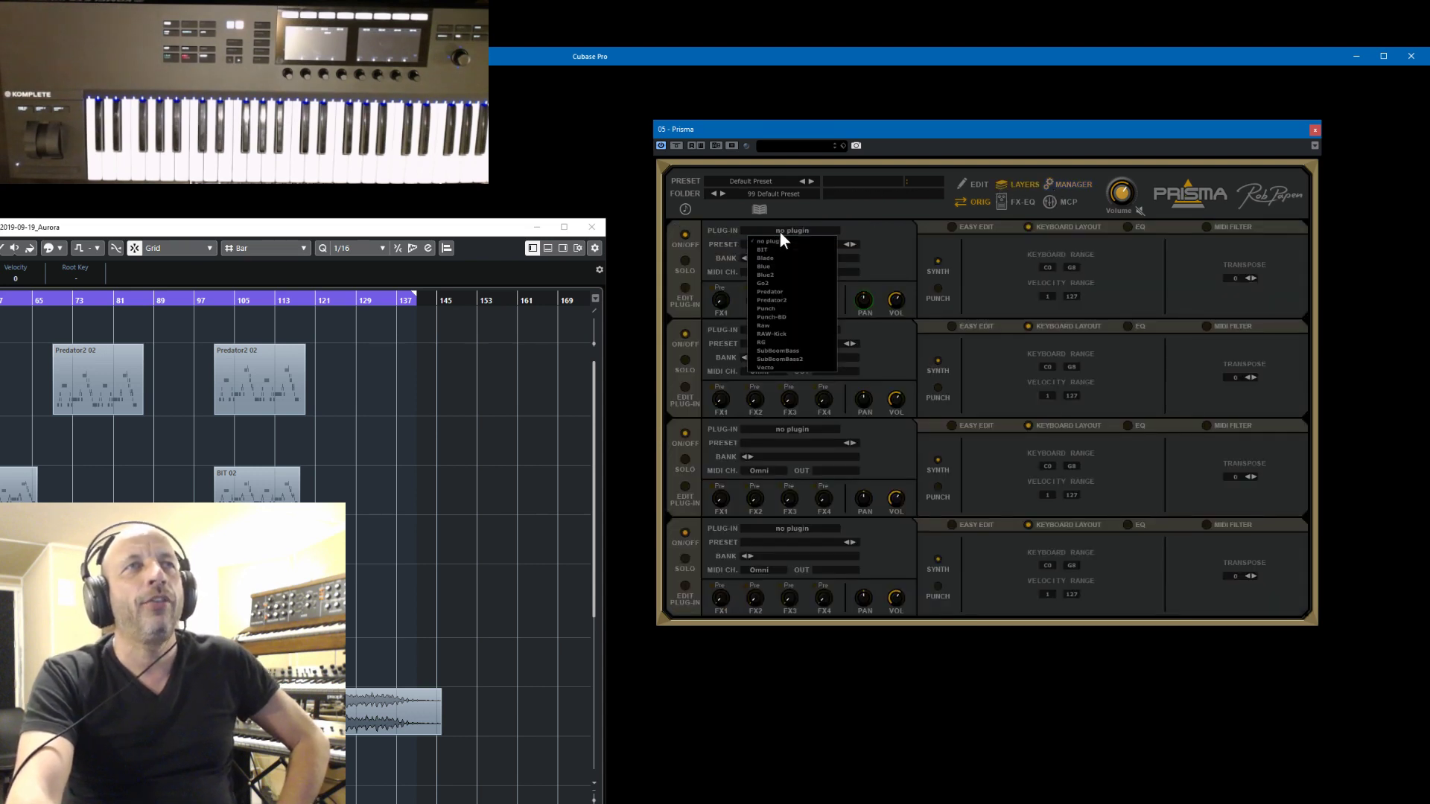
click(770, 302)
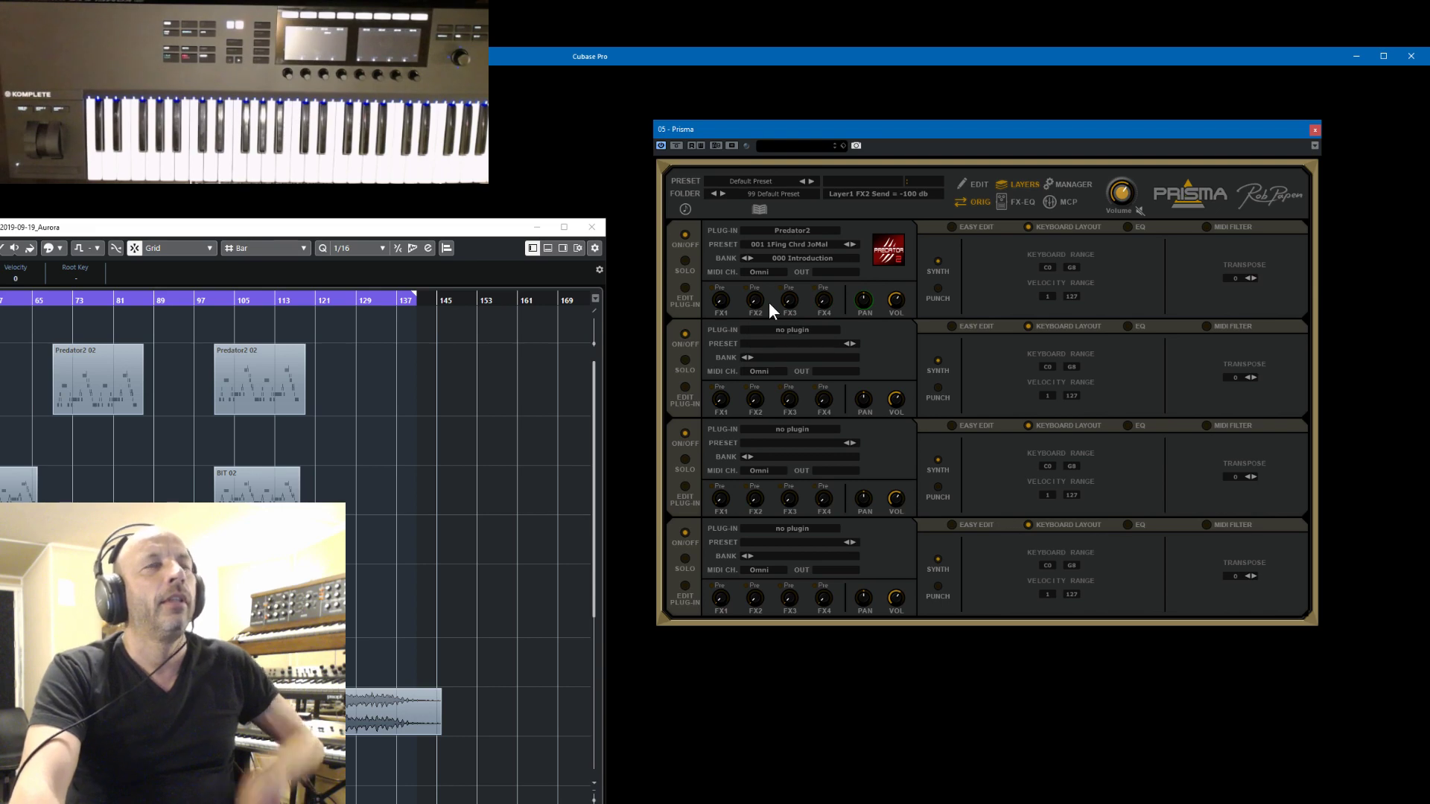
- Load Another Vox2Vox4 from the 099 Examples bank in the first layer's Predator2 editor, and close the editor
click(685, 287)
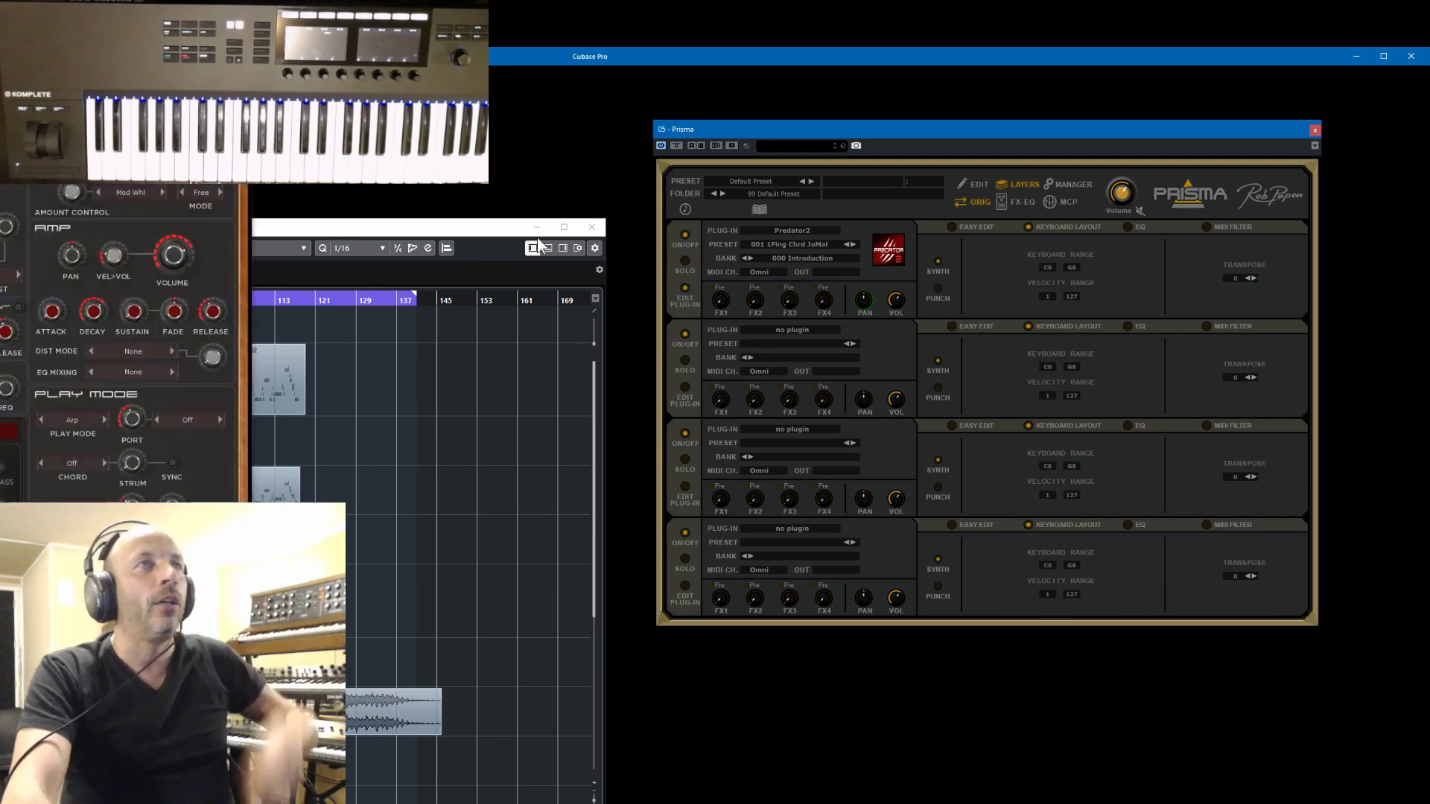
drag(96, 46, 1245, 89)
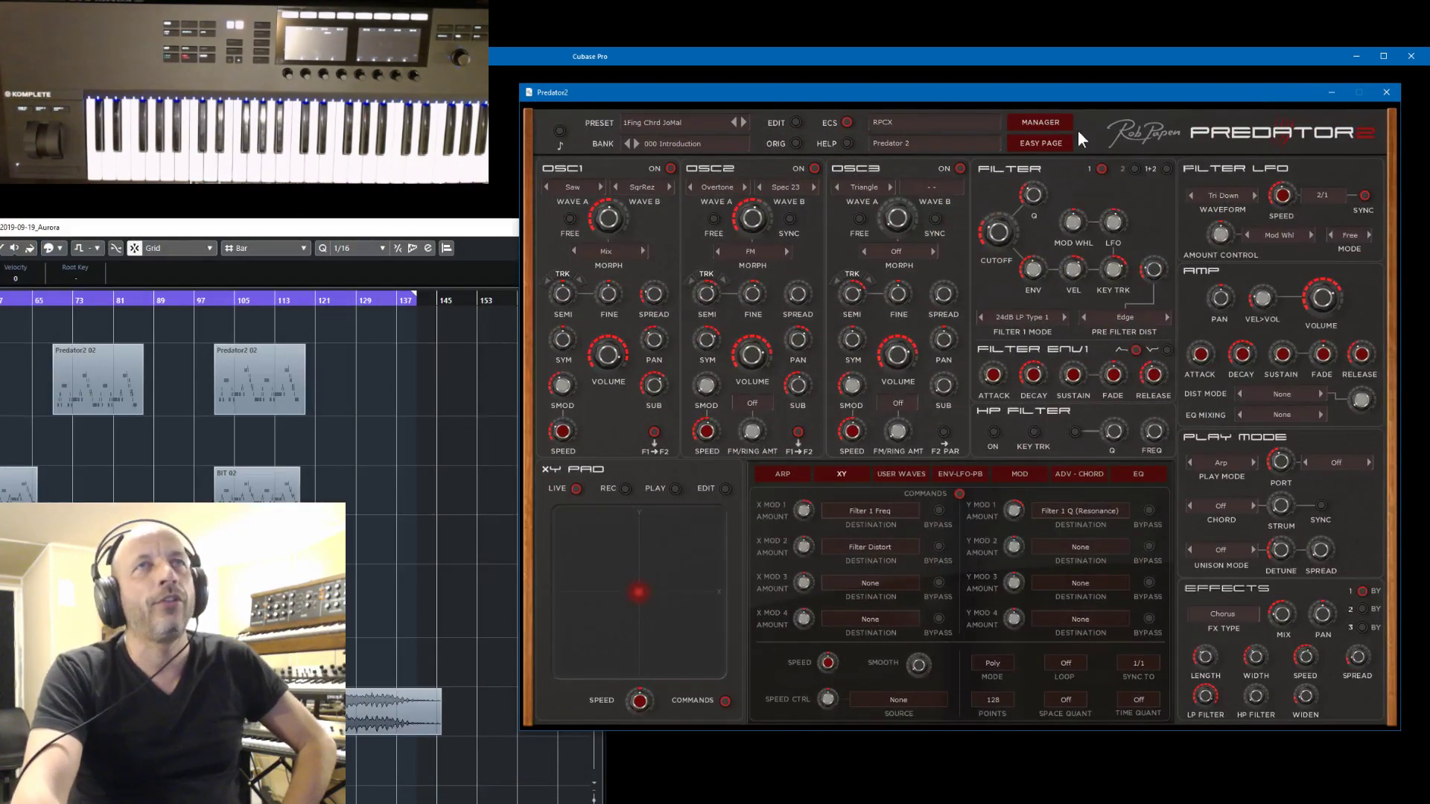
click(1039, 125)
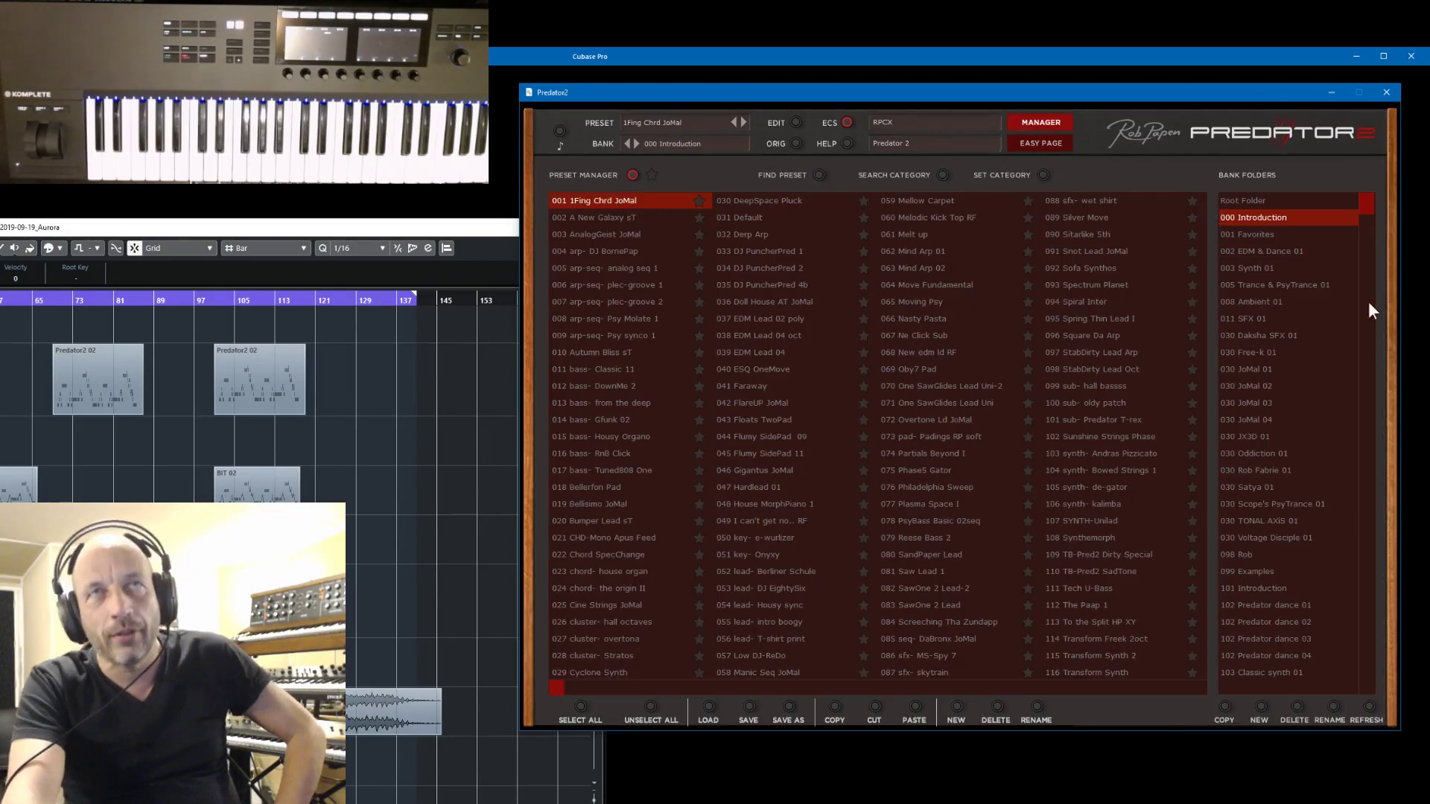
drag(1364, 199, 1364, 323)
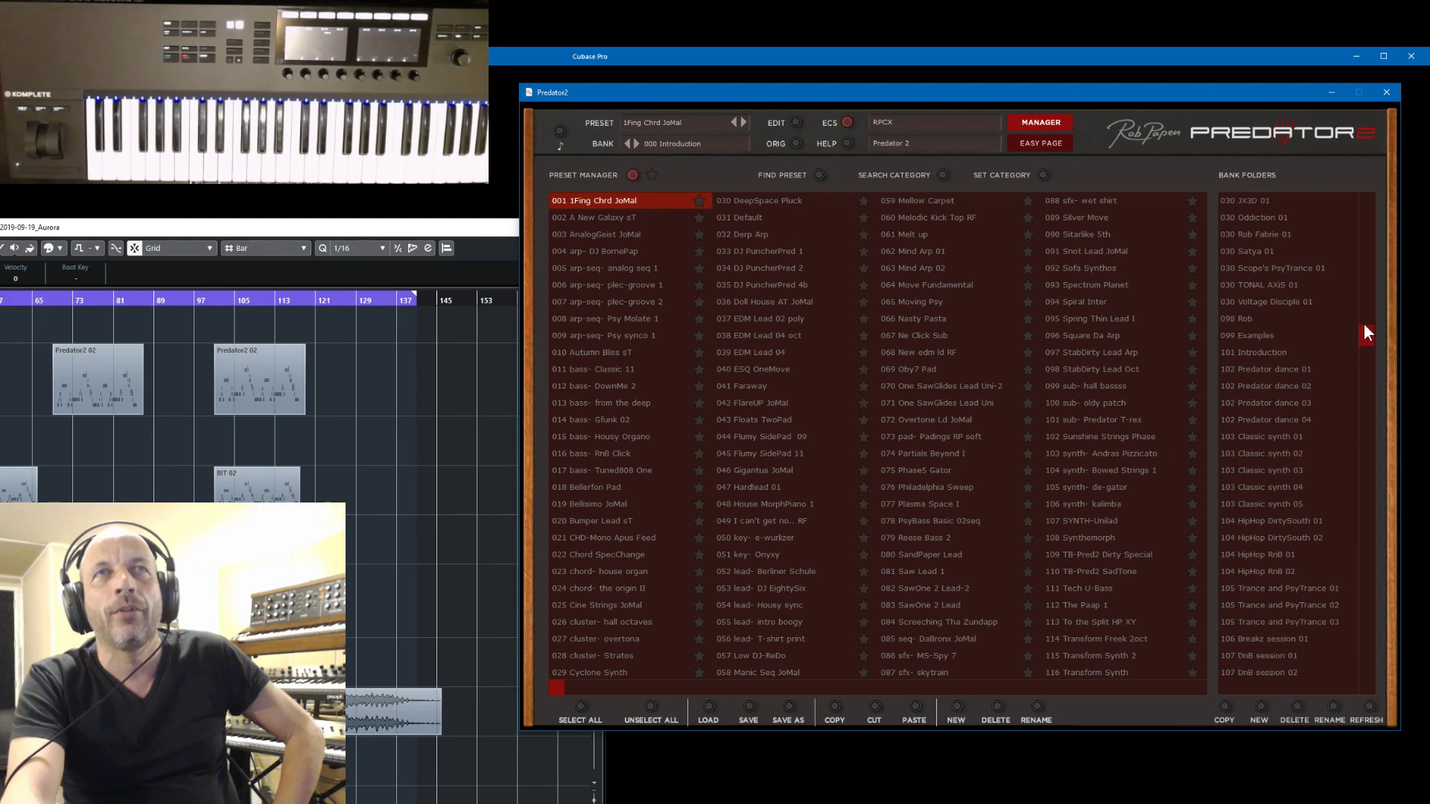
click(1259, 338)
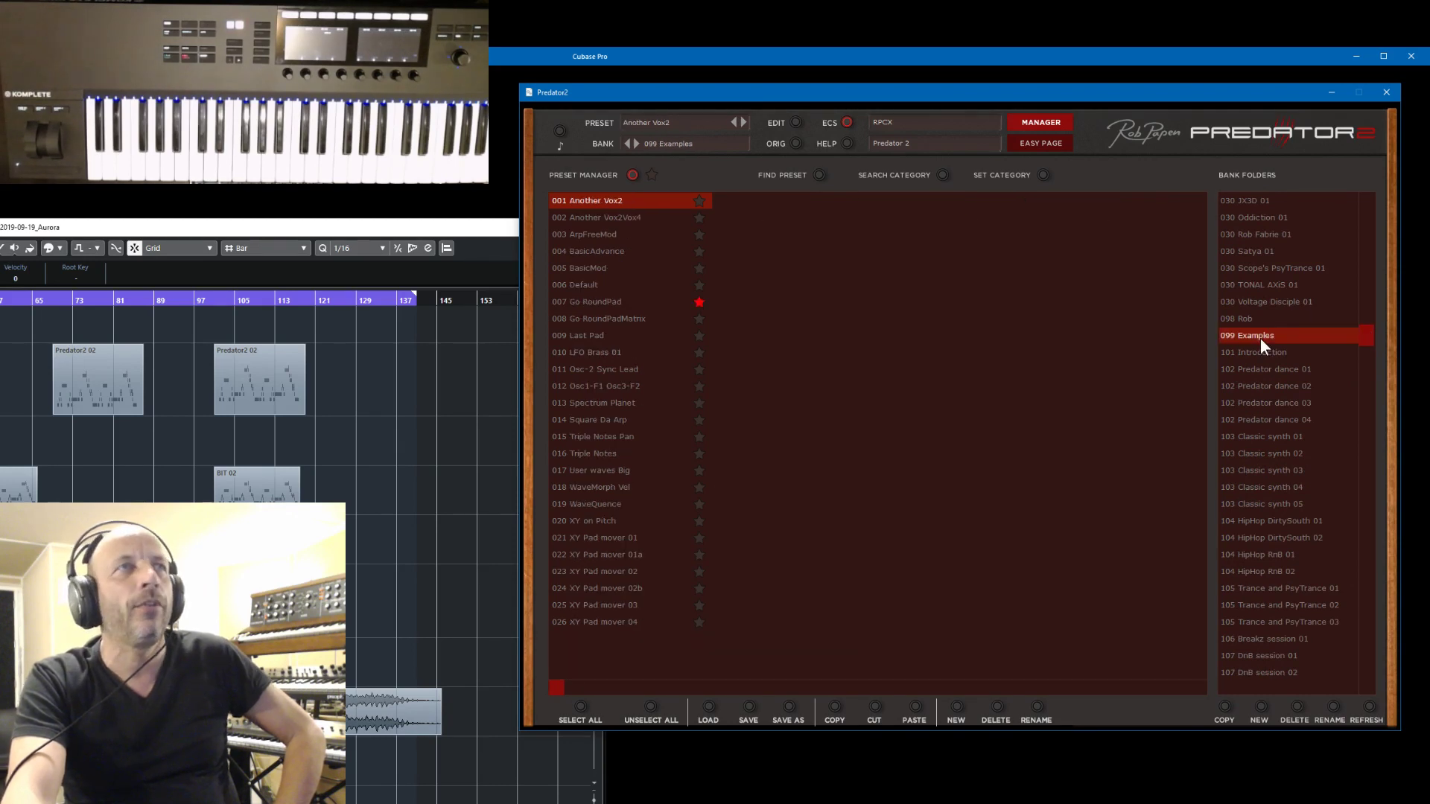
click(615, 218)
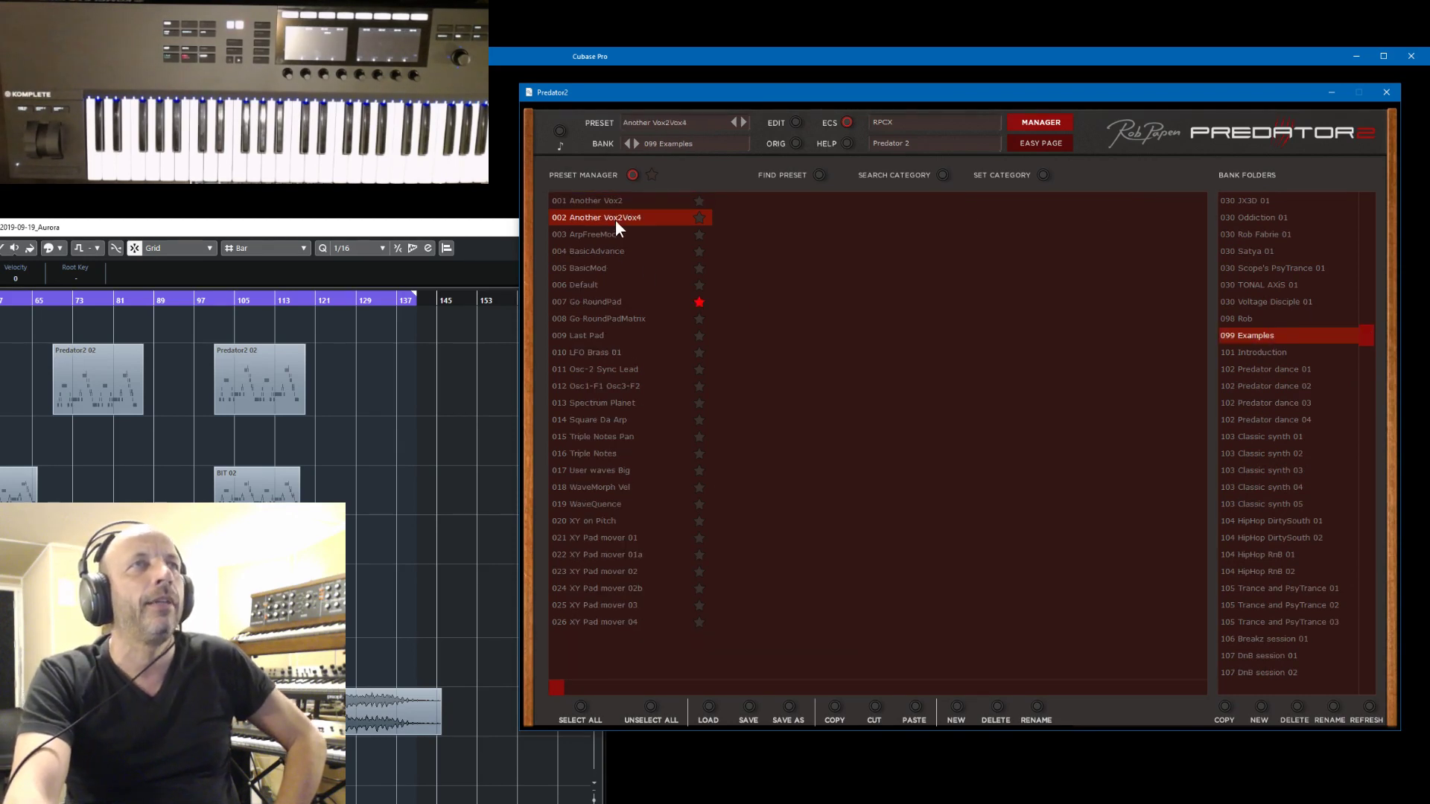
click(1387, 91)
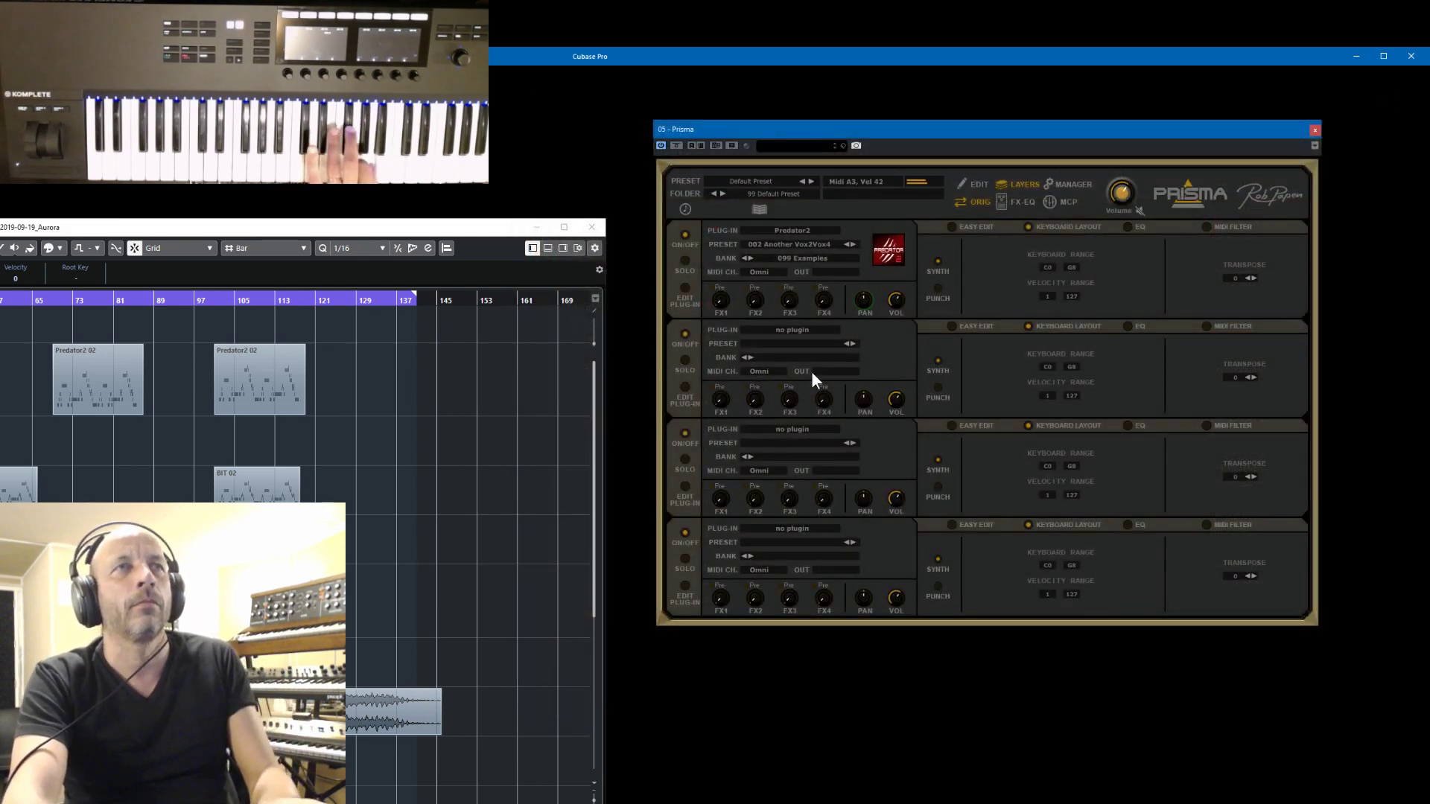
- Load Blue2 into Prisma's second layer, and replace it with BIT
click(776, 332)
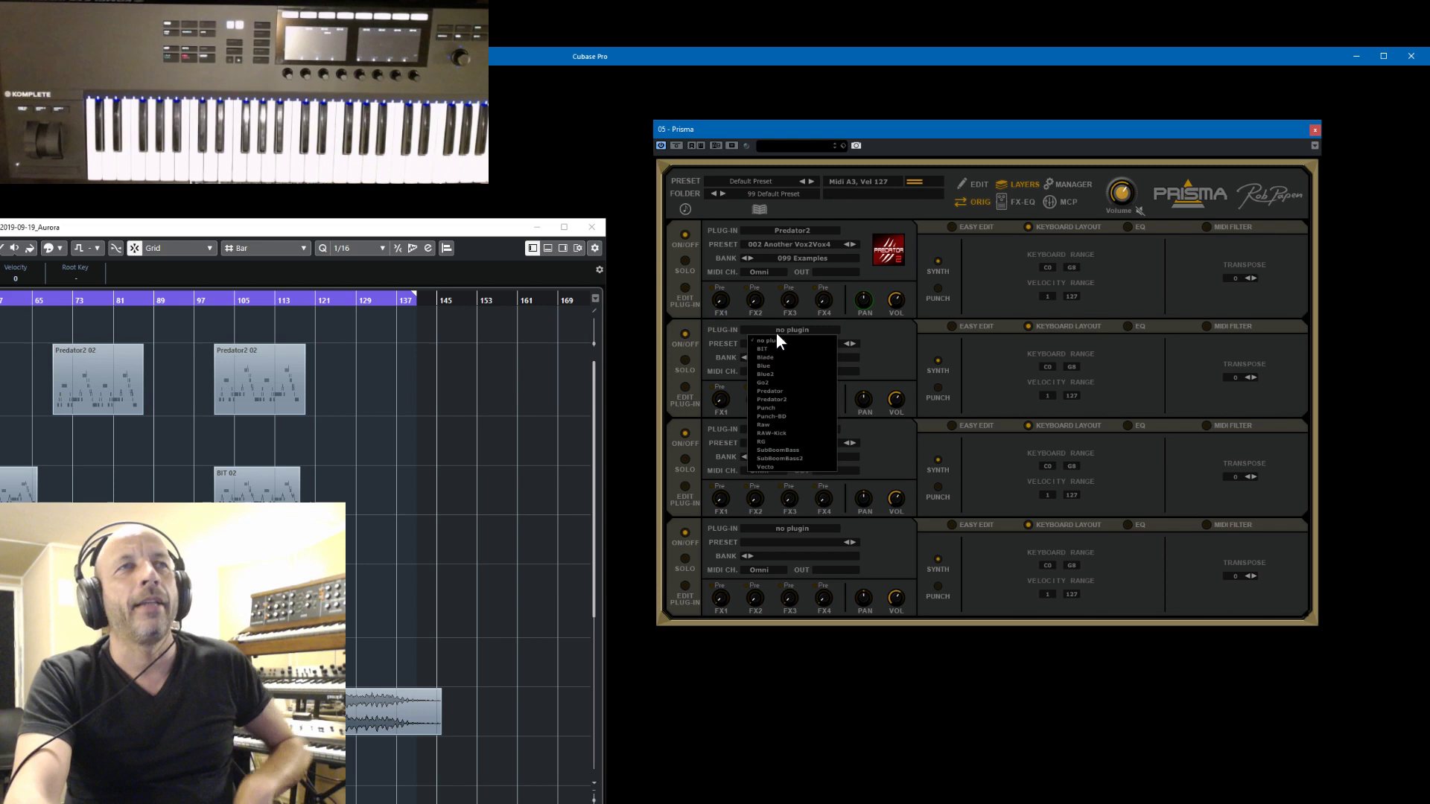
click(773, 373)
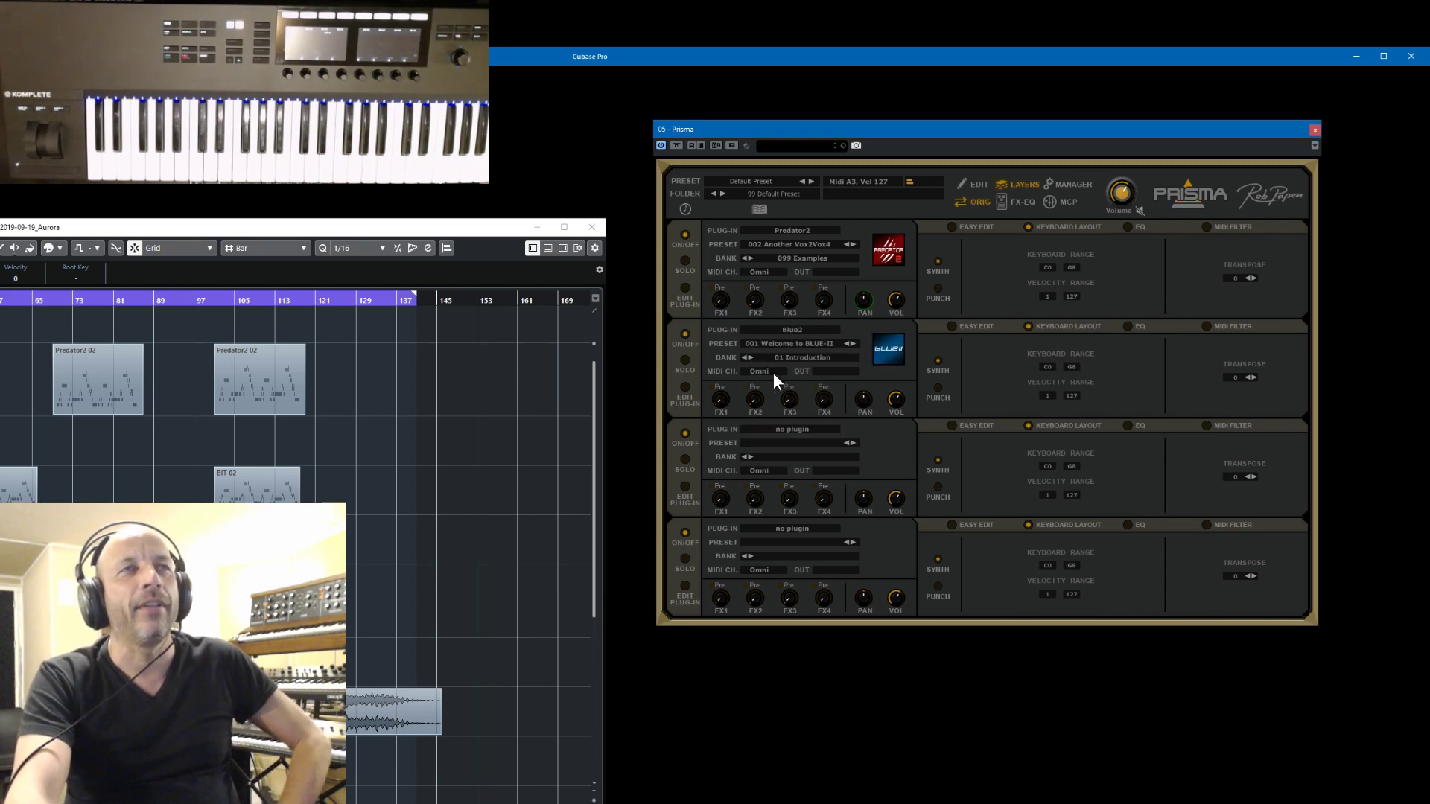
click(793, 329)
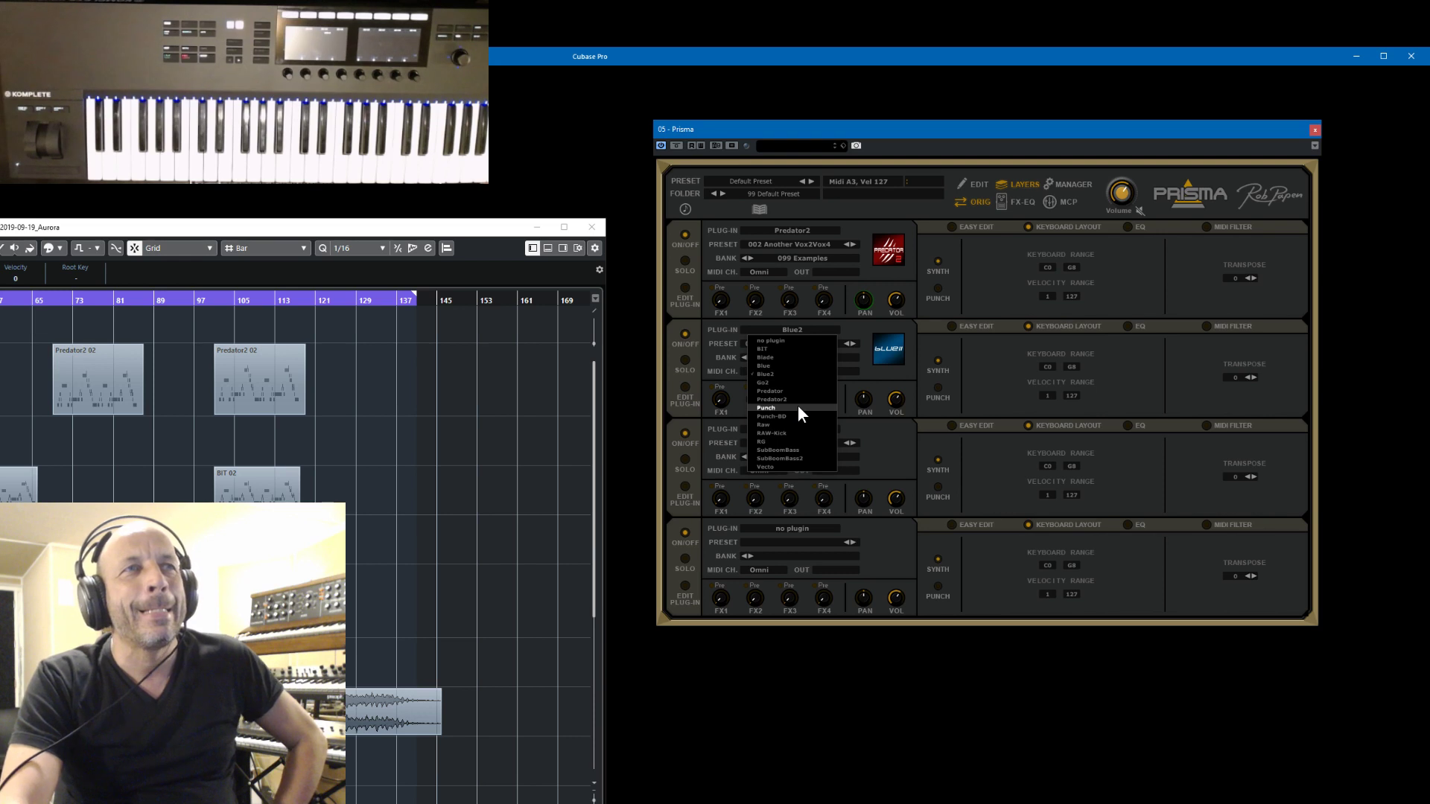
click(793, 348)
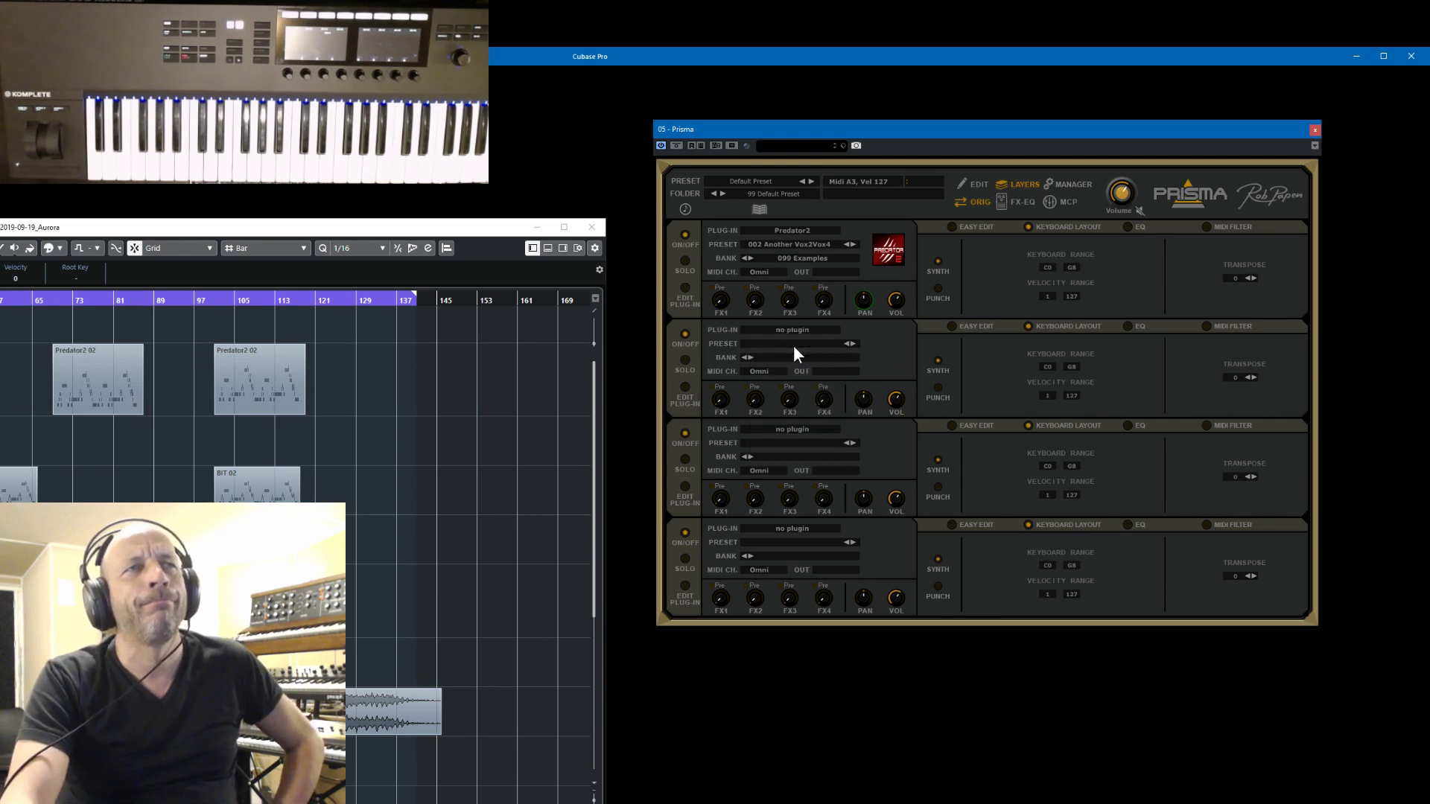
- Load JP Dual Pad I from the 06 Pads 01 bank in the second layer's BIT editor, and close the editor
click(688, 383)
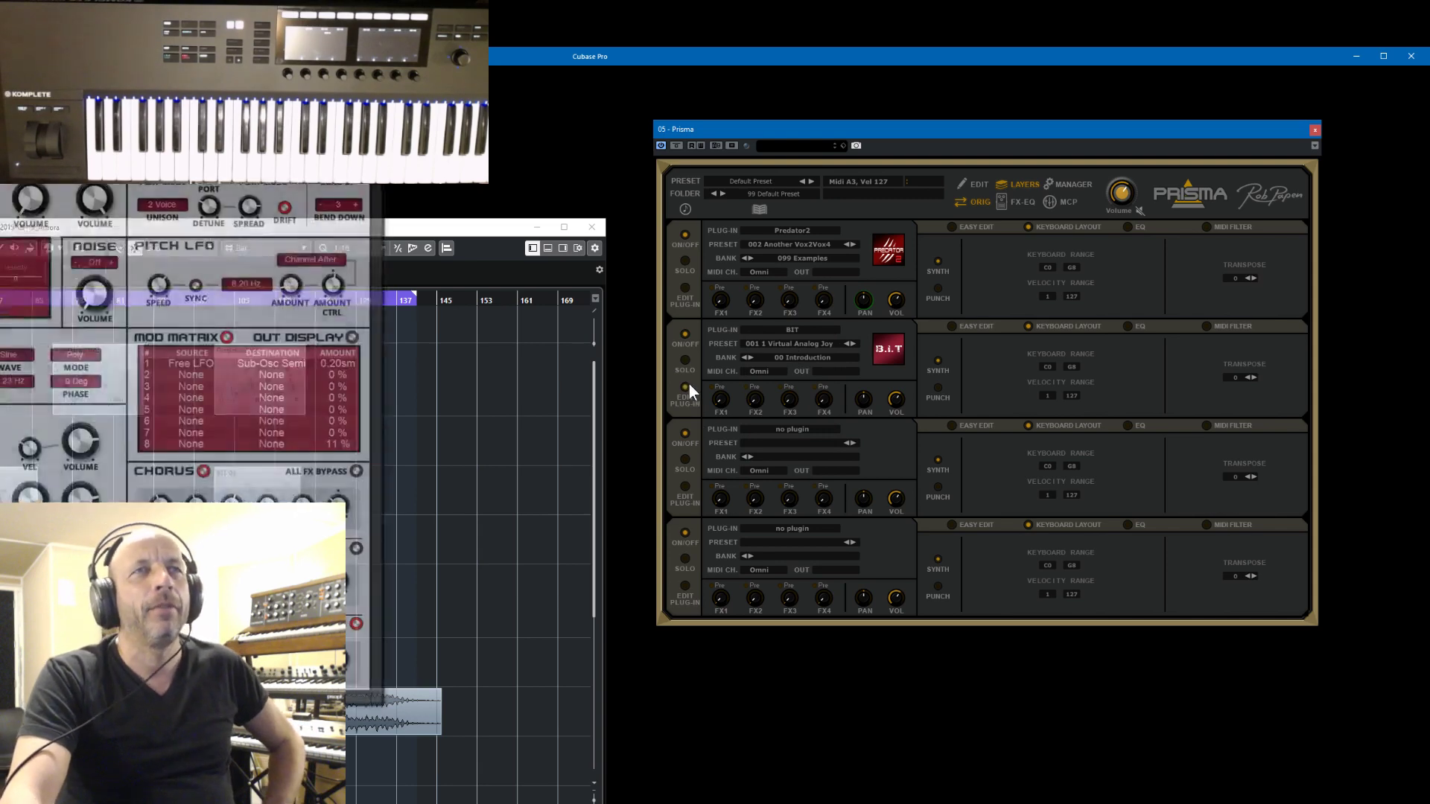
drag(180, 131, 1118, 133)
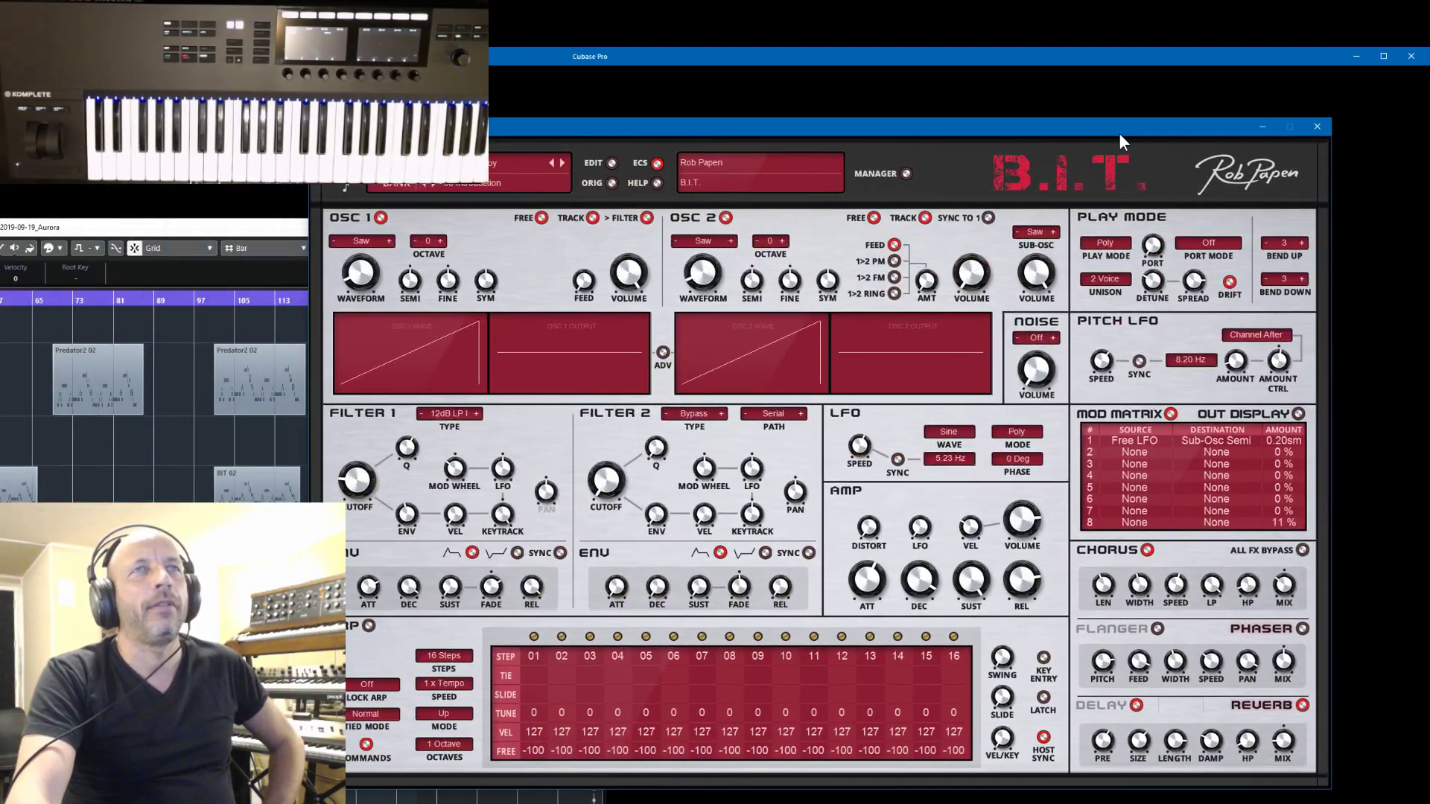
click(906, 174)
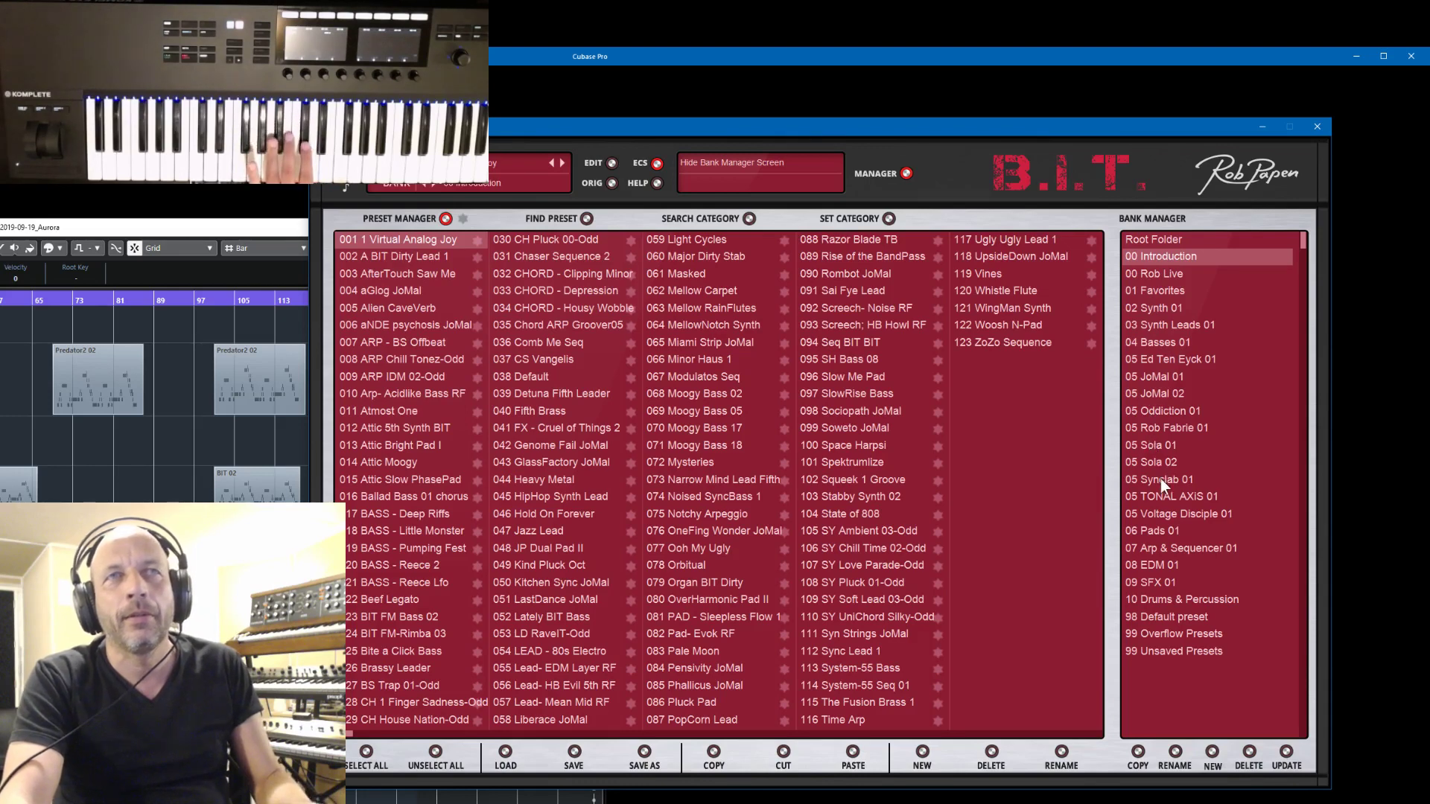
click(1151, 532)
click(372, 549)
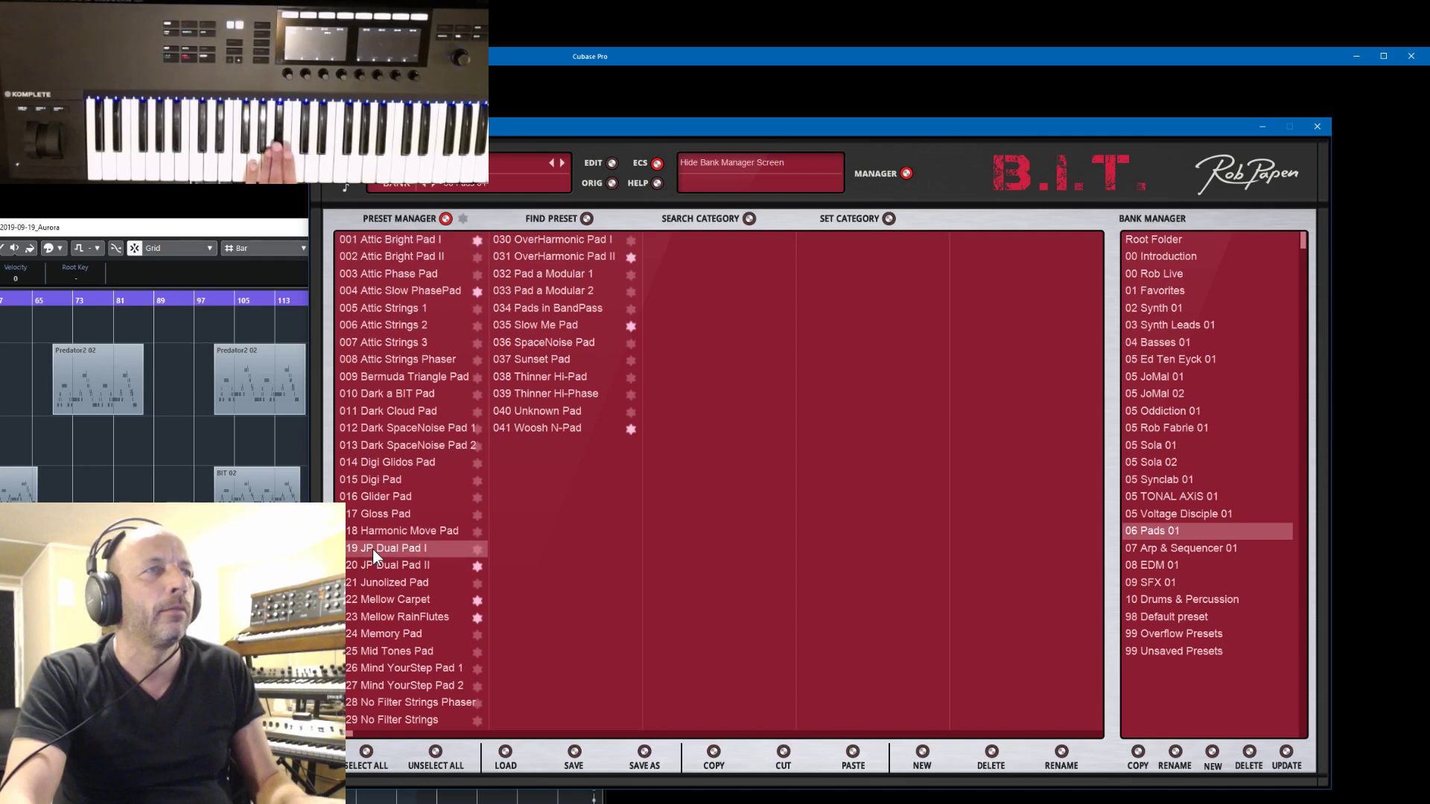
click(1319, 125)
- Lower the BIT layer's volume and audition that layer in solo
mouse_move(897, 405)
mouse_down()
mouse_move(903, 430)
mouse_move(910, 421)
mouse_up()
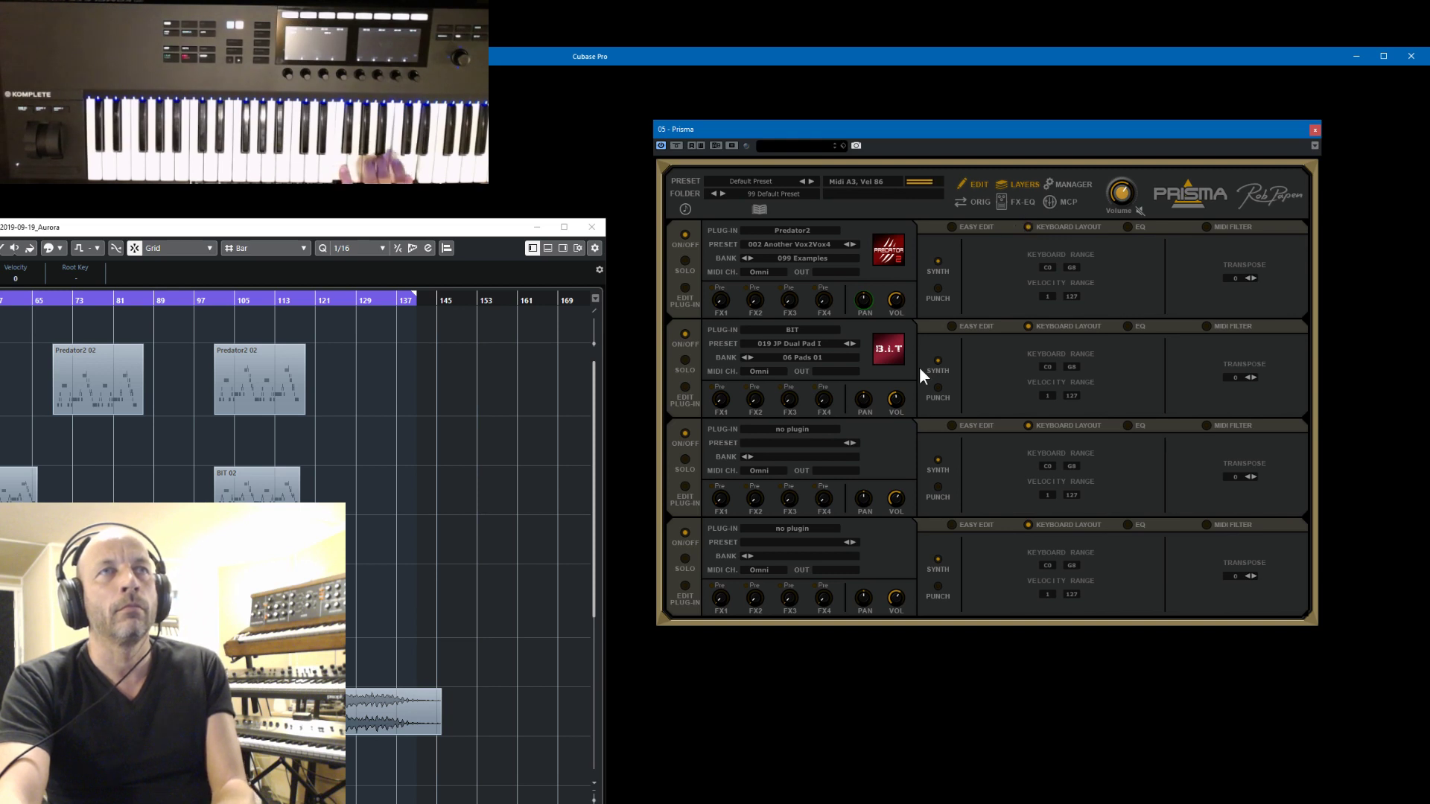
mouse_move(902, 306)
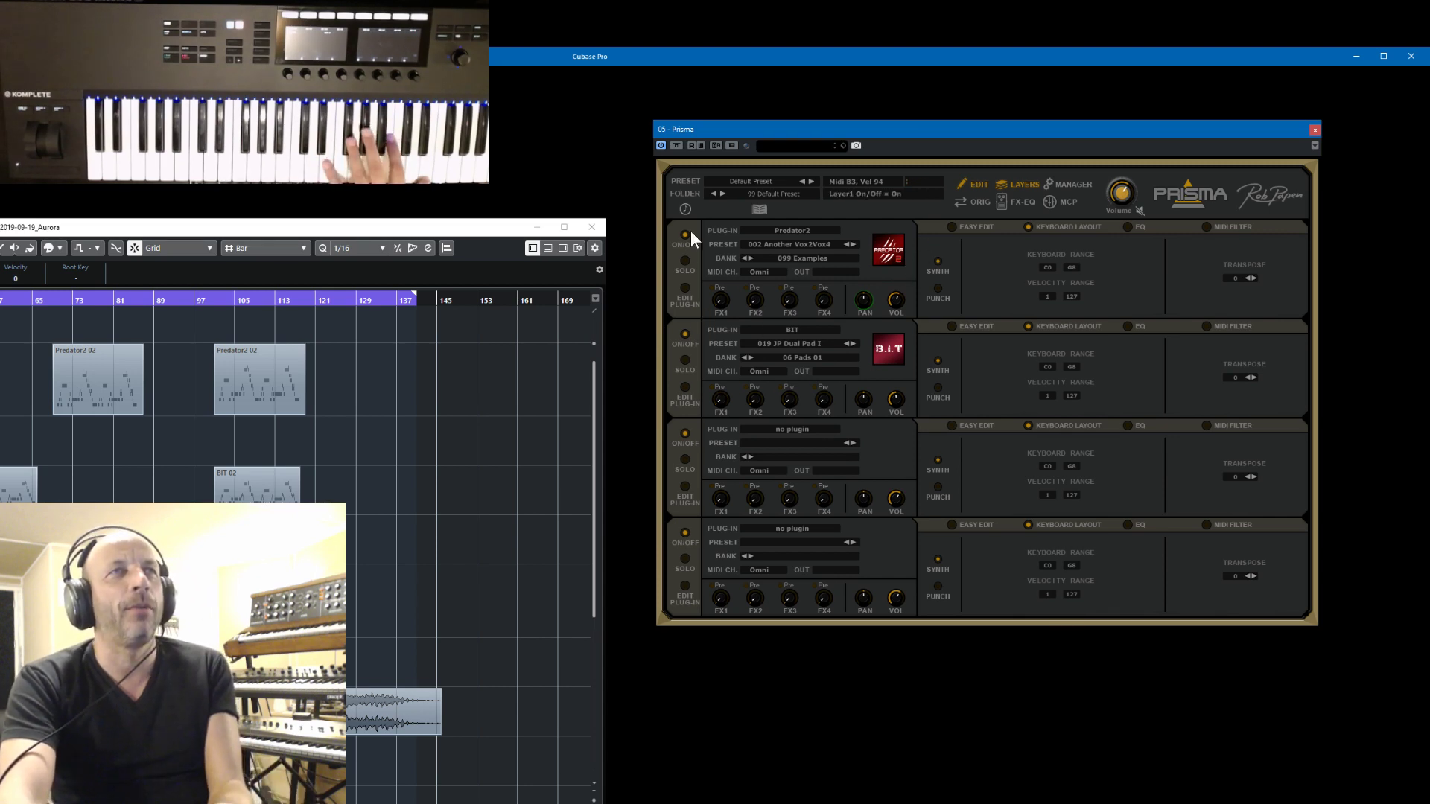
click(683, 359)
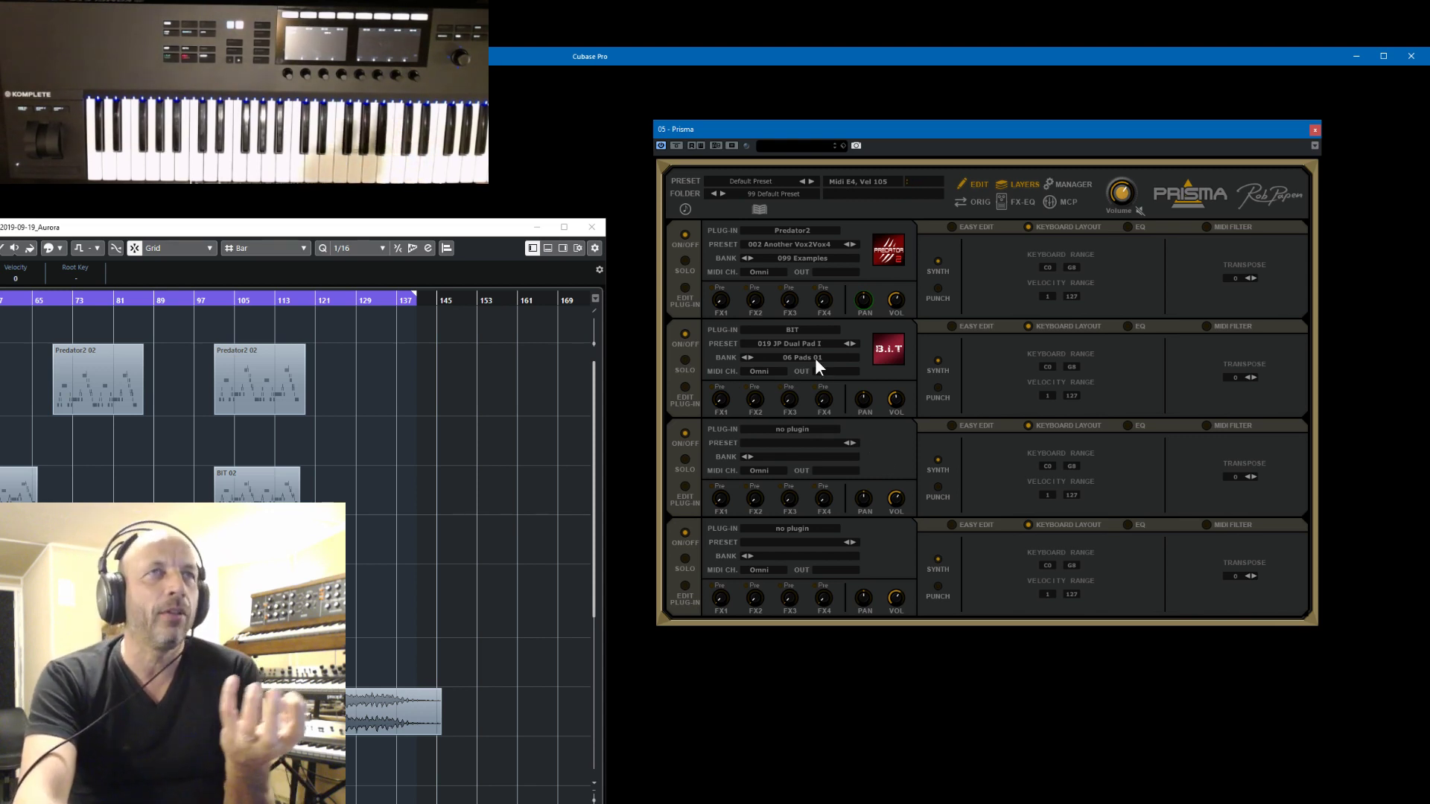
- View the User Waves page in the first layer's Predator2 editor, and close both the editor and Prisma
click(685, 287)
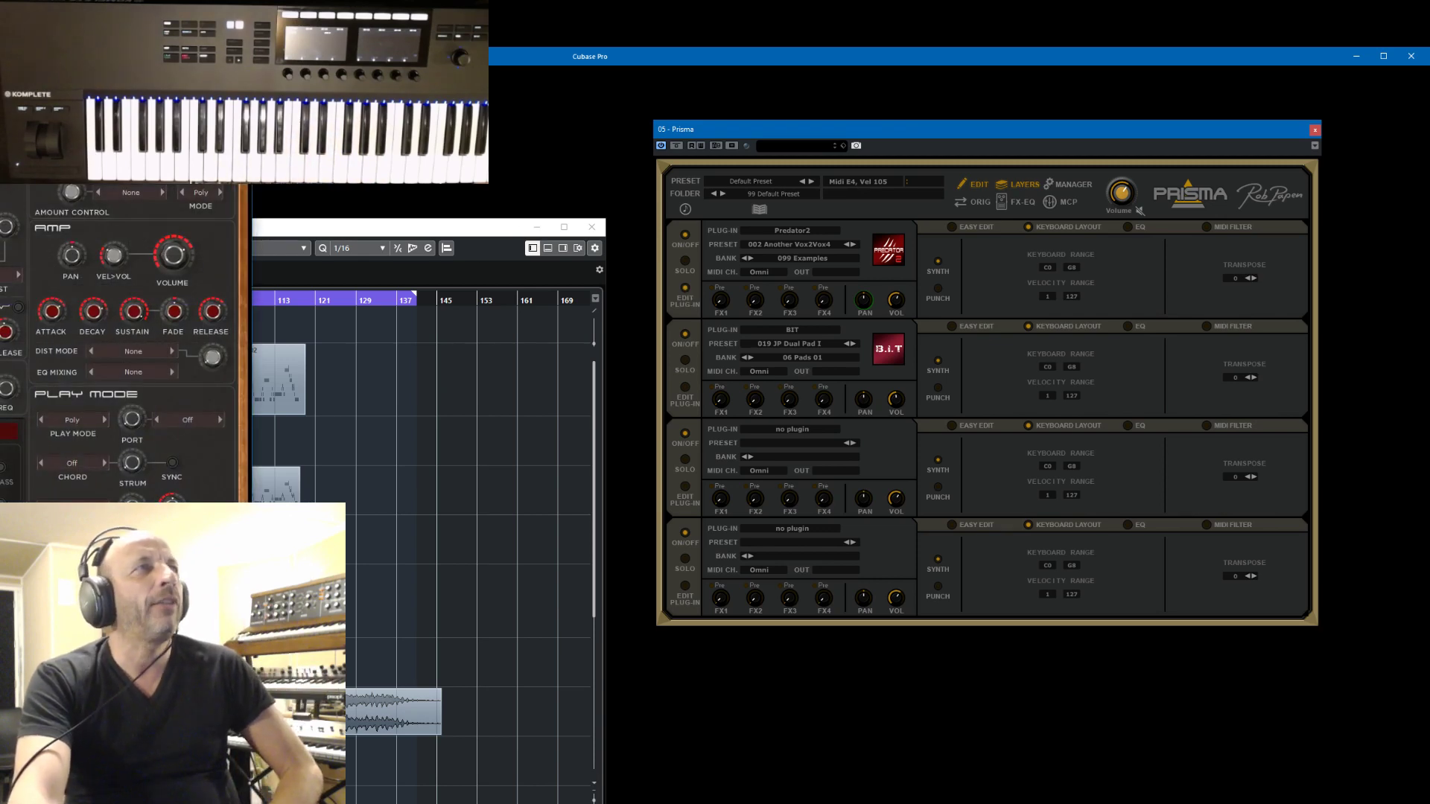
drag(44, 53, 1187, 92)
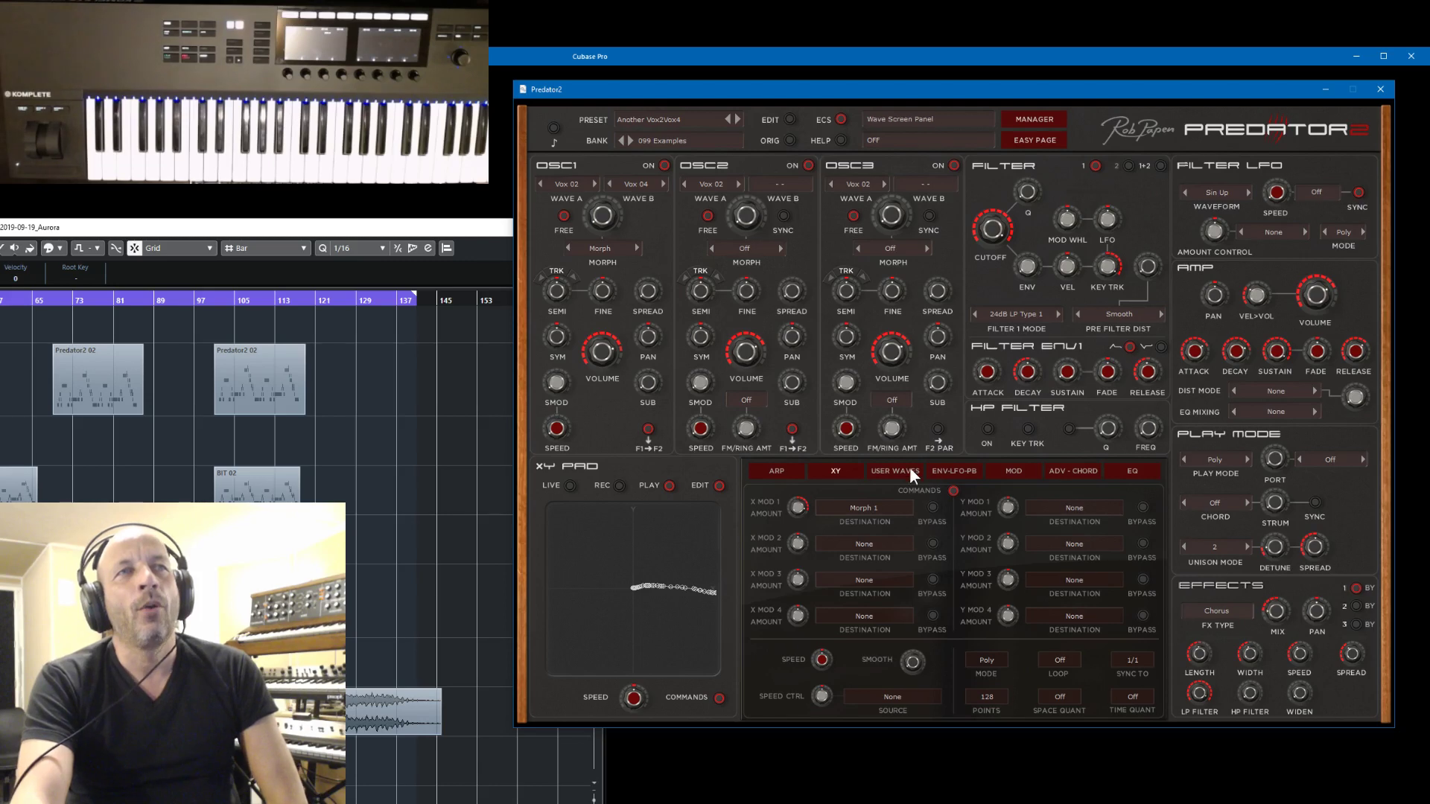
click(888, 469)
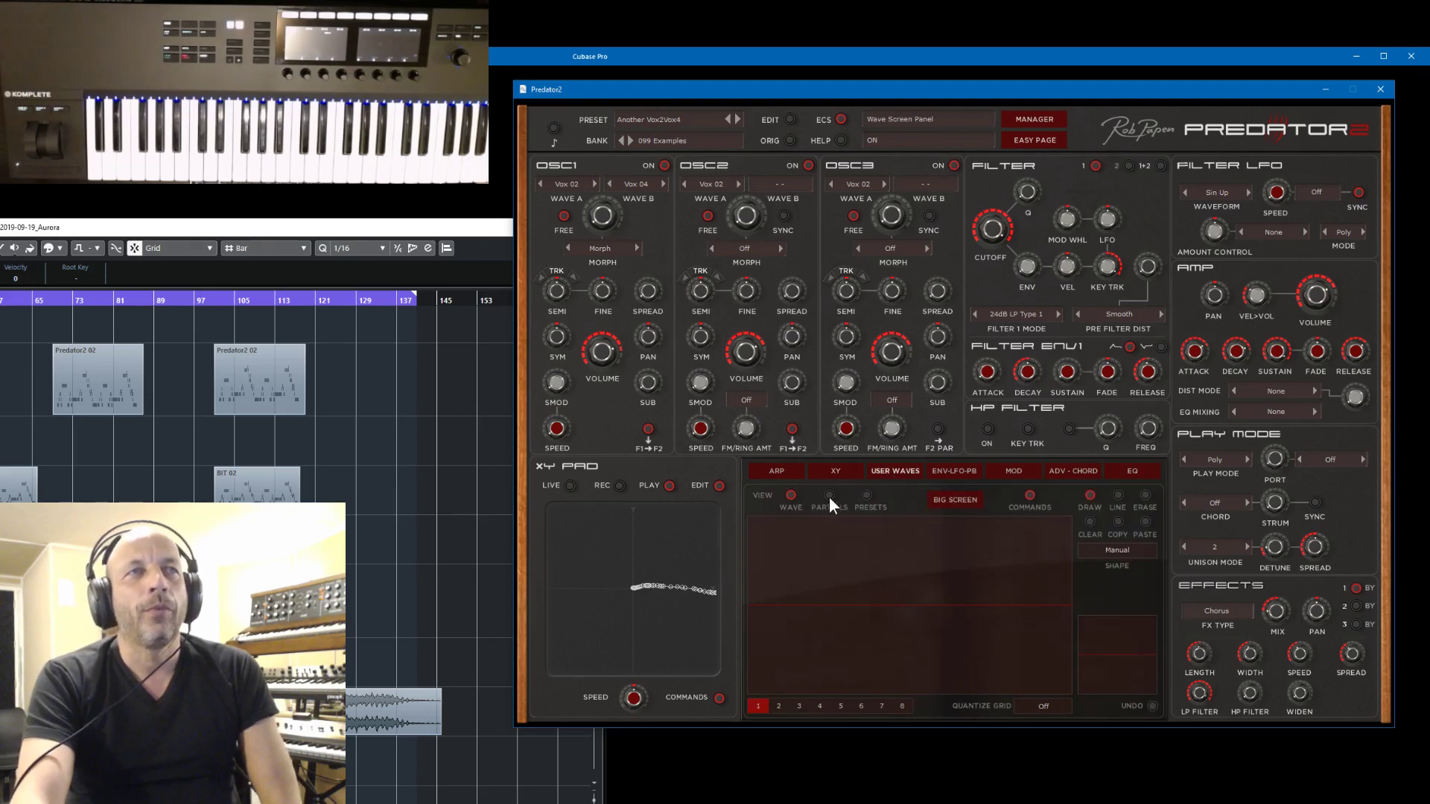
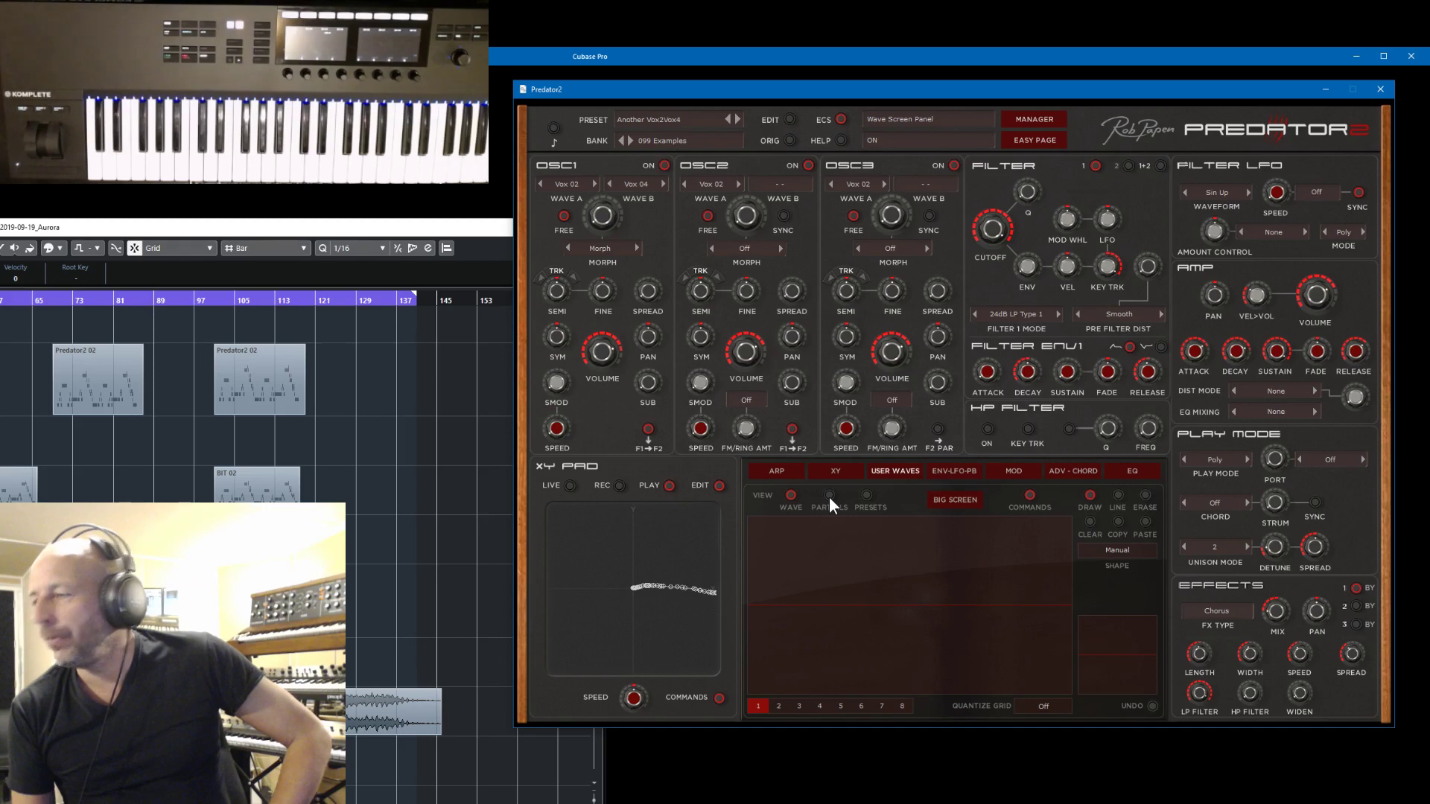
click(1380, 89)
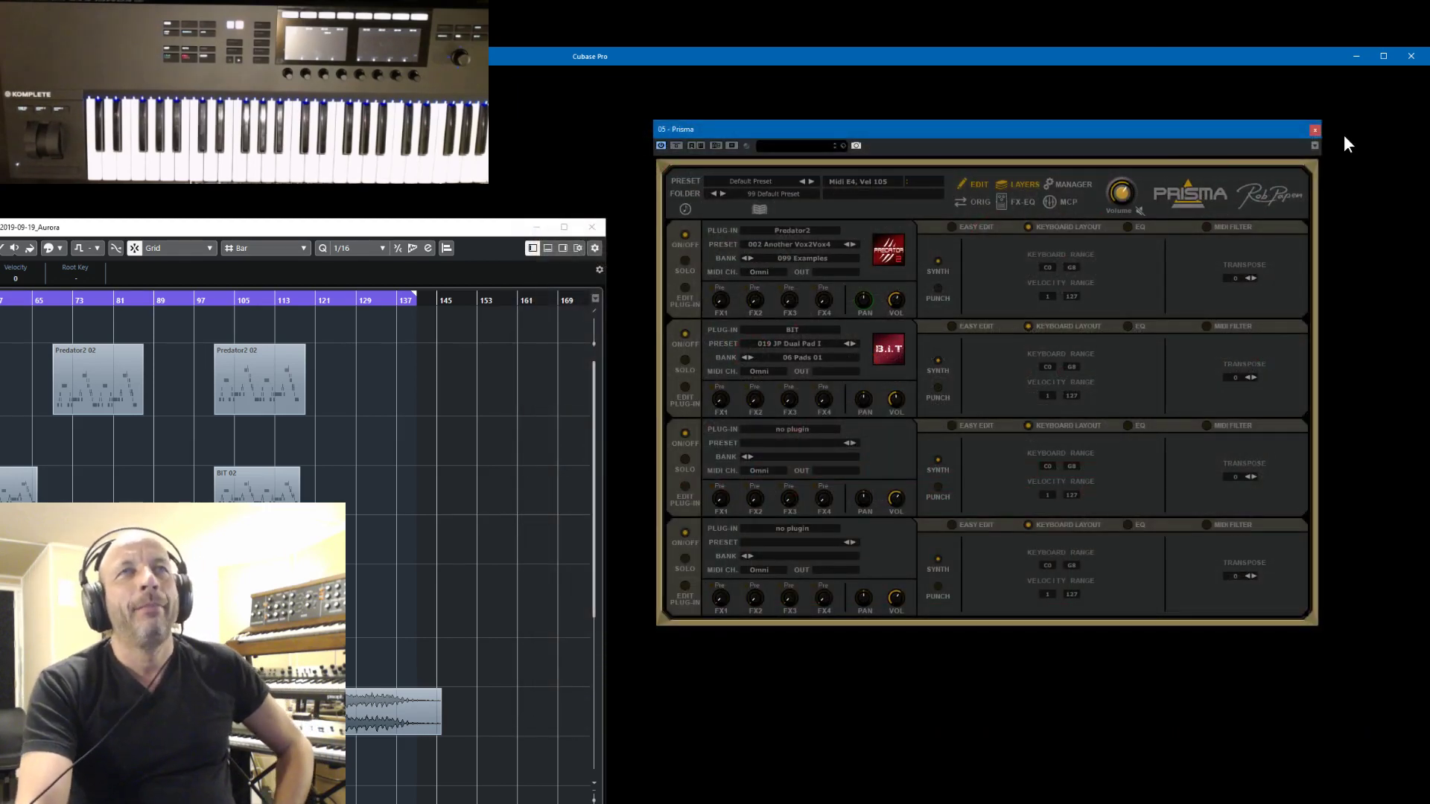
click(1314, 130)
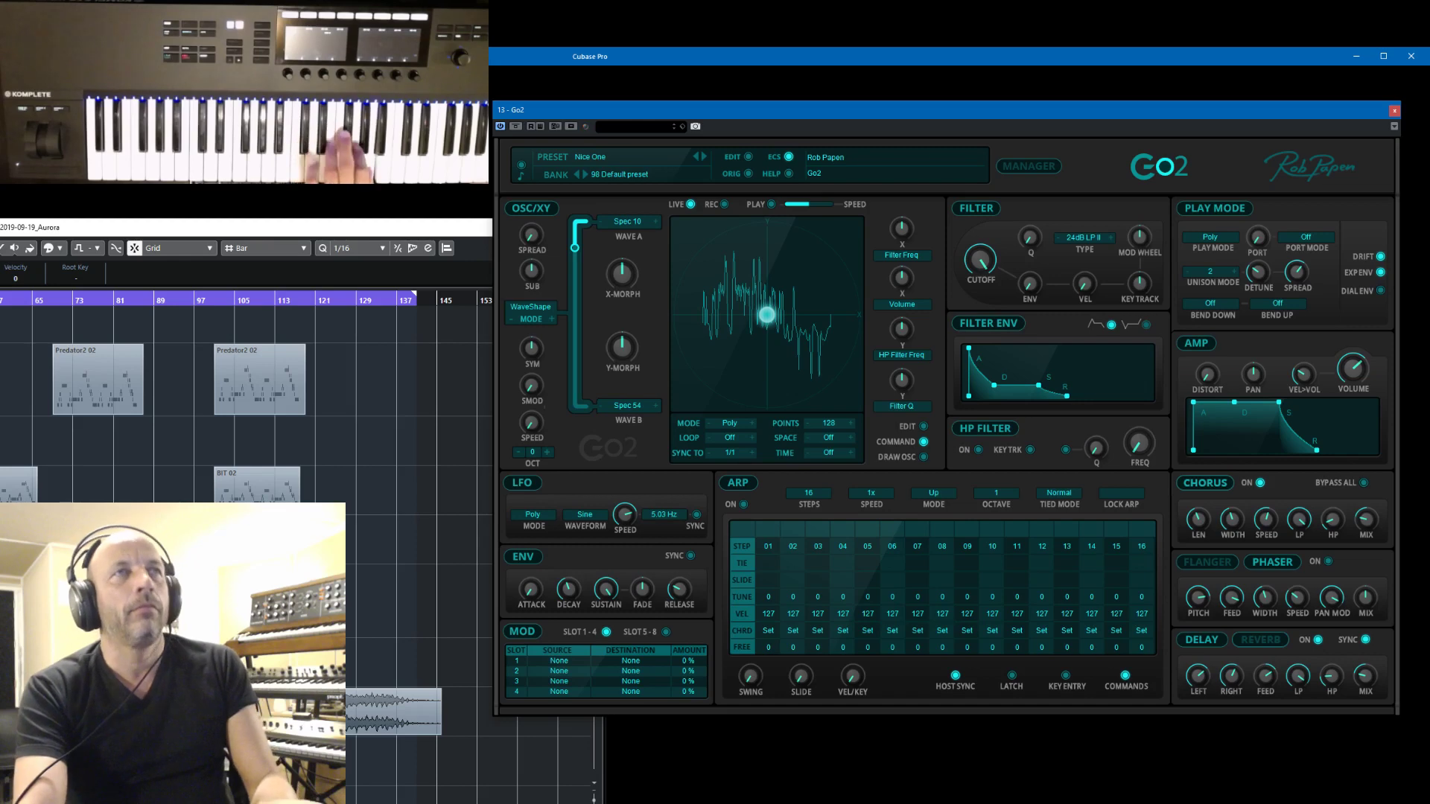
- Load preset 001 Default in Go2 and lower the amp volume
click(616, 159)
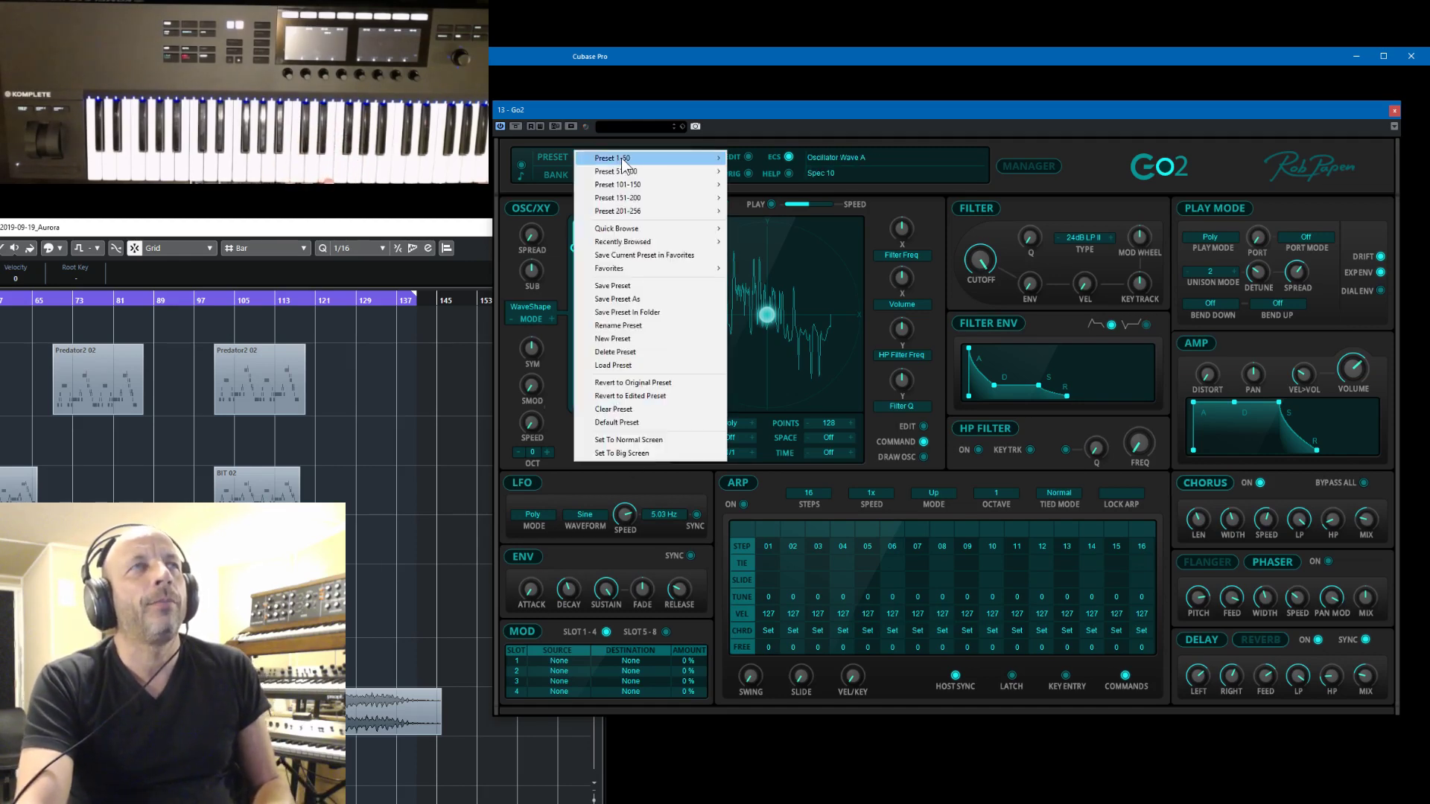
mouse_move(625, 161)
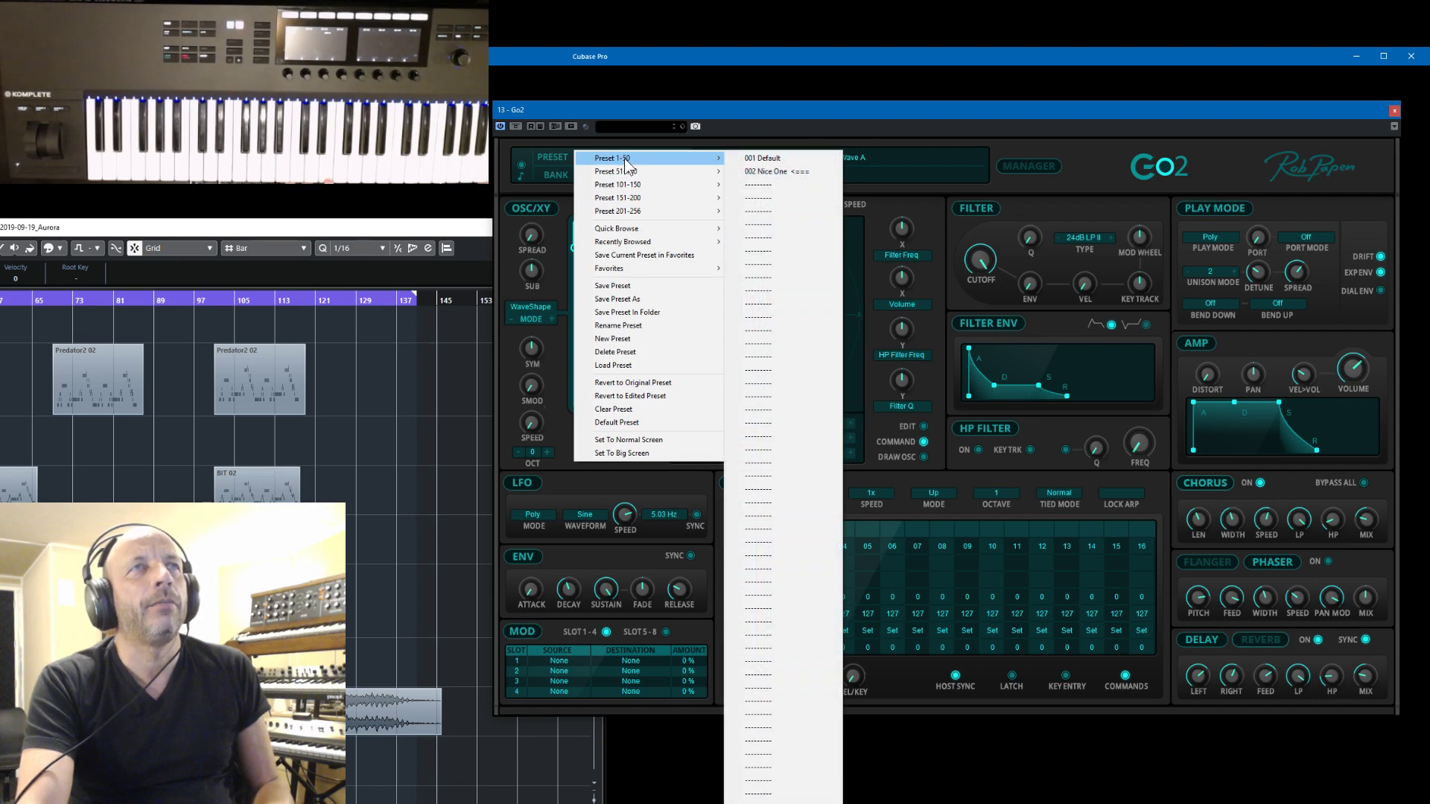
click(752, 158)
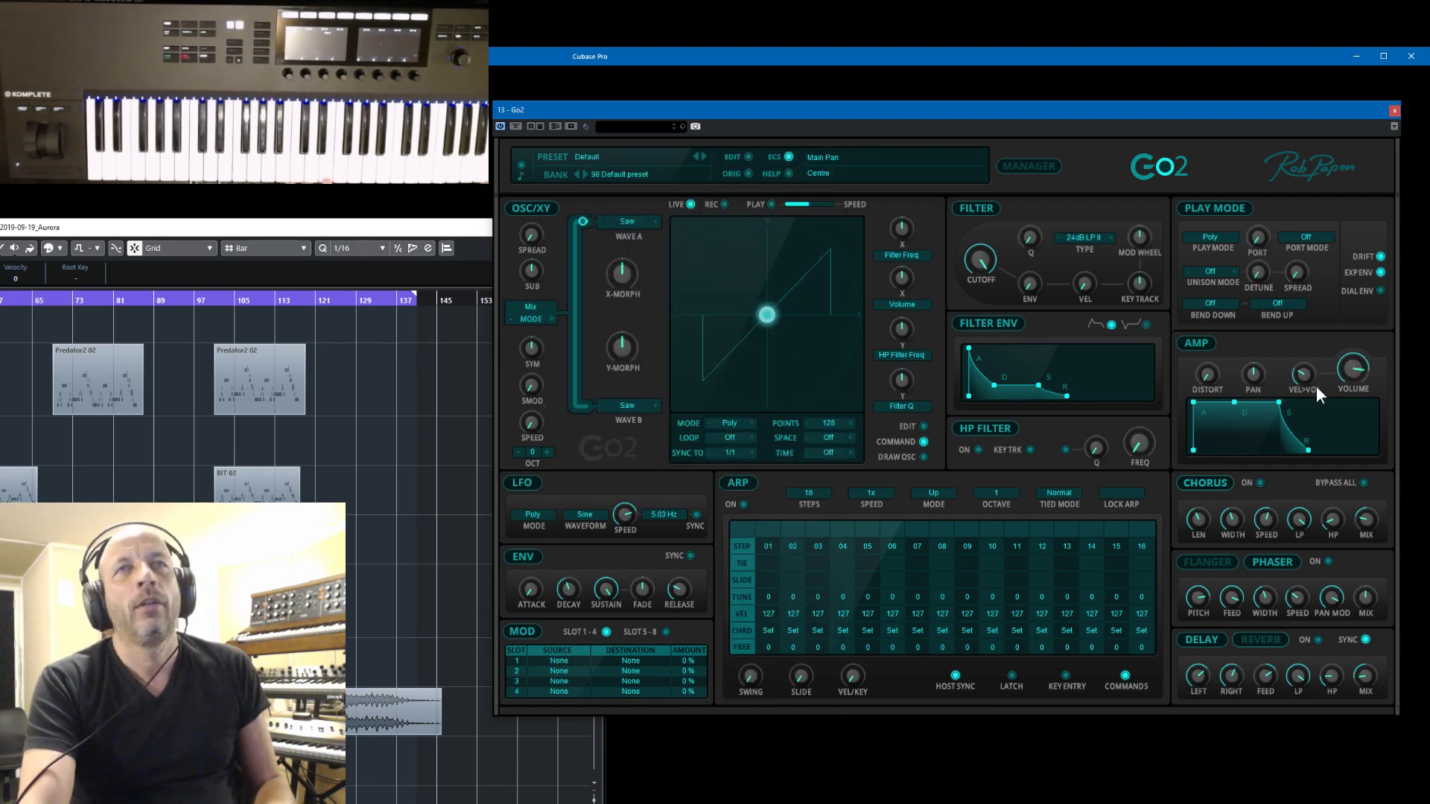
drag(1361, 377, 1362, 386)
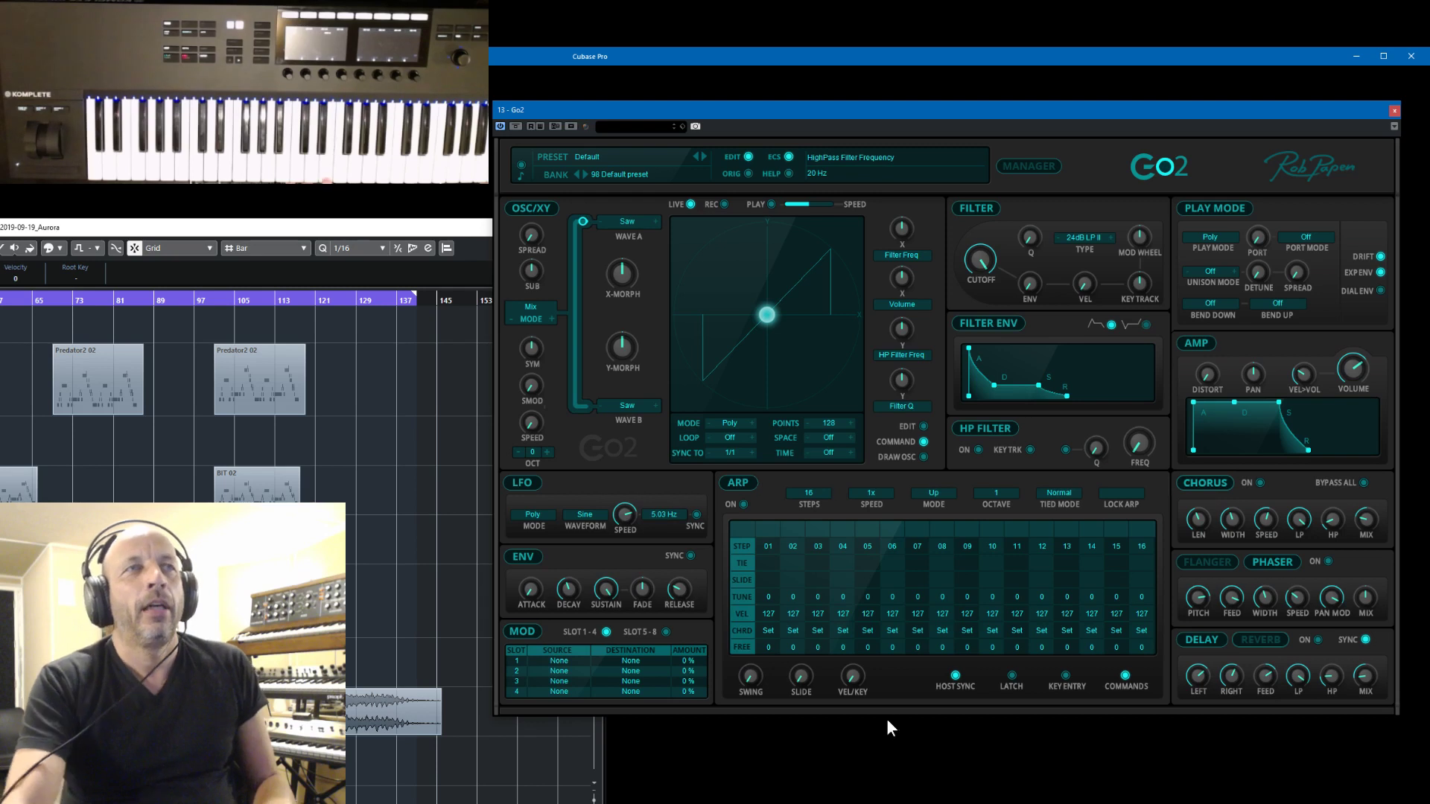
- Enable the arpeggiator and switch off steps 2, 4, 6, 8, 11, 13, 15 and 16
click(743, 505)
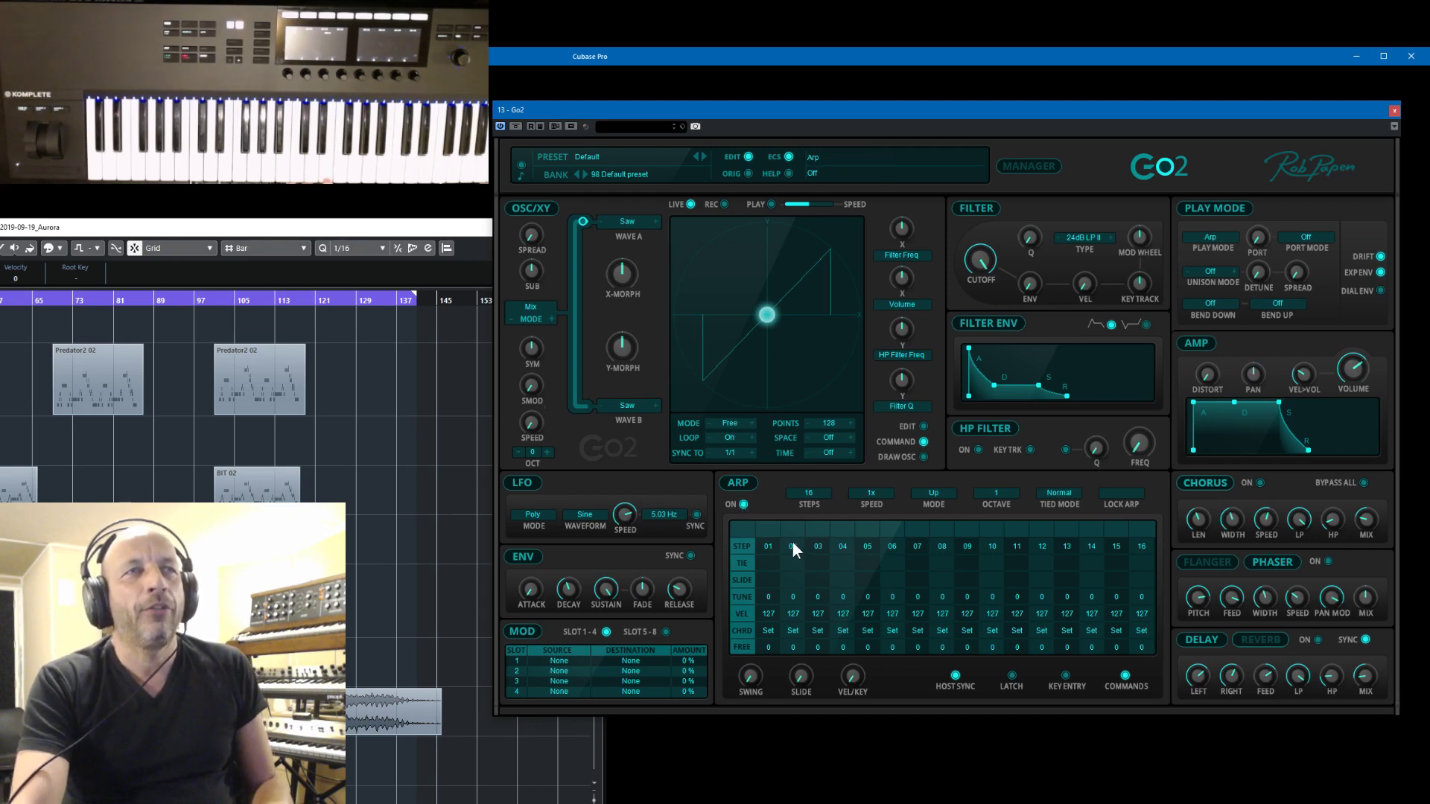
click(792, 548)
click(842, 547)
click(892, 548)
click(941, 550)
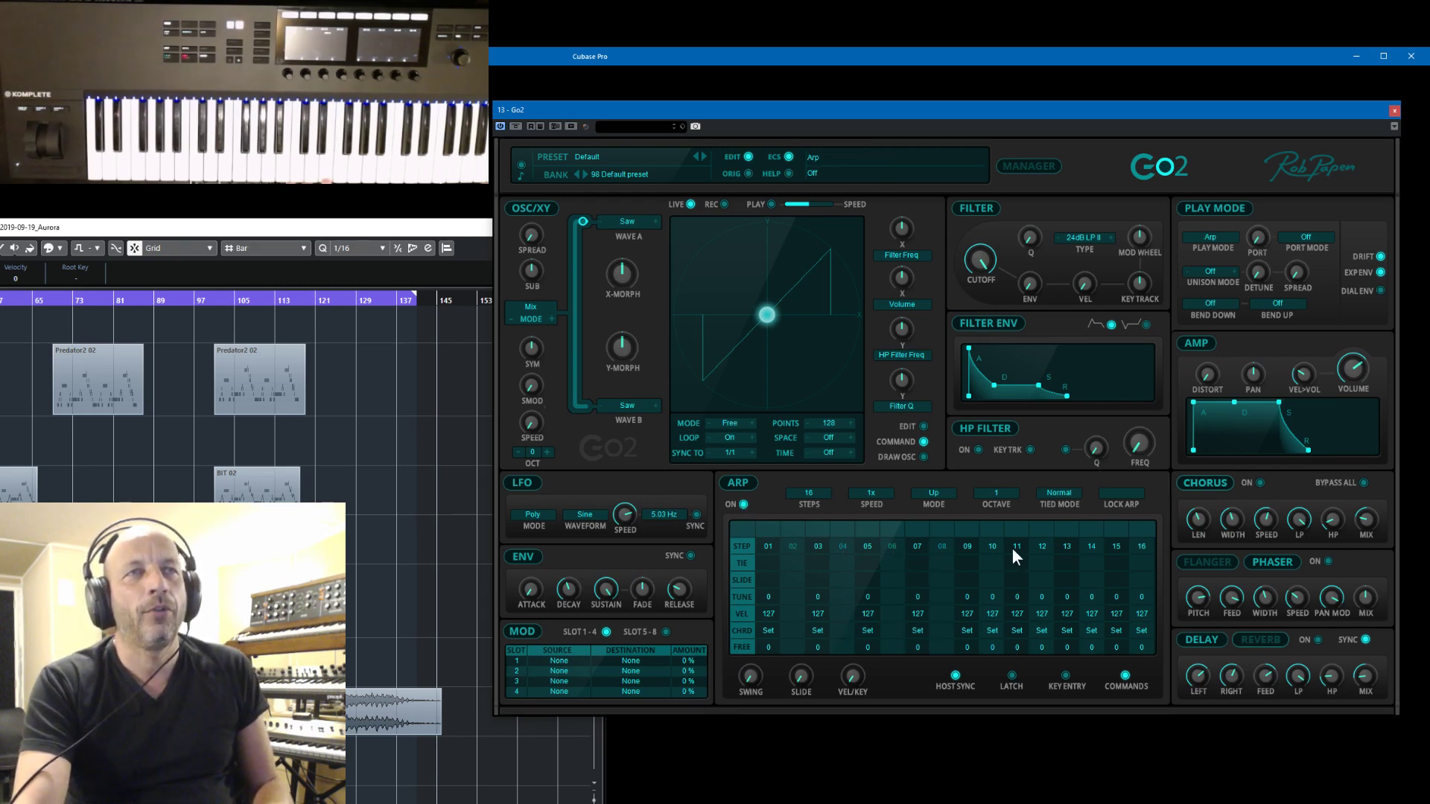
click(1014, 548)
click(1065, 546)
click(1115, 547)
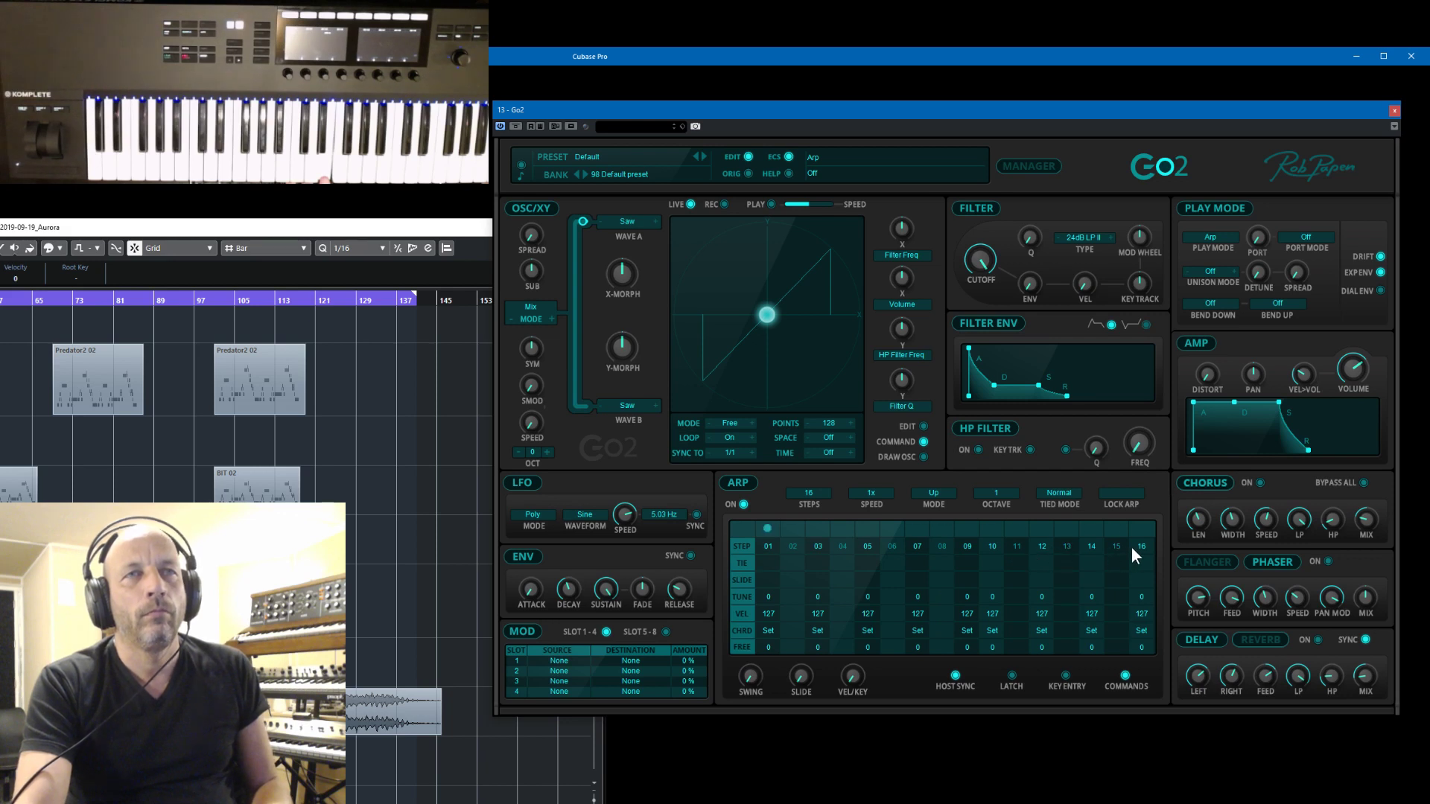
click(1136, 546)
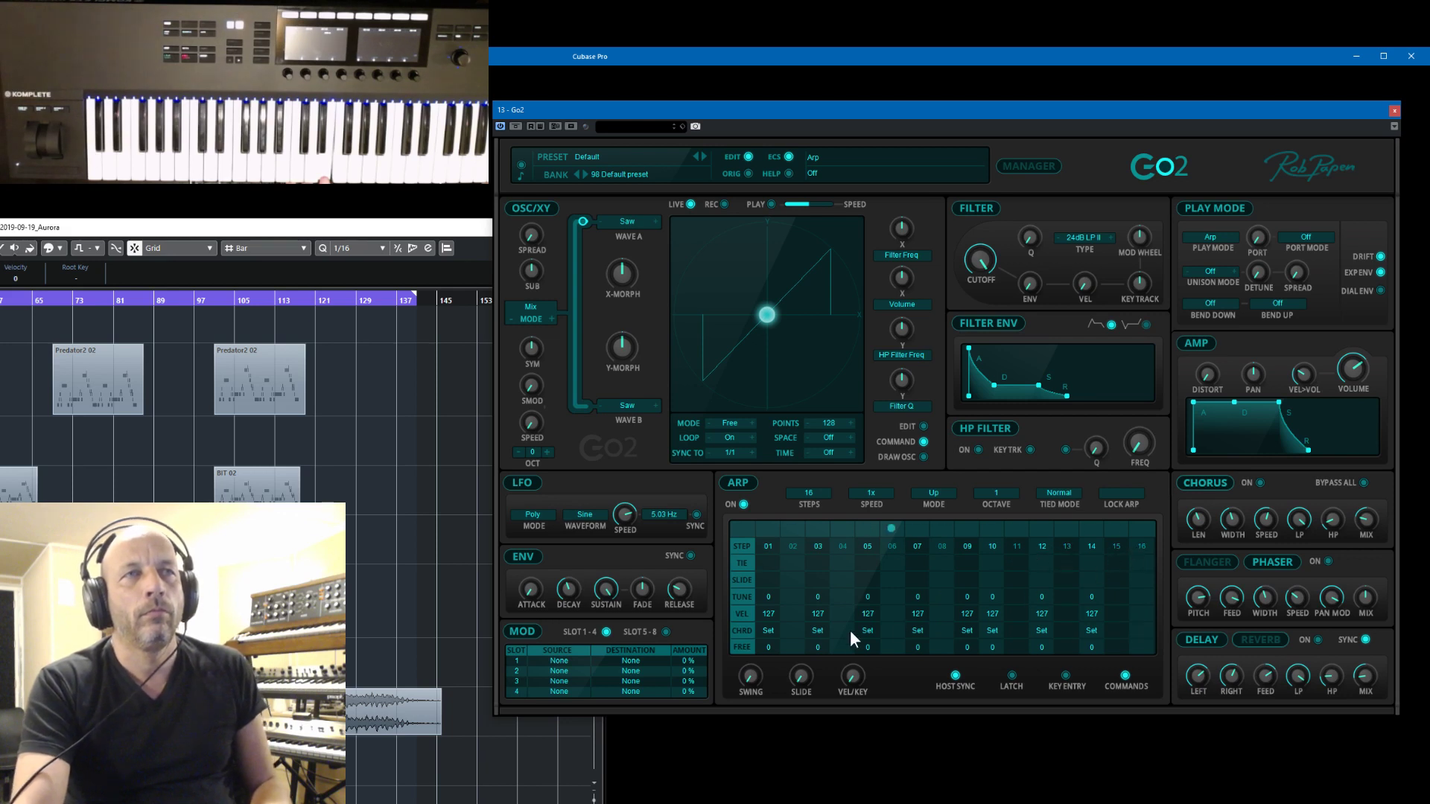
- Set the chord of arpeggiator step 1 to Fifth and of steps 5 and 10 to Minor 7
click(769, 634)
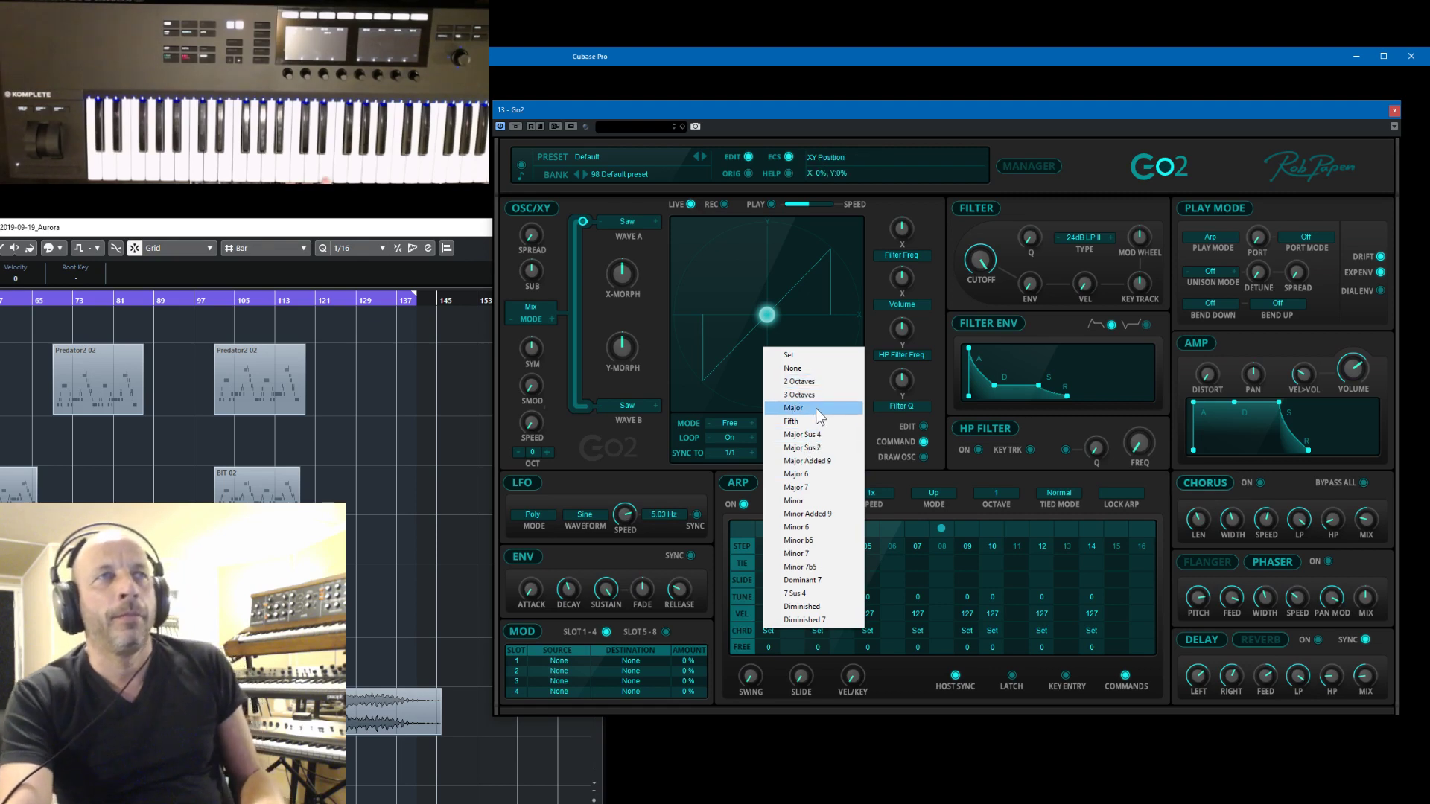
click(816, 420)
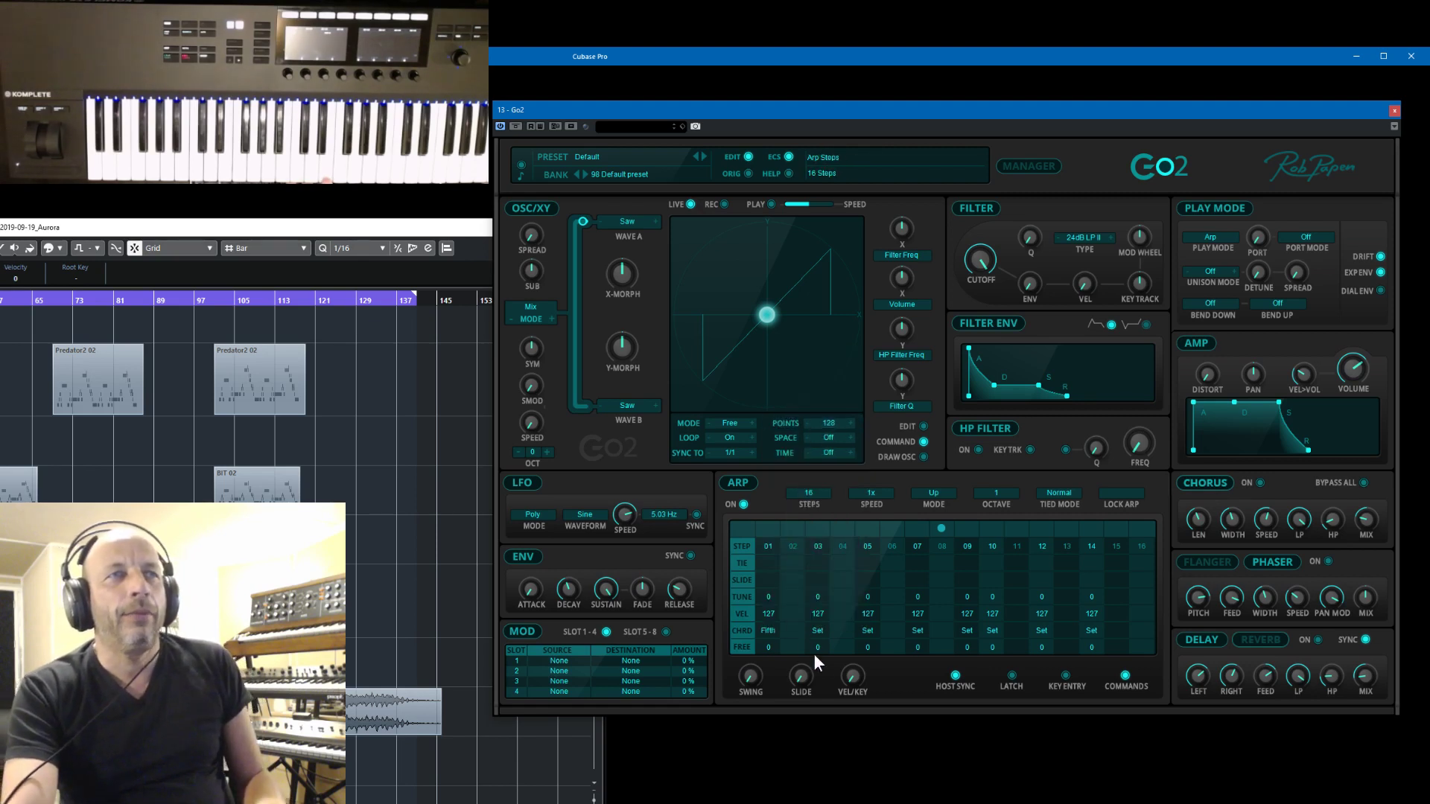
click(867, 630)
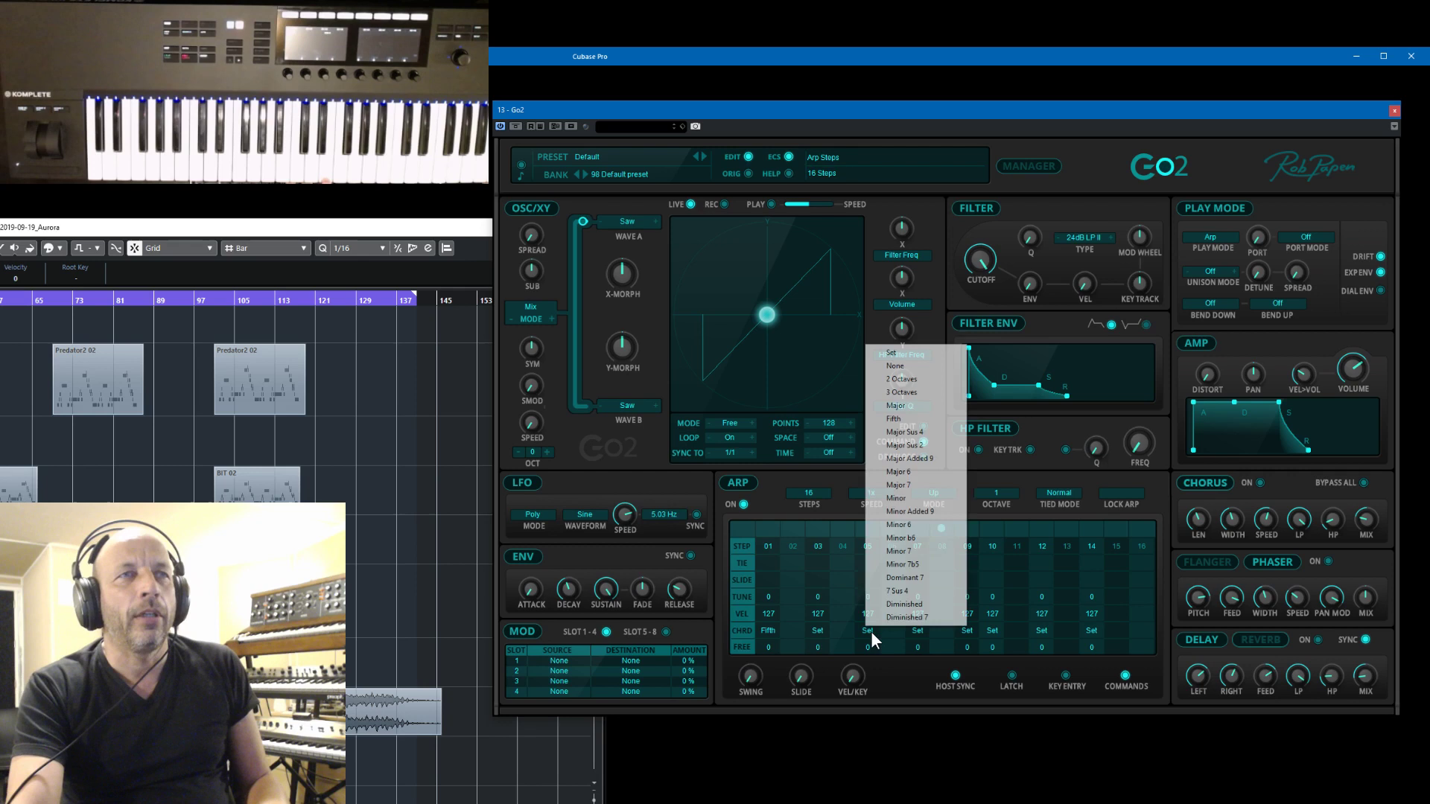
click(928, 555)
click(989, 631)
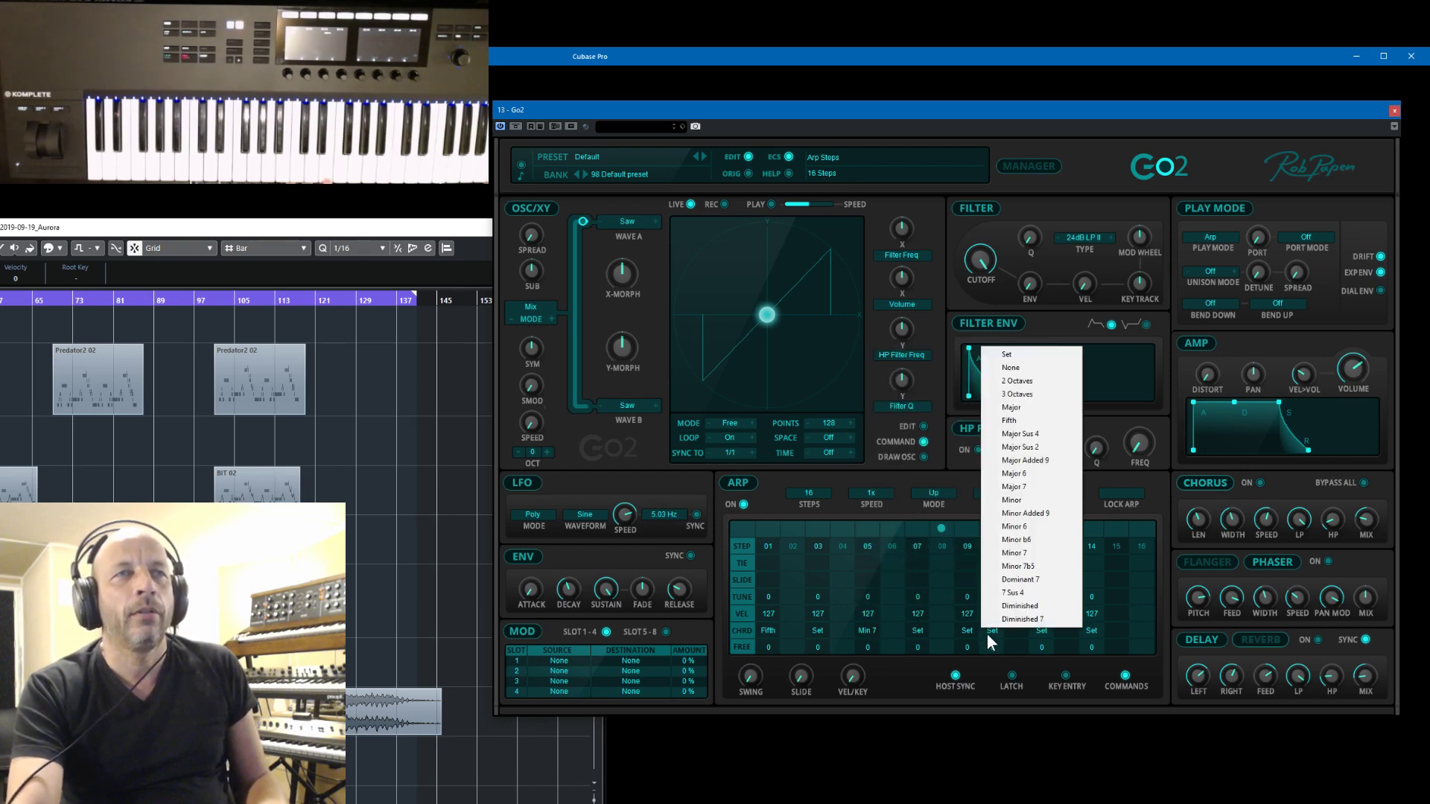
click(1032, 553)
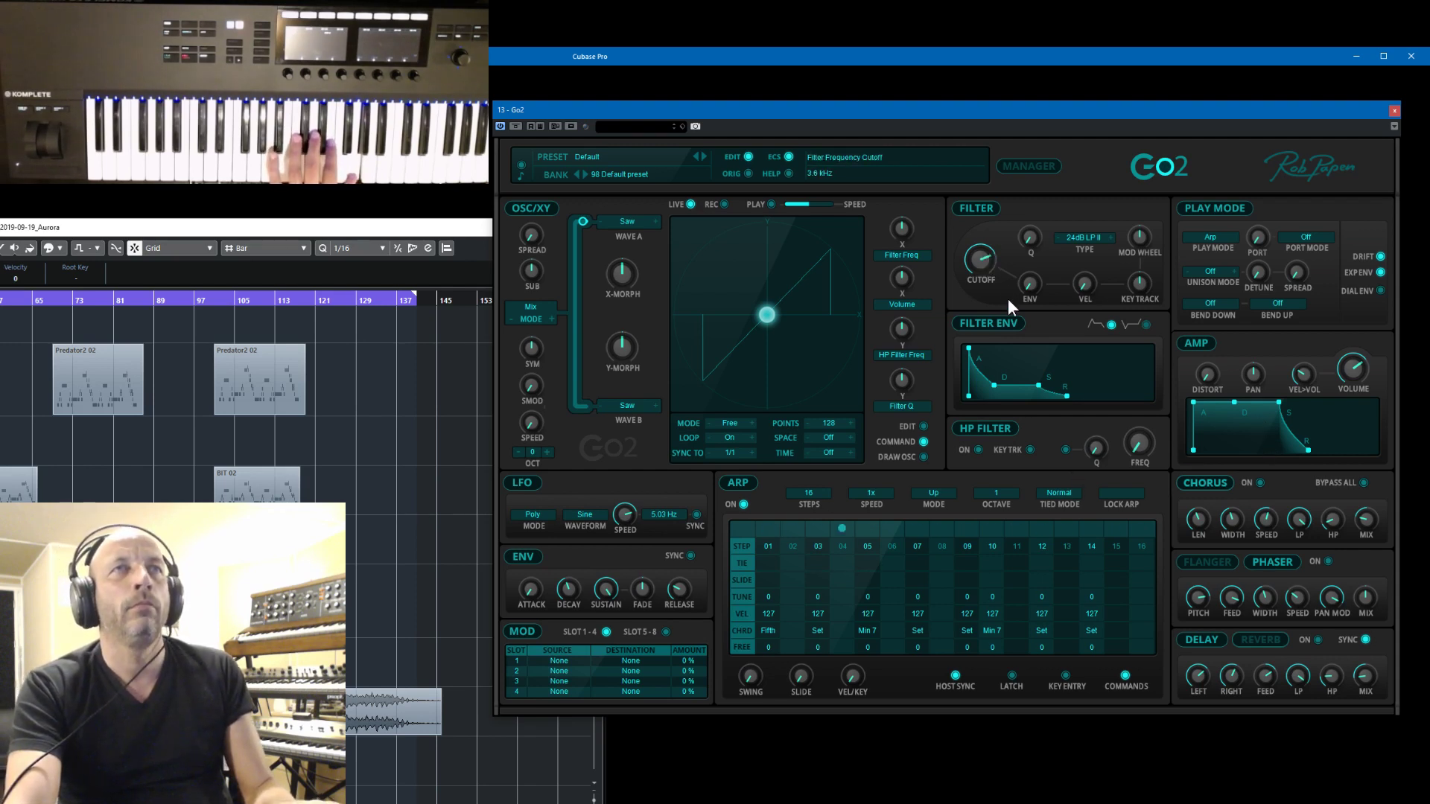
- Raise the filter's envelope amount, and set the chord of arpeggiator step 12 to Minor 7
drag(1029, 286, 993, 273)
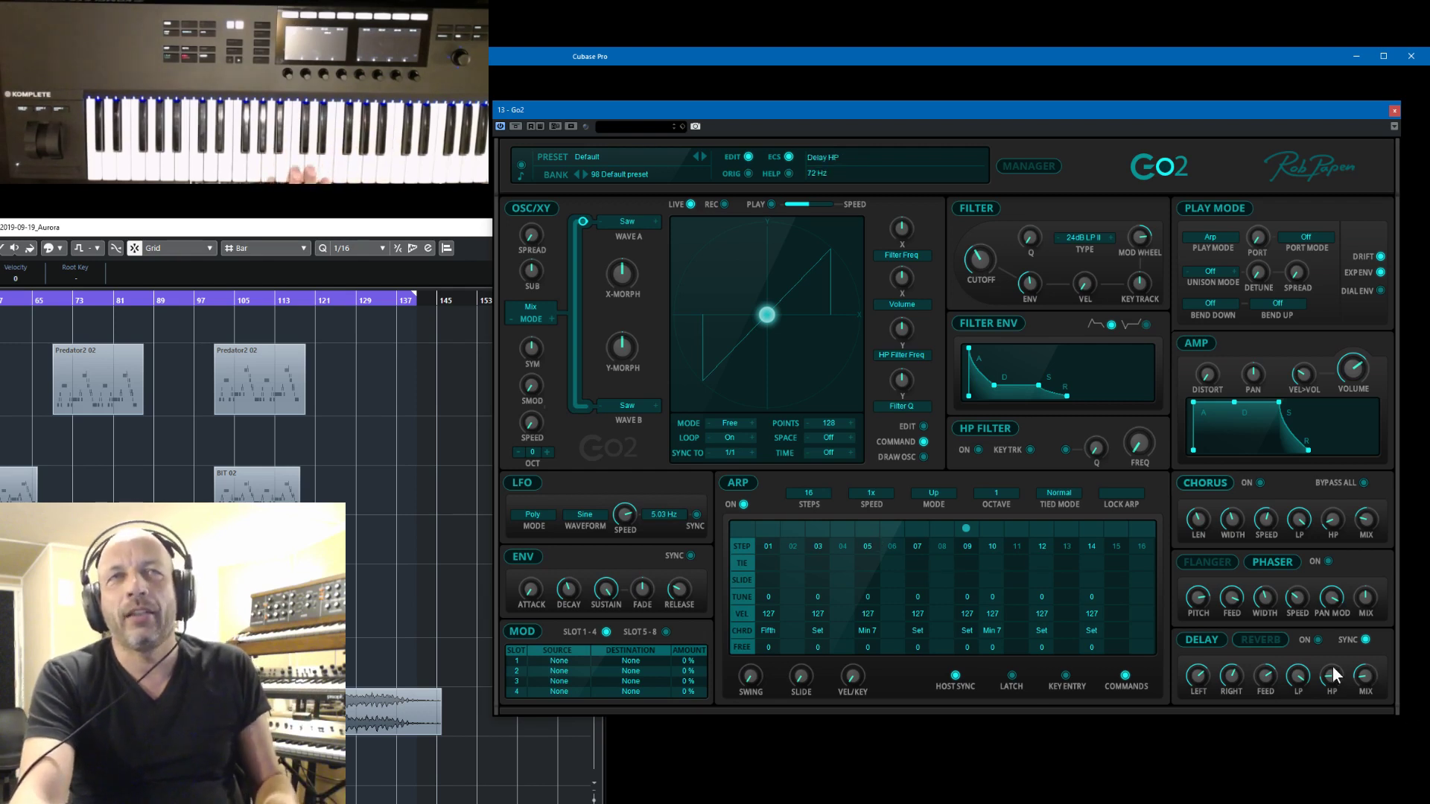
click(1041, 630)
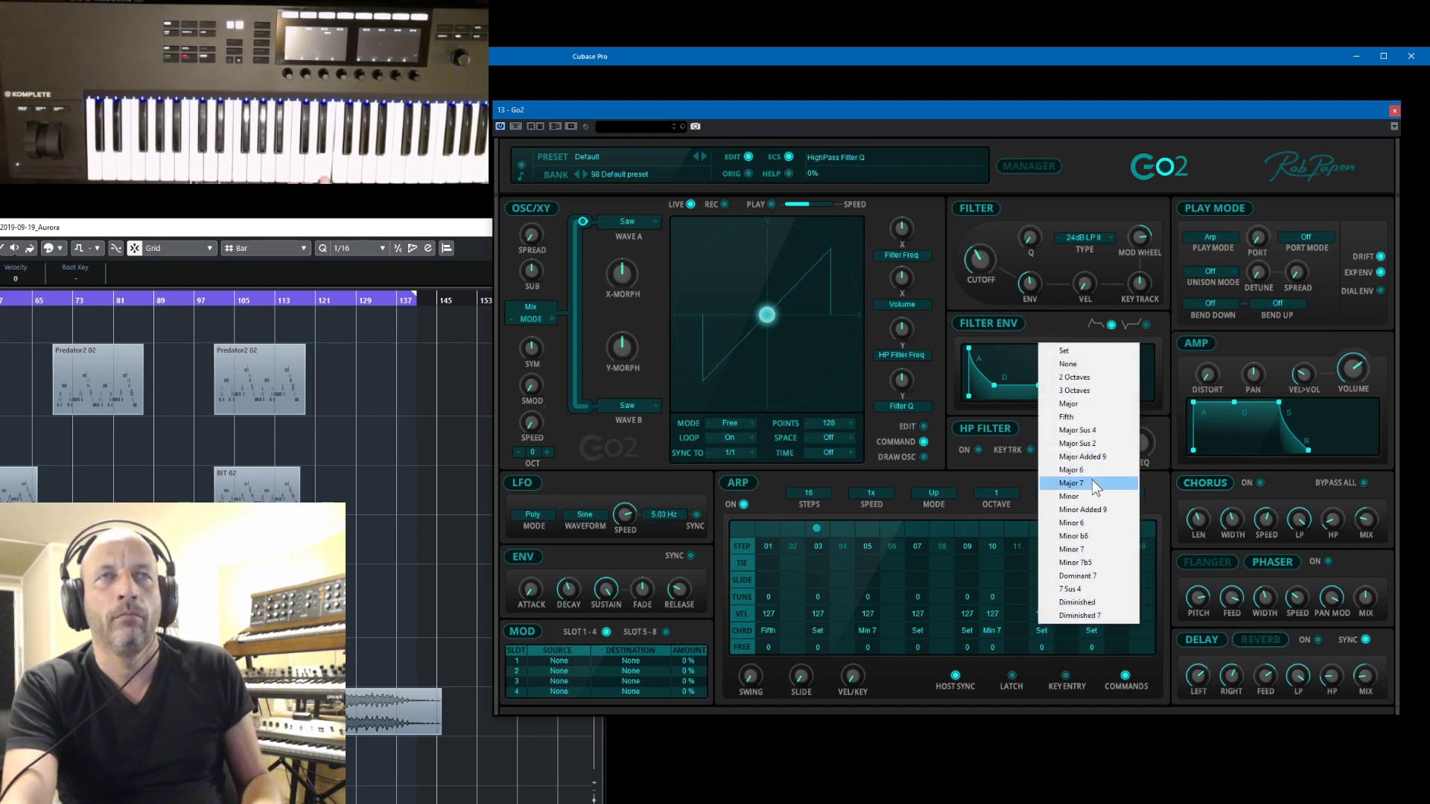
click(1092, 480)
click(1042, 632)
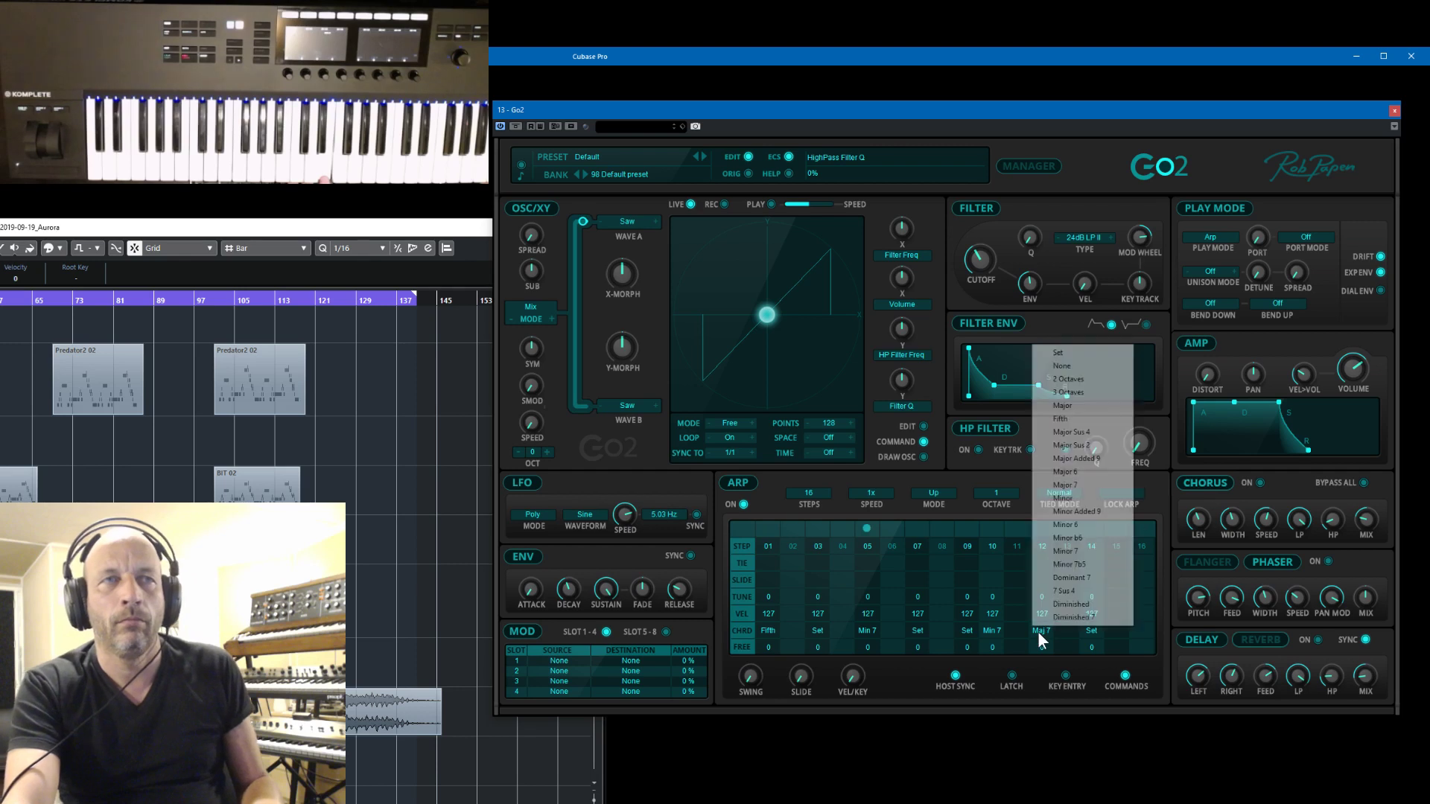
click(1078, 551)
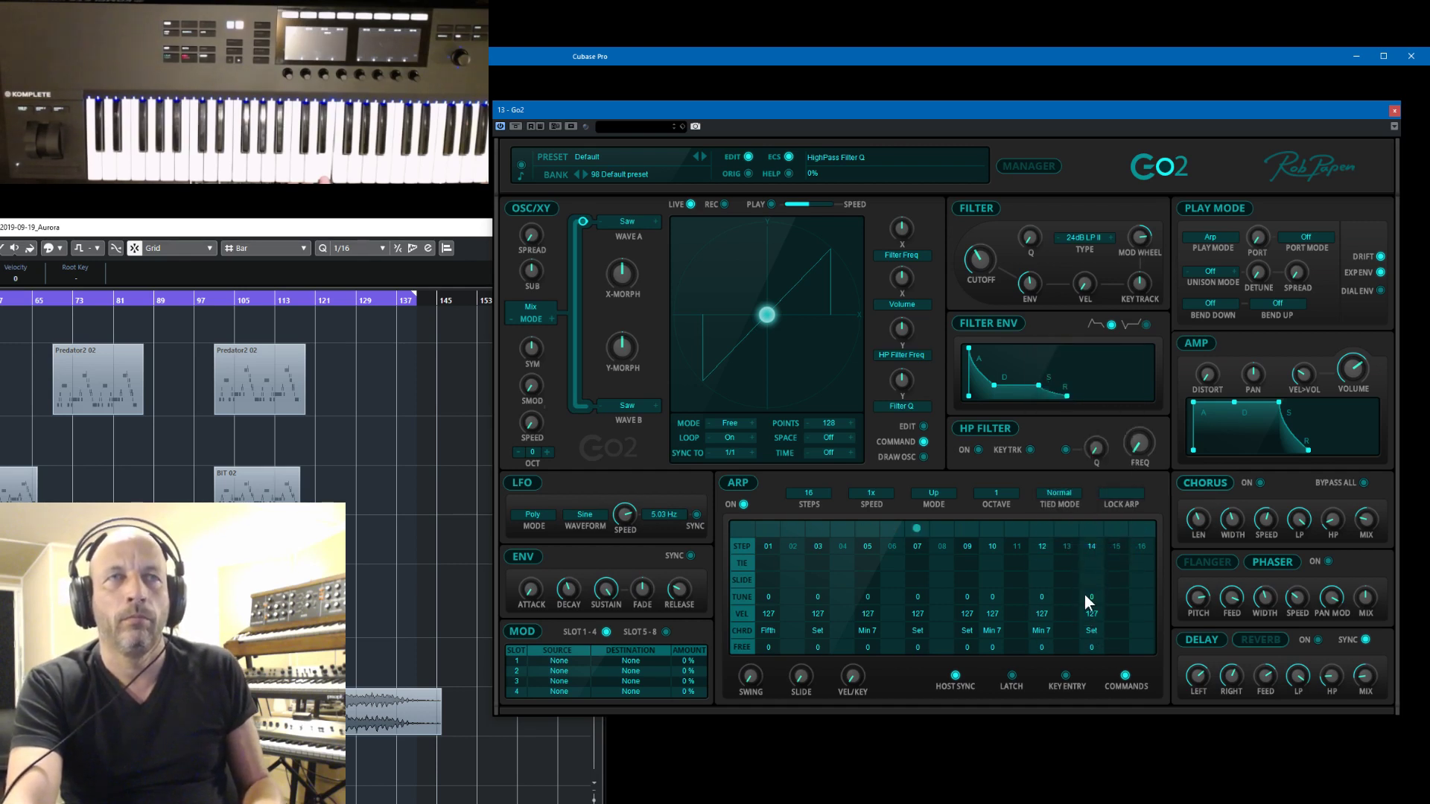
click(1090, 631)
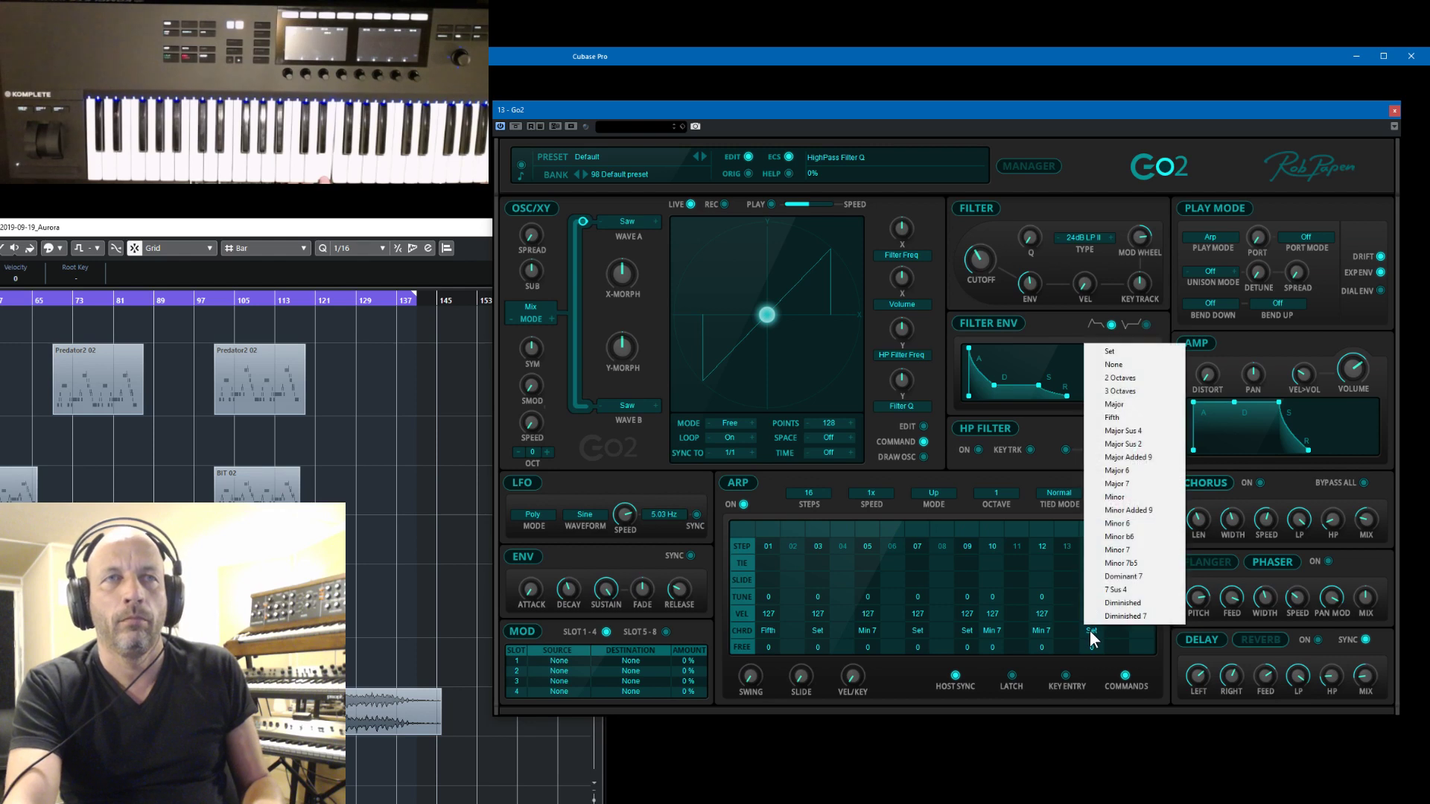
- Set the unison mode to 3 and raise the unison spread and detune
click(1216, 275)
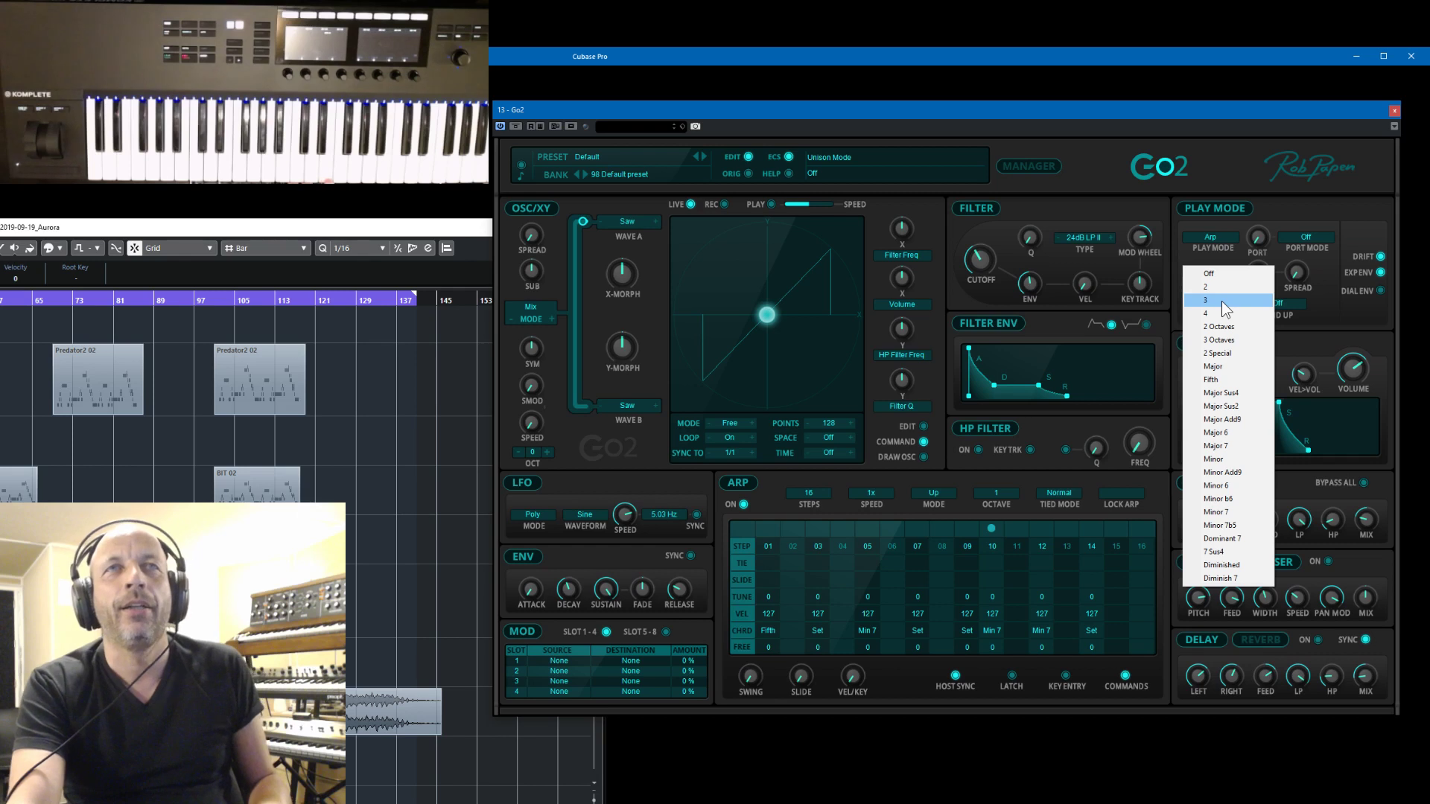
click(1222, 301)
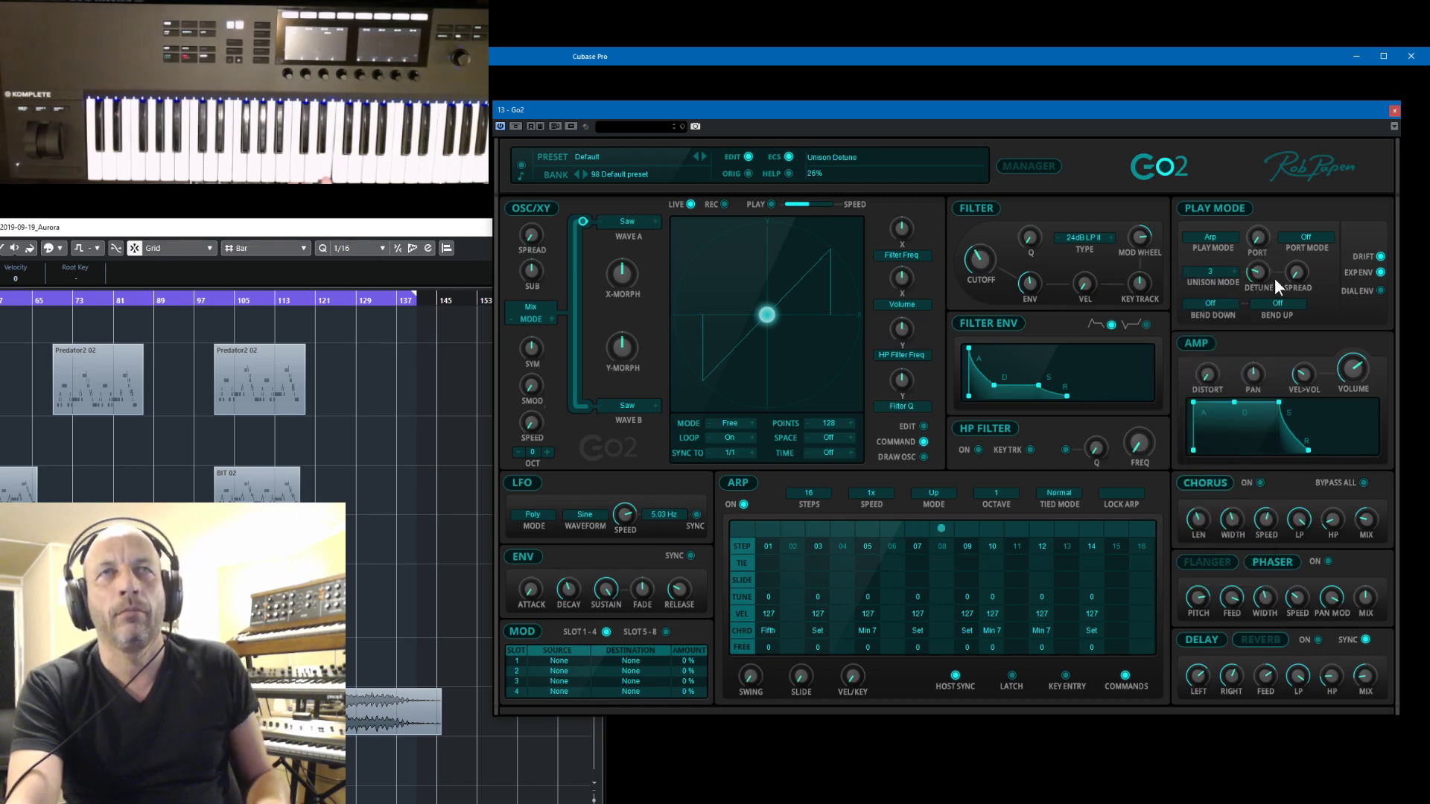
drag(1296, 276, 1319, 190)
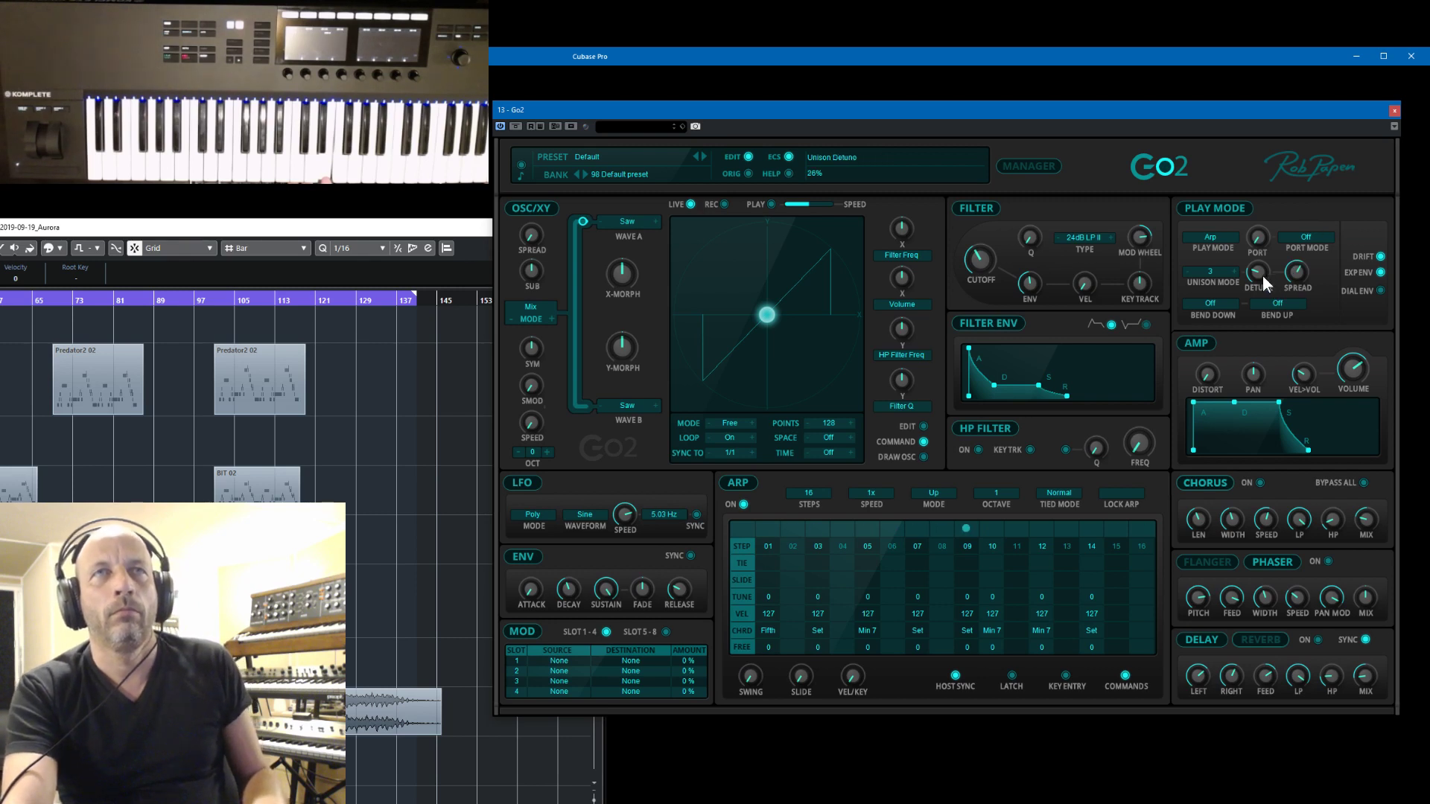
drag(1262, 276, 1263, 261)
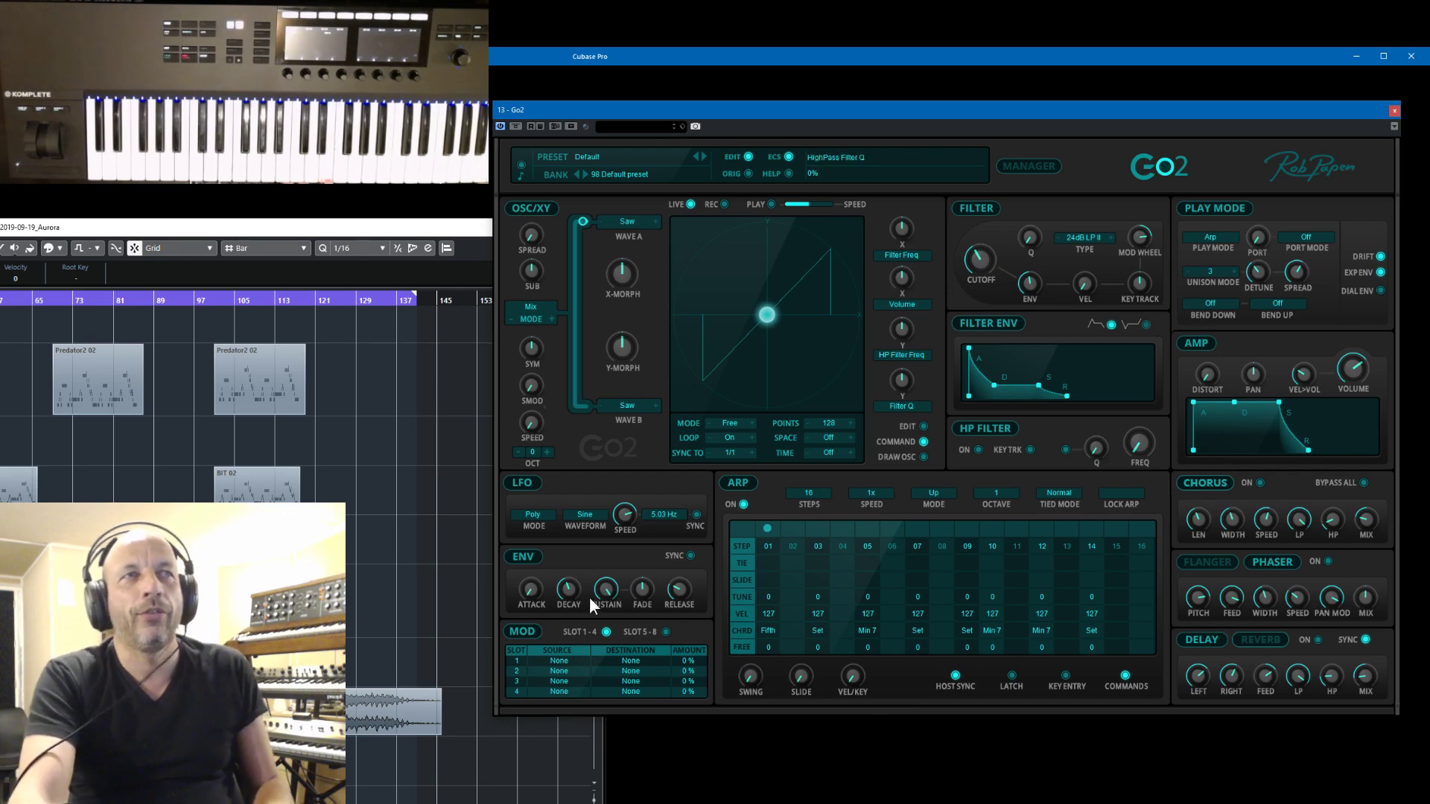
- Assign Arp Free as the source and Amp Envelope Decay as the destination of modulation slot 1
click(558, 660)
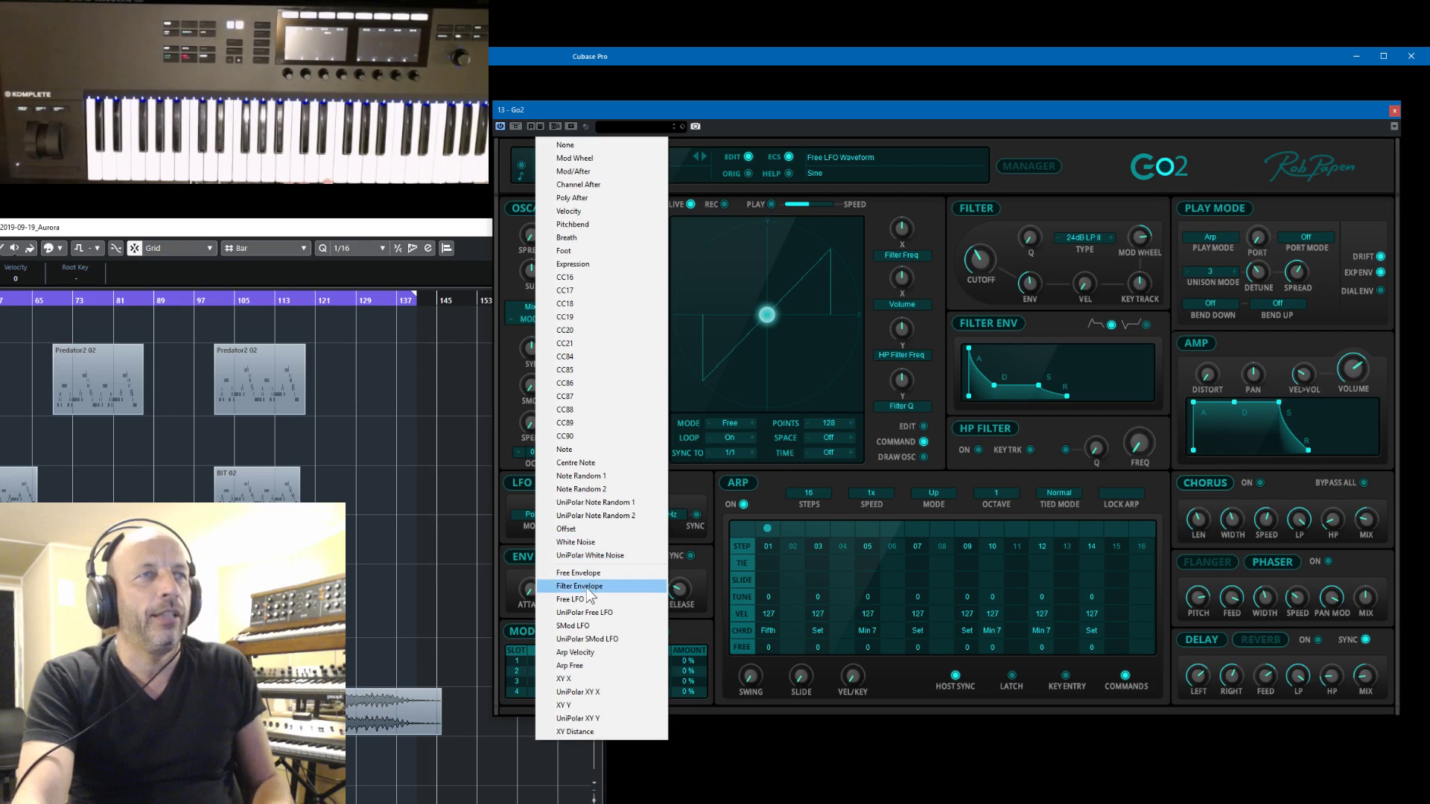
click(600, 667)
click(628, 663)
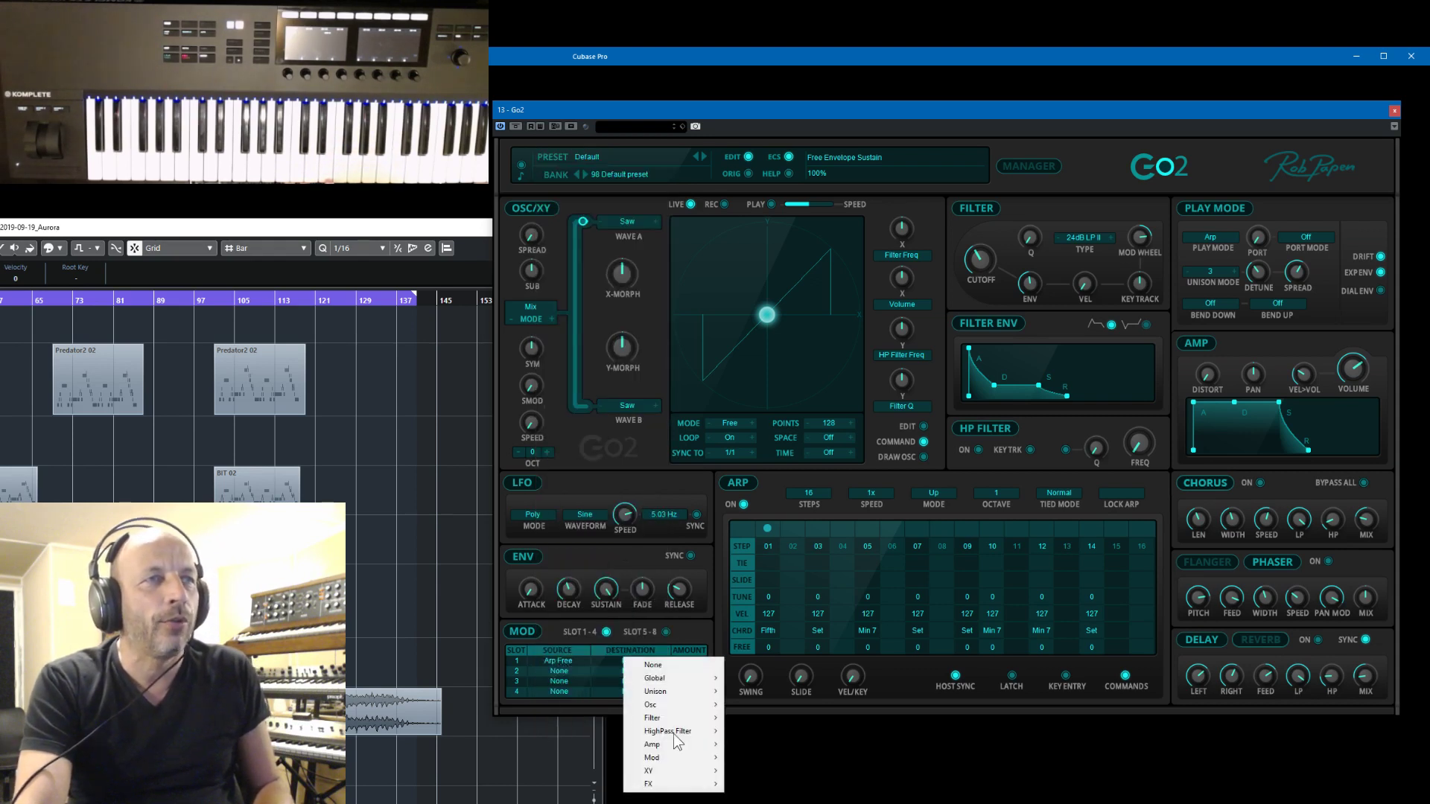
mouse_move(677, 740)
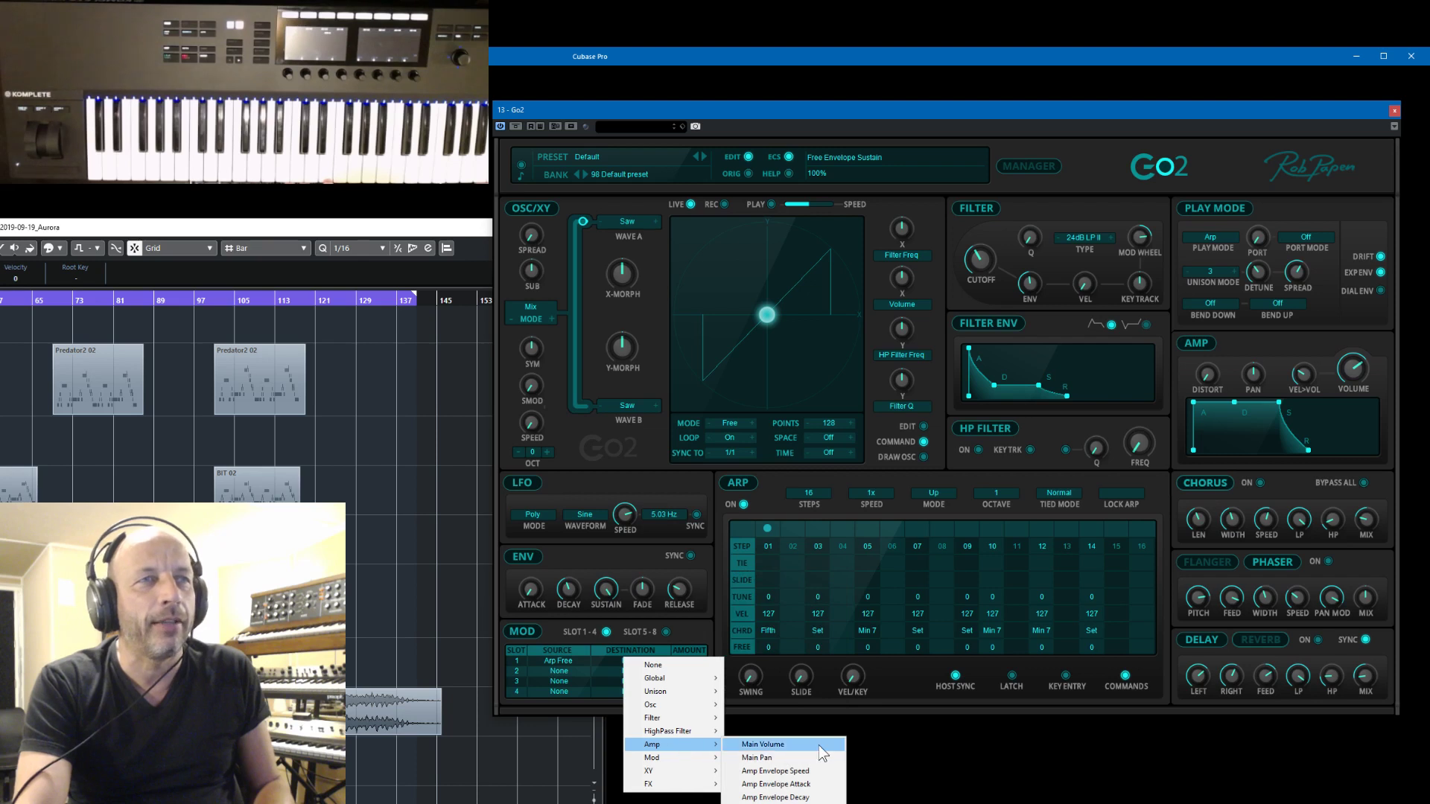
click(813, 796)
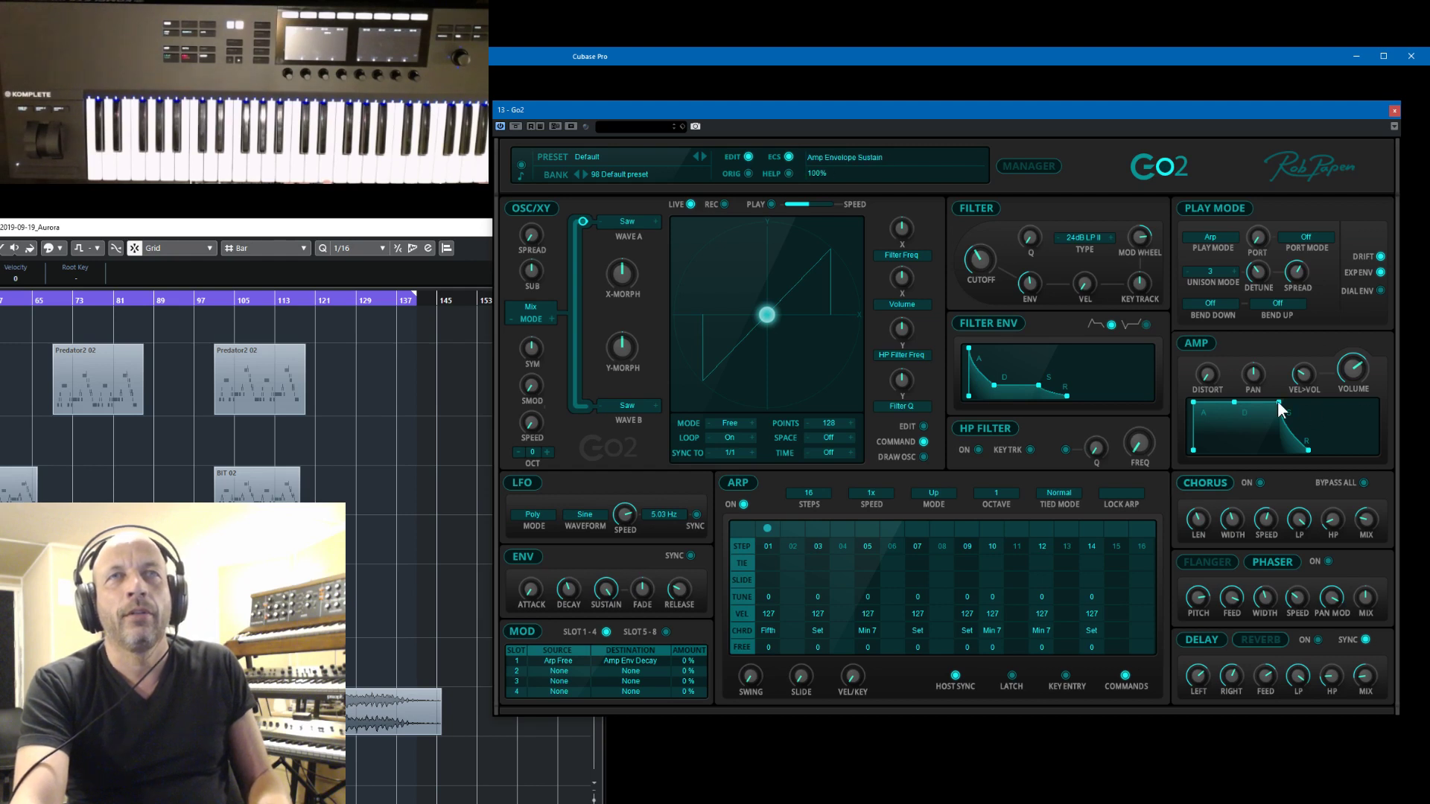
- Shape the amp envelope with minimum sustain and about 155 ms decay, with modulation slot 1's amount at 100%
drag(1280, 409, 1272, 623)
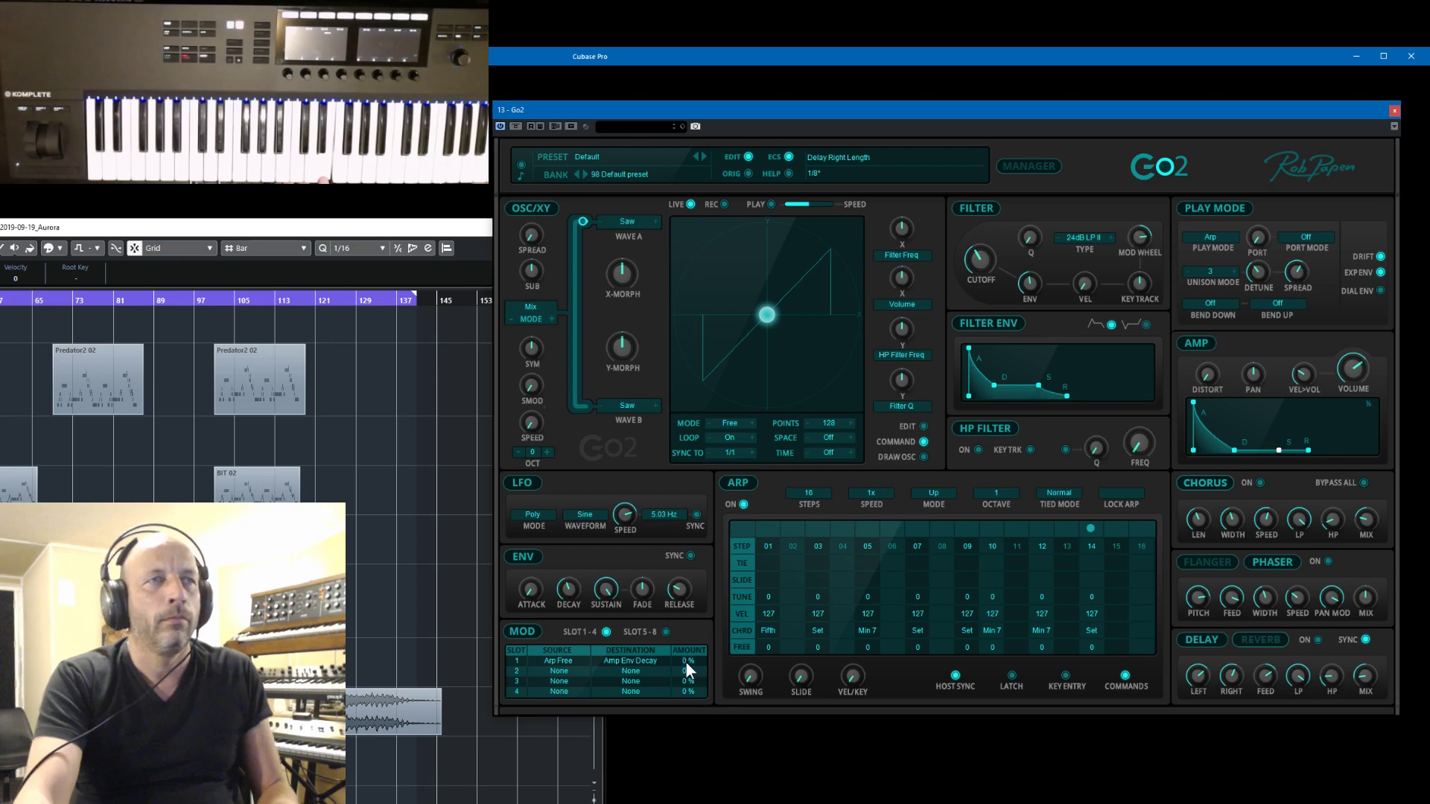
drag(683, 660, 687, 633)
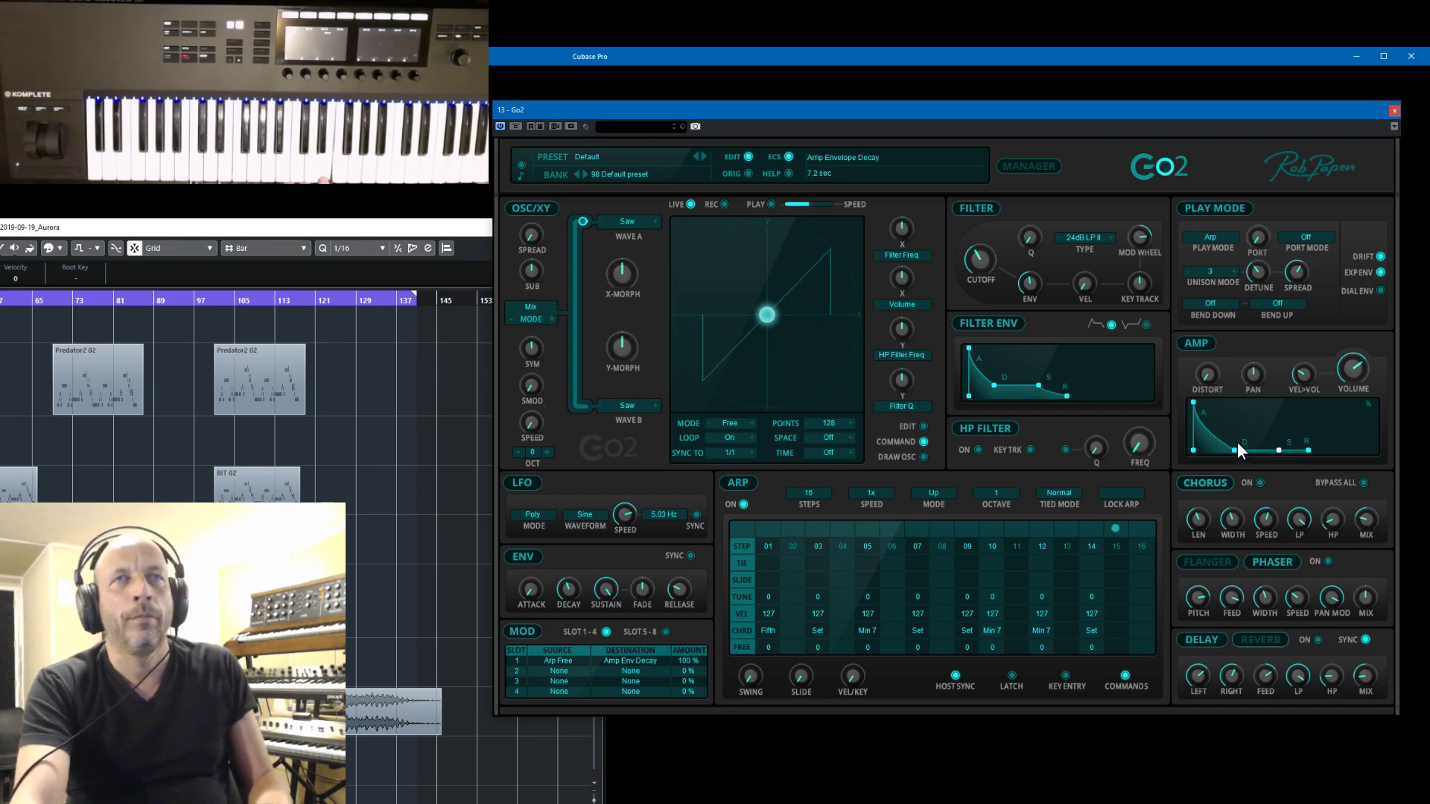
drag(1232, 450, 1209, 454)
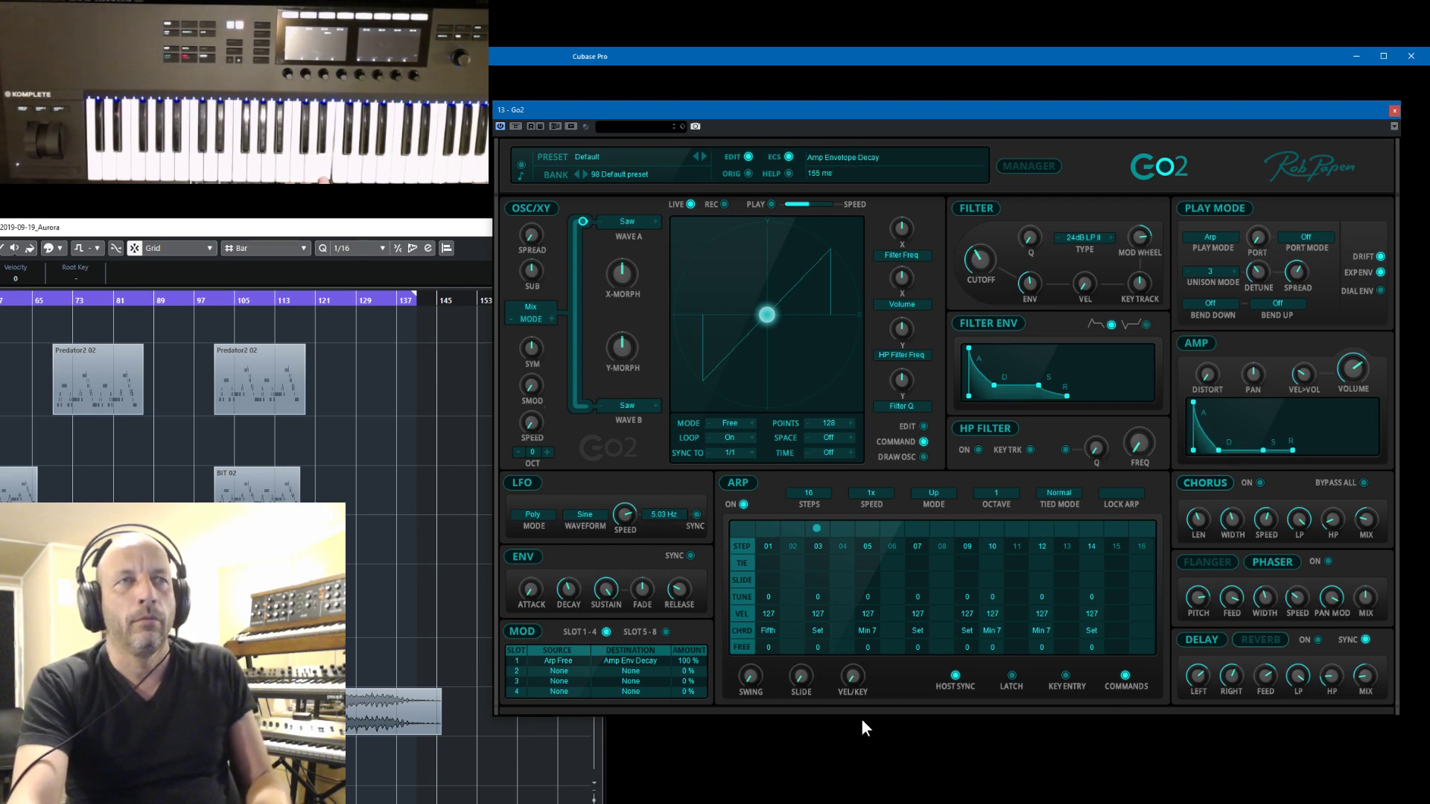
- Set the arpeggiator's Free values to 76 on step 5, 61 on step 10 and 50 on step 12
drag(869, 646, 885, 614)
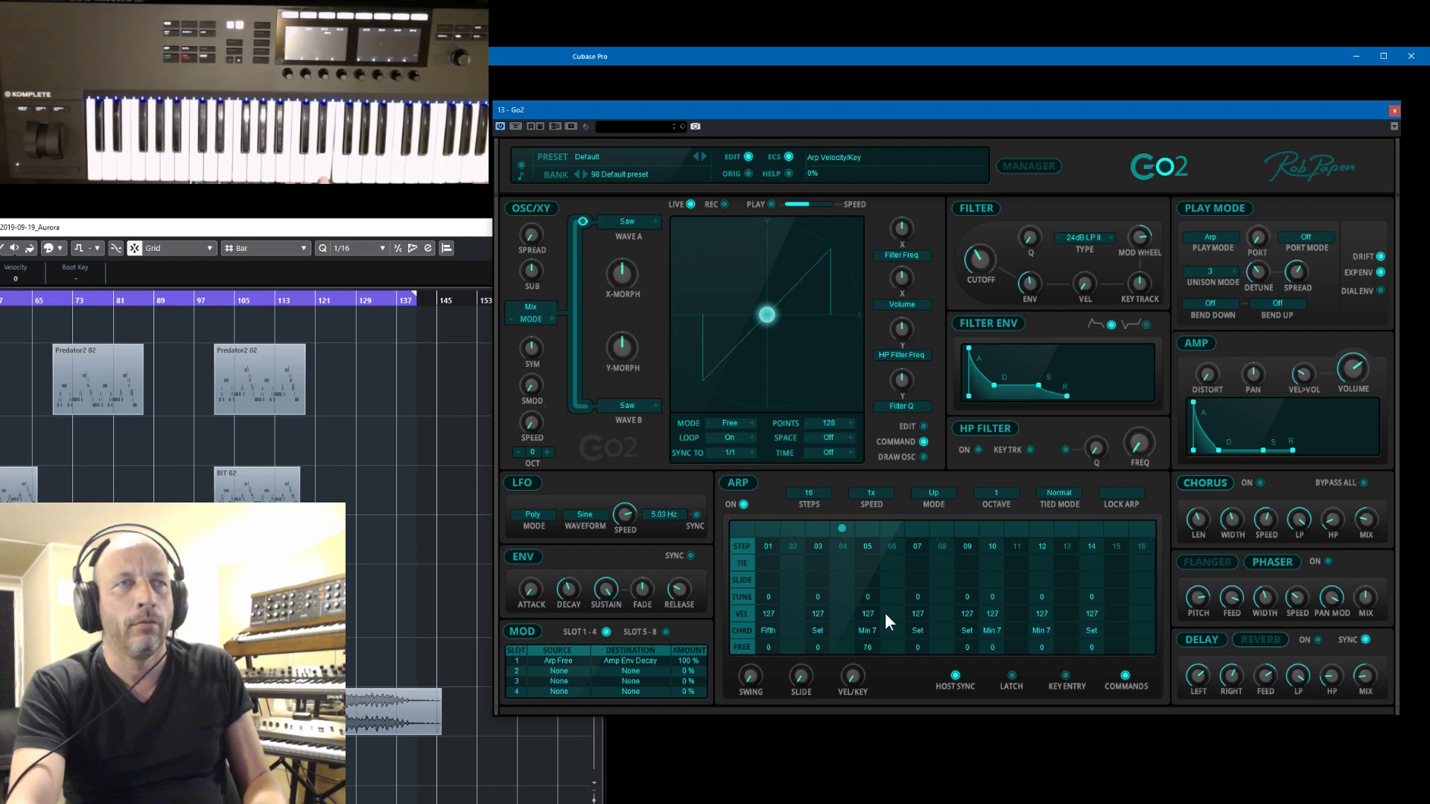
mouse_move(984, 648)
mouse_down()
mouse_move(995, 625)
mouse_move(1051, 629)
mouse_up()
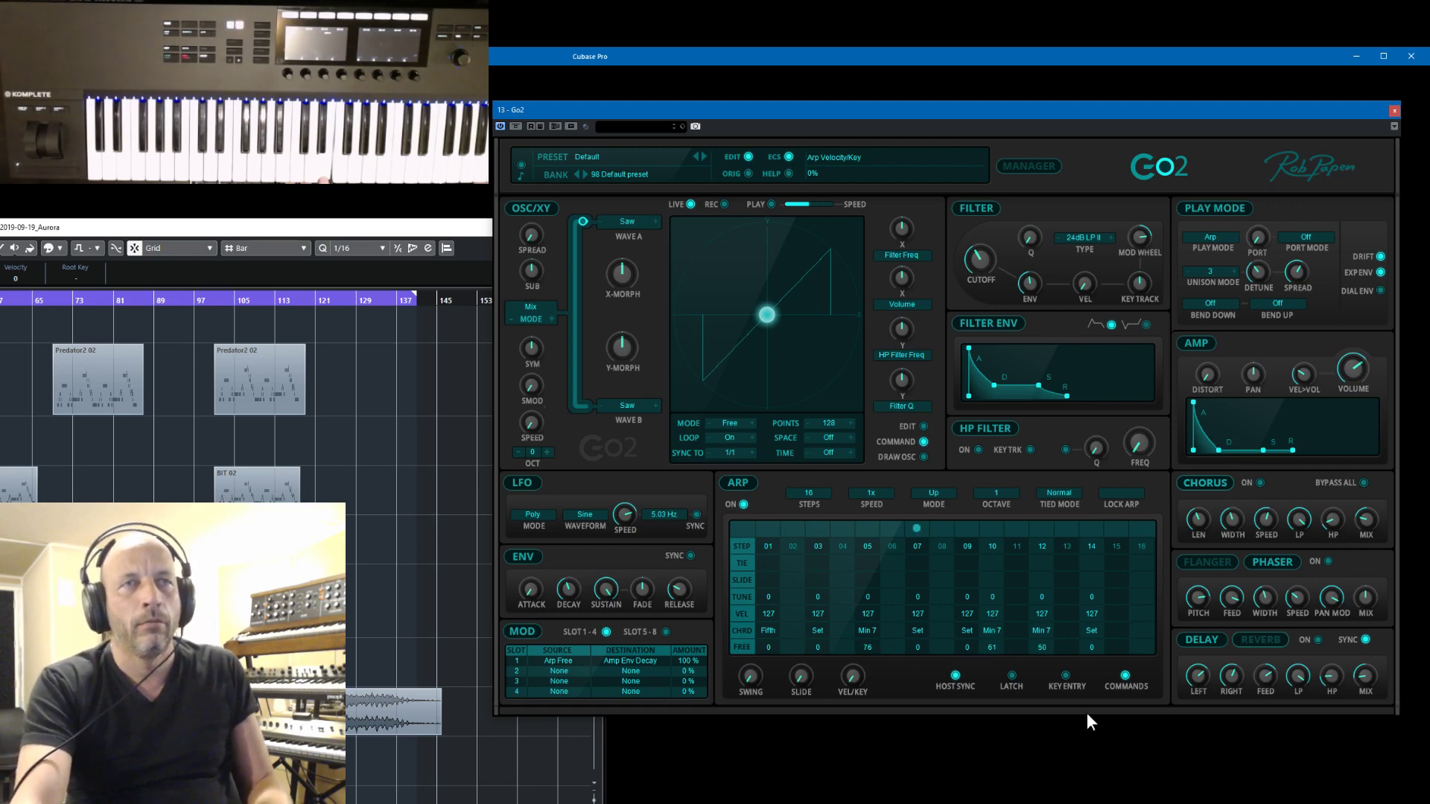
- Try Minor 7b5 as the chord of arpeggiator step 14, and settle on Diminished
click(1091, 631)
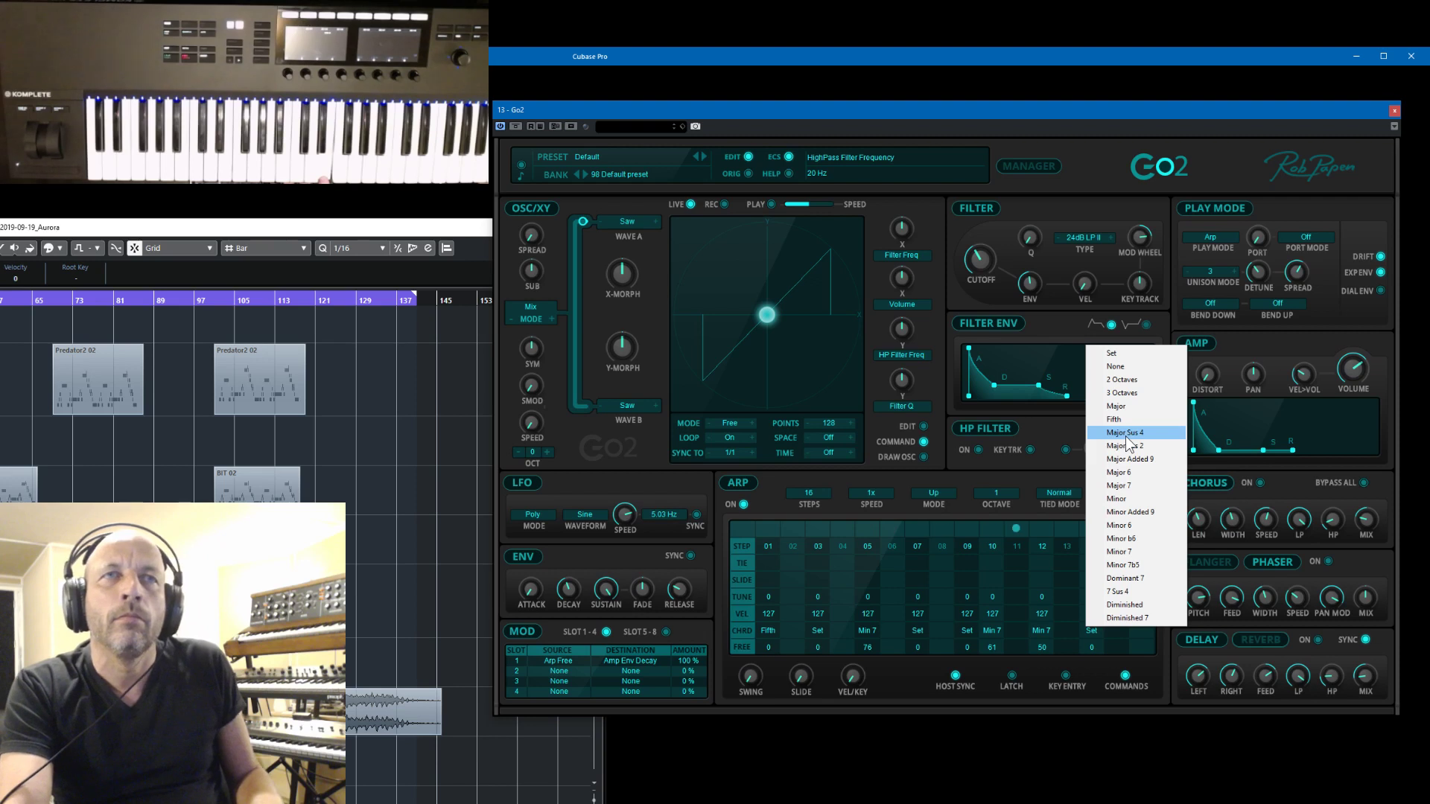
click(1150, 566)
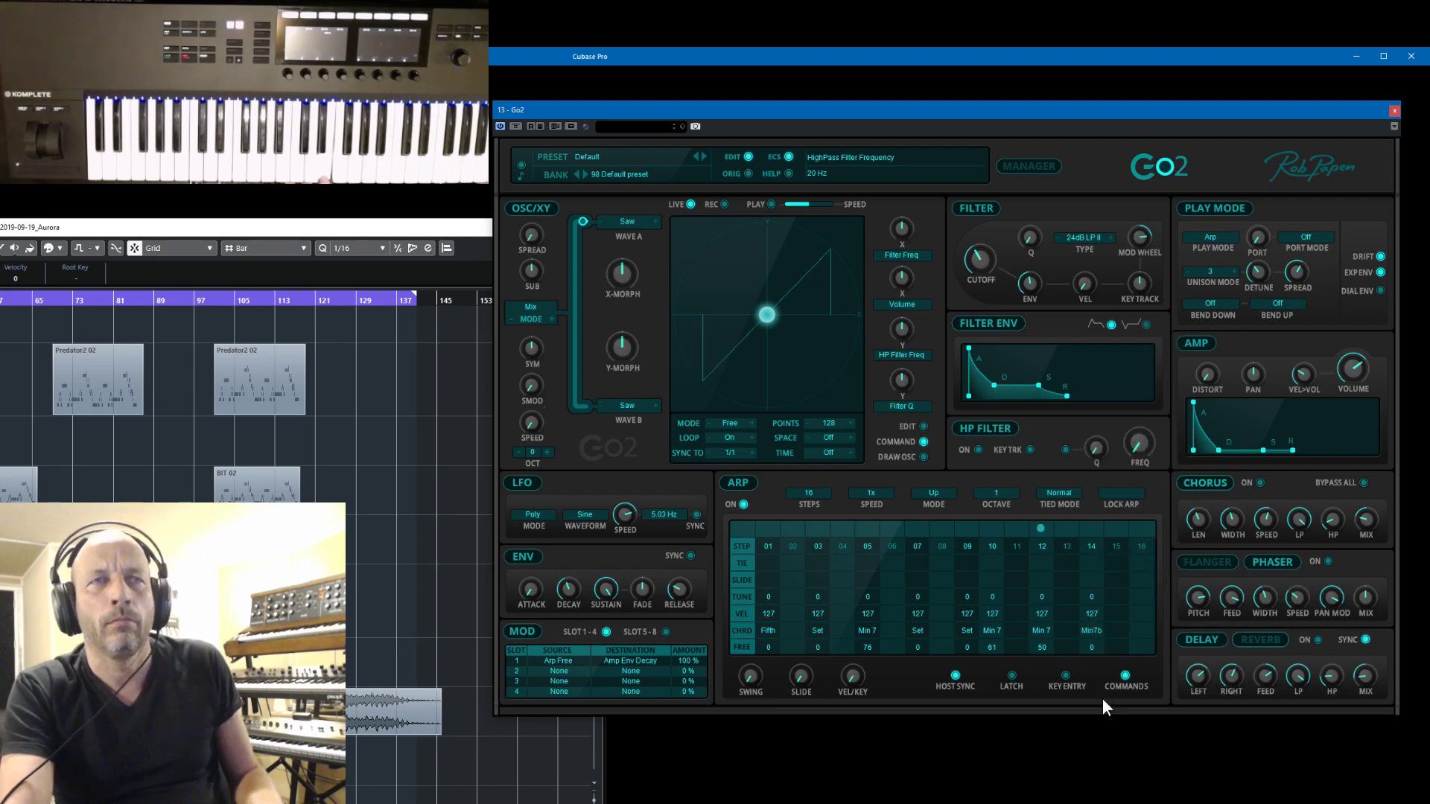
click(1096, 627)
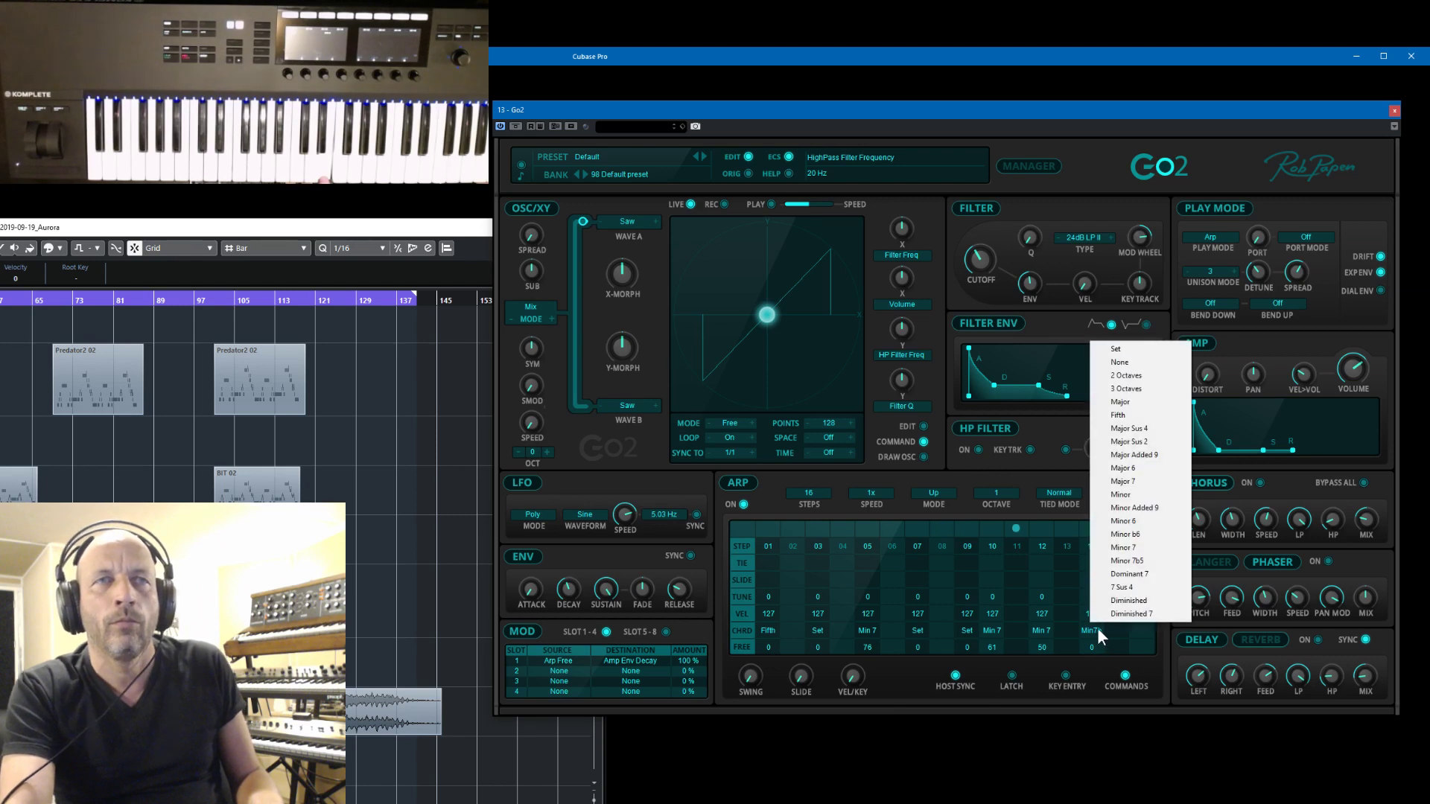
click(1130, 603)
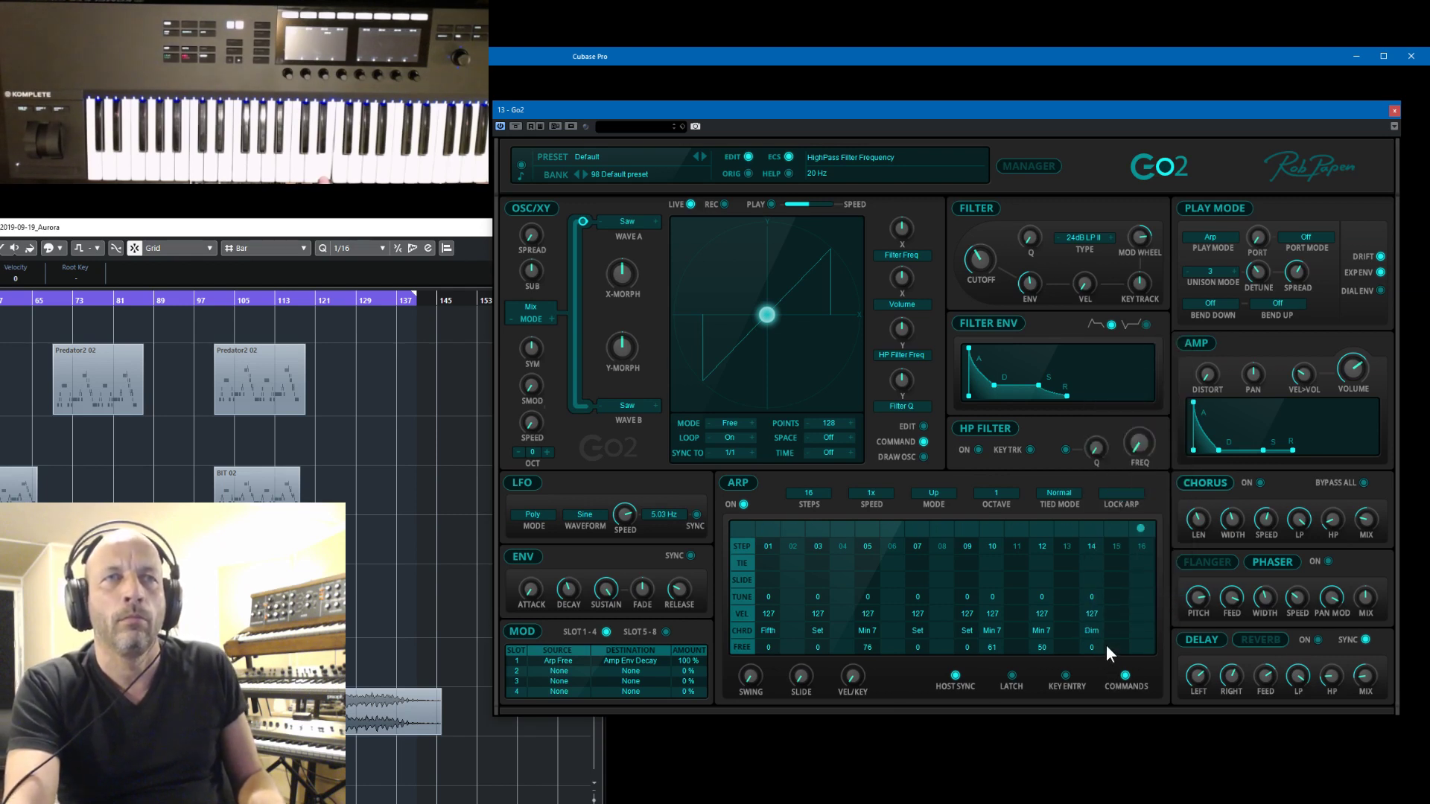
- Set the Free value of arpeggiator step 14 to 100, and slightly shorten the amp envelope decay
drag(1092, 650, 1105, 588)
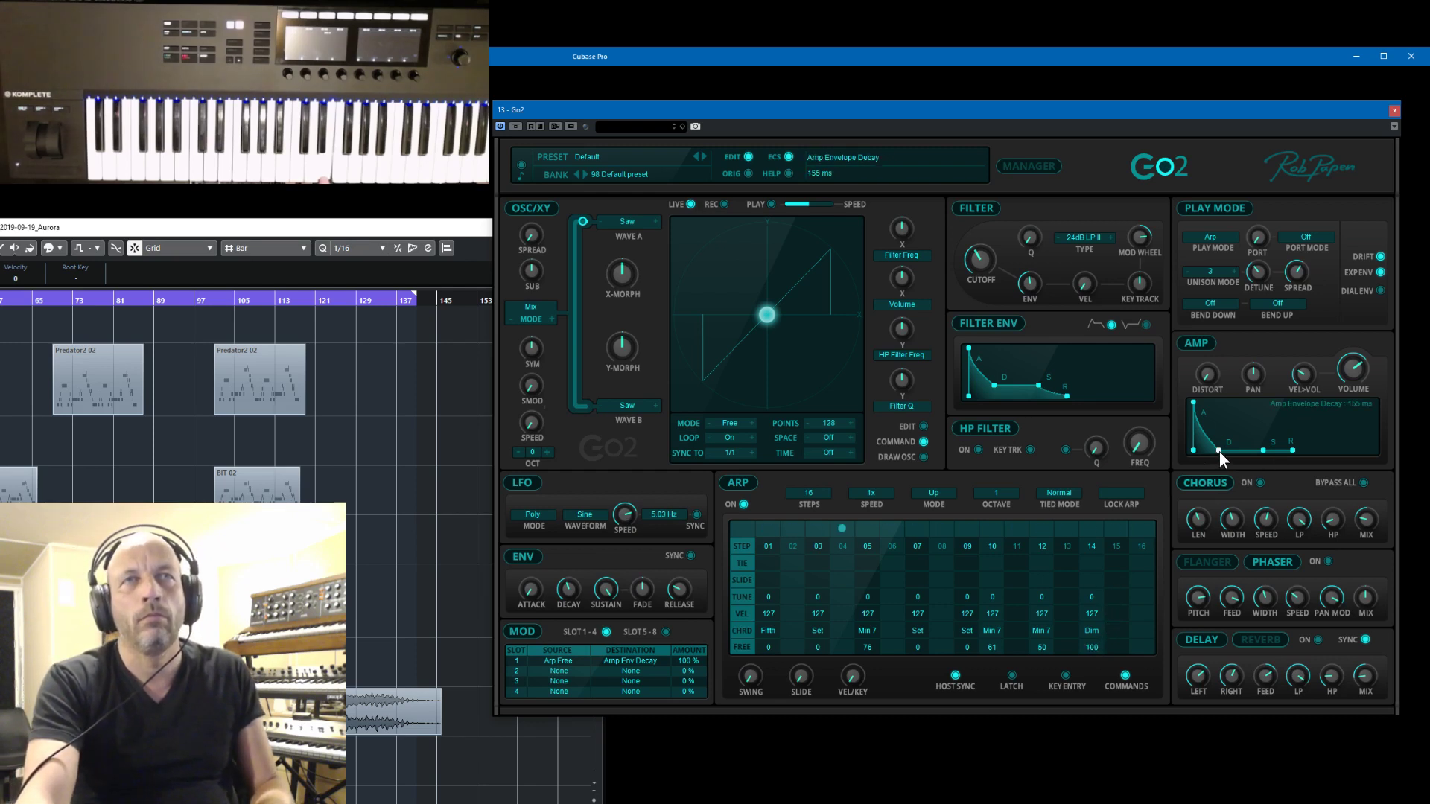
drag(1217, 450, 1214, 449)
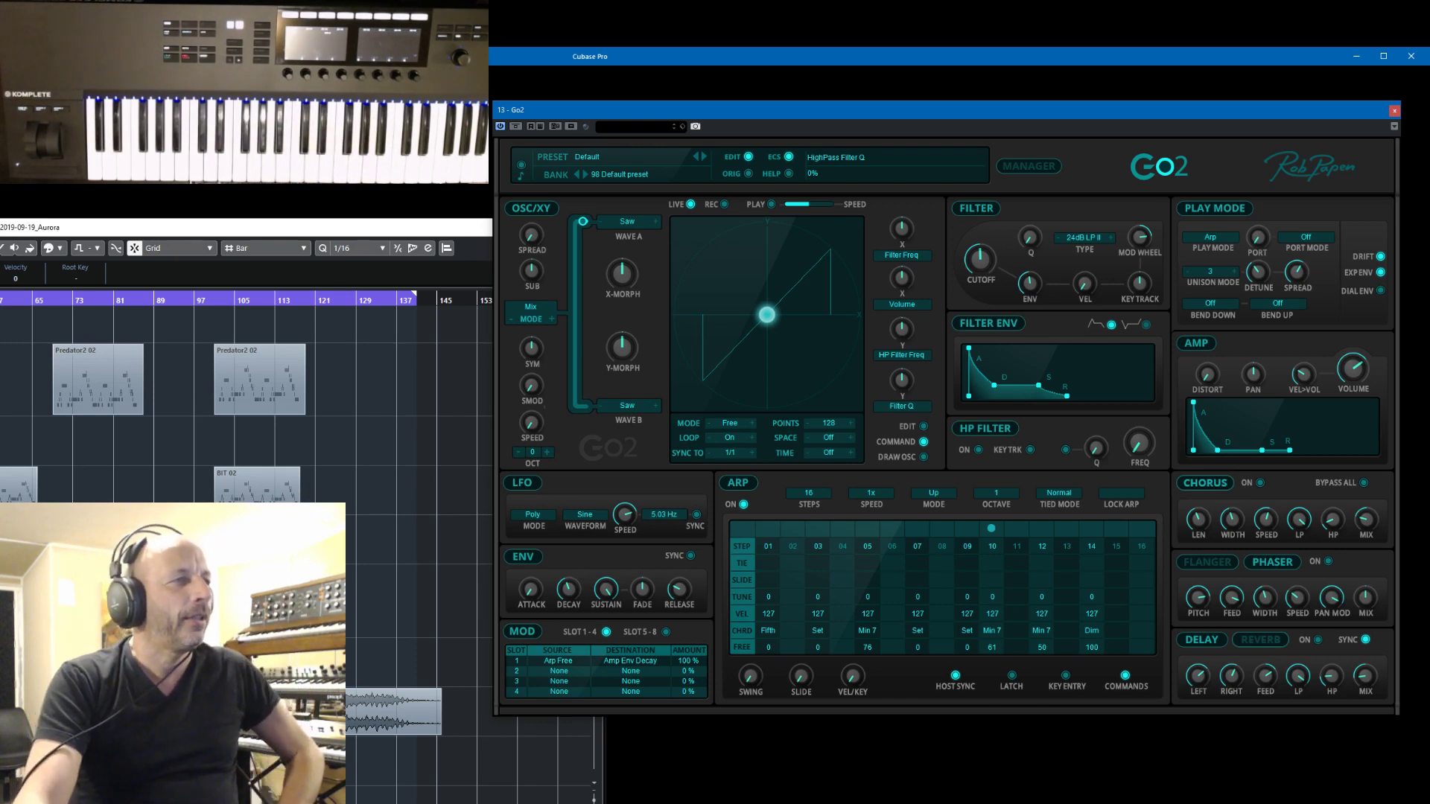
scroll(246, 402, left, 1)
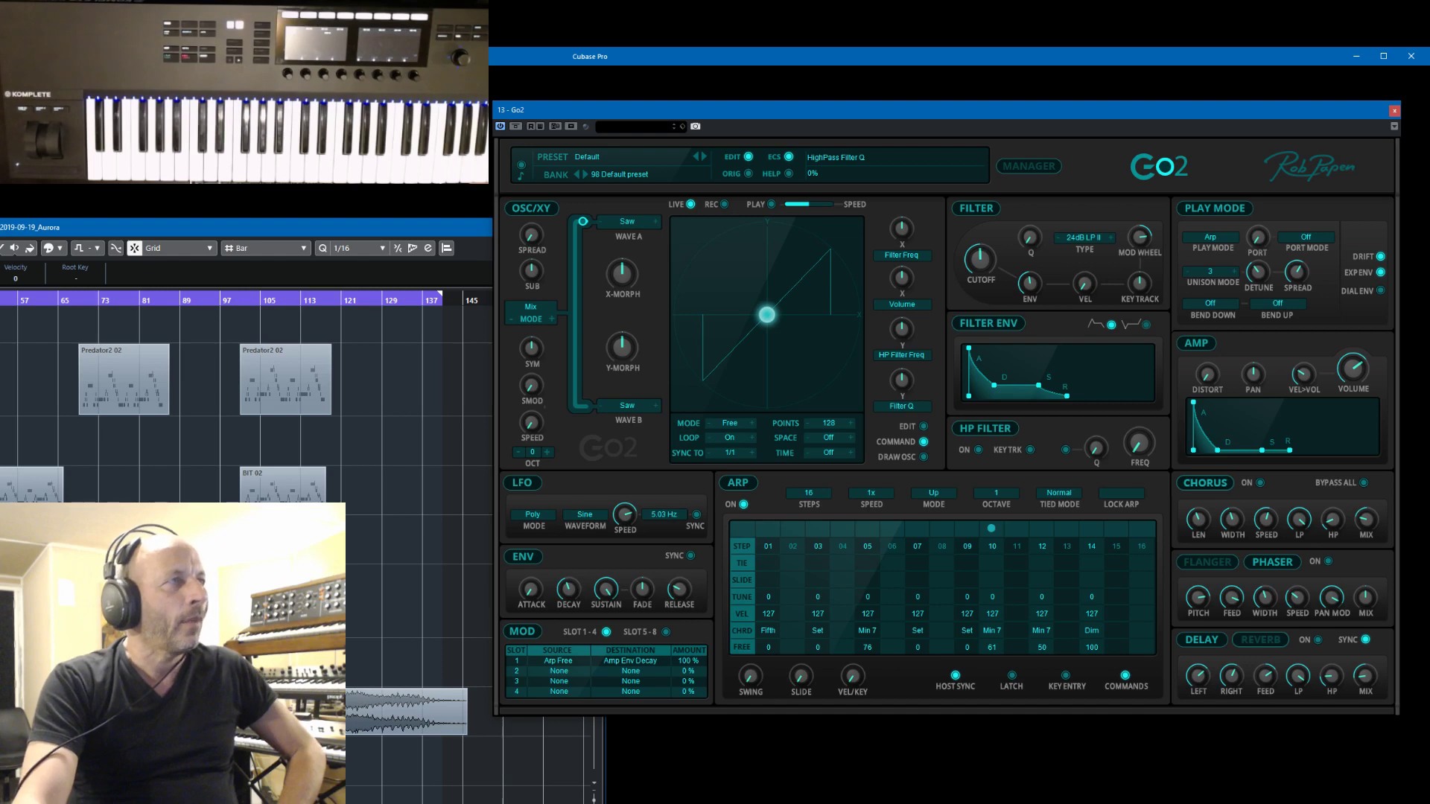
scroll(246, 402, left, 3)
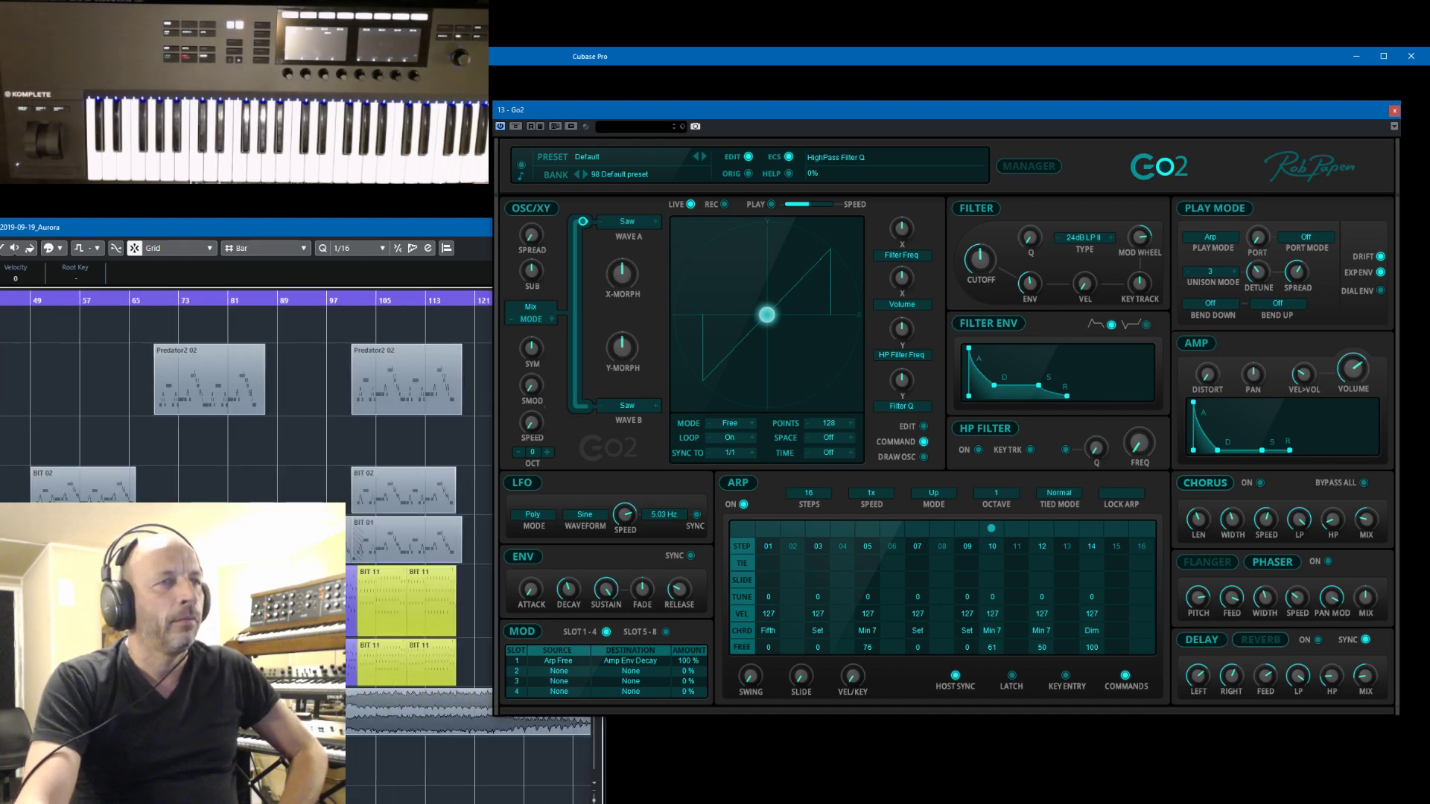
click(595, 799)
click(595, 790)
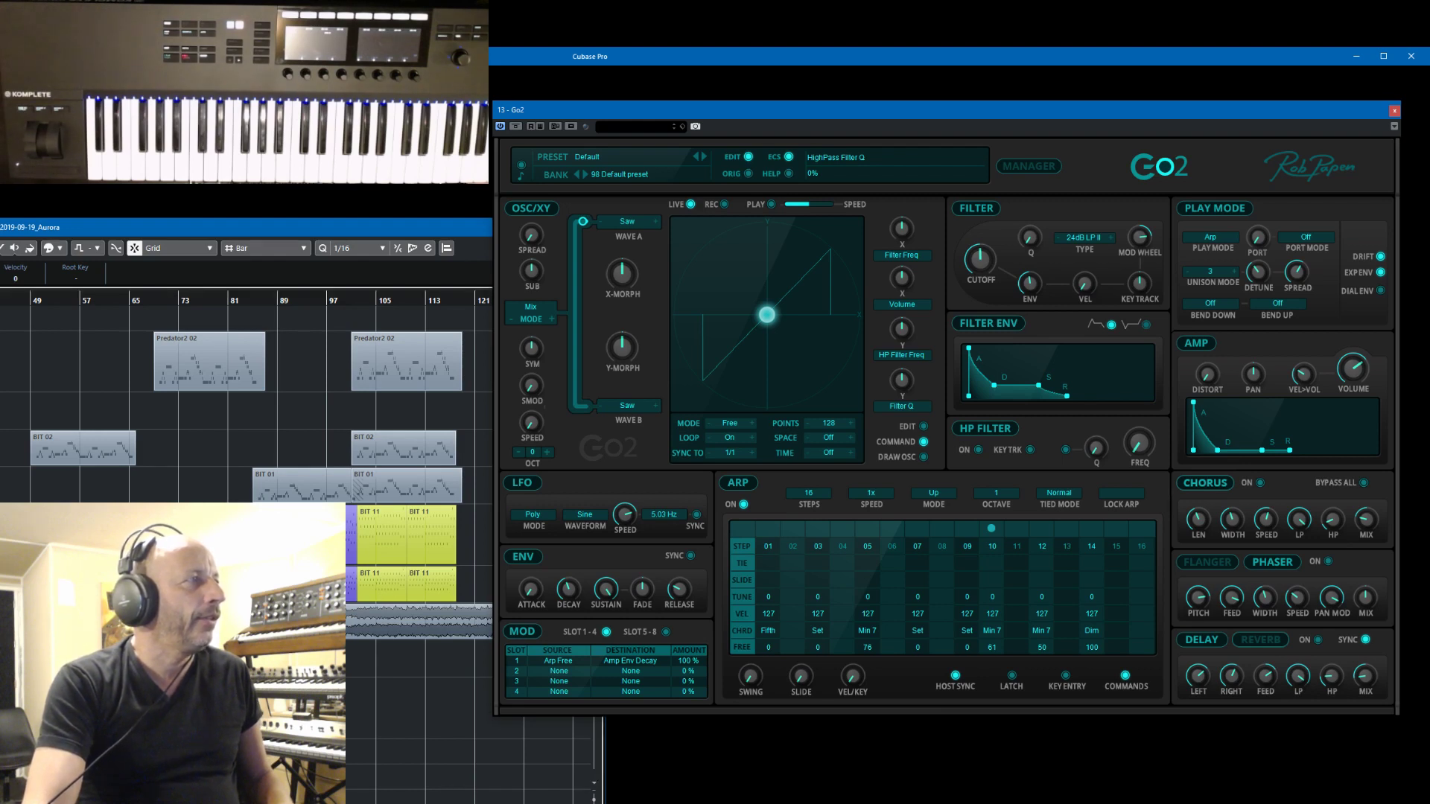
scroll(246, 402, down, 3)
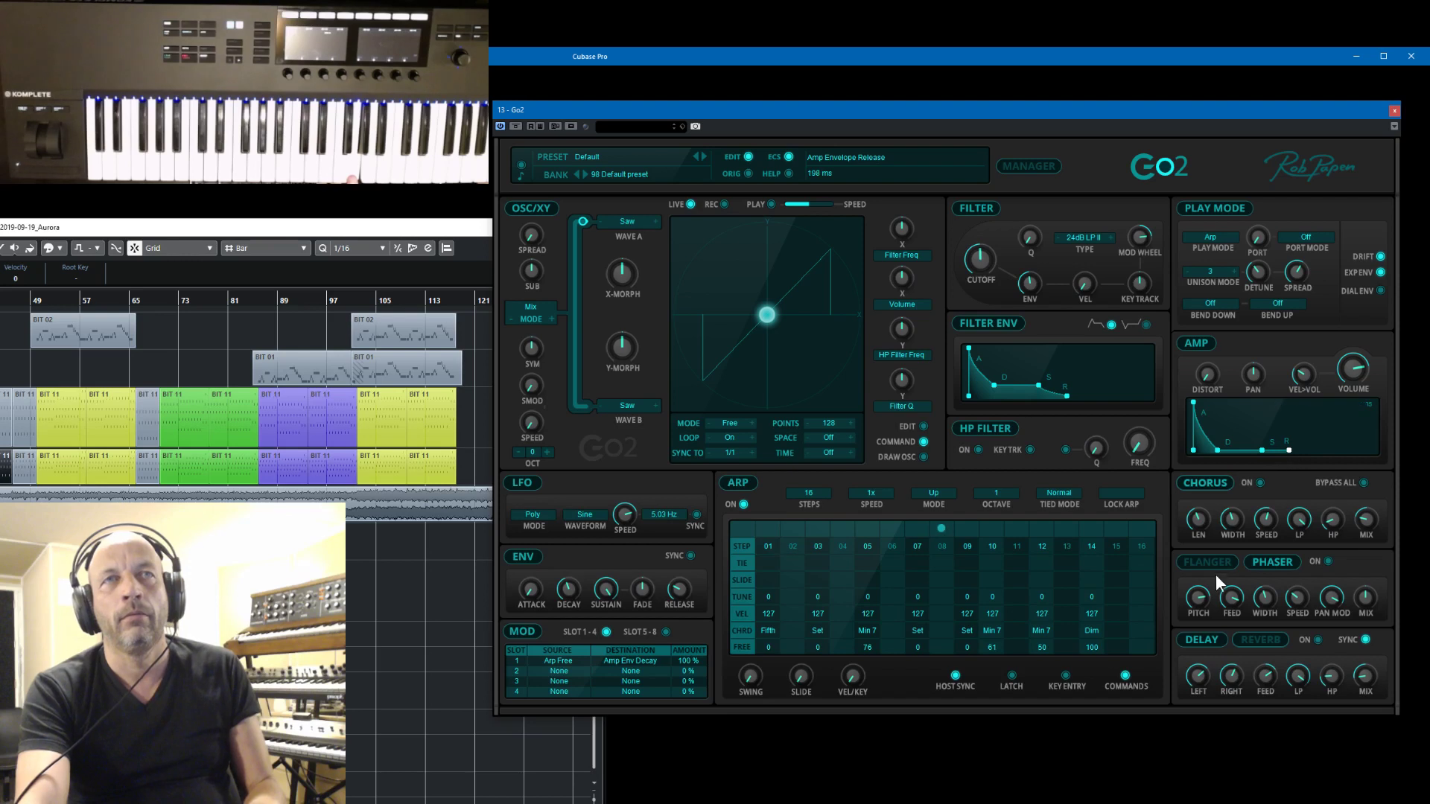
- Switch on the chorus, phaser and delay effects, keeping the delay rather than the reverb
click(1328, 561)
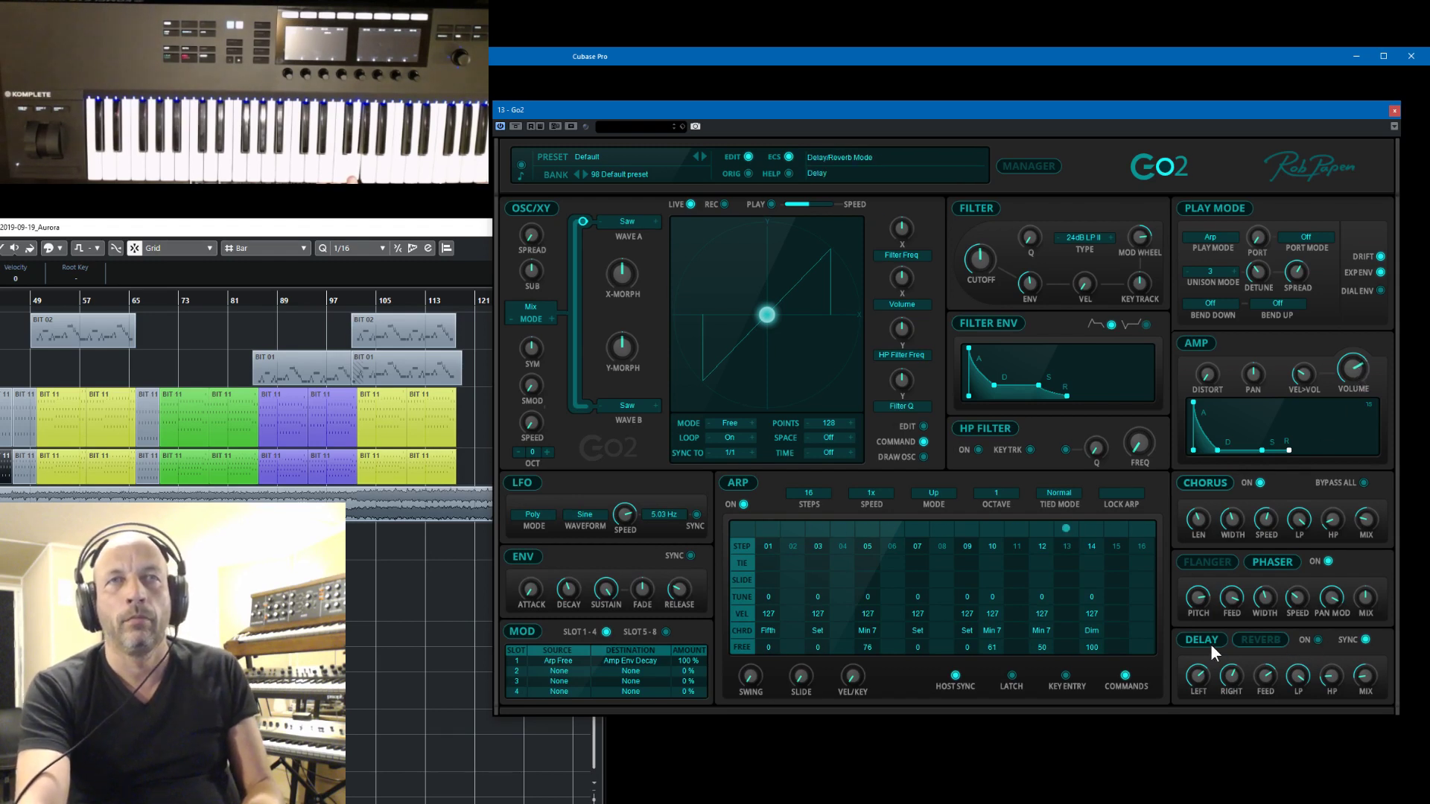
click(1262, 640)
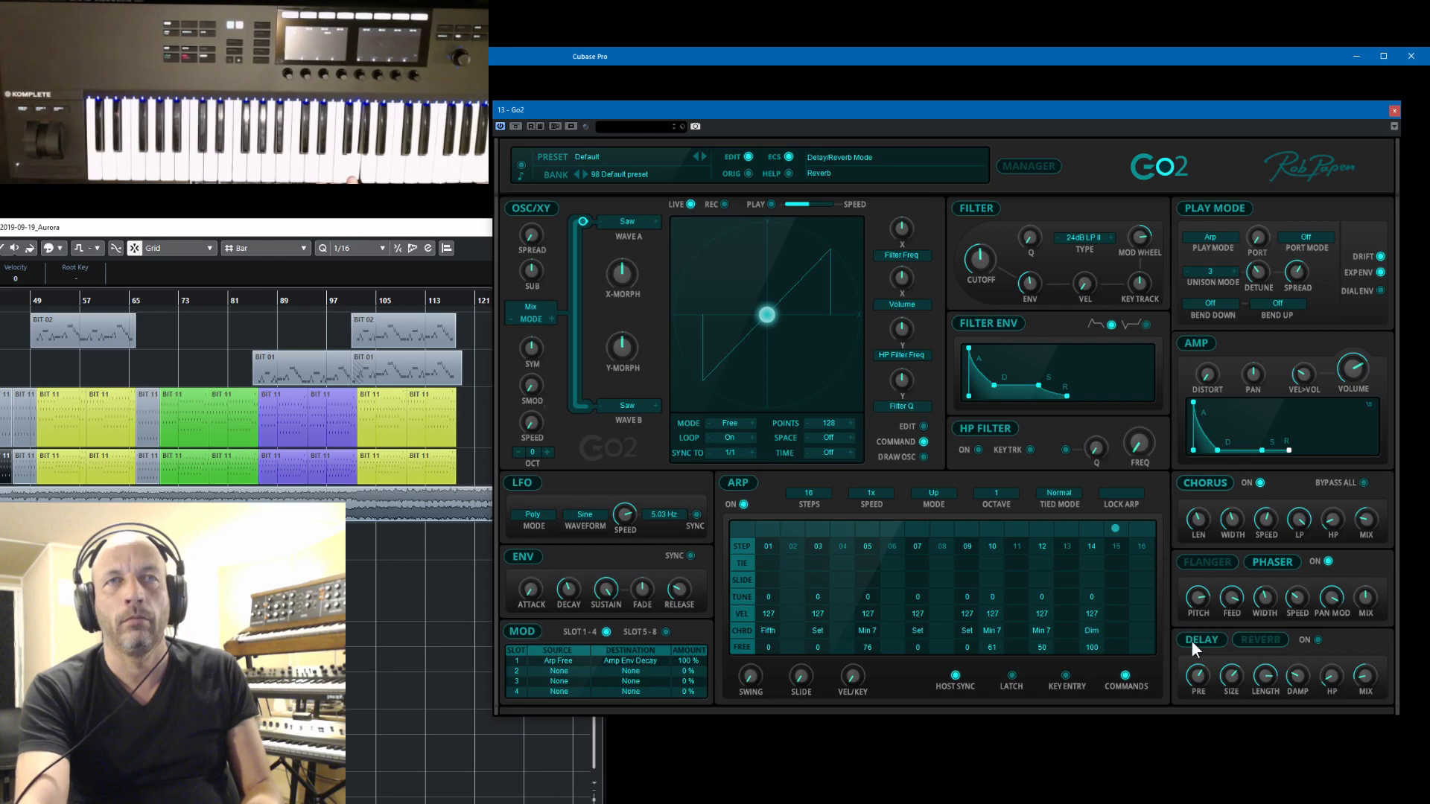
click(1194, 641)
click(1319, 640)
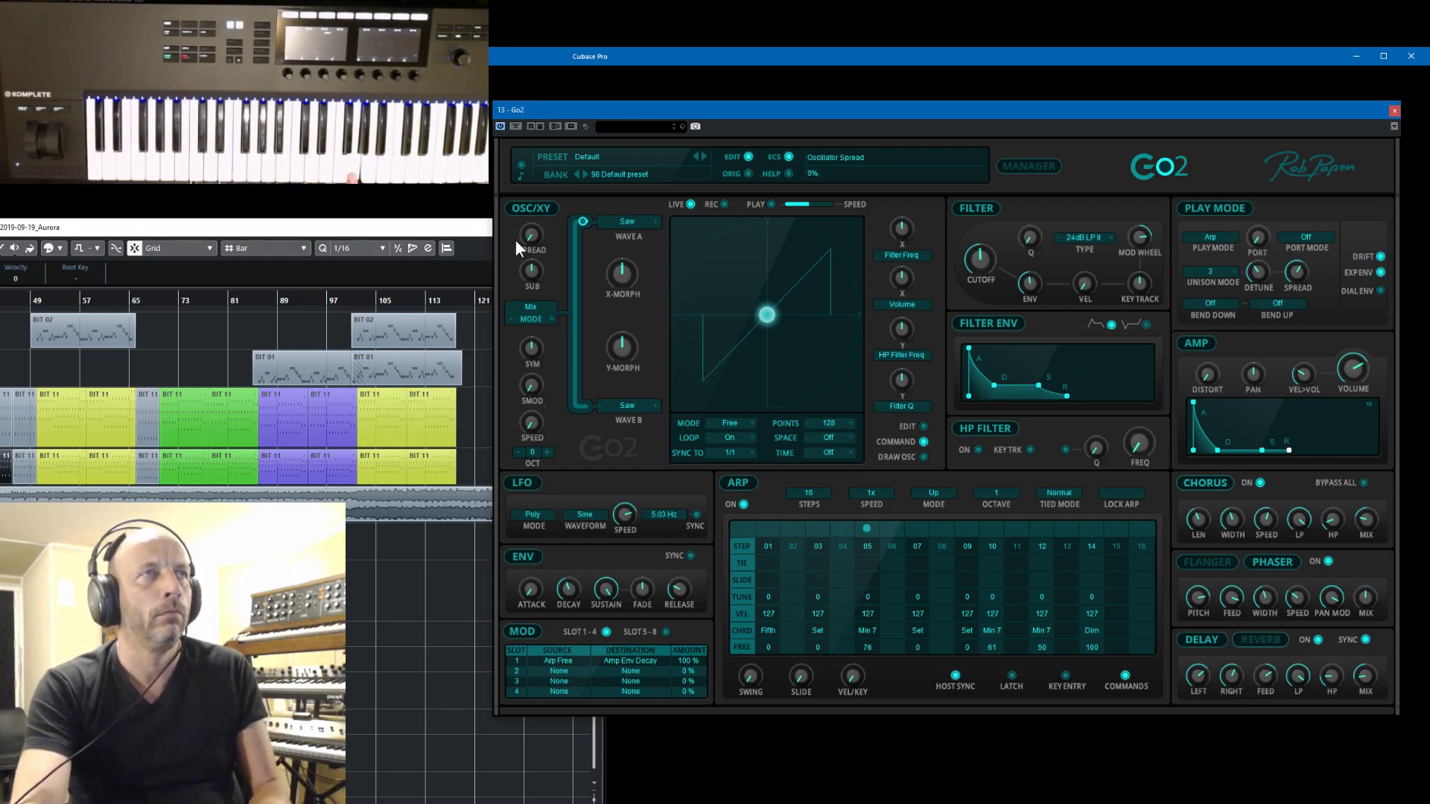
- Raise the oscillator spread to 85% and bring up the sub oscillator level
drag(534, 172, 534, 162)
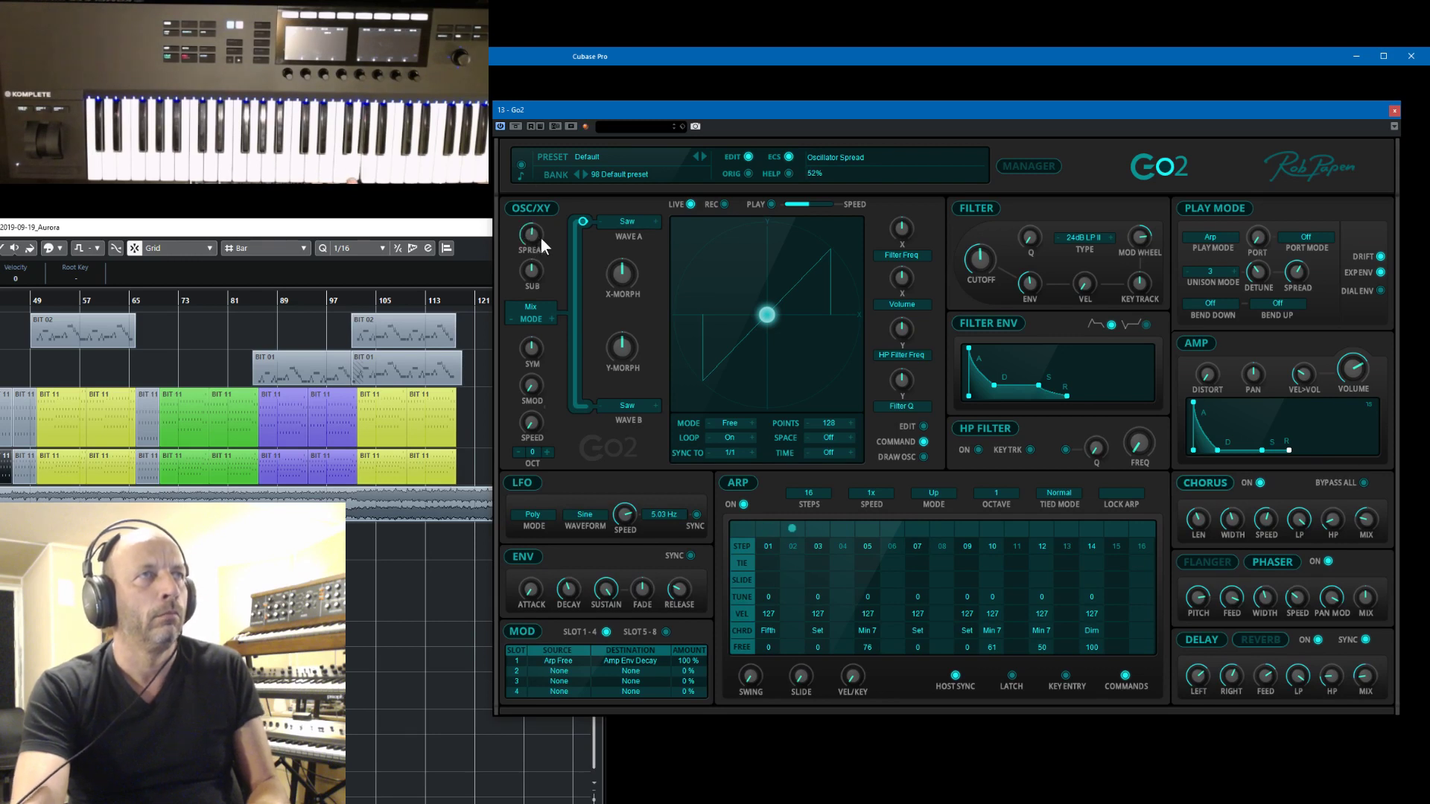
drag(538, 235, 539, 199)
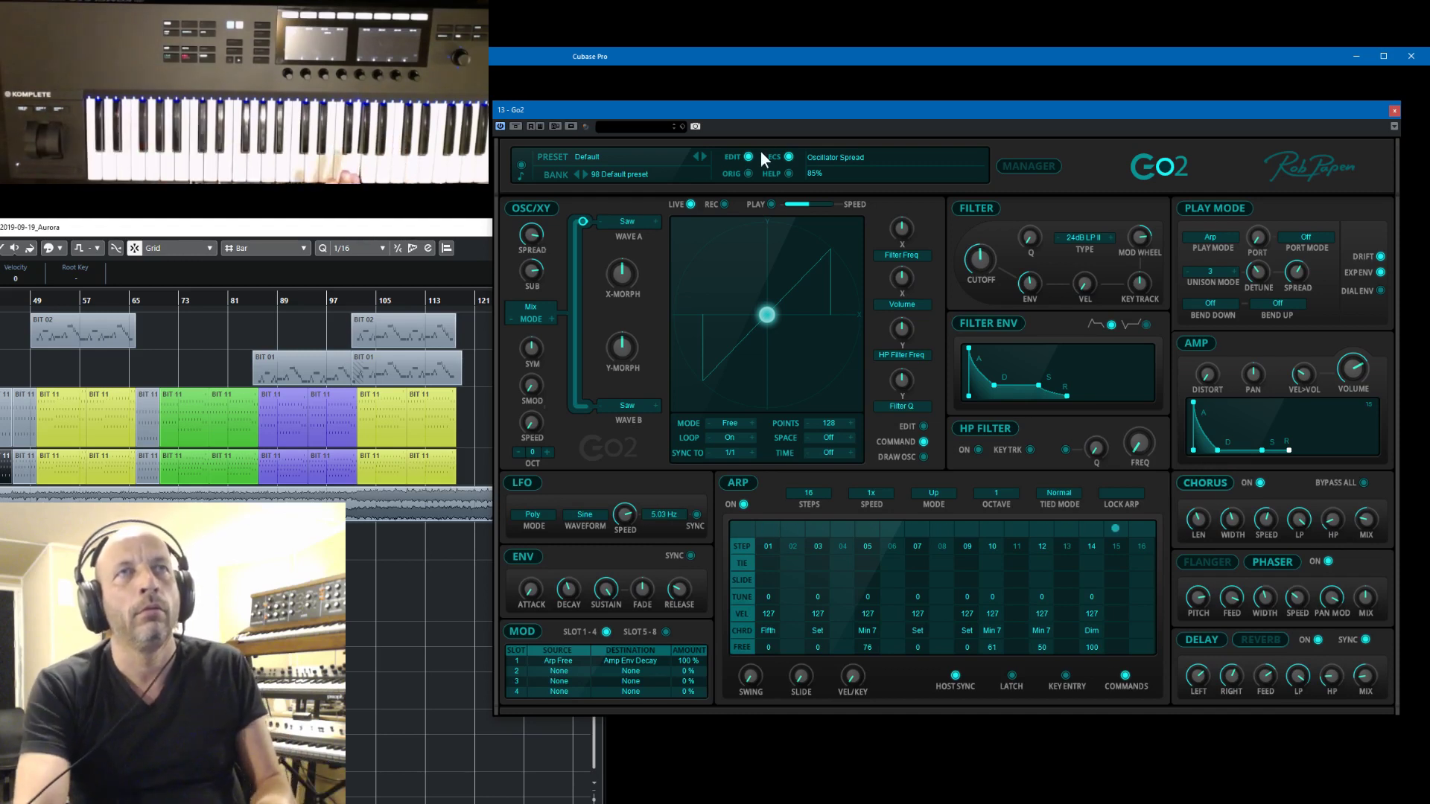
- Lower the filter cutoff and the filter envelope sustain for a darker sound
drag(998, 262, 999, 280)
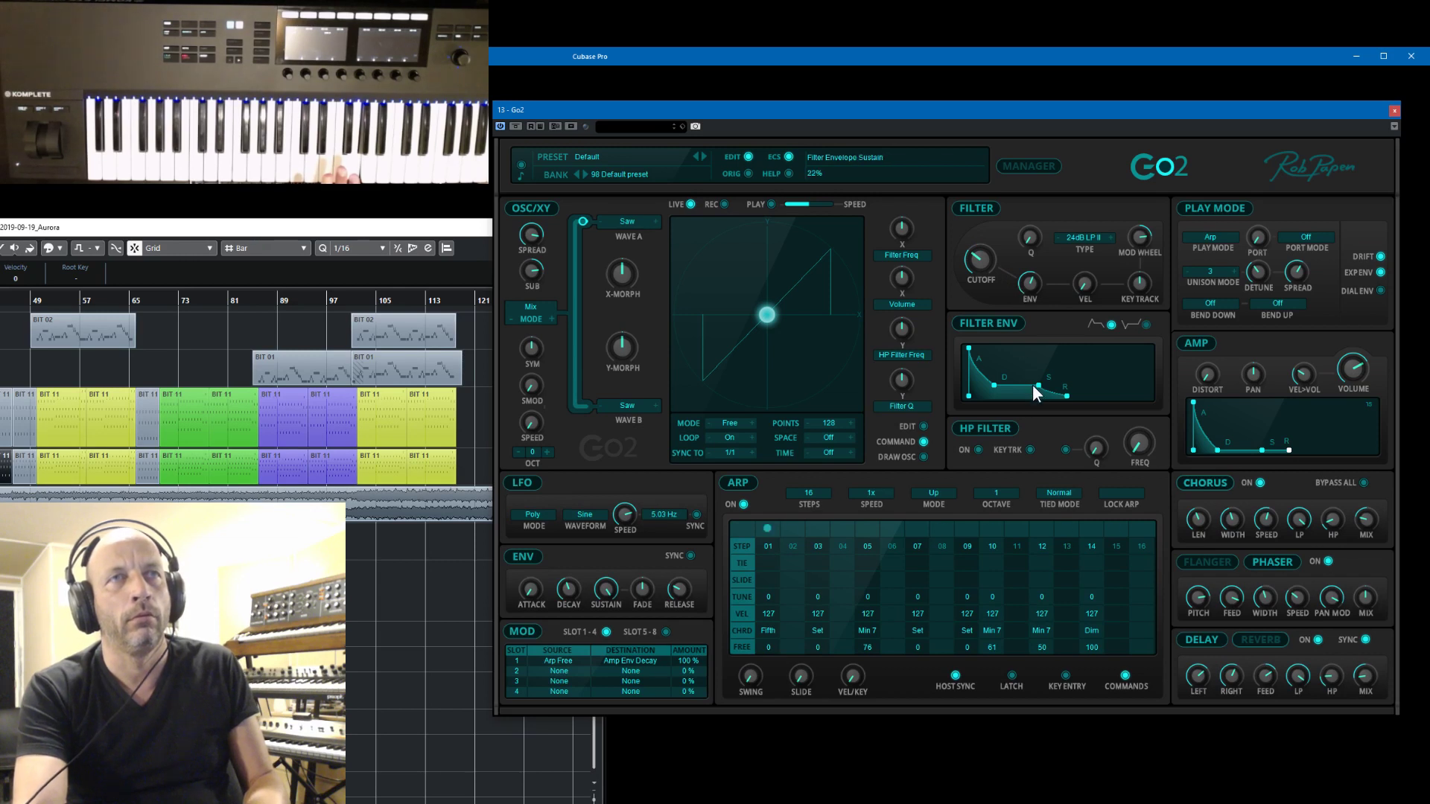
drag(994, 256, 994, 267)
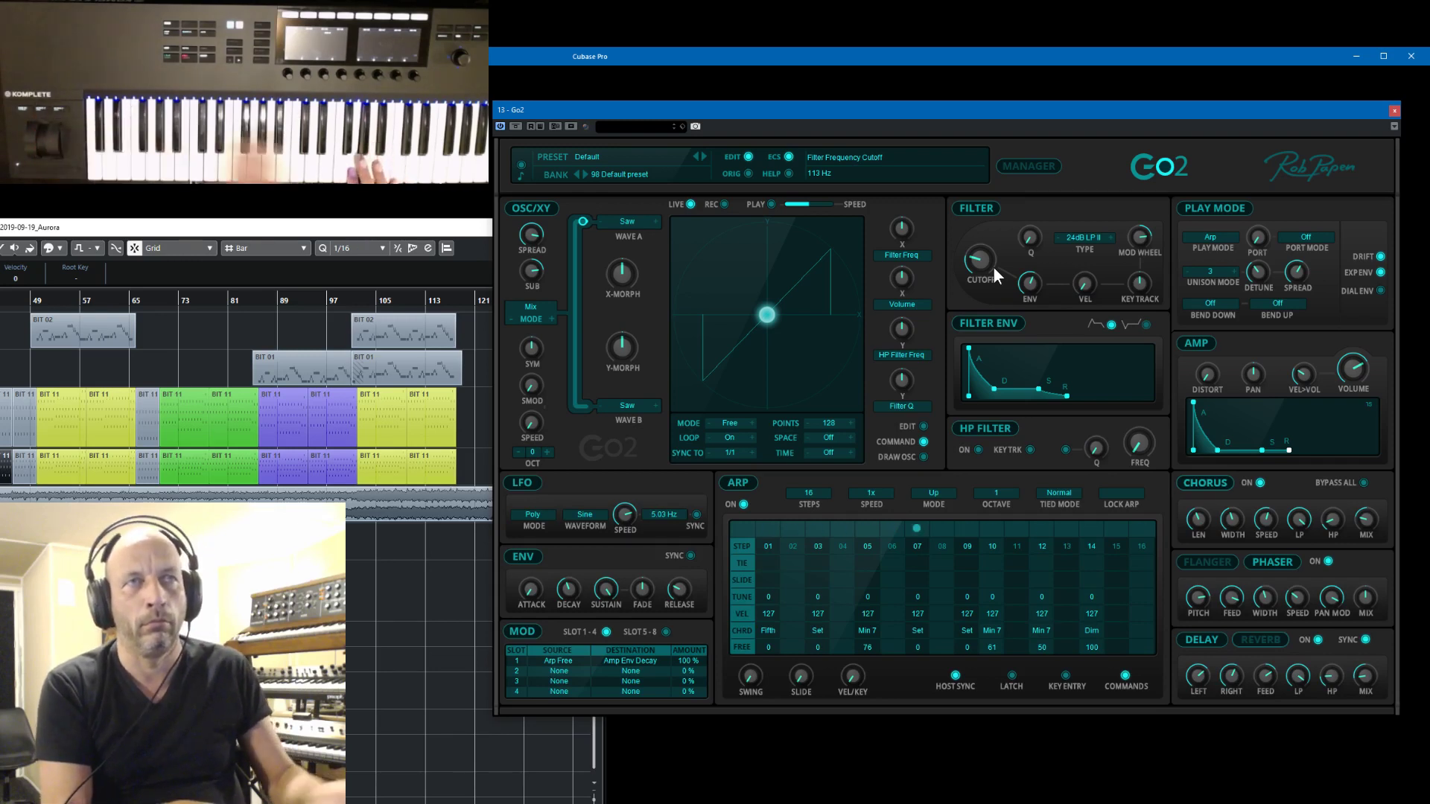
drag(970, 265, 971, 257)
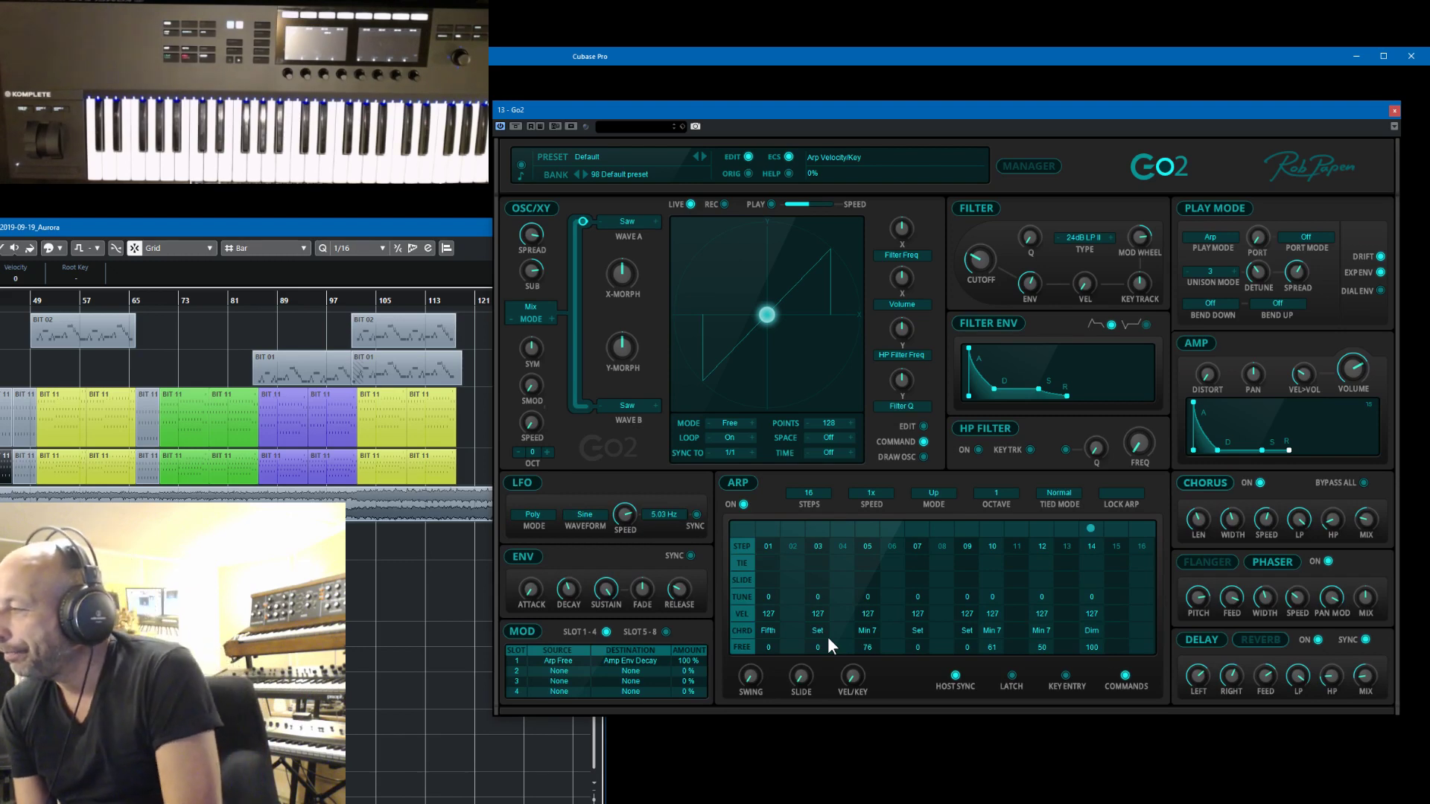
- Save the current sound as a new preset named "Groovy Like"
click(628, 161)
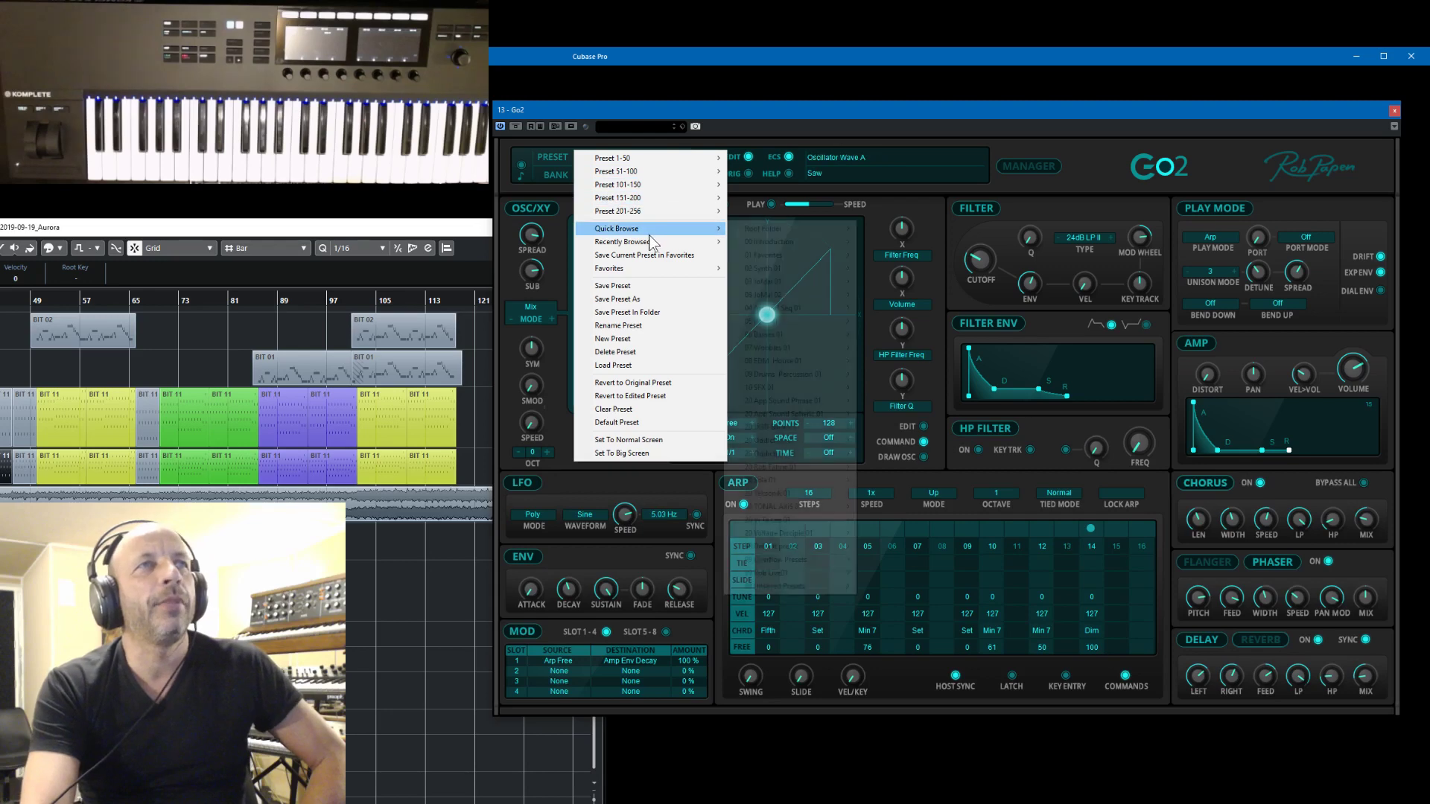
click(649, 299)
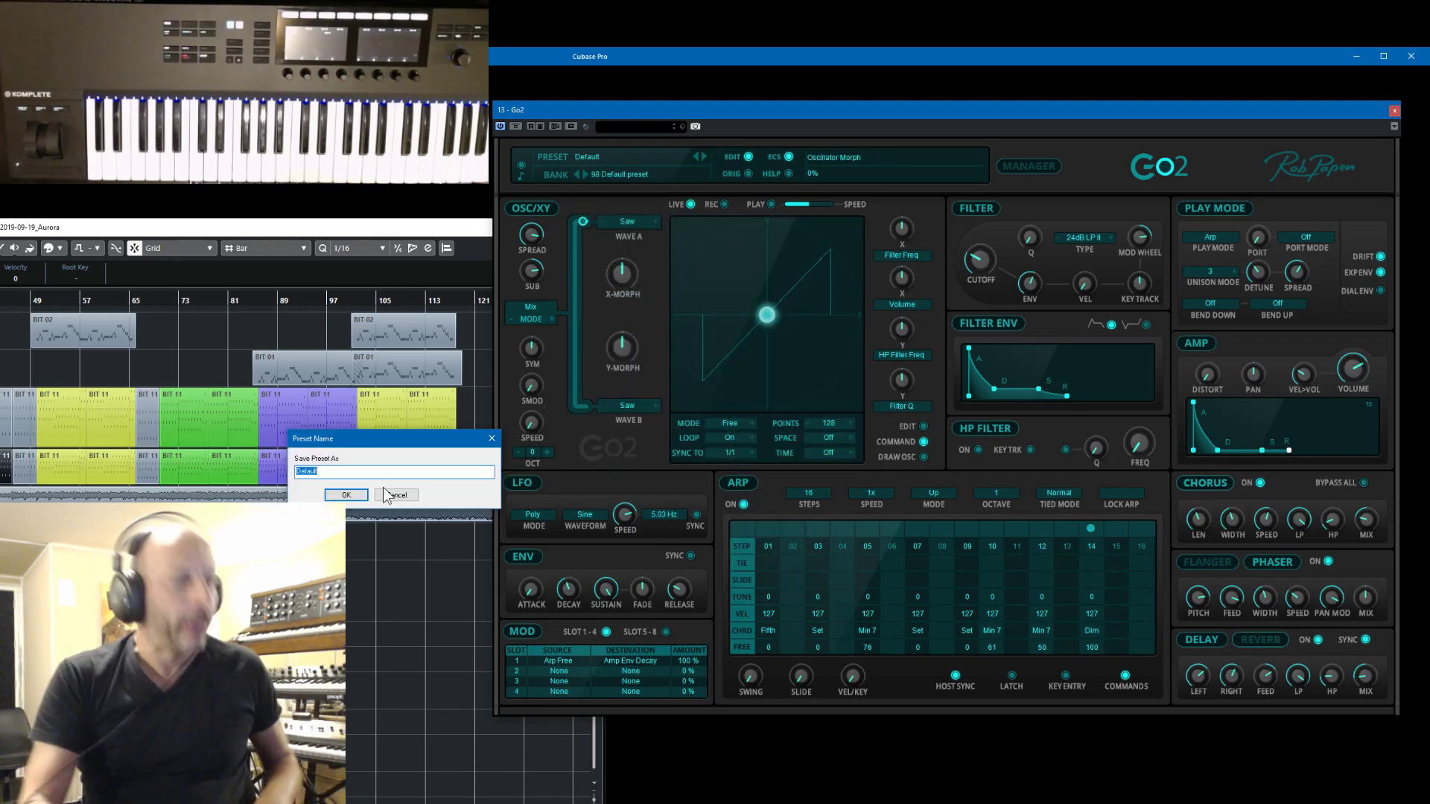
text(Gro)
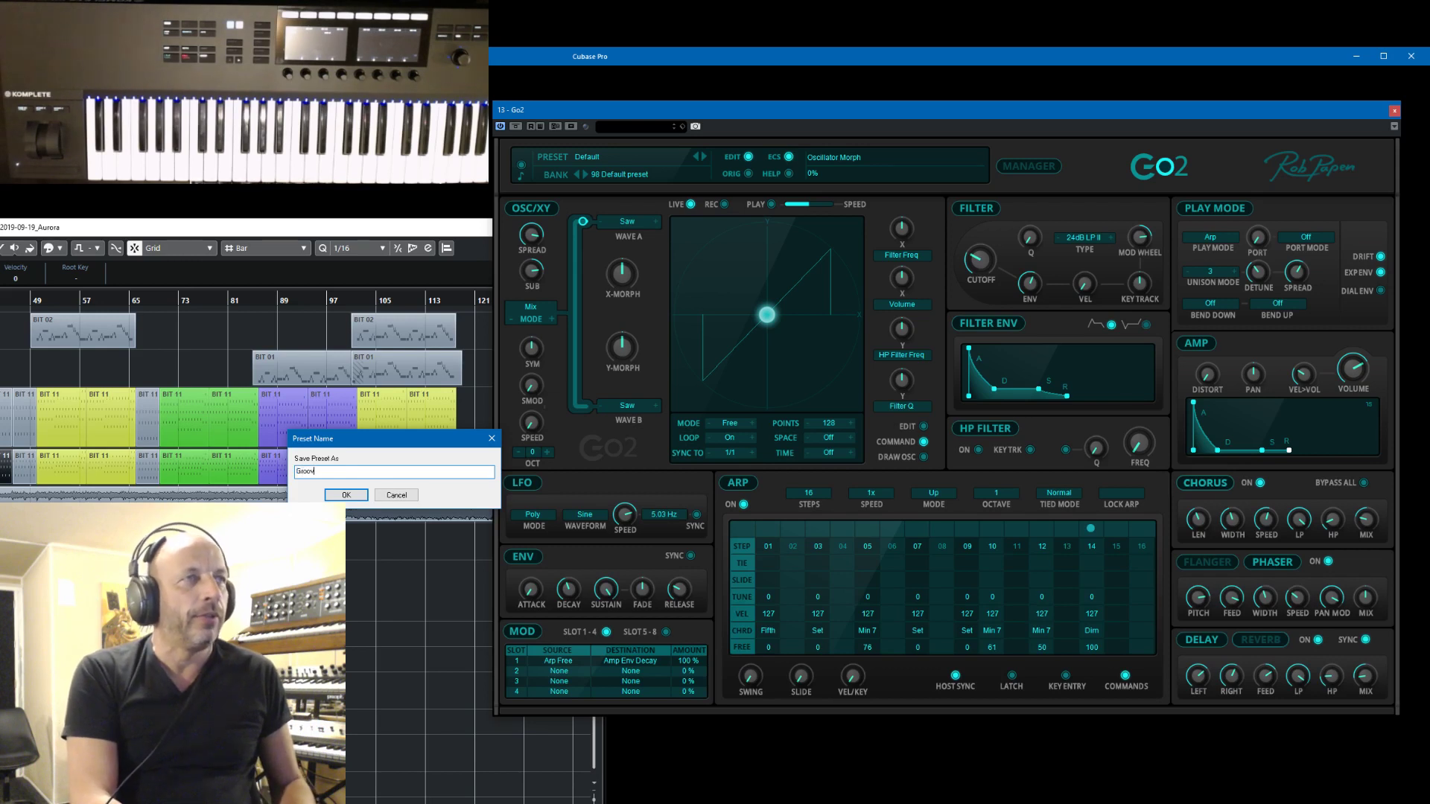
text(ovy)
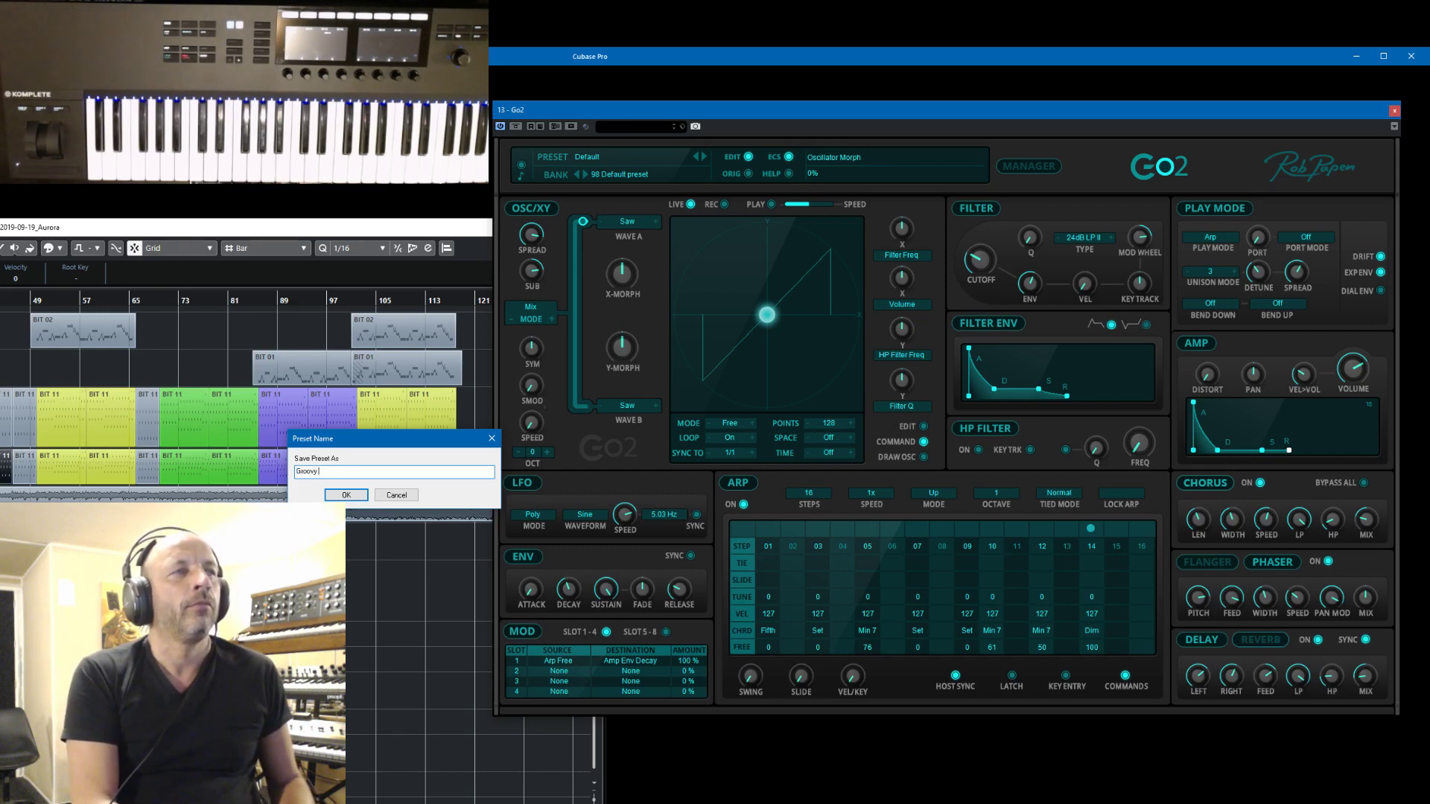
text( Like)
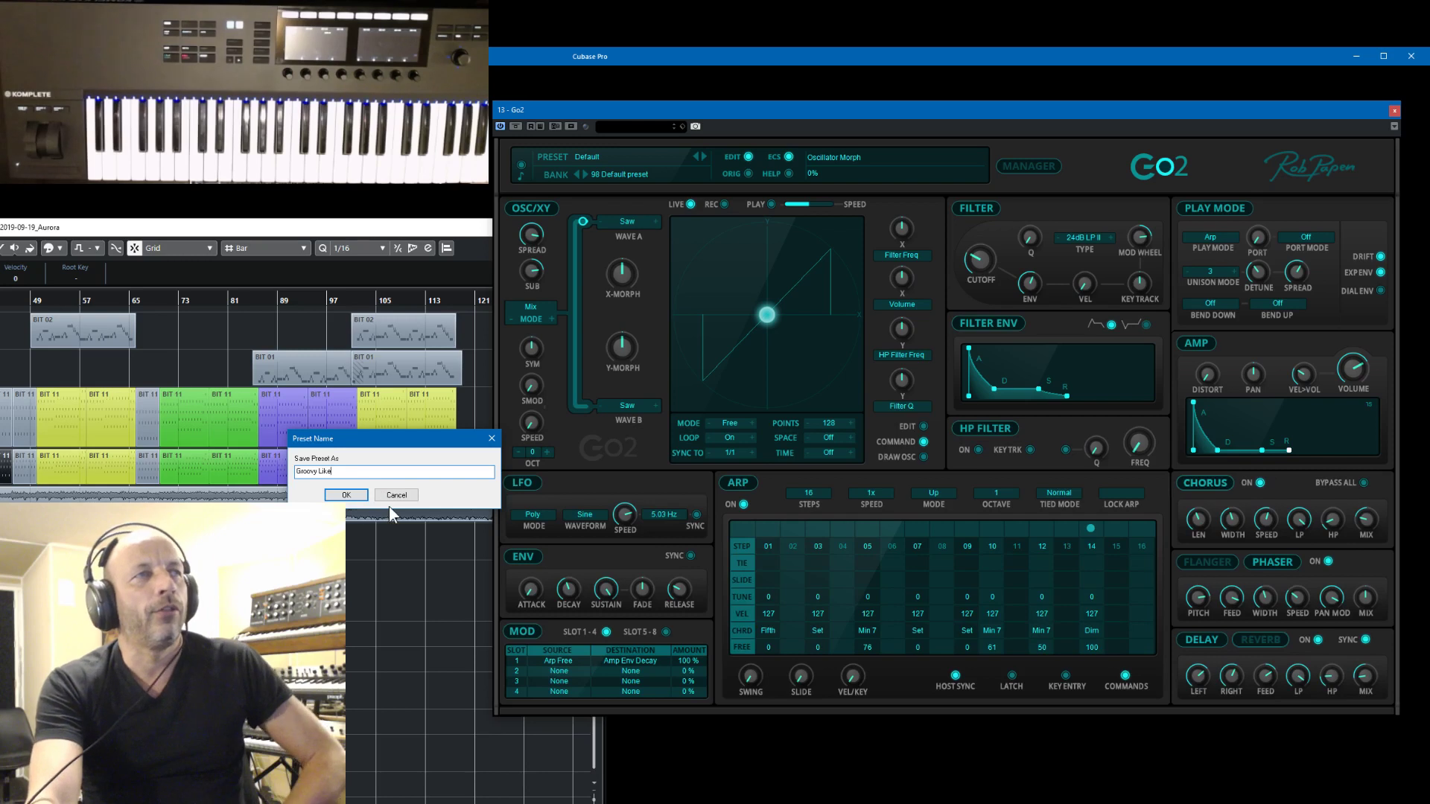
click(346, 495)
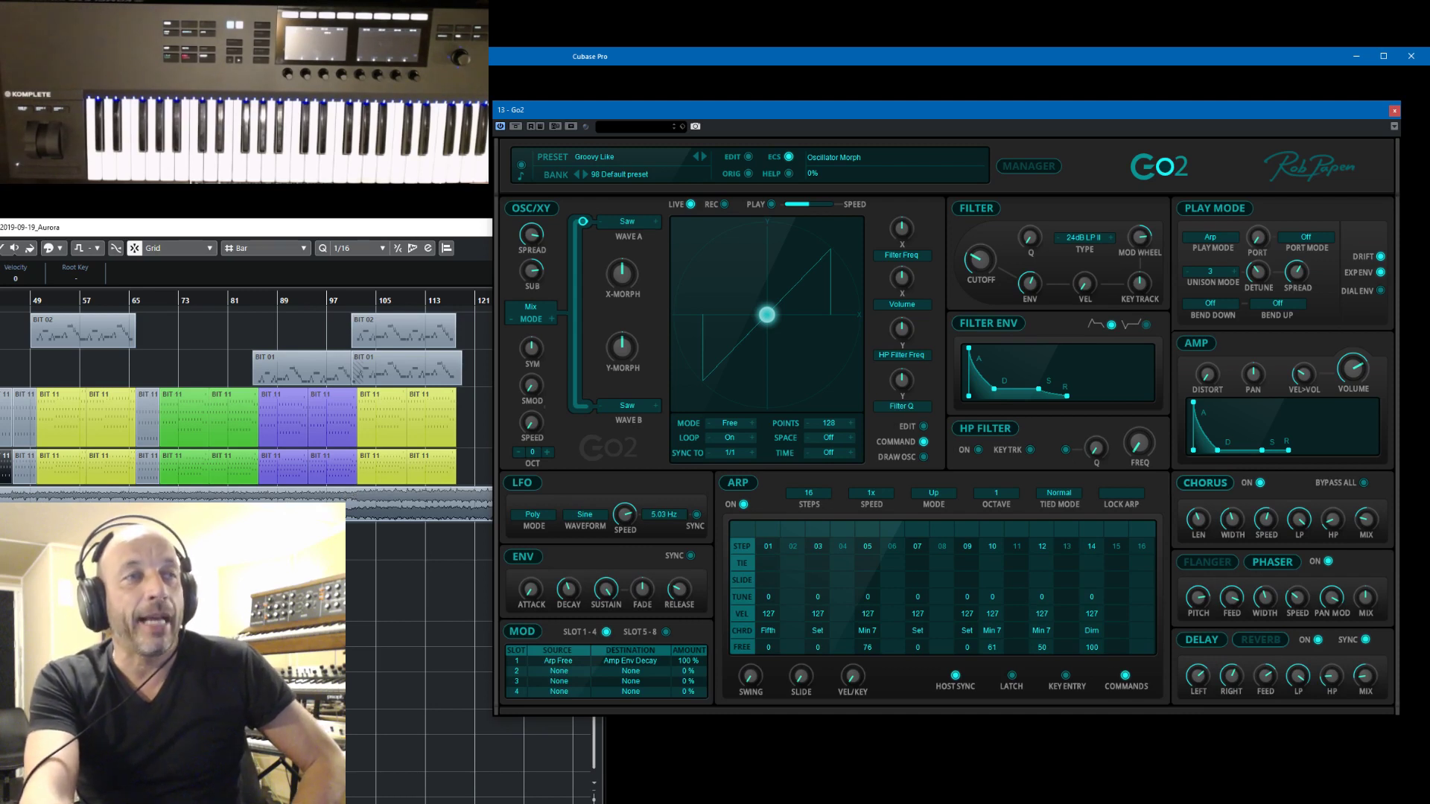
- Narrow the Cubase project window and switch to another open window
drag(605, 753, 235, 753)
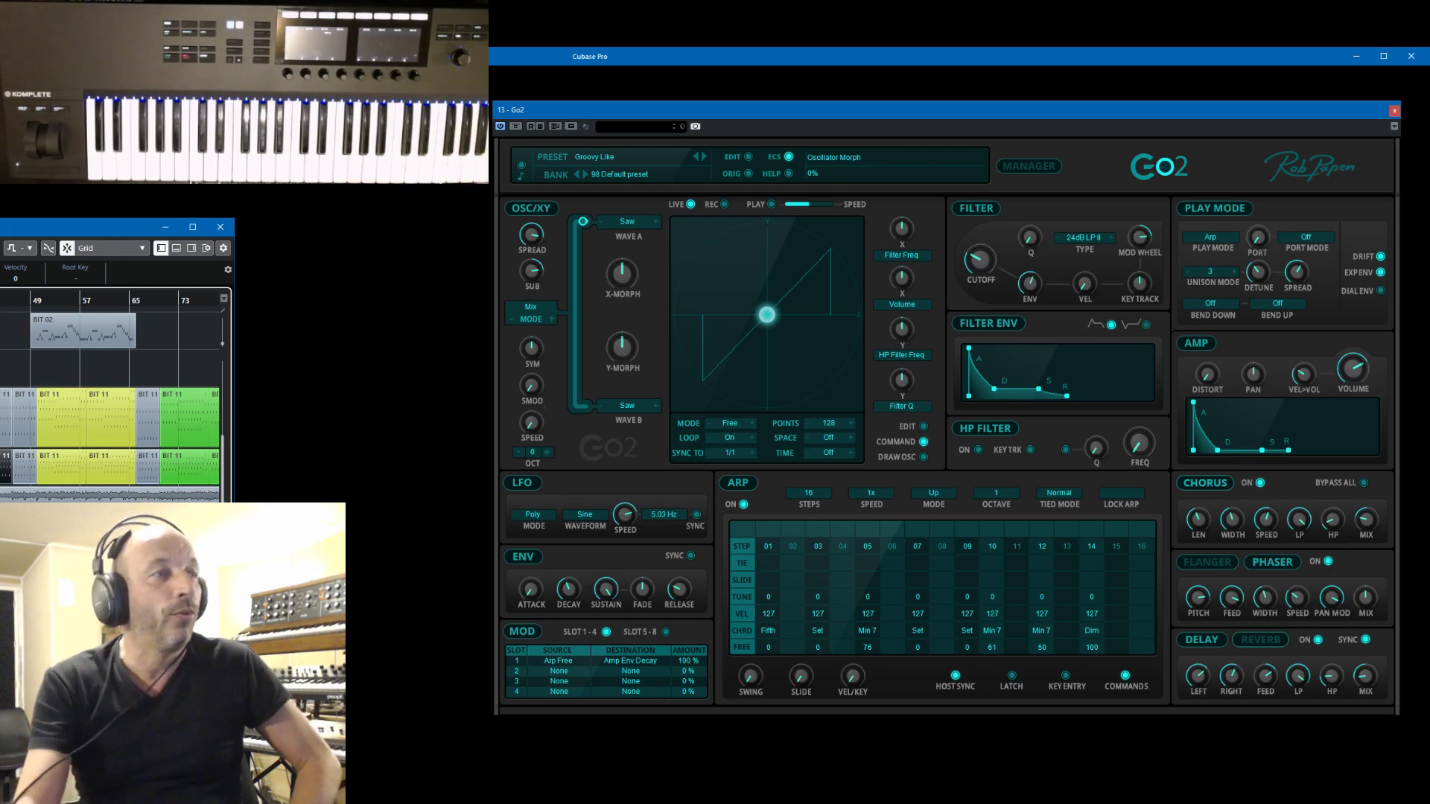
key(alt+Tab)
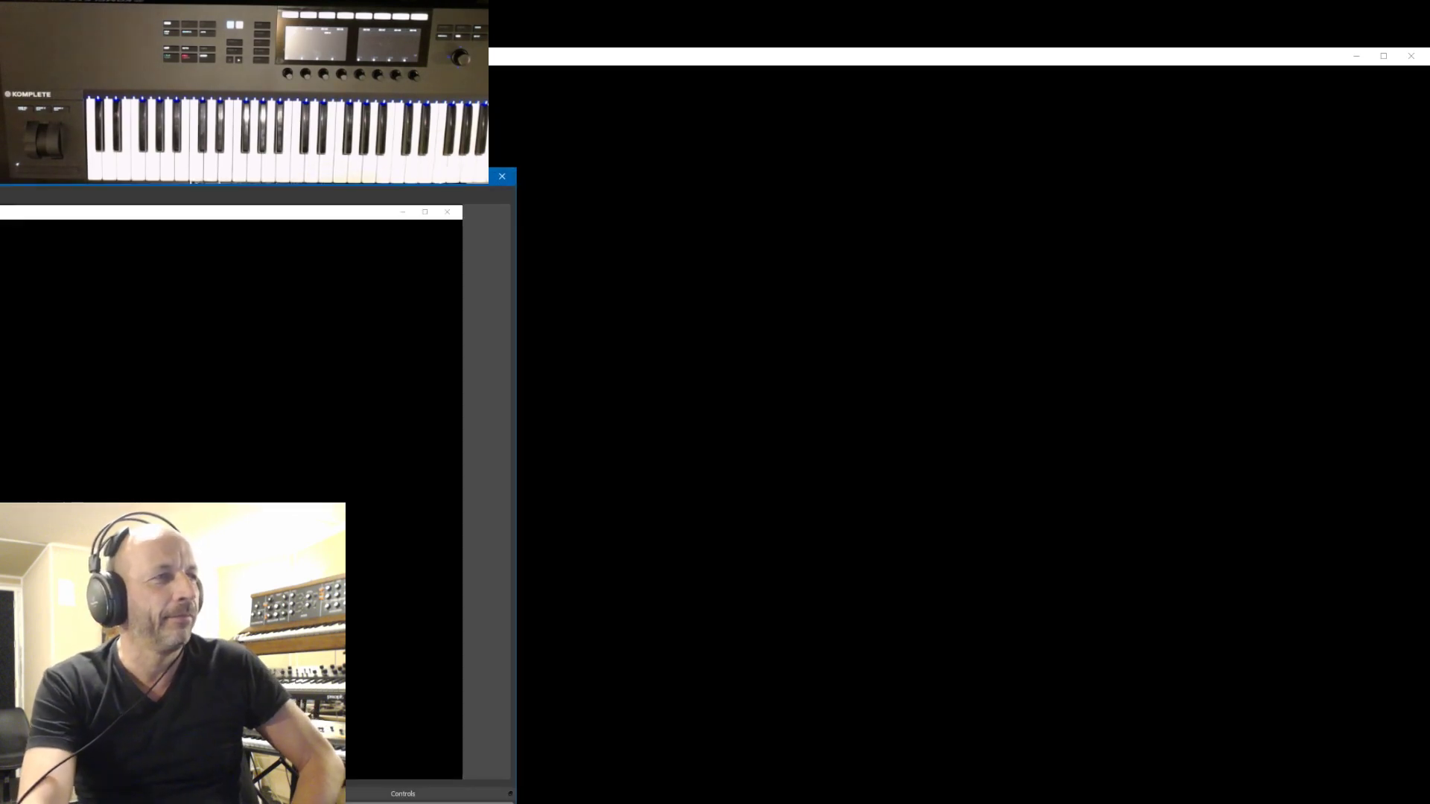